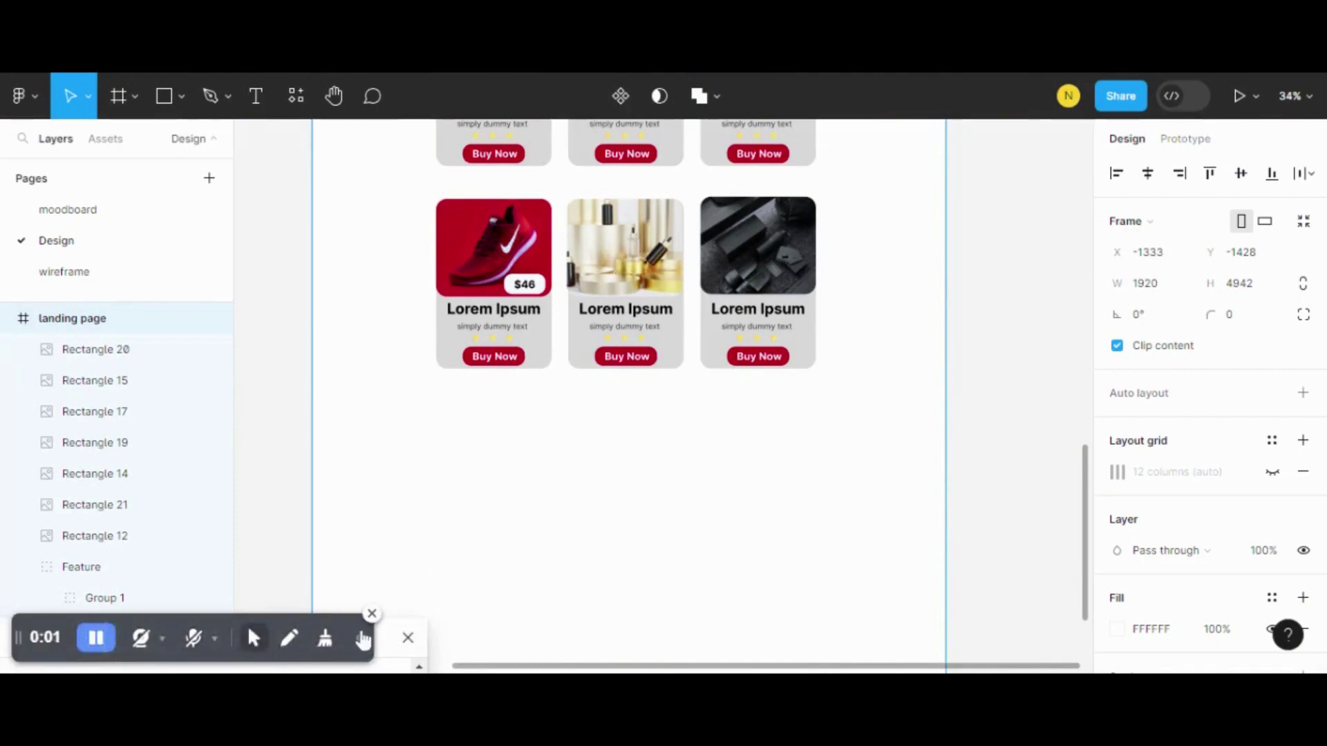
Close the Unsplash panel and show the frame's 12-column layout grid over the product cards
{"action": "left_click", "coordinate": [370, 617]}
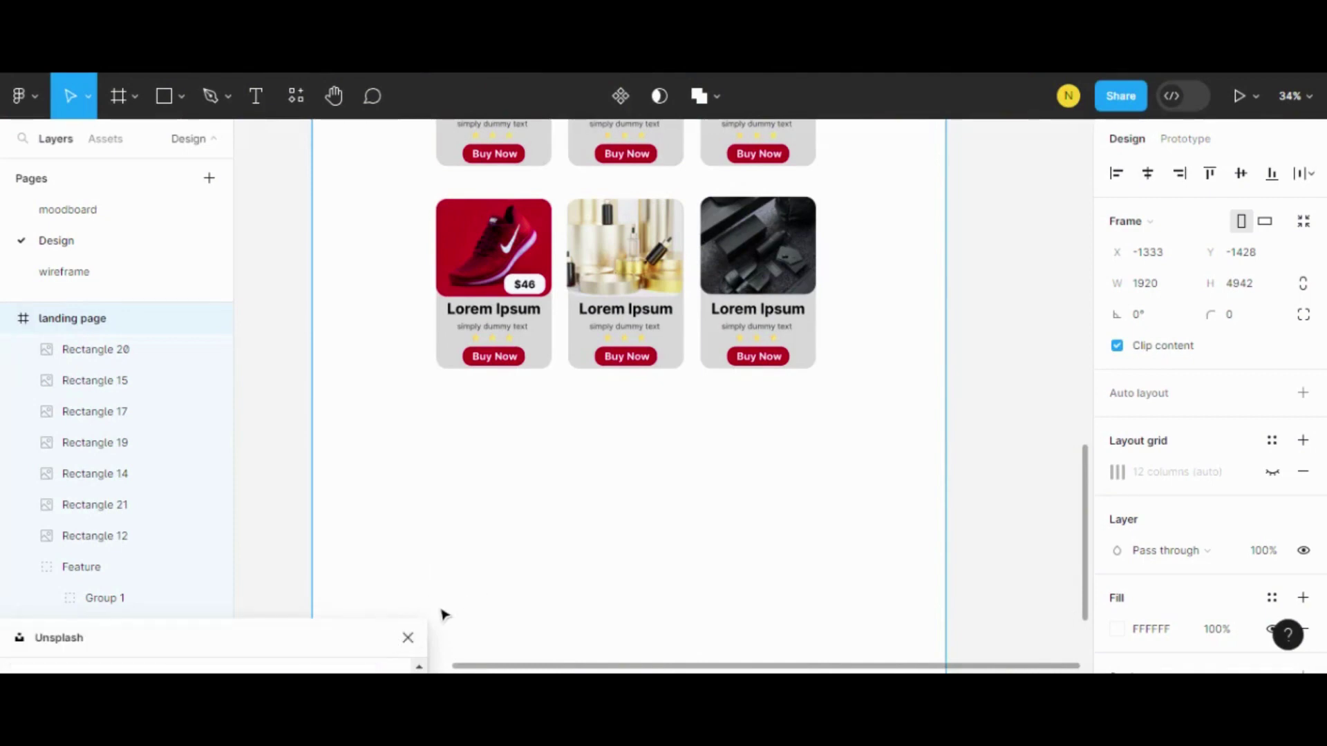
{"action": "left_click", "coordinate": [407, 638]}
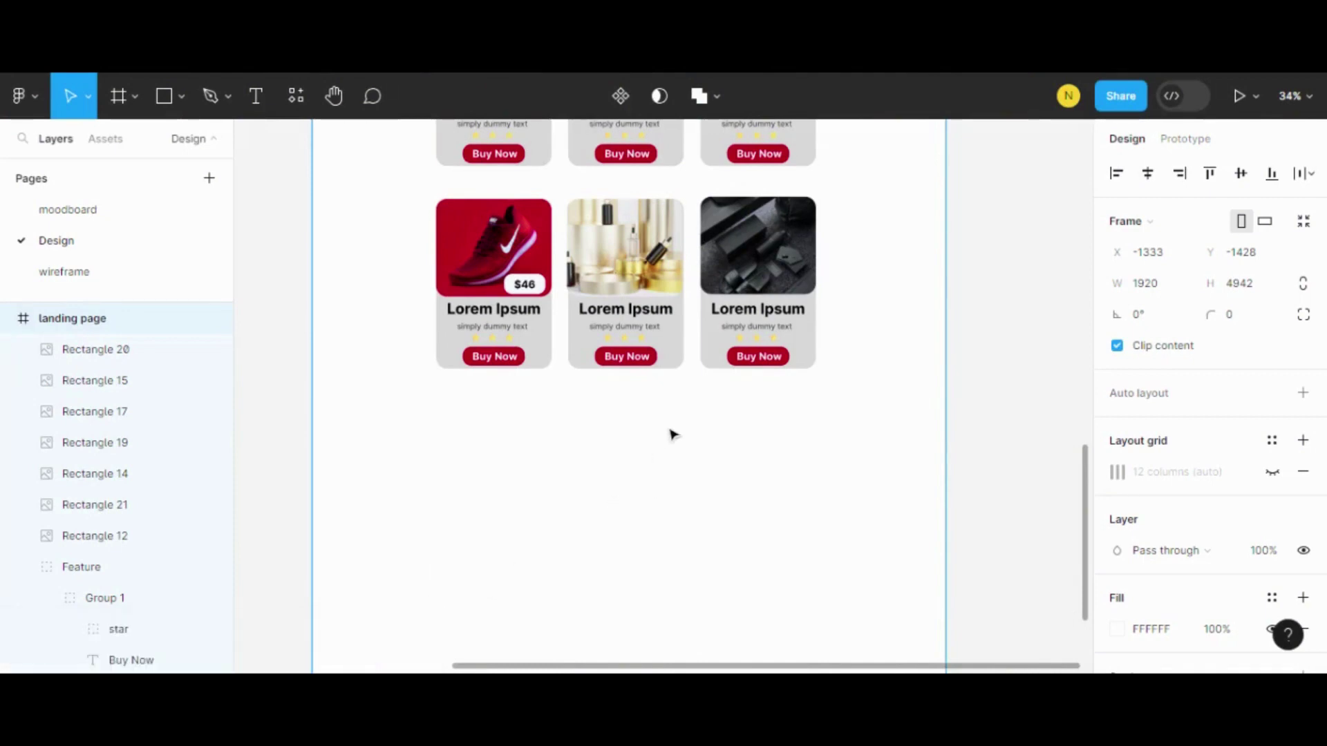
{"action": "scroll", "coordinate": [670, 434], "scroll_direction": "up", "scroll_amount": 5}
{"action": "scroll", "coordinate": [671, 434], "scroll_direction": "up", "scroll_amount": 5}
{"action": "scroll", "coordinate": [671, 434], "scroll_direction": "up", "scroll_amount": 5}
{"action": "scroll", "coordinate": [670, 434], "scroll_direction": "down", "scroll_amount": 1}
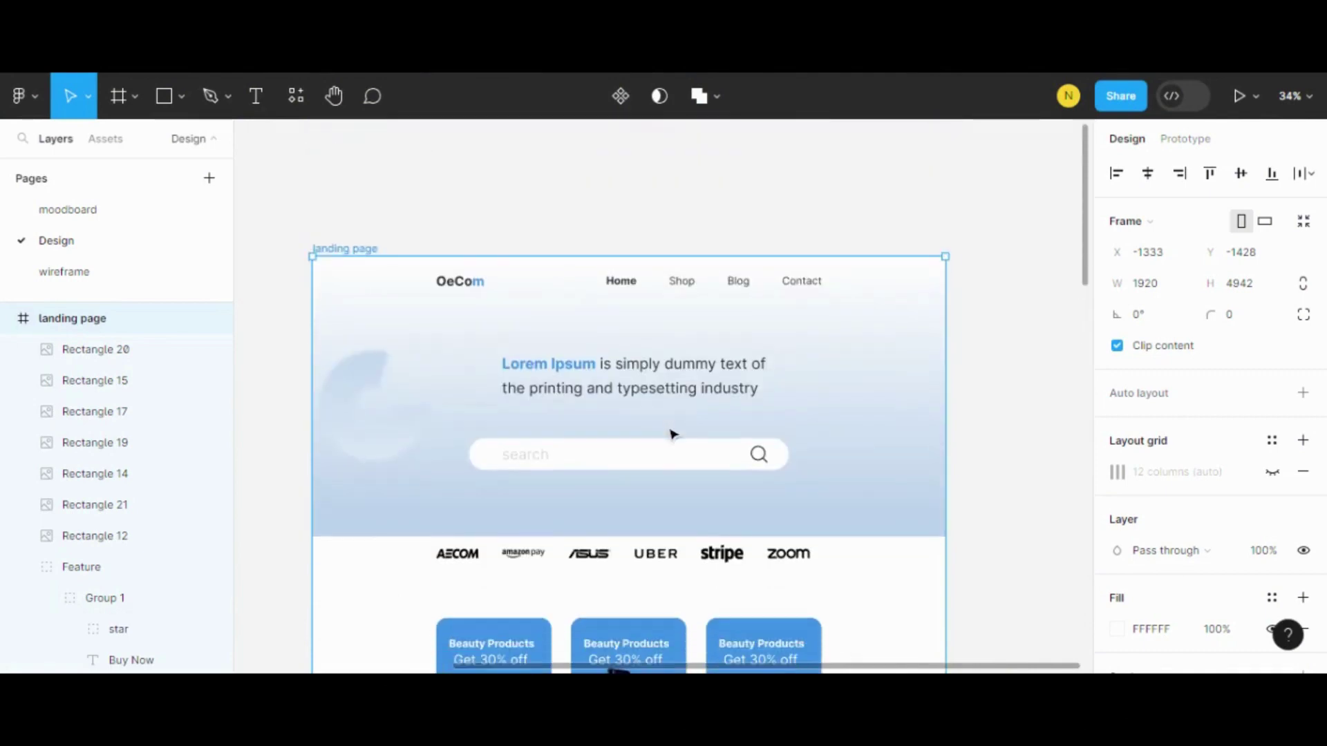
{"action": "scroll", "coordinate": [670, 434], "scroll_direction": "down", "scroll_amount": 3}
{"action": "scroll", "coordinate": [671, 434], "scroll_direction": "down", "scroll_amount": 4}
{"action": "scroll", "coordinate": [670, 434], "scroll_direction": "down", "scroll_amount": 3}
{"action": "scroll", "coordinate": [670, 434], "scroll_direction": "down", "scroll_amount": 3}
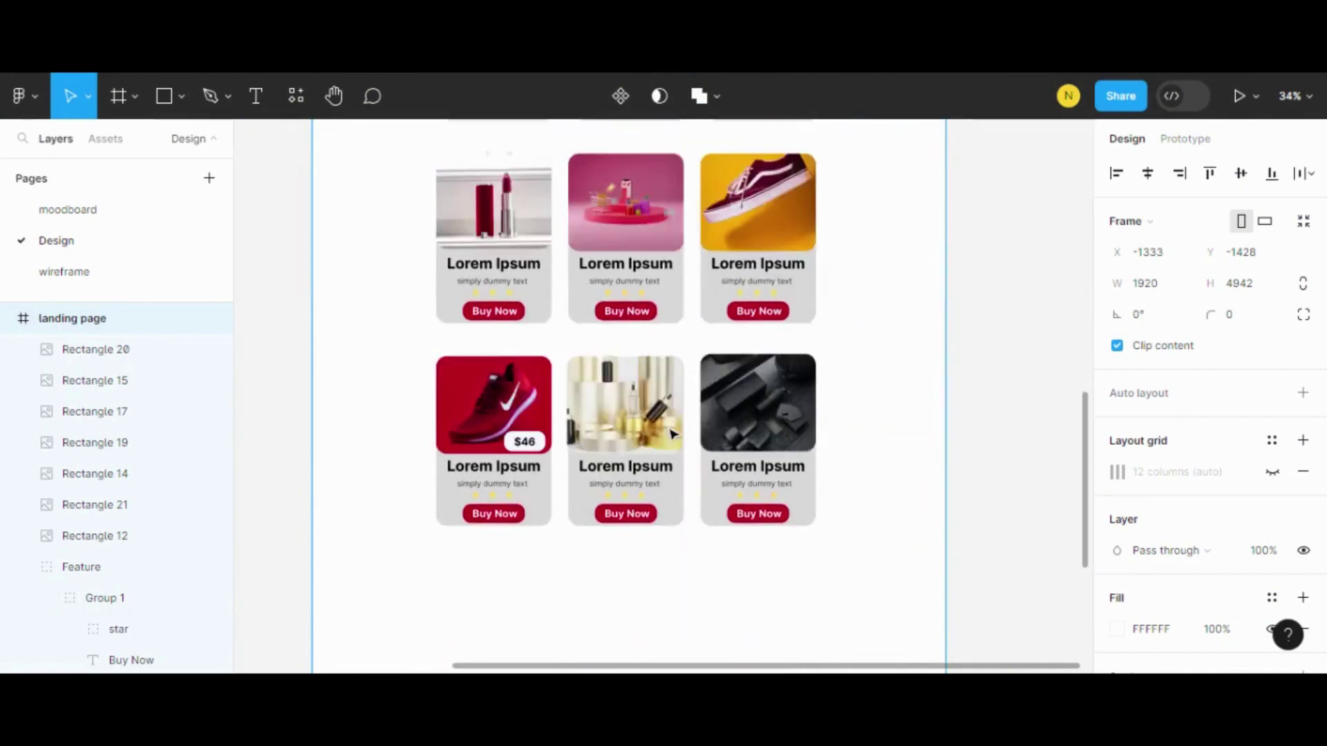
{"action": "scroll", "coordinate": [670, 434], "scroll_direction": "down", "scroll_amount": 3}
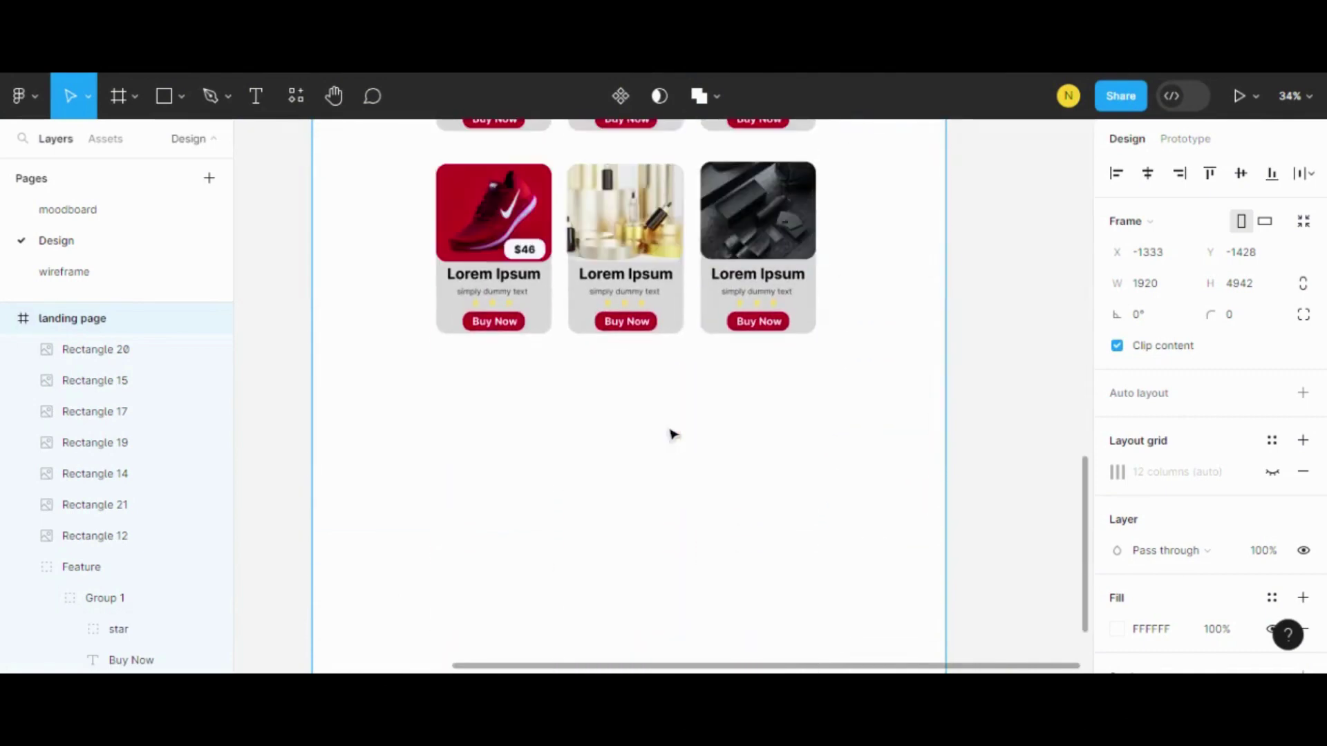
{"action": "left_click", "coordinate": [1273, 472]}
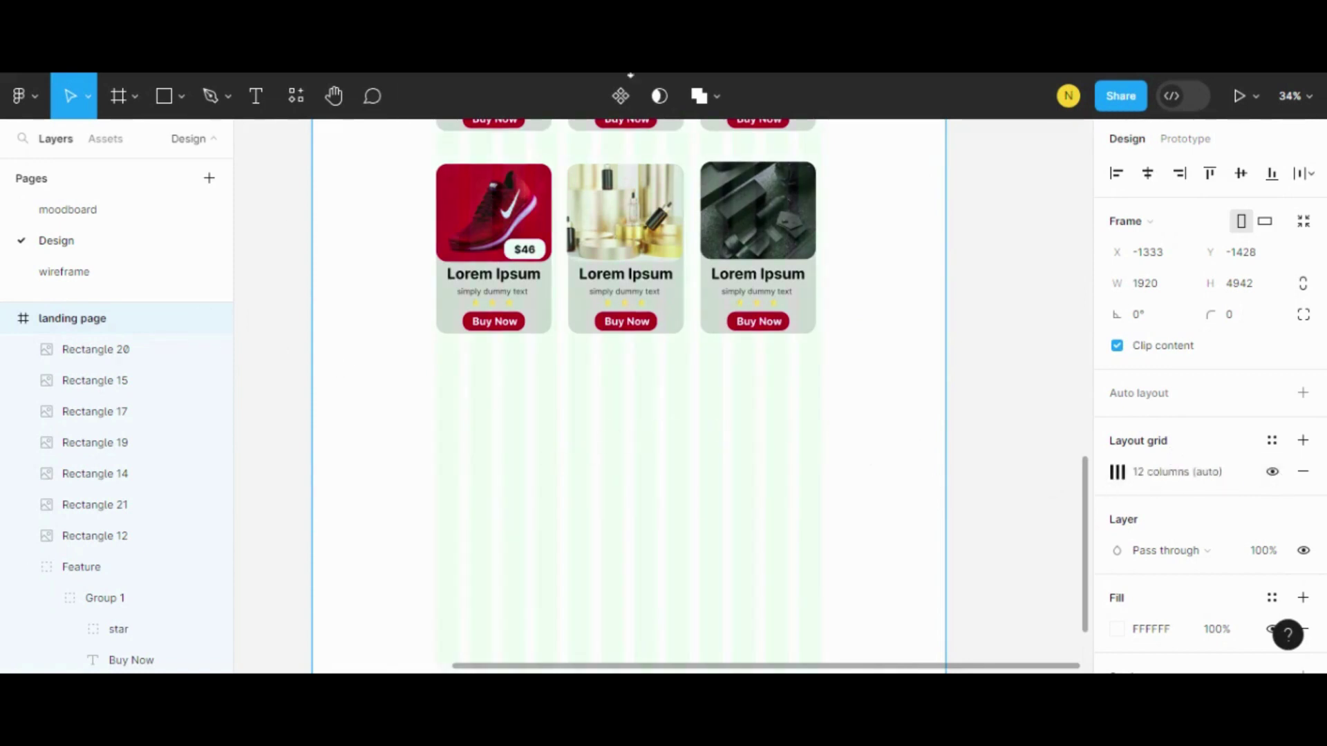
Draw a 370×98 grey rectangle below the cards with corner radius 25
{"action": "left_click", "coordinate": [165, 98]}
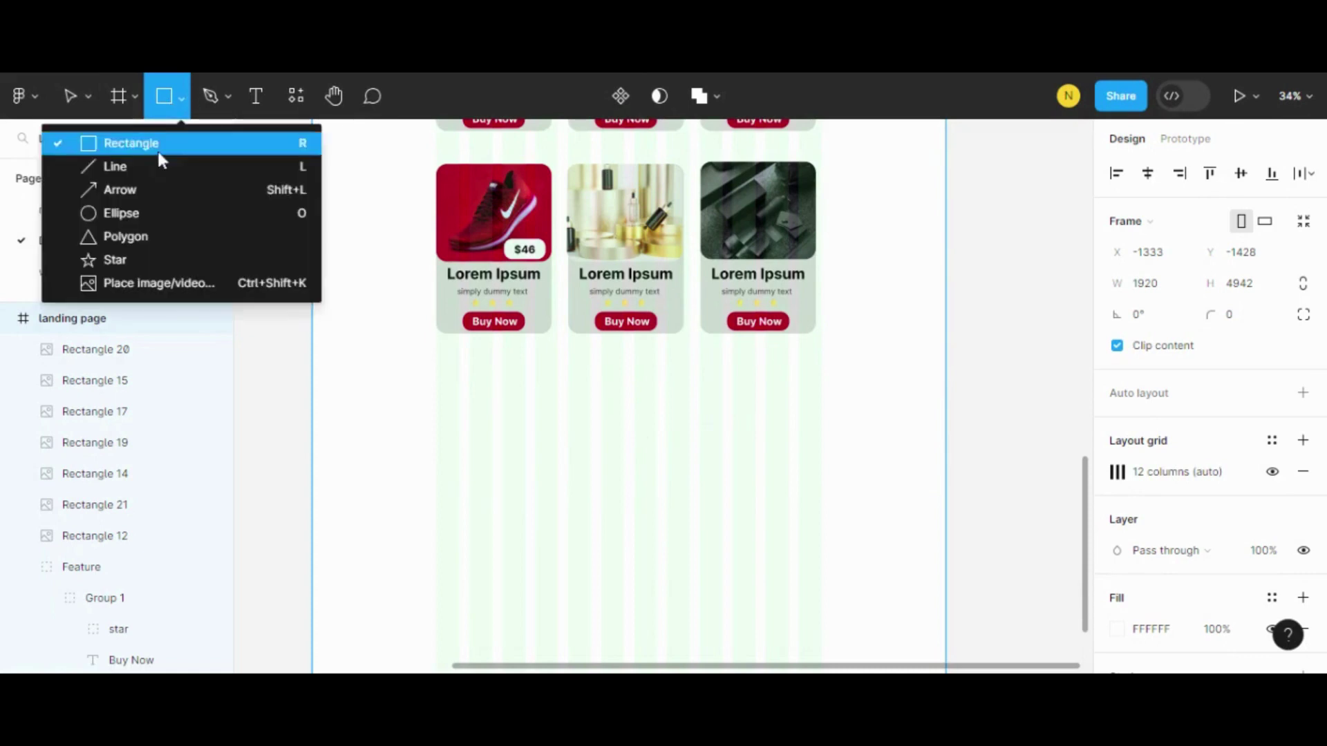
{"action": "left_click", "coordinate": [156, 142]}
{"action": "left_click_drag", "start_coordinate": [568, 423], "coordinate": [684, 455]}
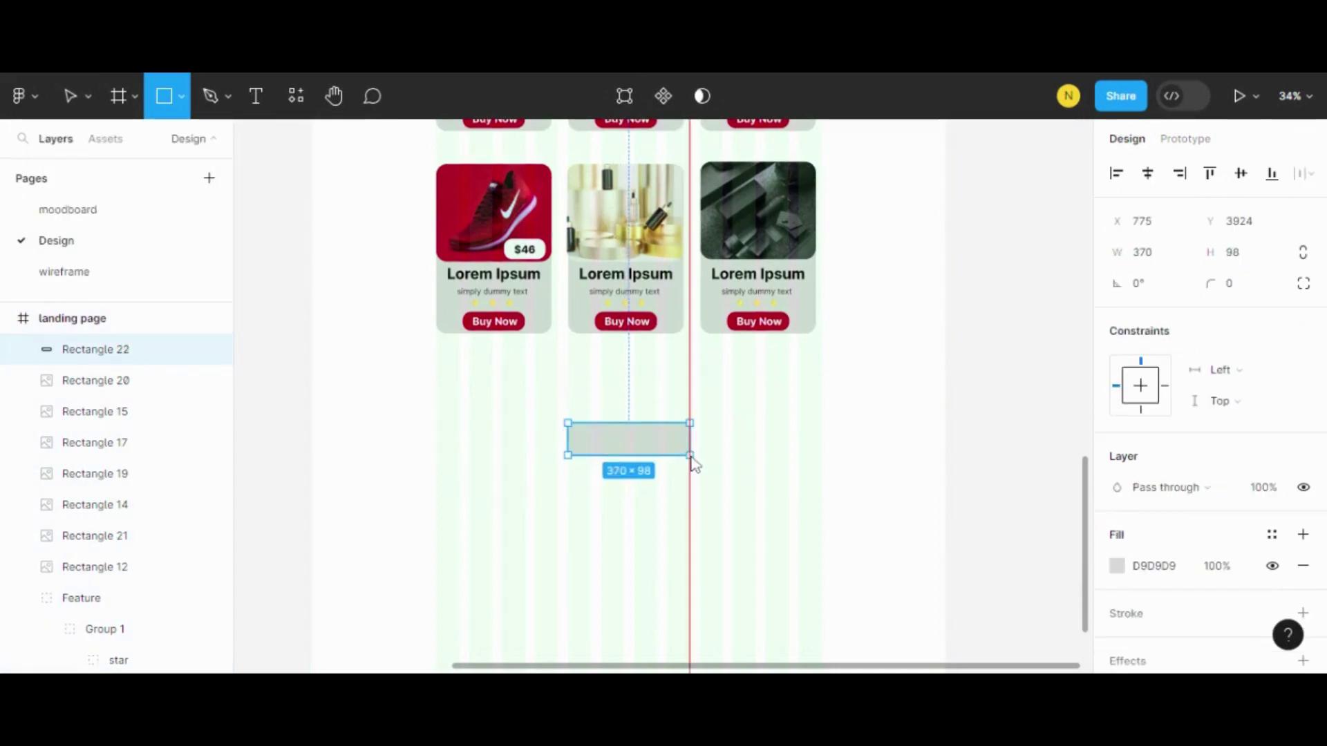
{"action": "left_click_drag", "start_coordinate": [692, 461], "coordinate": [691, 457]}
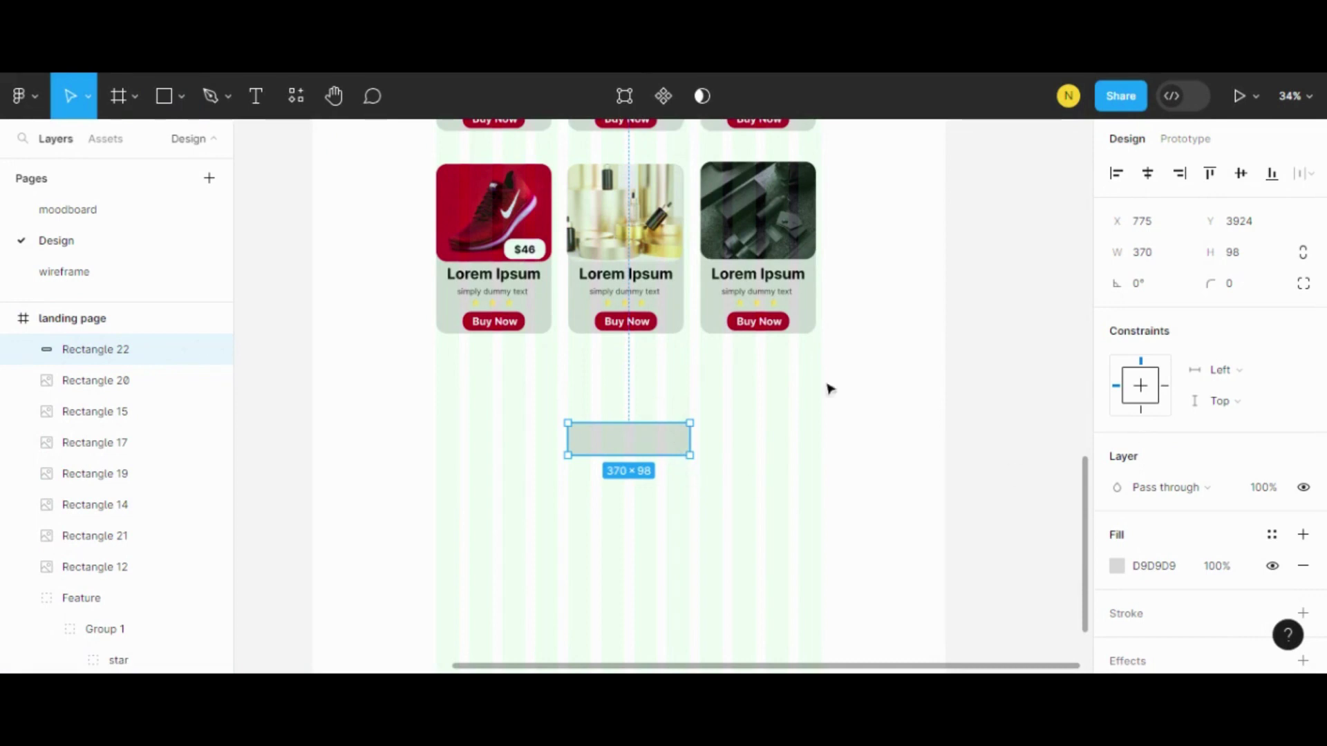
{"action": "left_click", "coordinate": [1235, 292]}
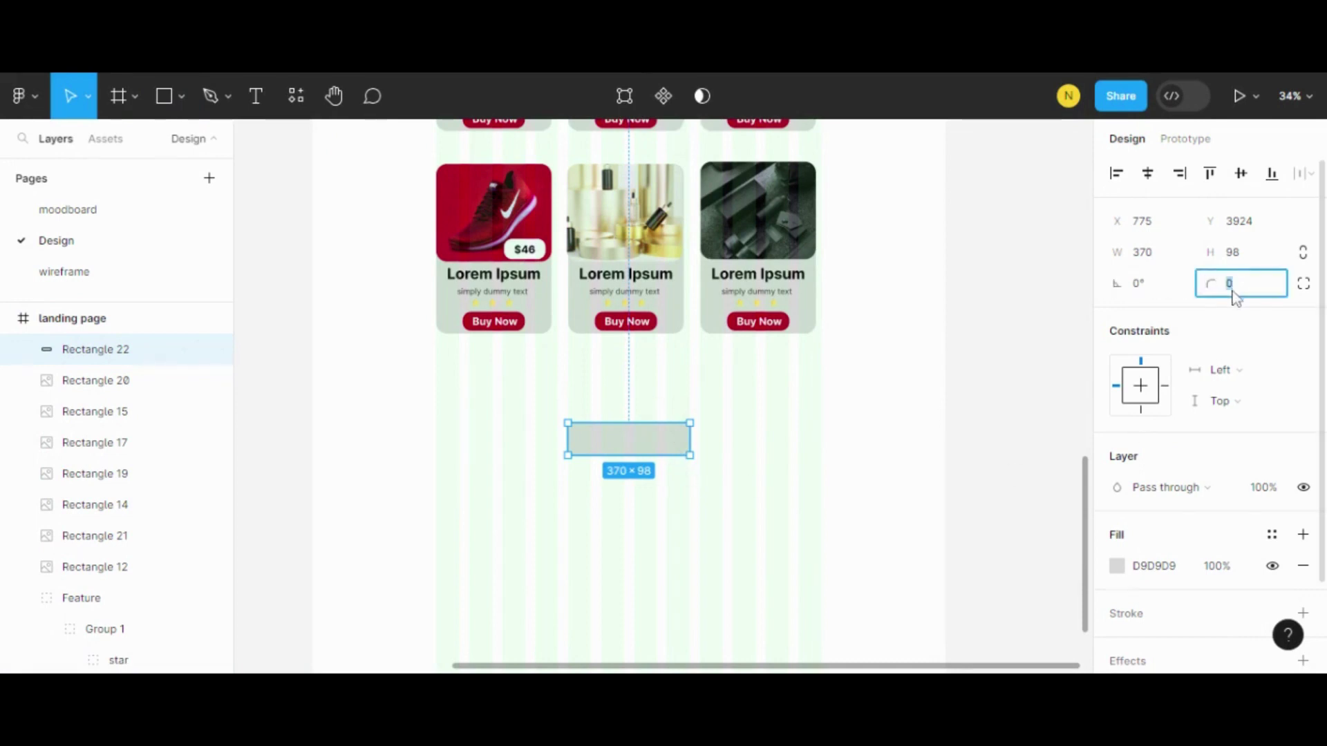
{"action": "type", "text": "25"}
{"action": "key", "text": "Return"}
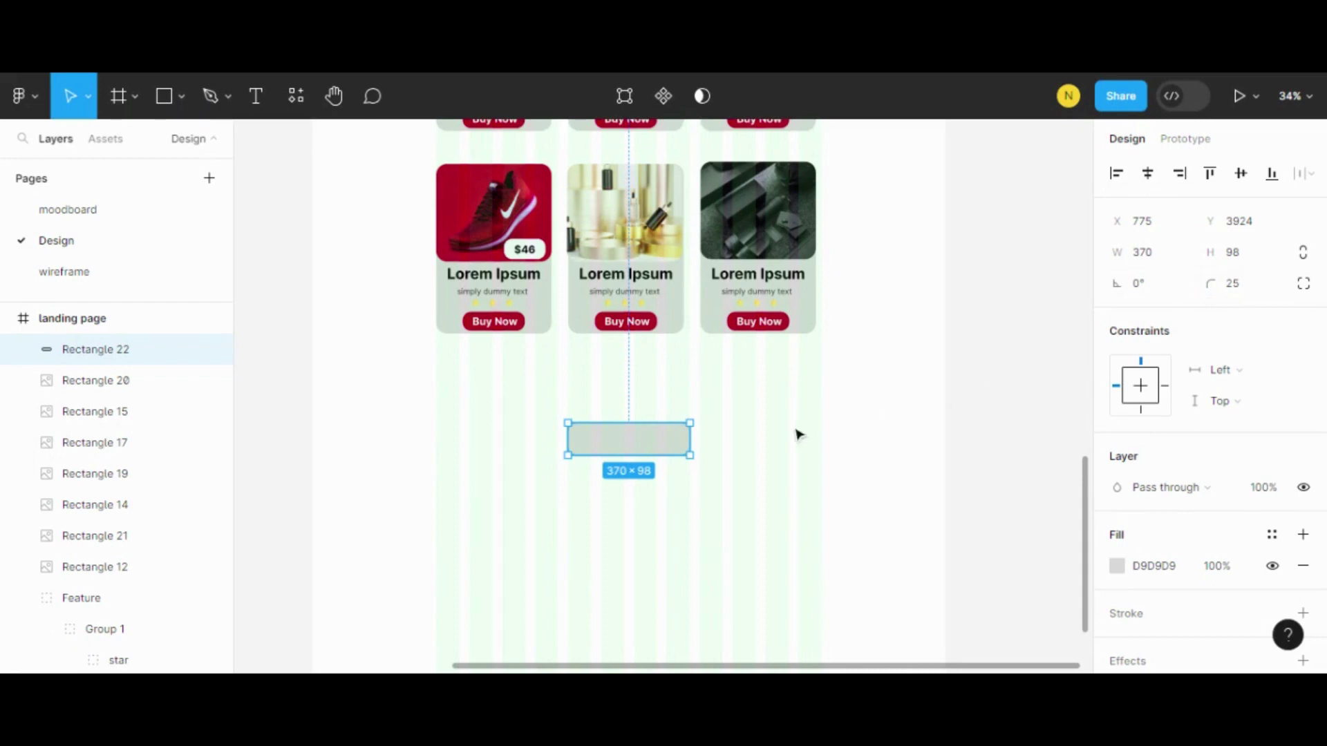
Position the rounded rectangle centred beneath the middle product card
{"action": "left_click", "coordinate": [767, 442]}
{"action": "left_click_drag", "start_coordinate": [640, 439], "coordinate": [637, 435]}
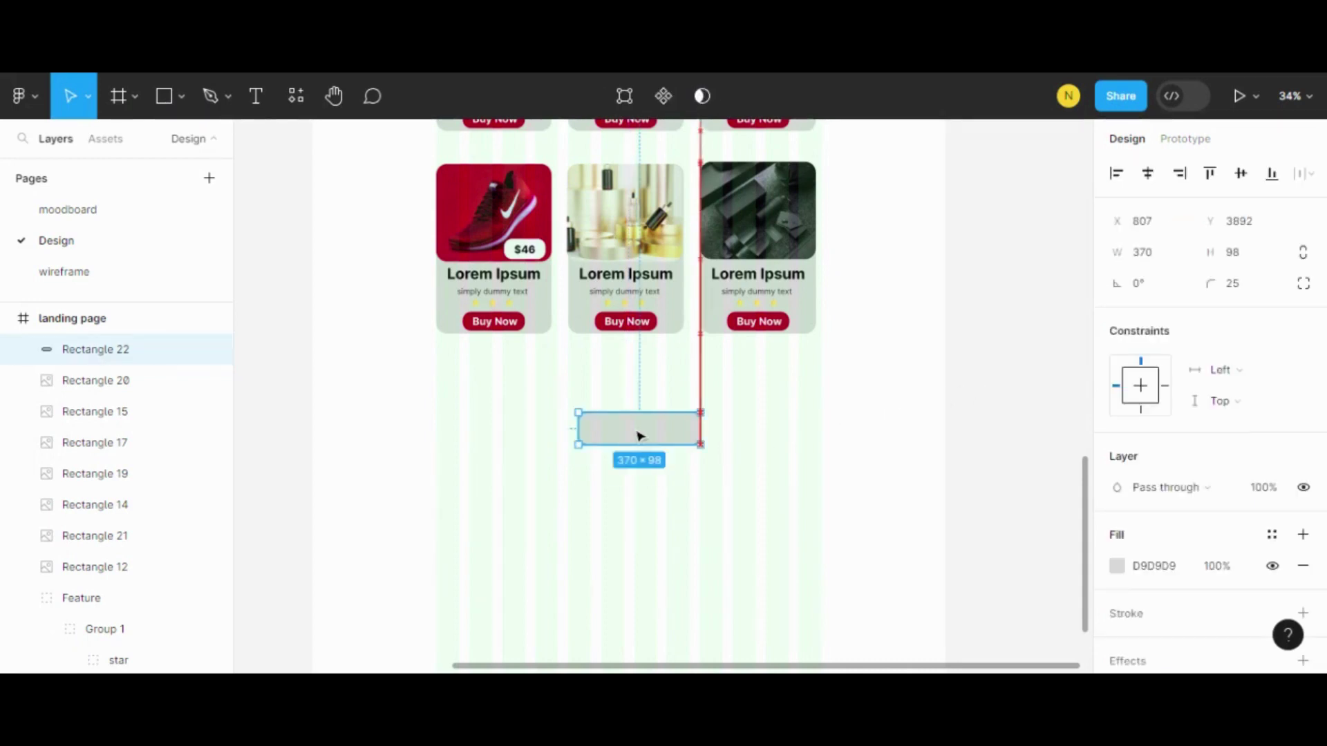
{"action": "left_click", "coordinate": [743, 465]}
{"action": "left_click_drag", "start_coordinate": [638, 427], "coordinate": [631, 429]}
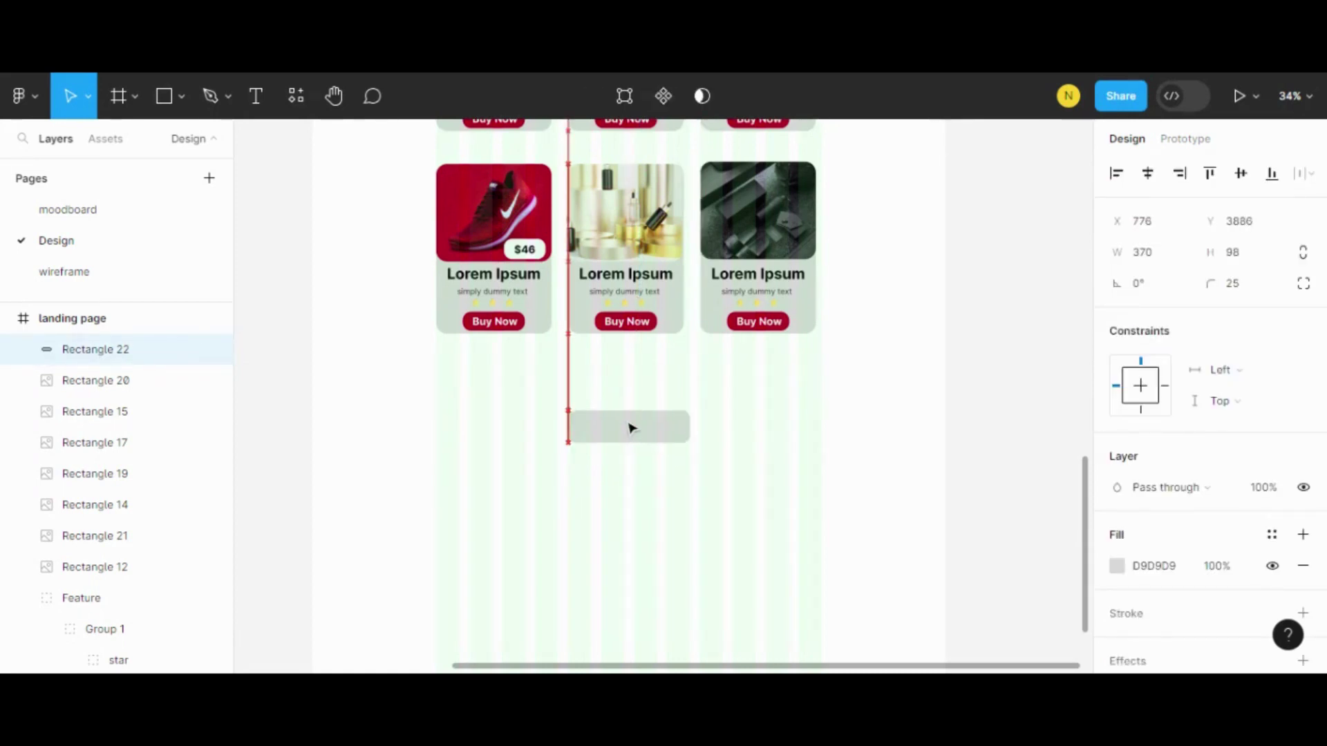
{"action": "double_click", "coordinate": [631, 427]}
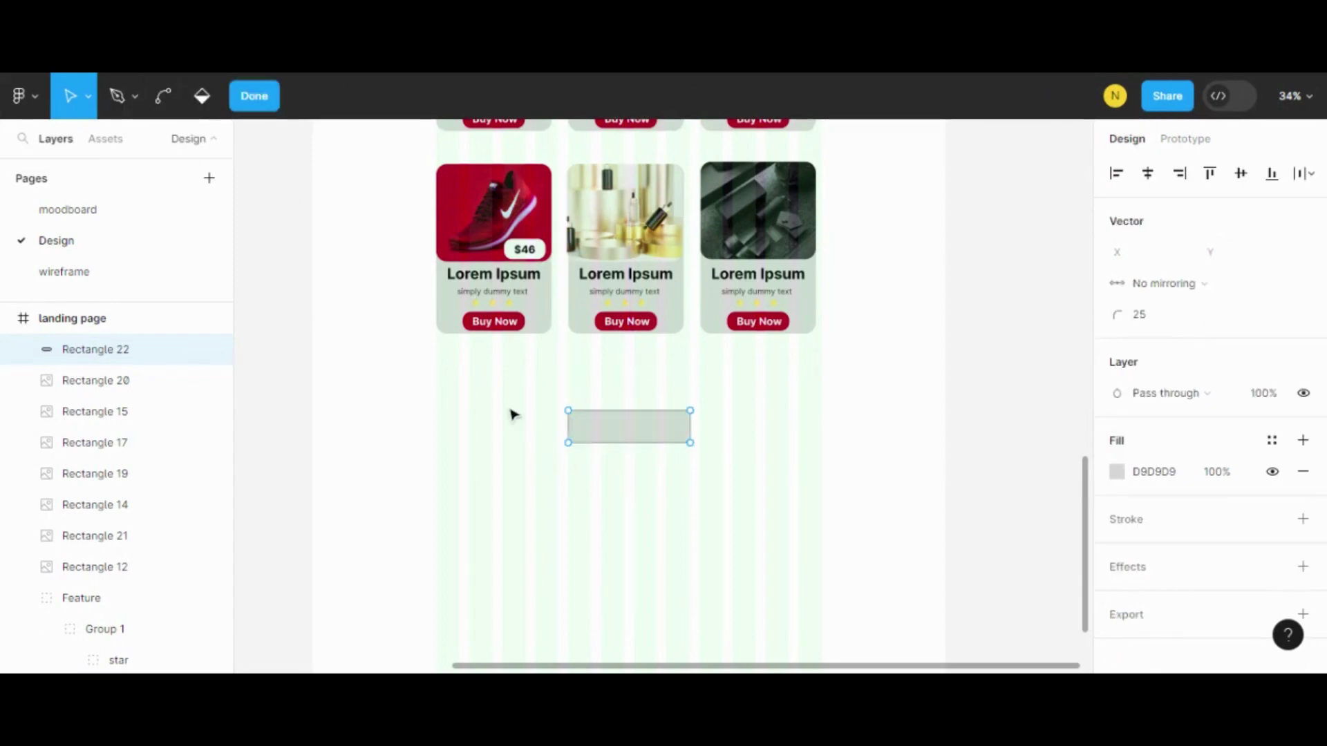
{"action": "key", "text": "Escape"}
{"action": "left_click", "coordinate": [778, 391]}
{"action": "left_click", "coordinate": [626, 434]}
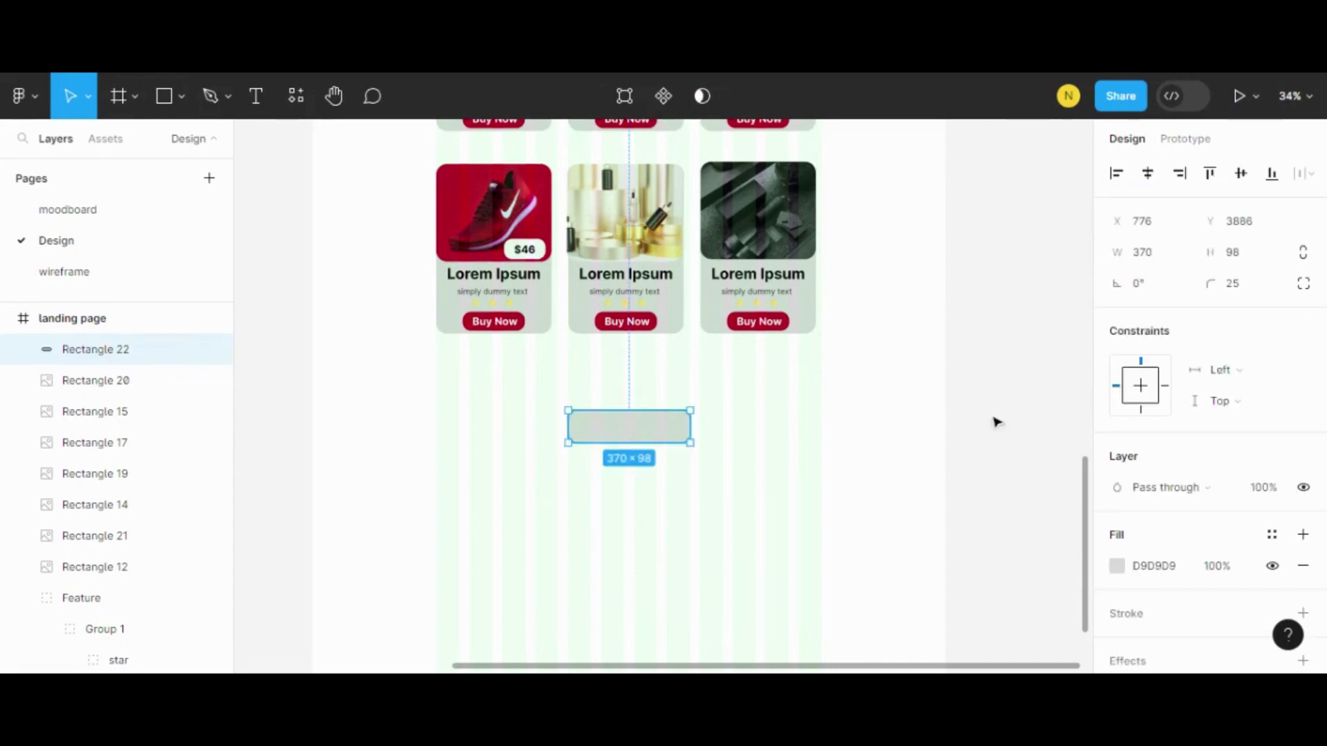
{"action": "scroll", "coordinate": [1172, 425], "scroll_direction": "down", "scroll_amount": 3}
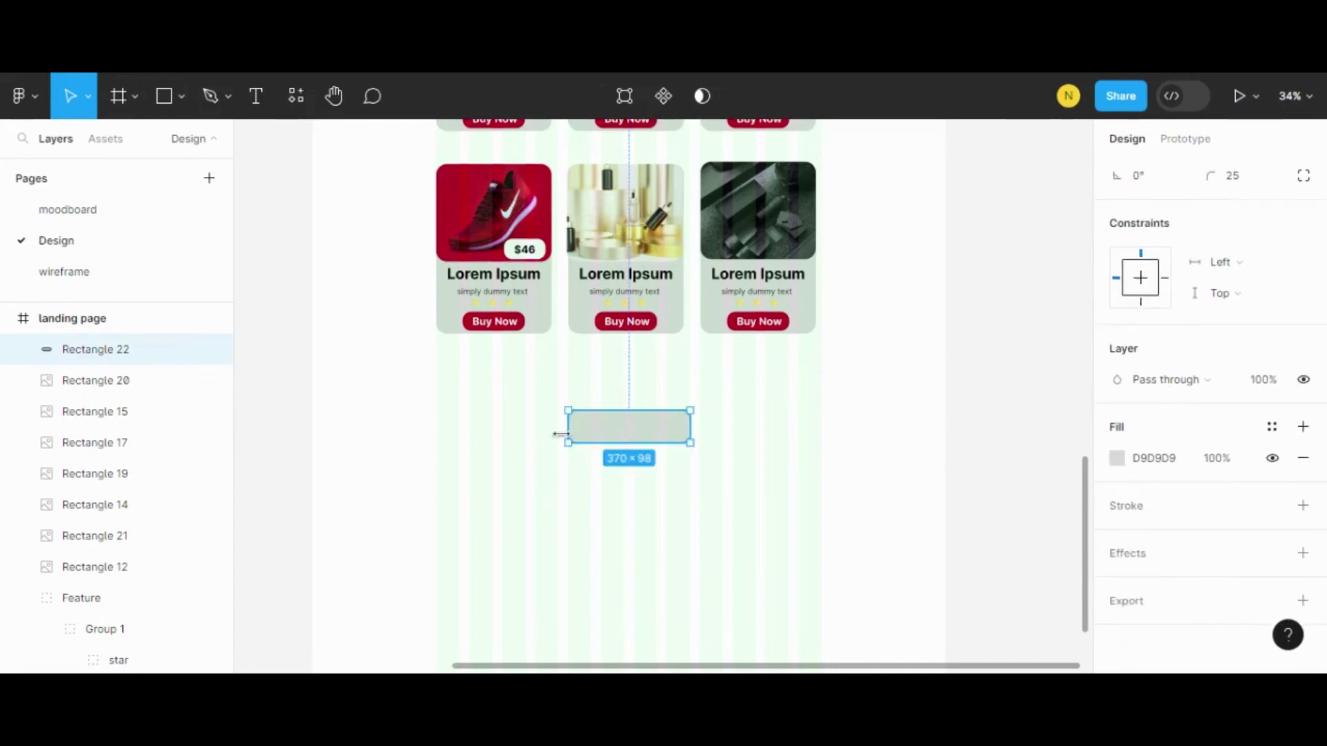
Add a text box reading 'View More' on the grey rectangle
{"action": "left_click", "coordinate": [258, 116]}
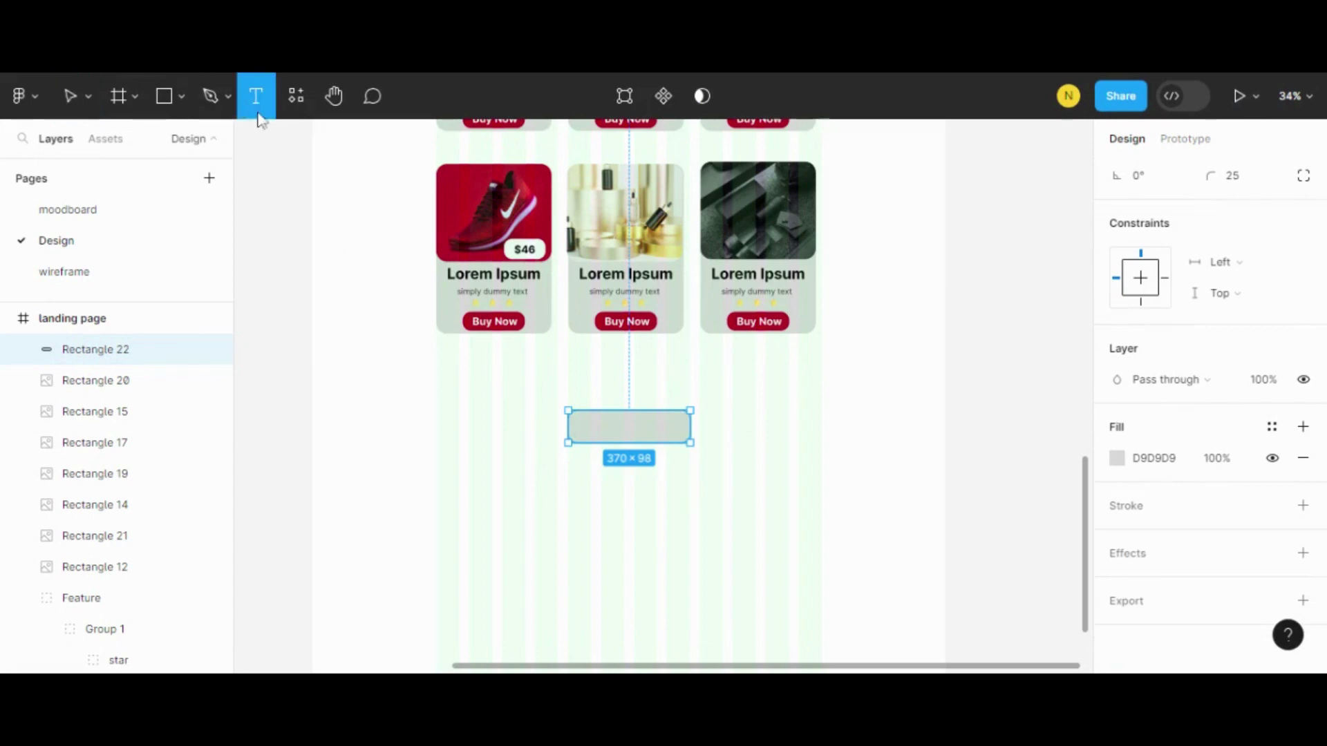
{"action": "left_click", "coordinate": [622, 430]}
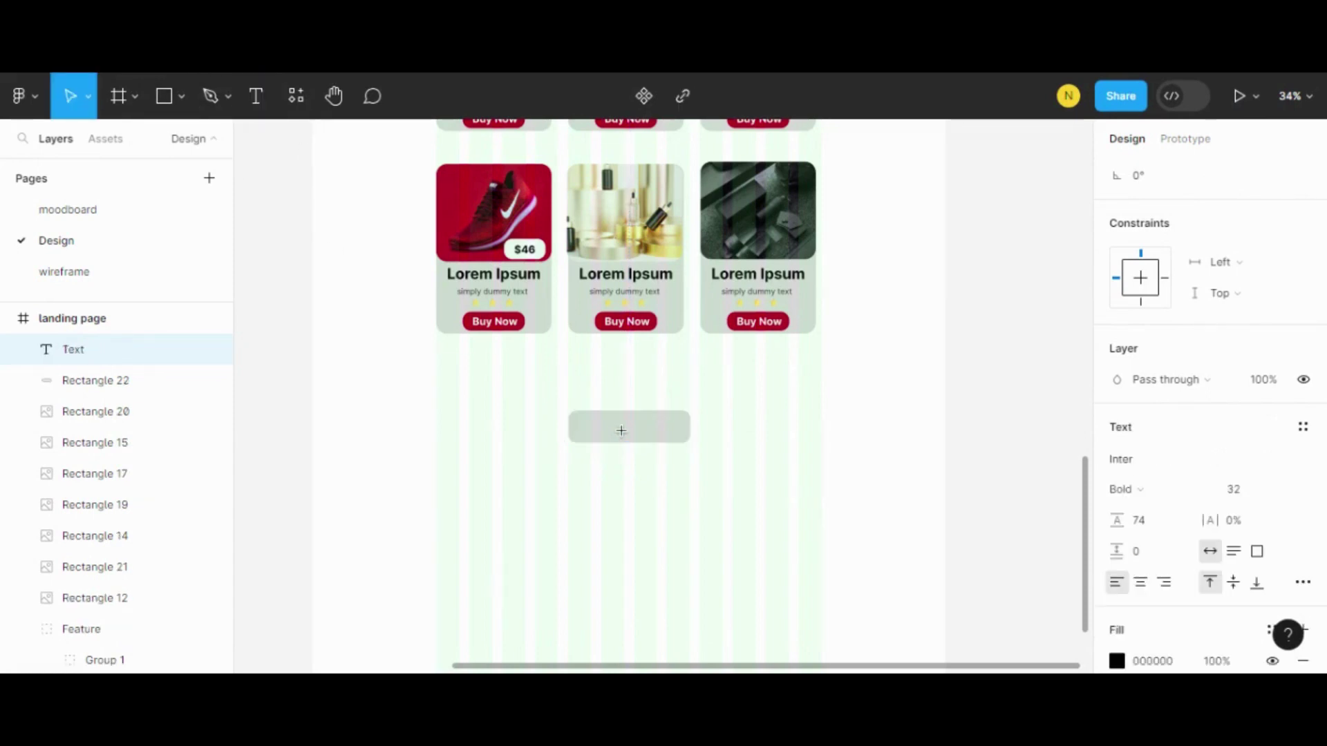
{"action": "type", "text": "Vie"}
{"action": "type", "text": "w"}
{"action": "key", "text": "BackSpace"}
{"action": "key", "text": "BackSpace"}
{"action": "key", "text": "BackSpace"}
{"action": "key", "text": "BackSpace"}
{"action": "type", "text": "M"}
{"action": "key", "text": "BackSpace"}
{"action": "key", "text": "BackSpace"}
{"action": "type", "text": "Mo"}
{"action": "type", "text": "re"}
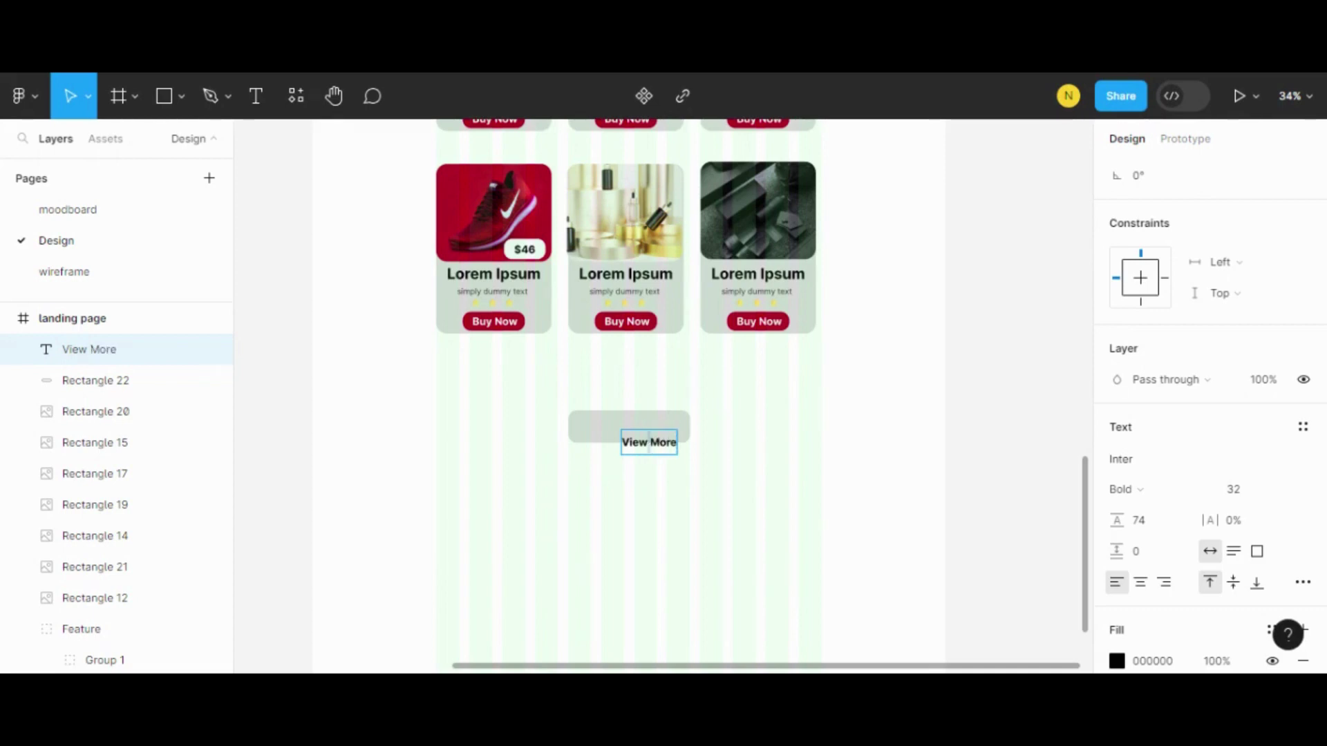
Enlarge the View More text to size 36 and centre it in the button
{"action": "key", "text": "ctrl+a"}
{"action": "left_click", "coordinate": [1117, 662]}
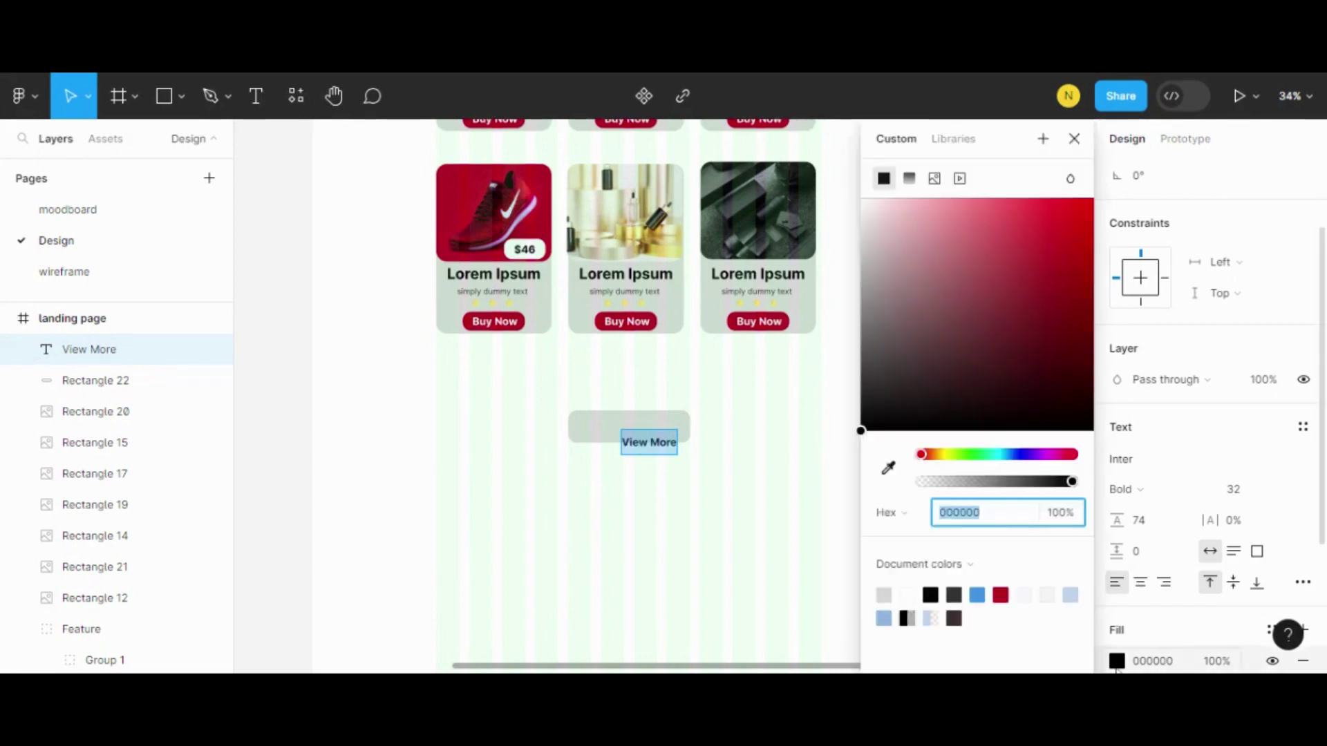
{"action": "key", "text": "Escape"}
{"action": "left_click", "coordinate": [1286, 500]}
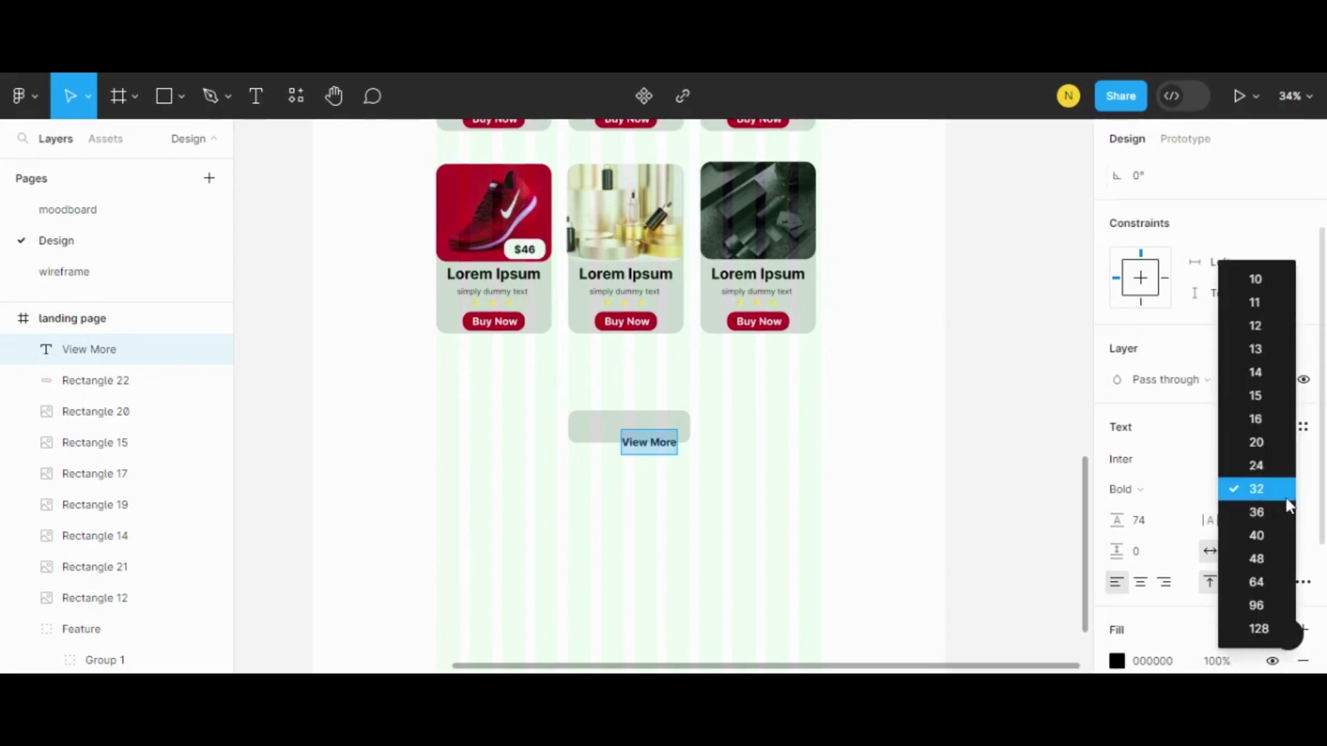
{"action": "left_click", "coordinate": [1256, 512]}
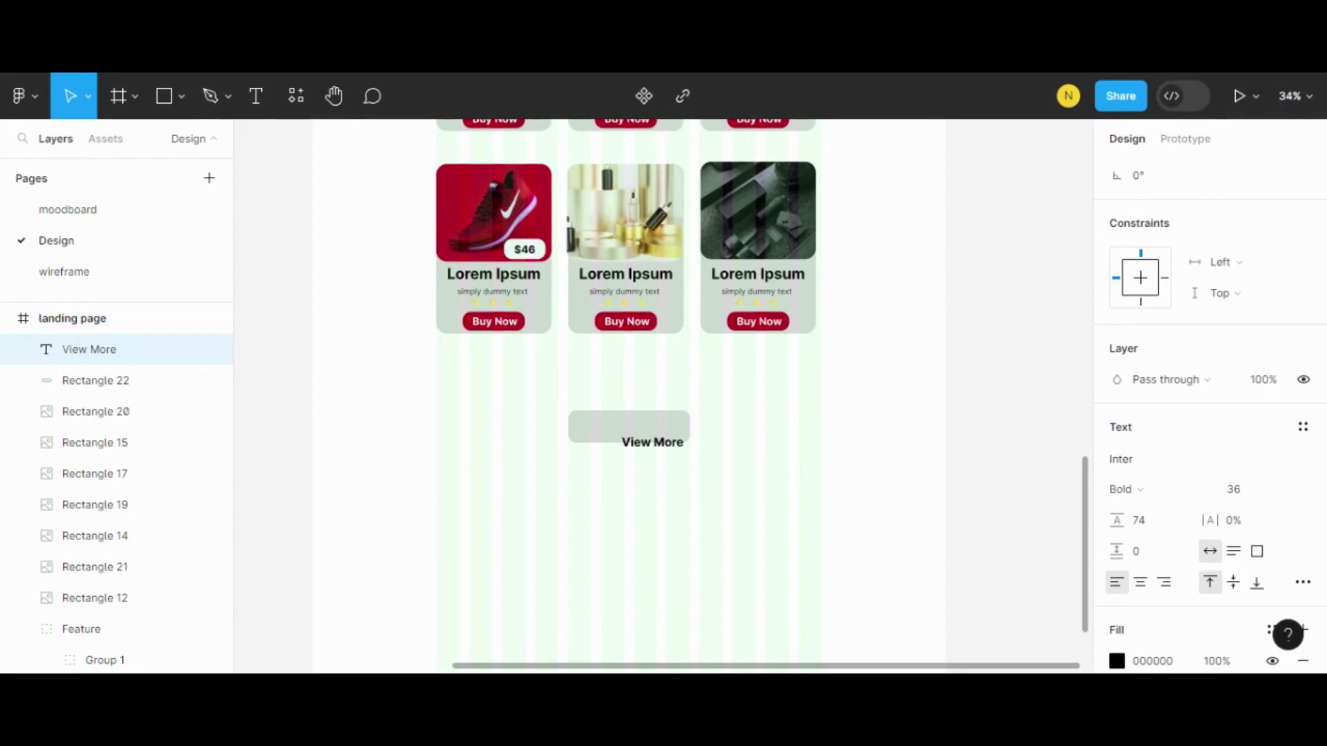
{"action": "left_click", "coordinate": [665, 451]}
{"action": "left_click_drag", "start_coordinate": [665, 449], "coordinate": [643, 440]}
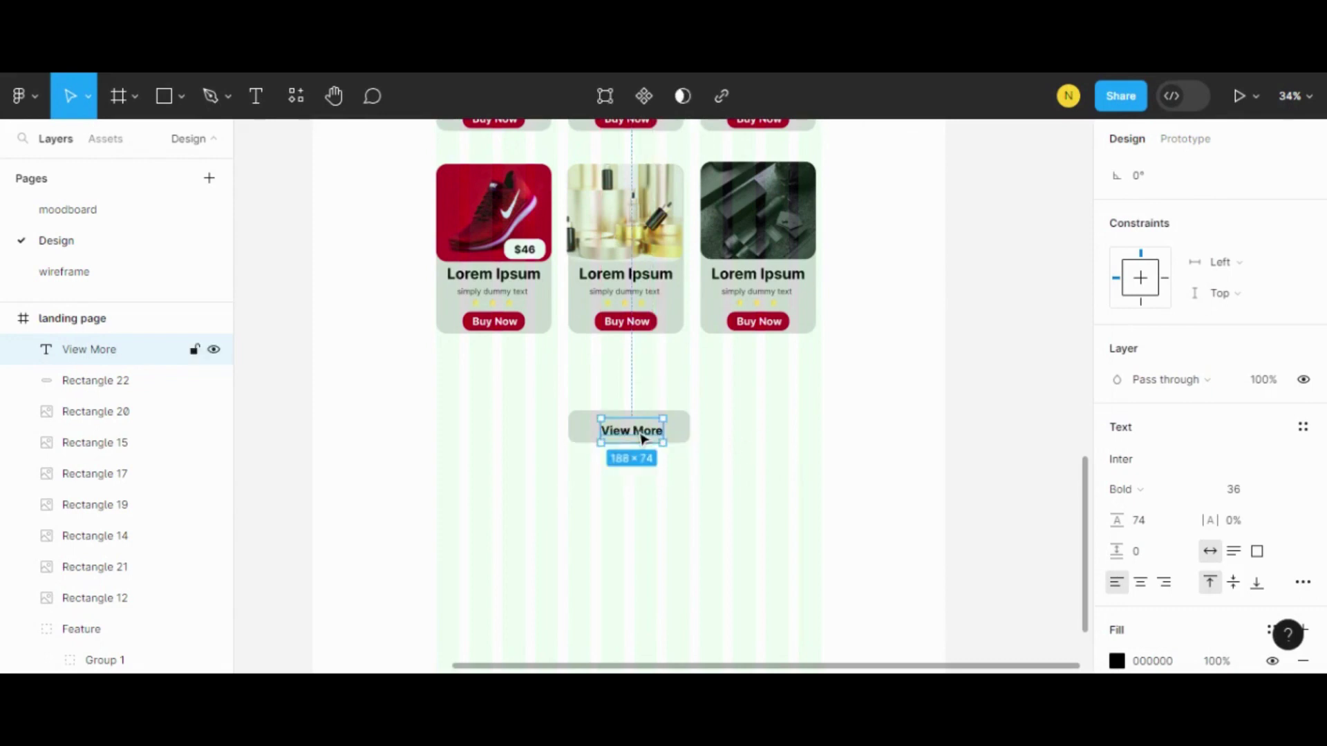
Make View More blue (3A91EA) at size 40 and re-centre it in the button
{"action": "left_click", "coordinate": [1117, 661]}
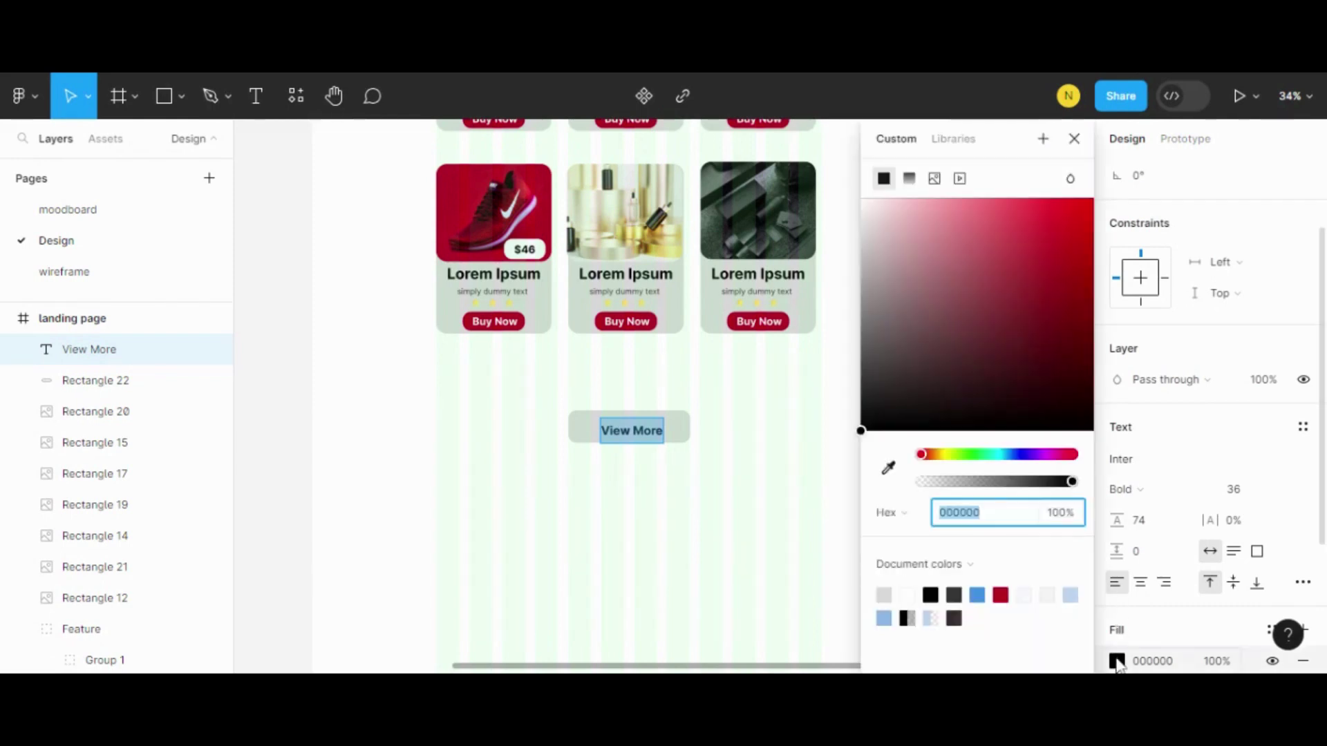
{"action": "left_click", "coordinate": [976, 595]}
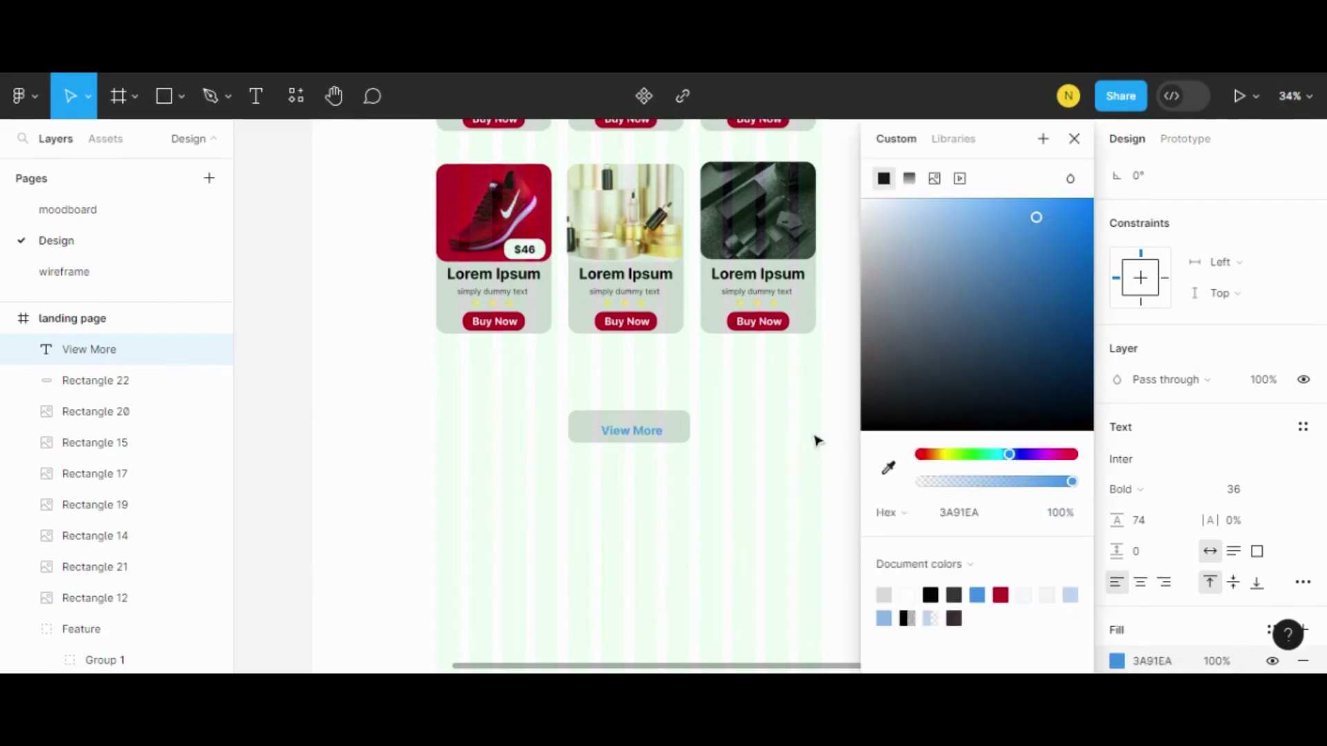
{"action": "double_click", "coordinate": [639, 431]}
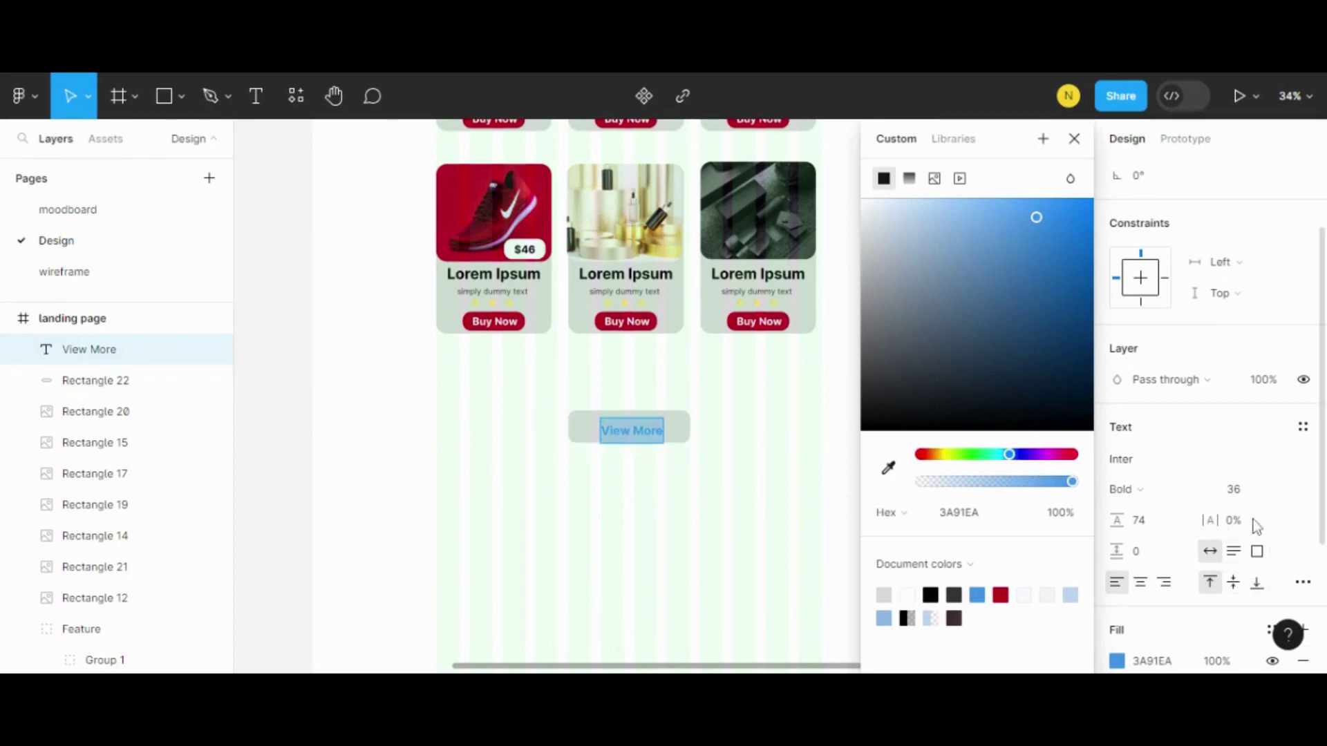
{"action": "left_click", "coordinate": [1278, 492]}
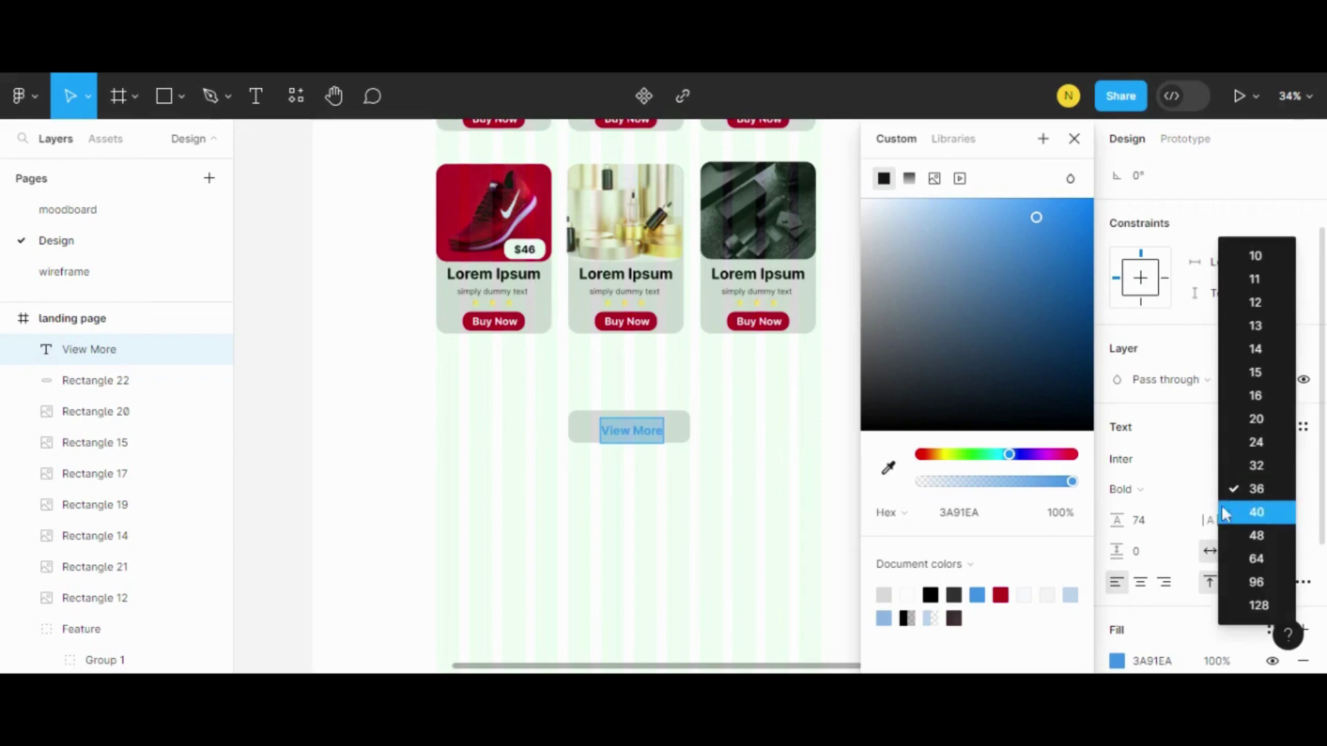
{"action": "left_click", "coordinate": [1270, 513]}
{"action": "key", "text": "Escape"}
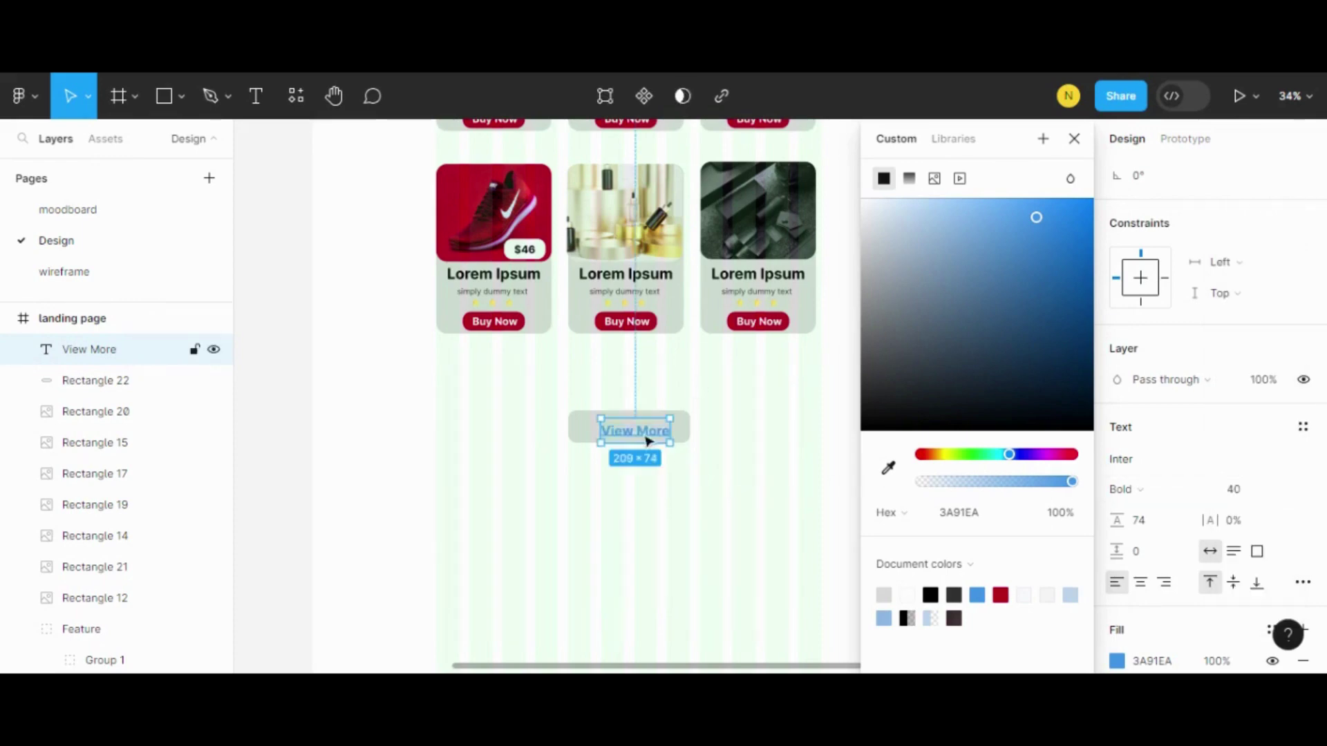
{"action": "left_click_drag", "start_coordinate": [643, 440], "coordinate": [633, 434]}
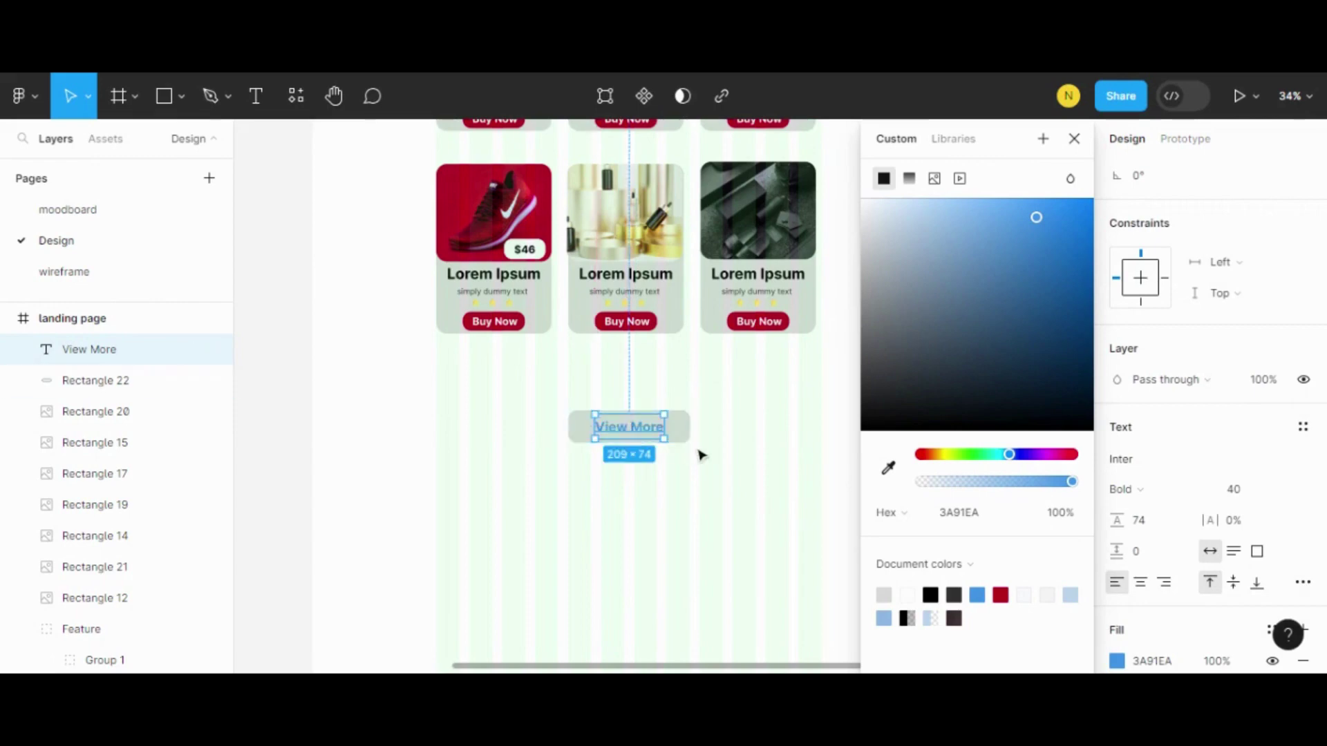
{"action": "left_click", "coordinate": [698, 450]}
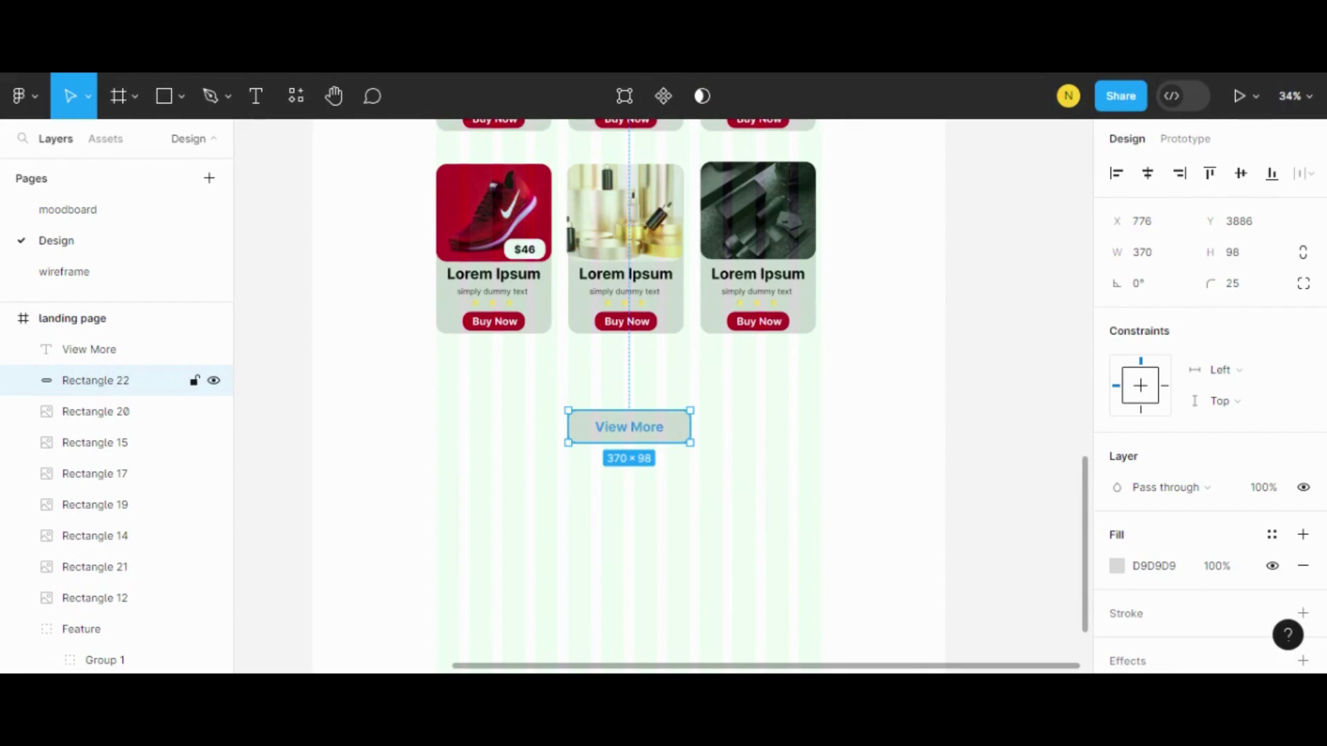
Give the button rectangle a pale F7FAFD stroke and fill from Document colors
{"action": "left_click", "coordinate": [1250, 614]}
{"action": "scroll", "coordinate": [1184, 615], "scroll_direction": "down", "scroll_amount": 3}
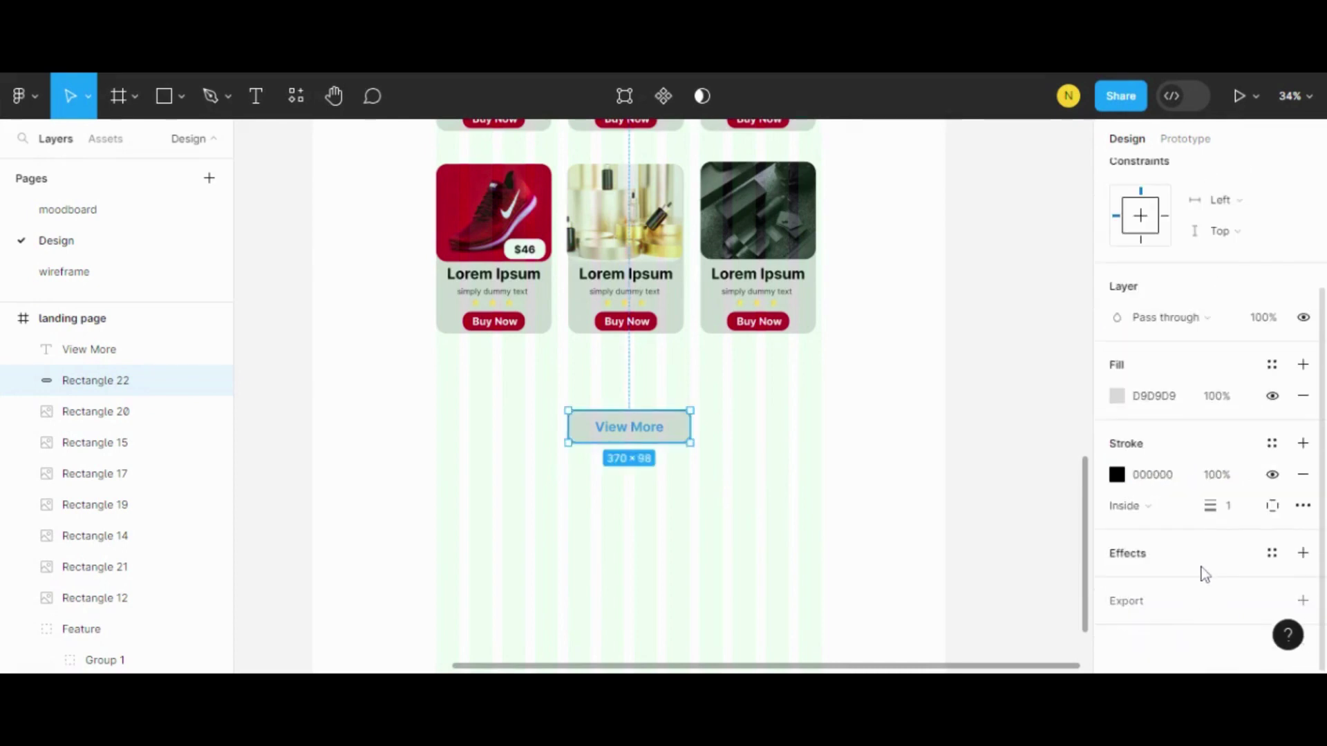
{"action": "left_click", "coordinate": [1118, 474]}
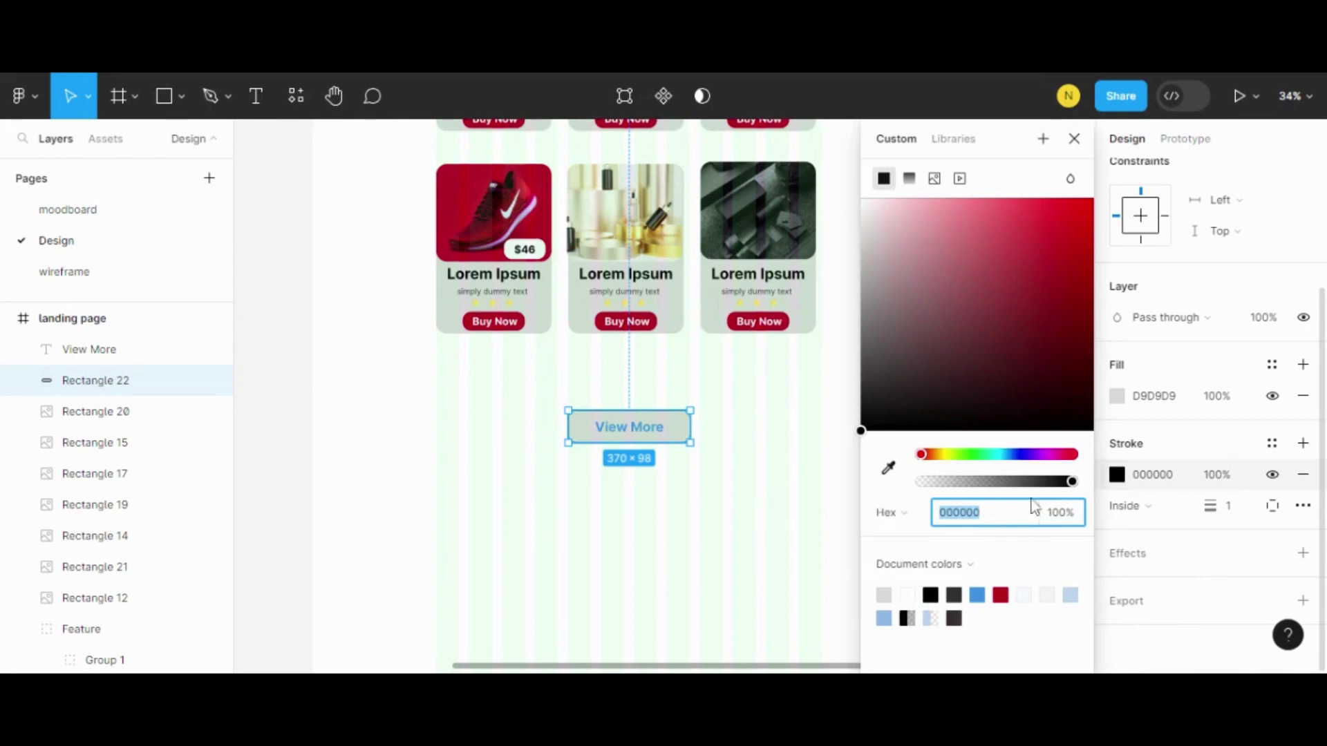
{"action": "left_click", "coordinate": [1026, 595]}
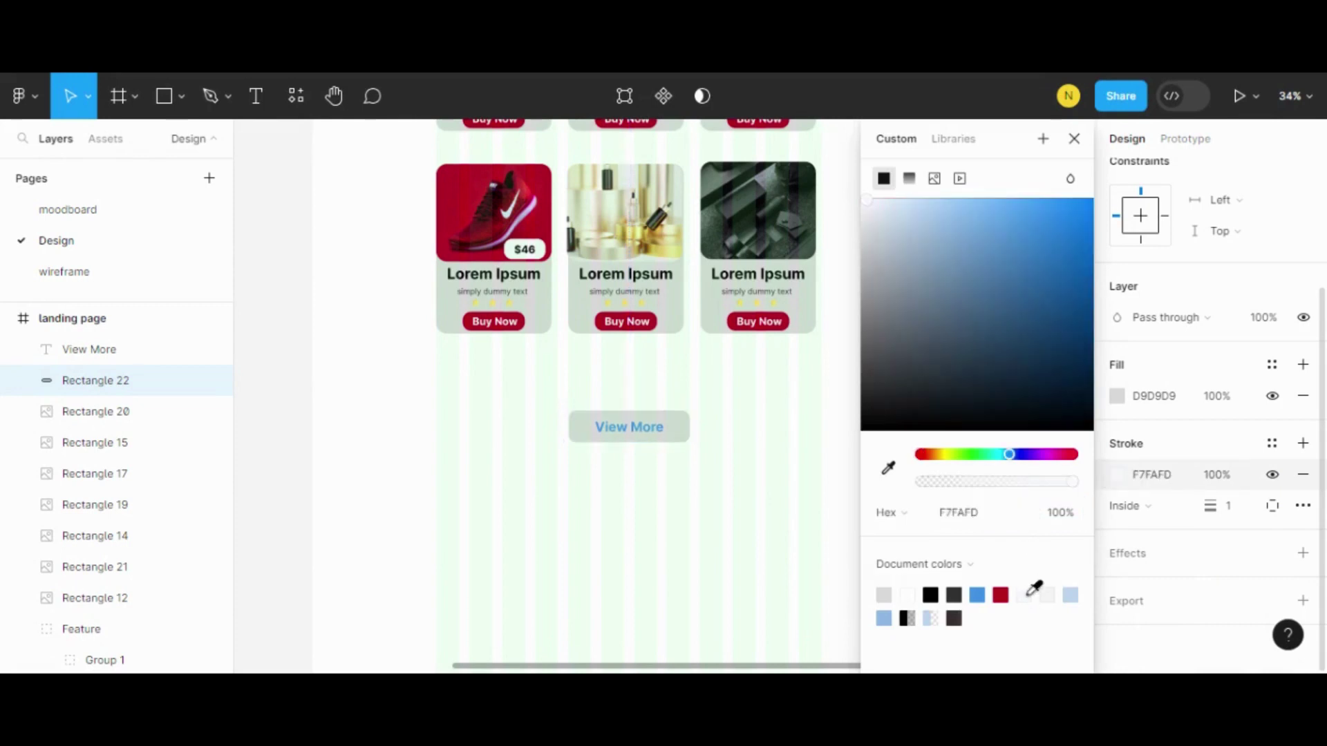
{"action": "left_click", "coordinate": [838, 459]}
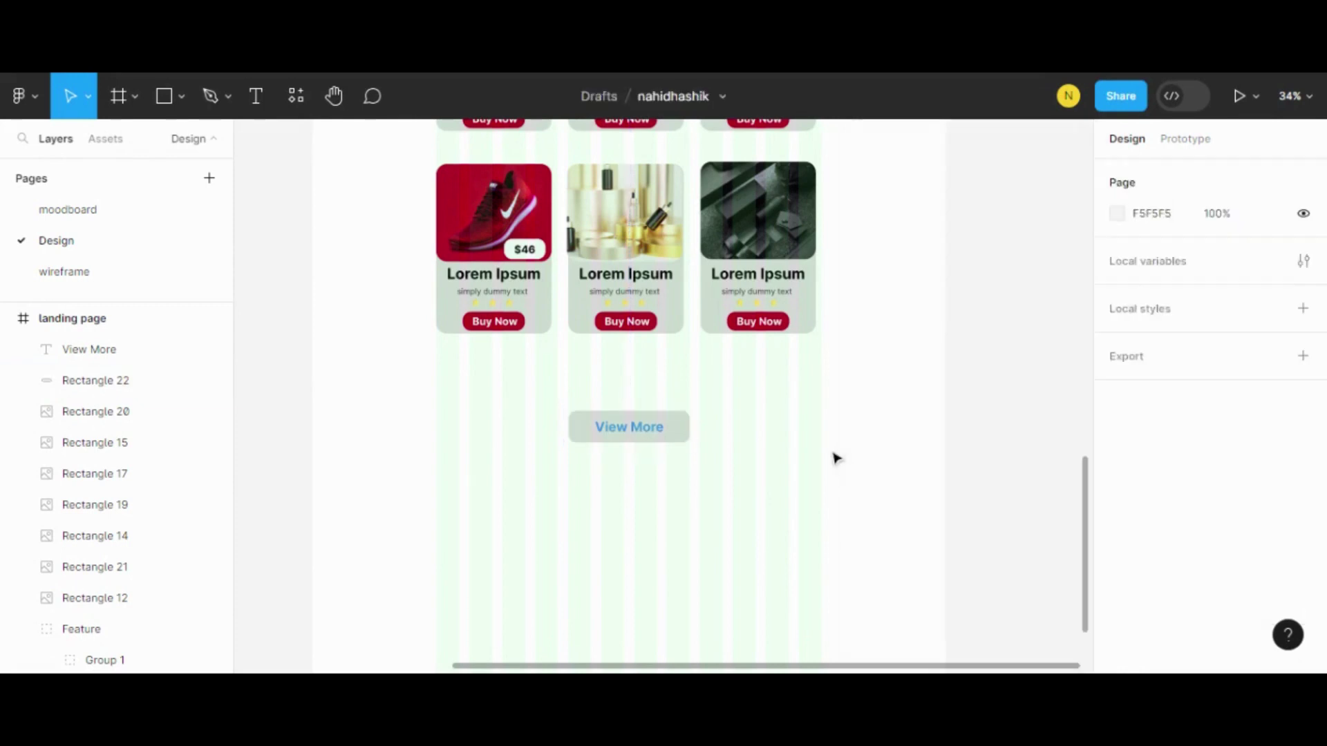
{"action": "left_click", "coordinate": [590, 430]}
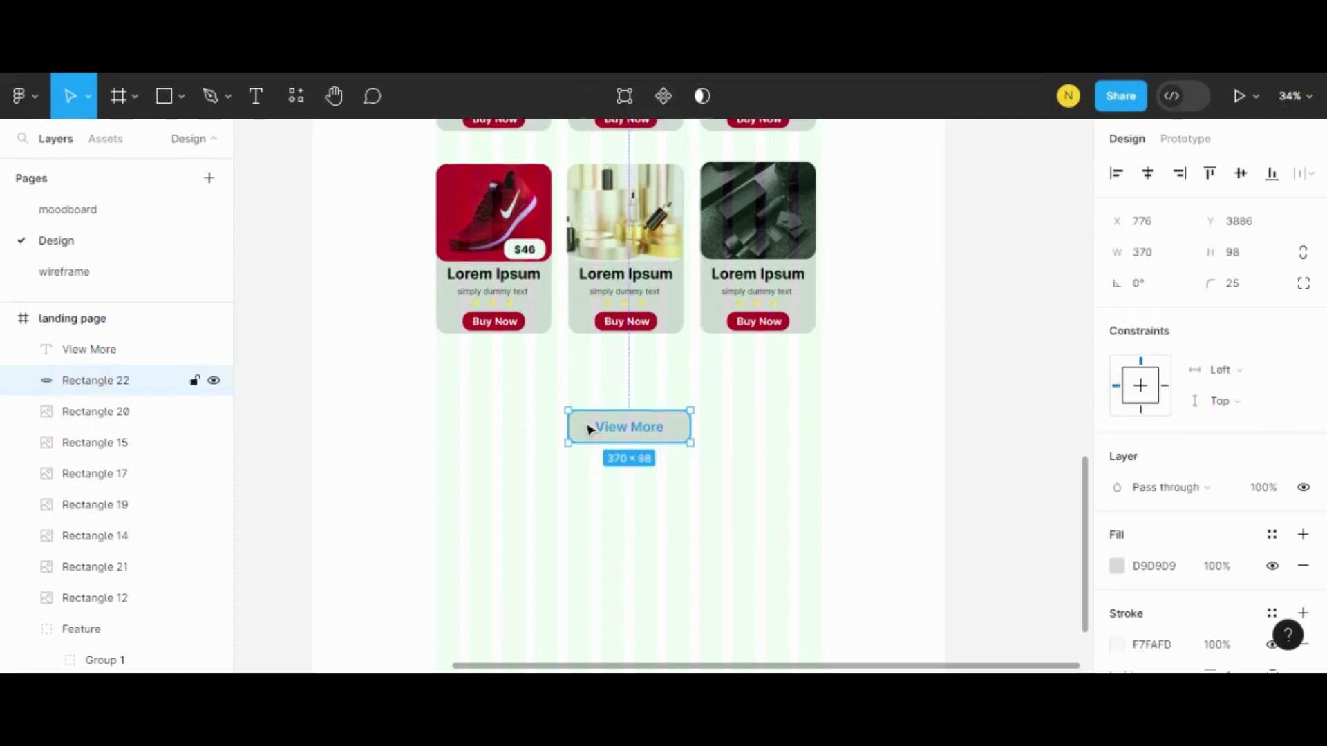
{"action": "left_click", "coordinate": [1118, 568]}
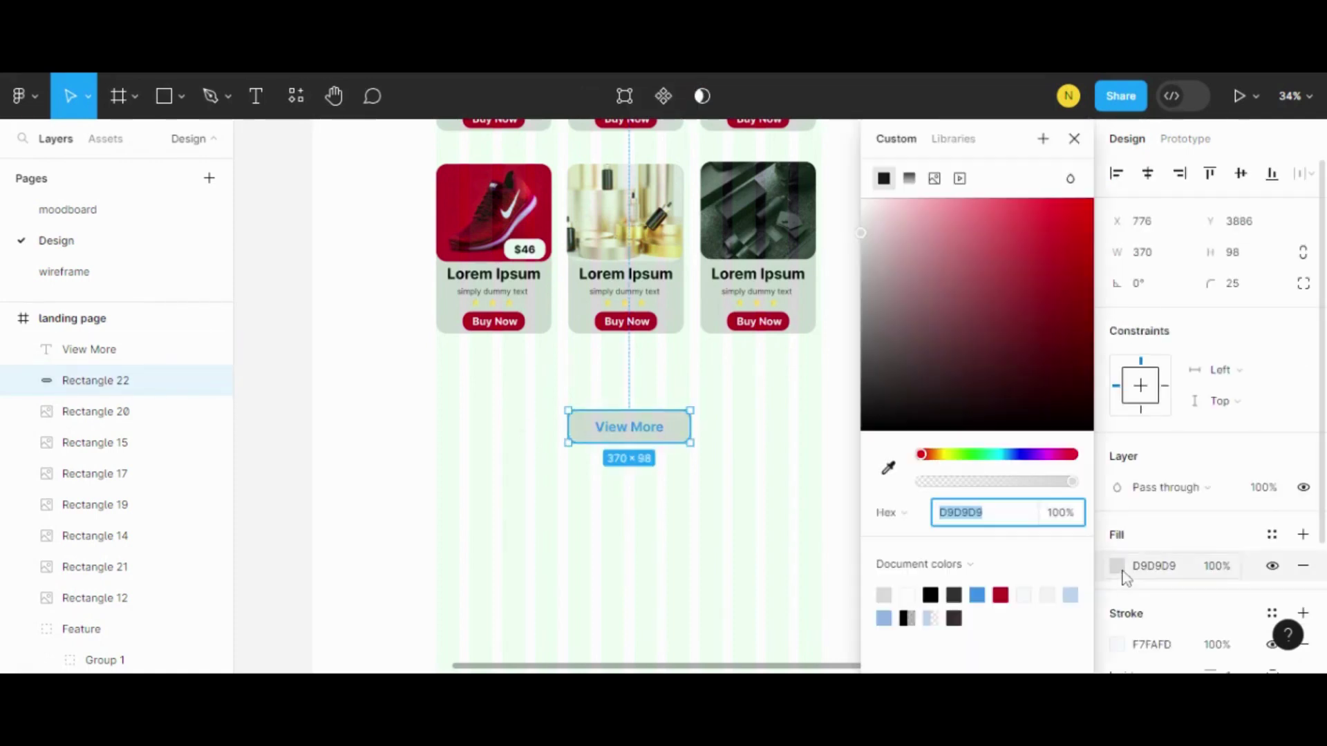
{"action": "left_click", "coordinate": [1025, 596]}
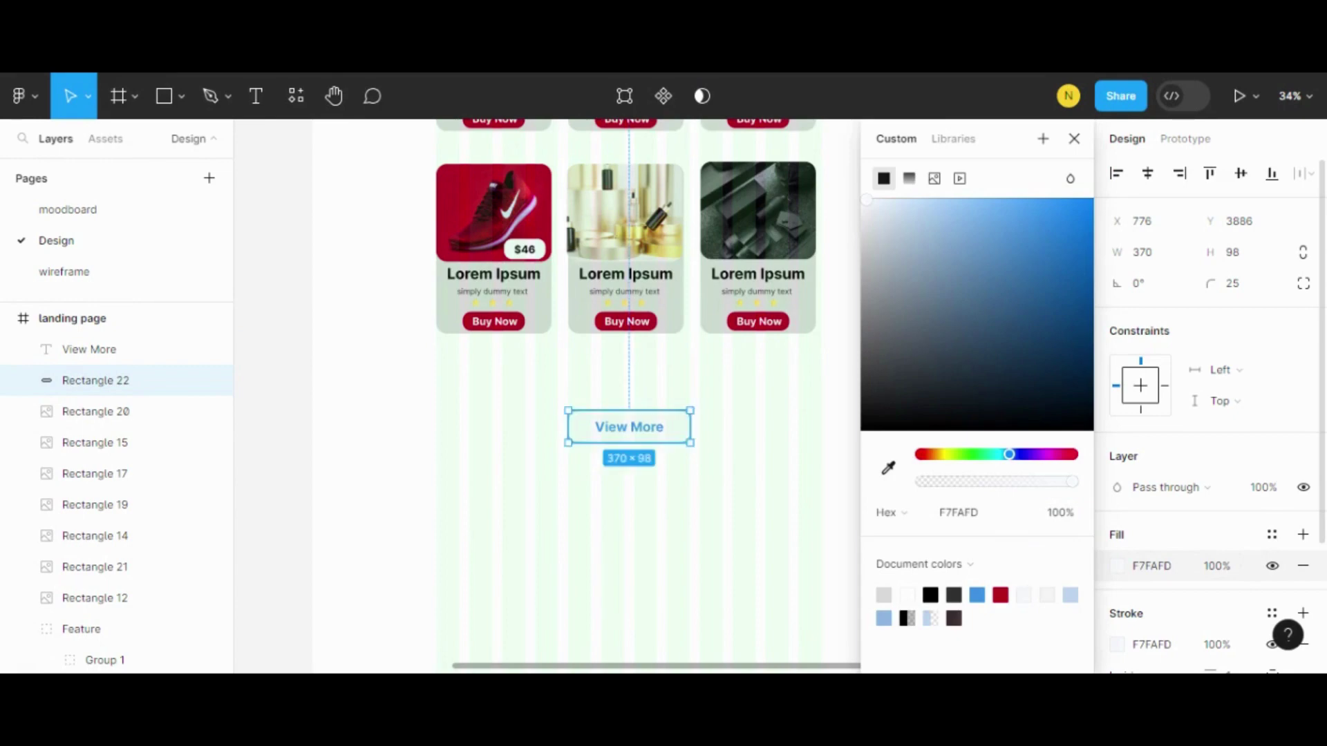
{"action": "left_click", "coordinate": [841, 490]}
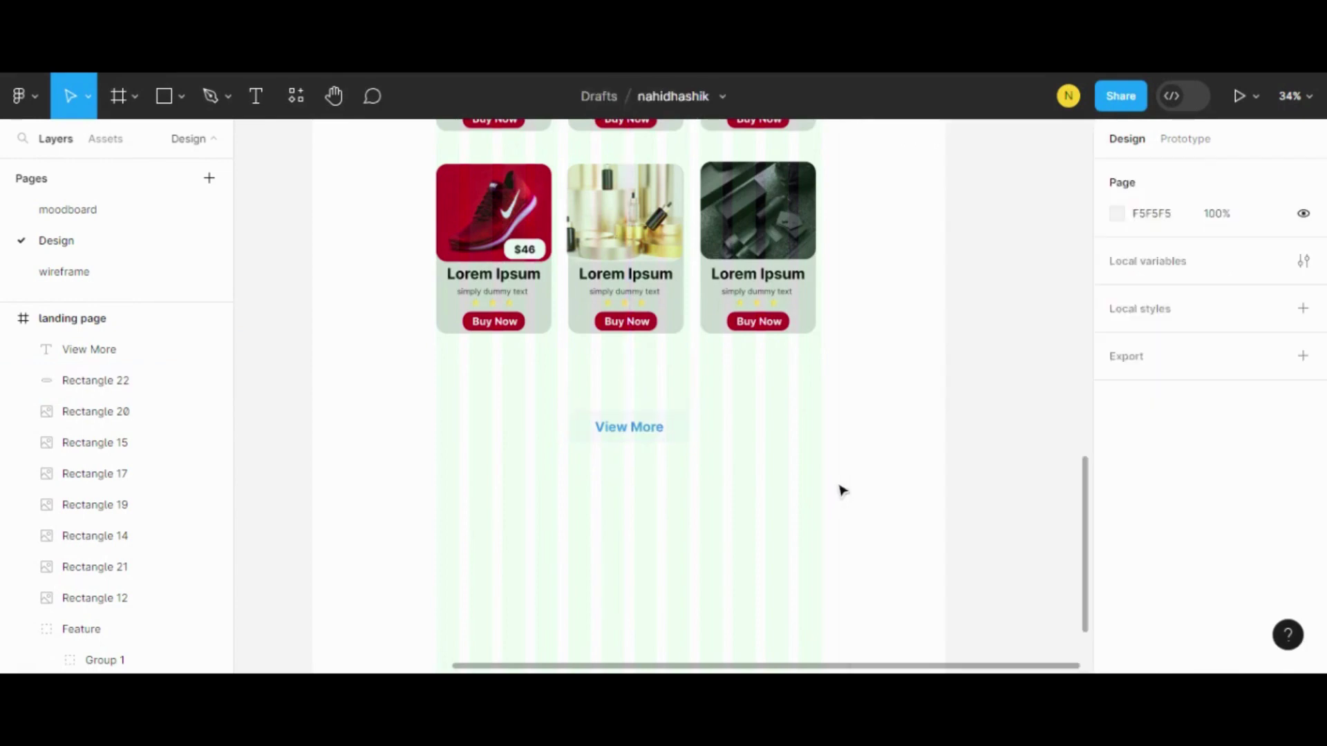
Add an effect to the rectangle and change it from Drop shadow to Layer blur
{"action": "left_click", "coordinate": [583, 438]}
{"action": "scroll", "coordinate": [1215, 529], "scroll_direction": "down", "scroll_amount": 5}
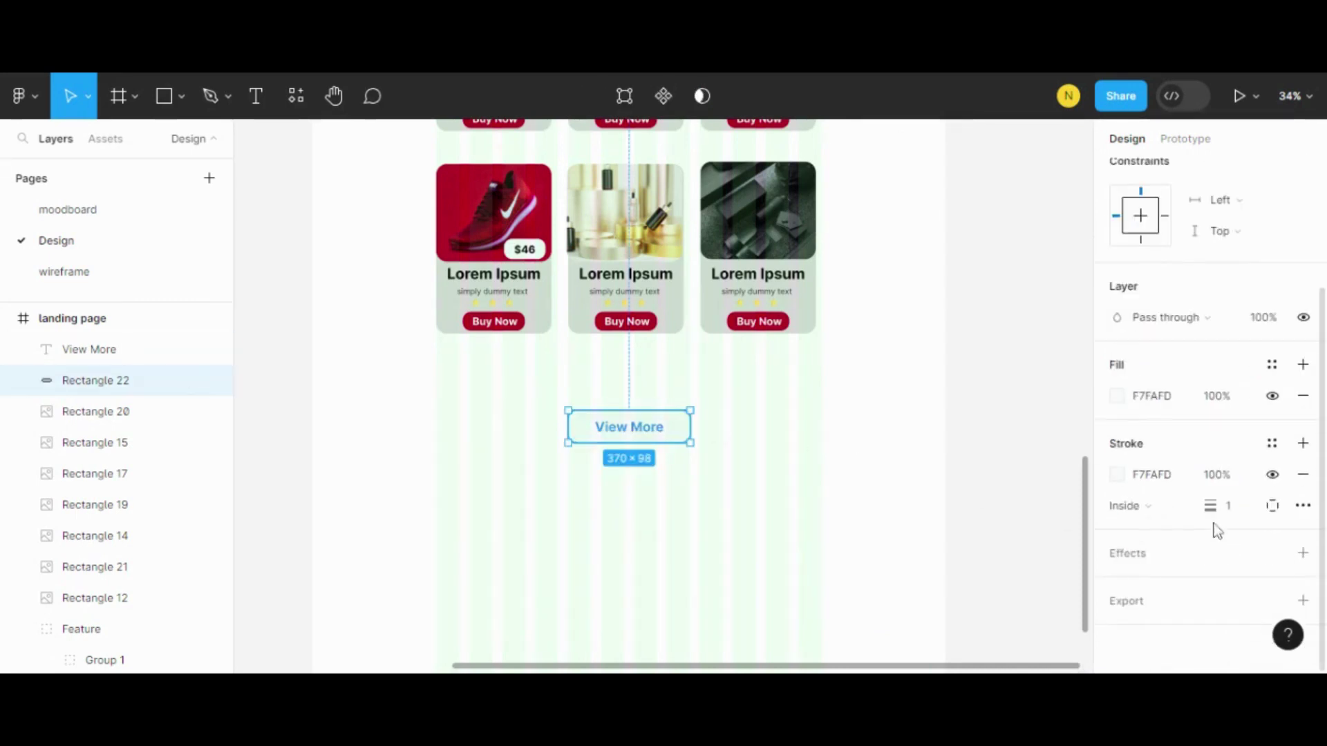
{"action": "left_click", "coordinate": [1303, 553]}
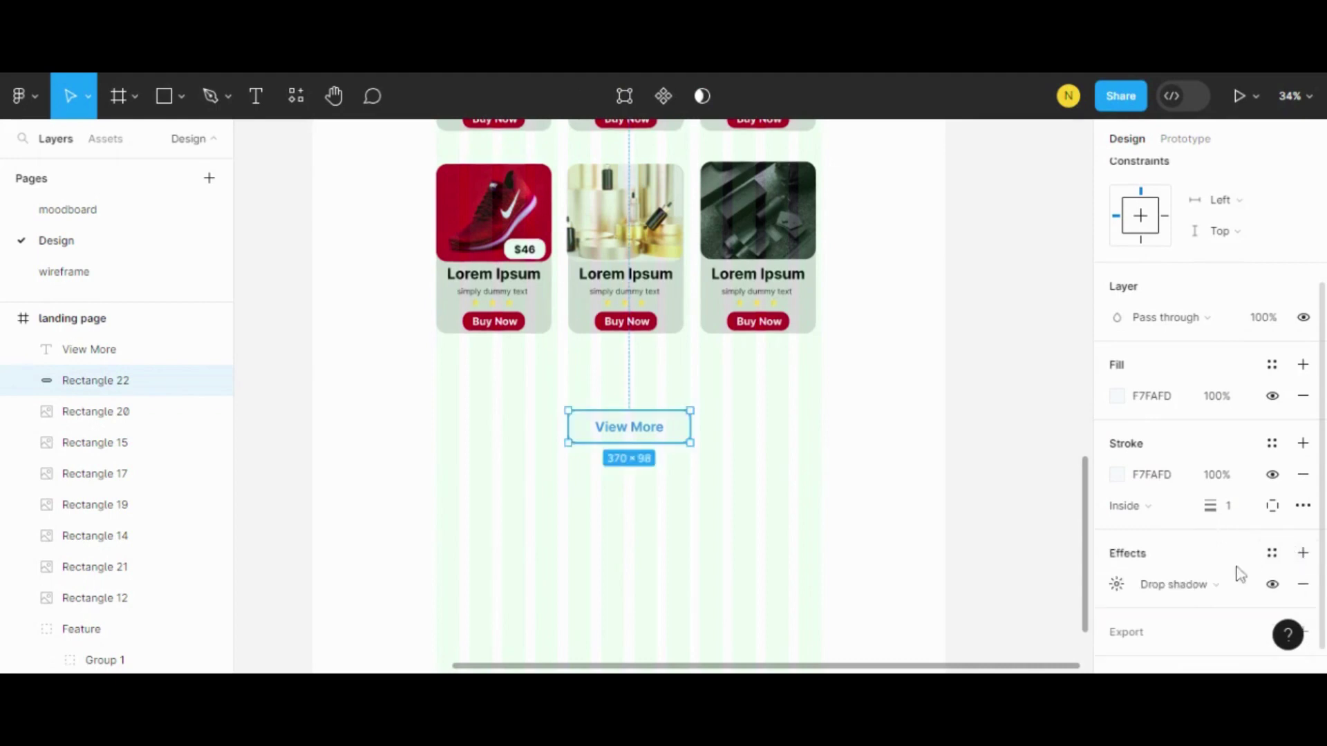
{"action": "left_click", "coordinate": [1244, 588]}
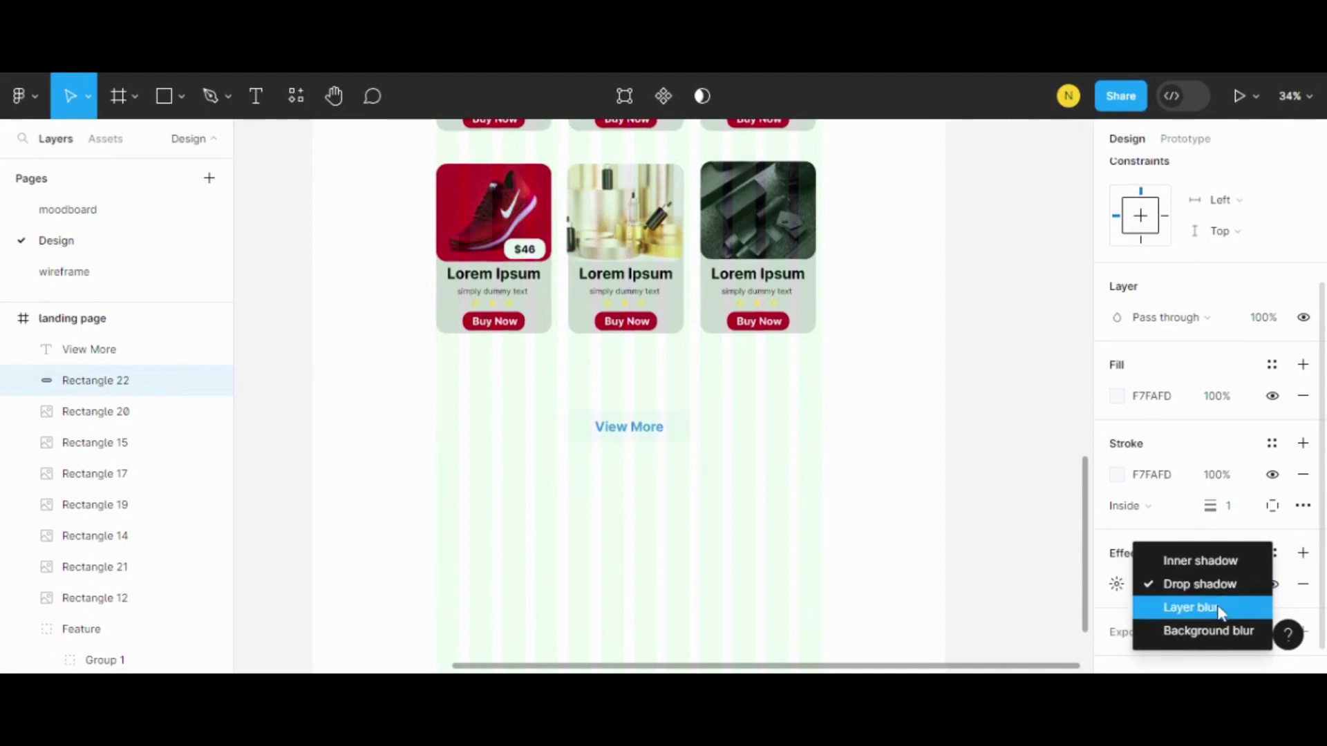
{"action": "left_click", "coordinate": [1224, 607]}
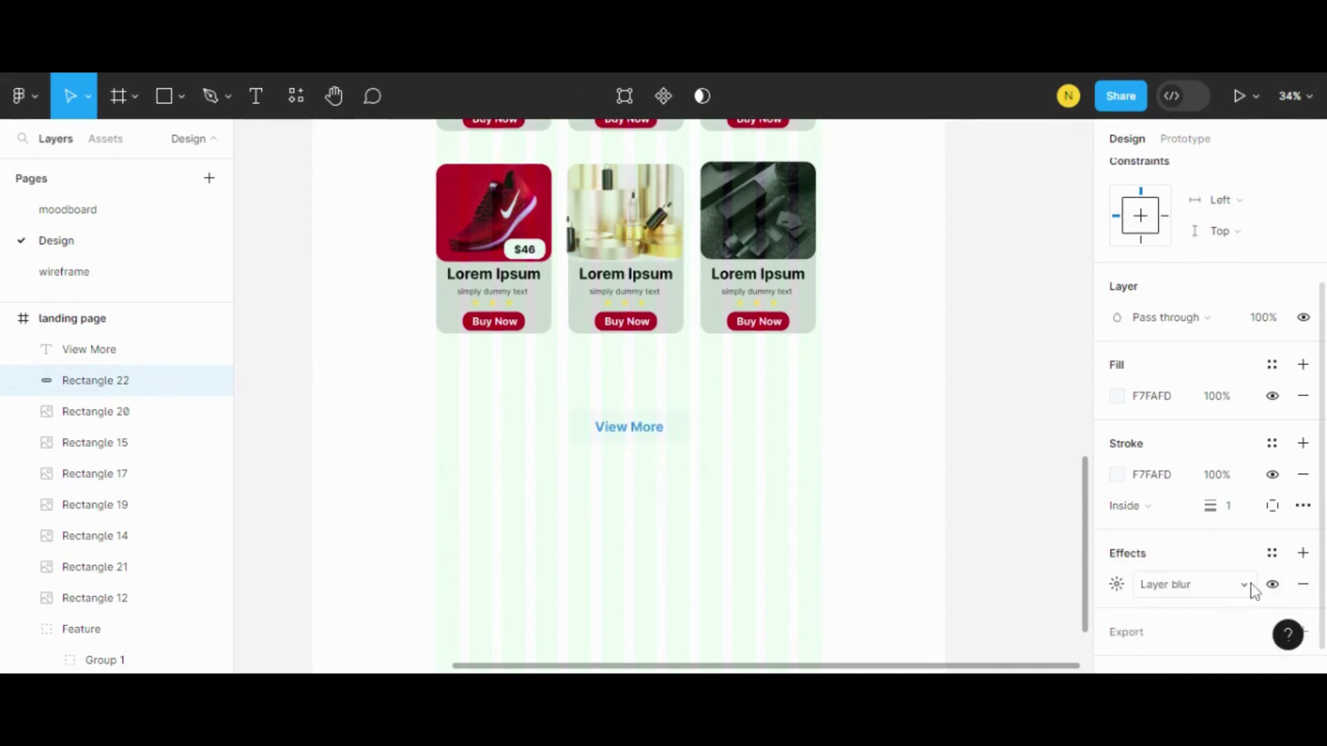
{"action": "left_click", "coordinate": [1274, 587]}
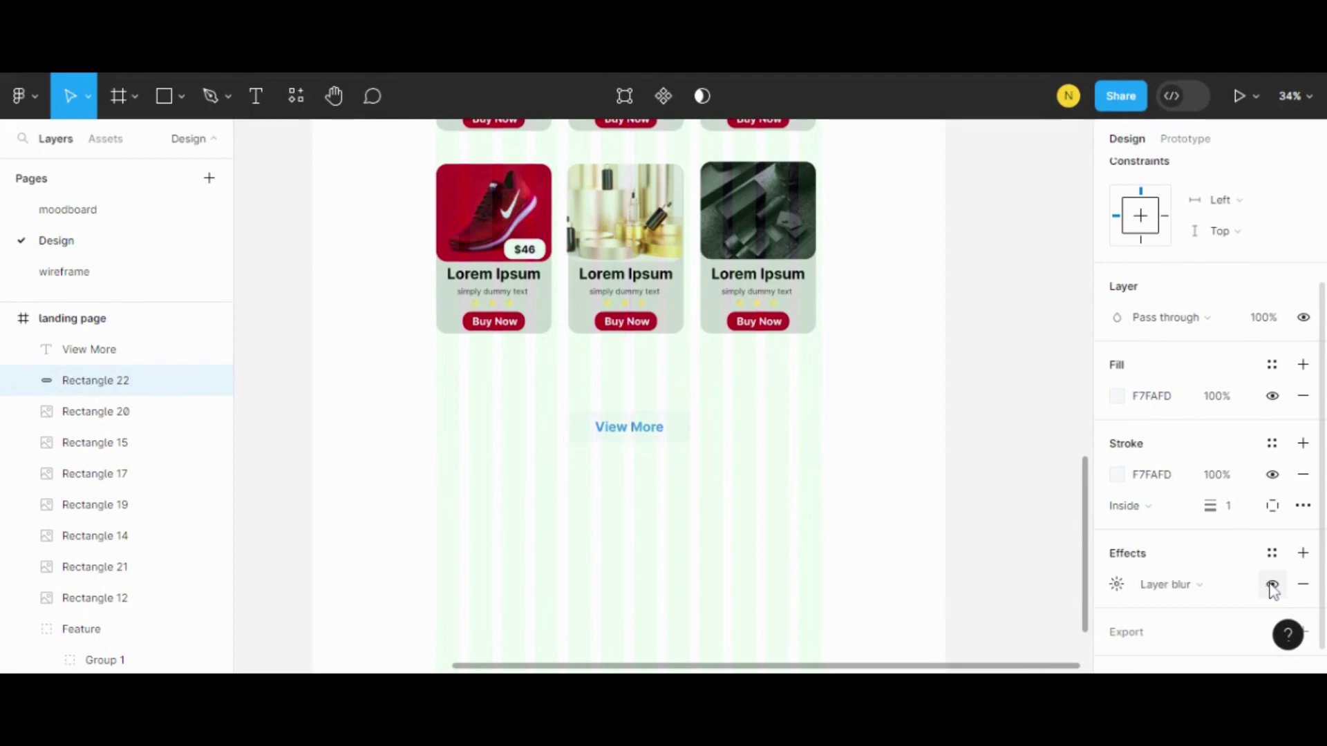
{"action": "left_click", "coordinate": [950, 409]}
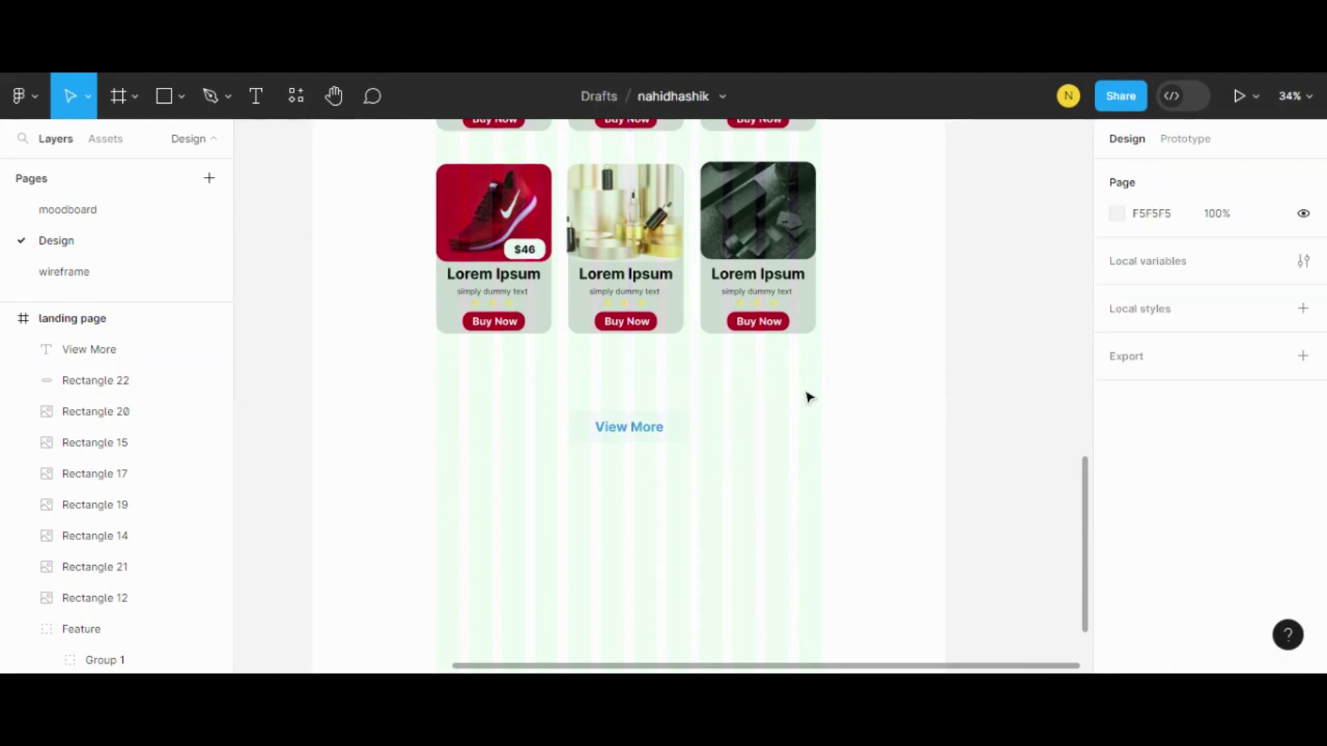
{"action": "scroll", "coordinate": [809, 398], "scroll_direction": "up", "scroll_amount": 3}
{"action": "scroll", "coordinate": [691, 345], "scroll_direction": "up", "scroll_amount": 5}
{"action": "scroll", "coordinate": [460, 258], "scroll_direction": "up", "scroll_amount": 2}
Hide the landing page frame's layout grid to preview the button, then show it again
{"action": "scroll", "coordinate": [460, 258], "scroll_direction": "up", "scroll_amount": 5}
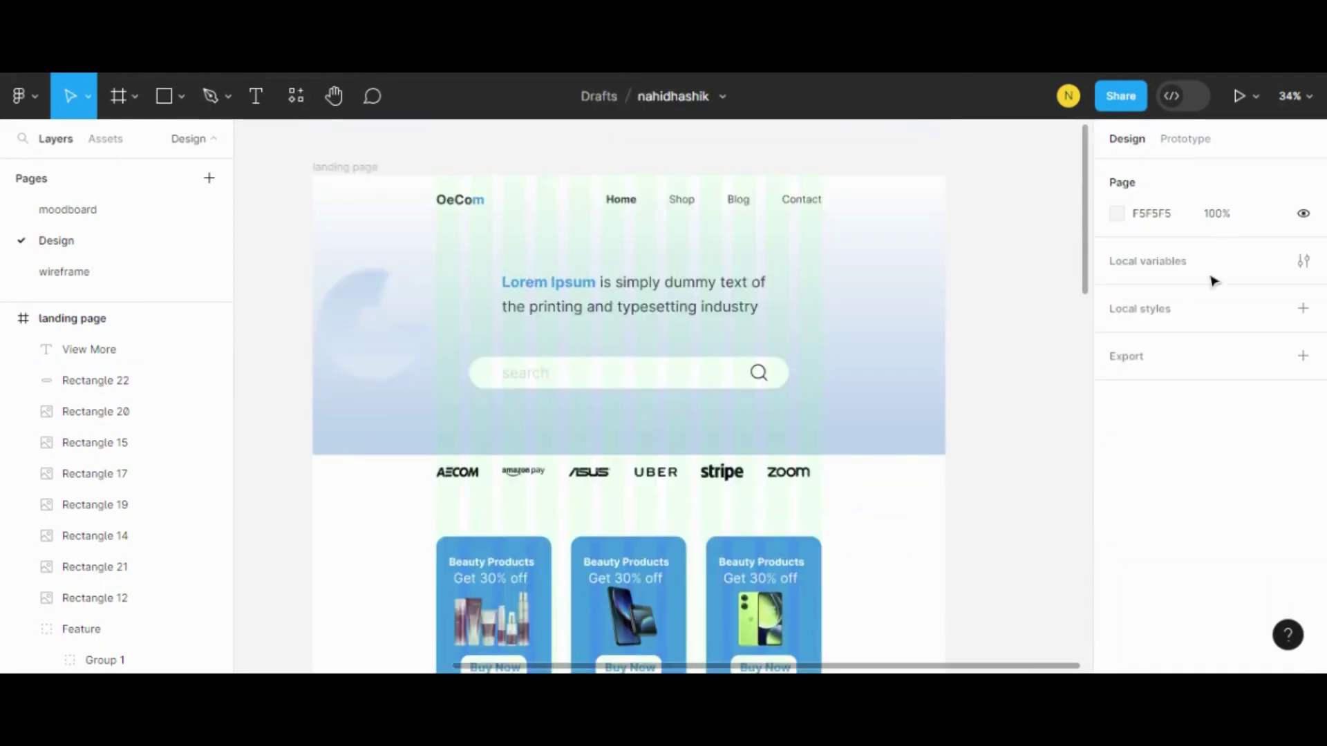
{"action": "left_click", "coordinate": [353, 173]}
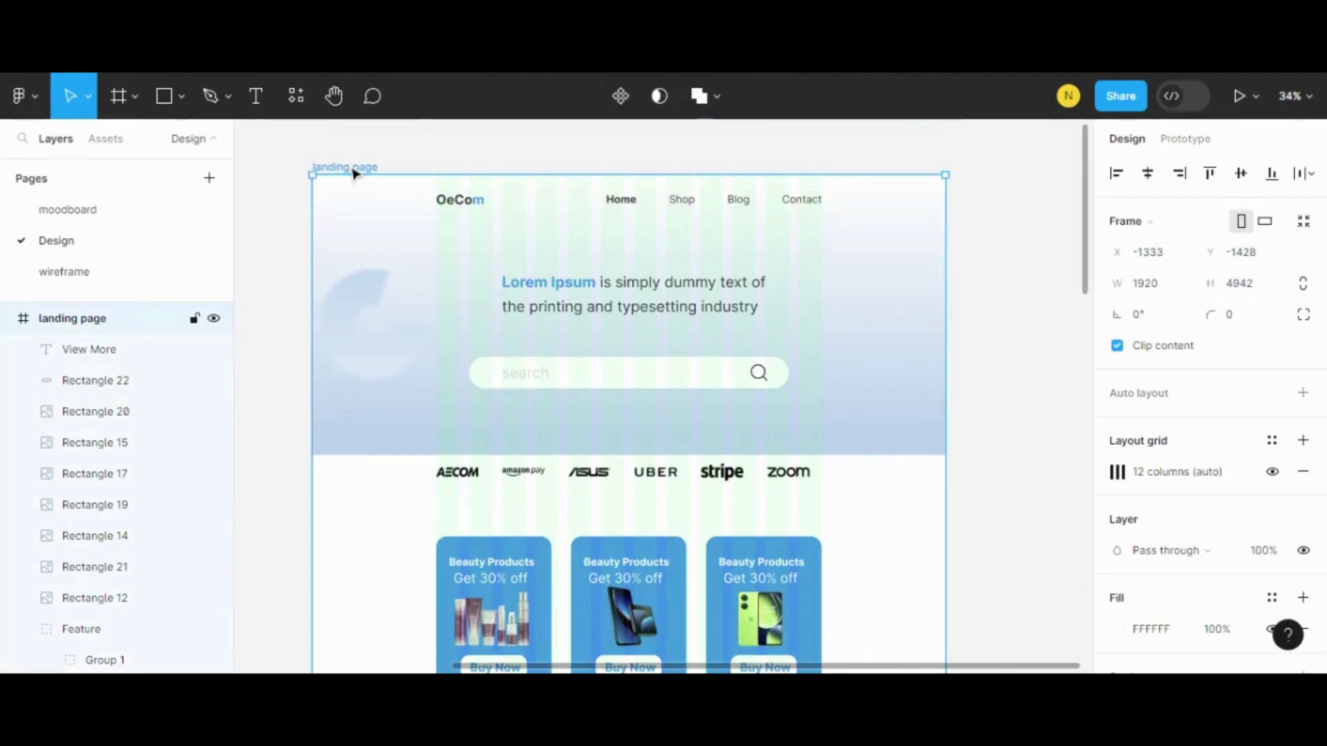
{"action": "left_click", "coordinate": [1273, 473]}
{"action": "scroll", "coordinate": [918, 483], "scroll_direction": "down", "scroll_amount": 5}
{"action": "scroll", "coordinate": [920, 486], "scroll_direction": "down", "scroll_amount": 3}
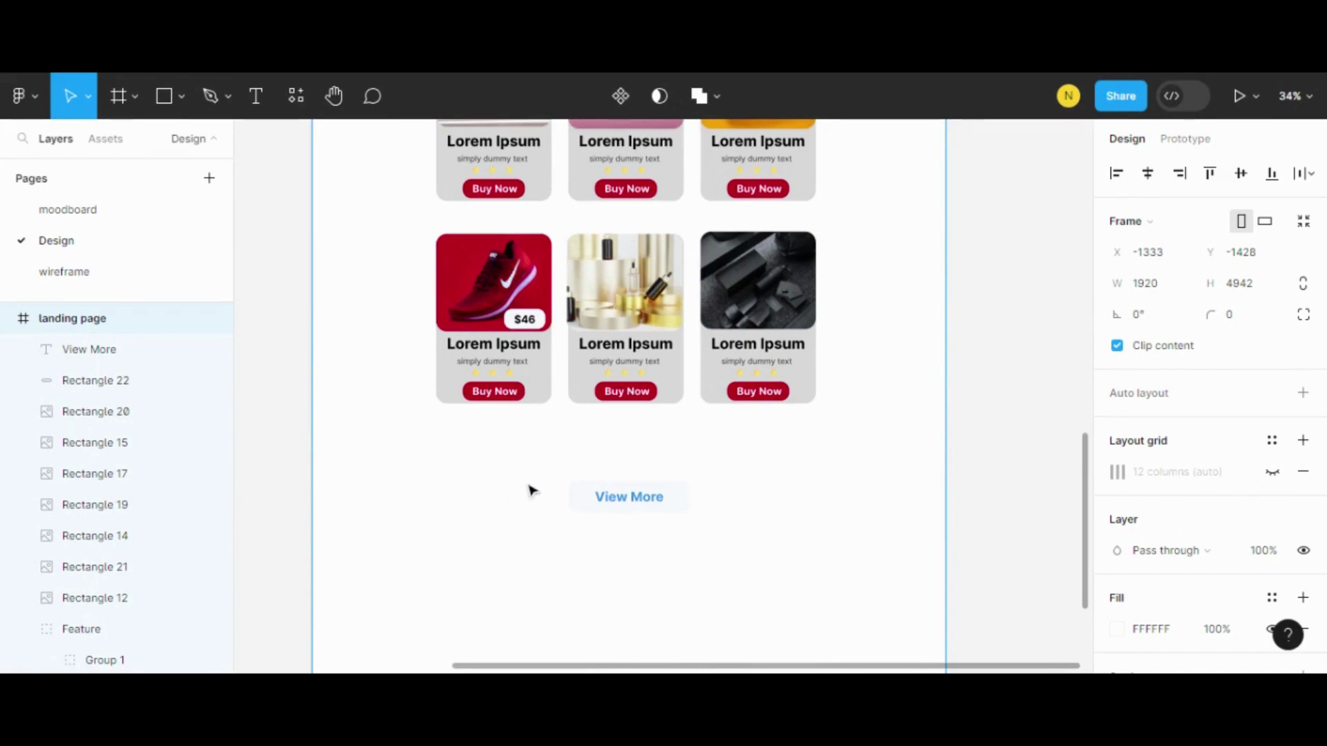
{"action": "left_click", "coordinate": [1272, 472]}
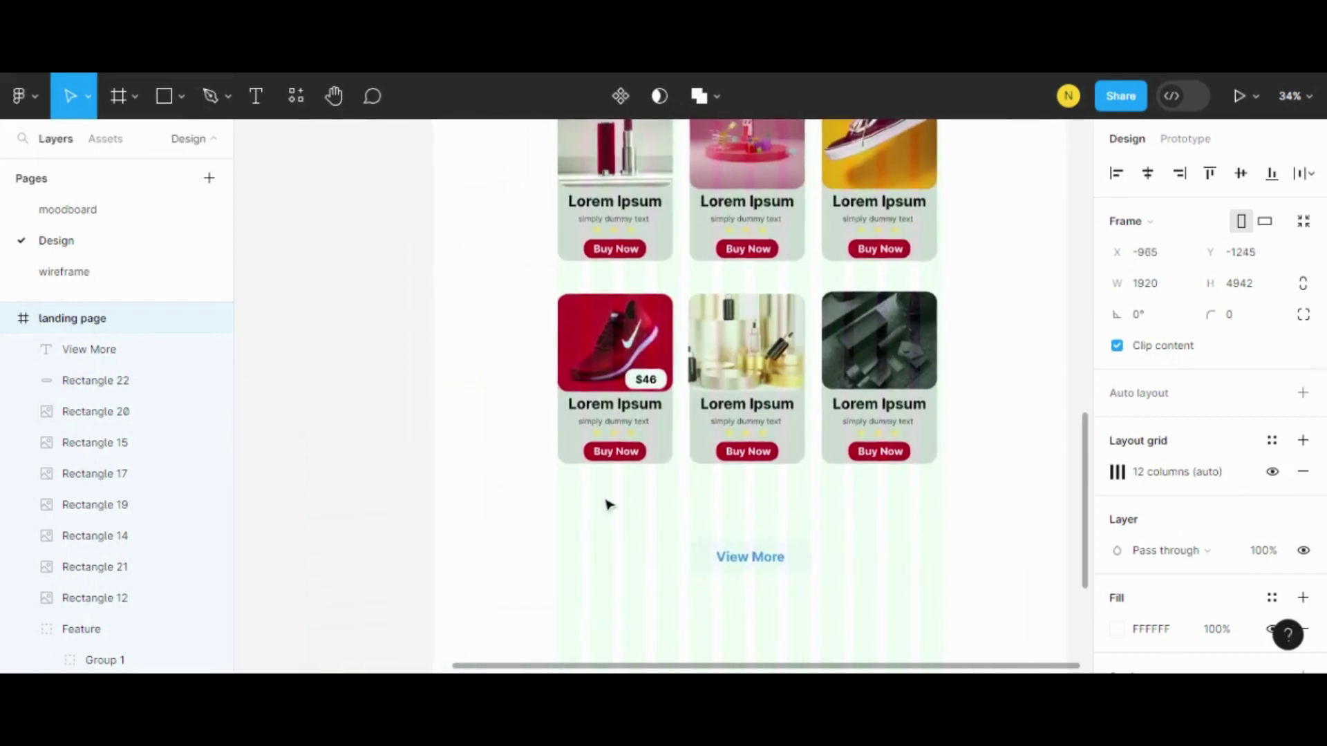
Select the View More text and rectangle together and settle them below the product cards
{"action": "left_click_drag", "start_coordinate": [571, 521], "coordinate": [681, 521]}
{"action": "left_click", "coordinate": [681, 521]}
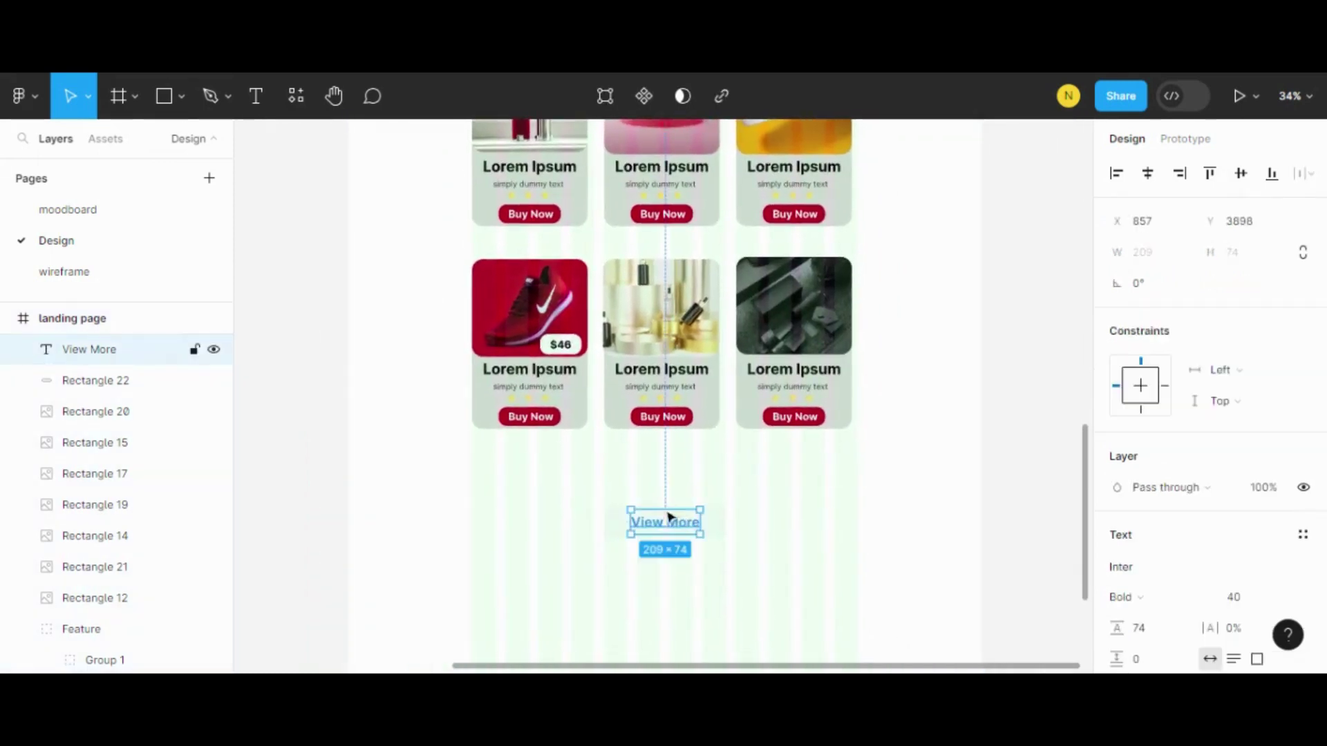
{"action": "left_click", "coordinate": [603, 505]}
{"action": "left_click_drag", "start_coordinate": [641, 497], "coordinate": [643, 546]}
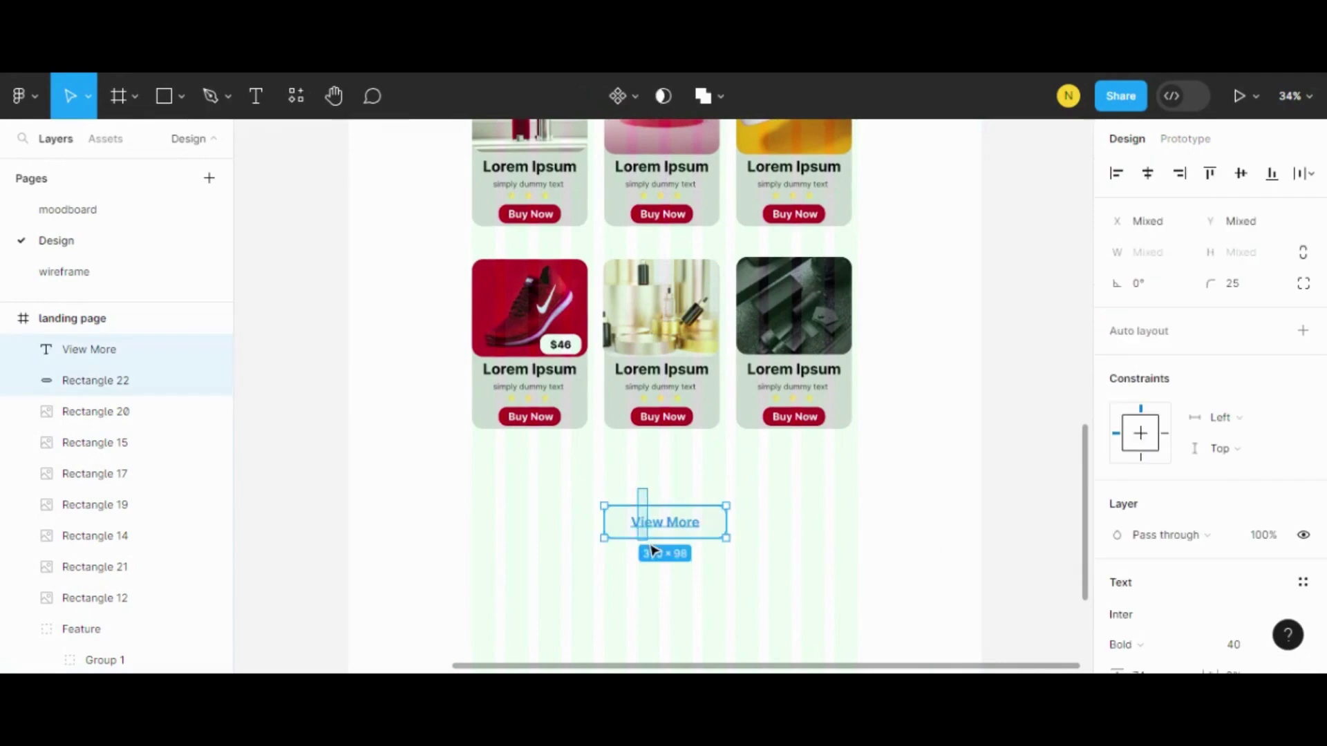
{"action": "left_click_drag", "start_coordinate": [677, 504], "coordinate": [667, 455]}
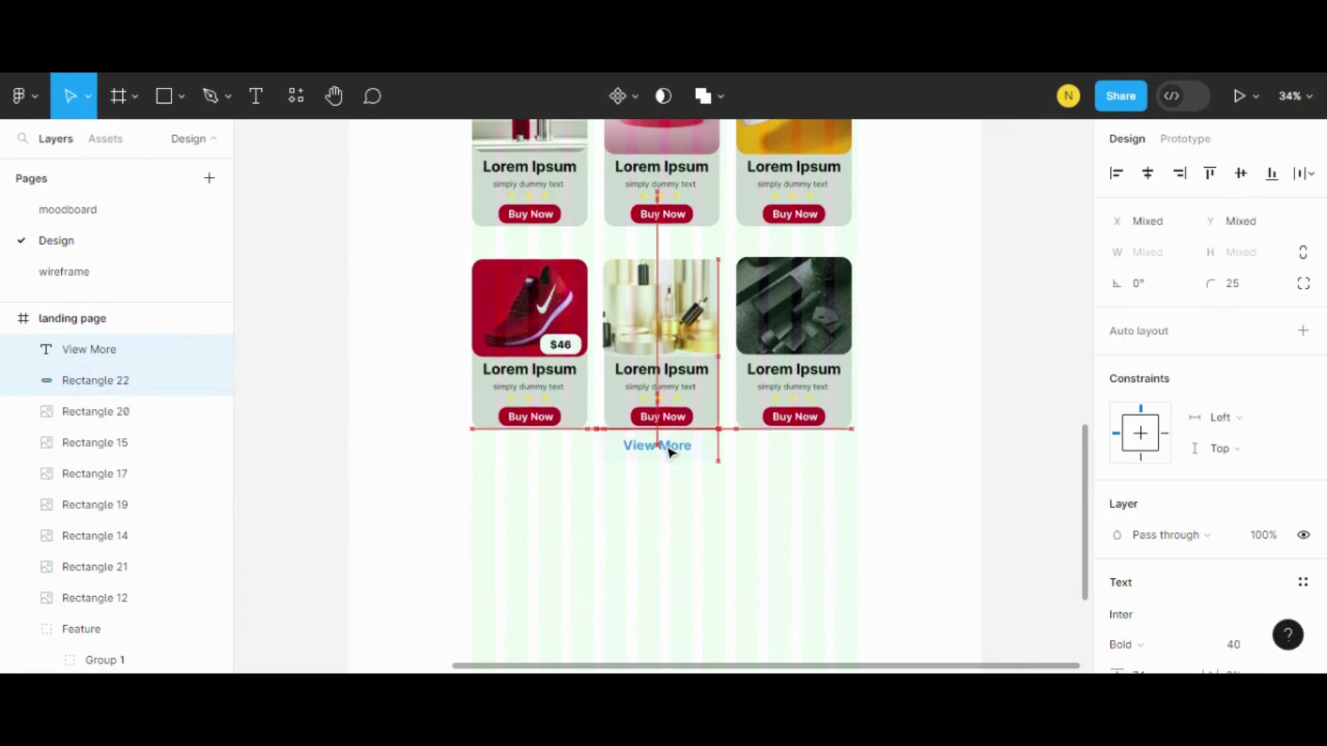
{"action": "mouse_move", "coordinate": [669, 453]}
{"action": "left_mouse_down"}
{"action": "mouse_move", "coordinate": [658, 495]}
{"action": "mouse_move", "coordinate": [693, 546]}
{"action": "left_mouse_up"}
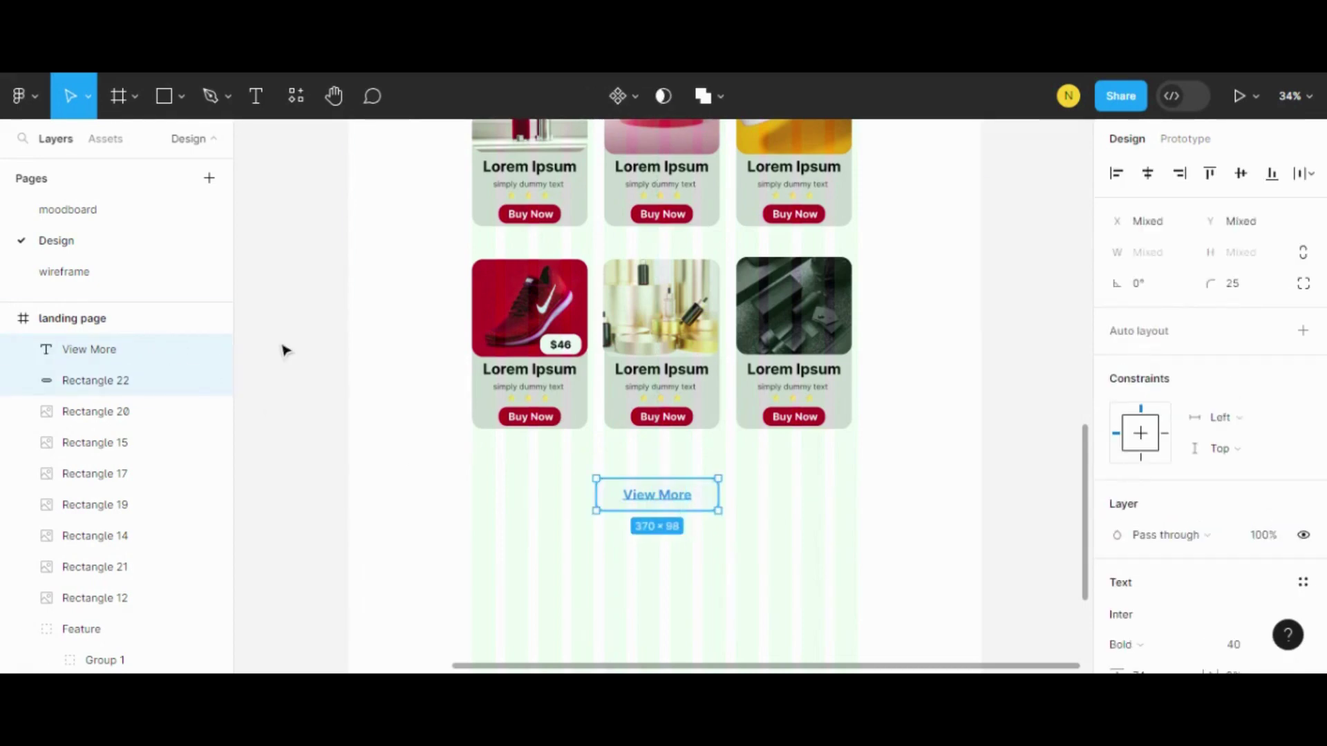
Group the text and rectangle and name the group 'view more button'
{"action": "key", "text": "ctrl+g"}
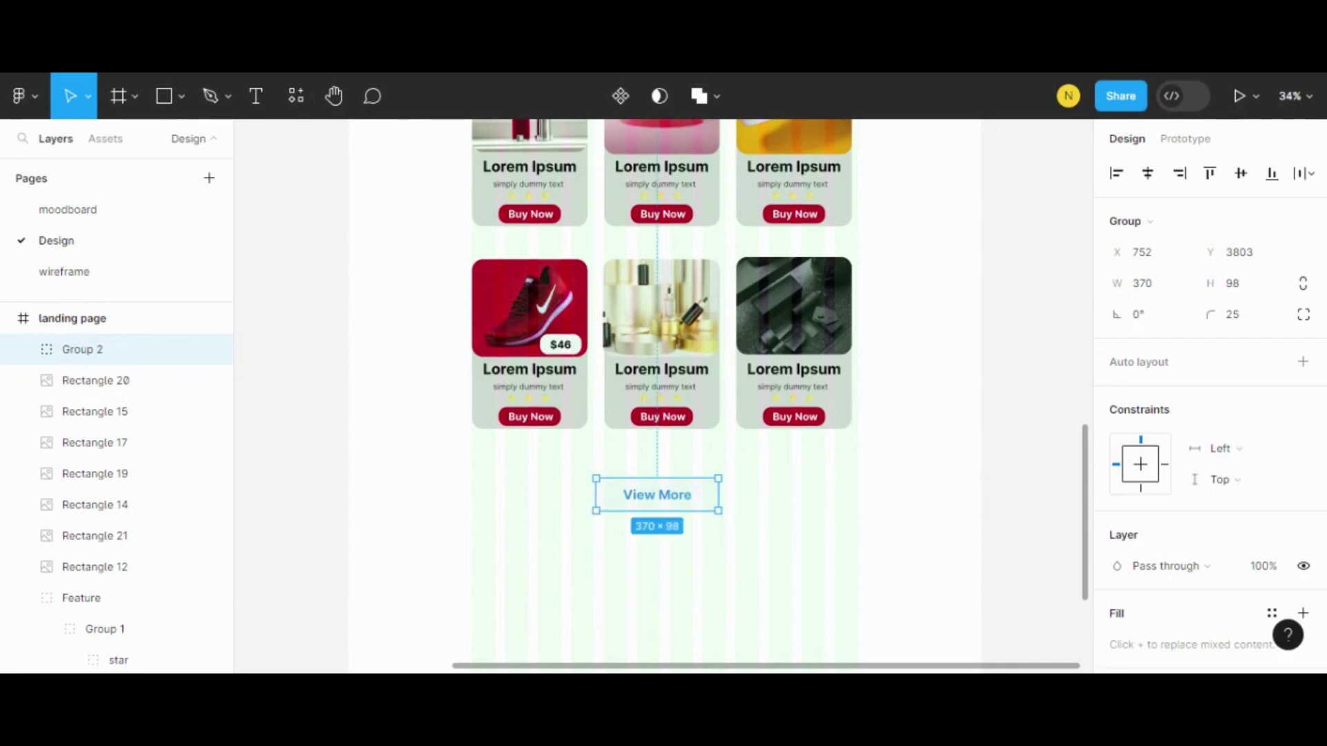
{"action": "double_click", "coordinate": [142, 349]}
{"action": "type", "text": "vi"}
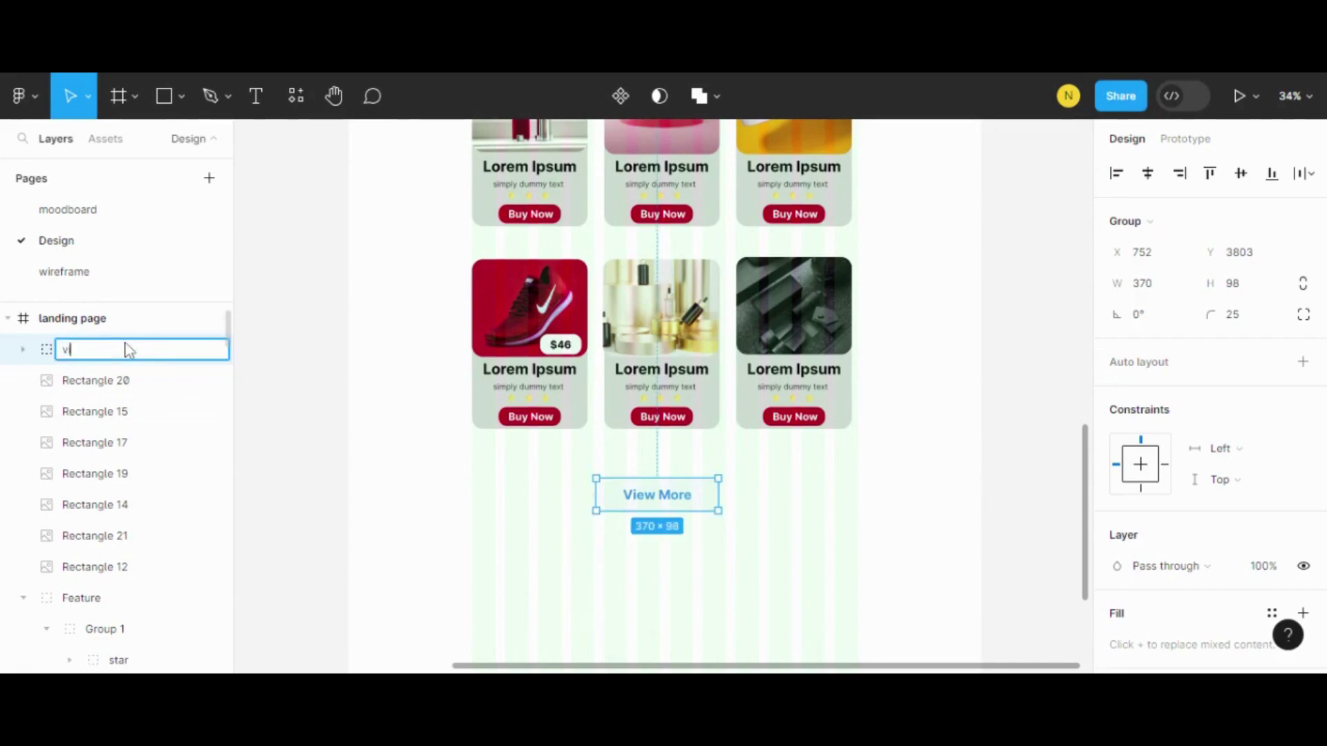
{"action": "type", "text": "ew more"}
{"action": "type", "text": "u"}
{"action": "type", "text": "u"}
{"action": "type", "text": "on"}
{"action": "key", "text": "Return"}
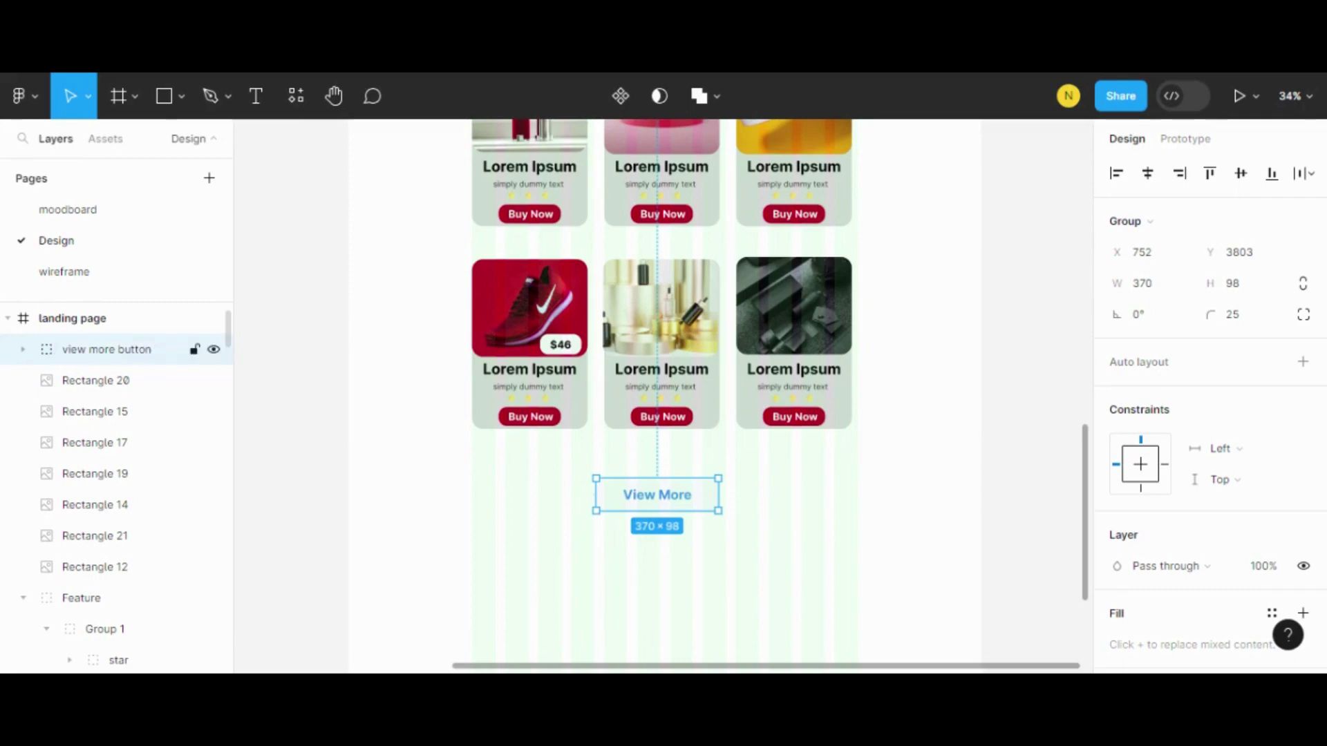
{"action": "left_click", "coordinate": [777, 477]}
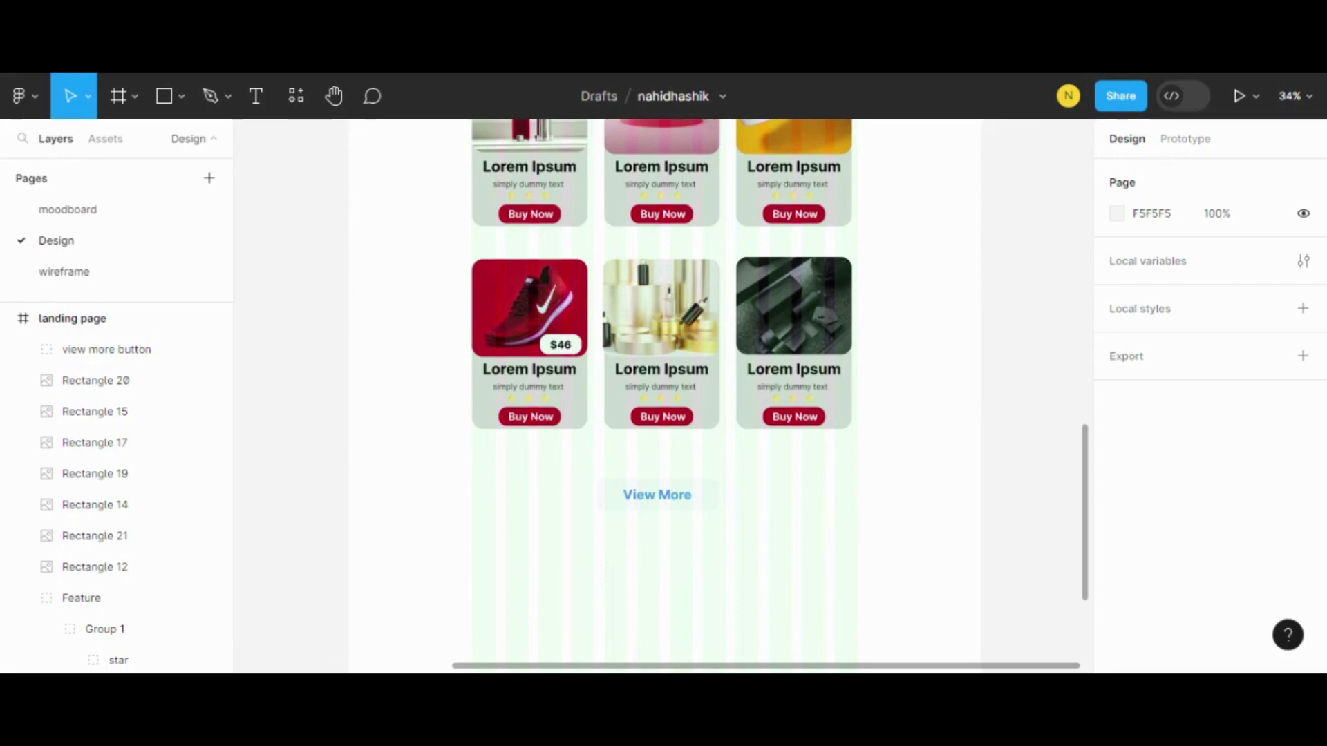
{"action": "scroll", "coordinate": [778, 477], "scroll_direction": "down", "scroll_amount": 1}
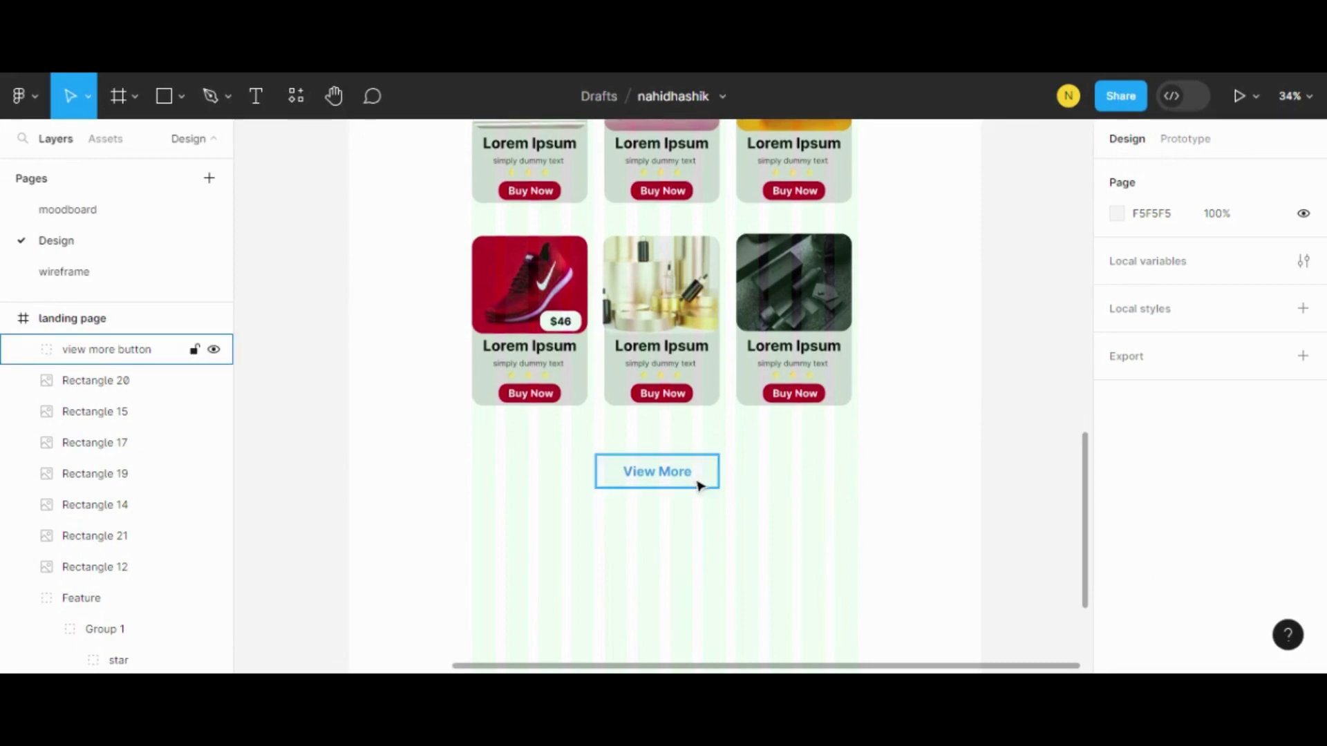
{"action": "left_click", "coordinate": [700, 486]}
{"action": "left_click", "coordinate": [786, 489]}
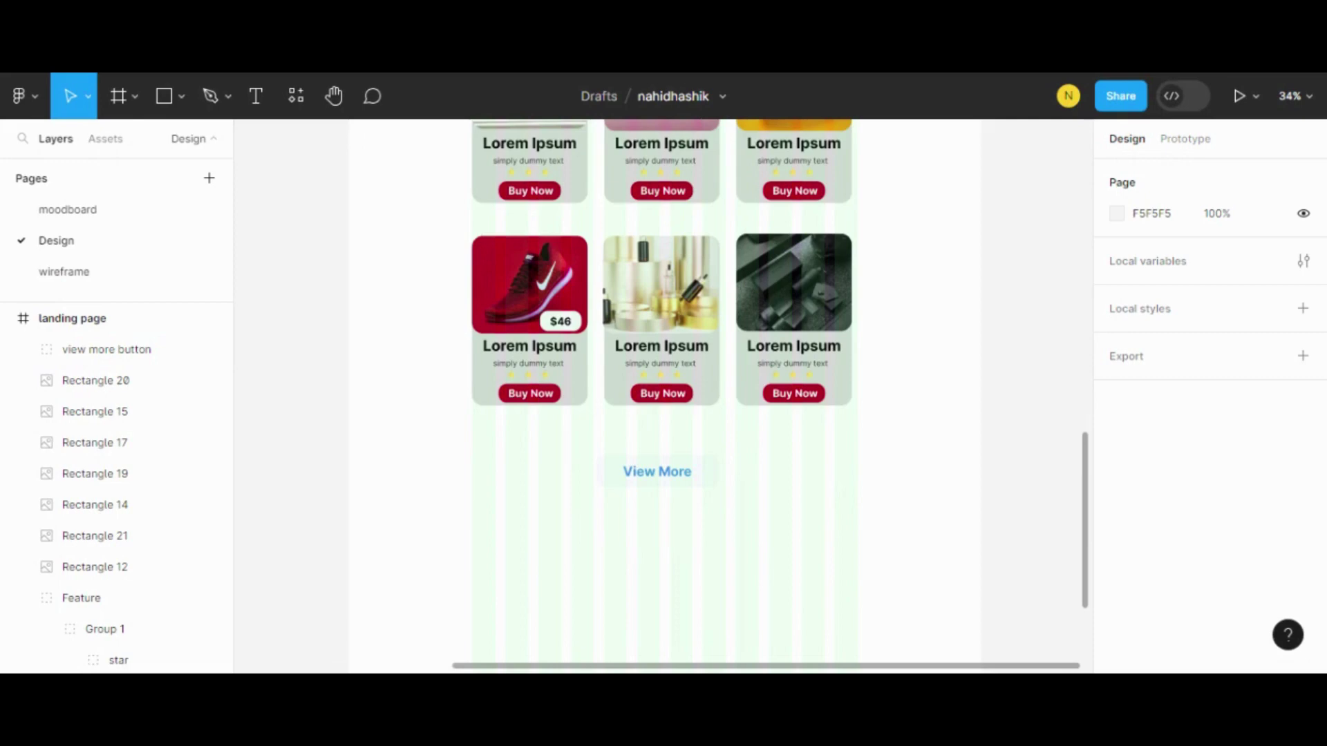
{"action": "scroll", "coordinate": [824, 364], "scroll_direction": "up", "scroll_amount": 5}
{"action": "scroll", "coordinate": [823, 364], "scroll_direction": "up", "scroll_amount": 5}
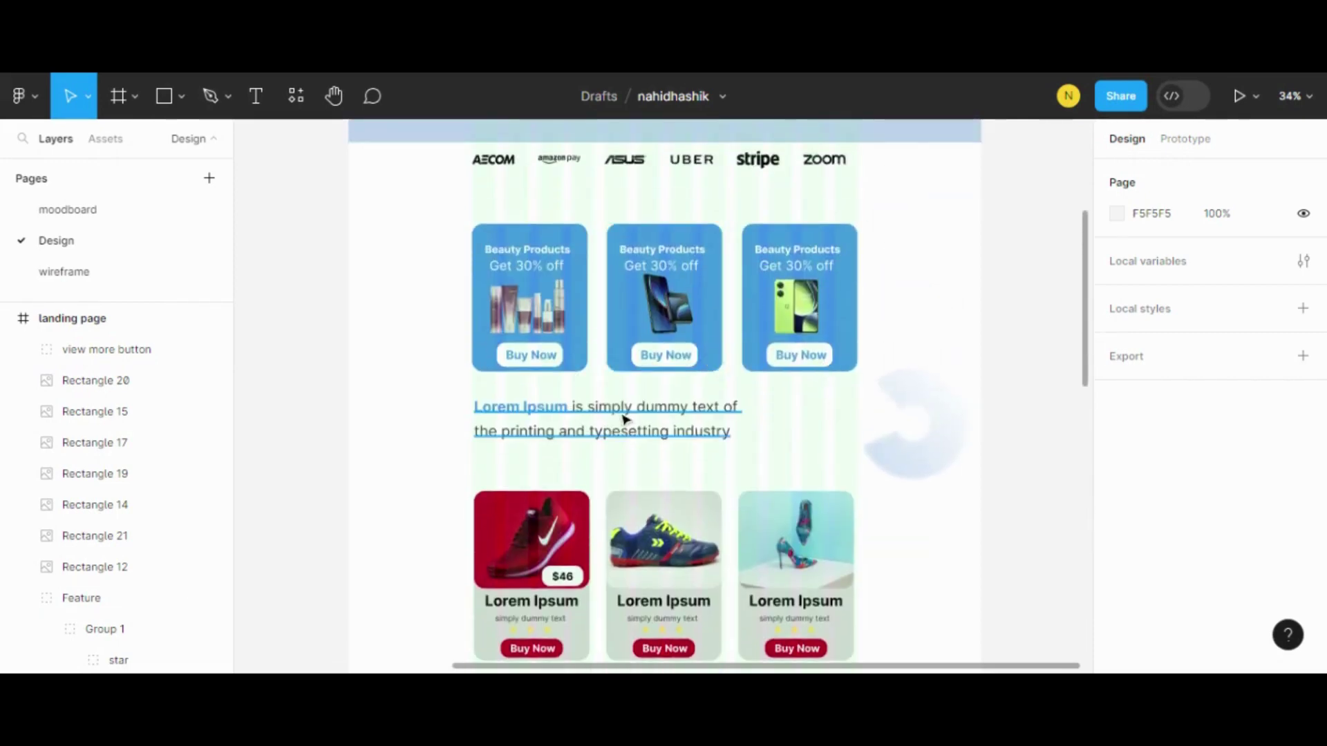
{"action": "scroll", "coordinate": [628, 418], "scroll_direction": "up", "scroll_amount": 3}
{"action": "scroll", "coordinate": [627, 418], "scroll_direction": "down", "scroll_amount": 6}
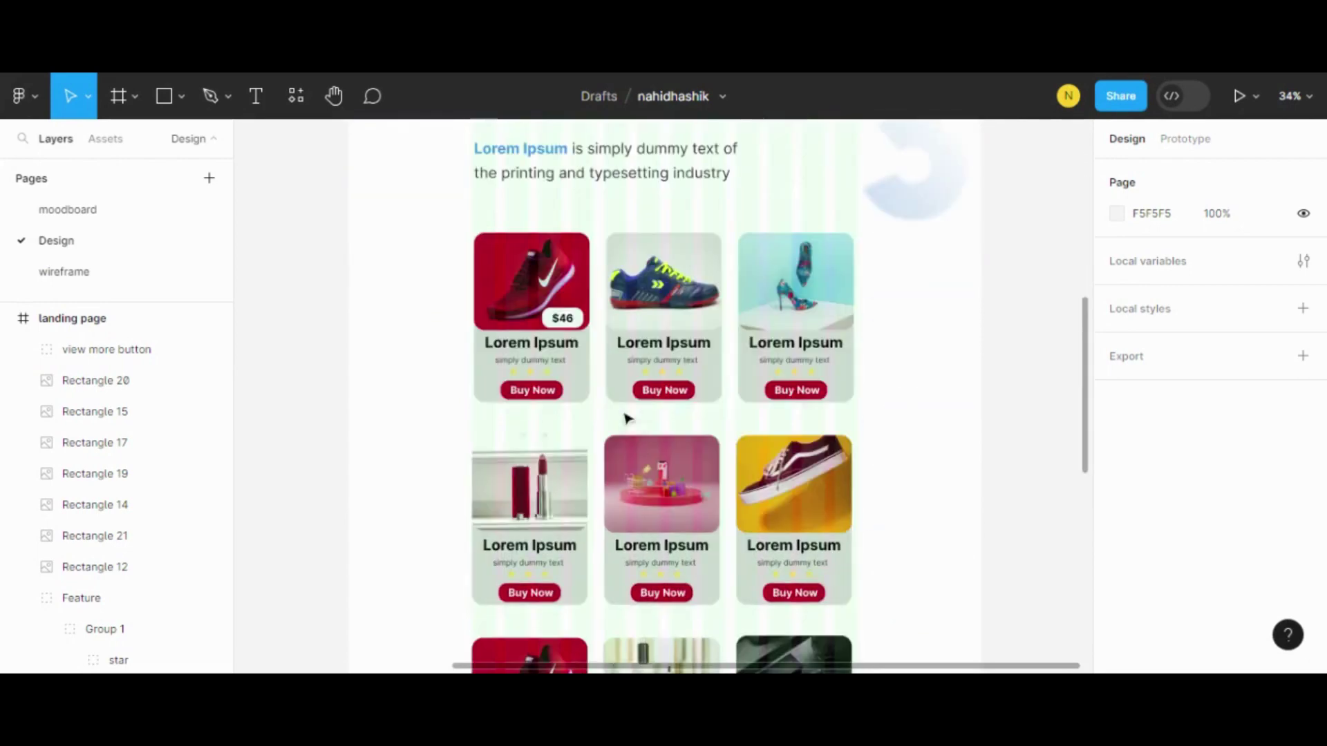
Duplicate the Lorem Ipsum paragraph into a new copy above the original
{"action": "left_click", "coordinate": [603, 156]}
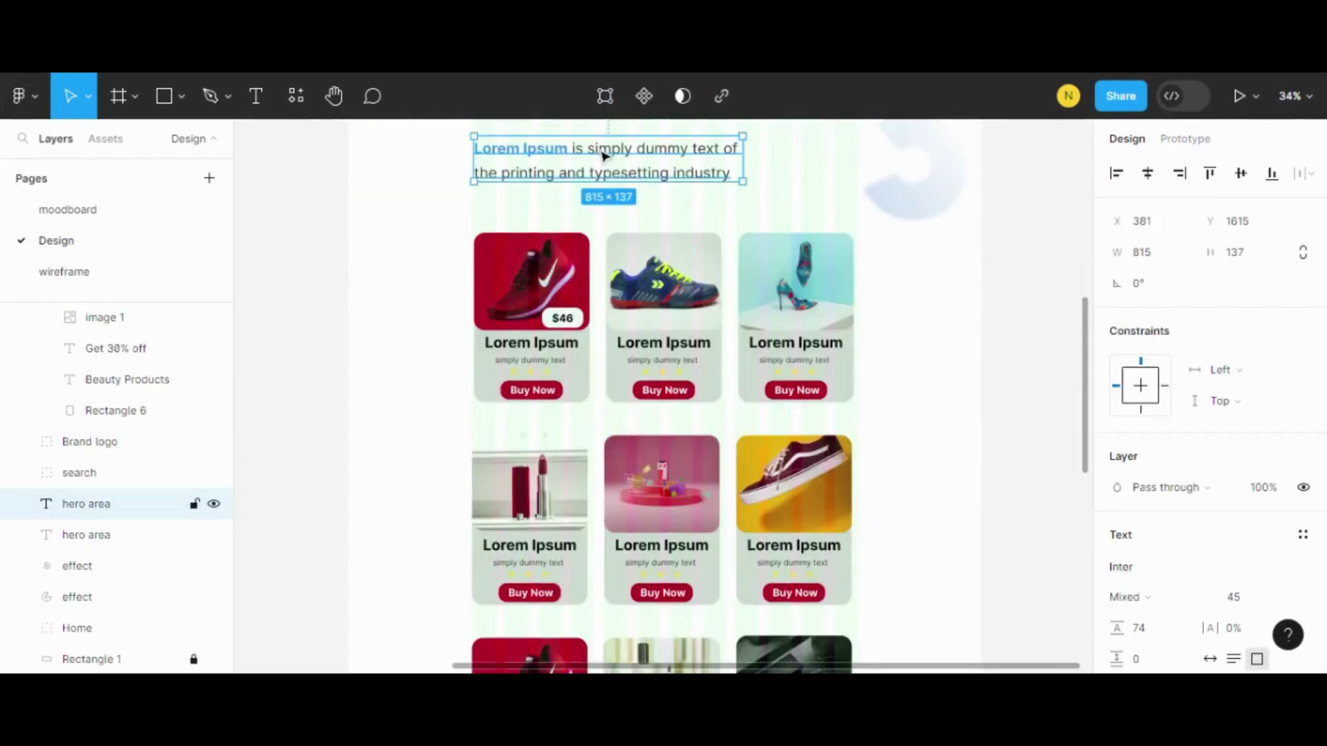
{"action": "mouse_move", "coordinate": [603, 156]}
{"action": "left_mouse_down"}
{"action": "mouse_move", "coordinate": [610, 471]}
{"action": "mouse_move", "coordinate": [676, 318]}
{"action": "left_mouse_up"}
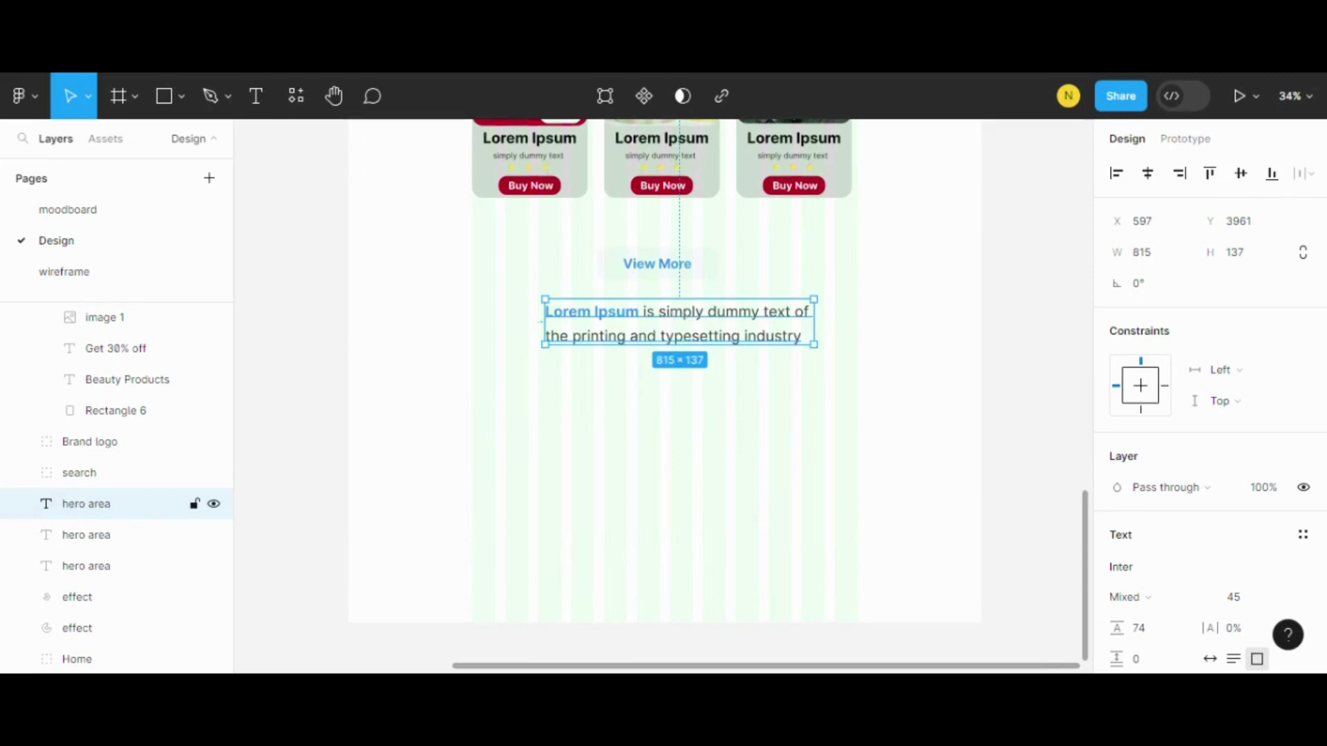
{"action": "left_click_drag", "start_coordinate": [676, 318], "coordinate": [678, 359]}
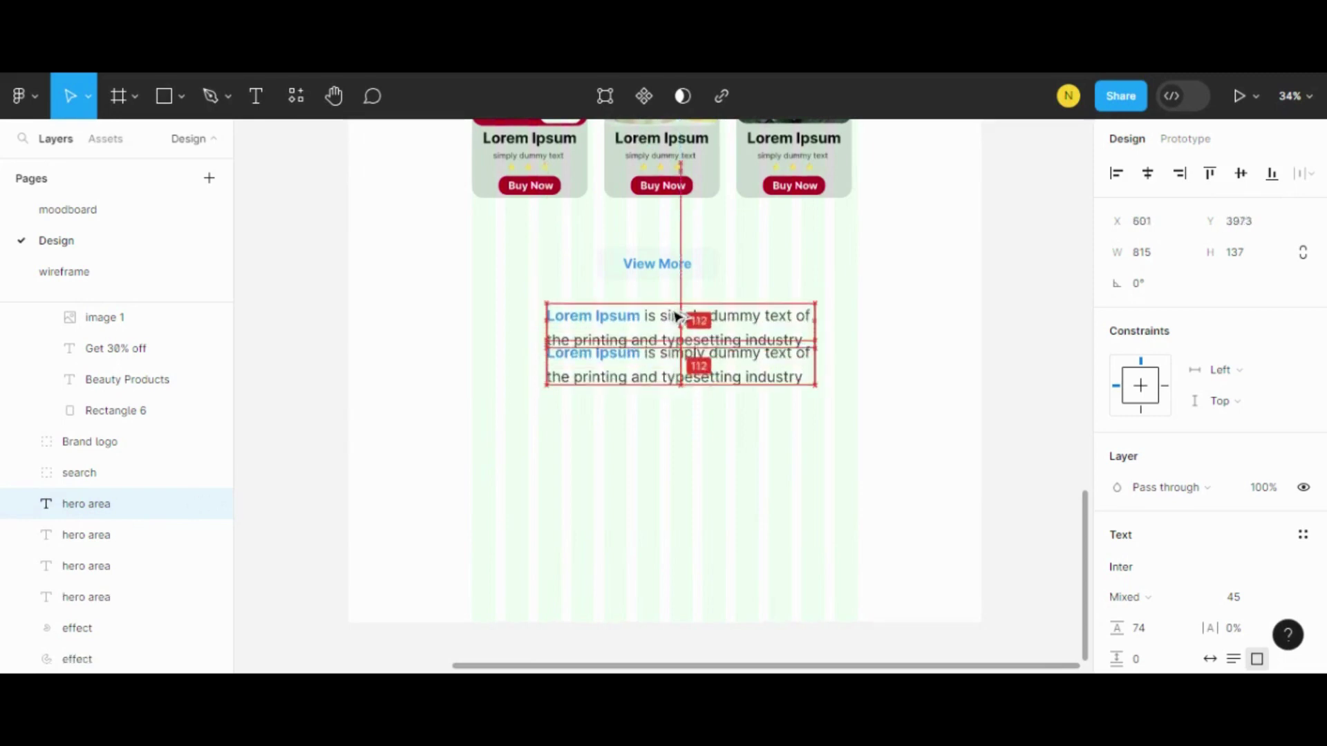
{"action": "left_click_drag", "start_coordinate": [678, 359], "coordinate": [675, 309]}
{"action": "double_click", "coordinate": [676, 309]}
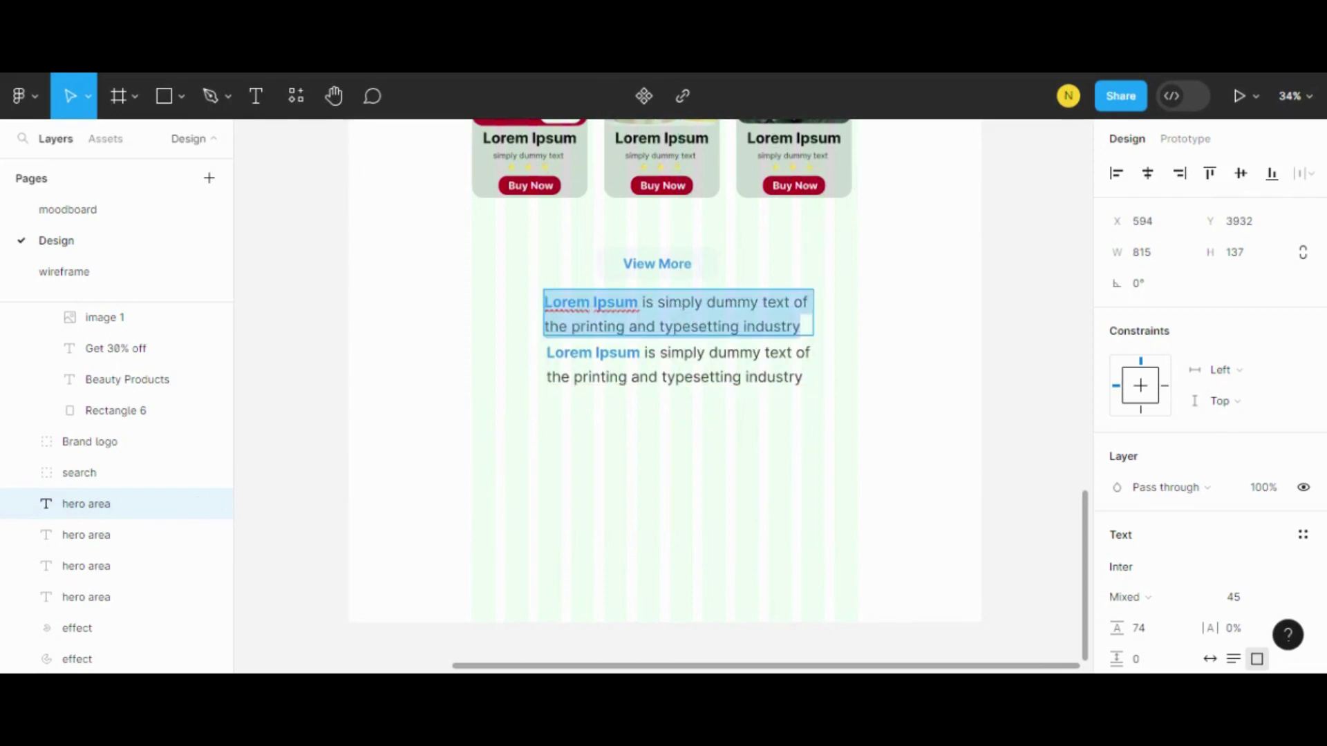
Replace the copy's text with 'What They Say'
{"action": "left_click", "coordinate": [805, 322]}
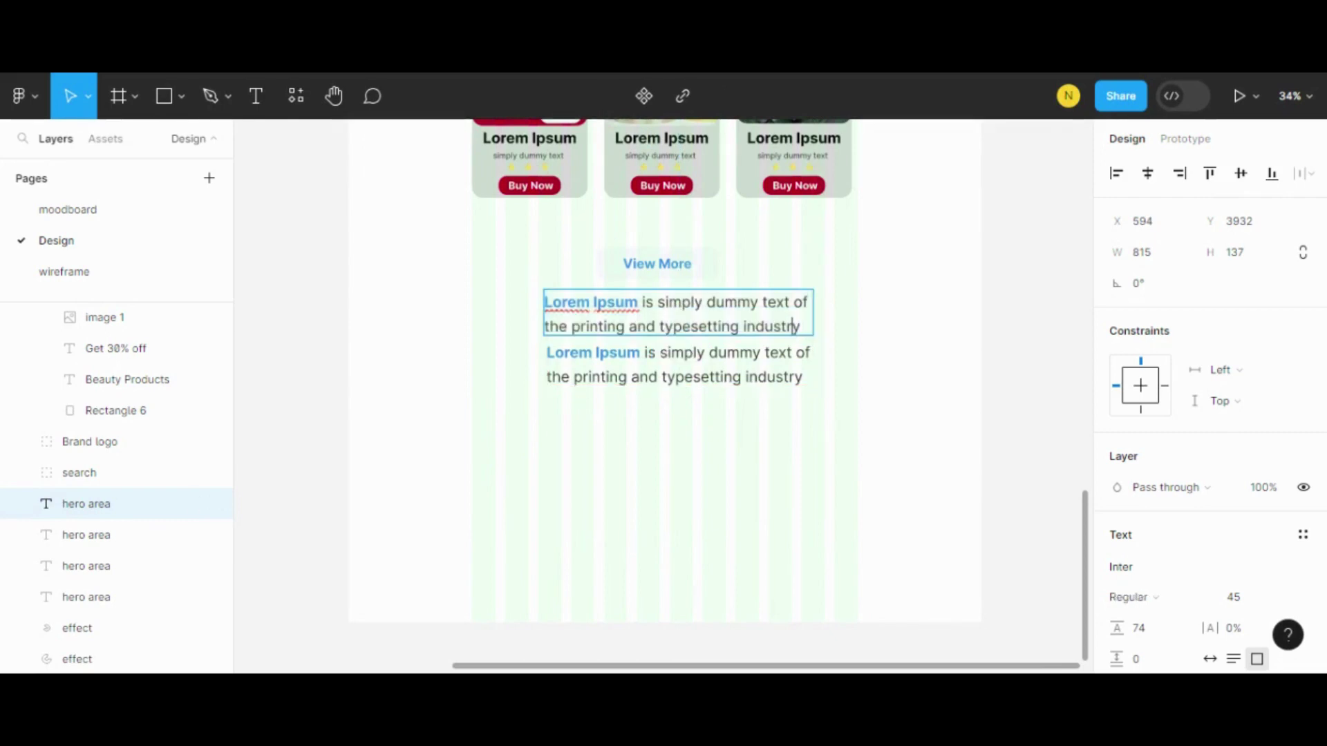
{"action": "key", "text": "BackSpace"}
{"action": "key", "text": "BackSpace"}
{"action": "key", "text": "BackSpace"}
{"action": "key", "text": "BackSpace"}
{"action": "key", "text": "BackSpace"}
{"action": "key", "text": "BackSpace"}
{"action": "key", "text": "BackSpace"}
{"action": "key", "text": "BackSpace"}
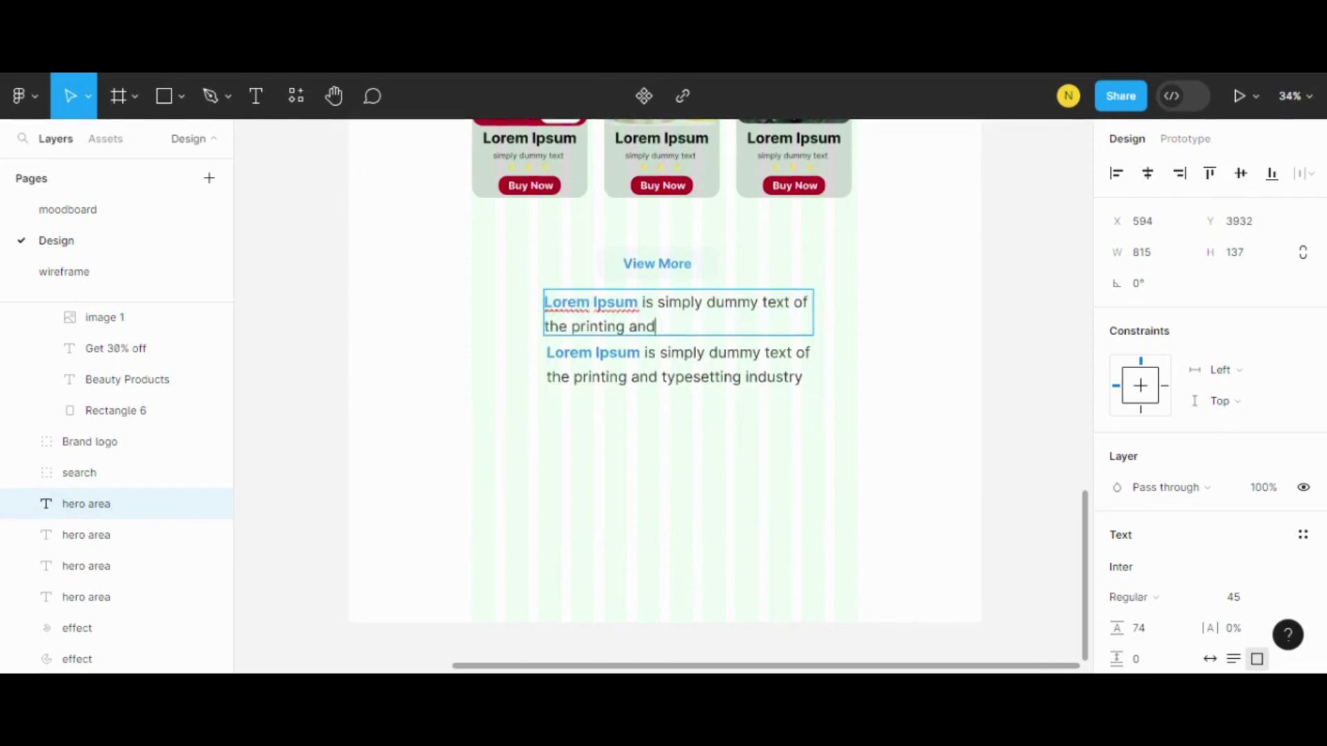
{"action": "key", "text": "BackSpace"}
{"action": "key", "text": "BackSpace"}
{"action": "key", "text": "BackSpace"}
{"action": "key", "text": "BackSpace"}
{"action": "key", "text": "BackSpace"}
{"action": "key", "text": "BackSpace"}
{"action": "key", "text": "BackSpace"}
{"action": "key", "text": "BackSpace"}
{"action": "key", "text": "BackSpace"}
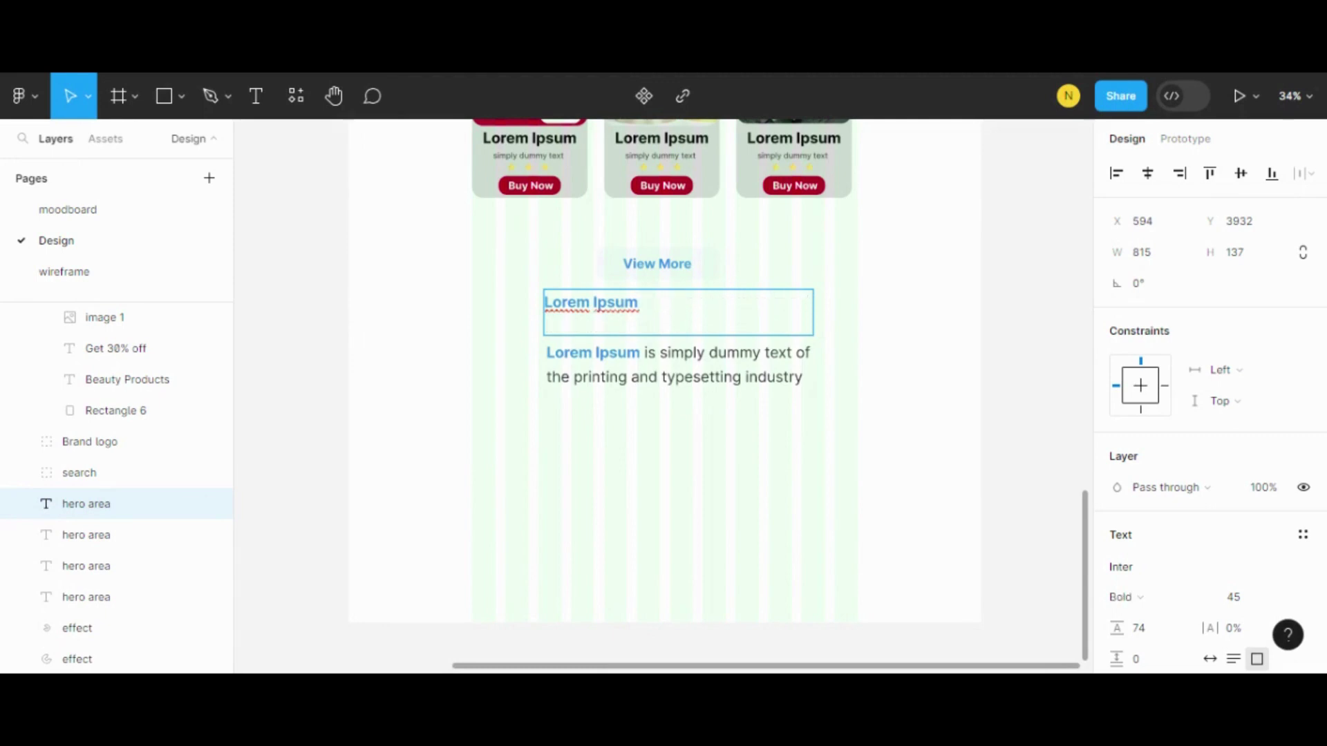
{"action": "key", "text": "BackSpace"}
{"action": "key", "text": "BackSpace"}
{"action": "key", "text": "BackSpace"}
{"action": "key", "text": "BackSpace"}
{"action": "key", "text": "BackSpace"}
{"action": "key", "text": "BackSpace"}
{"action": "key", "text": "BackSpace"}
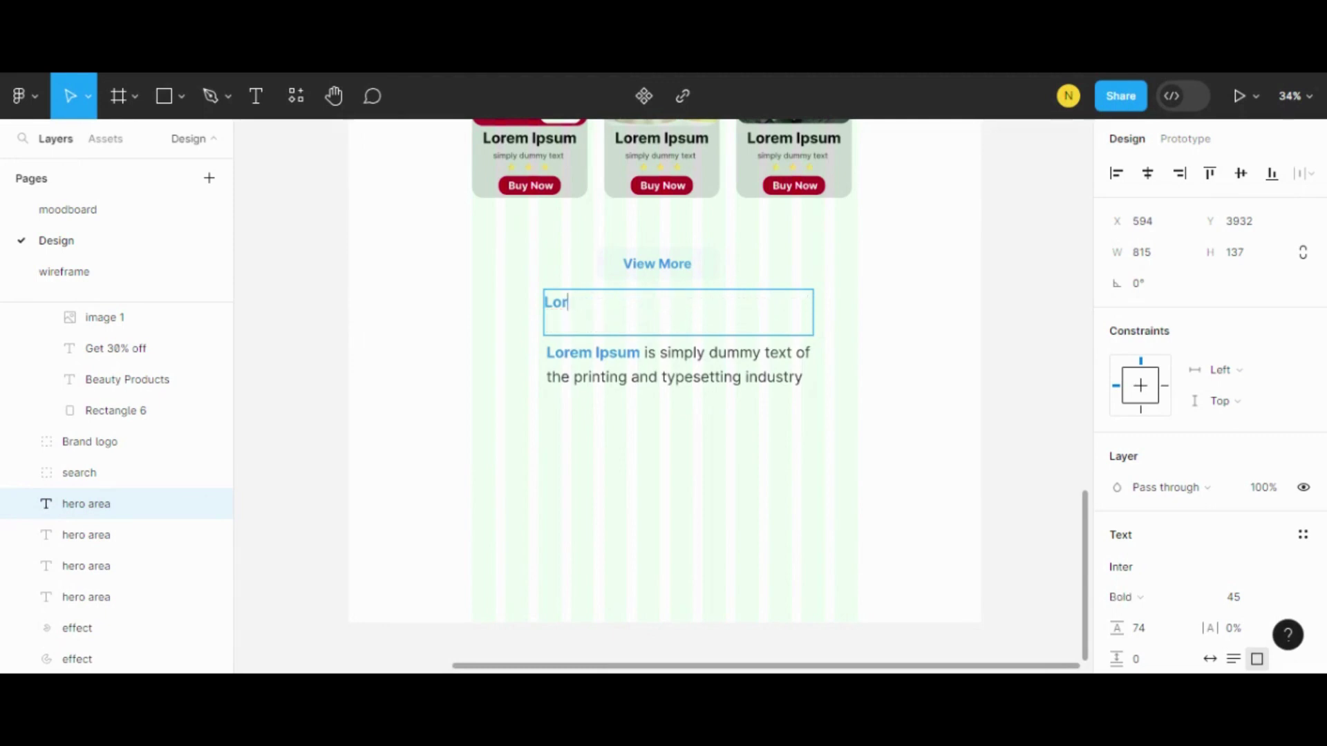
{"action": "key", "text": "BackSpace"}
{"action": "key", "text": "BackSpace"}
{"action": "type", "text": "W"}
{"action": "key", "text": "Left"}
{"action": "key", "text": "BackSpace"}
{"action": "type", "text": "H"}
{"action": "key", "text": "BackSpace"}
{"action": "type", "text": "hat "}
{"action": "type", "text": "Thy"}
{"action": "type", "text": "ey"}
{"action": "type", "text": " SAA"}
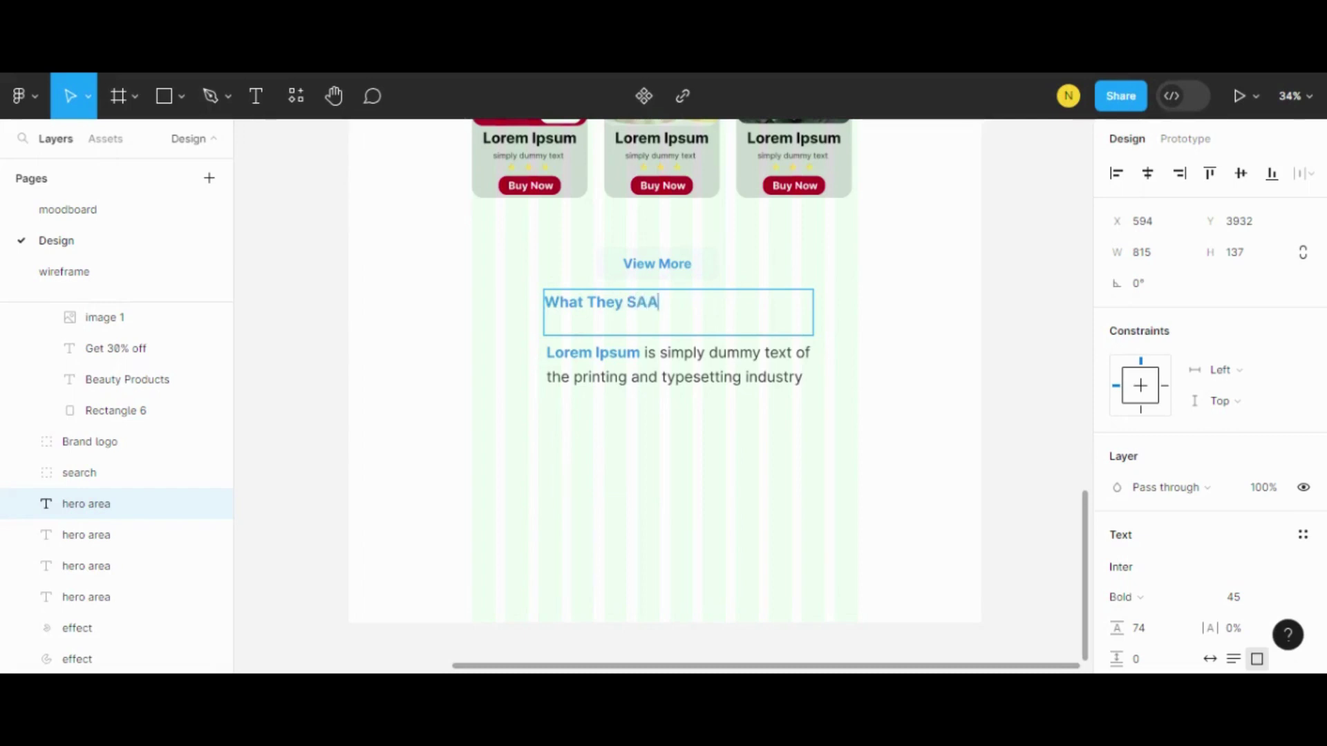
{"action": "key", "text": "BackSpace"}
{"action": "key", "text": "BackSpace"}
{"action": "type", "text": "a"}
{"action": "type", "text": "y"}
{"action": "key", "text": "Escape"}
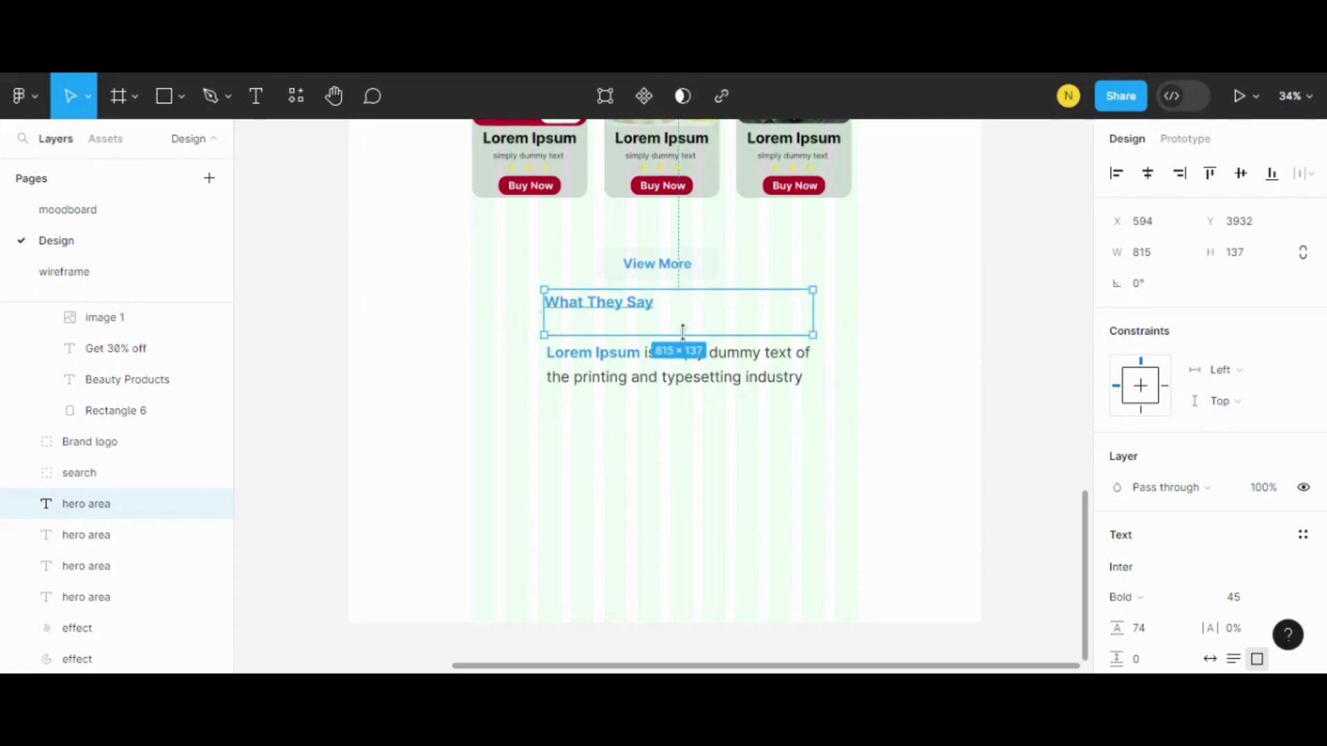
Fit the heading box to its words, centre it, and set its fill to black 000000
{"action": "left_click_drag", "start_coordinate": [680, 334], "coordinate": [680, 313]}
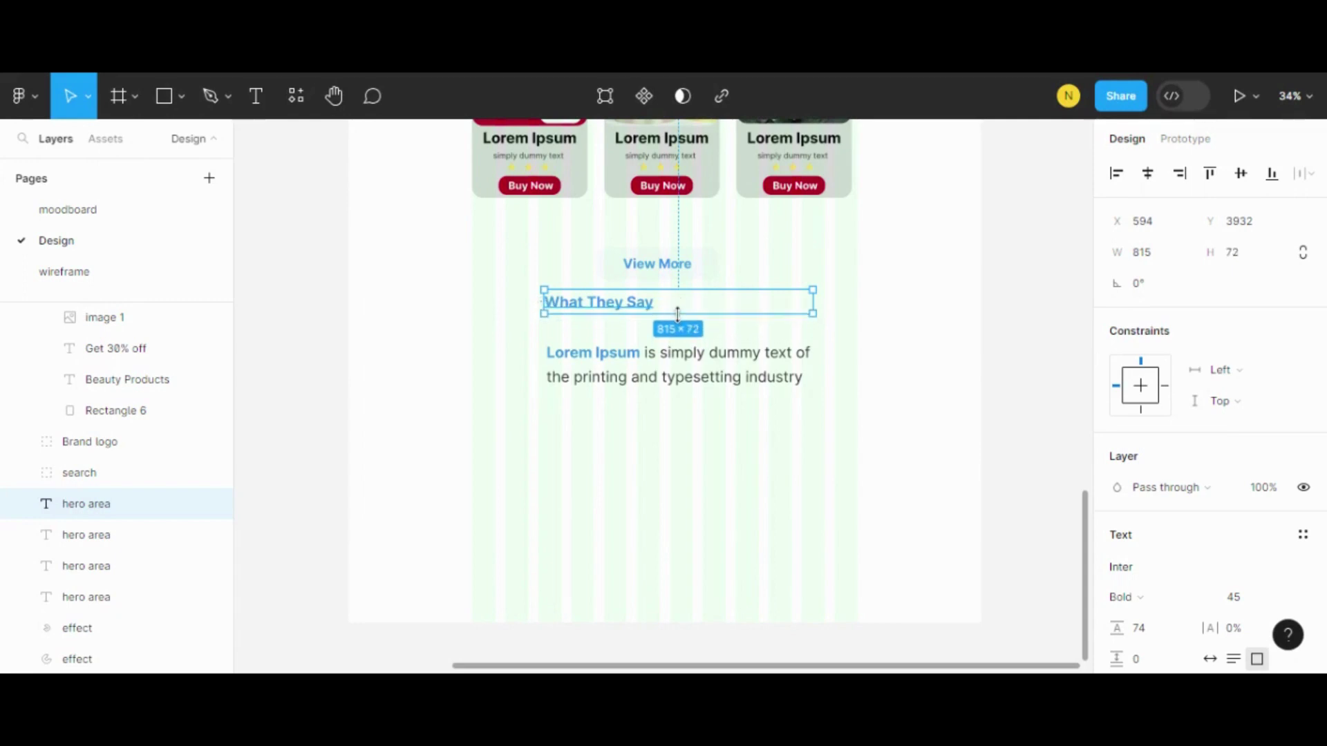
{"action": "left_click_drag", "start_coordinate": [814, 301], "coordinate": [674, 301]}
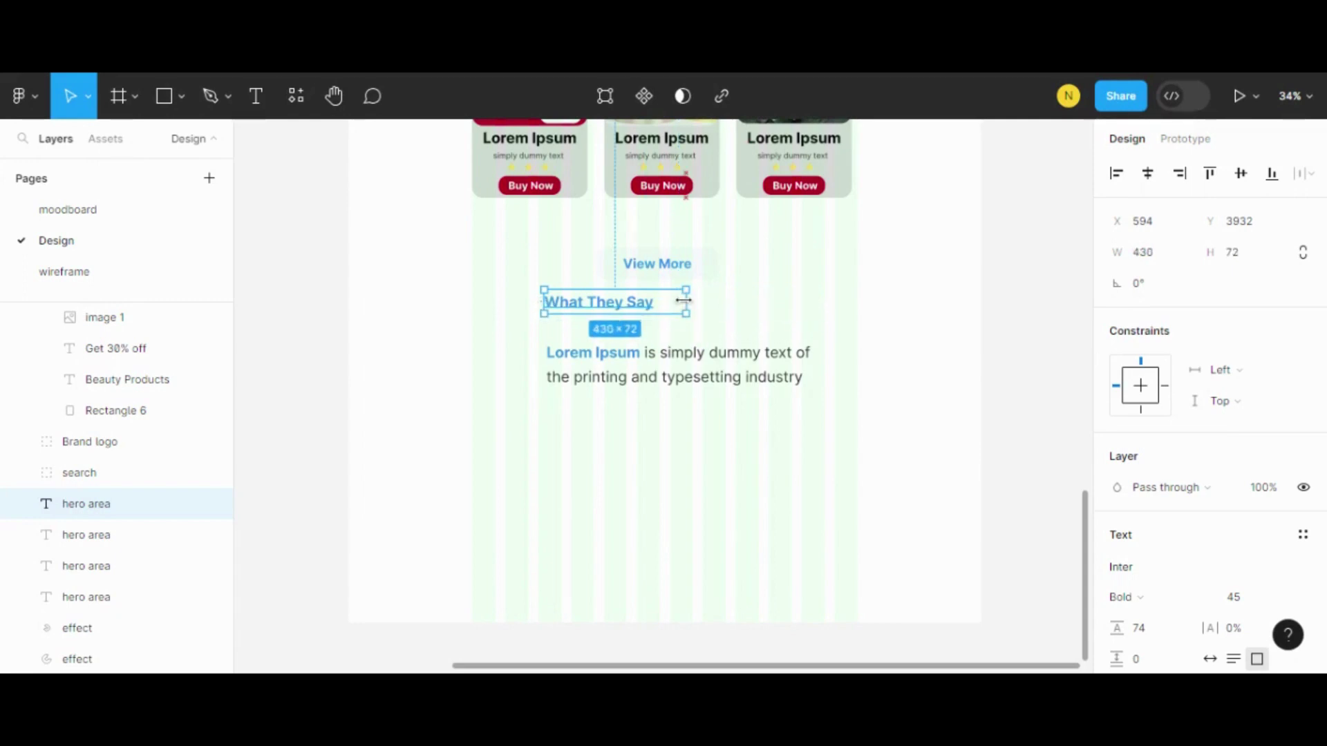
{"action": "left_click", "coordinate": [812, 351]}
{"action": "left_click_drag", "start_coordinate": [621, 306], "coordinate": [691, 315]}
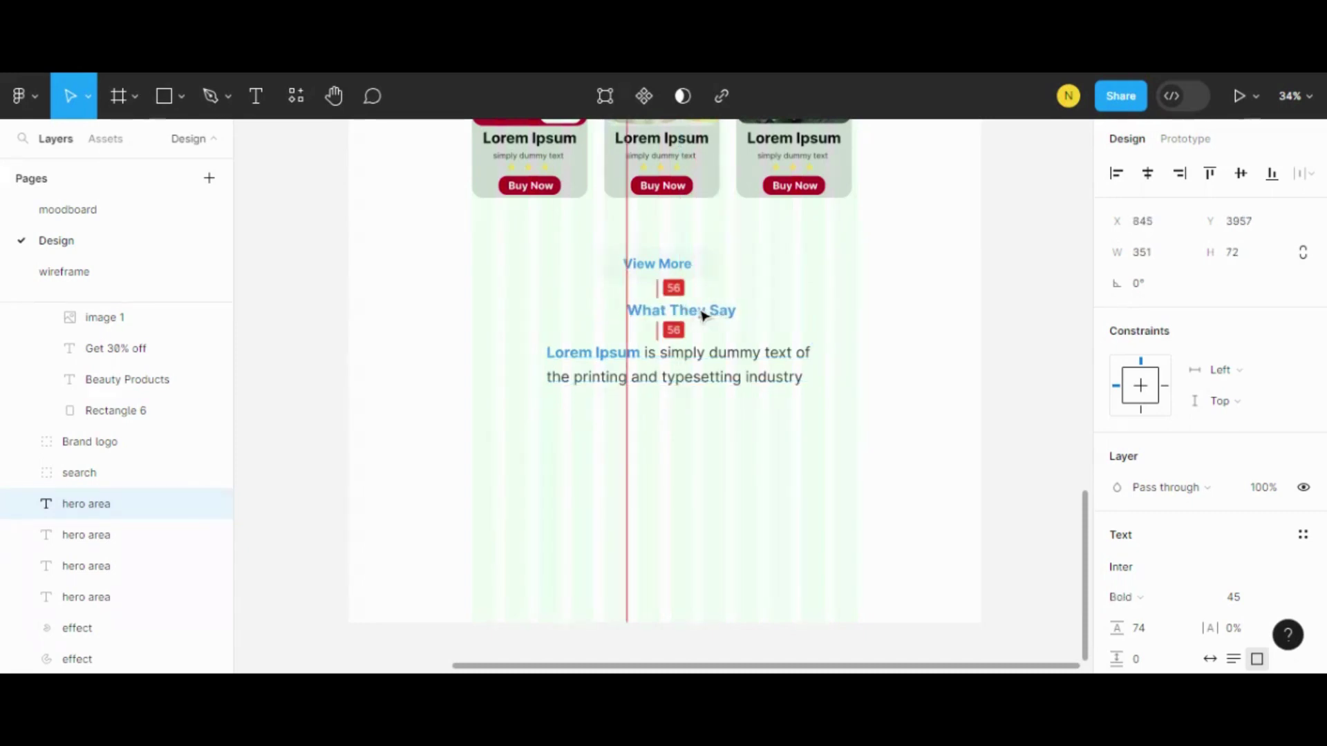
{"action": "left_click", "coordinate": [799, 317]}
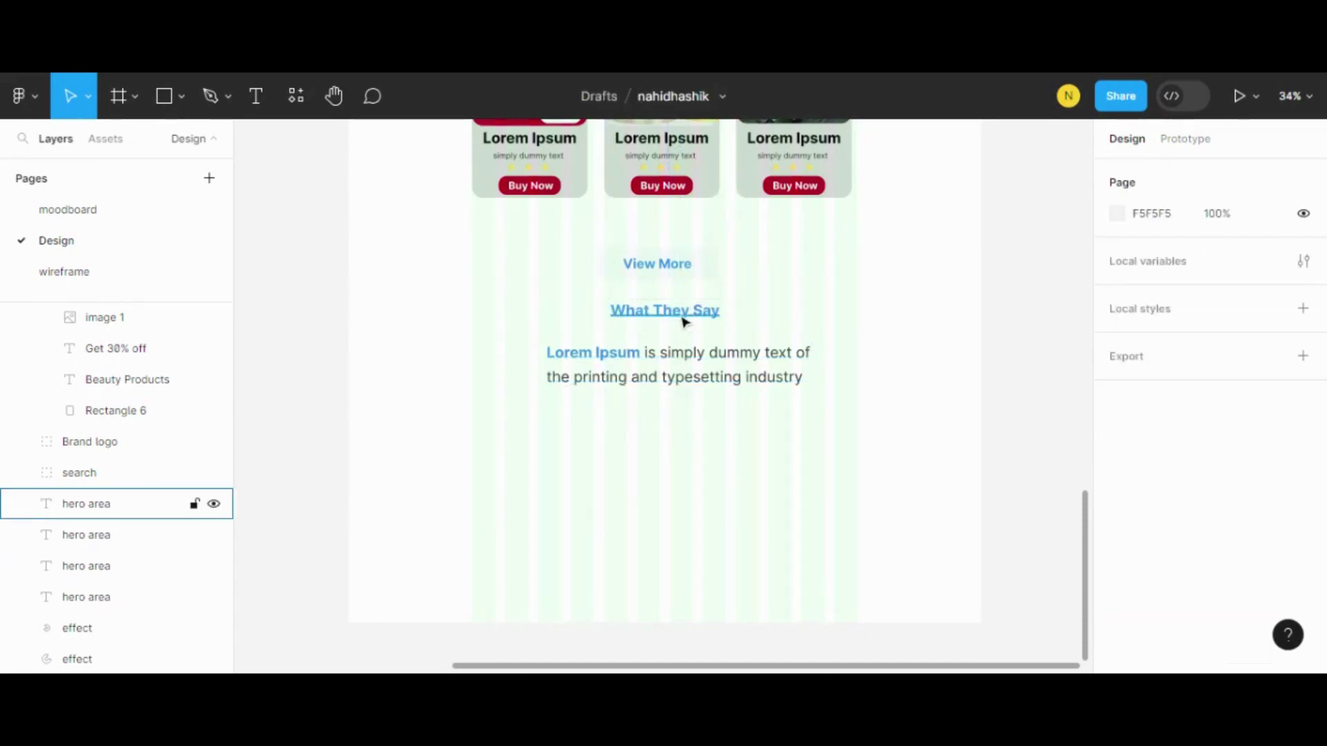
{"action": "left_click", "coordinate": [691, 316]}
{"action": "scroll", "coordinate": [1147, 567], "scroll_direction": "down", "scroll_amount": 5}
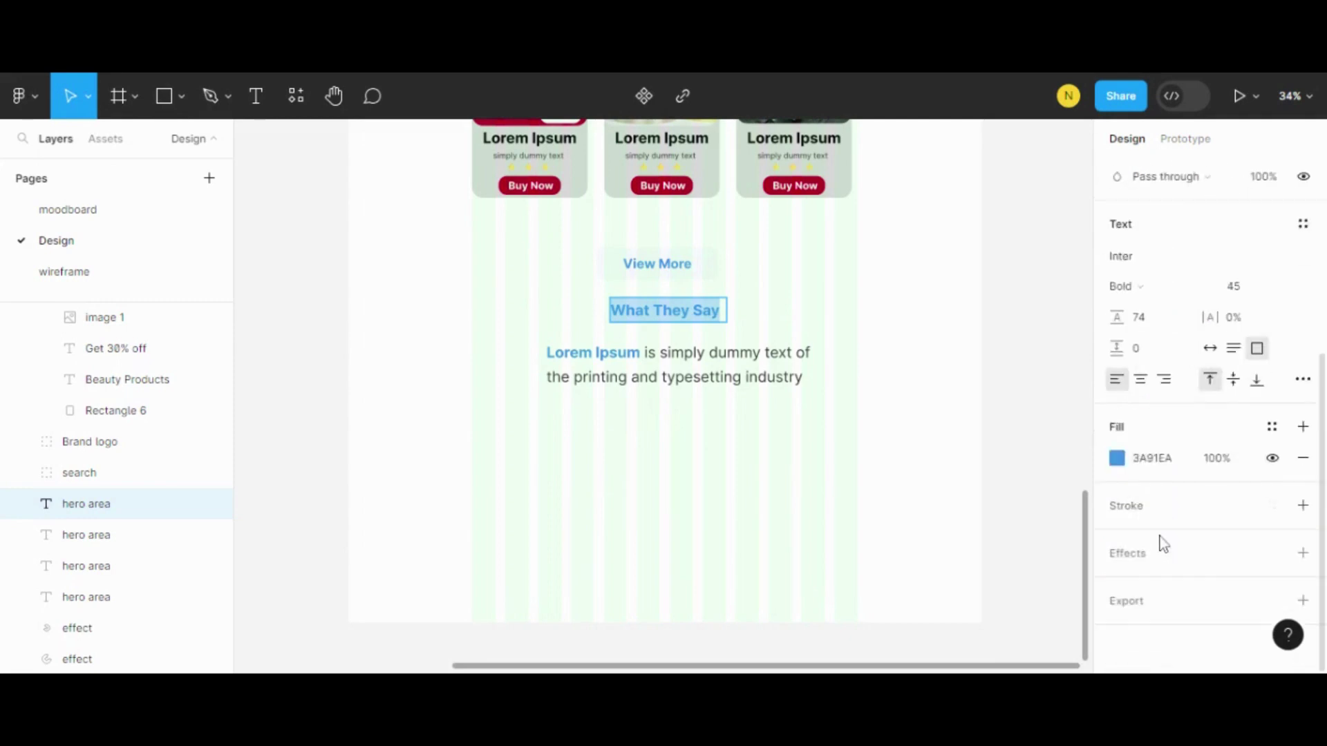
{"action": "left_click", "coordinate": [1117, 458]}
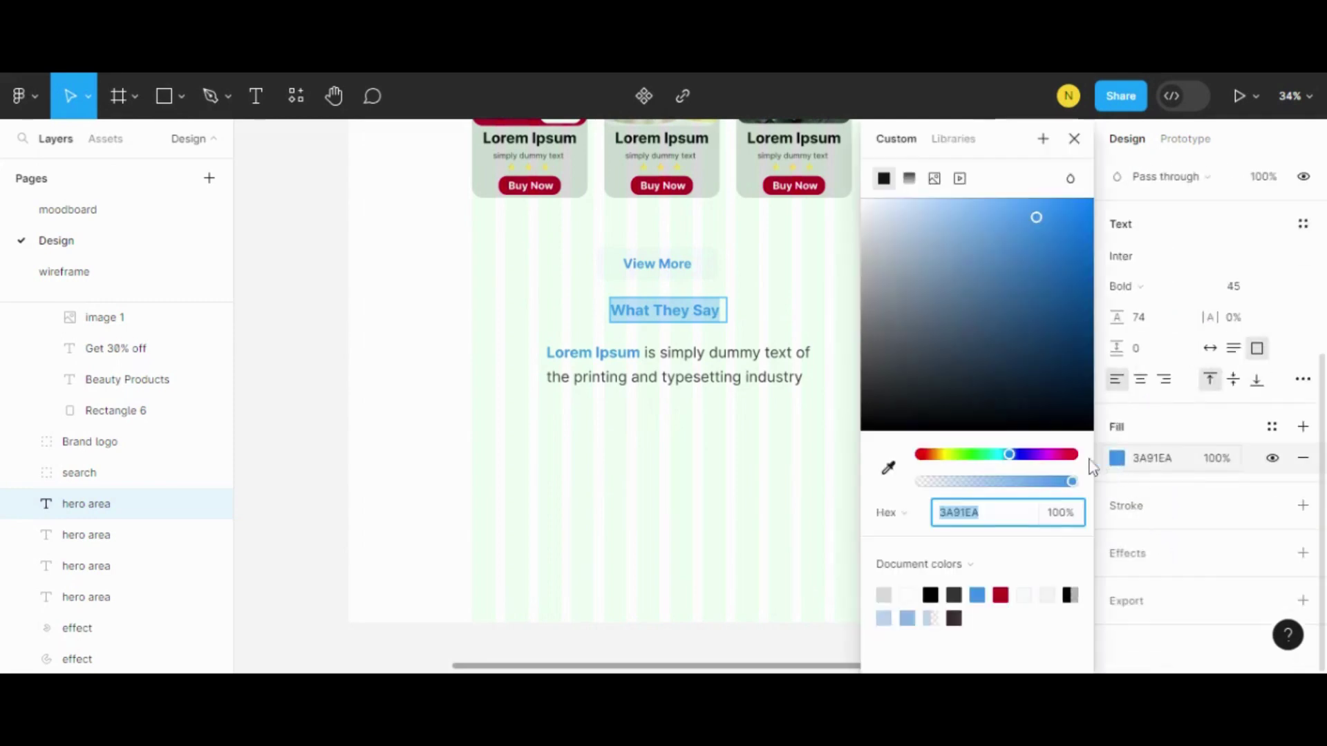
{"action": "left_click", "coordinate": [930, 596]}
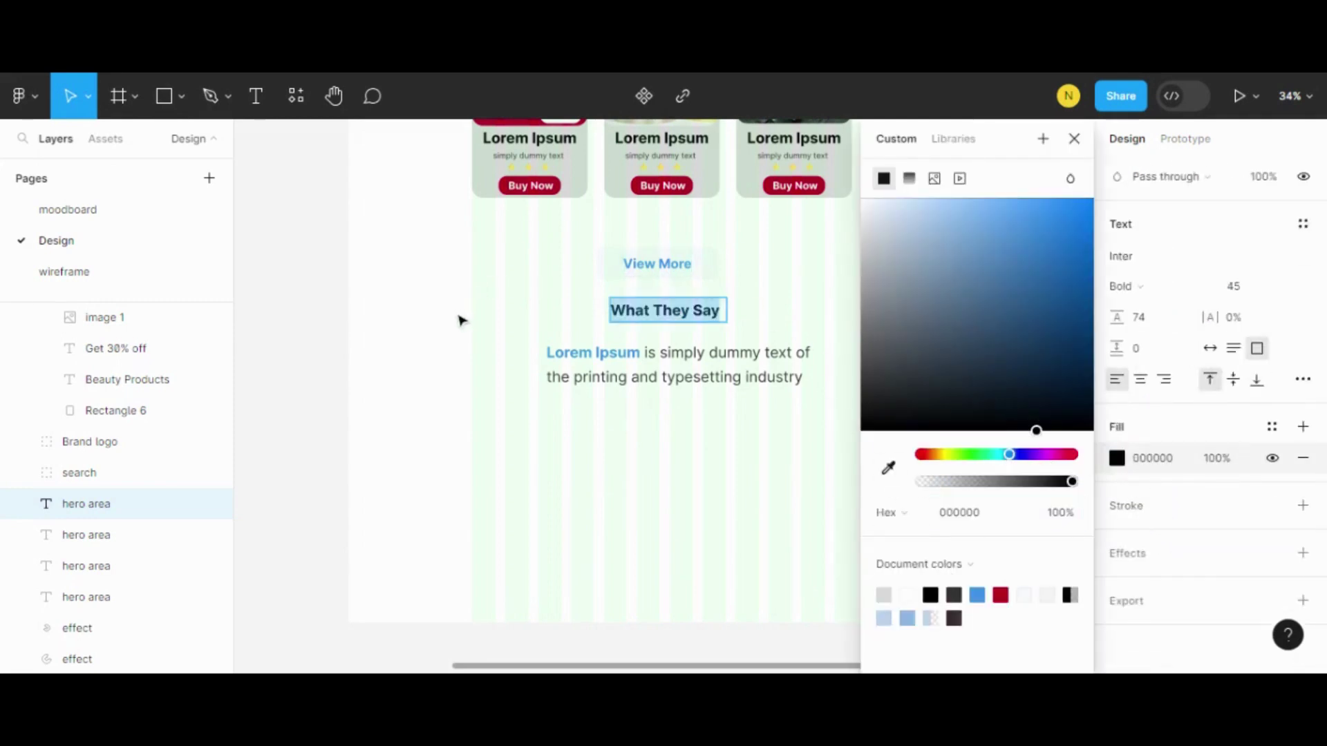
{"action": "left_click", "coordinate": [669, 385]}
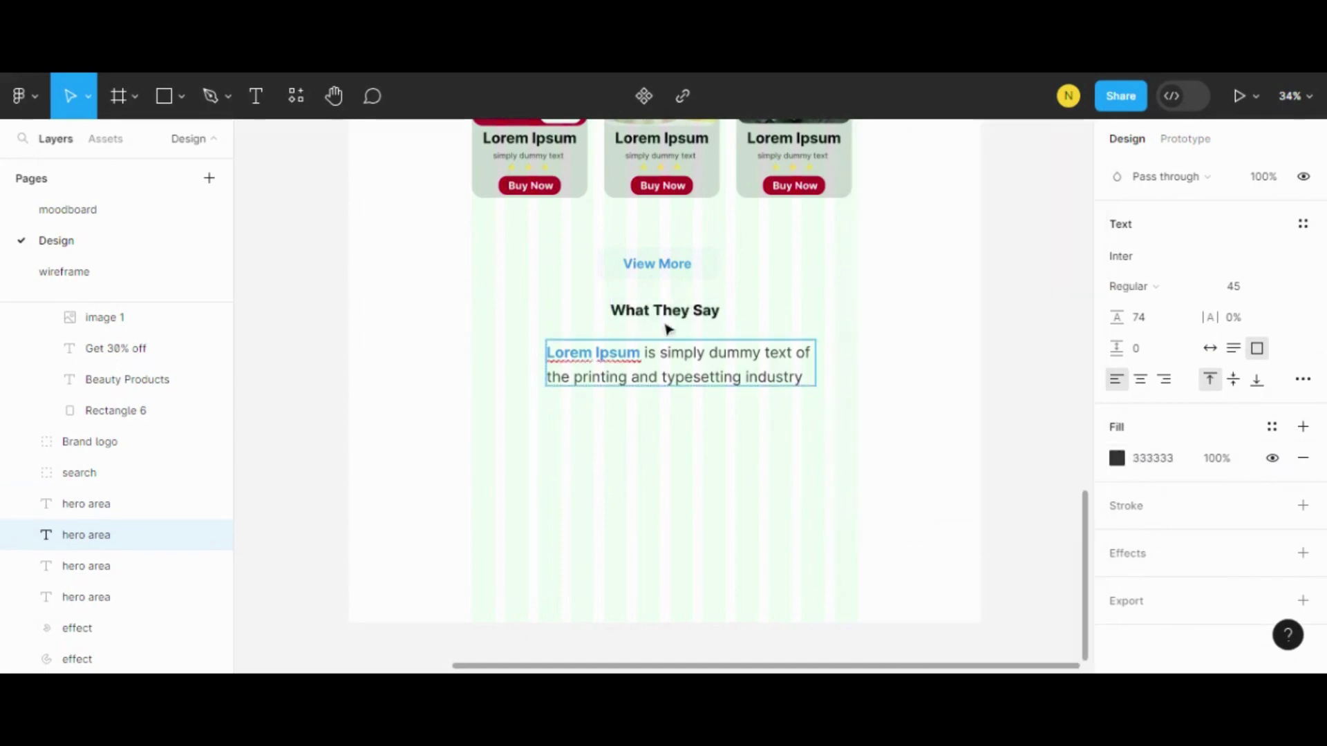
{"action": "left_click", "coordinate": [667, 316]}
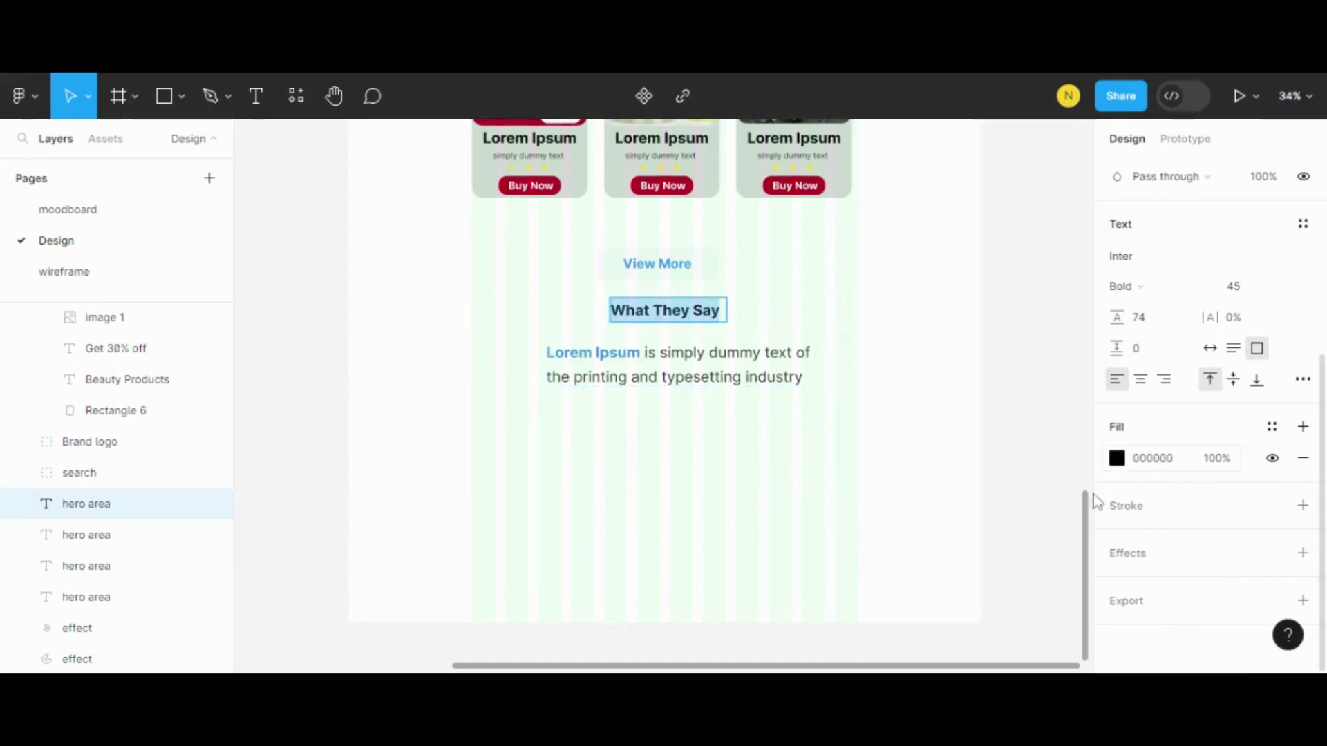
Set the heading to size 64 and widen it to fit one centred line
{"action": "scroll", "coordinate": [1090, 504], "scroll_direction": "up", "scroll_amount": 1}
{"action": "scroll", "coordinate": [1153, 514], "scroll_direction": "up", "scroll_amount": 5}
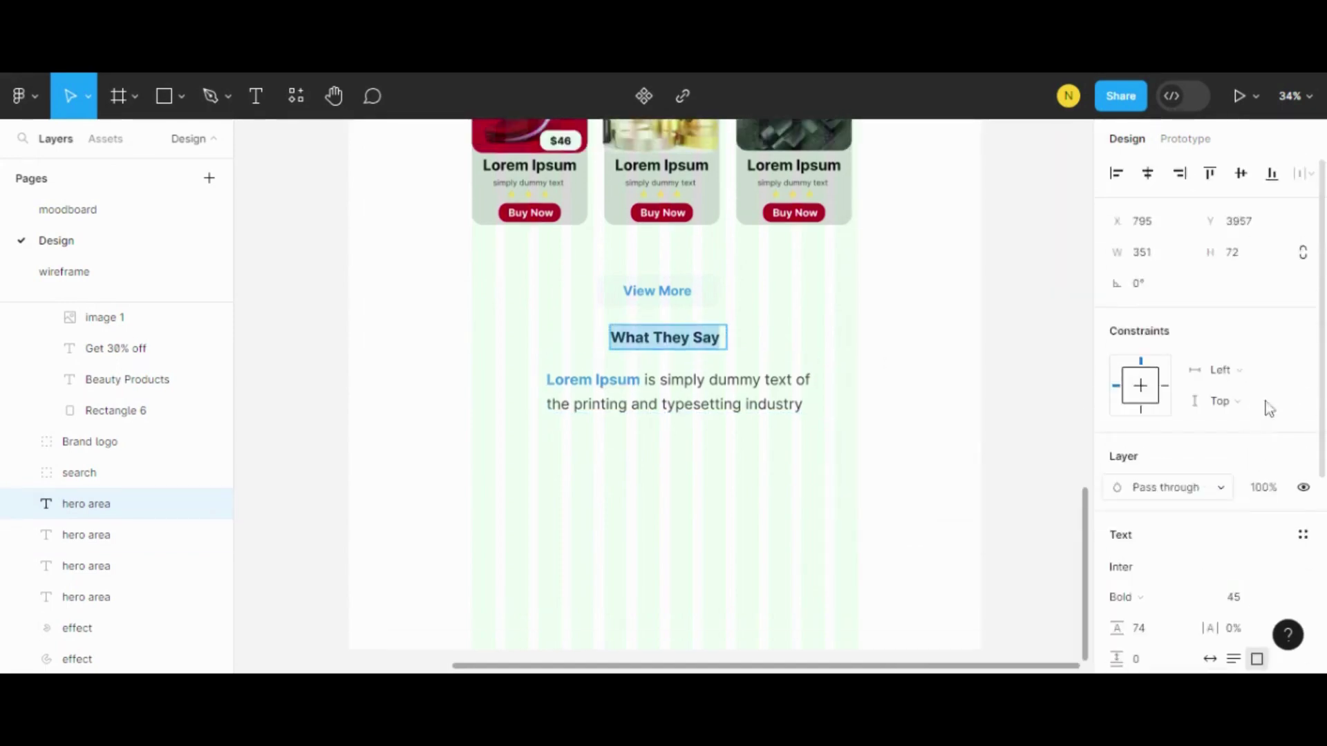
{"action": "left_click", "coordinate": [1250, 598]}
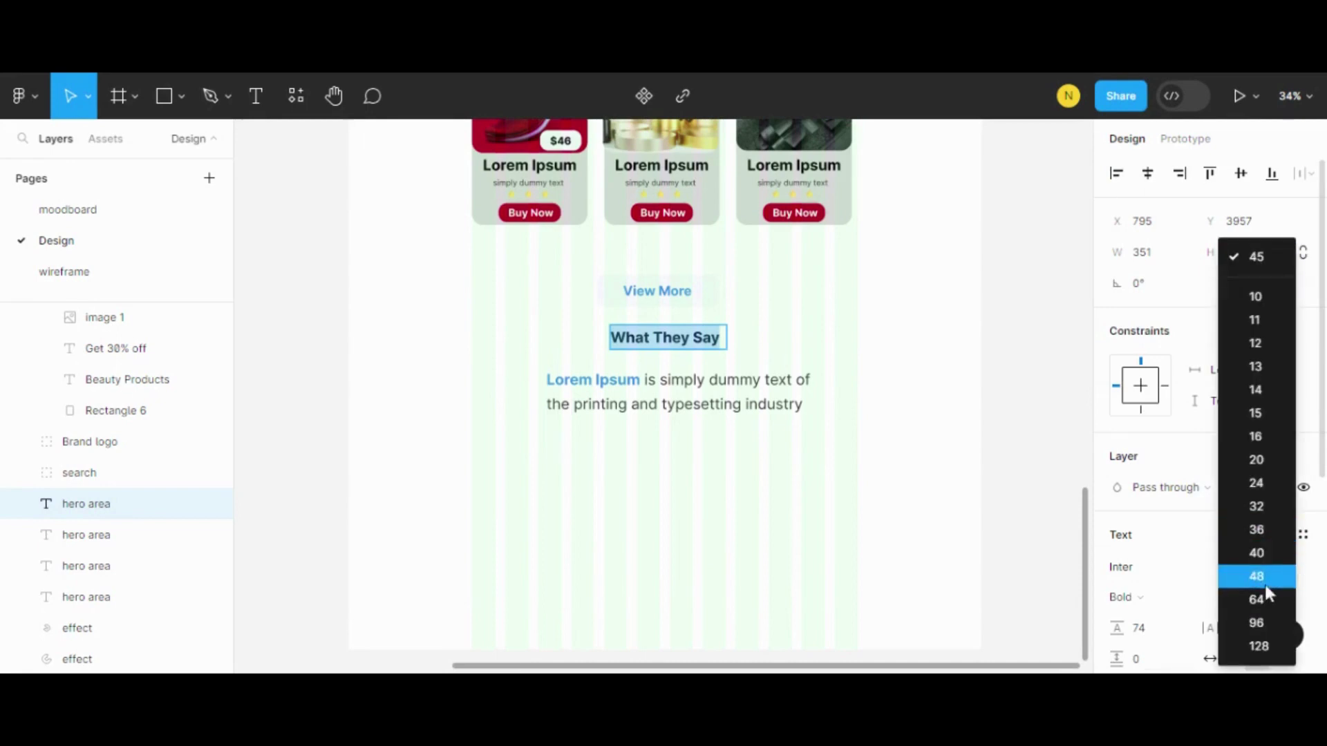
{"action": "left_click", "coordinate": [1269, 613]}
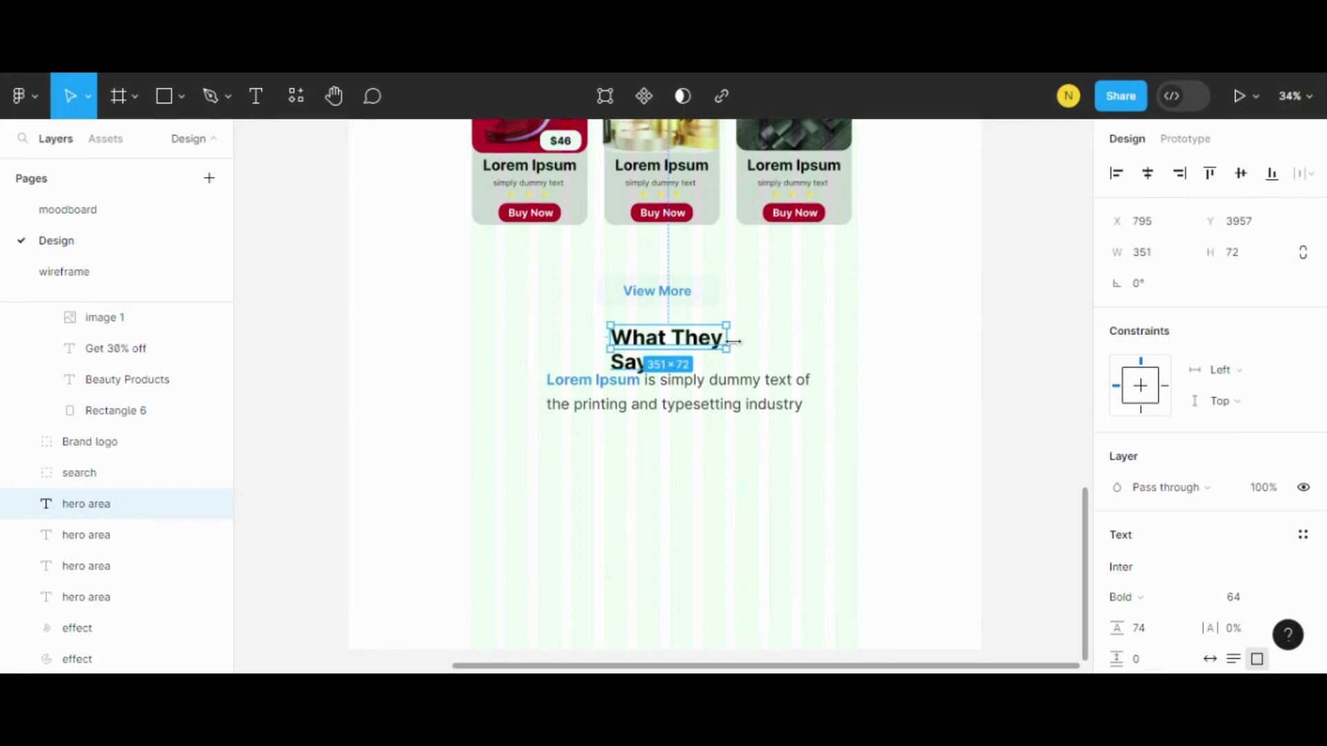
{"action": "mouse_move", "coordinate": [734, 341]}
{"action": "left_mouse_down"}
{"action": "mouse_move", "coordinate": [779, 345]}
{"action": "mouse_move", "coordinate": [695, 353]}
{"action": "left_mouse_up"}
{"action": "left_click", "coordinate": [833, 367]}
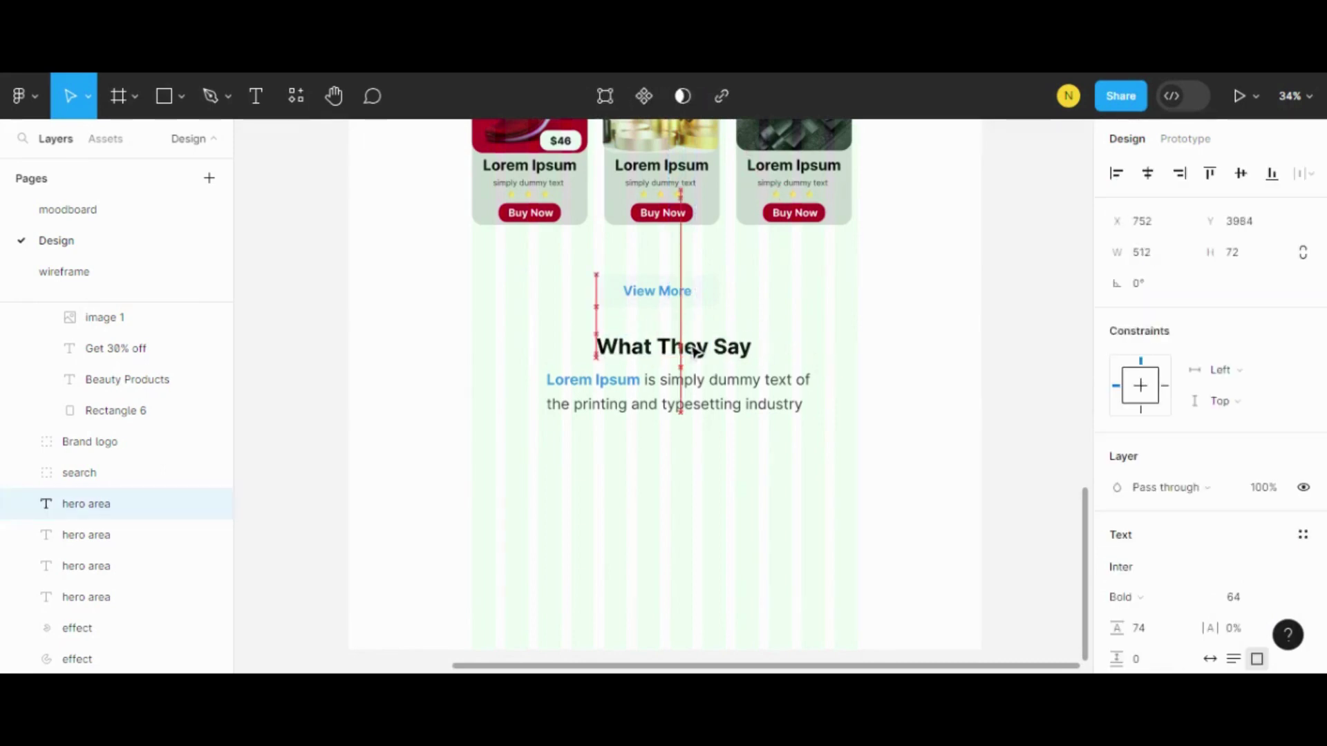
{"action": "left_click", "coordinate": [734, 479]}
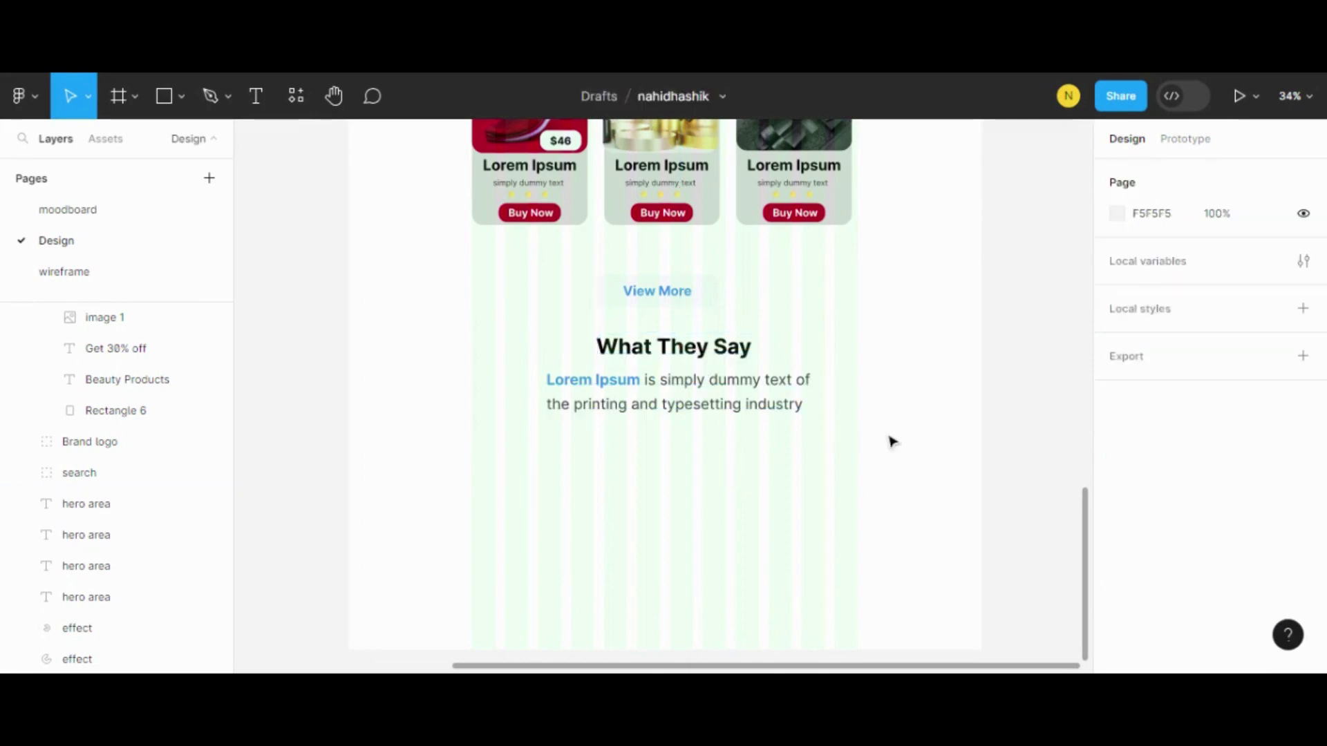
{"action": "scroll", "coordinate": [892, 441], "scroll_direction": "up", "scroll_amount": 1}
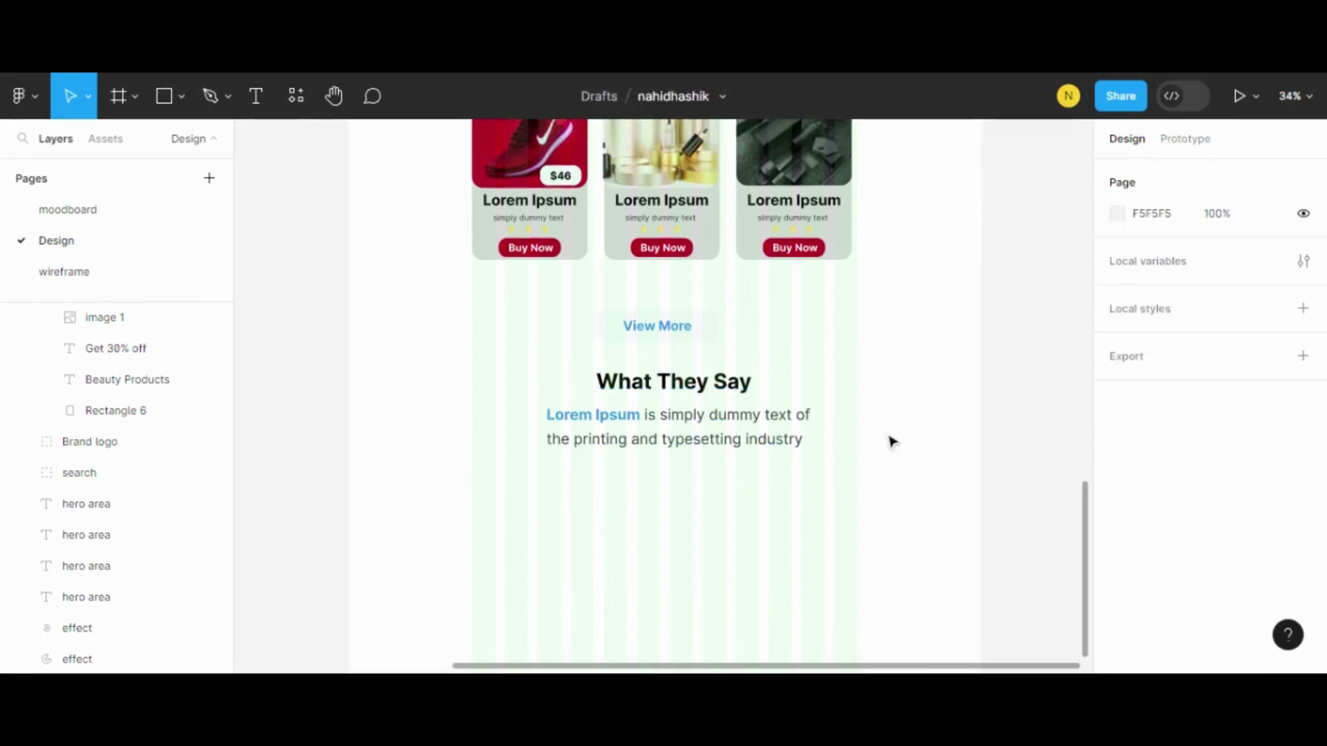
{"action": "scroll", "coordinate": [892, 441], "scroll_direction": "up", "scroll_amount": 1}
{"action": "scroll", "coordinate": [892, 441], "scroll_direction": "down", "scroll_amount": 1}
{"action": "scroll", "coordinate": [892, 441], "scroll_direction": "down", "scroll_amount": 2}
{"action": "scroll", "coordinate": [891, 441], "scroll_direction": "down", "scroll_amount": 2}
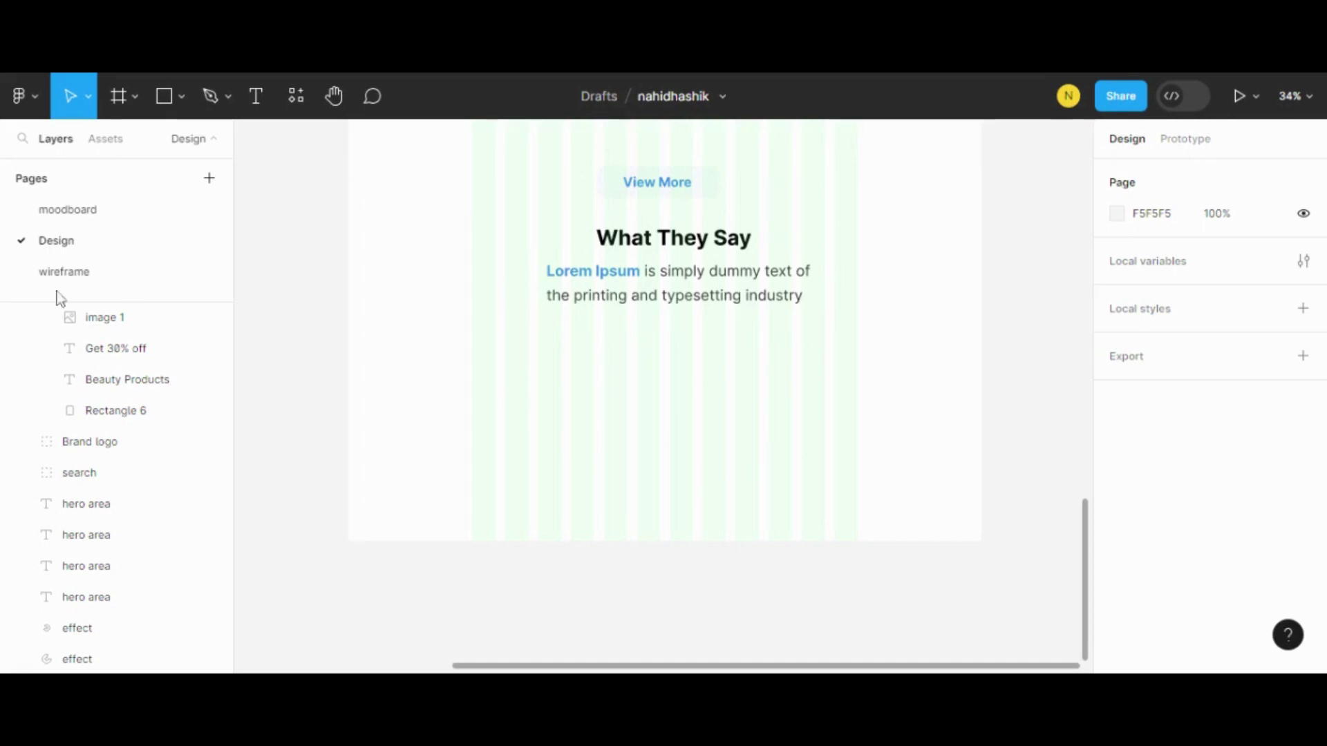
Draw a grey circle with the Ellipse tool below the paragraph on the section's left
{"action": "left_click", "coordinate": [179, 98]}
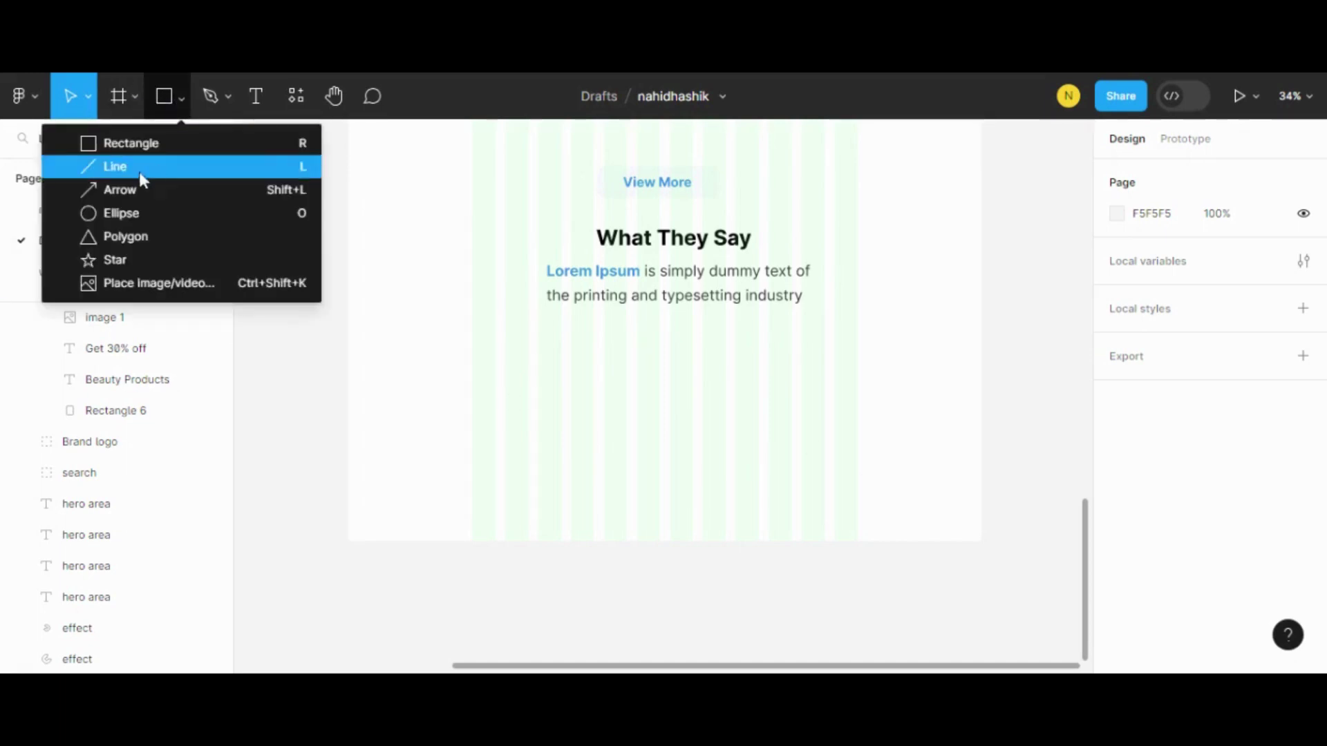
{"action": "left_click", "coordinate": [122, 213]}
{"action": "left_click_drag", "start_coordinate": [538, 339], "coordinate": [588, 400]}
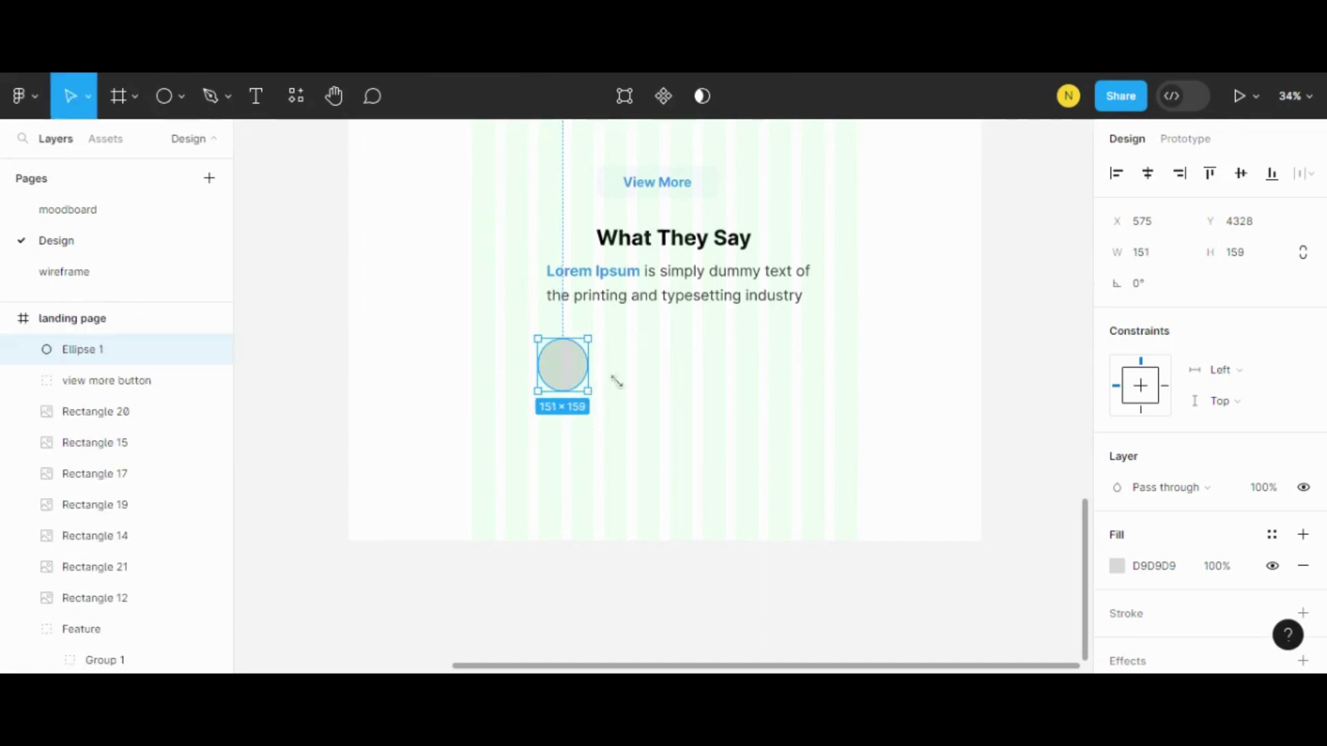
{"action": "left_click", "coordinate": [687, 377]}
{"action": "left_click", "coordinate": [561, 377]}
{"action": "left_click", "coordinate": [660, 285]}
Duplicate the paragraph below the grey circle and set it to Inter Thin
{"action": "left_click_drag", "start_coordinate": [660, 285], "coordinate": [587, 424]}
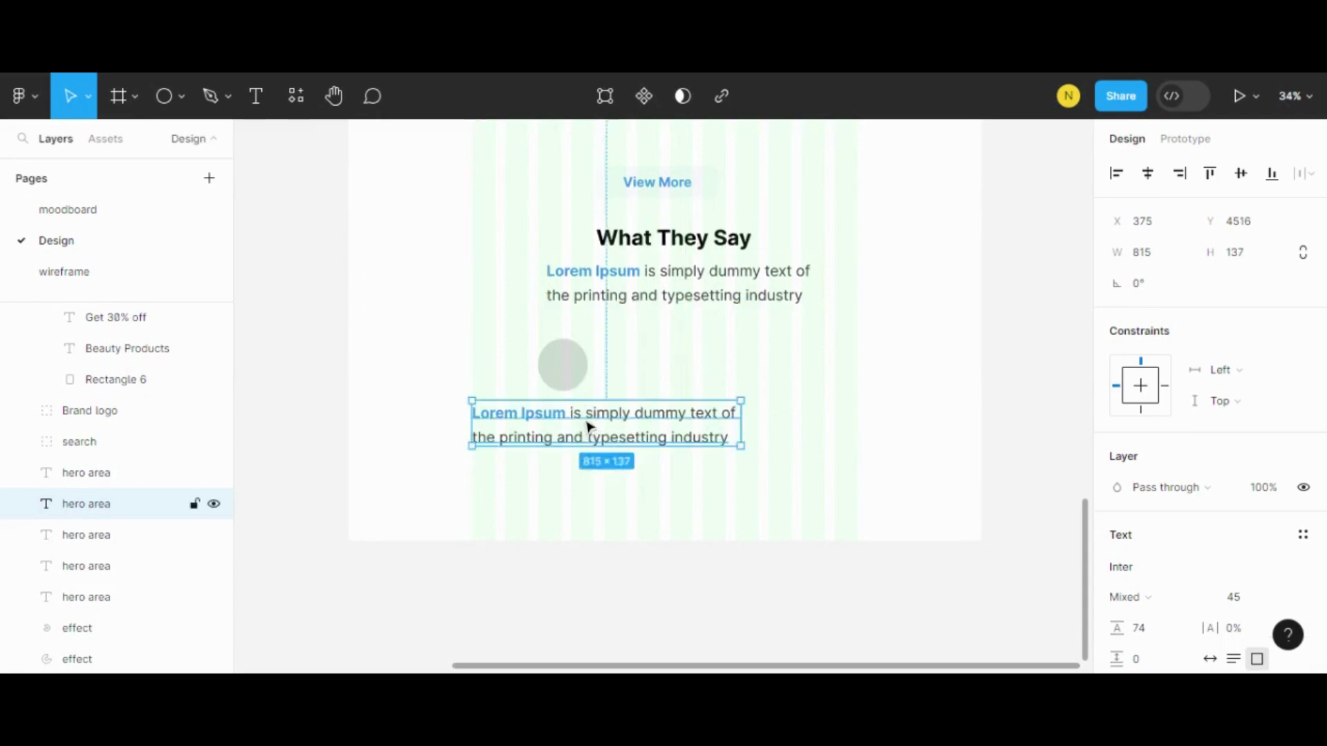
{"action": "key", "text": "Return"}
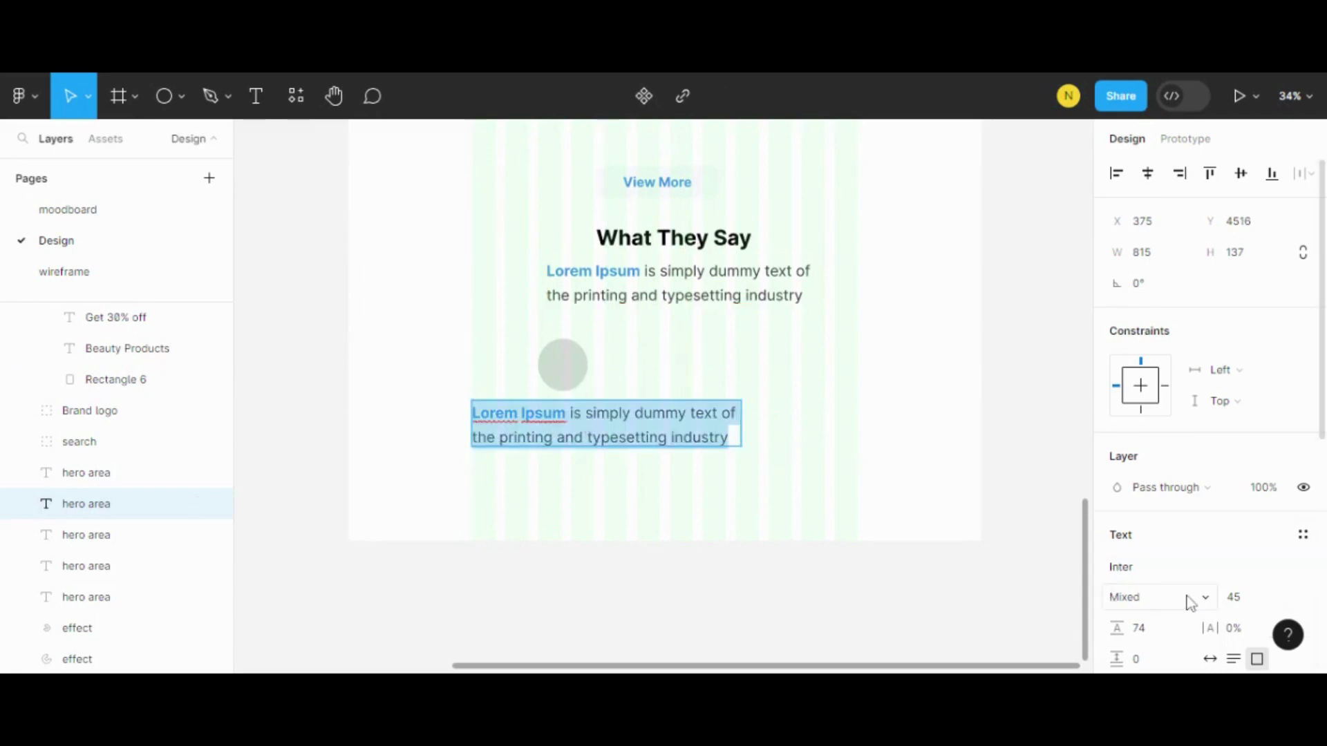
{"action": "left_click", "coordinate": [1190, 602]}
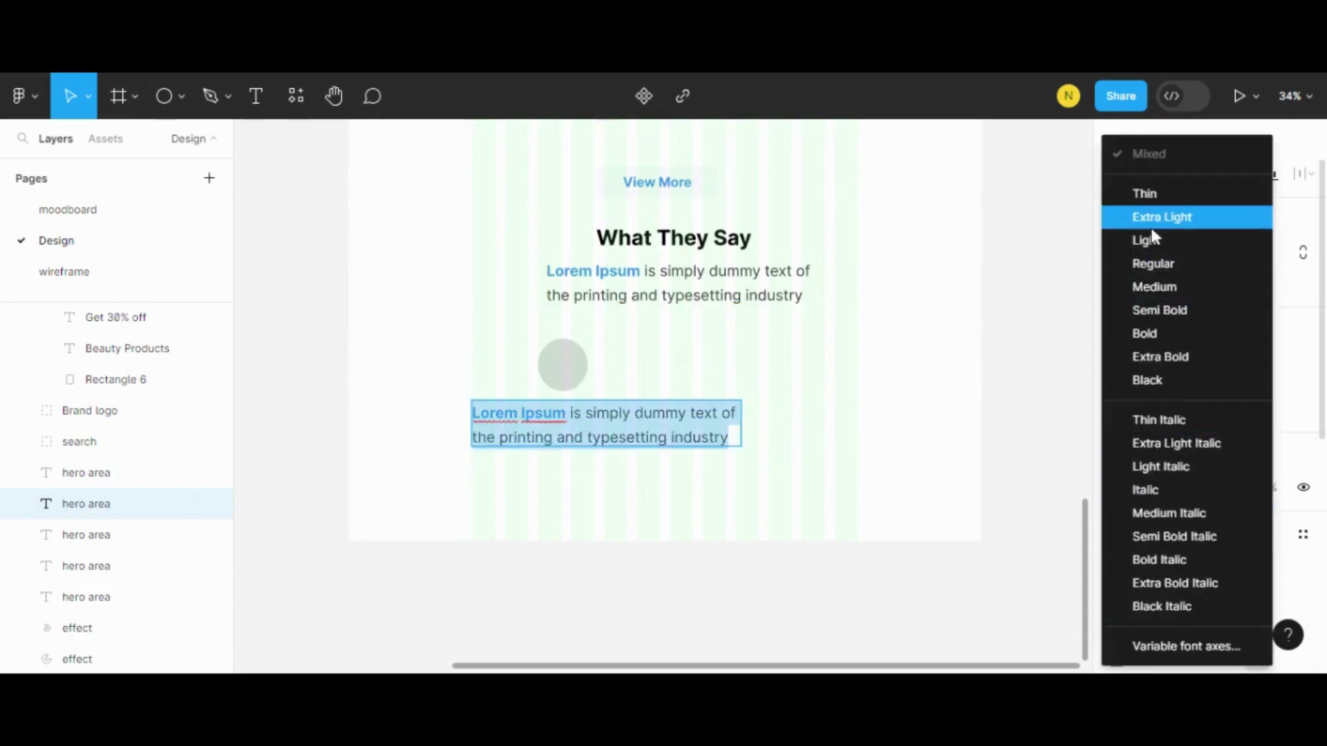
{"action": "left_click", "coordinate": [1154, 195]}
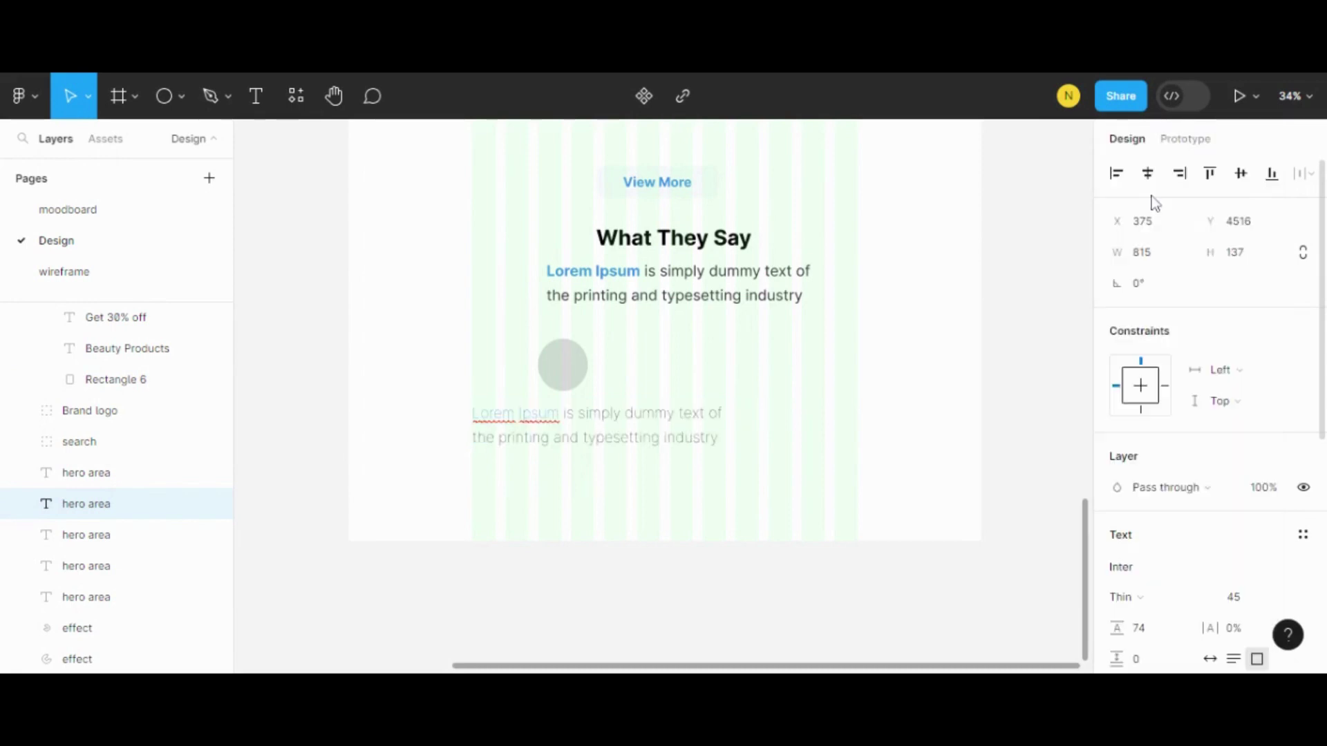
Set the copied paragraph's font size to 40, after briefly trying 20
{"action": "left_click", "coordinate": [1247, 598]}
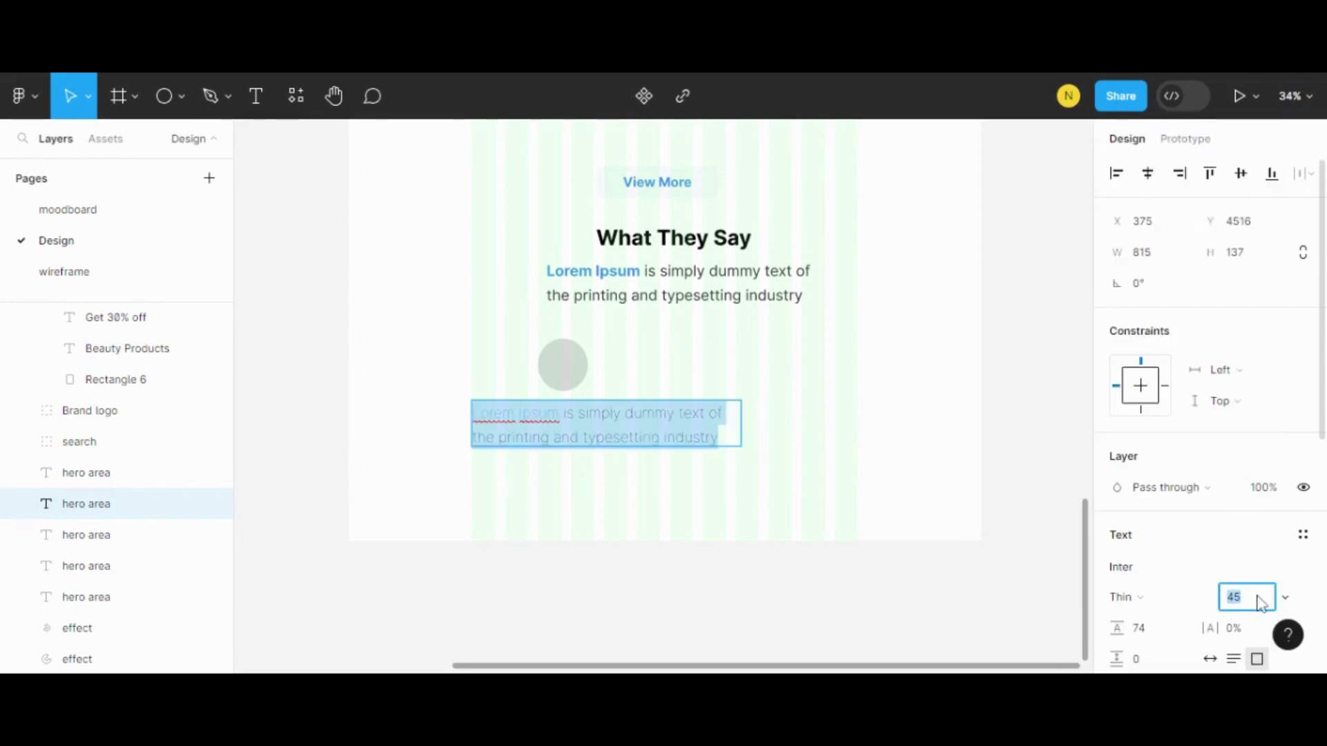
{"action": "left_click", "coordinate": [1285, 599]}
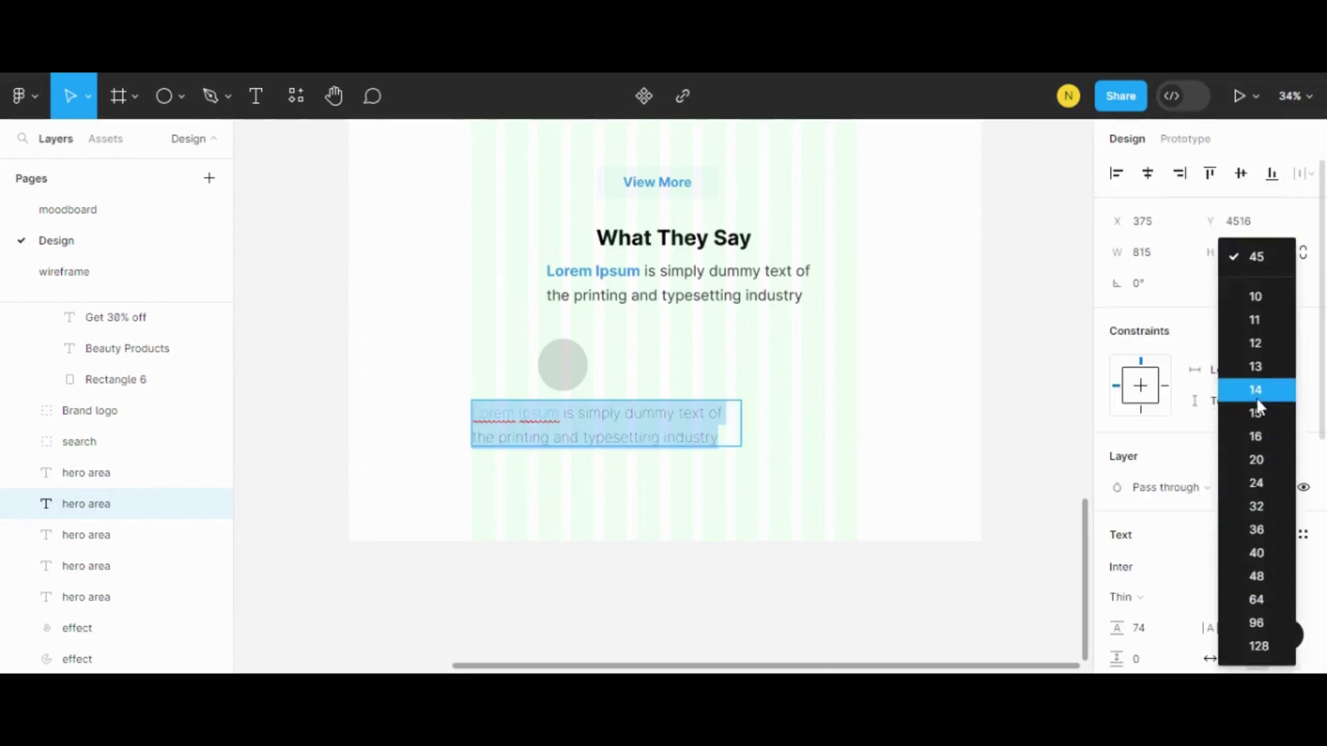
{"action": "left_click", "coordinate": [1262, 460]}
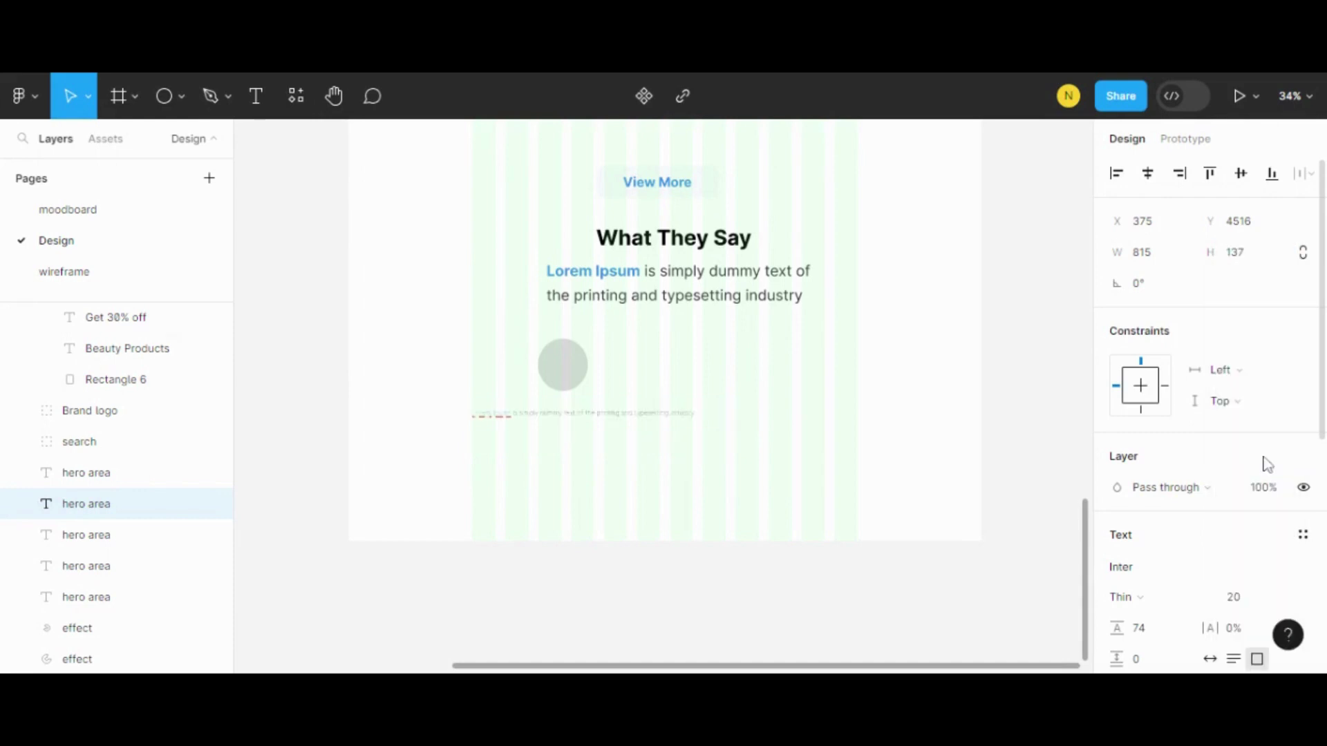
{"action": "left_click", "coordinate": [1282, 598]}
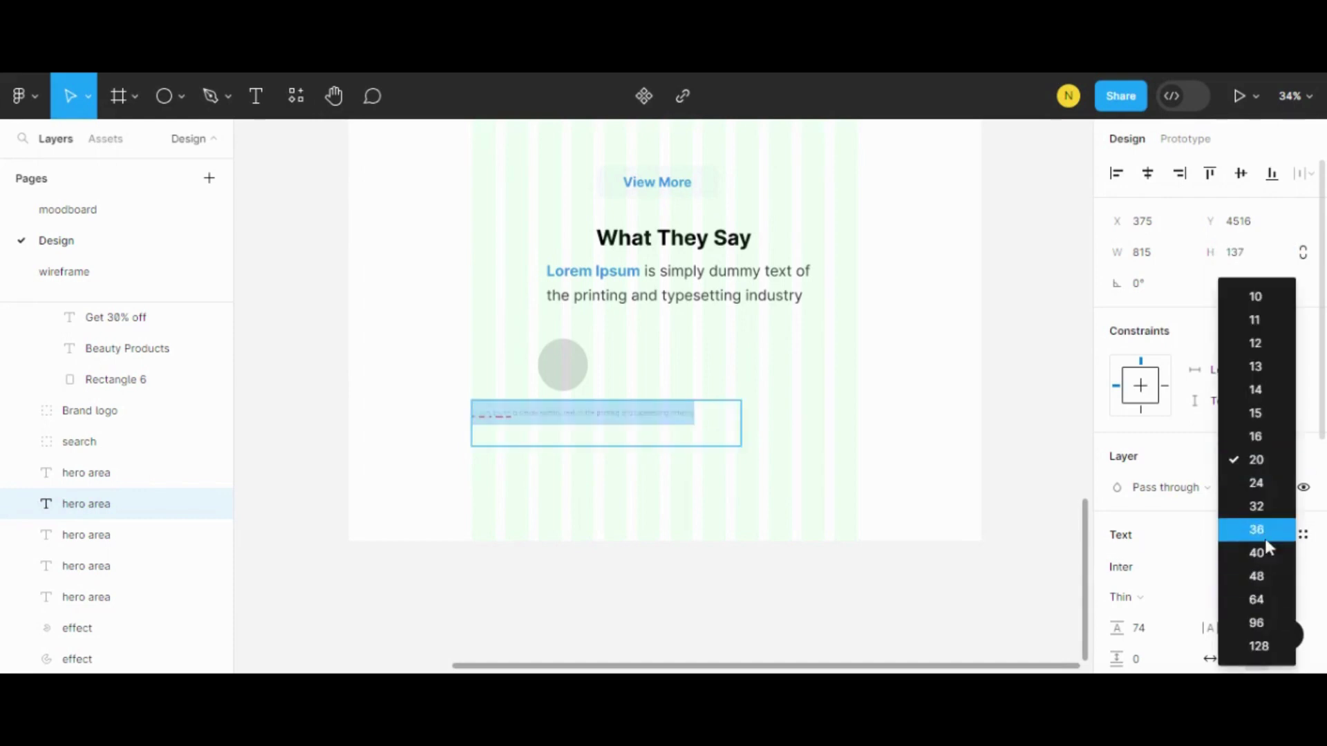
{"action": "left_click", "coordinate": [1264, 555]}
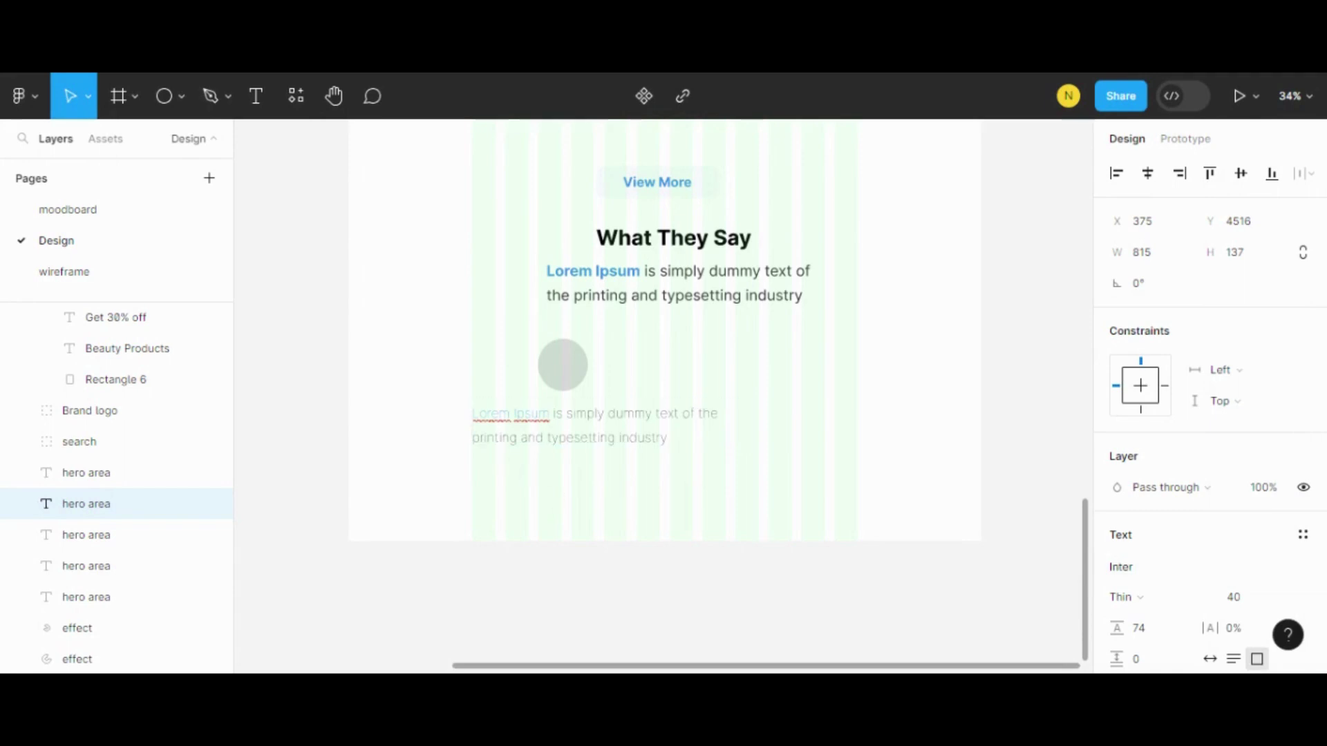
Select the paragraph's text with keyboard shortcuts, then exit editing to select the paragraph box
{"action": "left_click", "coordinate": [1244, 597]}
{"action": "key", "text": "Right"}
{"action": "key", "text": "ctrl+shift+Left"}
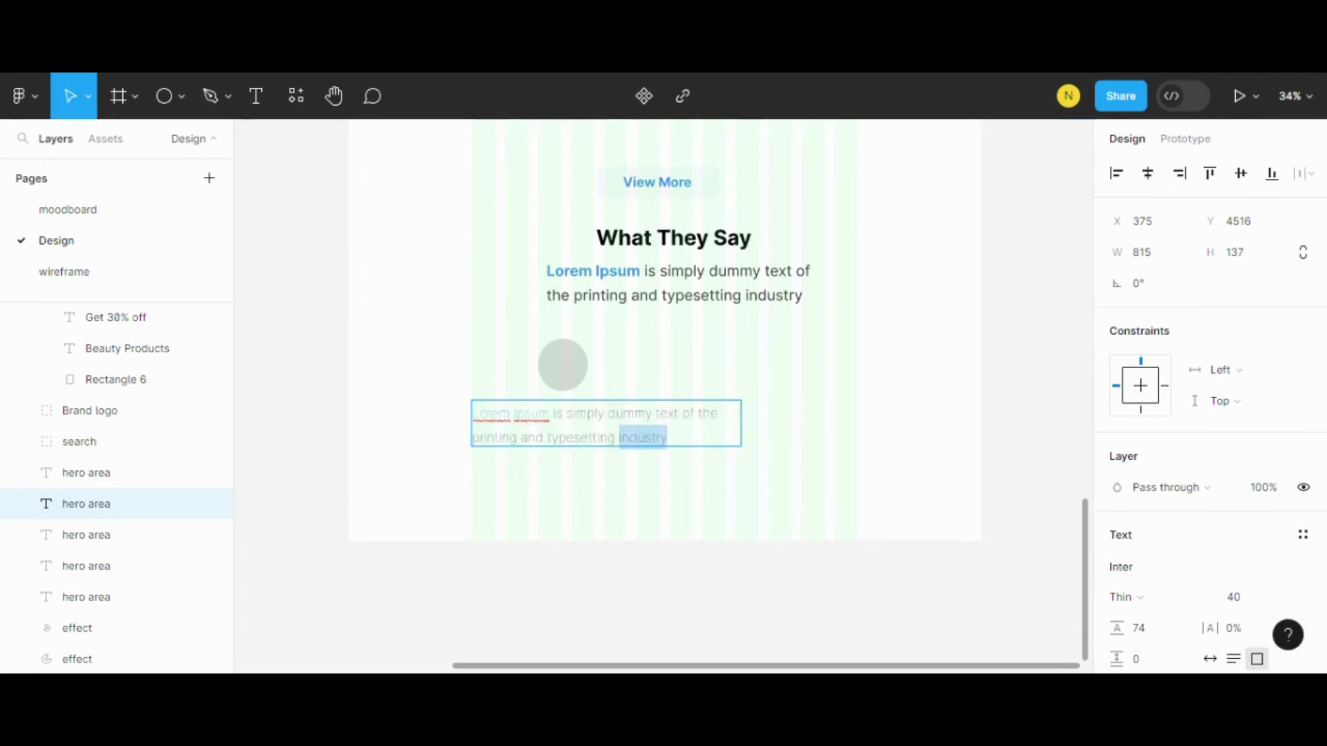
{"action": "key", "text": "ctrl+shift+Left"}
{"action": "key", "text": "shift+Home"}
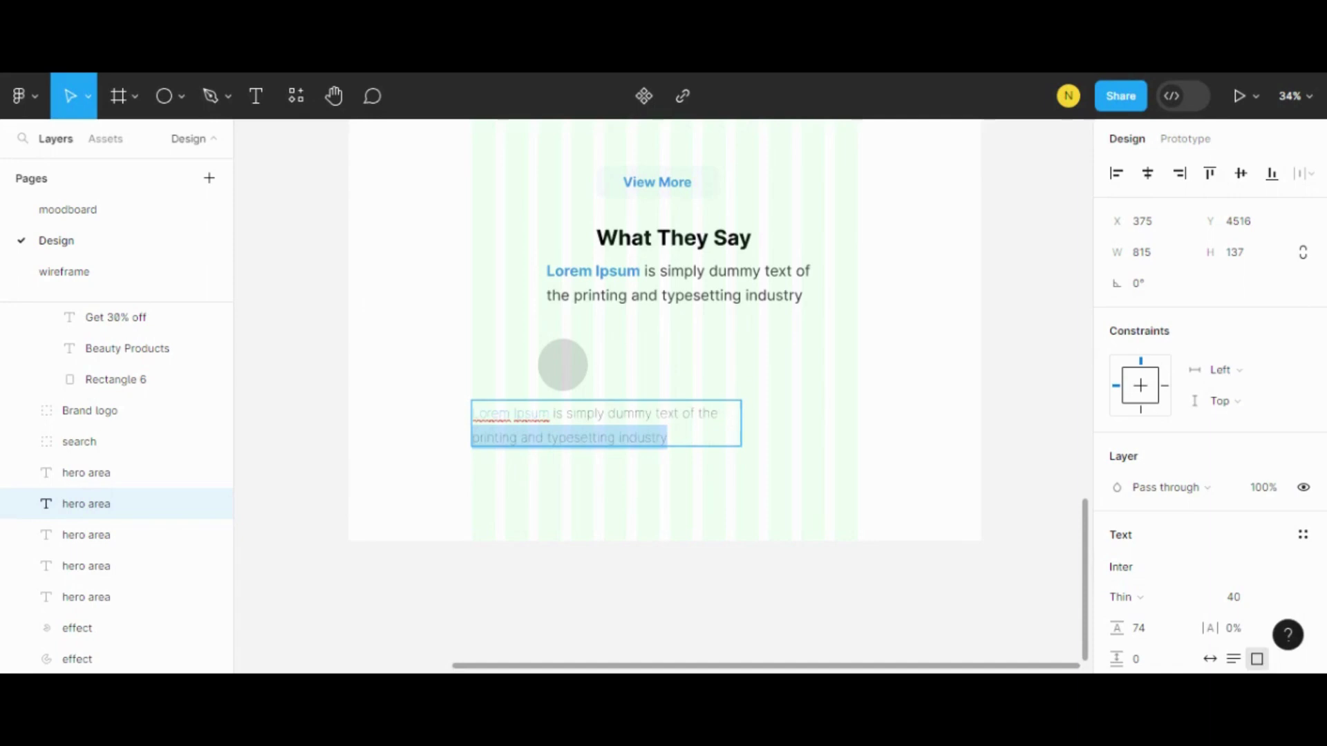
{"action": "key", "text": "Escape"}
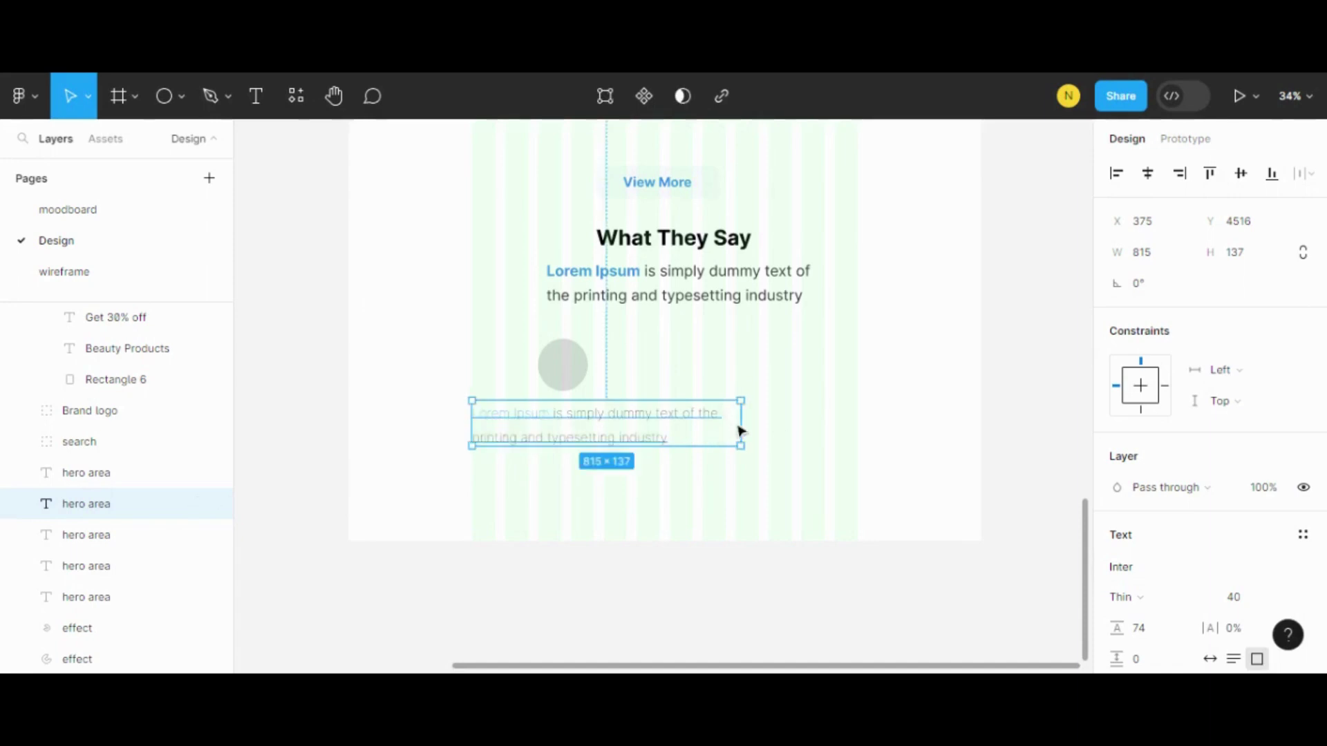
Make the paragraph box narrower and taller, and shift it slightly right
{"action": "left_click_drag", "start_coordinate": [737, 423], "coordinate": [686, 425]}
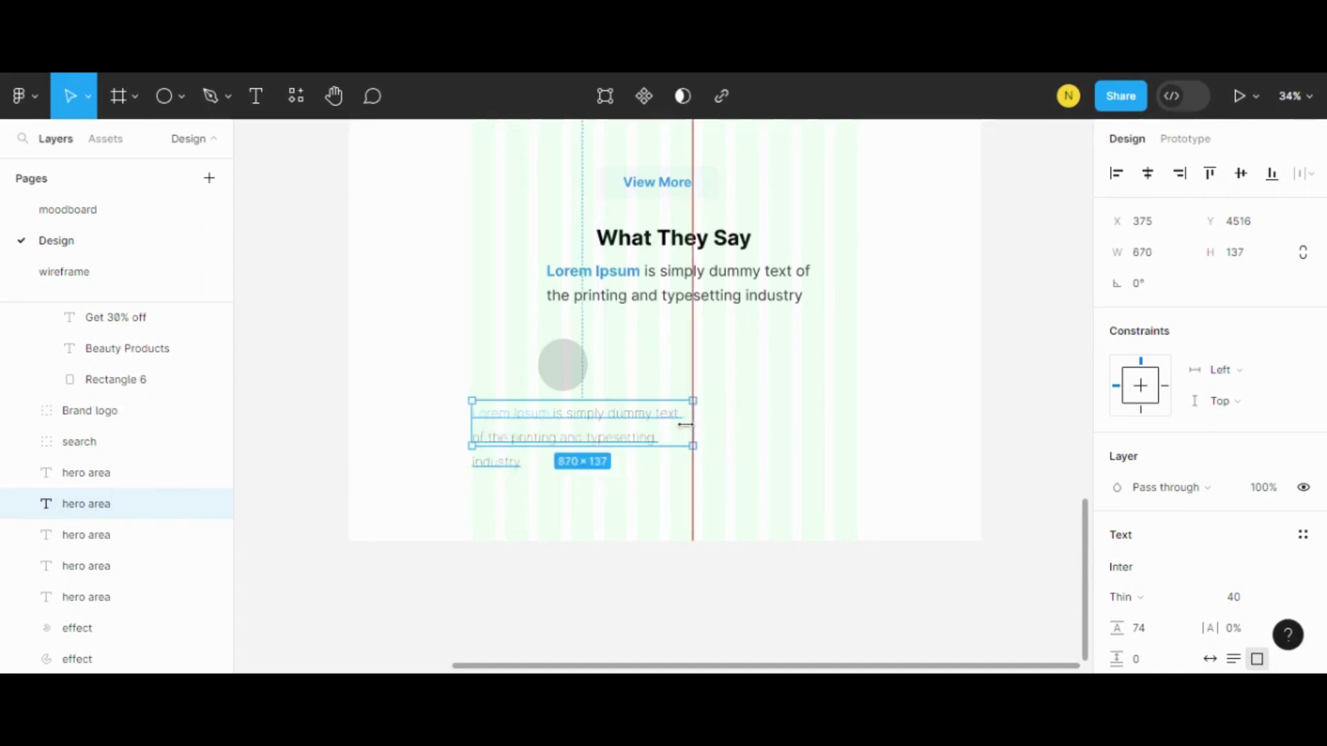
{"action": "left_click_drag", "start_coordinate": [586, 446], "coordinate": [588, 472]}
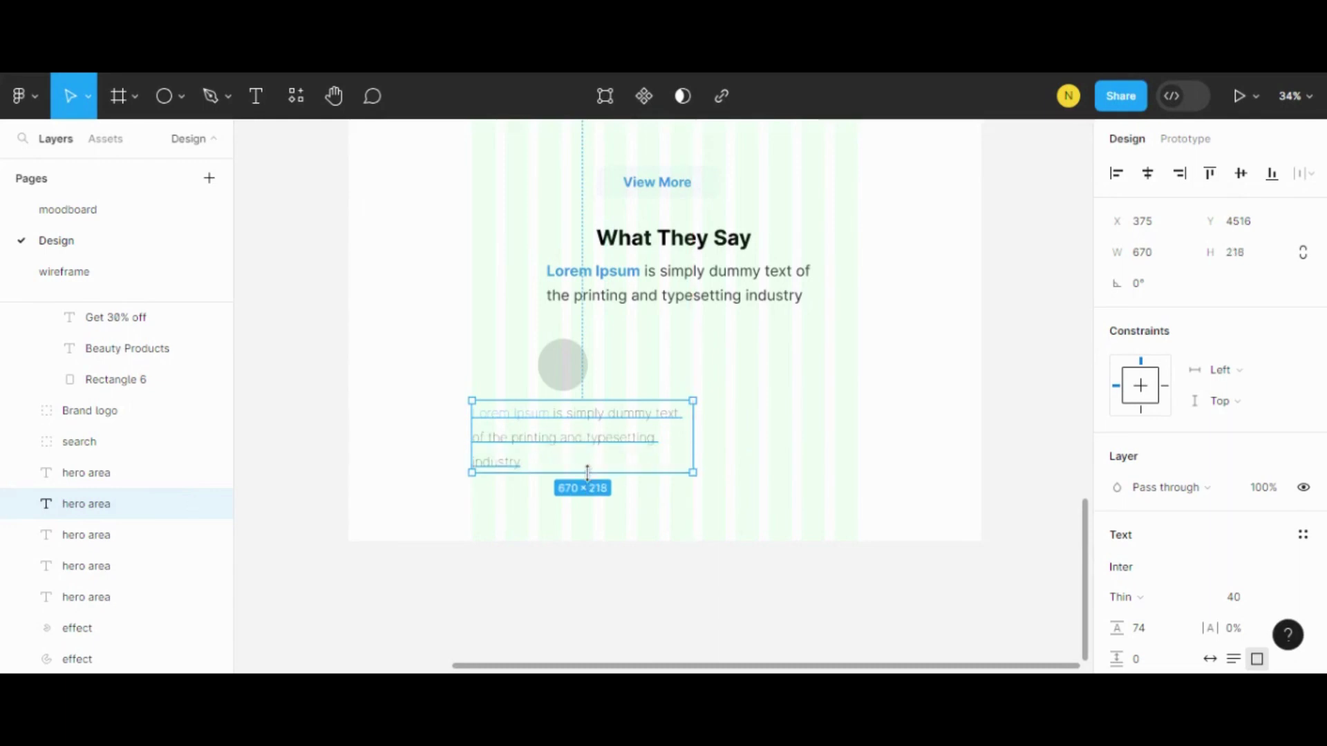
{"action": "left_click", "coordinate": [747, 465]}
{"action": "left_click", "coordinate": [580, 423]}
{"action": "left_click_drag", "start_coordinate": [581, 423], "coordinate": [586, 422]}
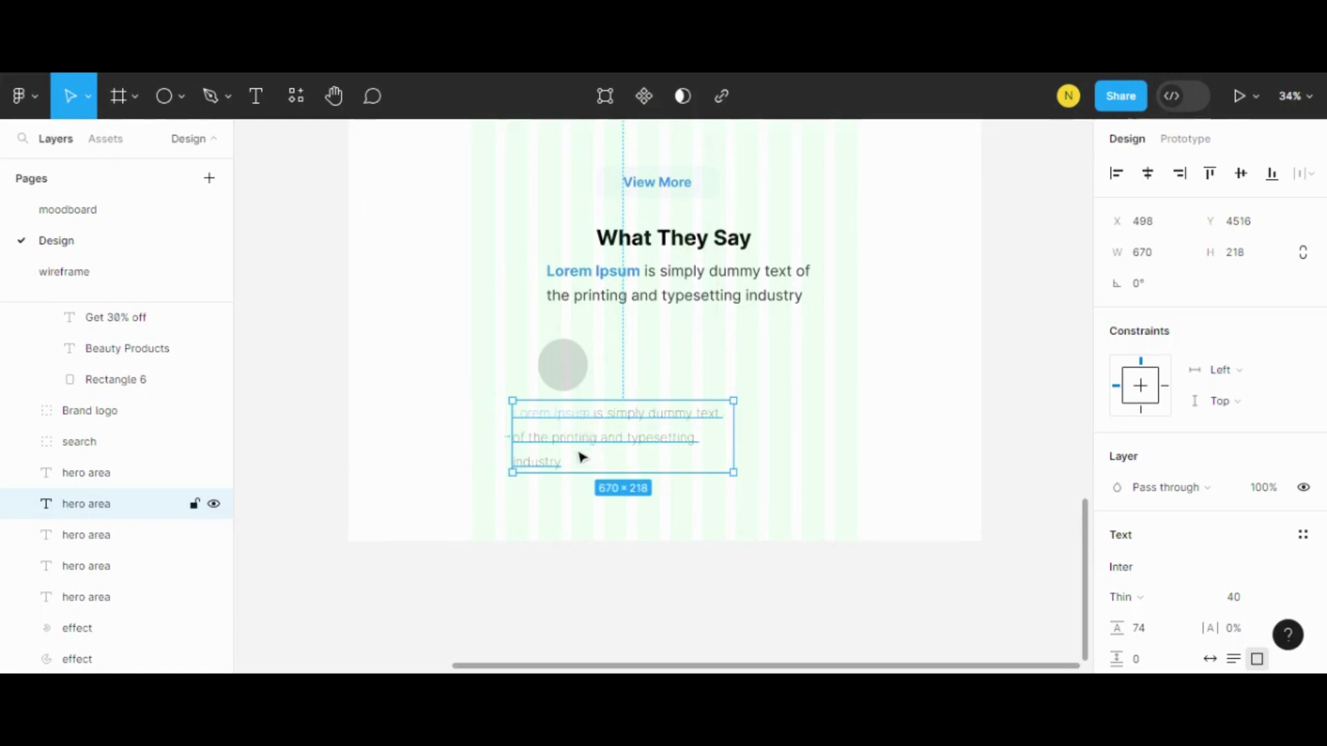
{"action": "left_click_drag", "start_coordinate": [598, 418], "coordinate": [592, 422]}
Delete the word 'industry' from the end of the paragraph
{"action": "double_click", "coordinate": [689, 440]}
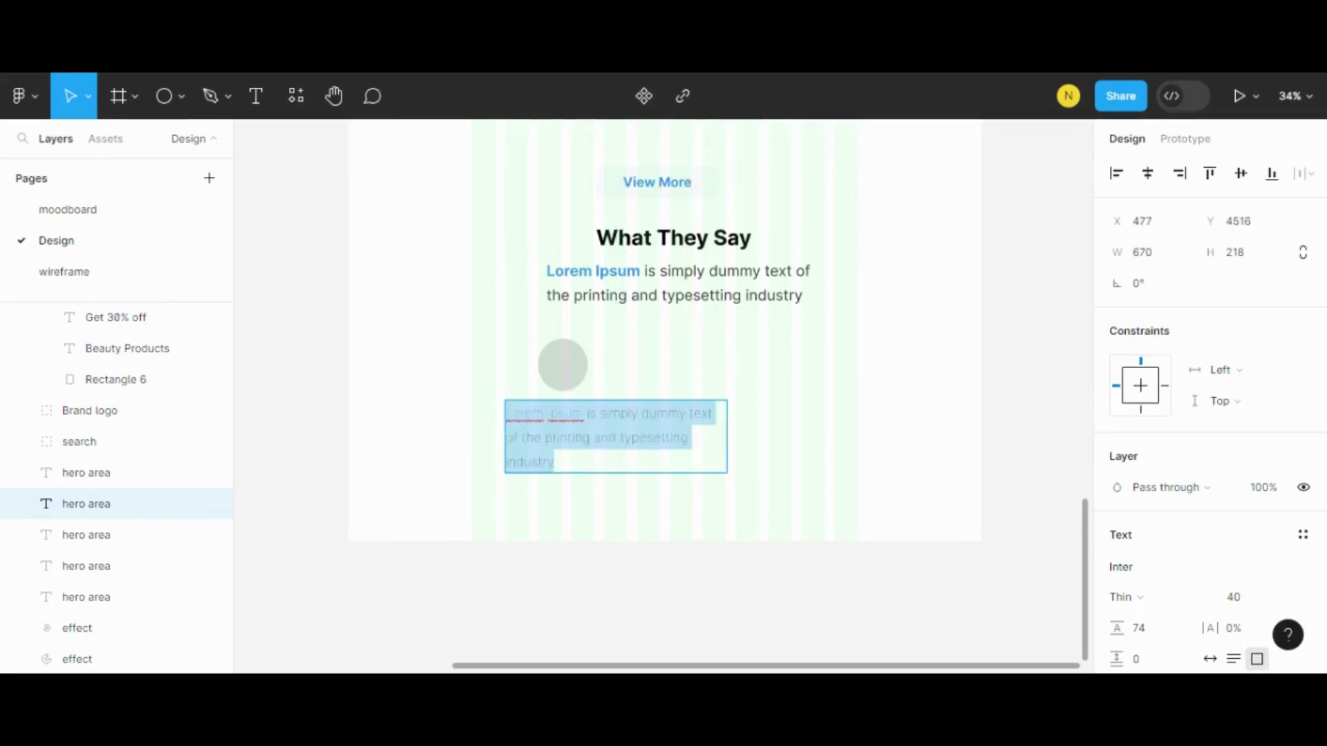
{"action": "left_click_drag", "start_coordinate": [554, 462], "coordinate": [506, 438]}
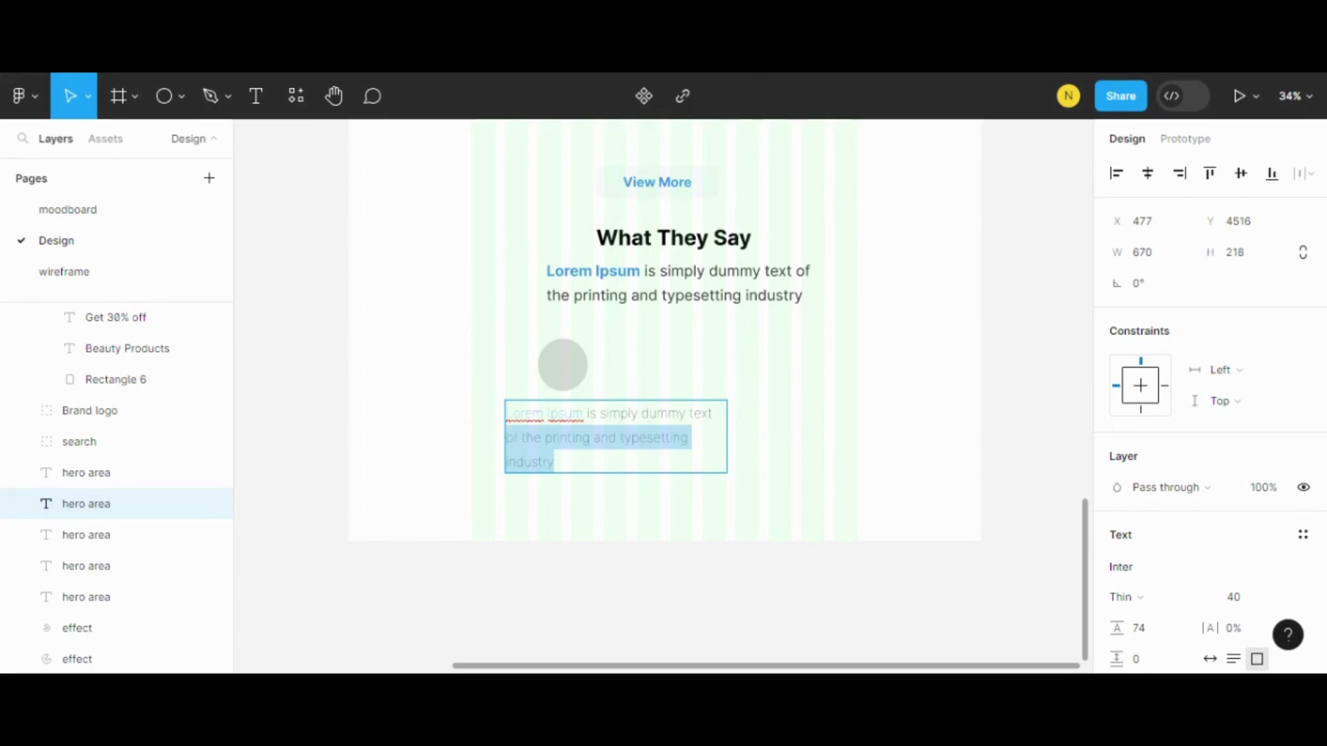
{"action": "left_click_drag", "start_coordinate": [554, 462], "coordinate": [506, 462]}
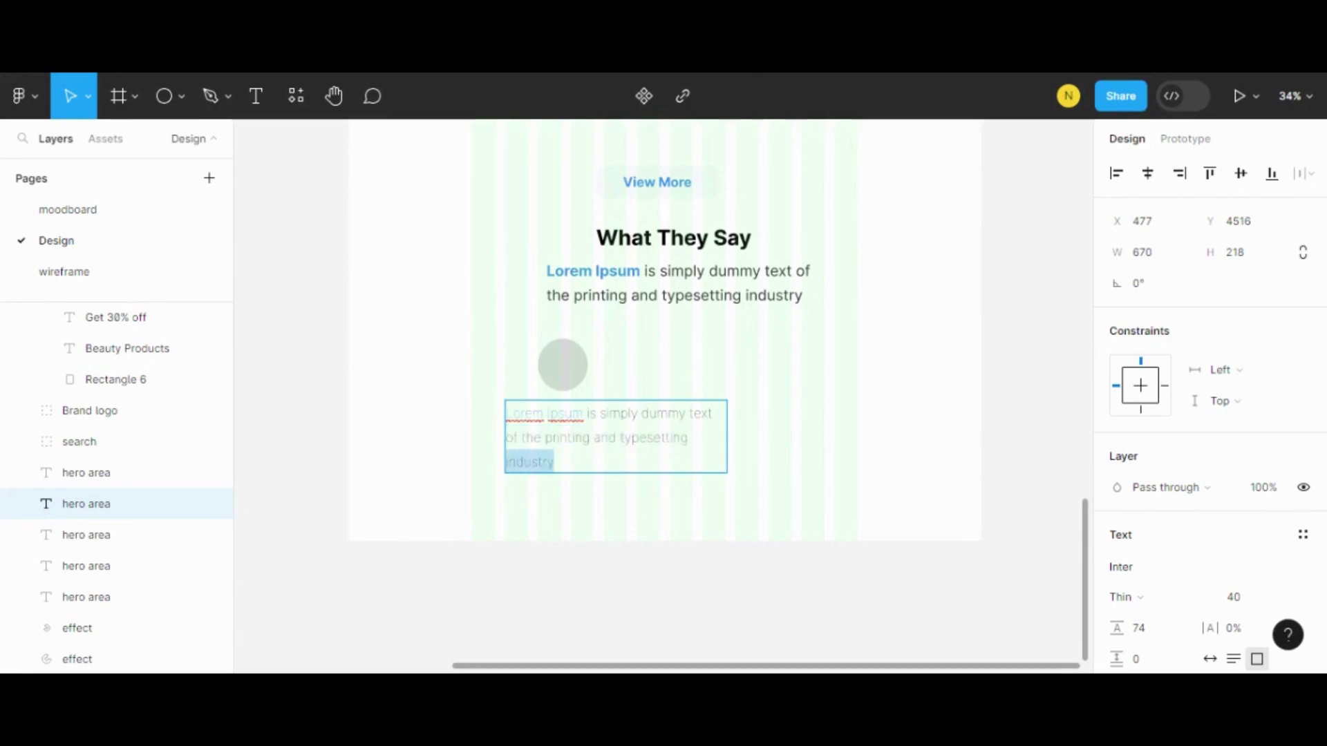
{"action": "key", "text": "BackSpace"}
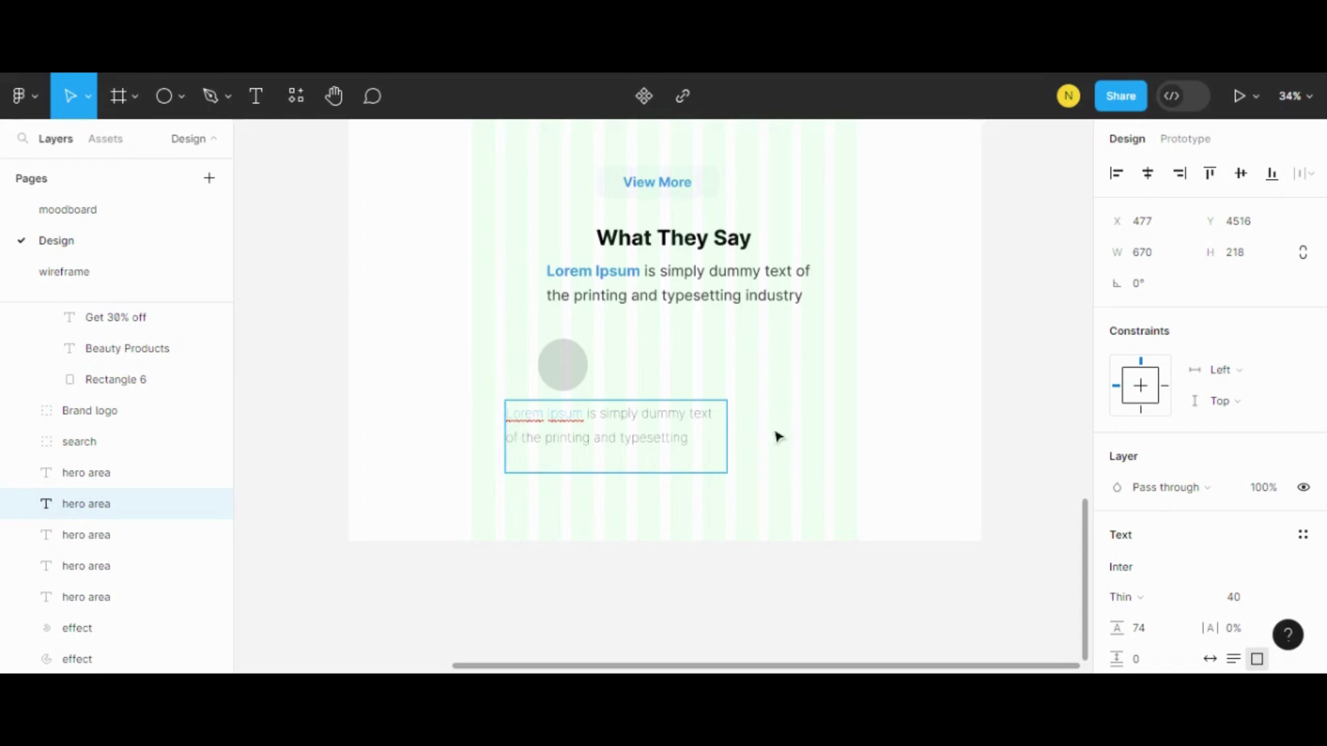
{"action": "key", "text": "Escape"}
Append 'text typesetting done' after 'typesetting' in the paragraph below the circle
{"action": "left_click", "coordinate": [832, 398]}
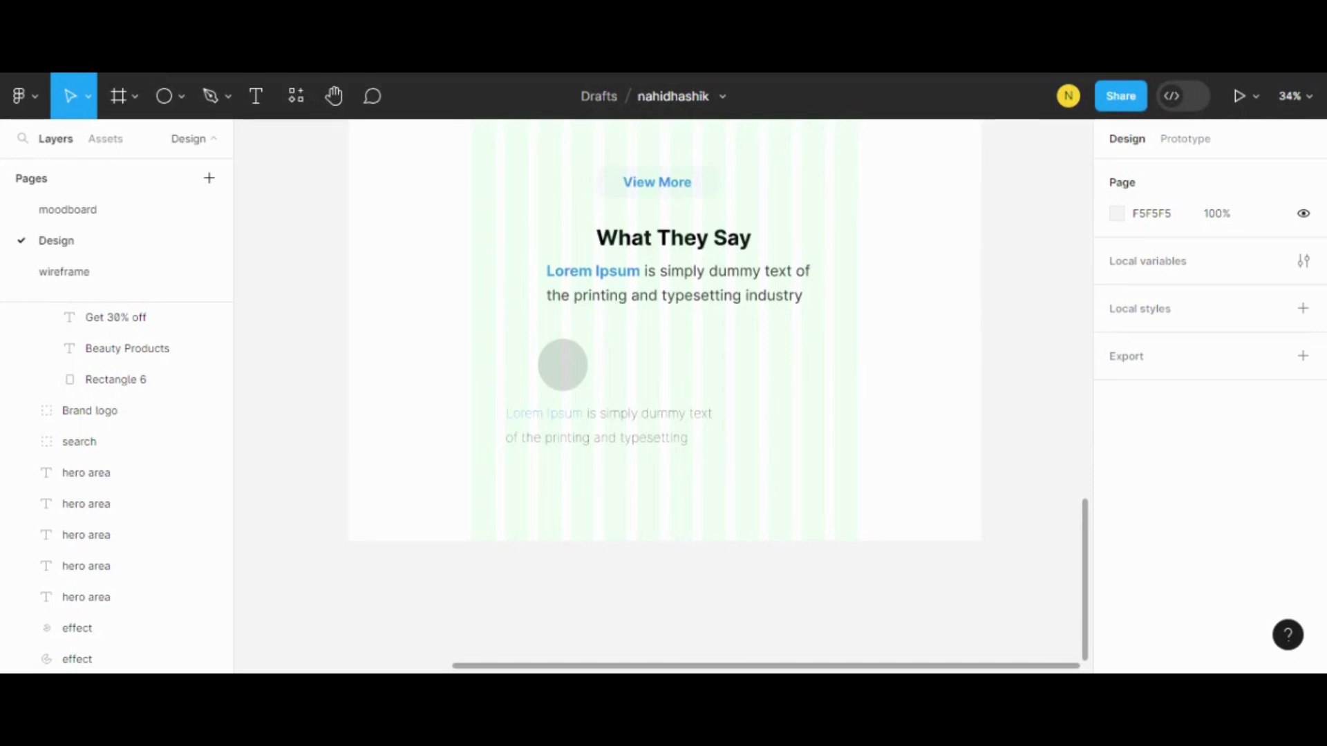
{"action": "left_click", "coordinate": [700, 439]}
{"action": "double_click", "coordinate": [698, 439]}
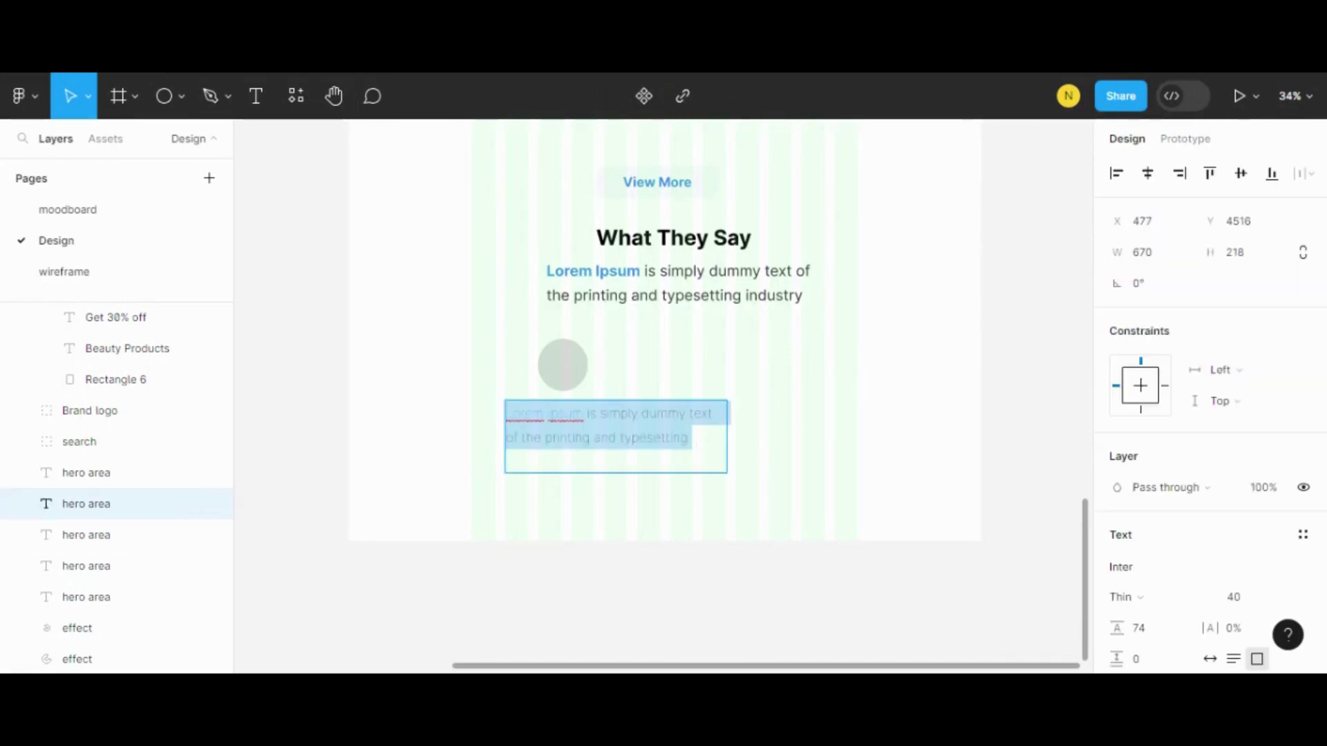
{"action": "left_click", "coordinate": [694, 438]}
{"action": "type", "text": "tex"}
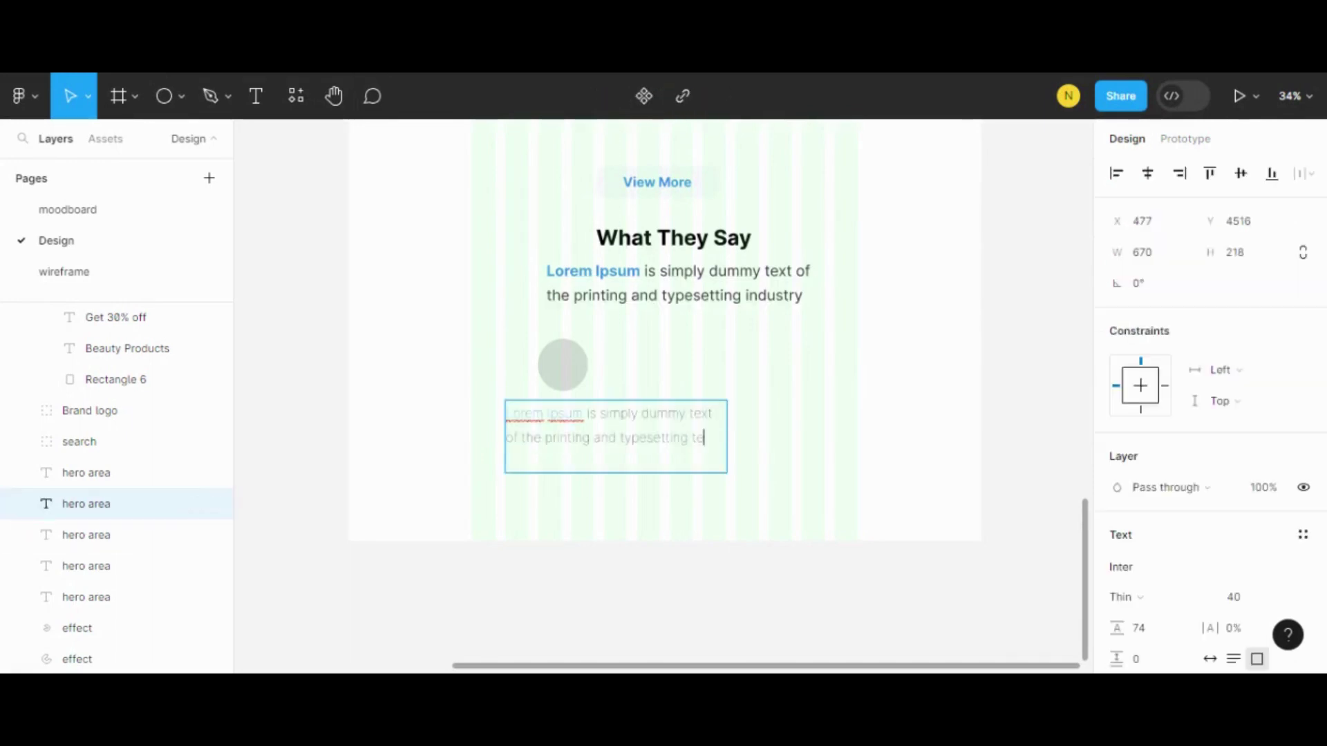
{"action": "type", "text": "t"}
{"action": "type", "text": "type"}
{"action": "type", "text": "settin"}
{"action": "type", "text": "g "}
{"action": "type", "text": "done"}
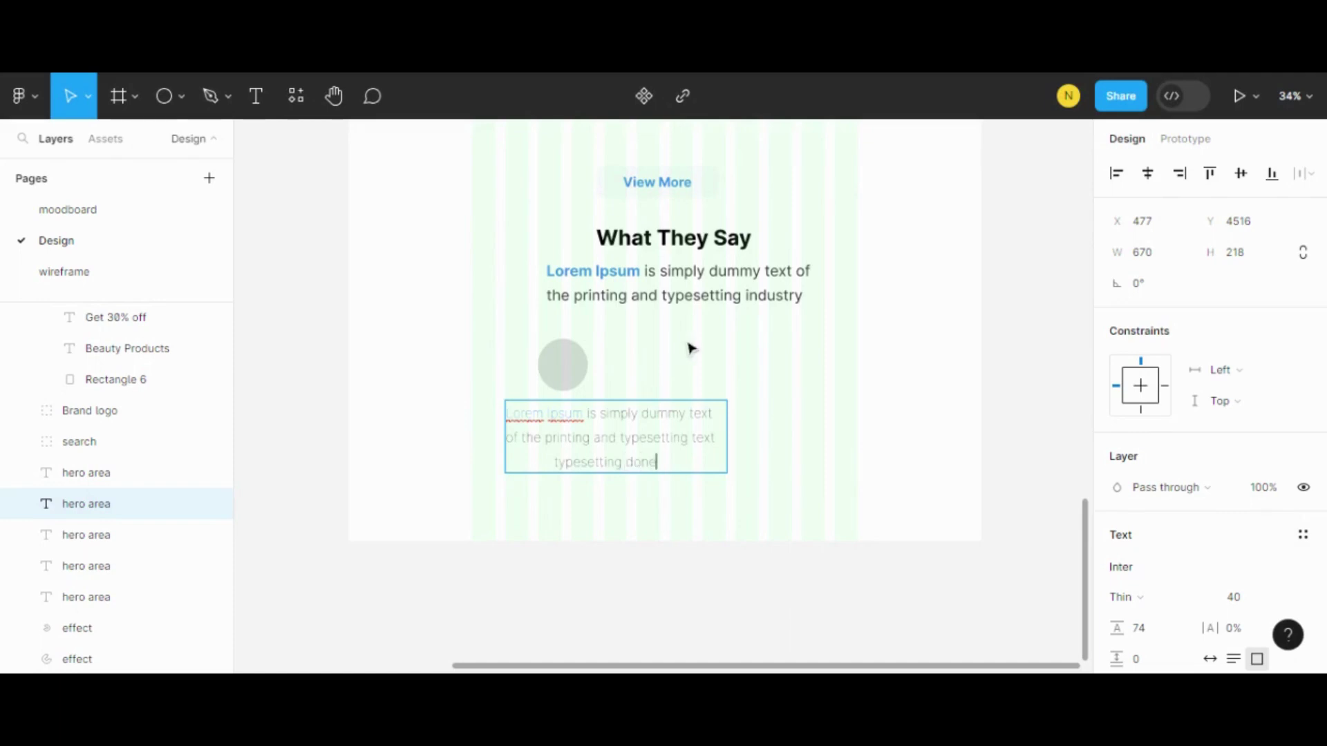
{"action": "key", "text": "Escape"}
{"action": "left_click", "coordinate": [788, 503]}
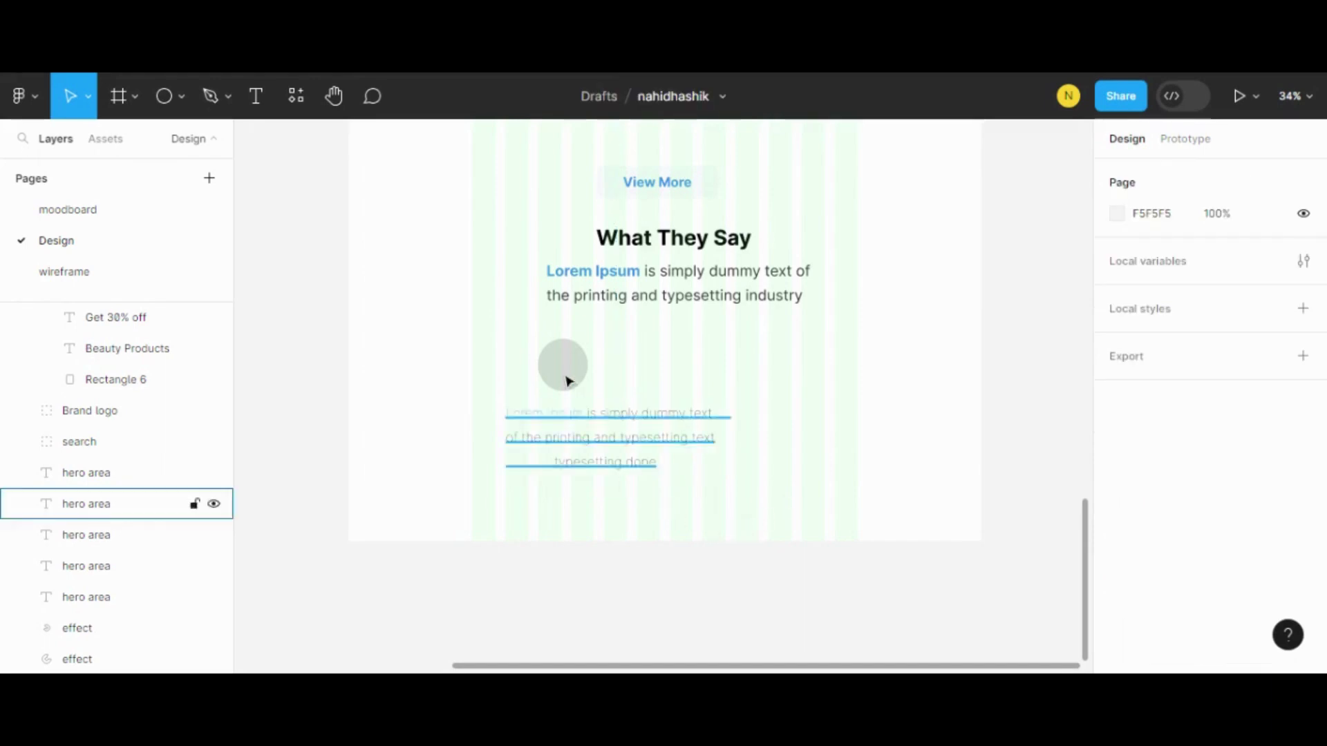
Centre the grey circle above the paragraph and set the paragraph to size 36
{"action": "mouse_move", "coordinate": [572, 365]}
{"action": "left_mouse_down"}
{"action": "mouse_move", "coordinate": [606, 372]}
{"action": "mouse_move", "coordinate": [612, 357]}
{"action": "left_mouse_up"}
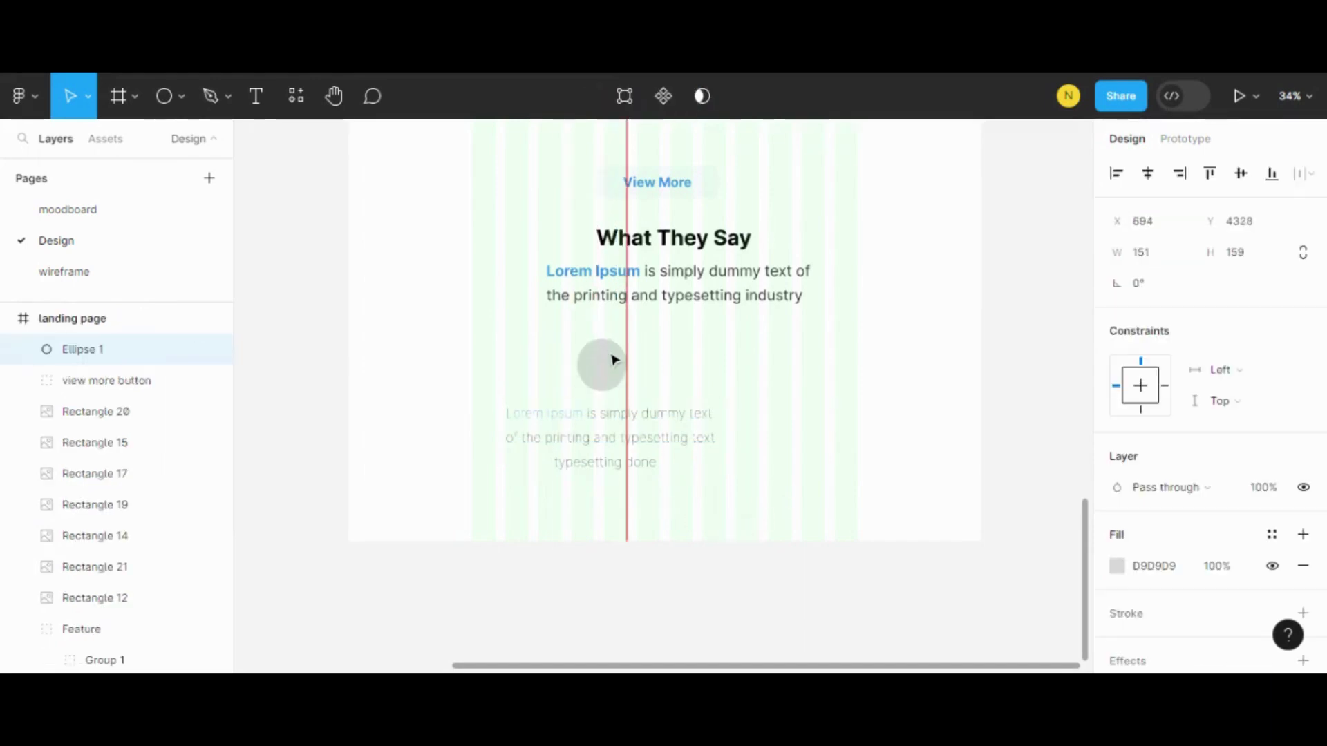
{"action": "left_click", "coordinate": [596, 429]}
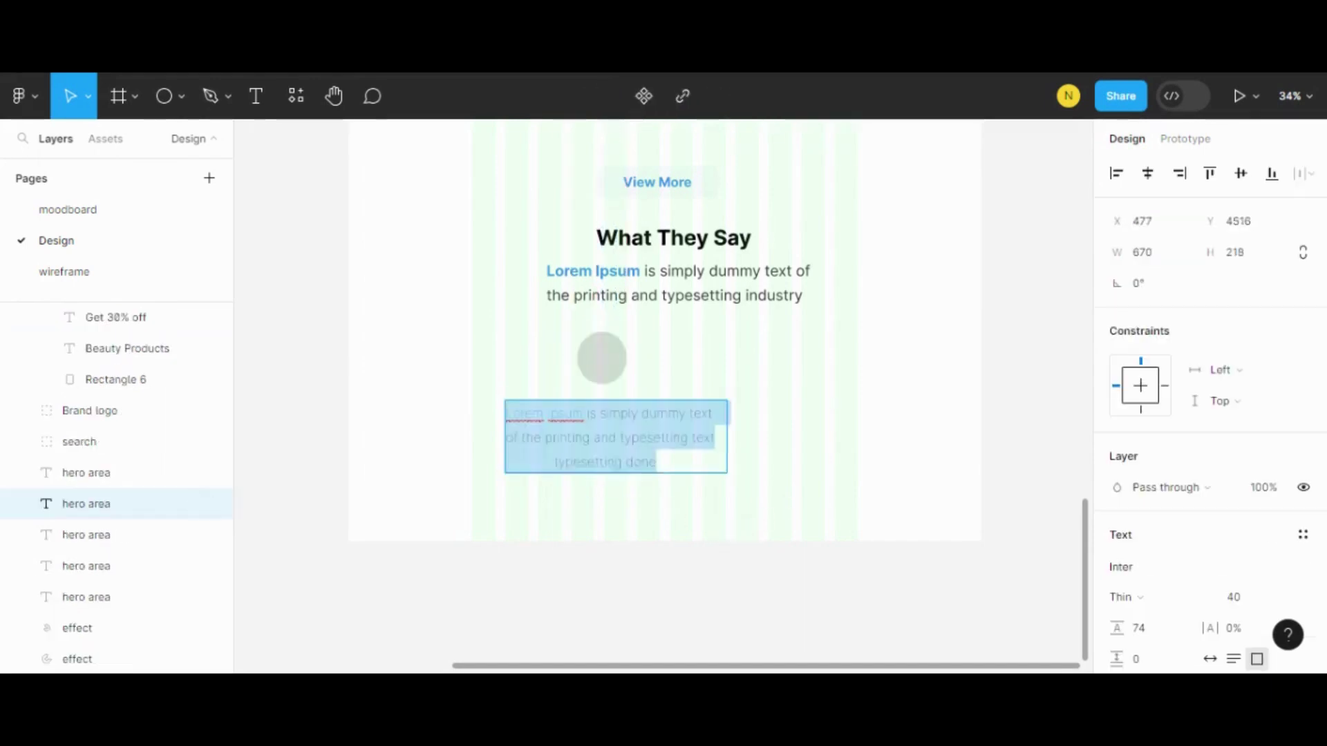
{"action": "mouse_move", "coordinate": [641, 472]}
{"action": "left_mouse_down"}
{"action": "mouse_move", "coordinate": [521, 403]}
{"action": "mouse_move", "coordinate": [717, 465]}
{"action": "left_mouse_up"}
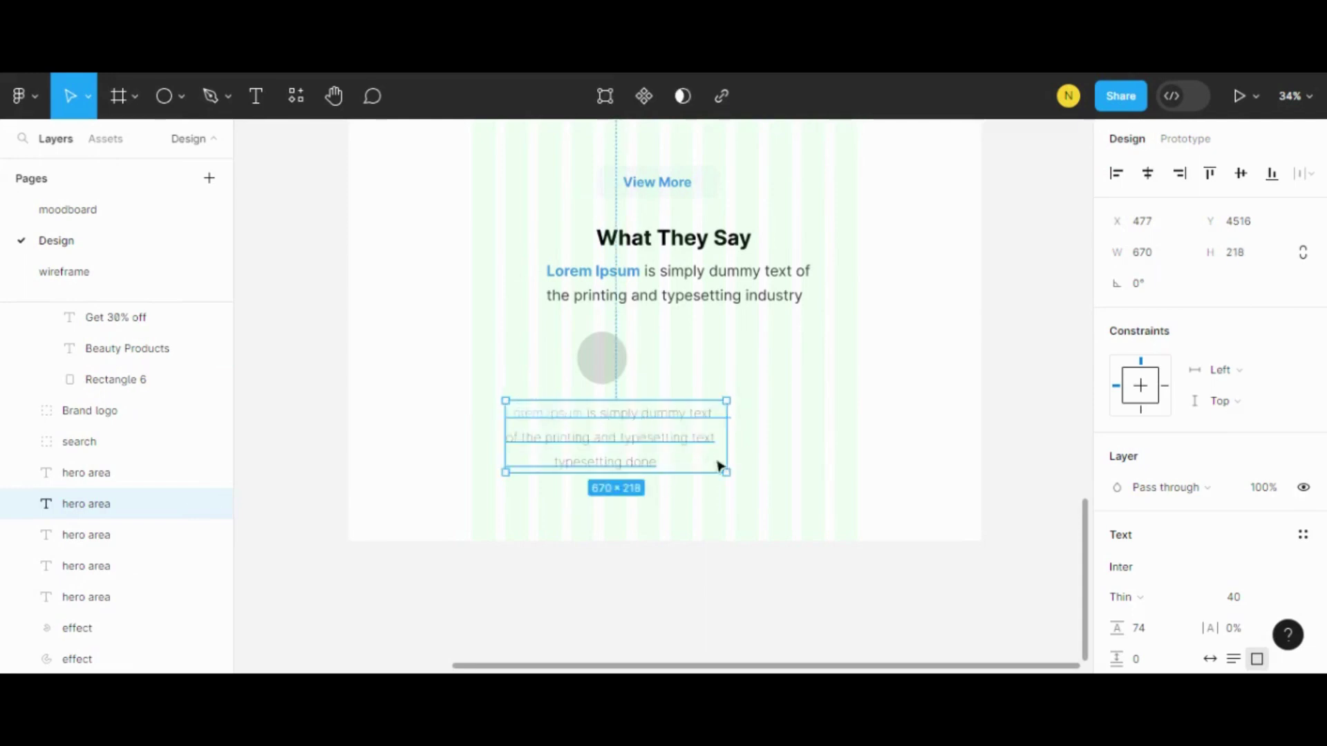
{"action": "left_click", "coordinate": [711, 504]}
{"action": "double_click", "coordinate": [646, 464]}
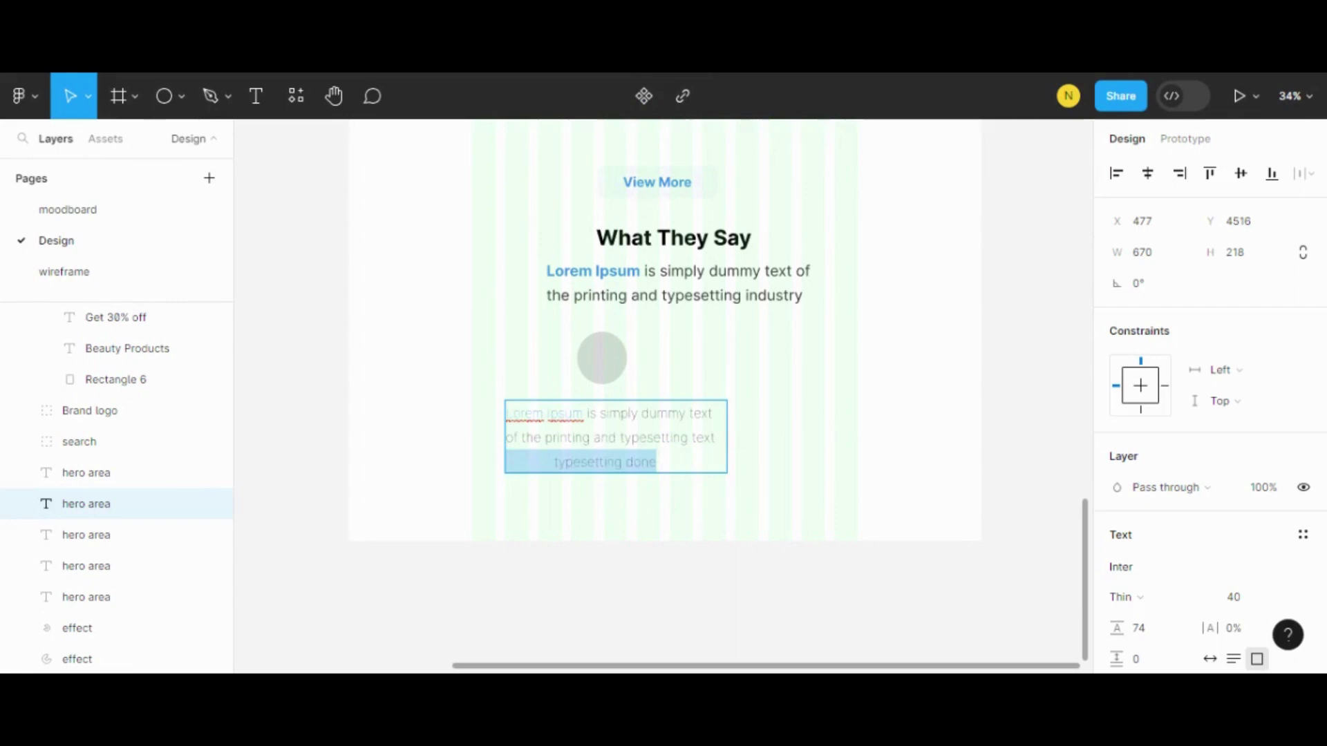
{"action": "double_click", "coordinate": [641, 462]}
{"action": "key", "text": "ctrl+a"}
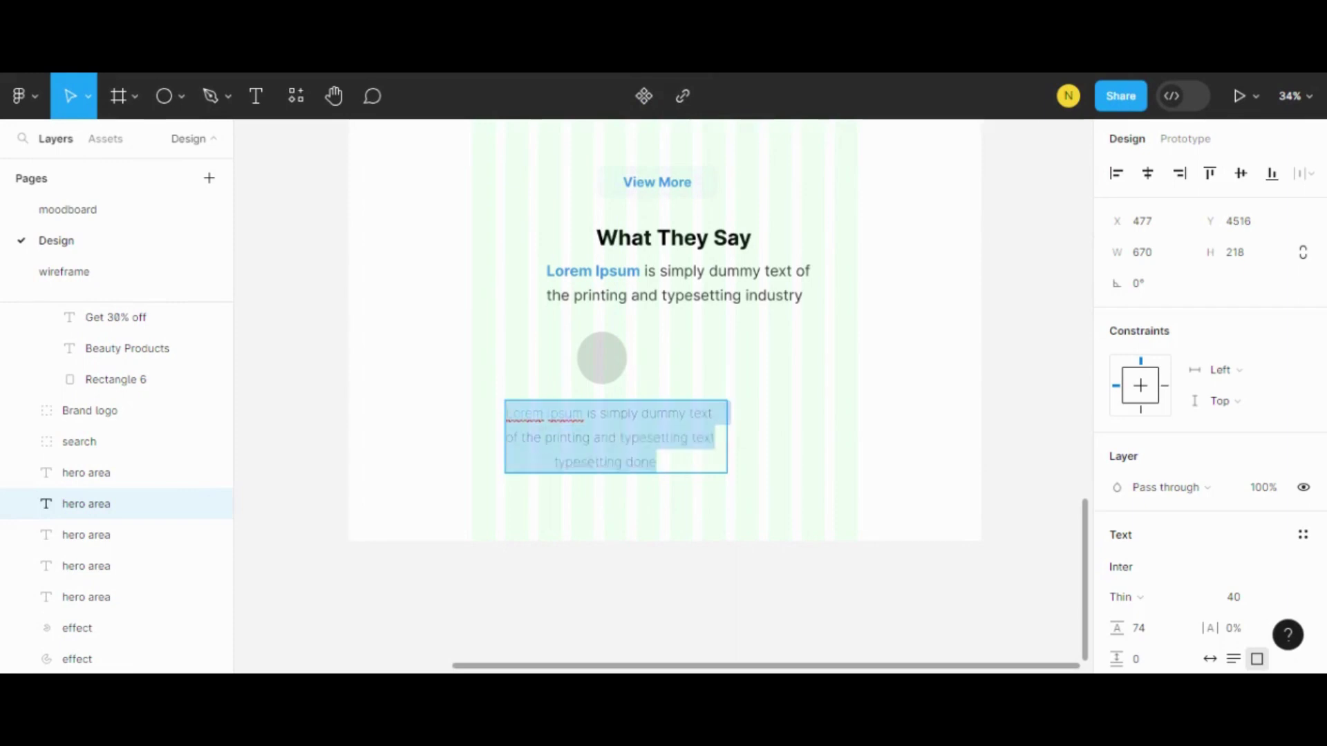
{"action": "left_click", "coordinate": [1277, 596]}
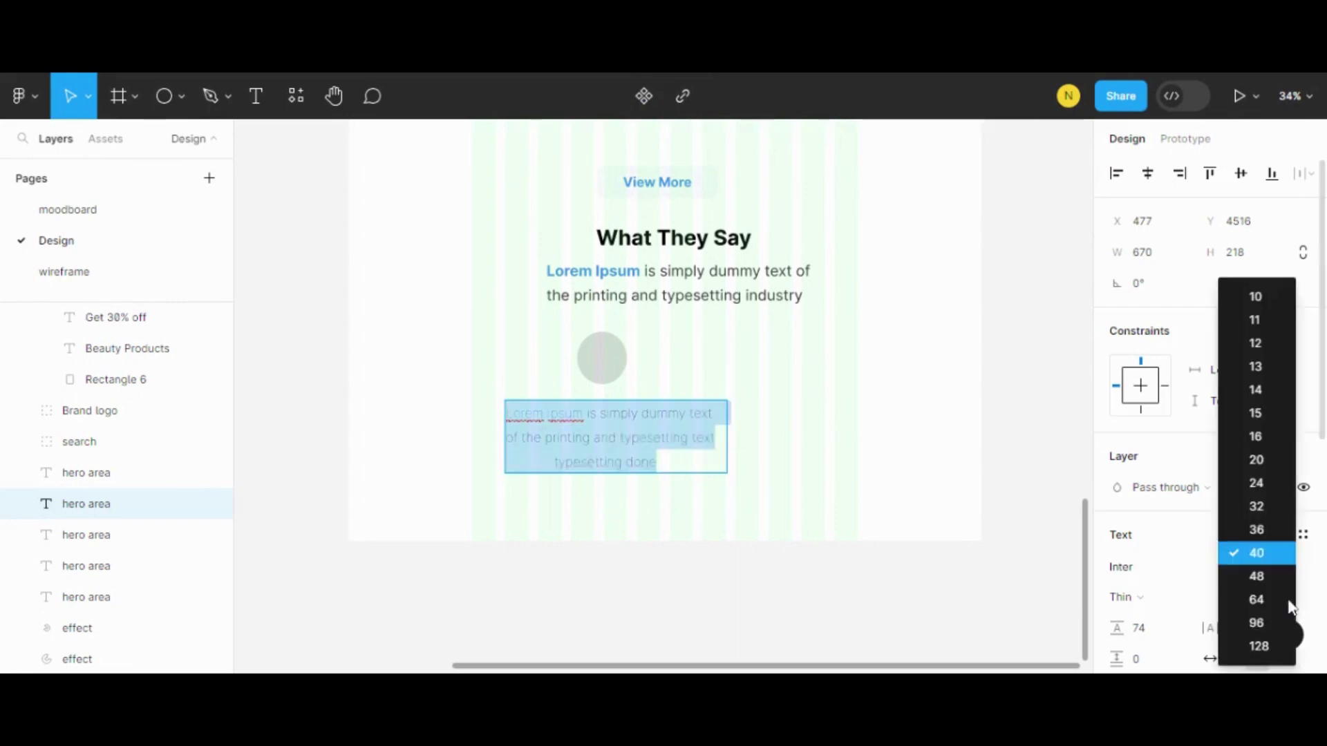
{"action": "left_click", "coordinate": [1256, 529]}
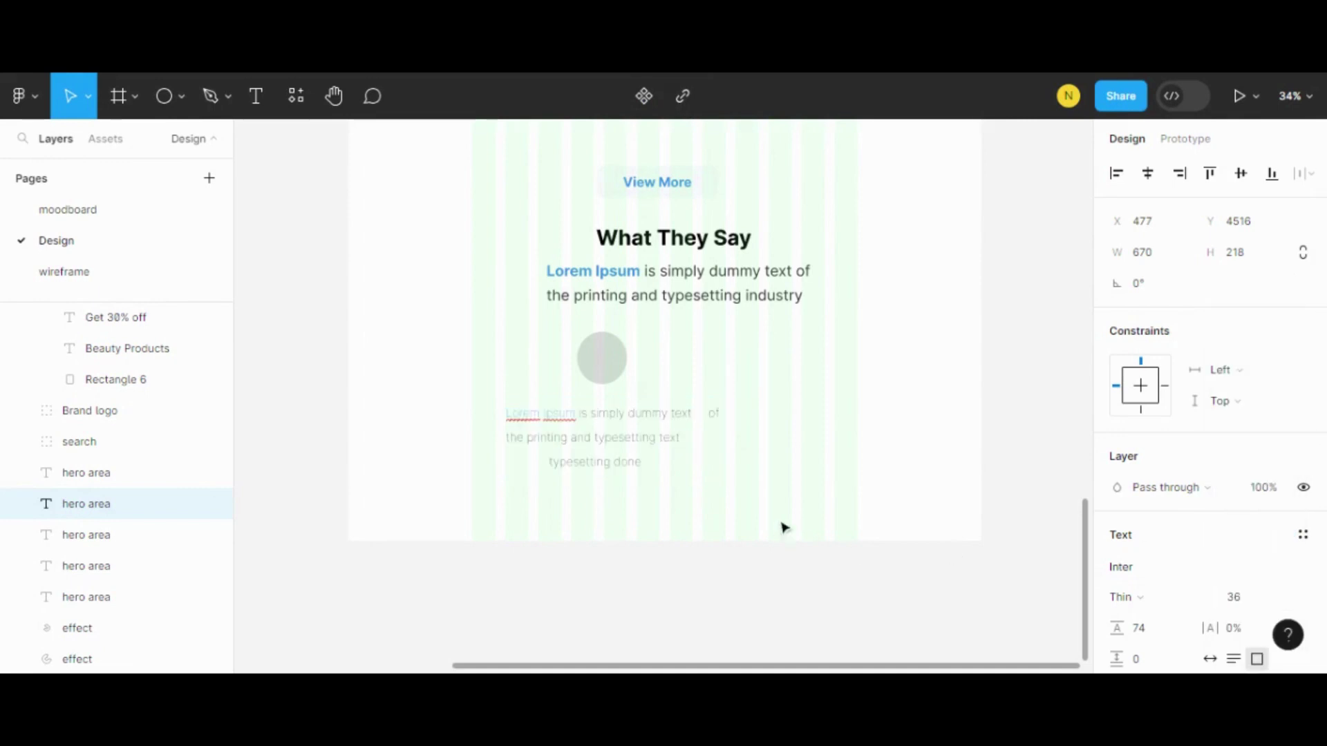
{"action": "key", "text": "Escape"}
Change the whole paragraph's font weight from Thin to Light
{"action": "double_click", "coordinate": [616, 450]}
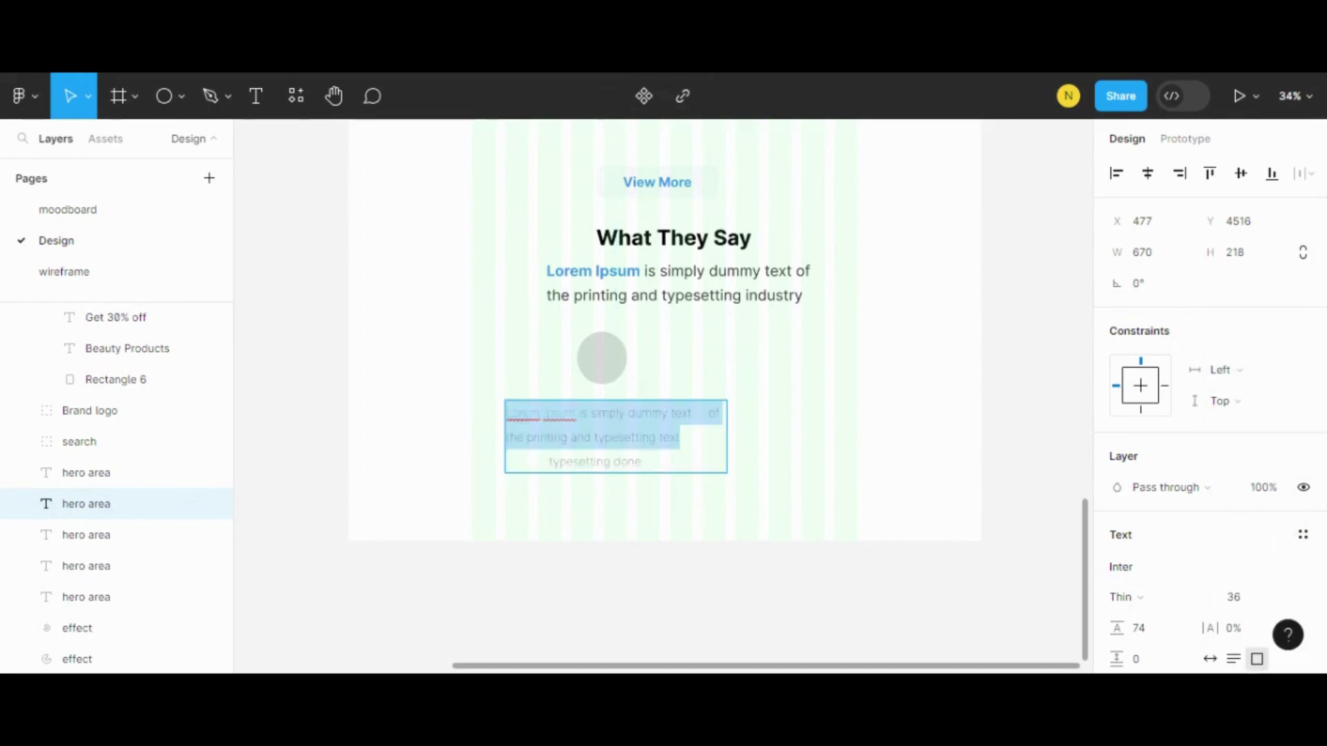
{"action": "double_click", "coordinate": [627, 461]}
{"action": "key", "text": "ctrl+a"}
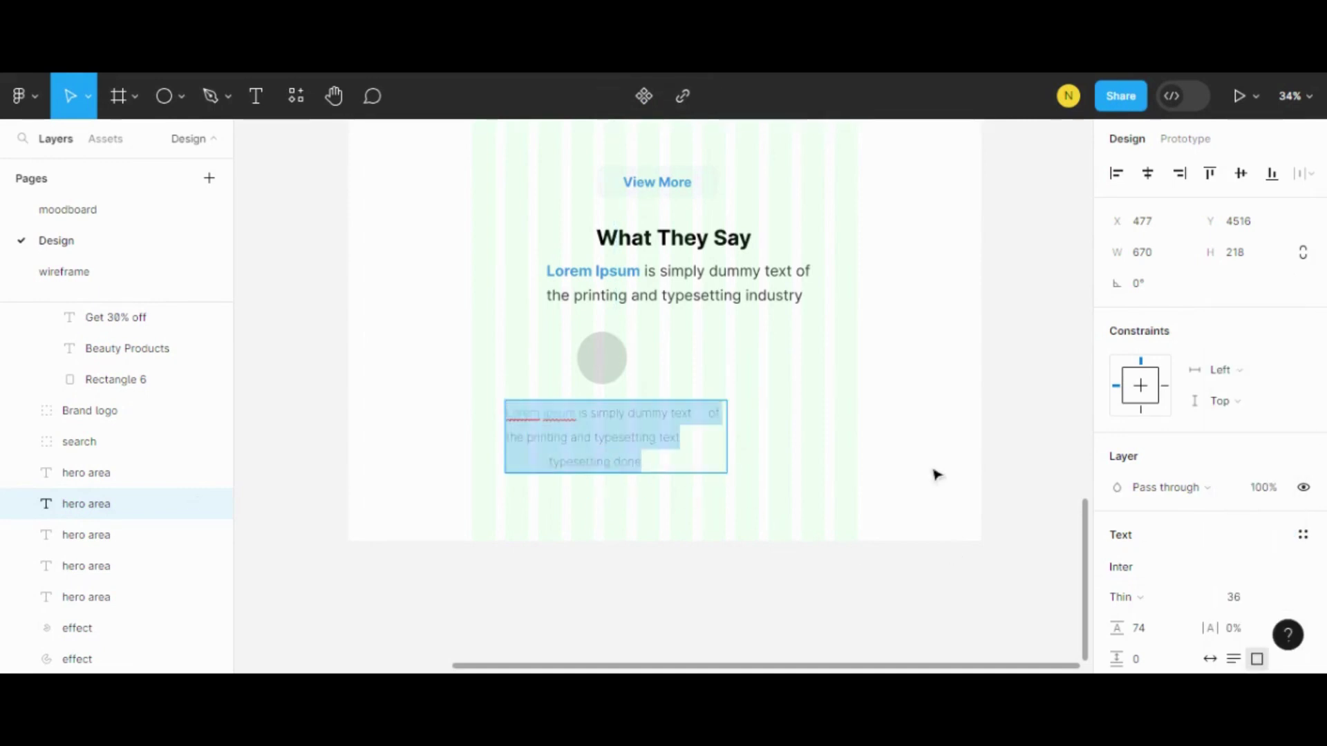
{"action": "left_click", "coordinate": [1125, 598]}
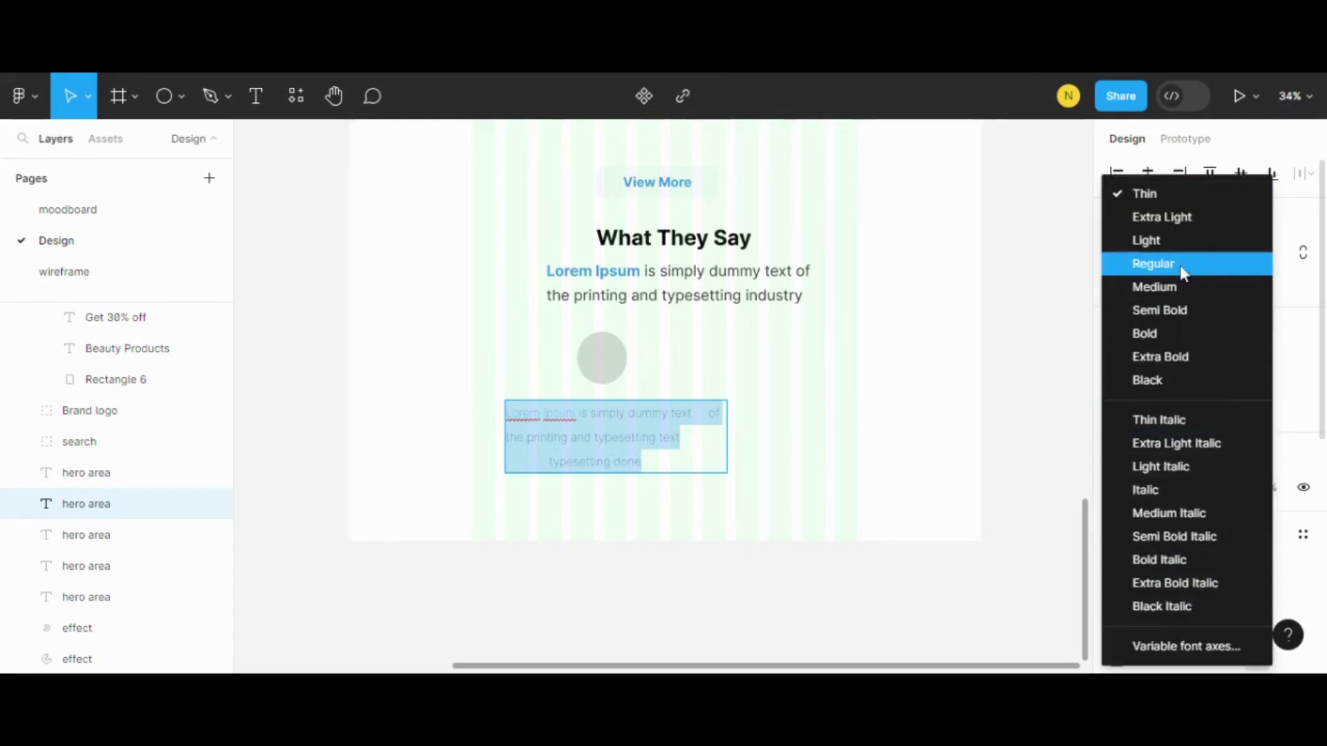
{"action": "left_click", "coordinate": [1147, 240]}
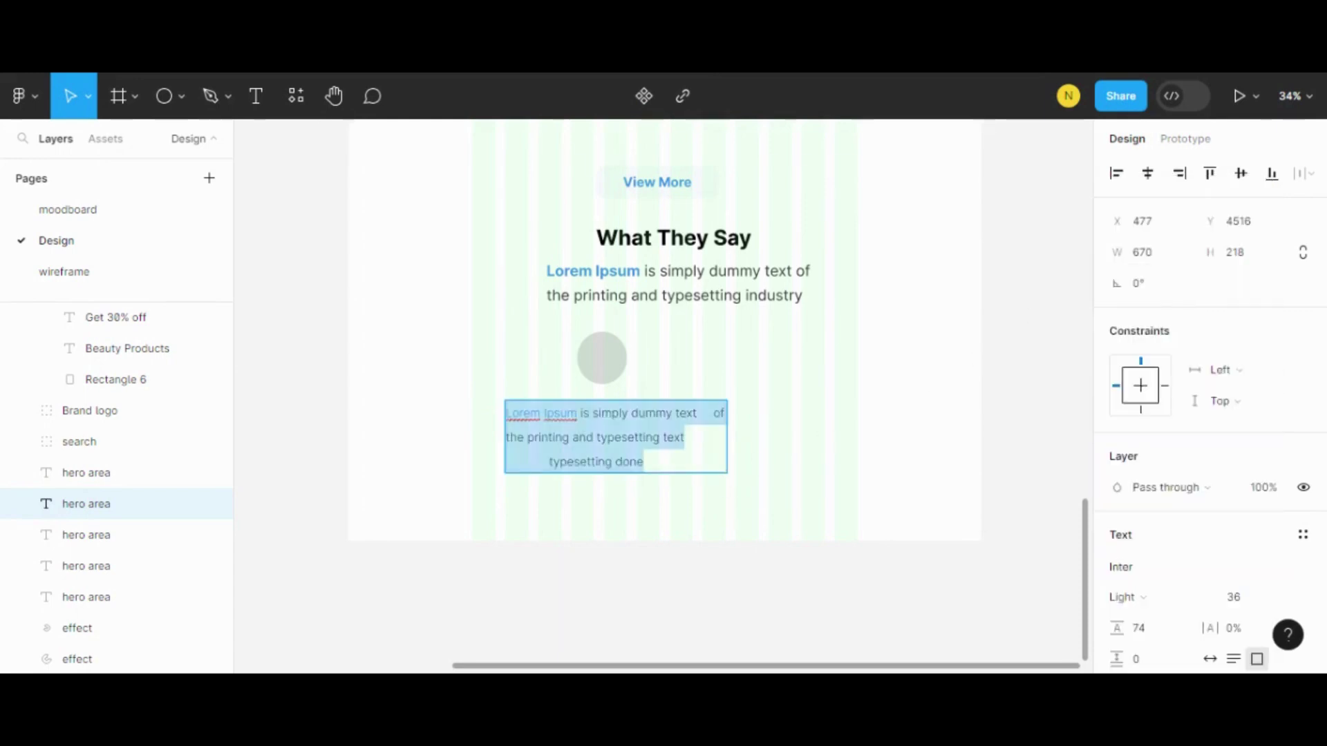
Recolour the opening words 'Lorem Ipsum' in the quote to black (000000)
{"action": "double_click", "coordinate": [560, 414]}
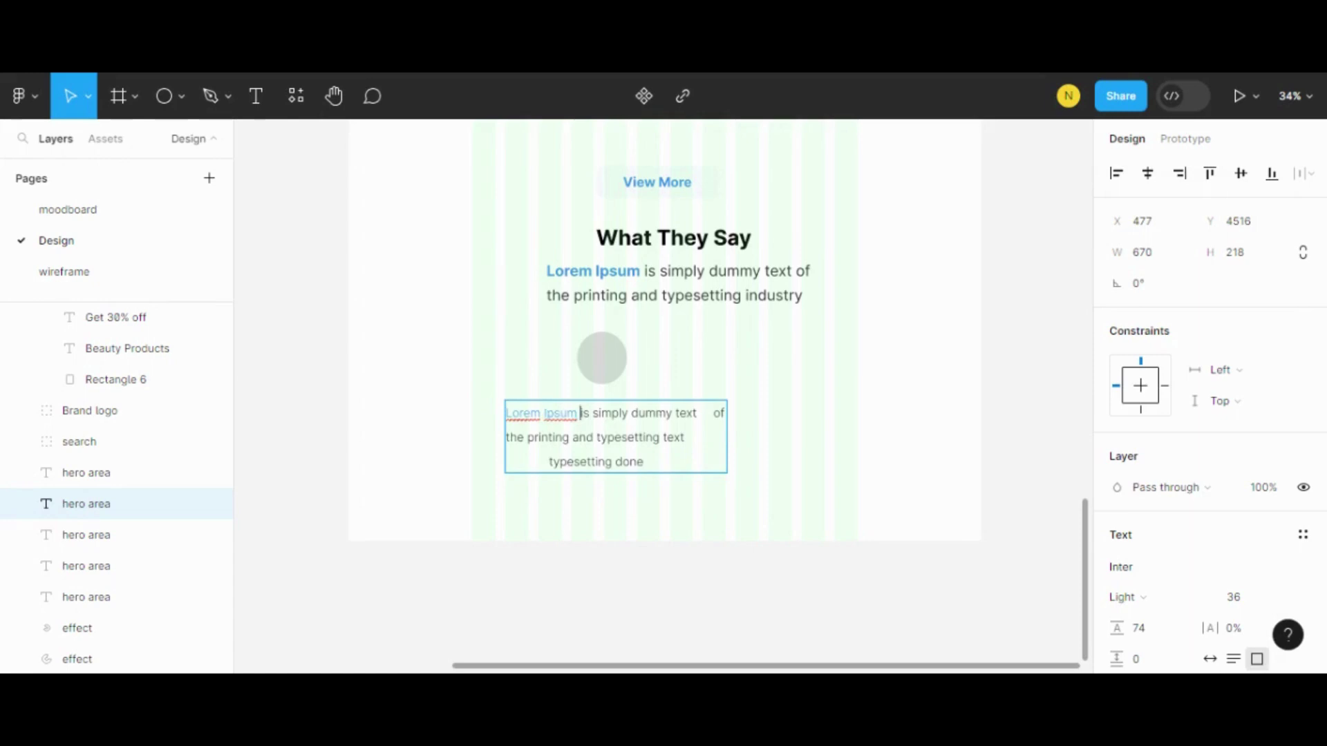
{"action": "left_click_drag", "start_coordinate": [577, 413], "coordinate": [506, 413]}
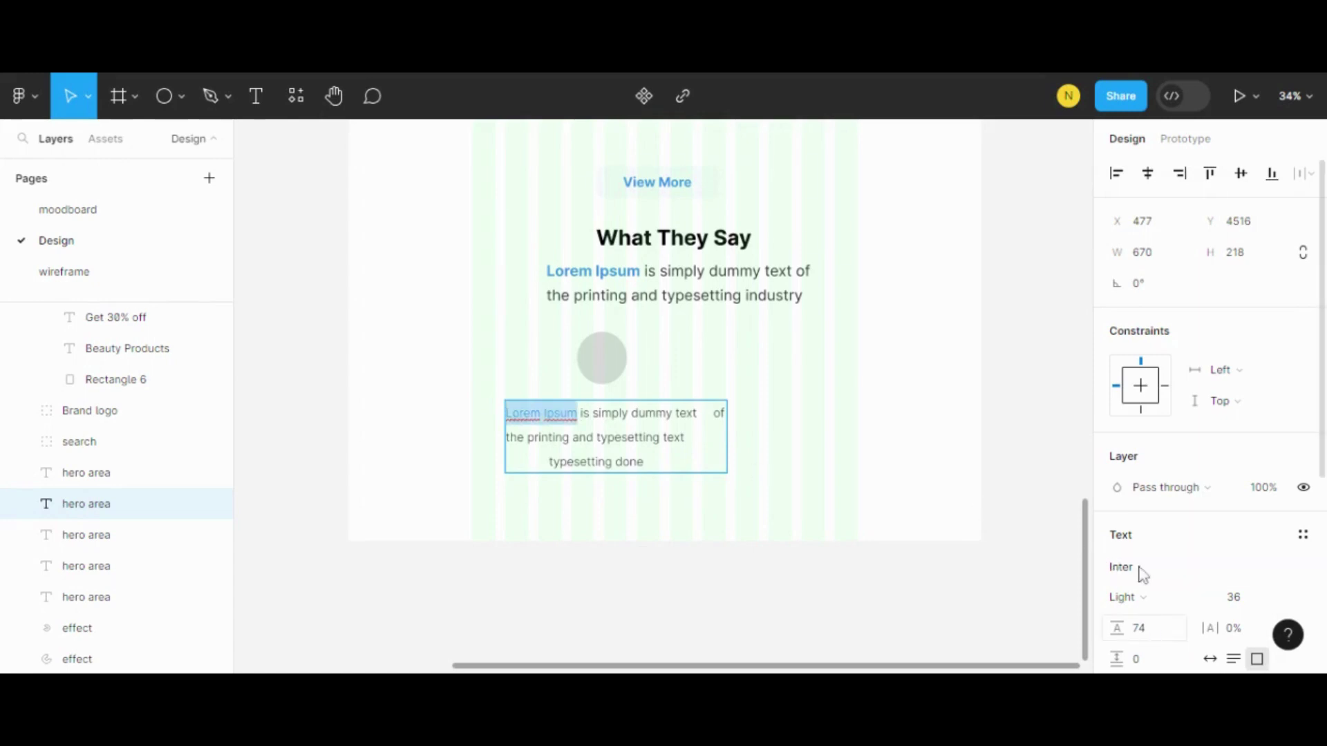
{"action": "scroll", "coordinate": [1183, 478], "scroll_direction": "down", "scroll_amount": 1}
{"action": "scroll", "coordinate": [1161, 504], "scroll_direction": "down", "scroll_amount": 4}
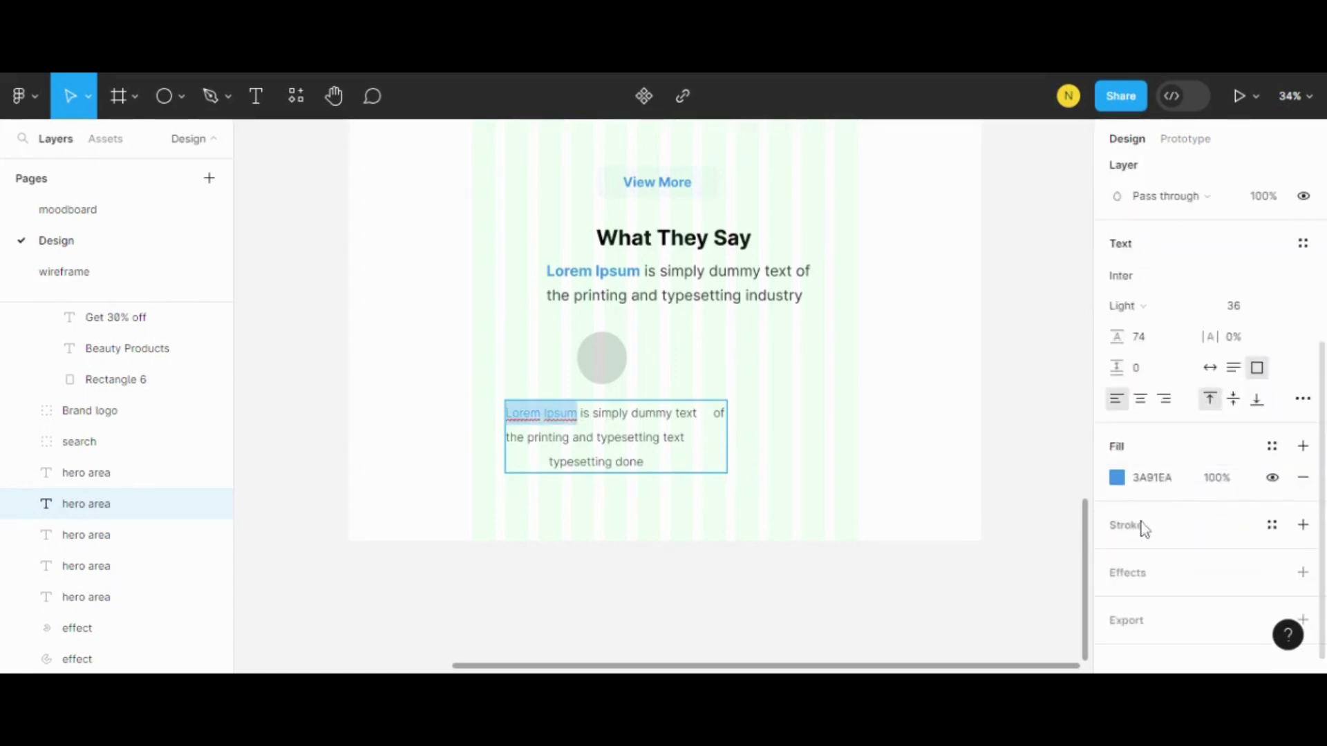
{"action": "left_click", "coordinate": [1117, 477]}
{"action": "left_click", "coordinate": [930, 595]}
{"action": "key", "text": "Escape"}
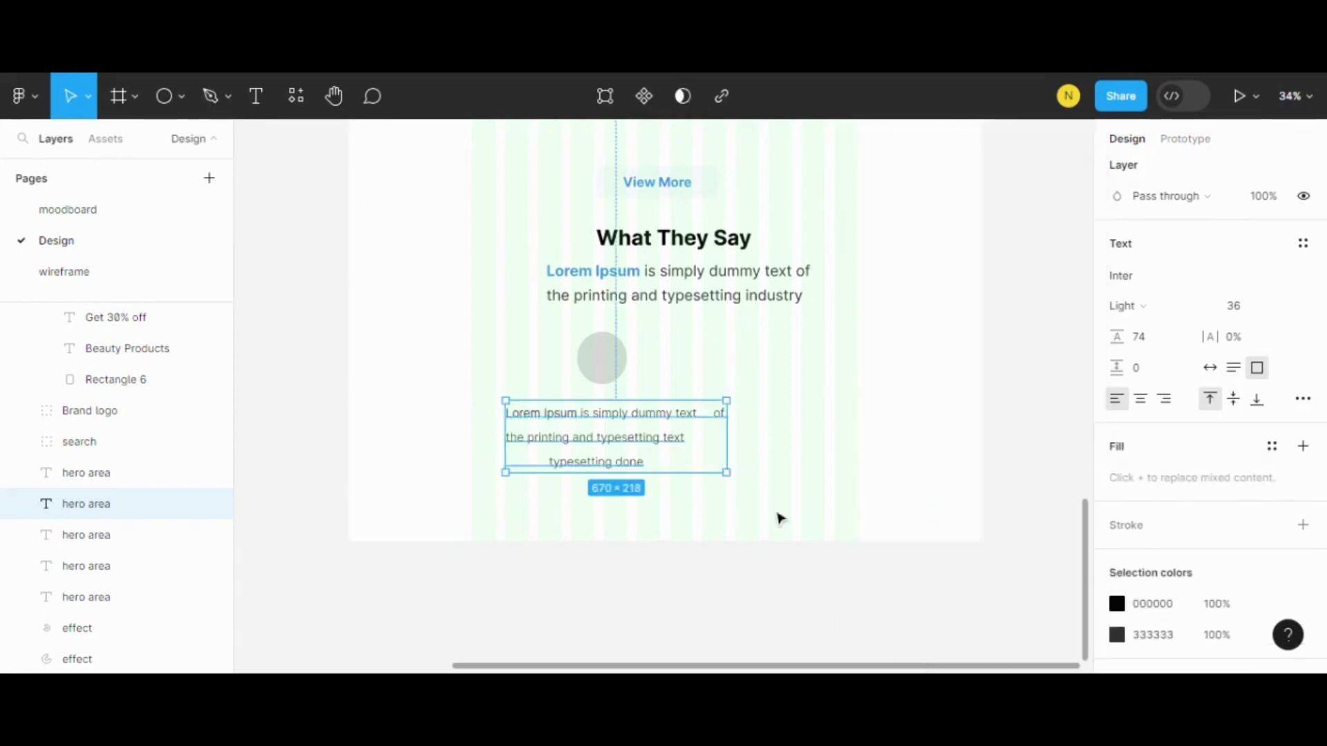
Select the landing page frame and hide its 12-column layout grid
{"action": "left_click", "coordinate": [836, 511]}
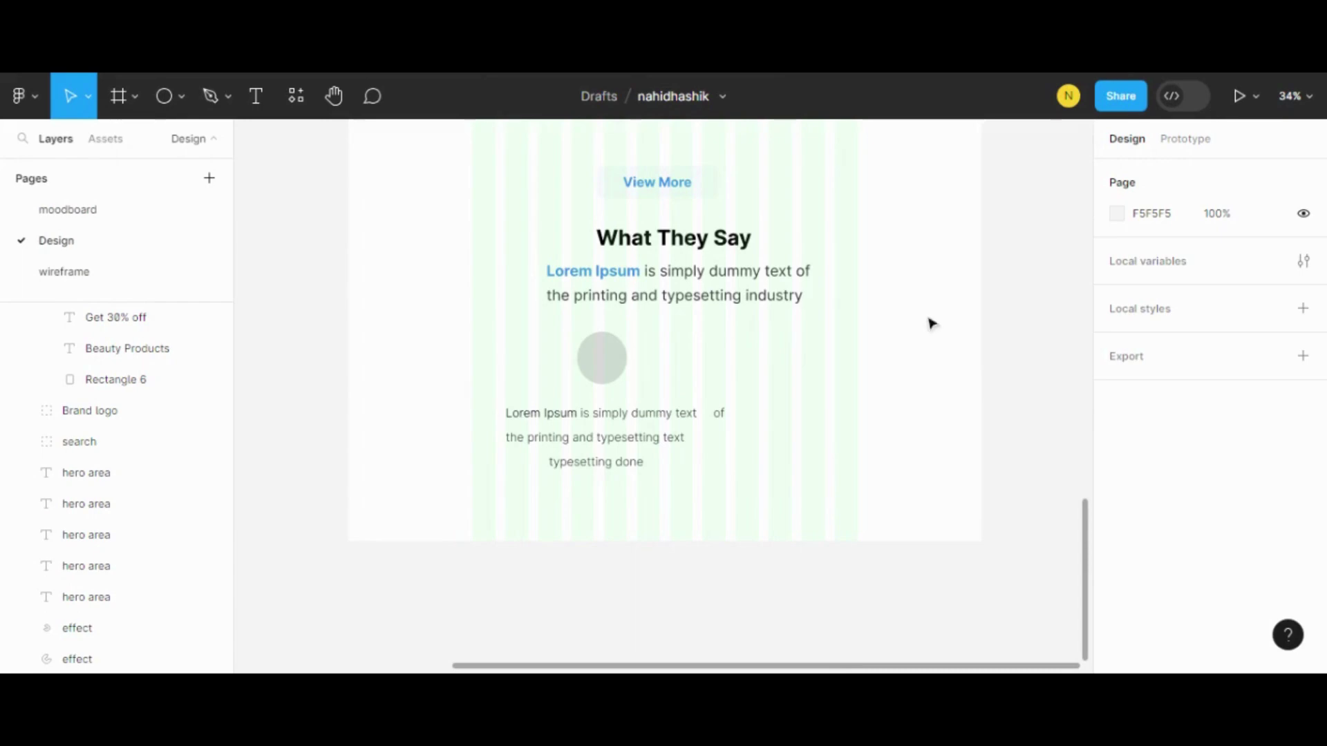
{"action": "scroll", "coordinate": [951, 376], "scroll_direction": "up", "scroll_amount": 10}
{"action": "scroll", "coordinate": [953, 376], "scroll_direction": "up", "scroll_amount": 10}
{"action": "scroll", "coordinate": [951, 376], "scroll_direction": "up", "scroll_amount": 5}
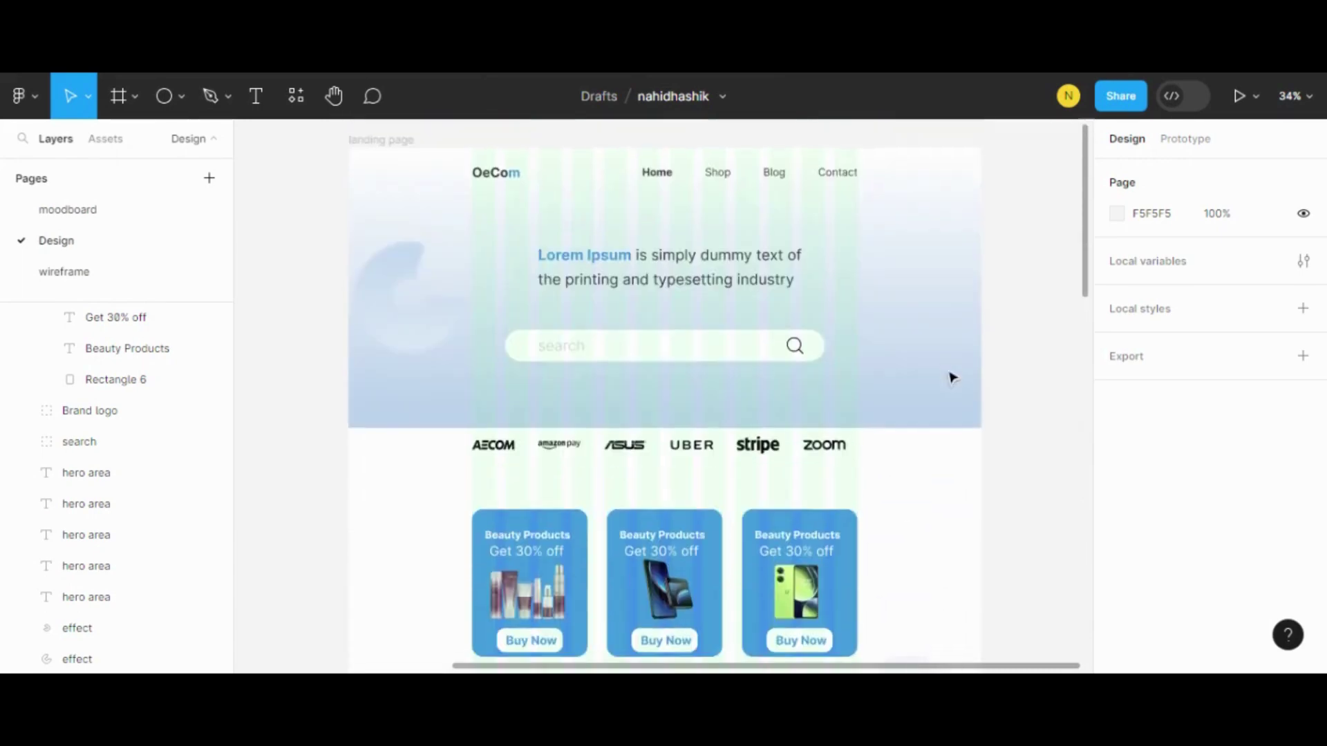
{"action": "left_click", "coordinate": [384, 148]}
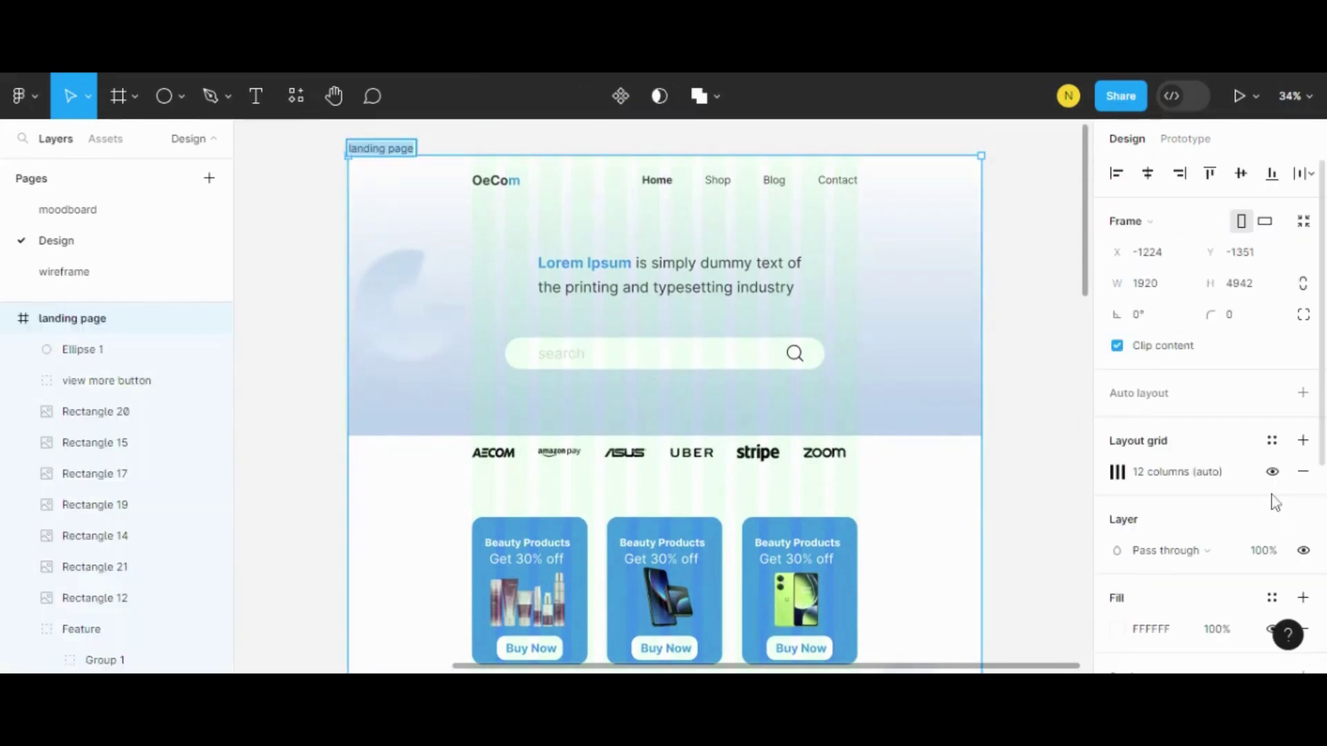
{"action": "left_click", "coordinate": [1272, 472]}
Scroll back down to the testimonials and select, then deselect, the grey avatar circle
{"action": "scroll", "coordinate": [1028, 512], "scroll_direction": "down", "scroll_amount": 1}
{"action": "scroll", "coordinate": [1030, 513], "scroll_direction": "down", "scroll_amount": 6}
{"action": "scroll", "coordinate": [1030, 514], "scroll_direction": "down", "scroll_amount": 3}
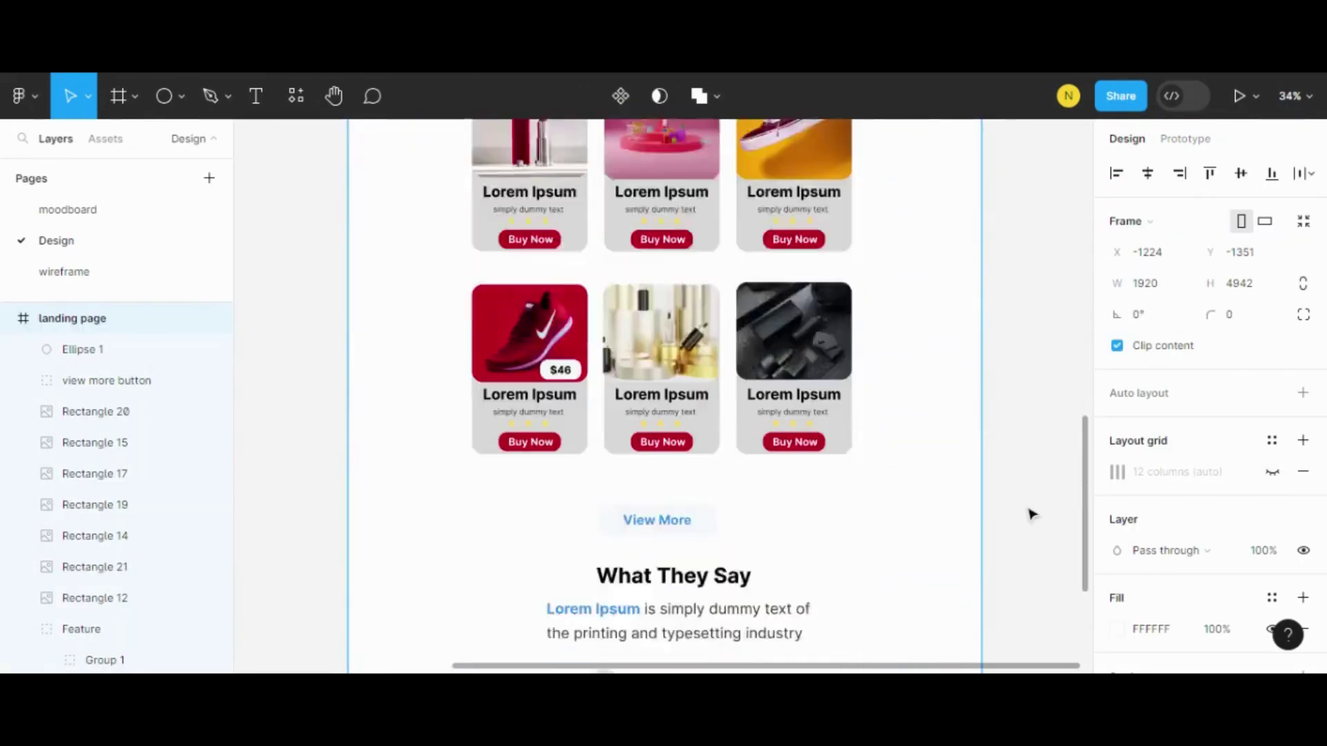
{"action": "scroll", "coordinate": [1030, 514], "scroll_direction": "down", "scroll_amount": 2}
{"action": "scroll", "coordinate": [1030, 513], "scroll_direction": "down", "scroll_amount": 3}
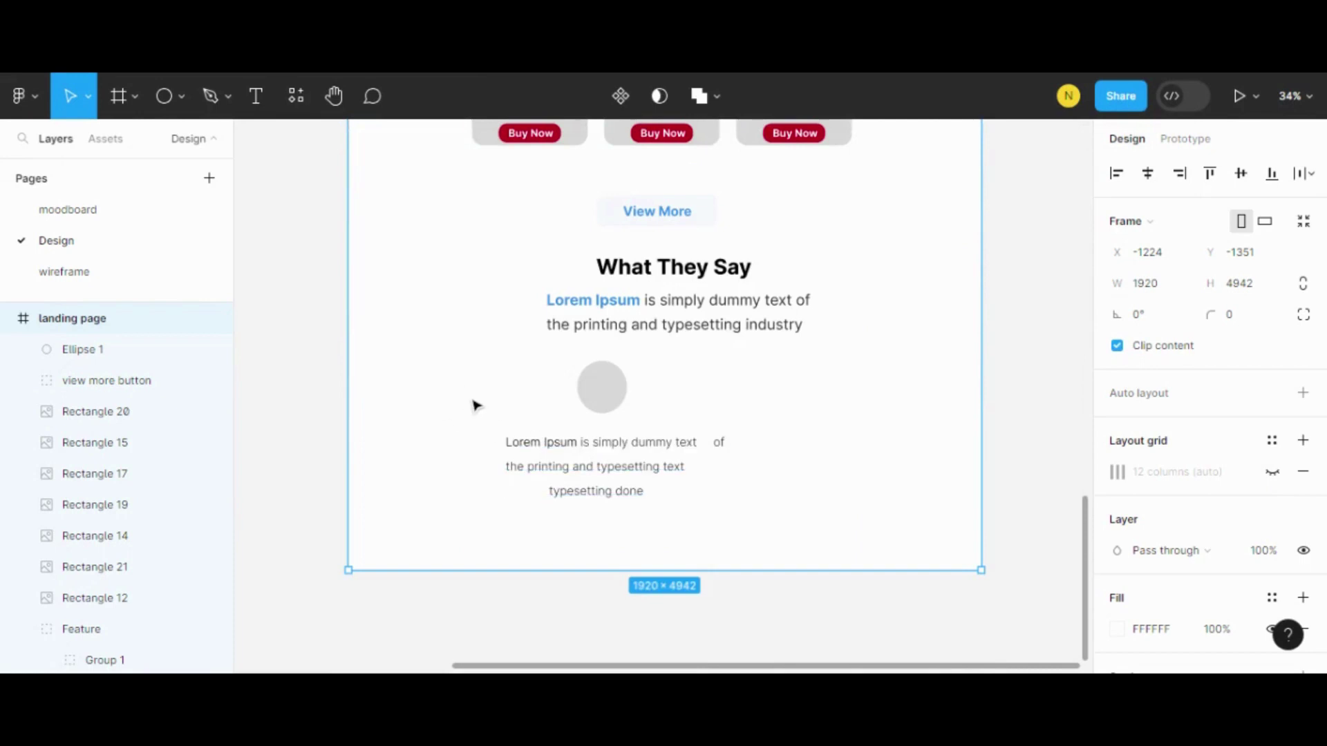
{"action": "mouse_move", "coordinate": [516, 495]}
{"action": "left_mouse_down"}
{"action": "mouse_move", "coordinate": [578, 512]}
{"action": "mouse_move", "coordinate": [492, 417]}
{"action": "left_mouse_up"}
{"action": "left_click", "coordinate": [509, 416]}
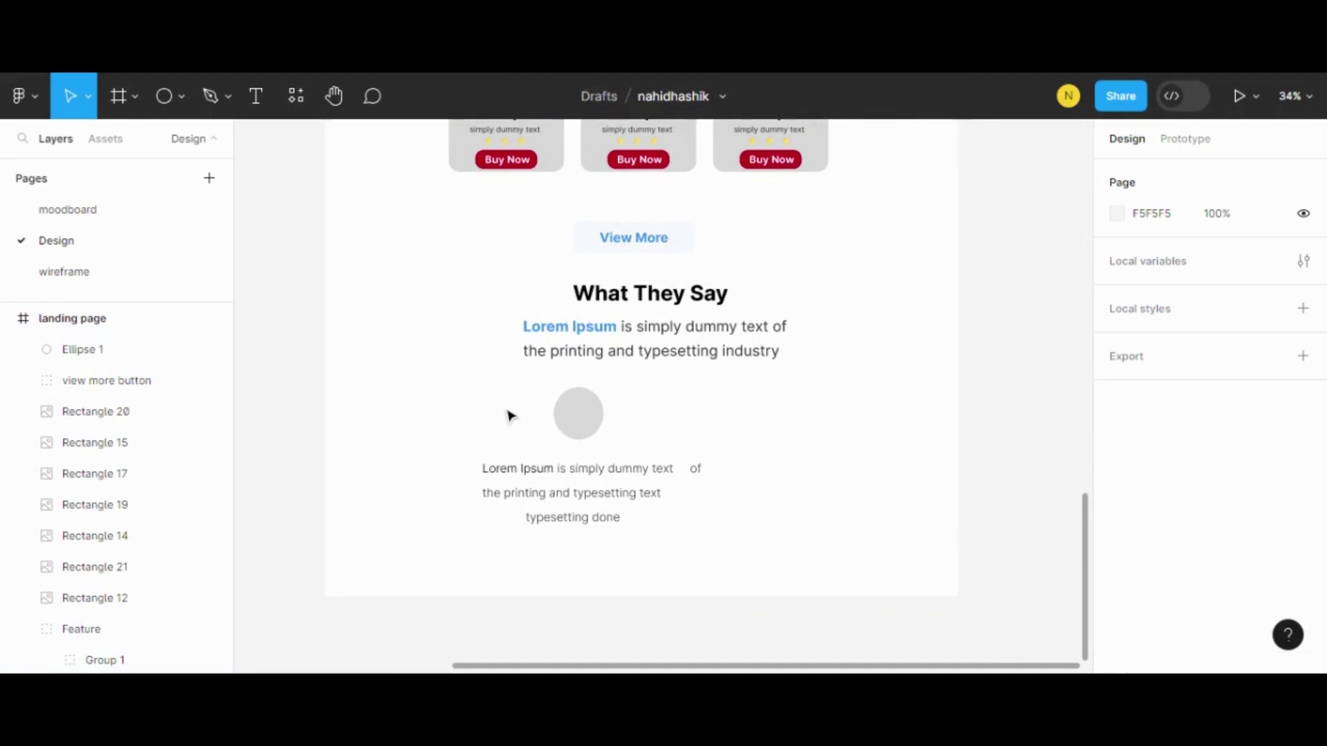
{"action": "left_click", "coordinate": [570, 425]}
{"action": "left_click", "coordinate": [489, 431]}
Remove the quote's stray spaces before 'of' and break a new line before 'the'
{"action": "left_click", "coordinate": [681, 478]}
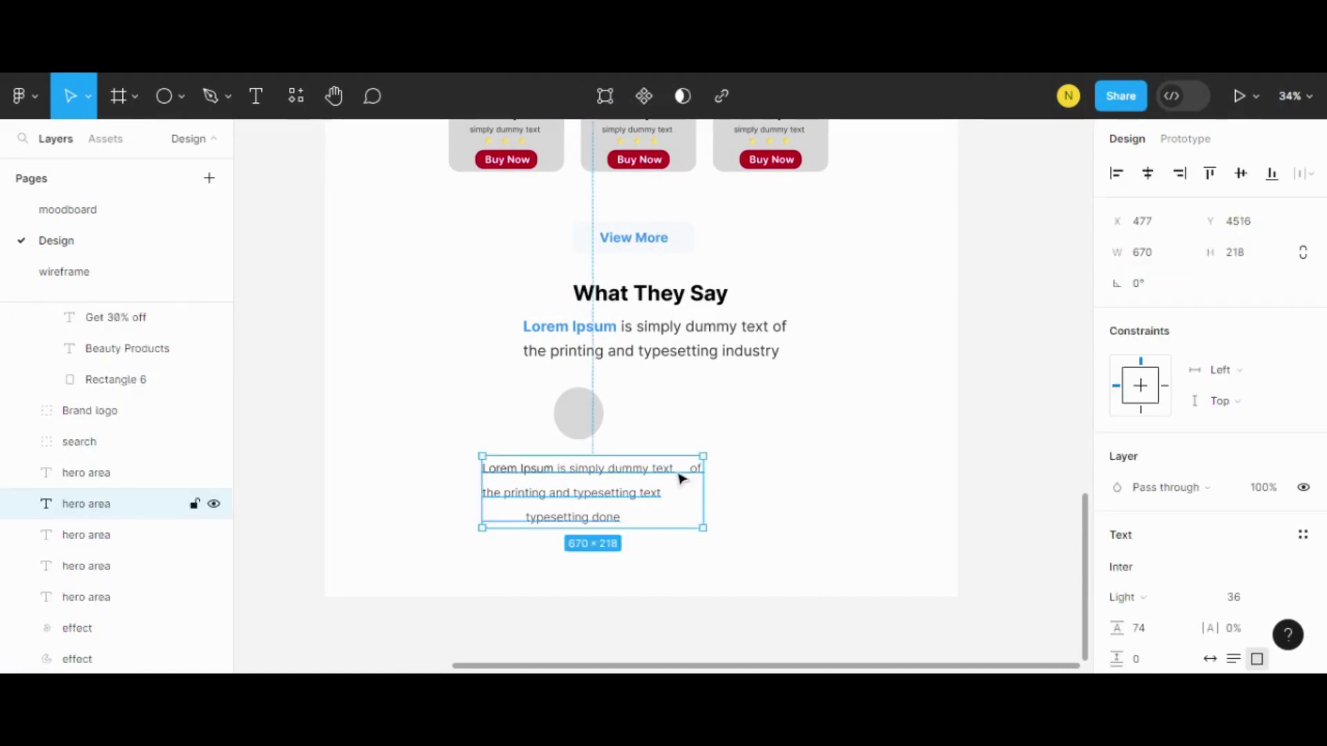
{"action": "double_click", "coordinate": [695, 468]}
{"action": "left_click", "coordinate": [690, 469]}
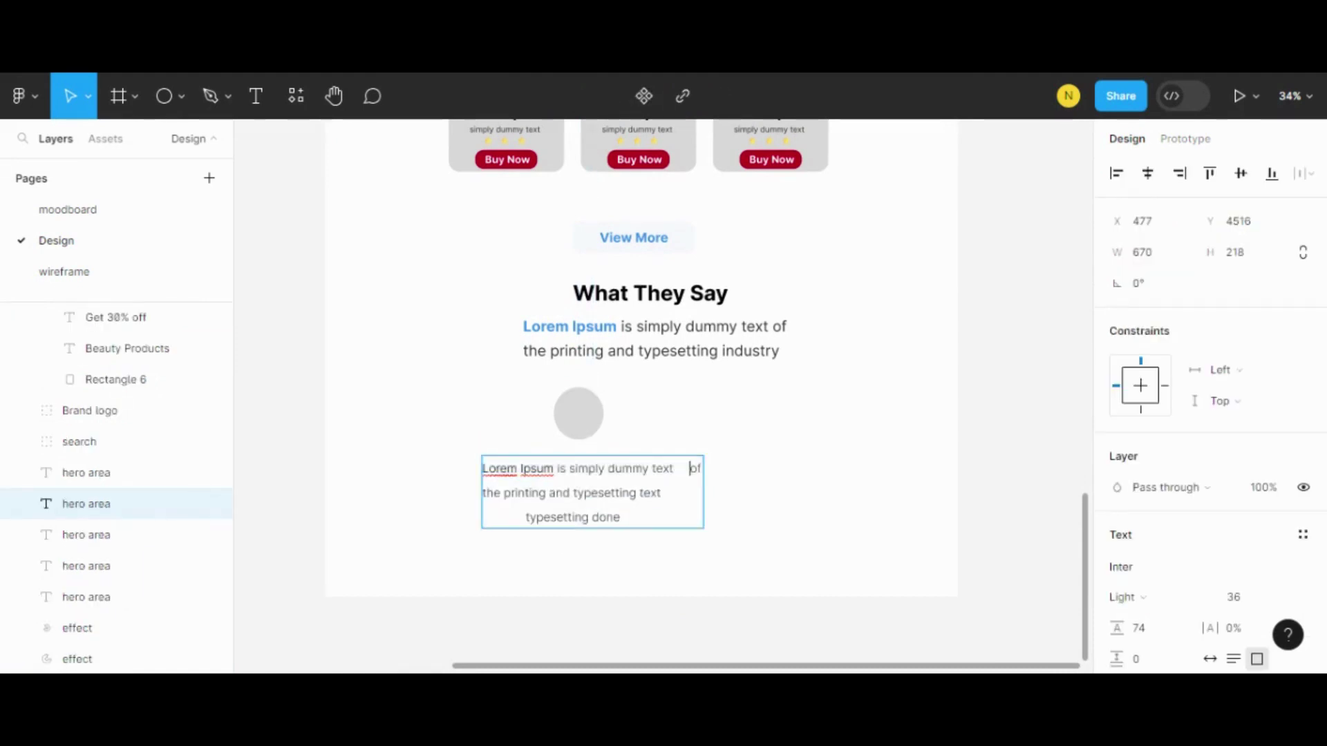
{"action": "key", "text": "BackSpace"}
{"action": "key", "text": "BackSpace"}
{"action": "key", "text": "BackSpace"}
{"action": "key", "text": "BackSpace"}
{"action": "key", "text": "BackSpace"}
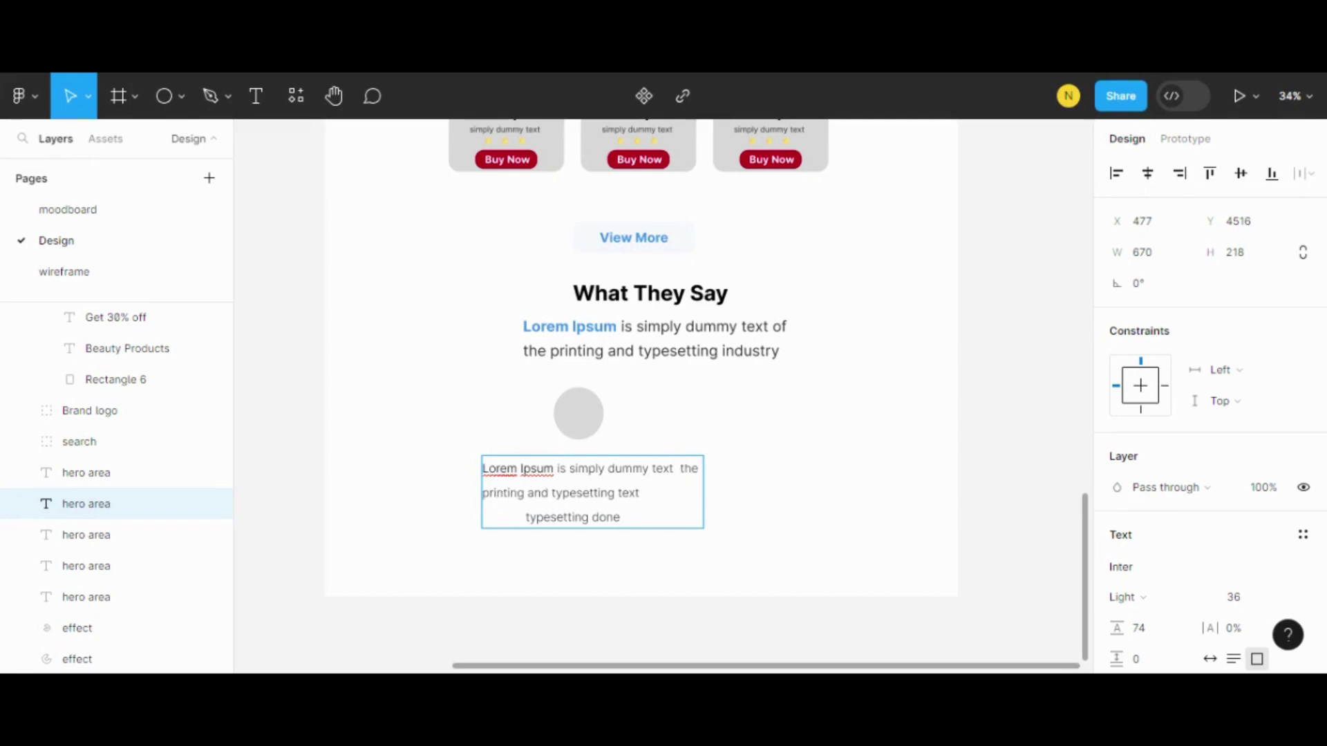
{"action": "key", "text": "BackSpace"}
{"action": "key", "text": "Return"}
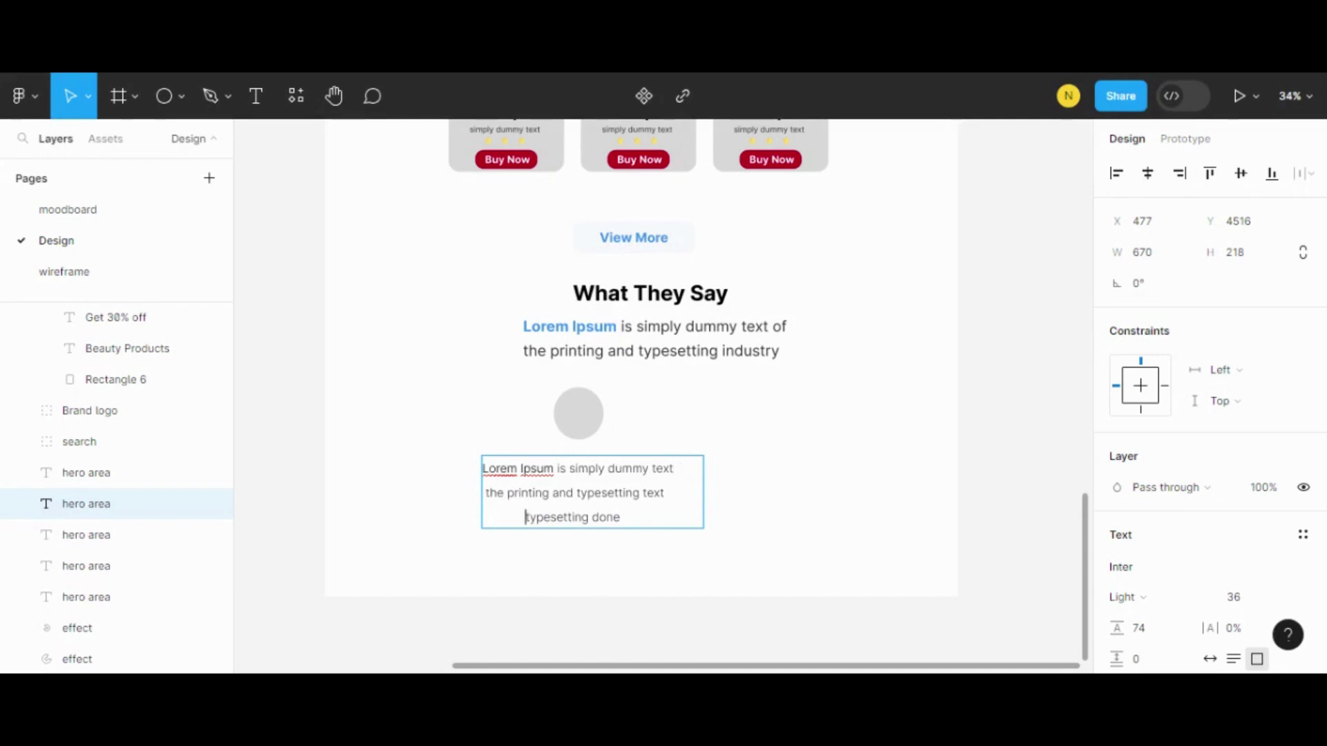
{"action": "key", "text": "Escape"}
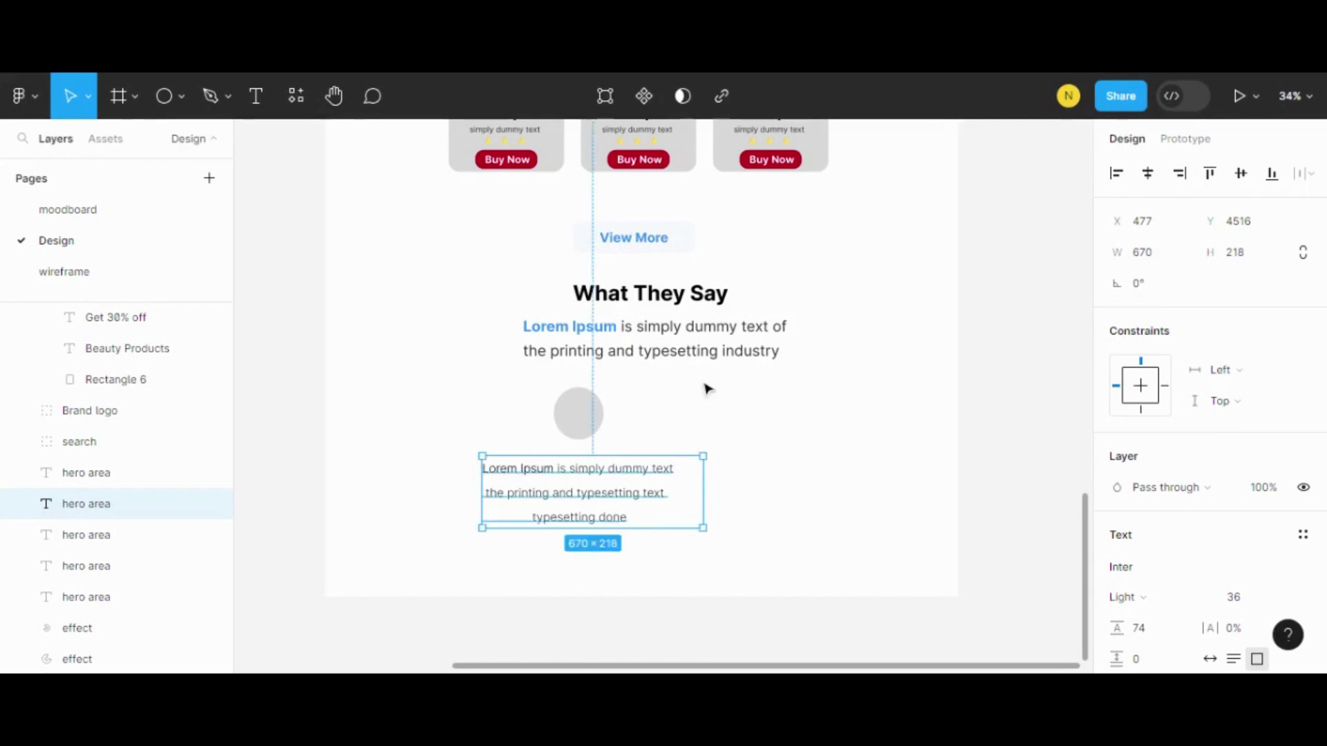
{"action": "double_click", "coordinate": [540, 477]}
{"action": "left_click_drag", "start_coordinate": [554, 468], "coordinate": [482, 468]}
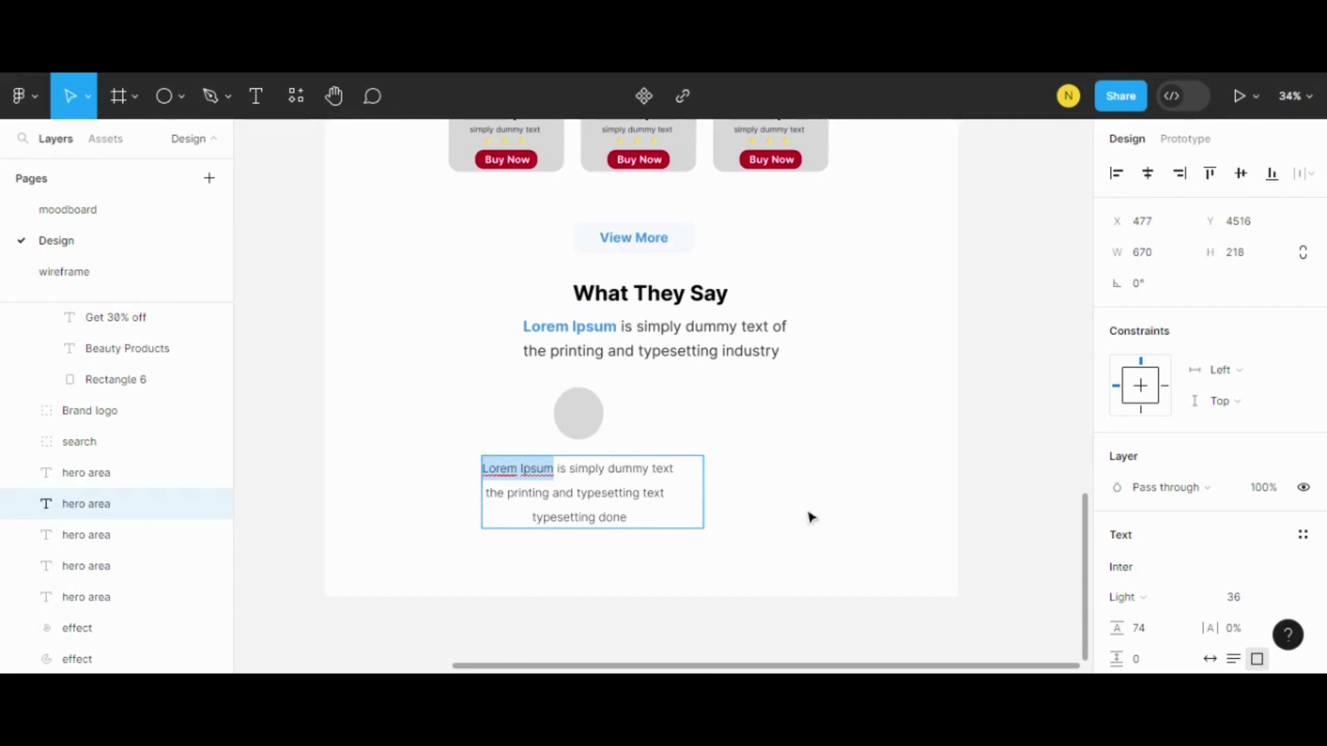
{"action": "key", "text": "Escape"}
{"action": "left_click", "coordinate": [670, 430]}
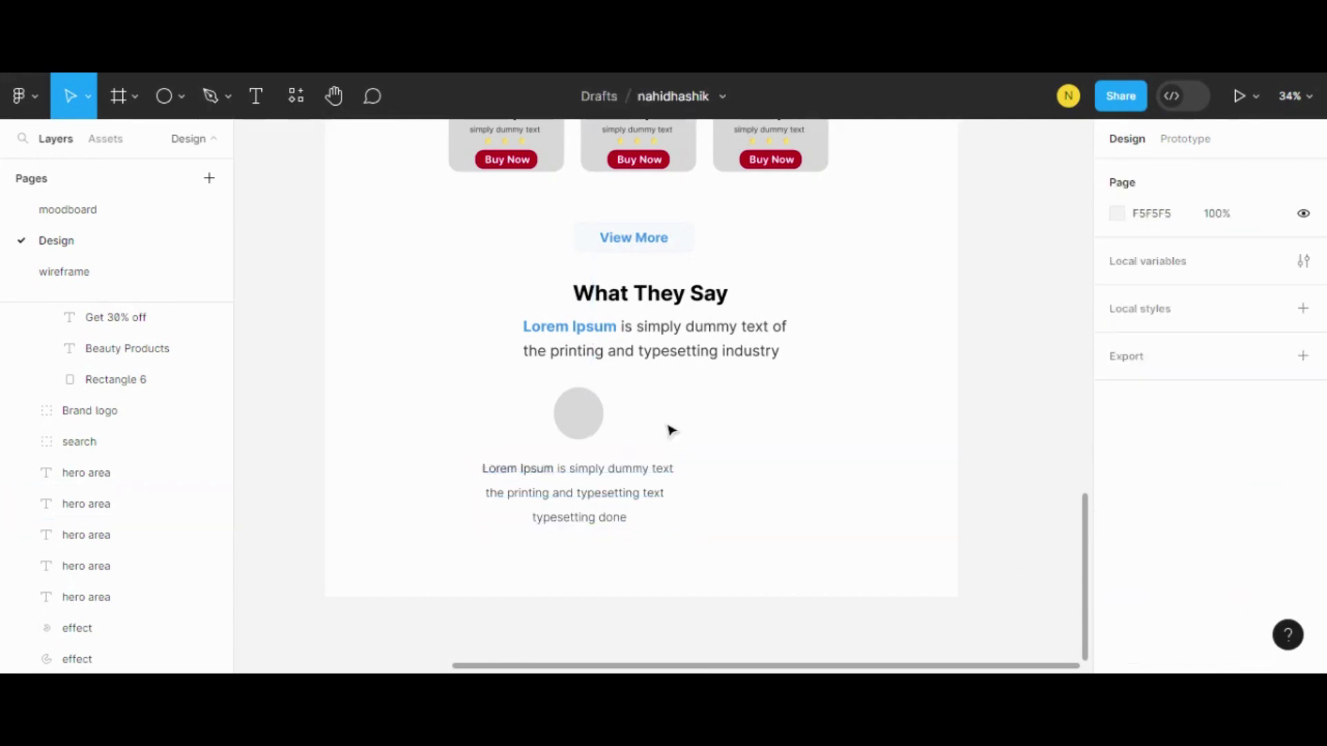
Move the avatar circle up and copy the blue 'Lorem Ipsum' words from the subtitle
{"action": "left_click_drag", "start_coordinate": [583, 426], "coordinate": [567, 408]}
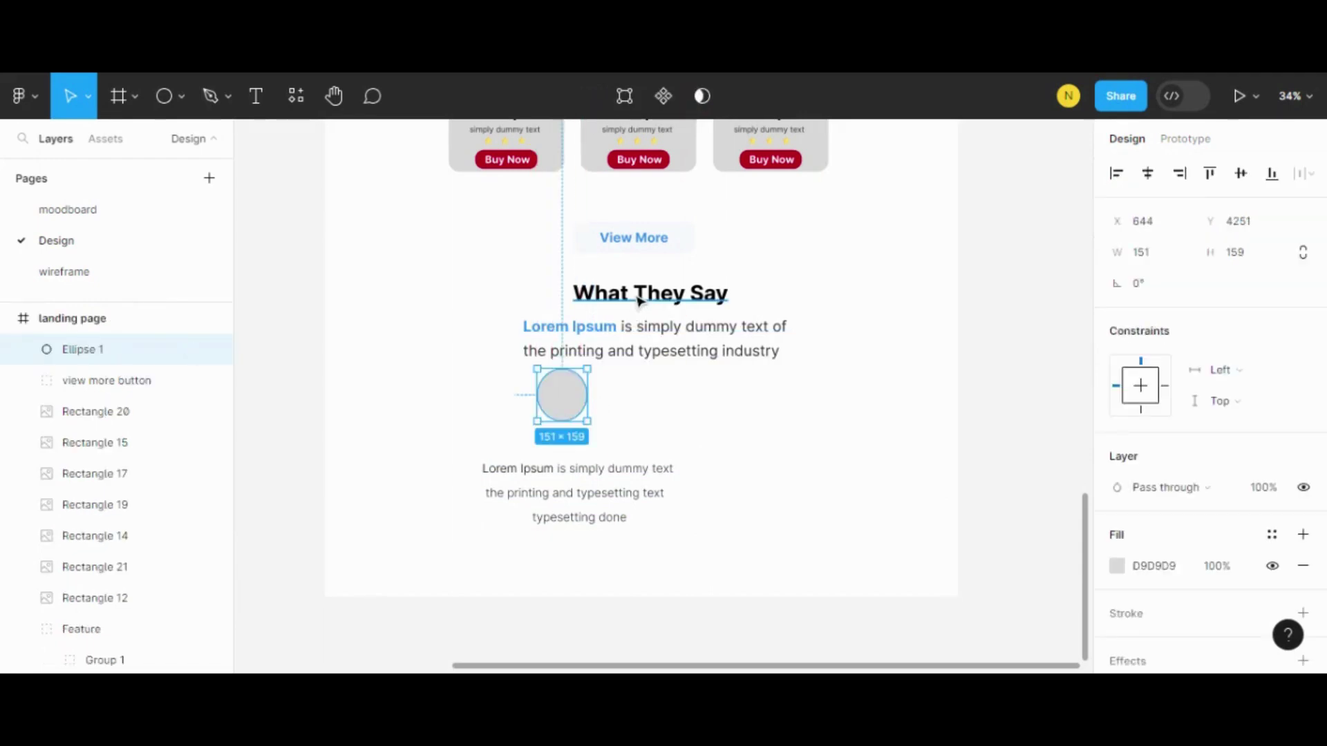
{"action": "left_click", "coordinate": [578, 329]}
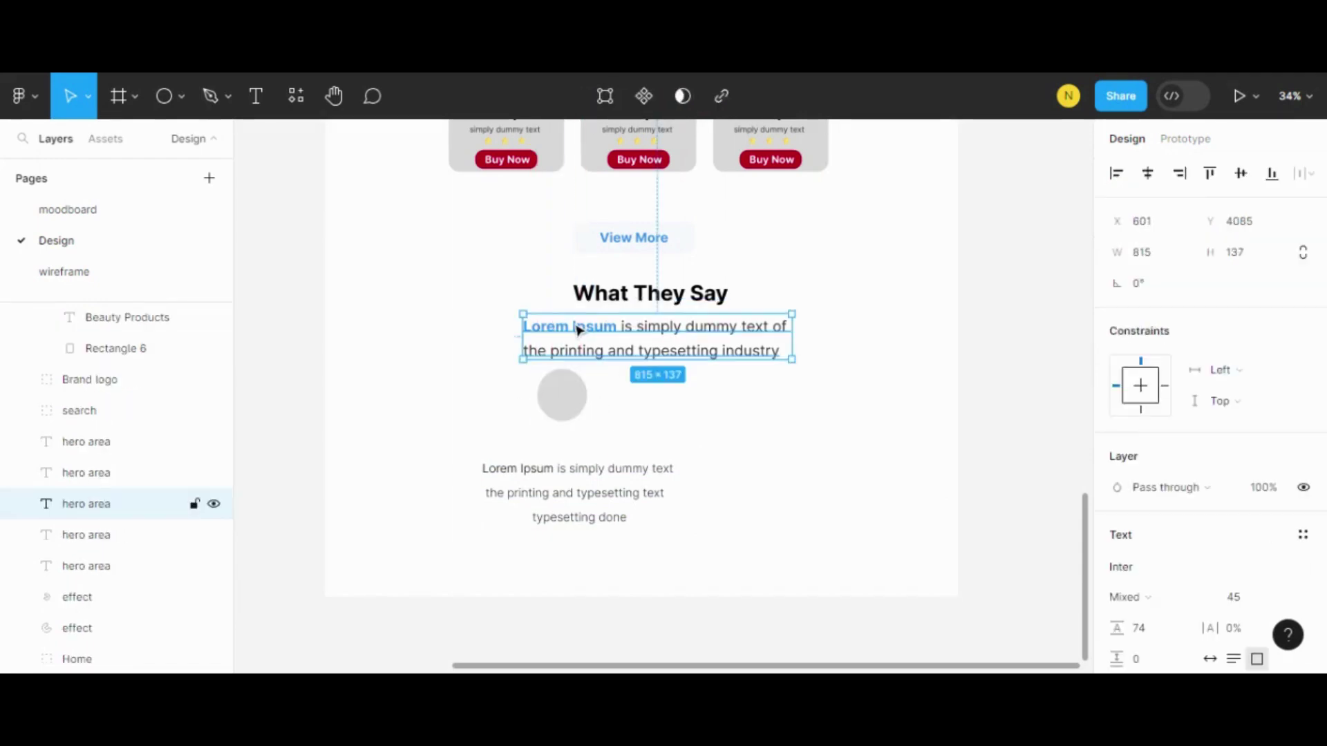
{"action": "left_click", "coordinate": [674, 454]}
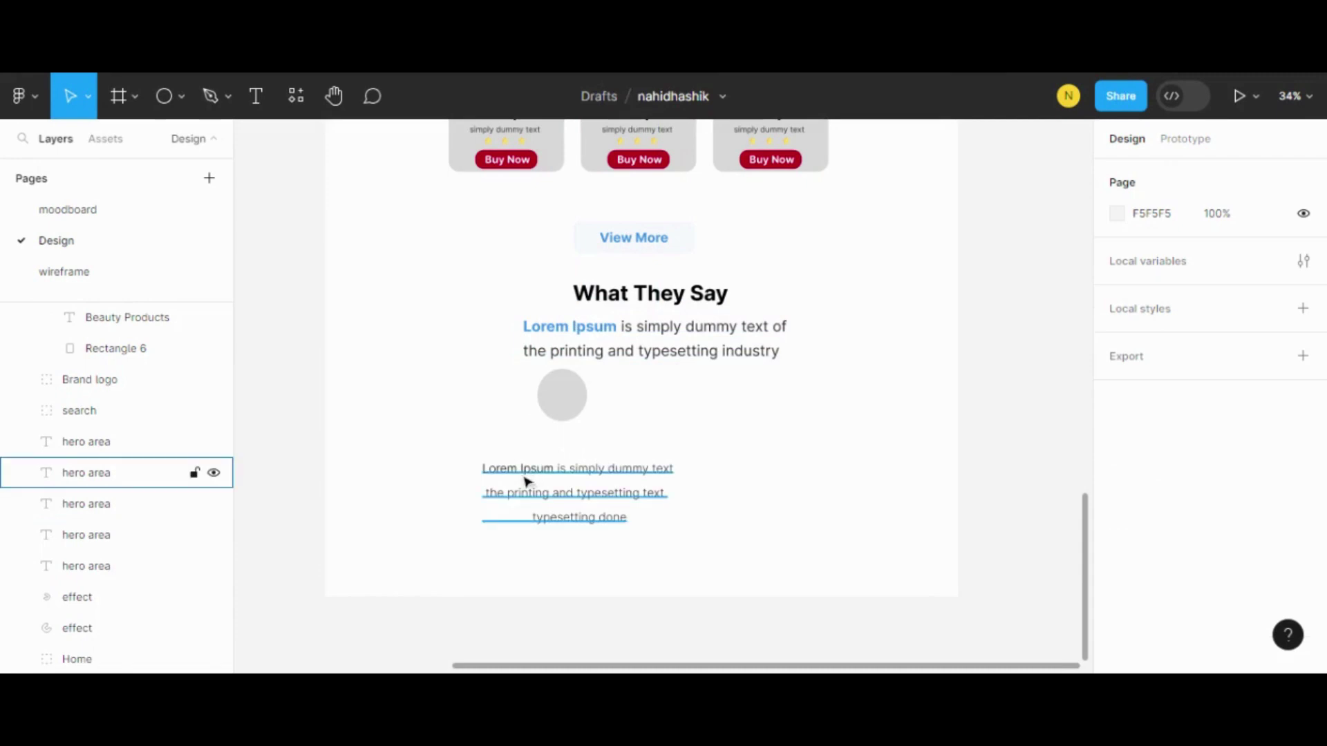
{"action": "left_click", "coordinate": [617, 338]}
{"action": "double_click", "coordinate": [624, 333]}
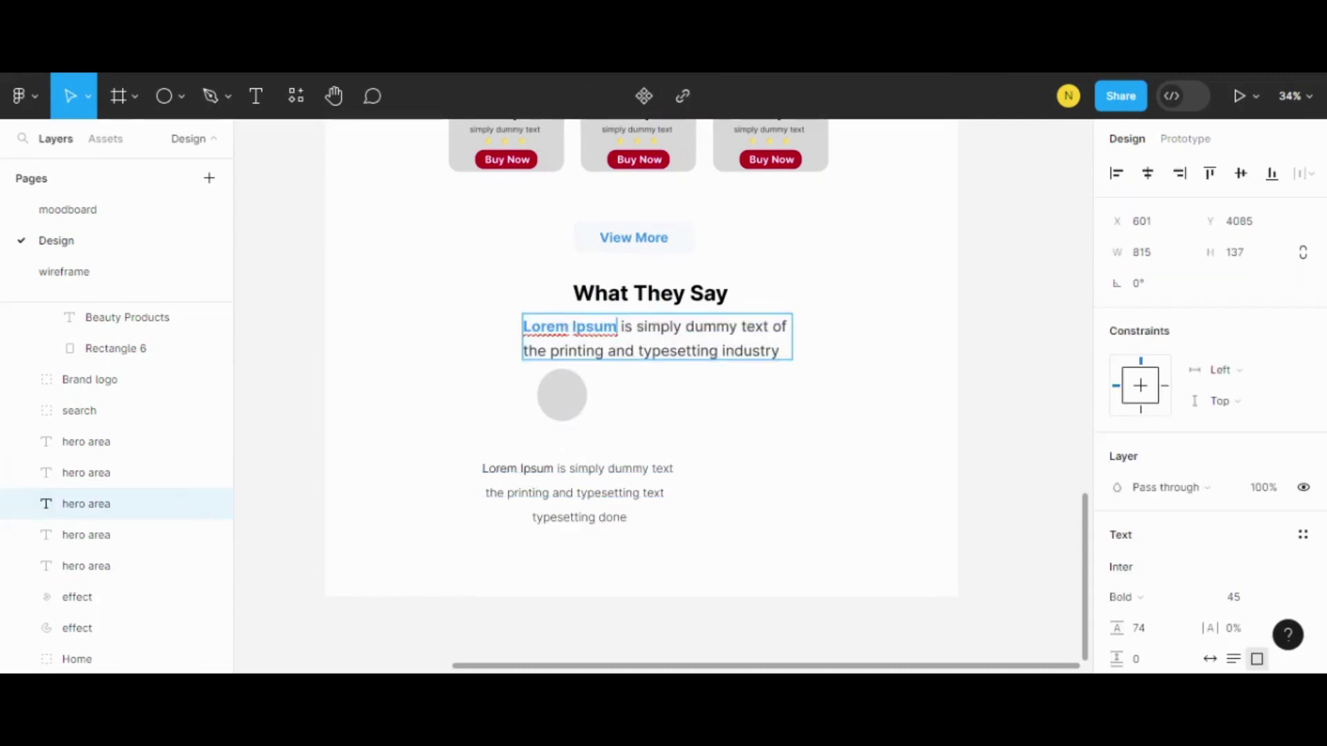
{"action": "left_click_drag", "start_coordinate": [617, 326], "coordinate": [523, 327]}
{"action": "key", "text": "ctrl+c"}
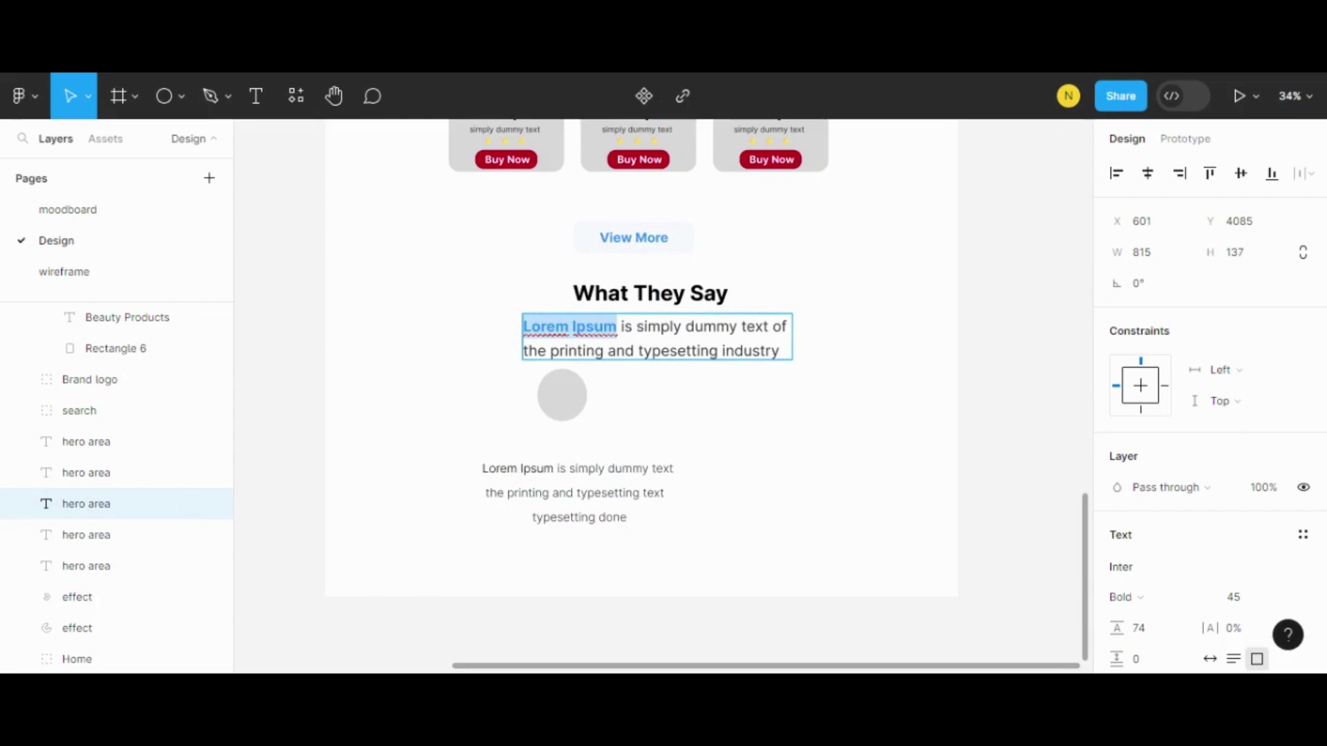
{"action": "key", "text": "Escape"}
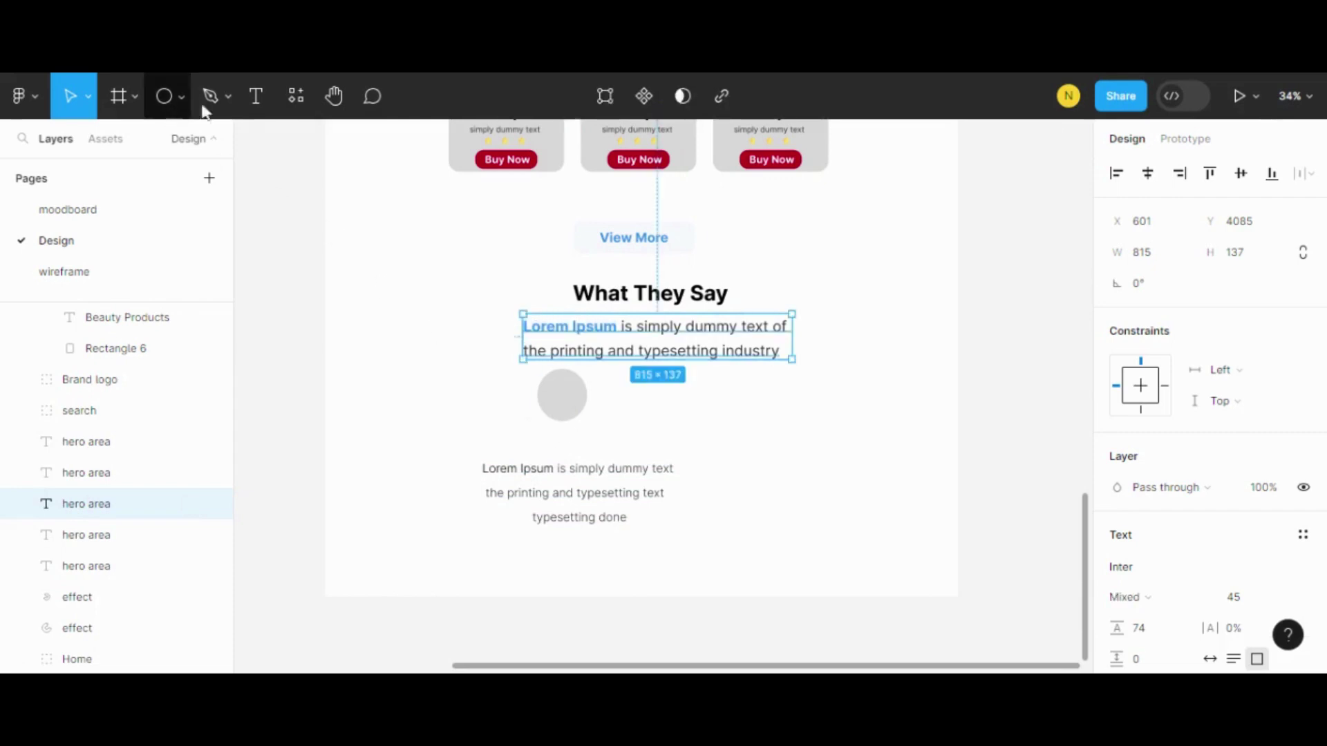
Draw a text box below the avatar circle and paste the blue 'Lorem Ipsum' into it
{"action": "left_click", "coordinate": [255, 97]}
{"action": "left_click_drag", "start_coordinate": [532, 433], "coordinate": [618, 451]}
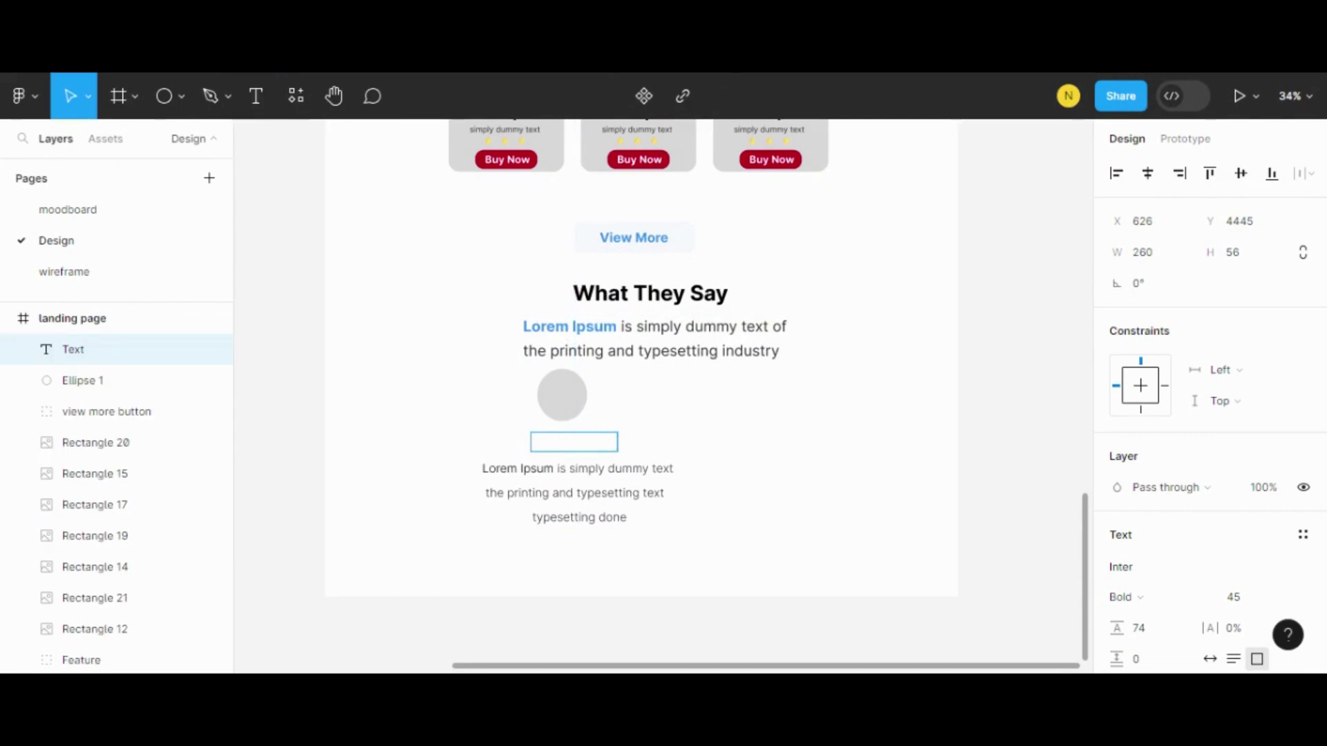
{"action": "key", "text": "ctrl+v"}
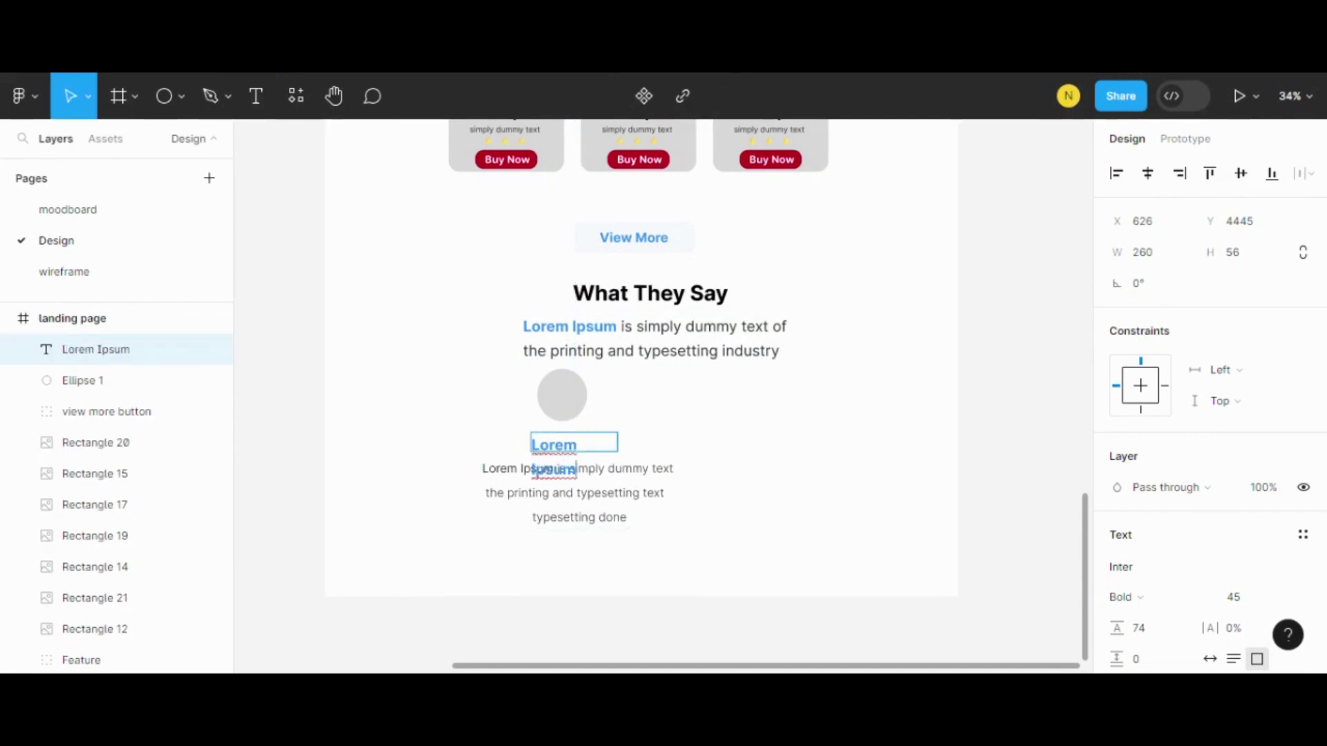
{"action": "key", "text": "Up"}
{"action": "key", "text": "Escape"}
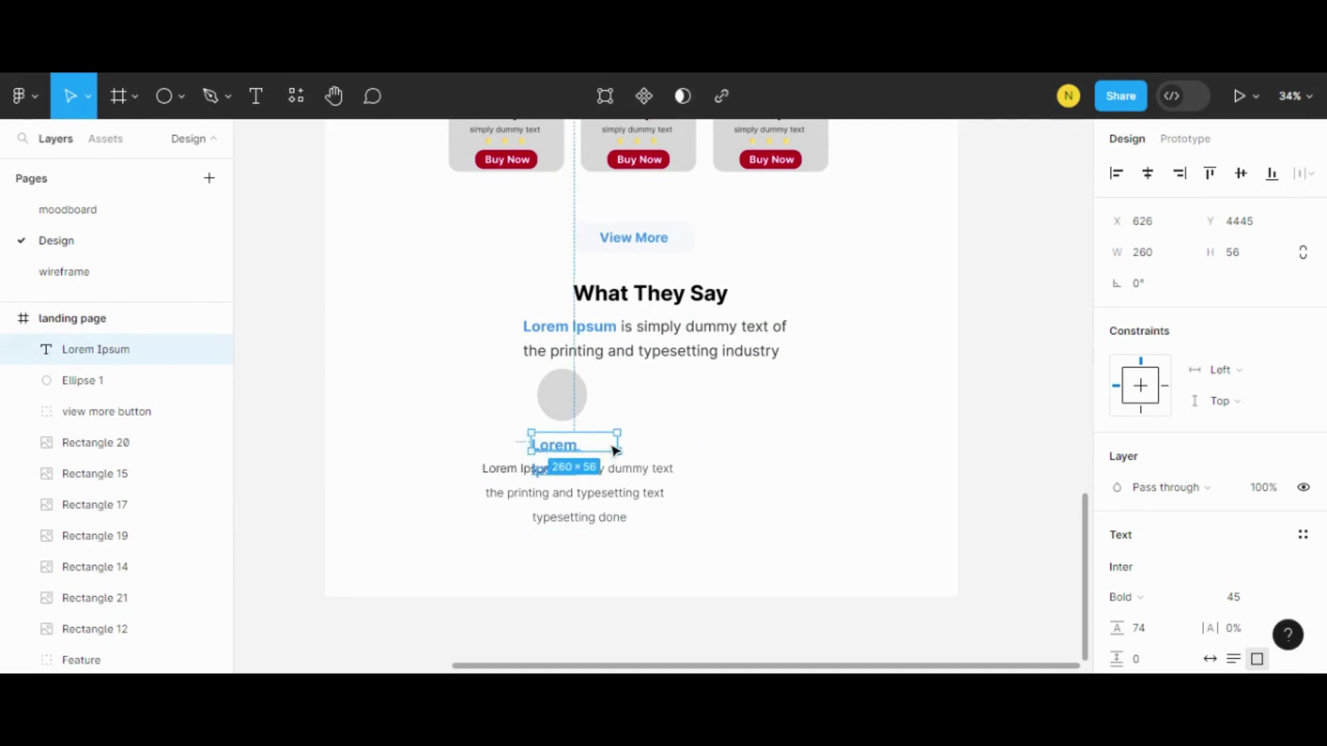
{"action": "left_click", "coordinate": [619, 450]}
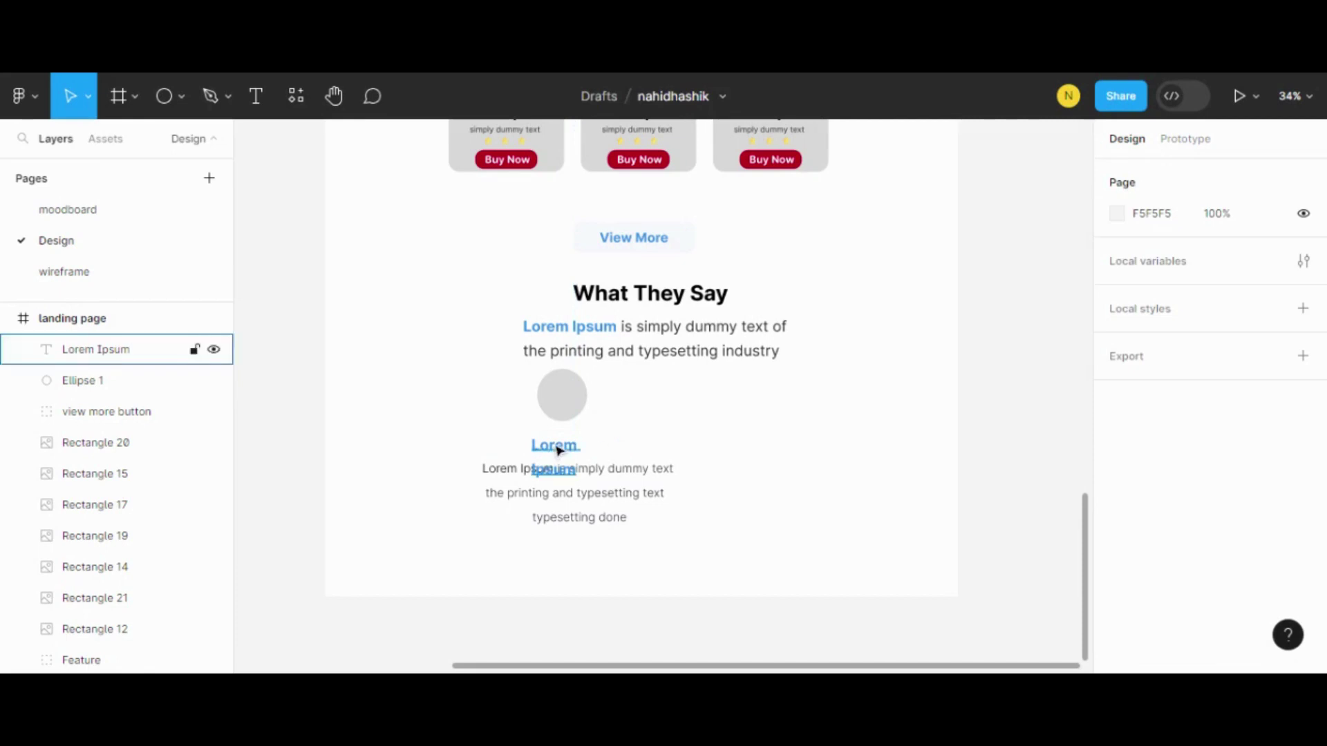
{"action": "left_click", "coordinate": [617, 448]}
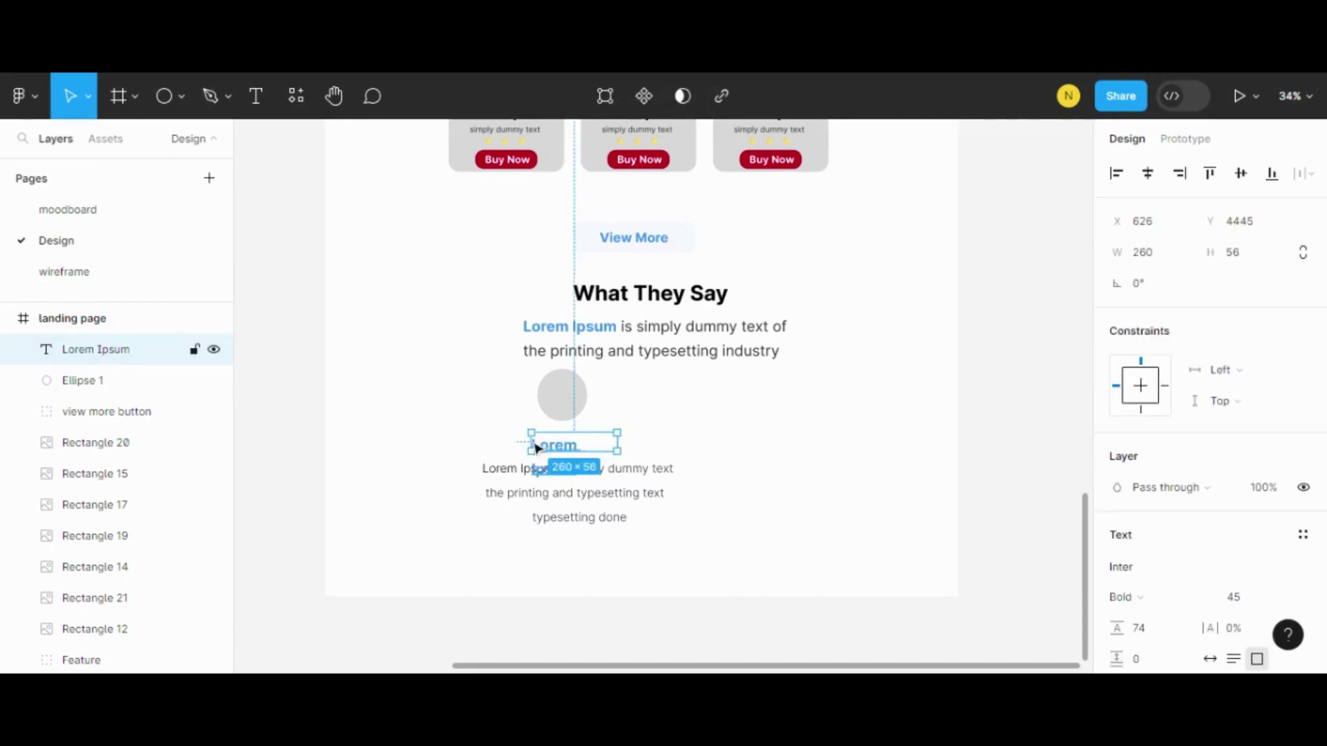
{"action": "mouse_move", "coordinate": [531, 441]}
{"action": "left_mouse_down"}
{"action": "mouse_move", "coordinate": [482, 440]}
{"action": "mouse_move", "coordinate": [565, 453]}
{"action": "left_mouse_up"}
{"action": "left_click", "coordinate": [628, 456]}
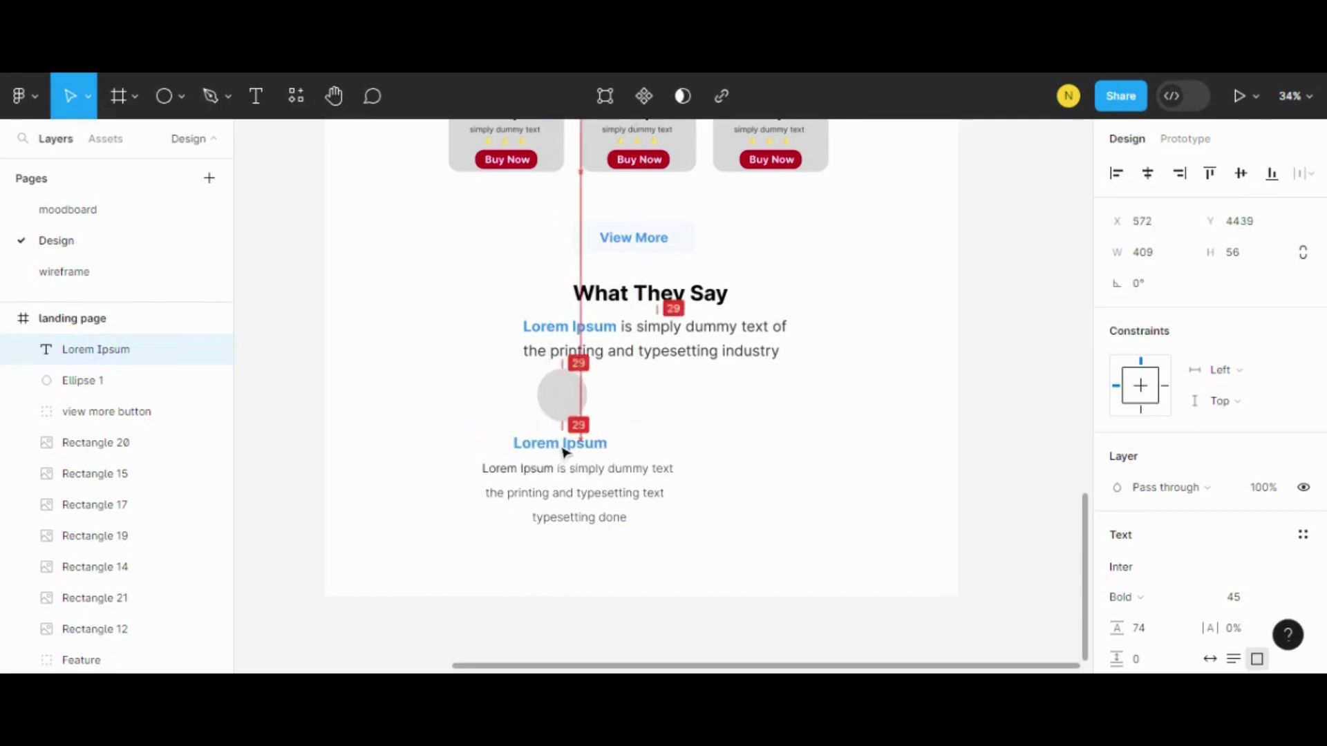
{"action": "double_click", "coordinate": [565, 452]}
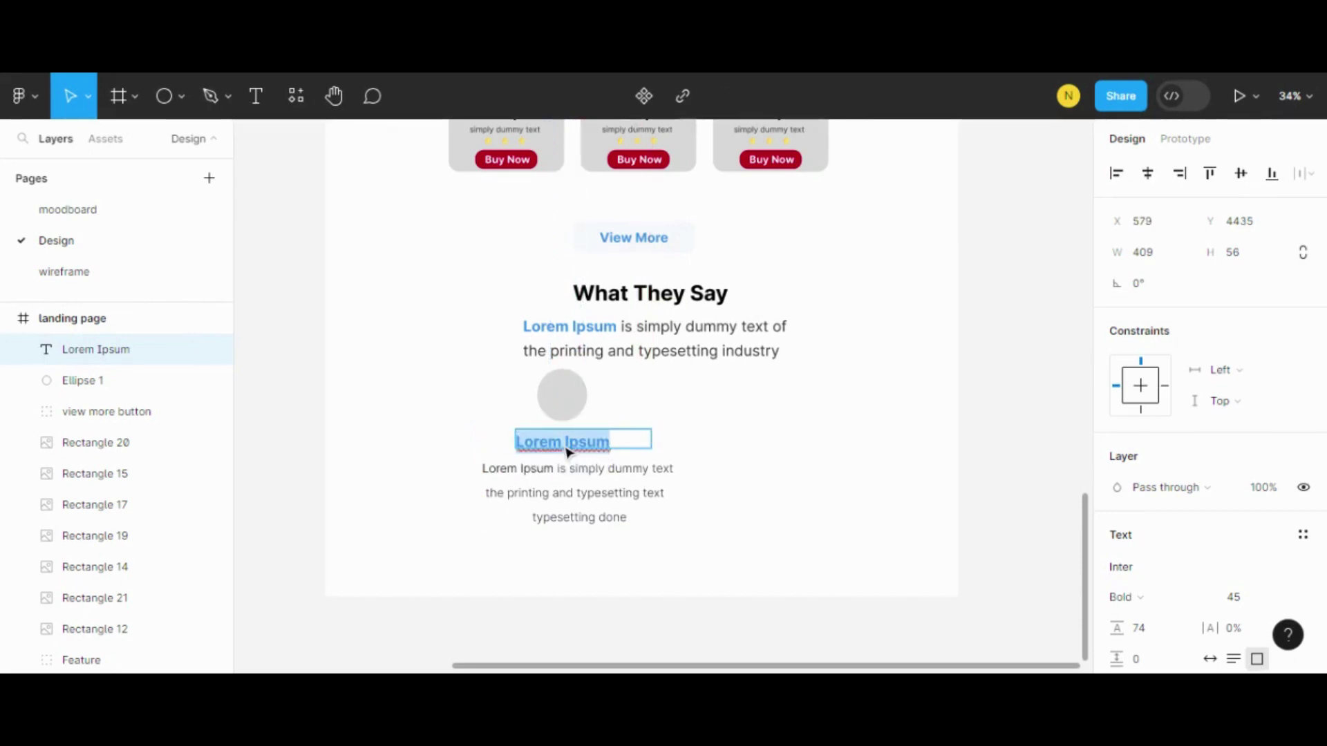
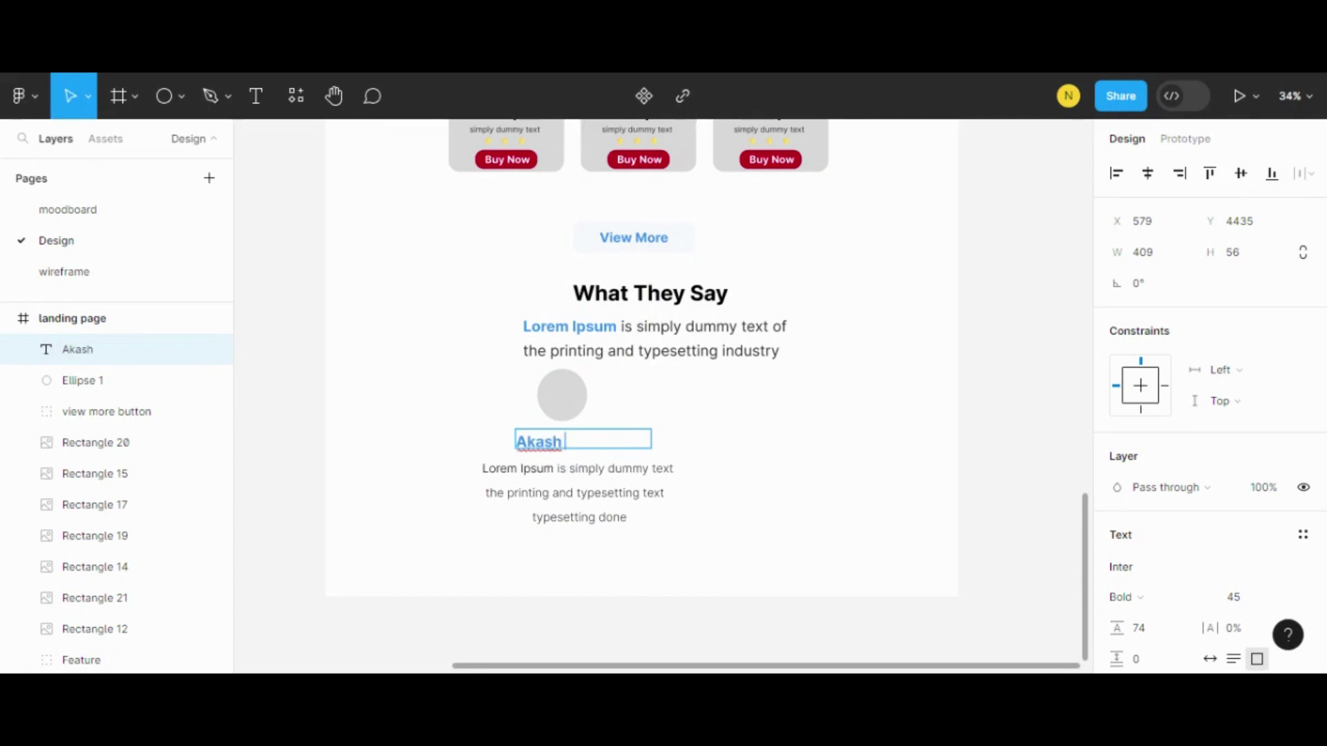
{"action": "key", "text": "Escape"}
{"action": "left_click", "coordinate": [773, 433]}
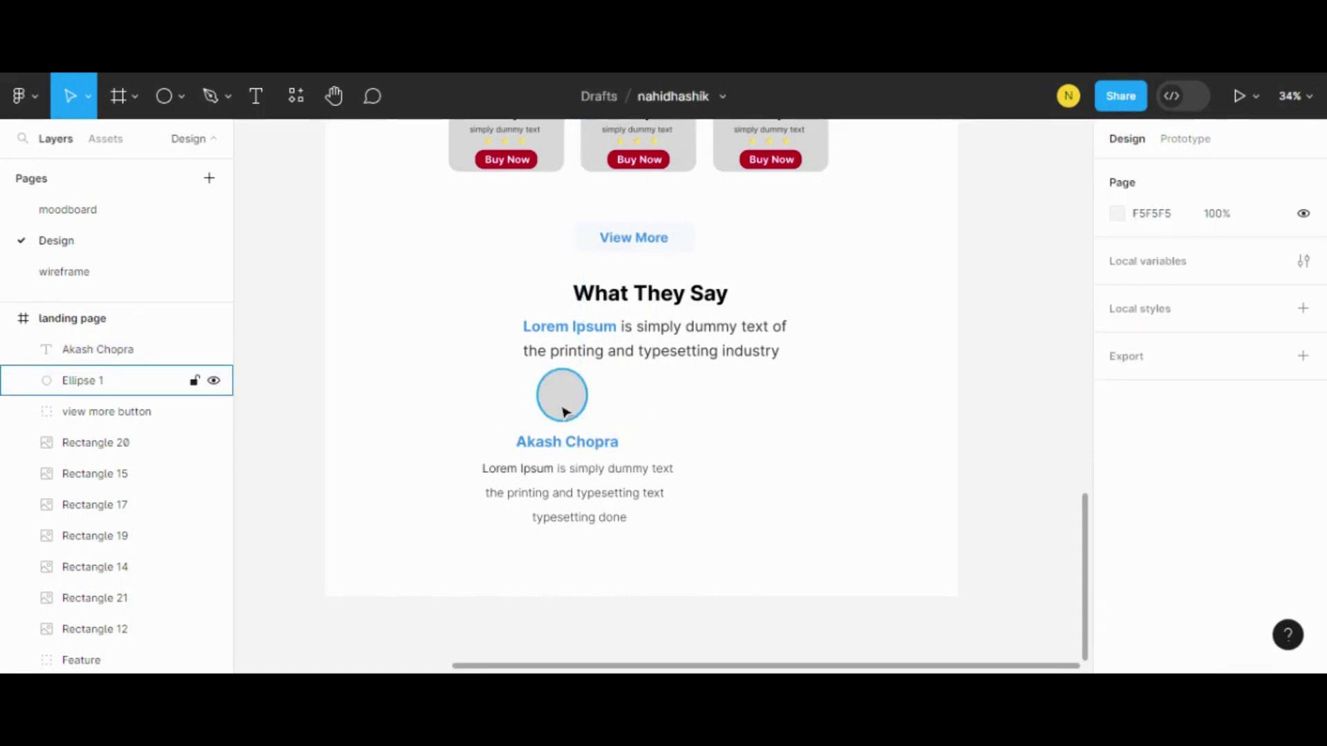
{"action": "left_click_drag", "start_coordinate": [567, 412], "coordinate": [580, 412]}
{"action": "left_click", "coordinate": [710, 465]}
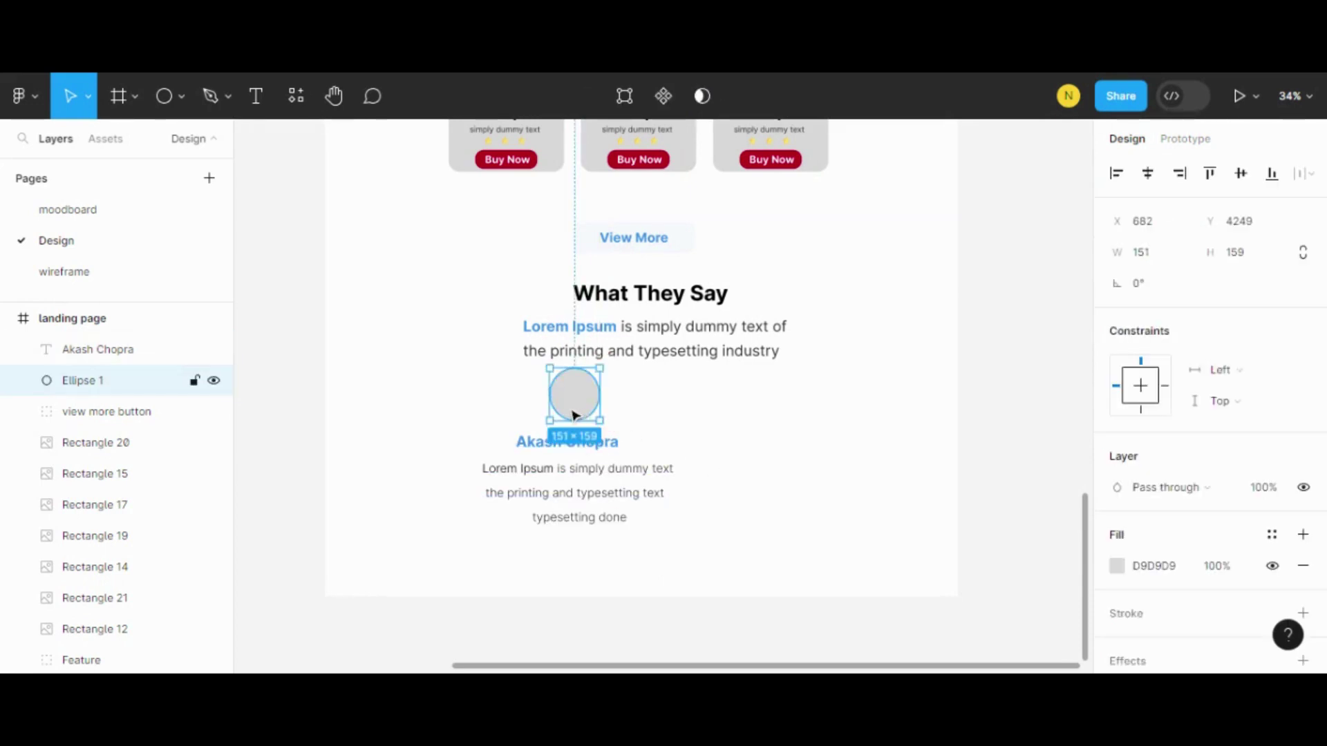
{"action": "left_click_drag", "start_coordinate": [580, 415], "coordinate": [571, 415]}
{"action": "left_click", "coordinate": [683, 452]}
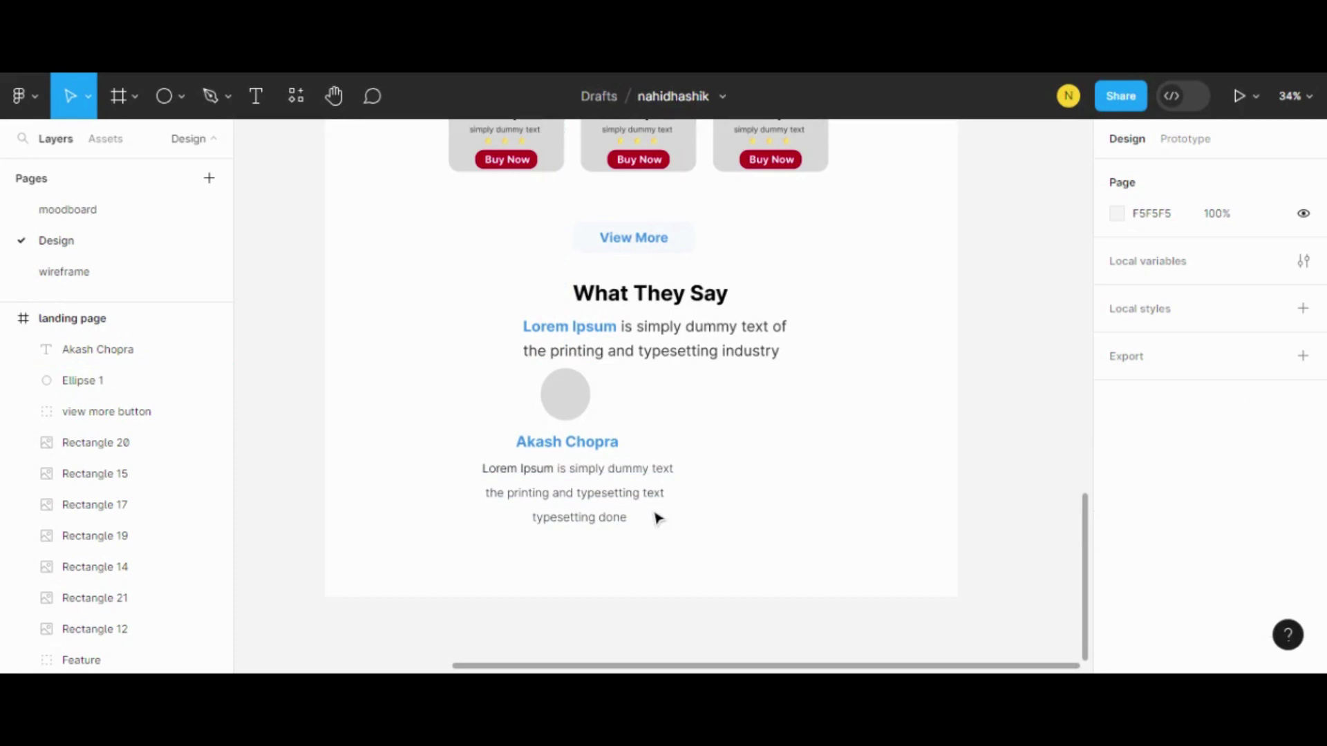
Move the stray duplicate product card aside and delete it
{"action": "left_click_drag", "start_coordinate": [490, 149], "coordinate": [435, 263]}
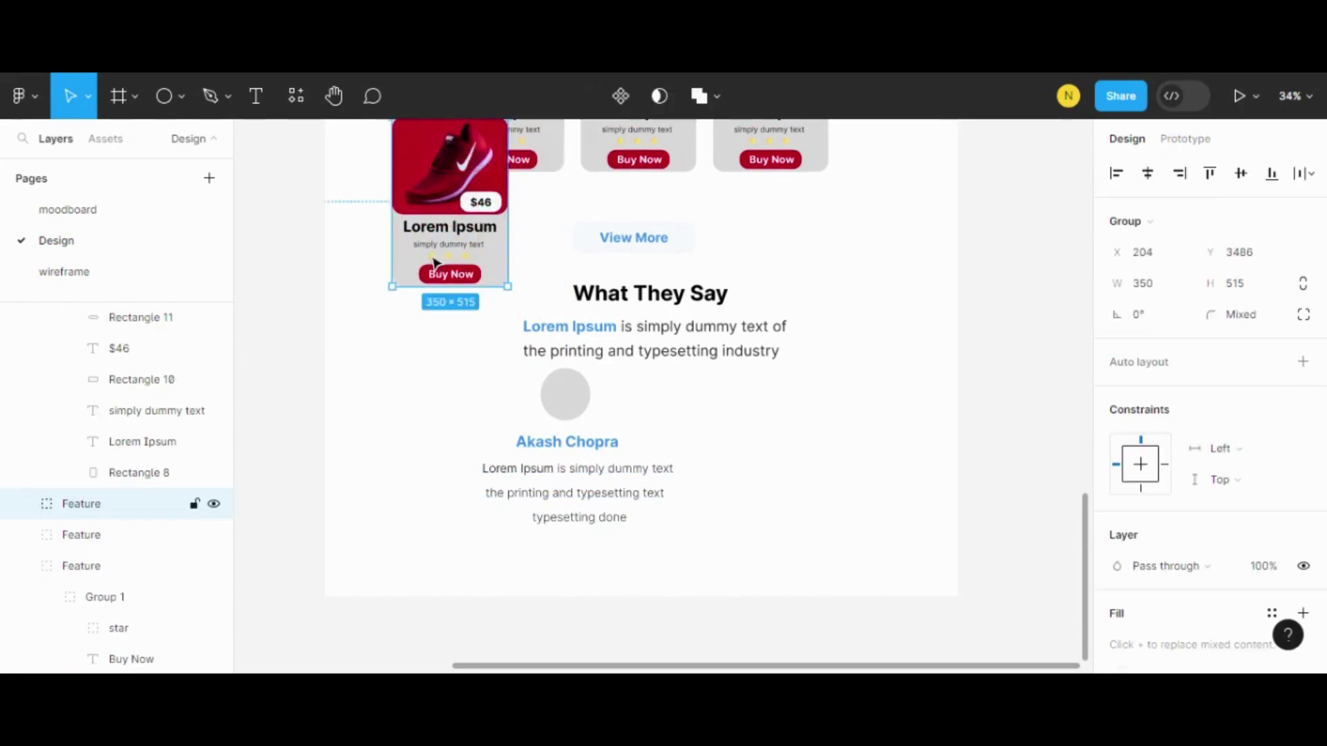
{"action": "scroll", "coordinate": [503, 349], "scroll_direction": "up", "scroll_amount": 3}
{"action": "scroll", "coordinate": [610, 420], "scroll_direction": "up", "scroll_amount": 3}
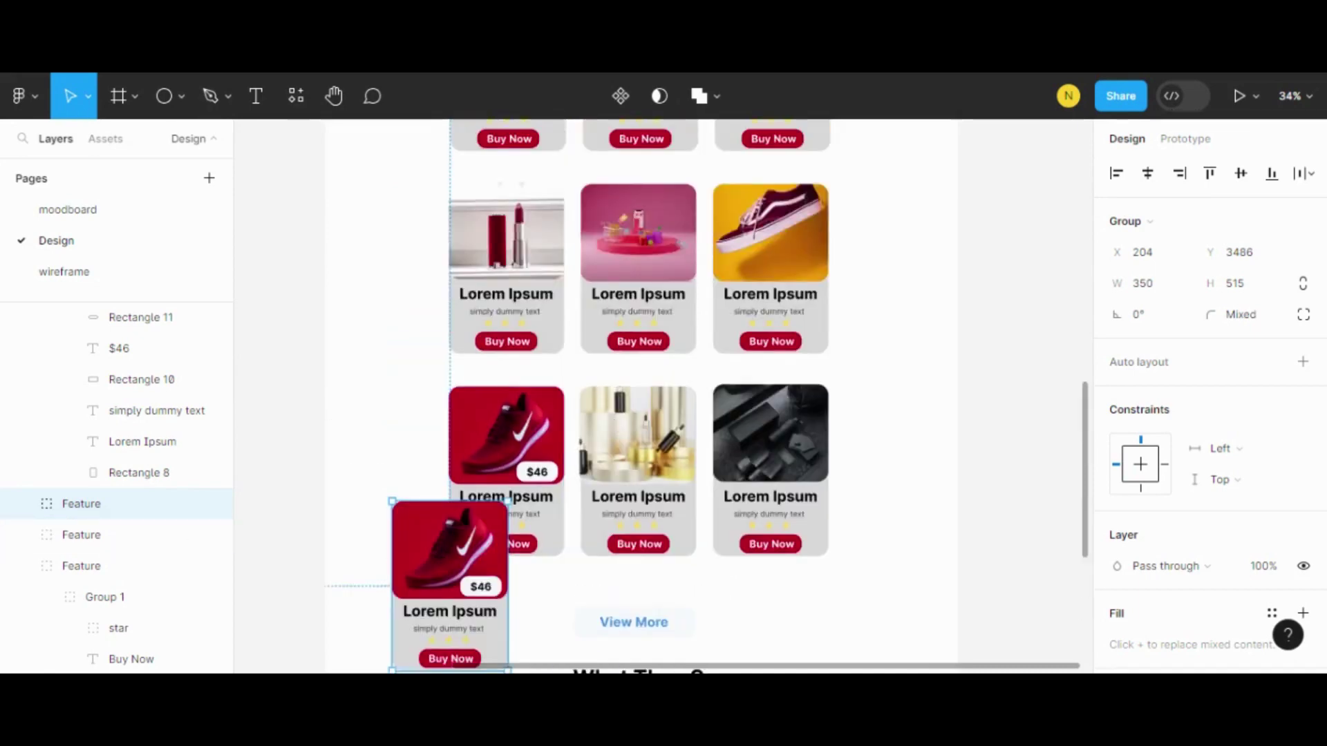
{"action": "scroll", "coordinate": [617, 423], "scroll_direction": "up", "scroll_amount": 2}
{"action": "scroll", "coordinate": [617, 423], "scroll_direction": "down", "scroll_amount": 3}
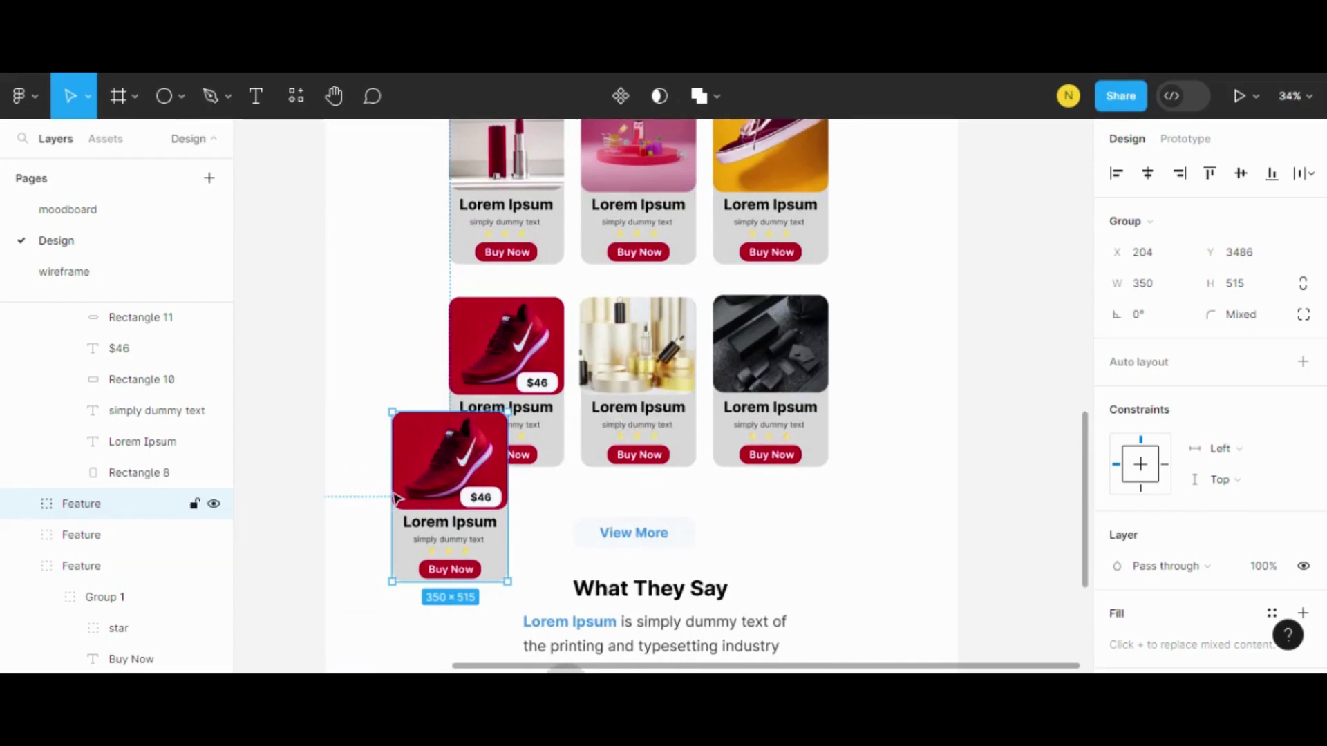
{"action": "left_click_drag", "start_coordinate": [438, 464], "coordinate": [372, 532]}
{"action": "key", "text": "Delete"}
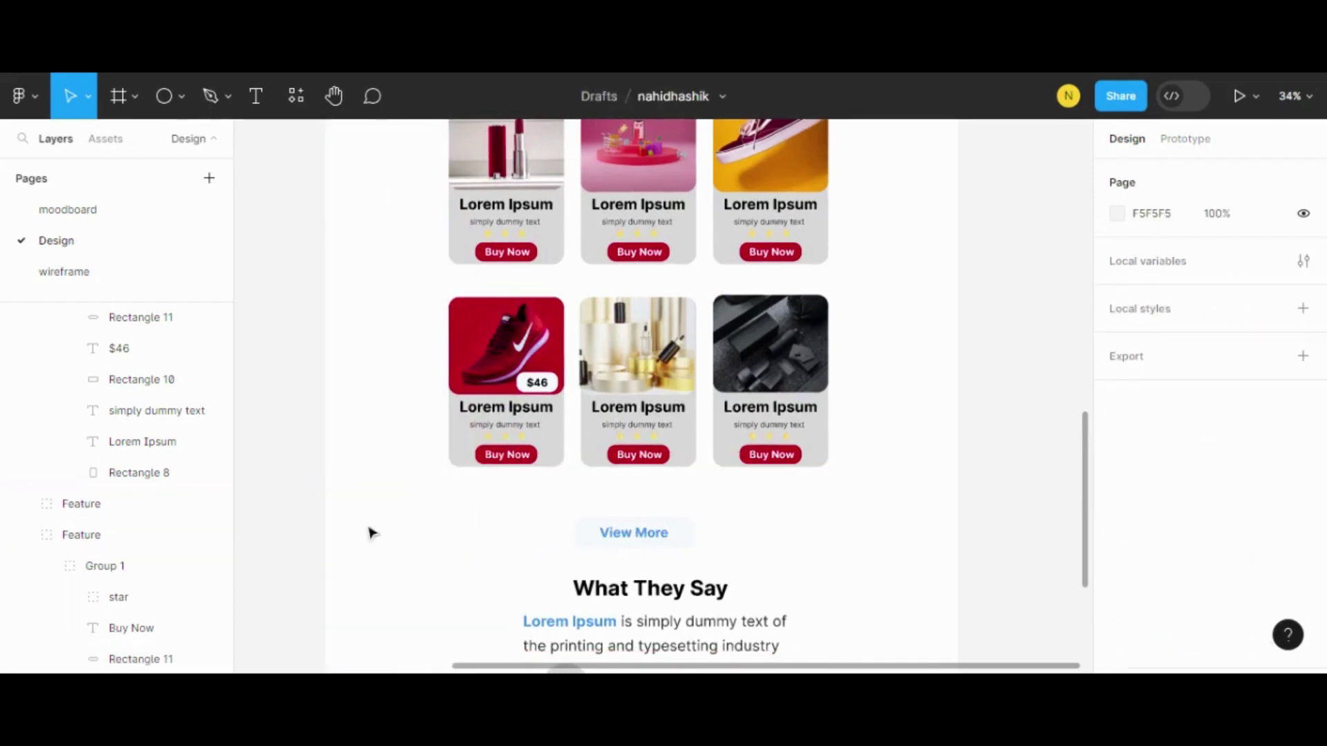
Copy a product card's star rating row to below the testimonial quote
{"action": "left_click", "coordinate": [493, 440]}
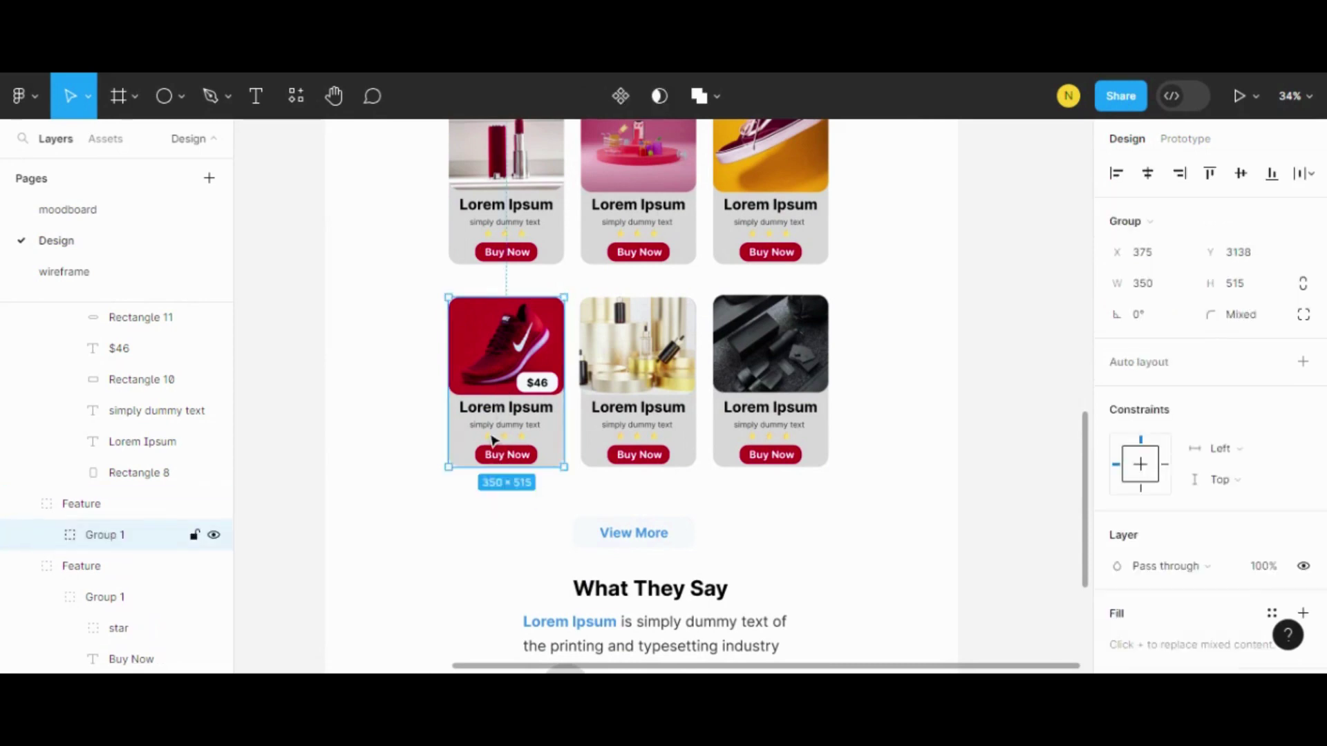
{"action": "double_click", "coordinate": [493, 440]}
{"action": "mouse_move", "coordinate": [494, 440]}
{"action": "left_mouse_down"}
{"action": "mouse_move", "coordinate": [440, 635]}
{"action": "mouse_move", "coordinate": [562, 519]}
{"action": "left_mouse_up"}
{"action": "double_click", "coordinate": [559, 514]}
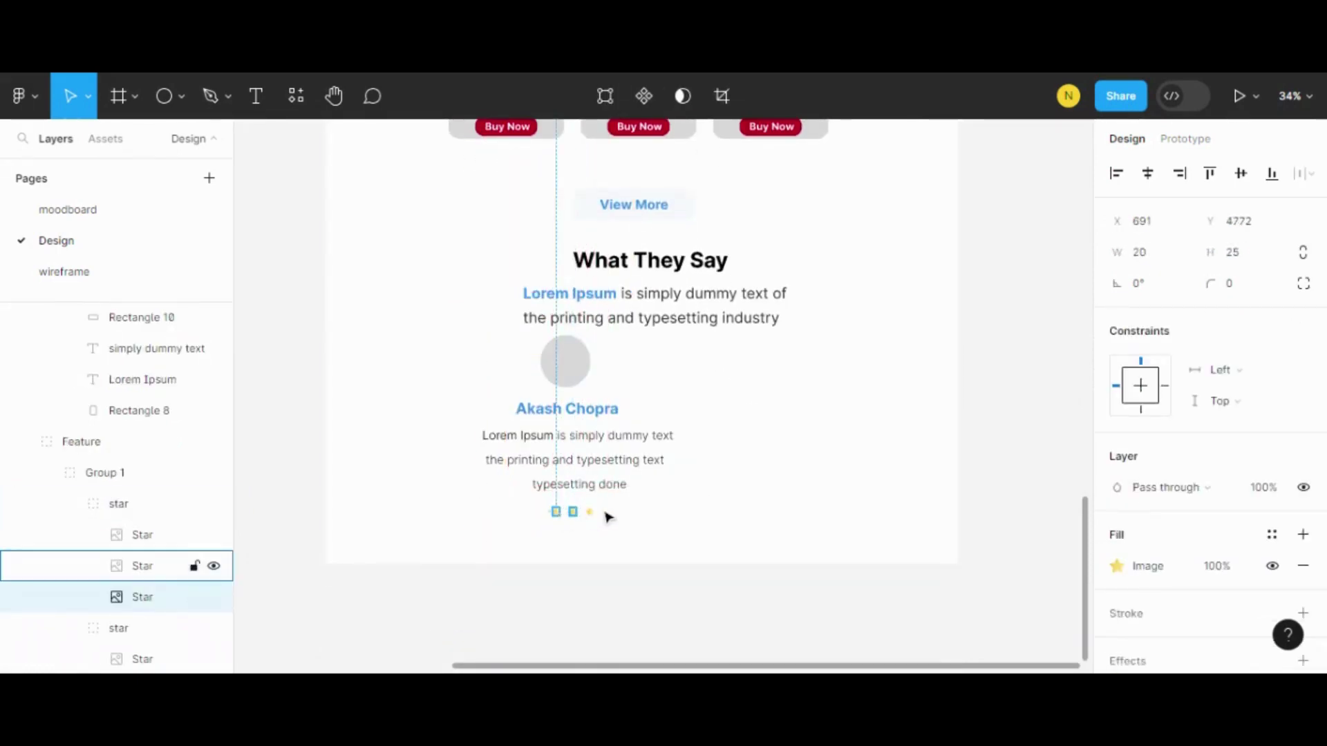
{"action": "left_click", "coordinate": [606, 515]}
{"action": "left_click", "coordinate": [596, 517]}
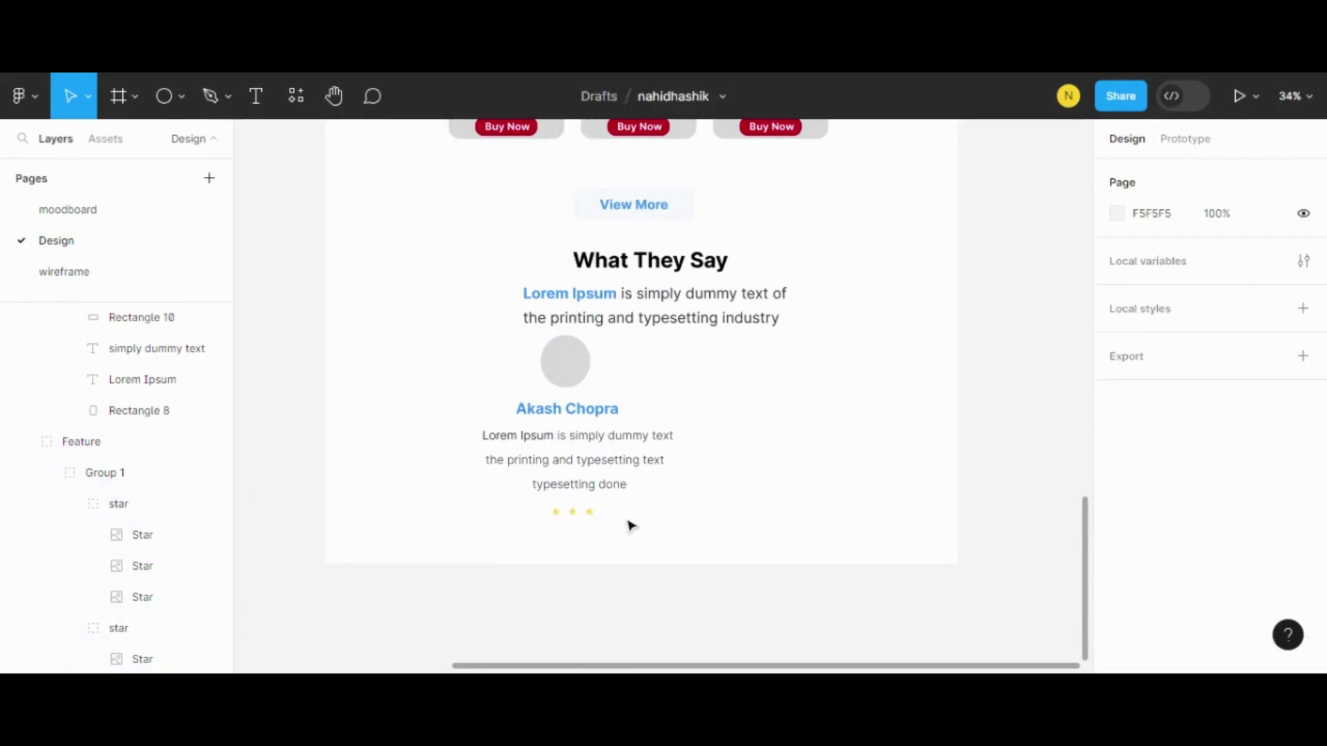
{"action": "left_click", "coordinate": [588, 516]}
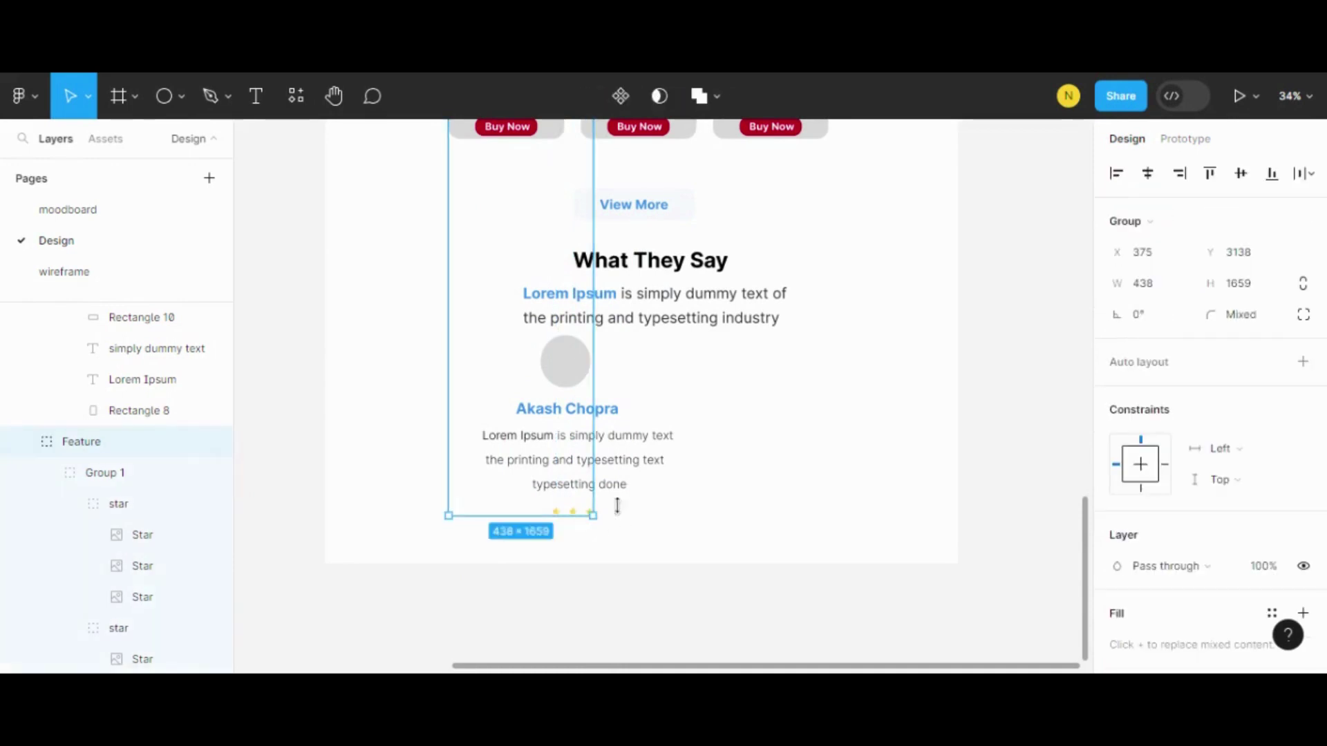
{"action": "left_click", "coordinate": [635, 510]}
{"action": "left_click", "coordinate": [588, 516]}
{"action": "left_click", "coordinate": [780, 518]}
{"action": "left_click", "coordinate": [594, 518]}
{"action": "double_click", "coordinate": [593, 518]}
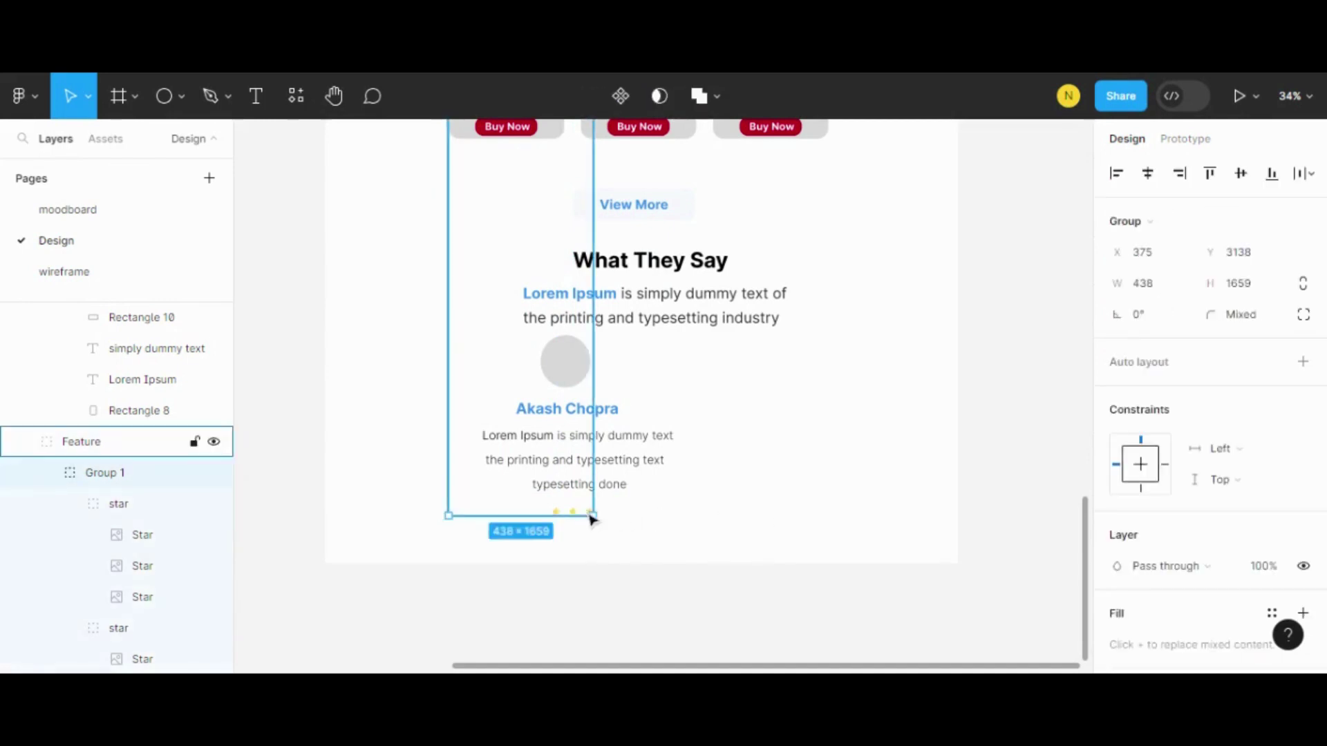
{"action": "double_click", "coordinate": [585, 516]}
{"action": "left_click", "coordinate": [577, 514]}
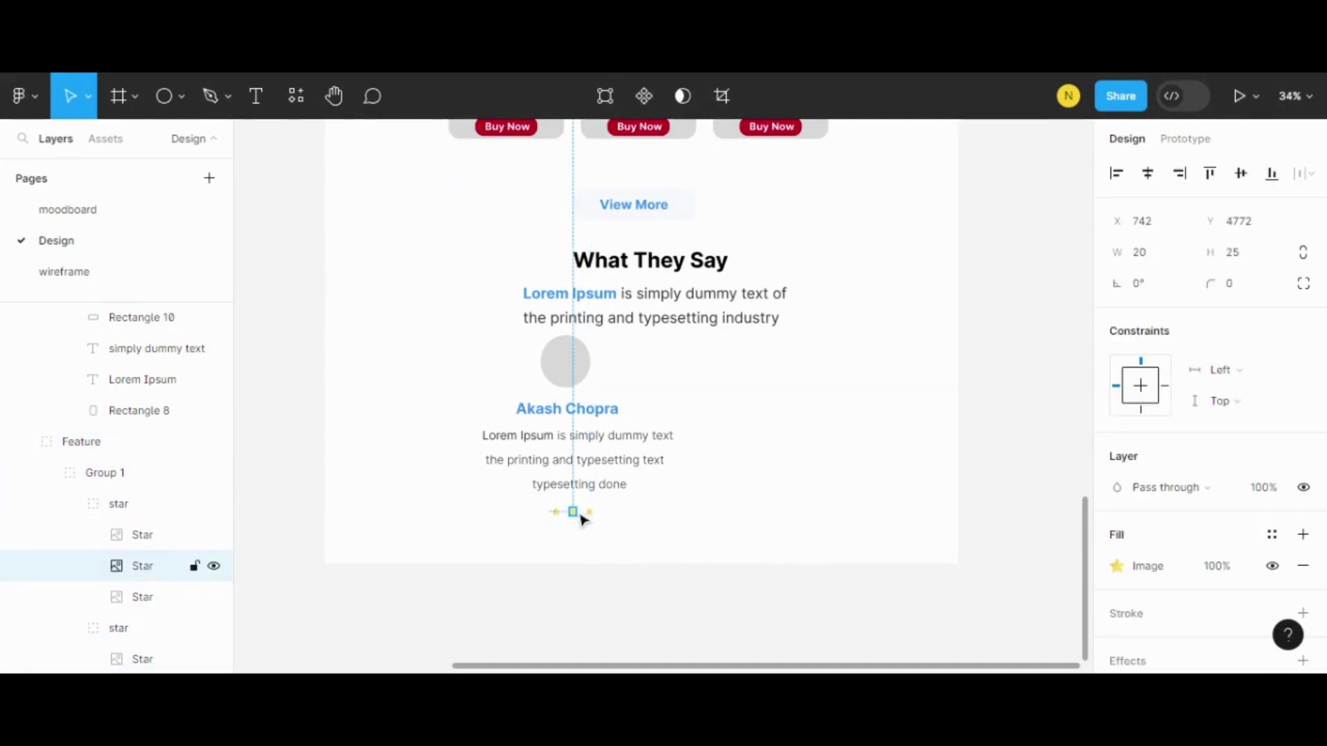
{"action": "double_click", "coordinate": [575, 511]}
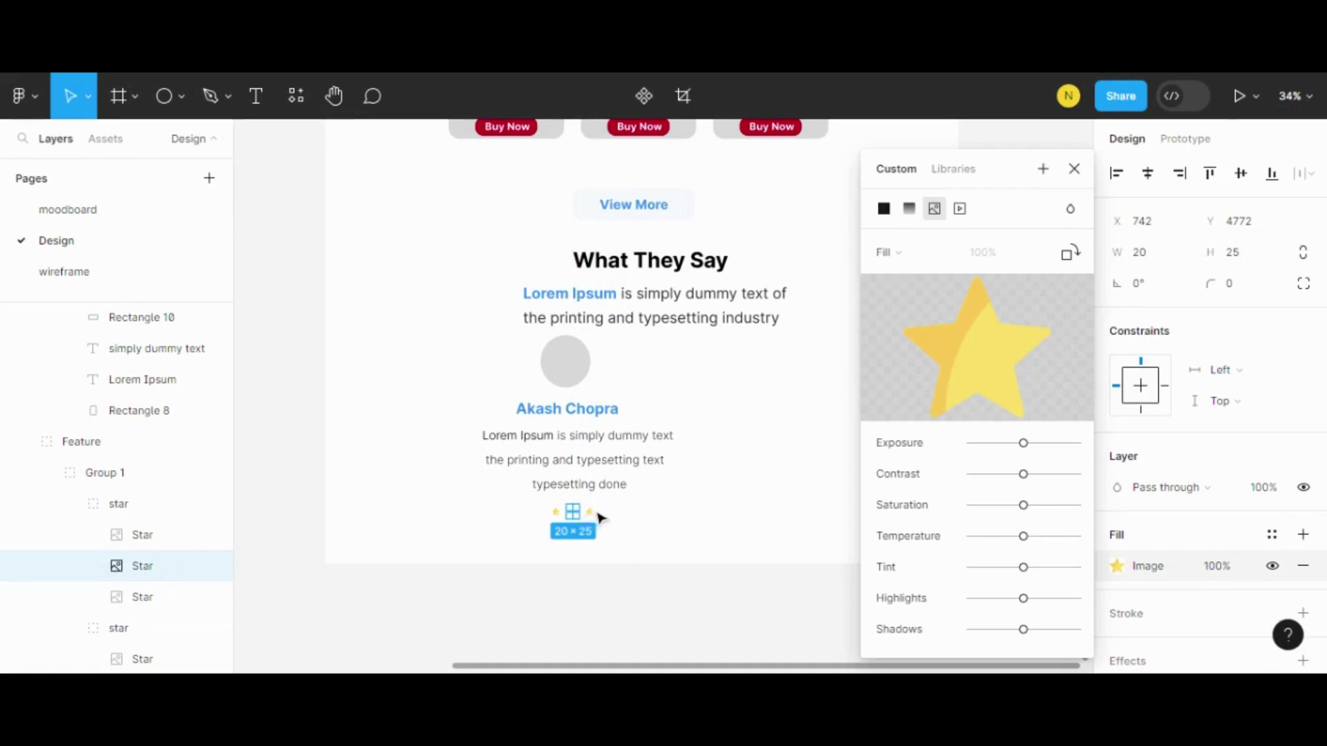
{"action": "left_click", "coordinate": [556, 512]}
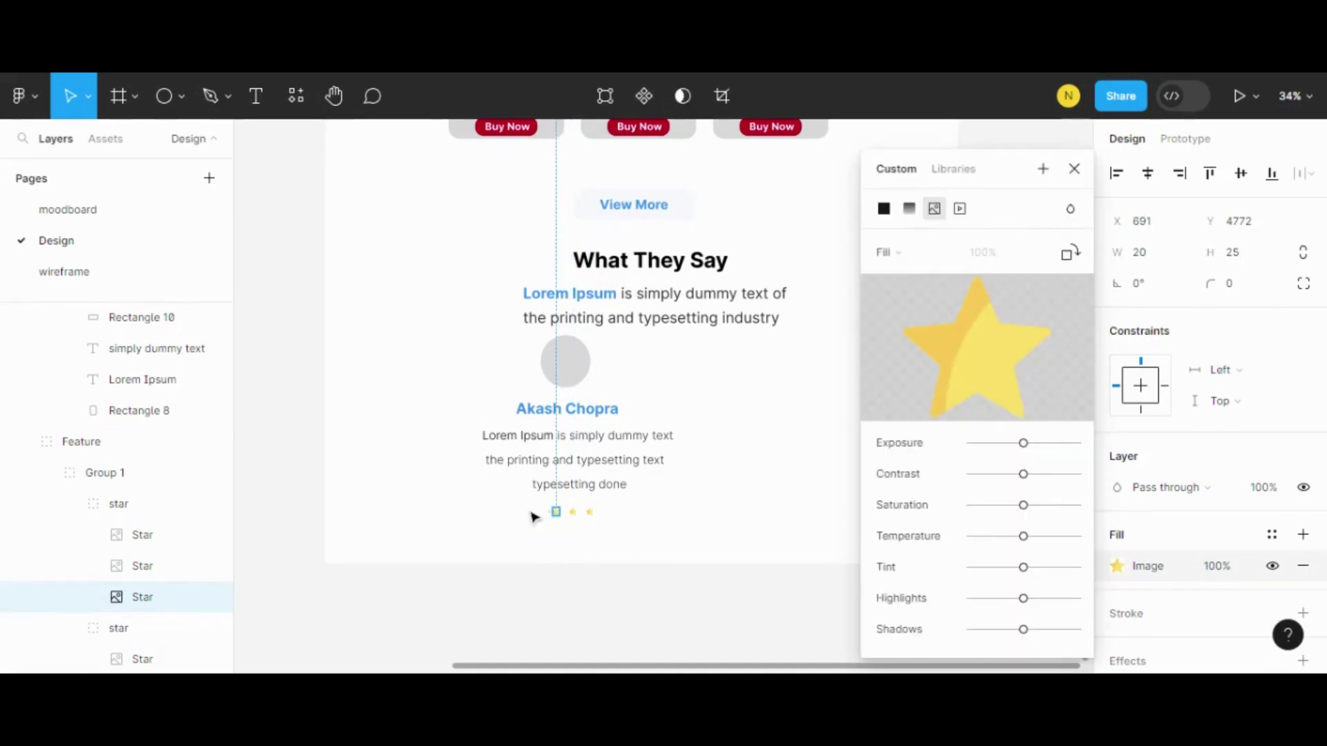
{"action": "left_click", "coordinate": [525, 516]}
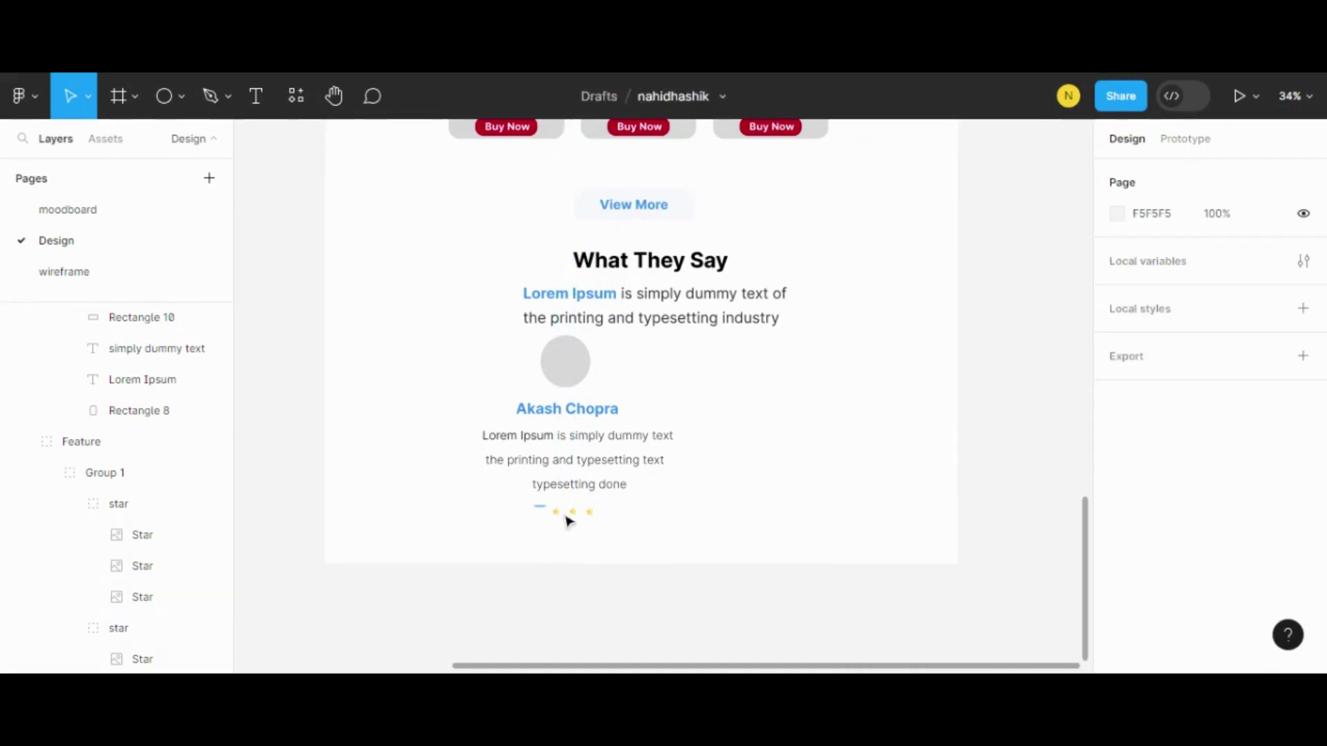
{"action": "left_click", "coordinate": [584, 518]}
{"action": "left_click", "coordinate": [613, 517]}
{"action": "left_click", "coordinate": [551, 518]}
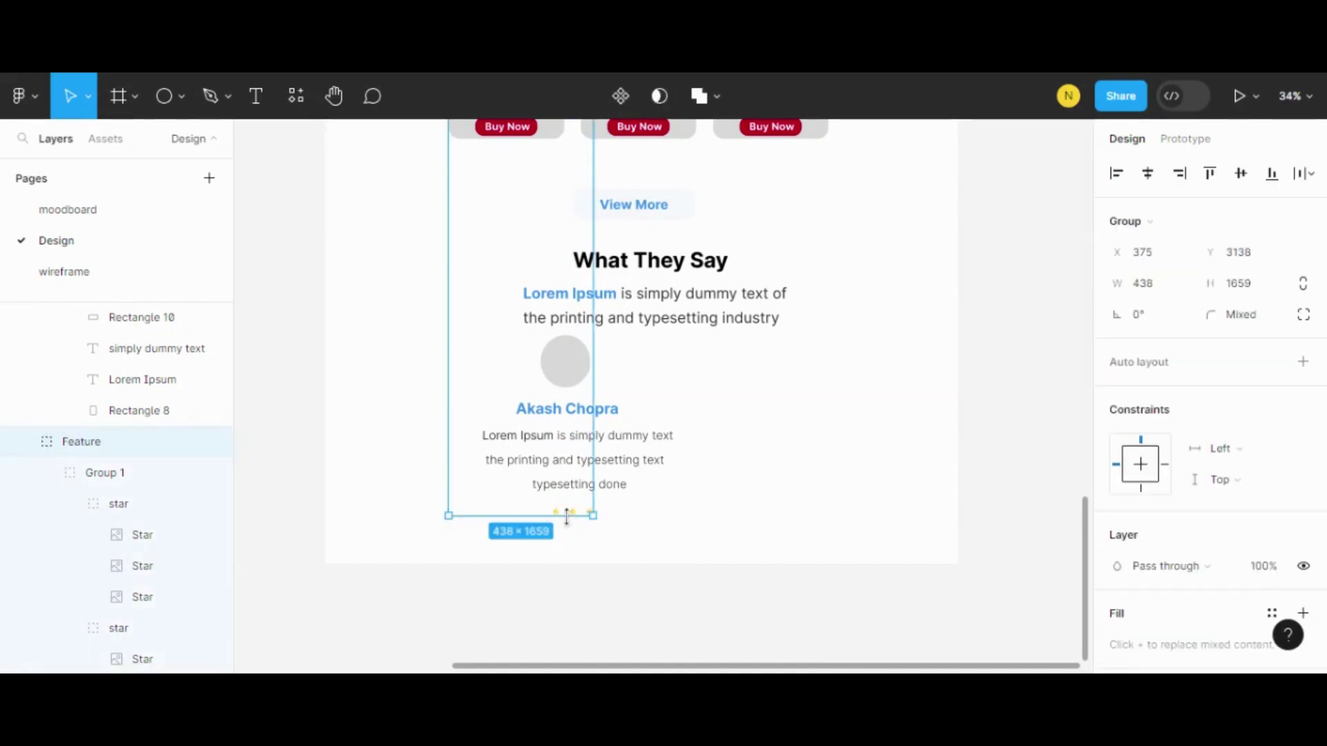
{"action": "left_click", "coordinate": [654, 524]}
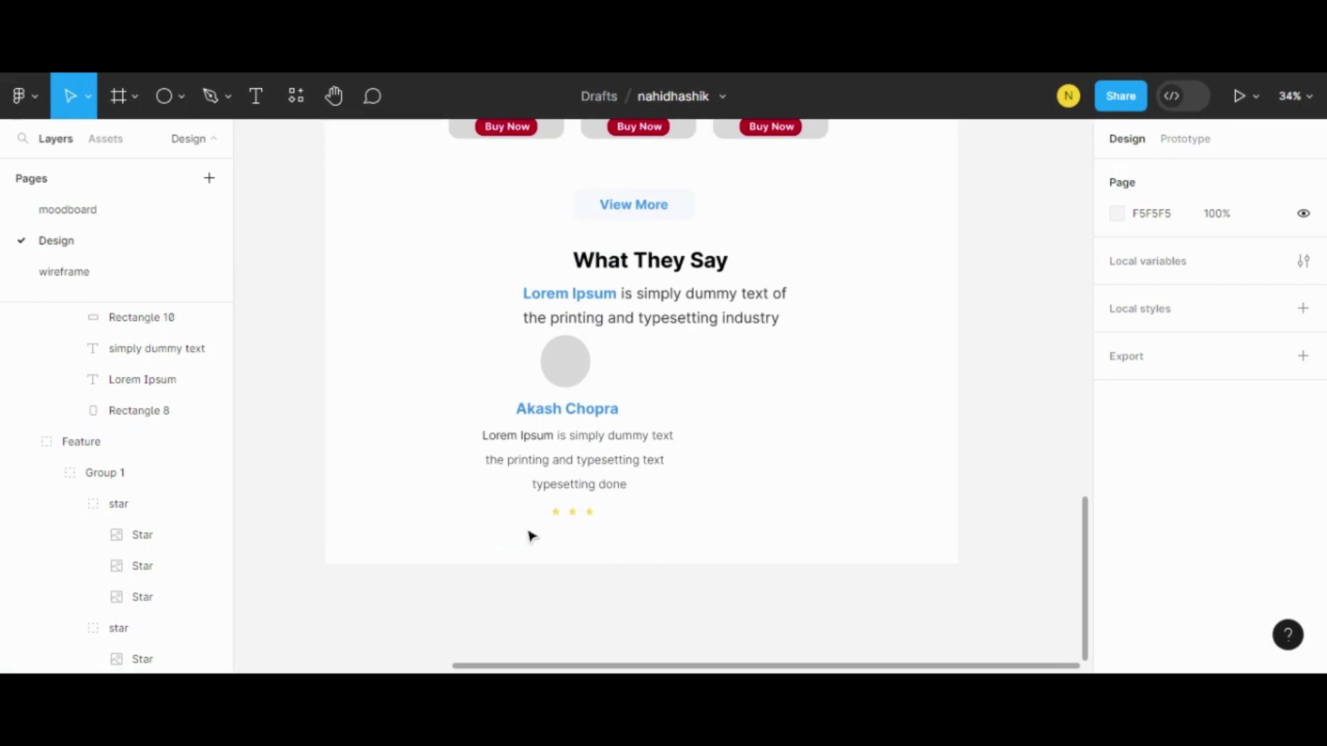
{"action": "left_click", "coordinate": [589, 513]}
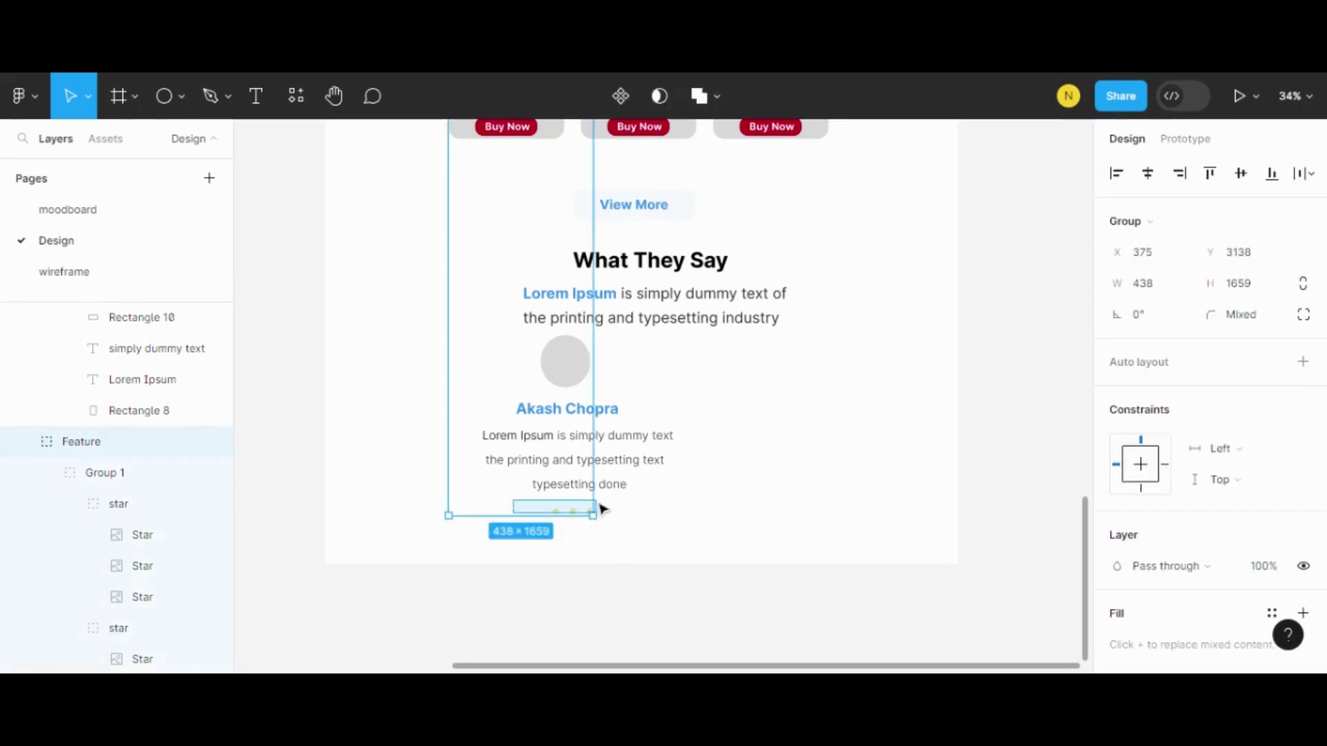
{"action": "scroll", "coordinate": [1258, 558], "scroll_direction": "down", "scroll_amount": 3}
{"action": "scroll", "coordinate": [1244, 572], "scroll_direction": "down", "scroll_amount": 2}
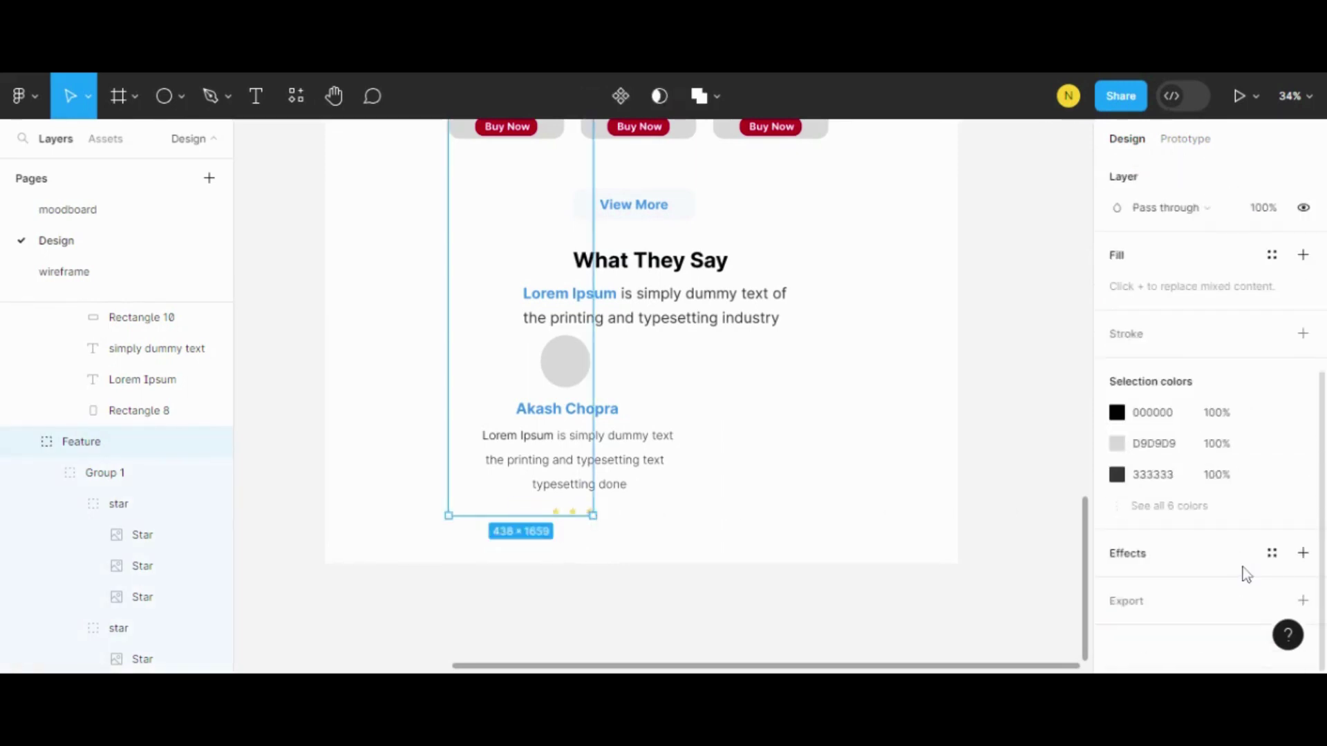
{"action": "scroll", "coordinate": [1244, 571], "scroll_direction": "up", "scroll_amount": 4}
{"action": "scroll", "coordinate": [1244, 572], "scroll_direction": "up", "scroll_amount": 2}
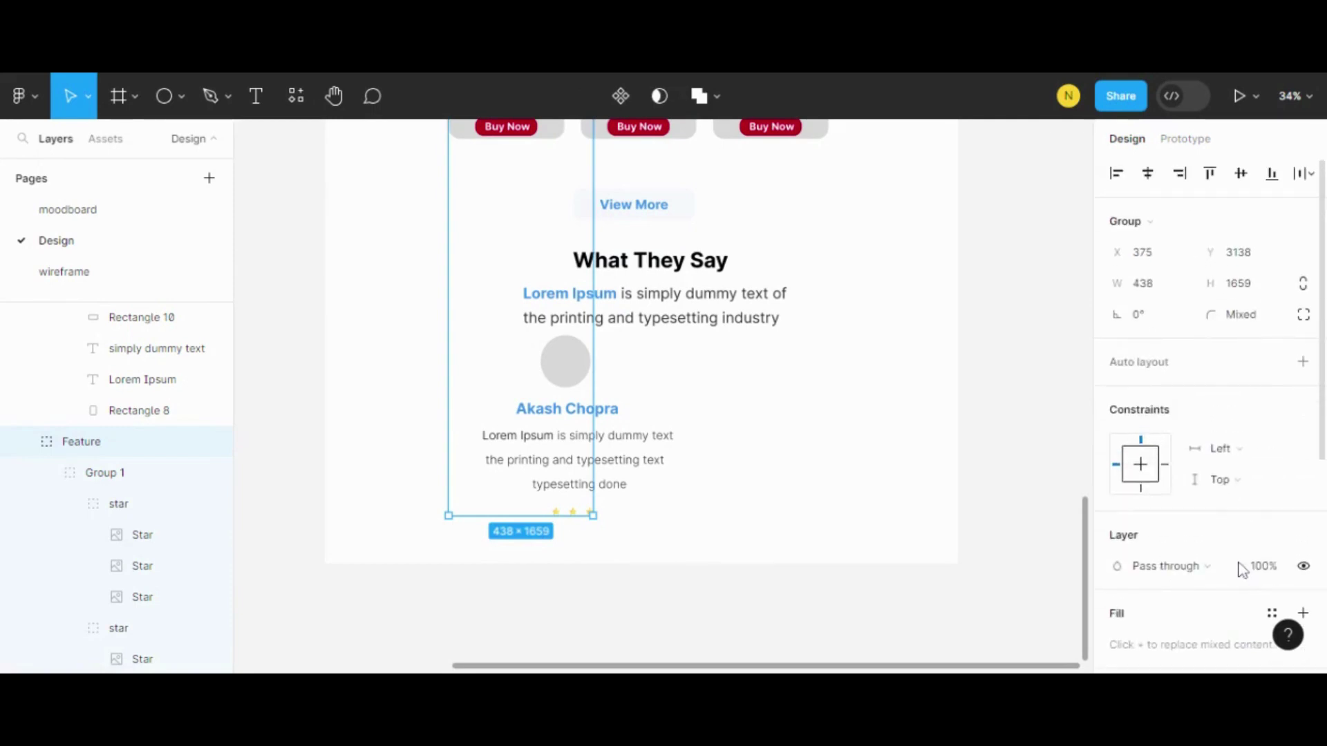
{"action": "scroll", "coordinate": [1242, 566], "scroll_direction": "down", "scroll_amount": 1}
{"action": "scroll", "coordinate": [1242, 567], "scroll_direction": "down", "scroll_amount": 4}
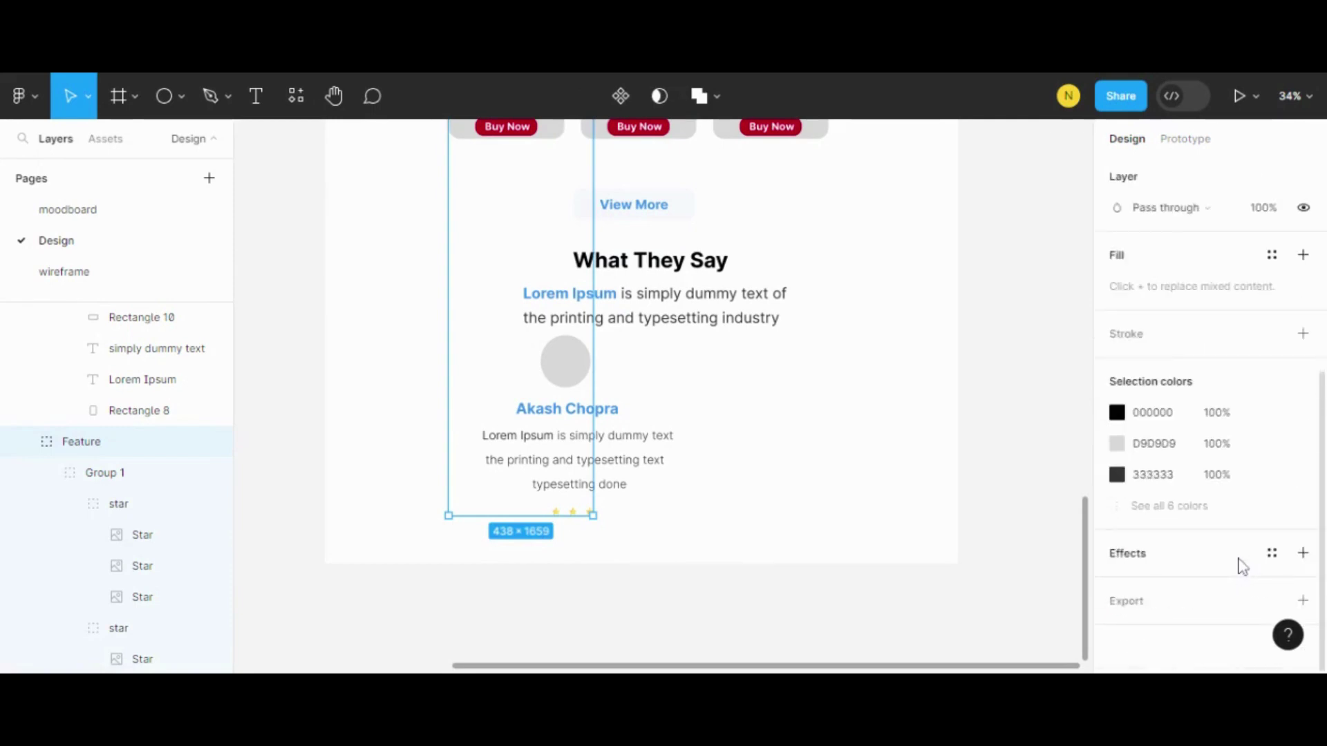
{"action": "scroll", "coordinate": [1242, 567], "scroll_direction": "up", "scroll_amount": 5}
{"action": "scroll", "coordinate": [1239, 563], "scroll_direction": "down", "scroll_amount": 5}
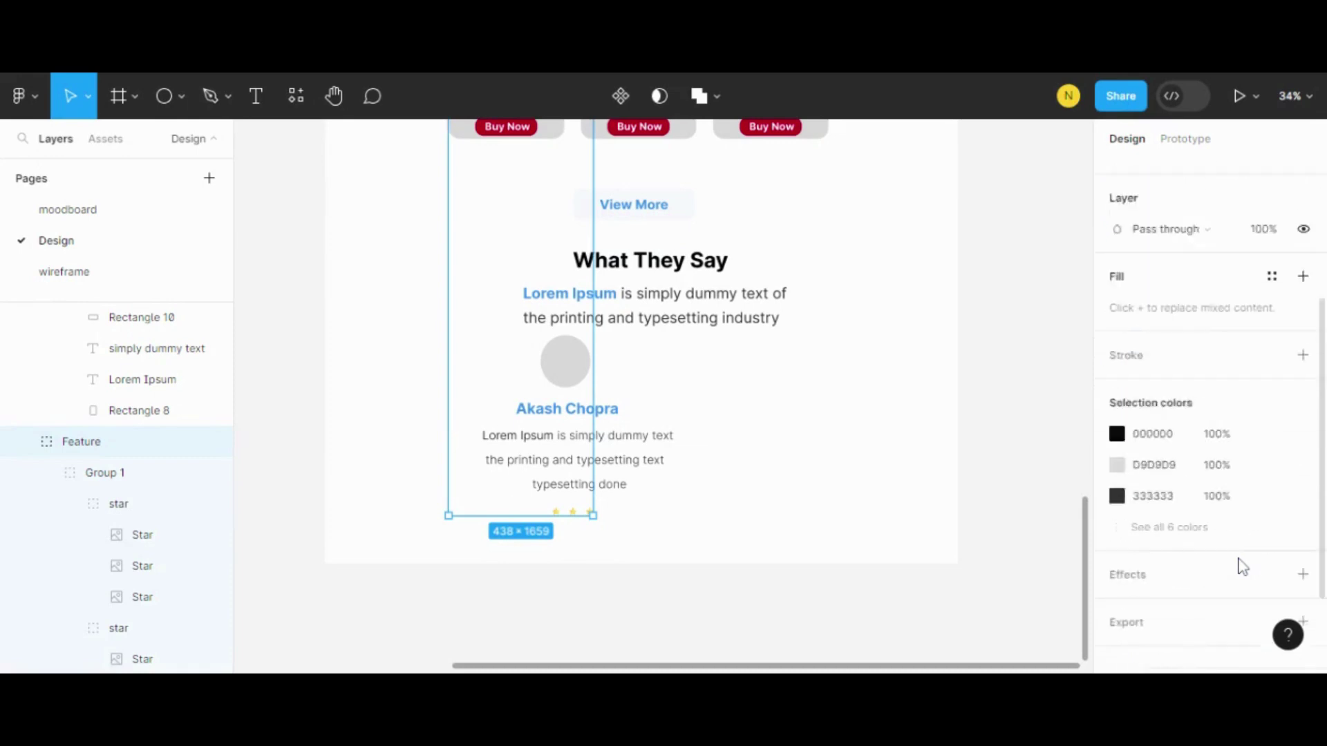
{"action": "left_click", "coordinate": [644, 467]}
Select the copied star row's group and individual stars beneath the quote
{"action": "left_click", "coordinate": [788, 477]}
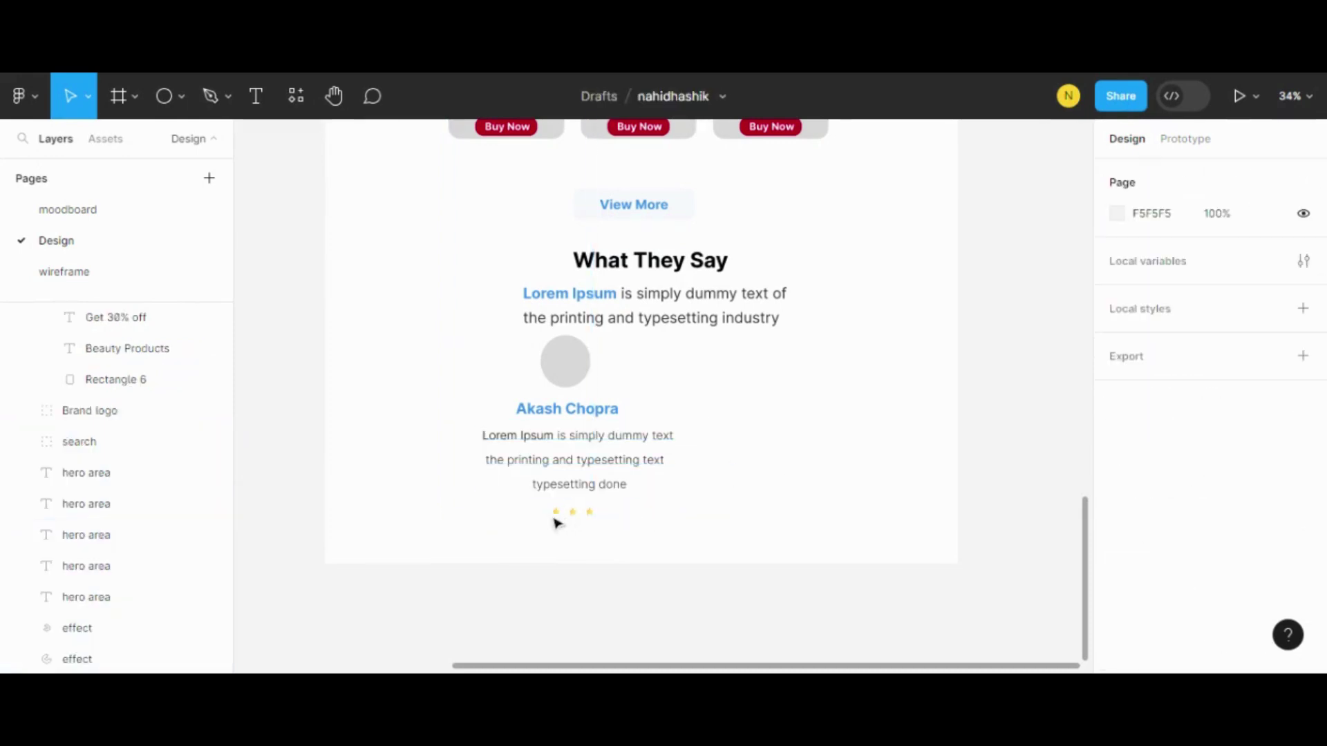
{"action": "left_click", "coordinate": [573, 520]}
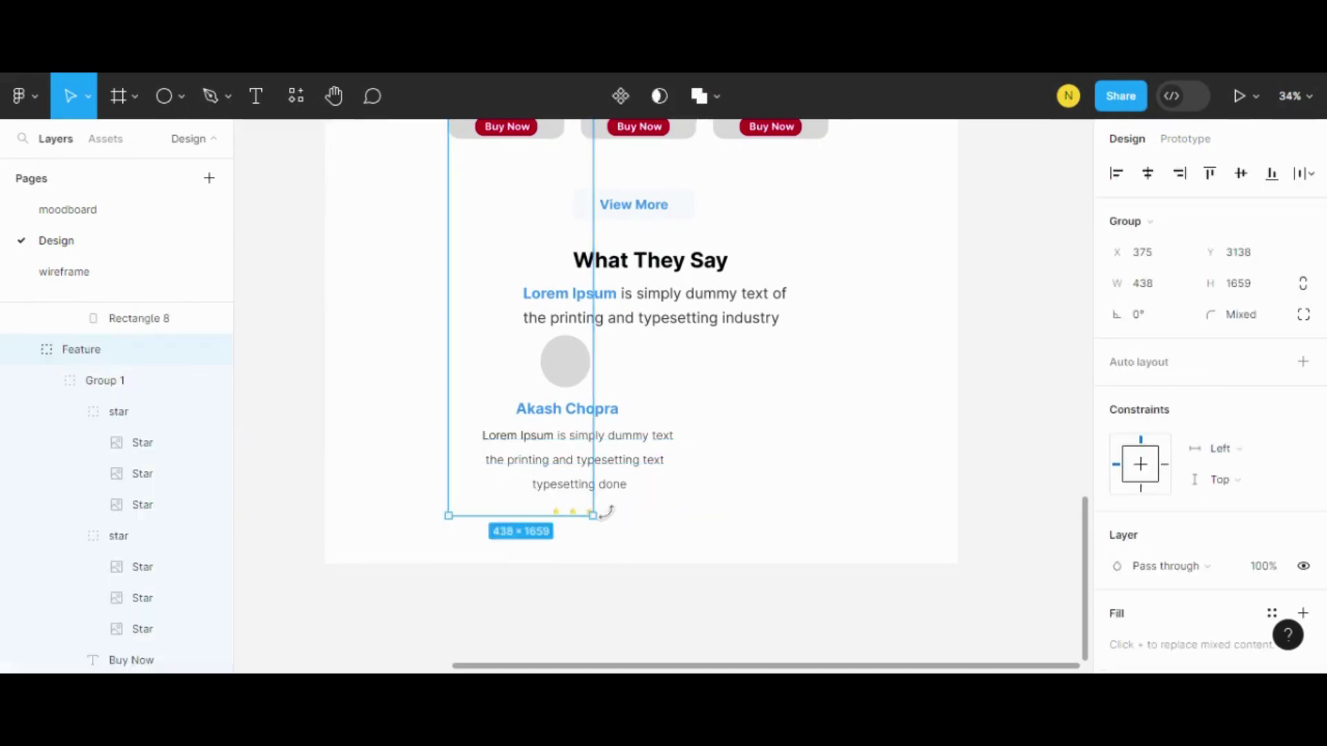
{"action": "left_click", "coordinate": [627, 518]}
{"action": "left_click", "coordinate": [539, 515]}
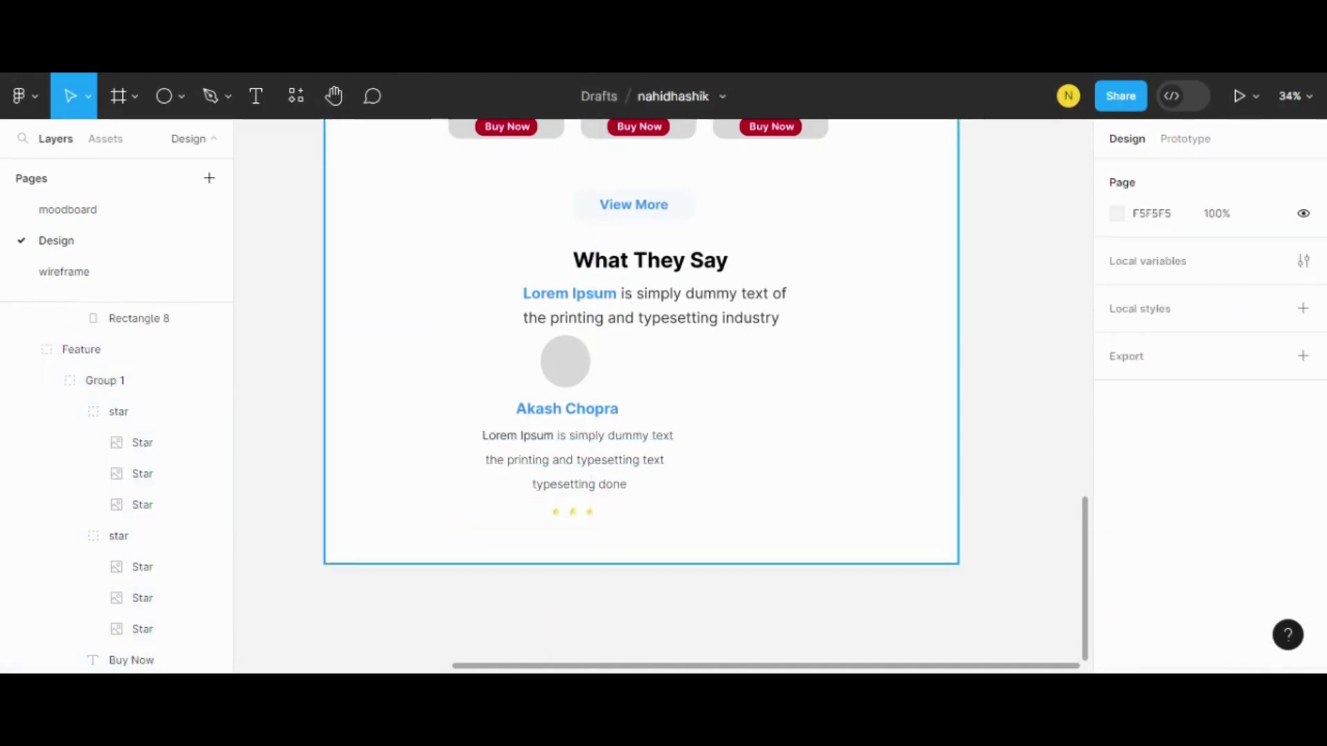
{"action": "double_click", "coordinate": [556, 511]}
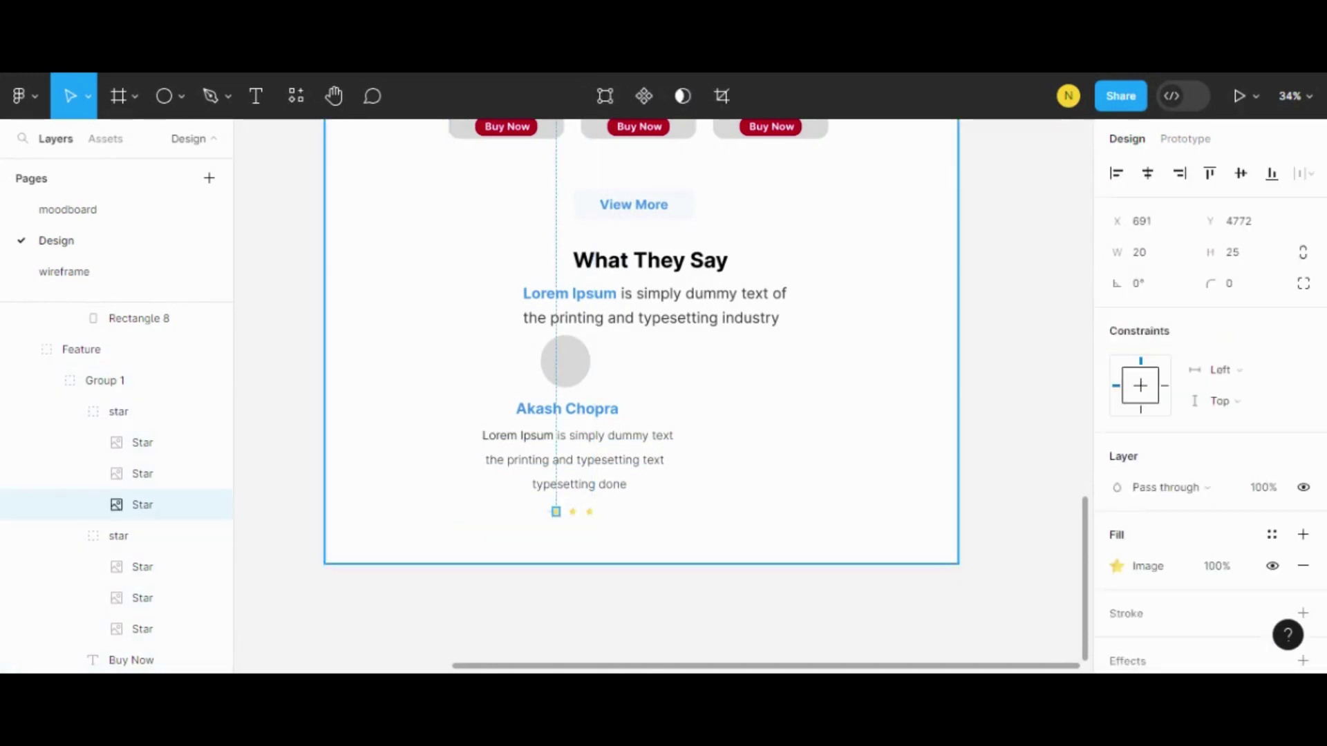
{"action": "left_click", "coordinate": [1116, 566]}
{"action": "double_click", "coordinate": [573, 511]}
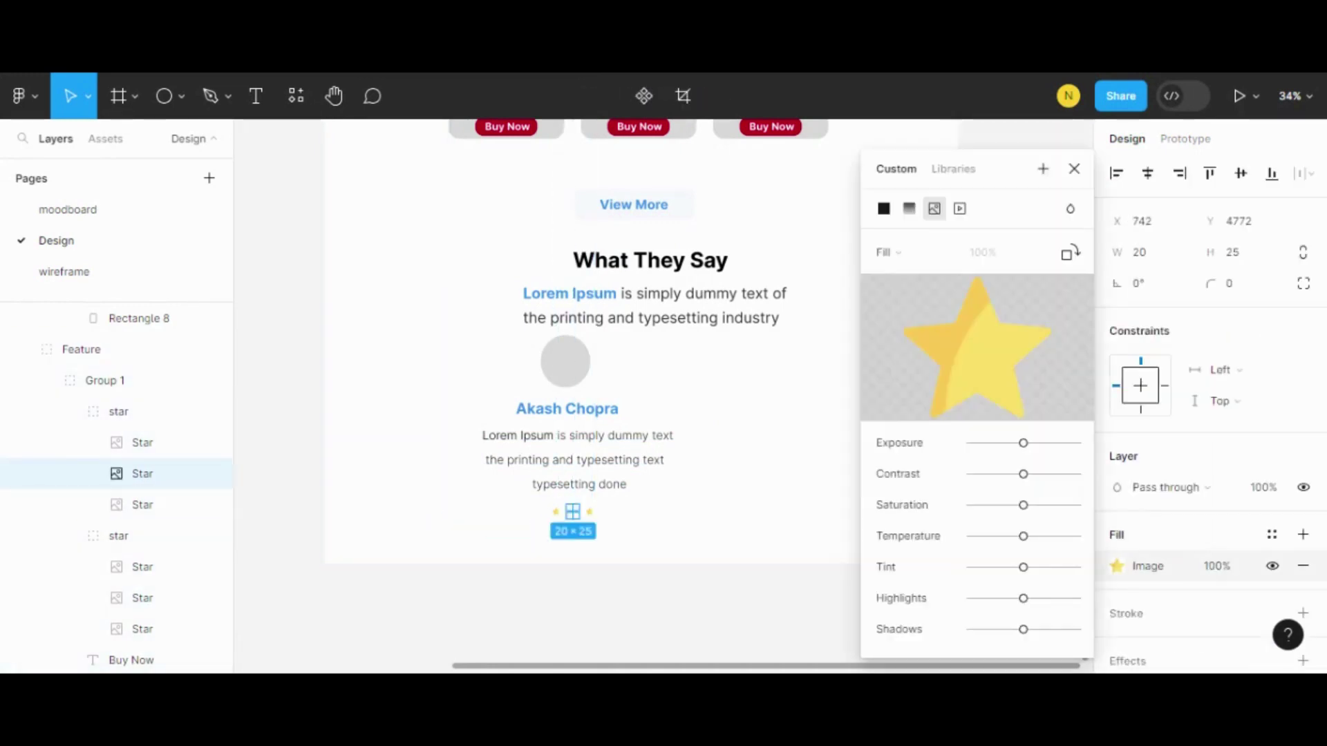
Step the selection up to the copied star row and remove it
{"action": "key", "text": "Escape"}
{"action": "key", "text": "Escape"}
{"action": "key", "text": "Escape"}
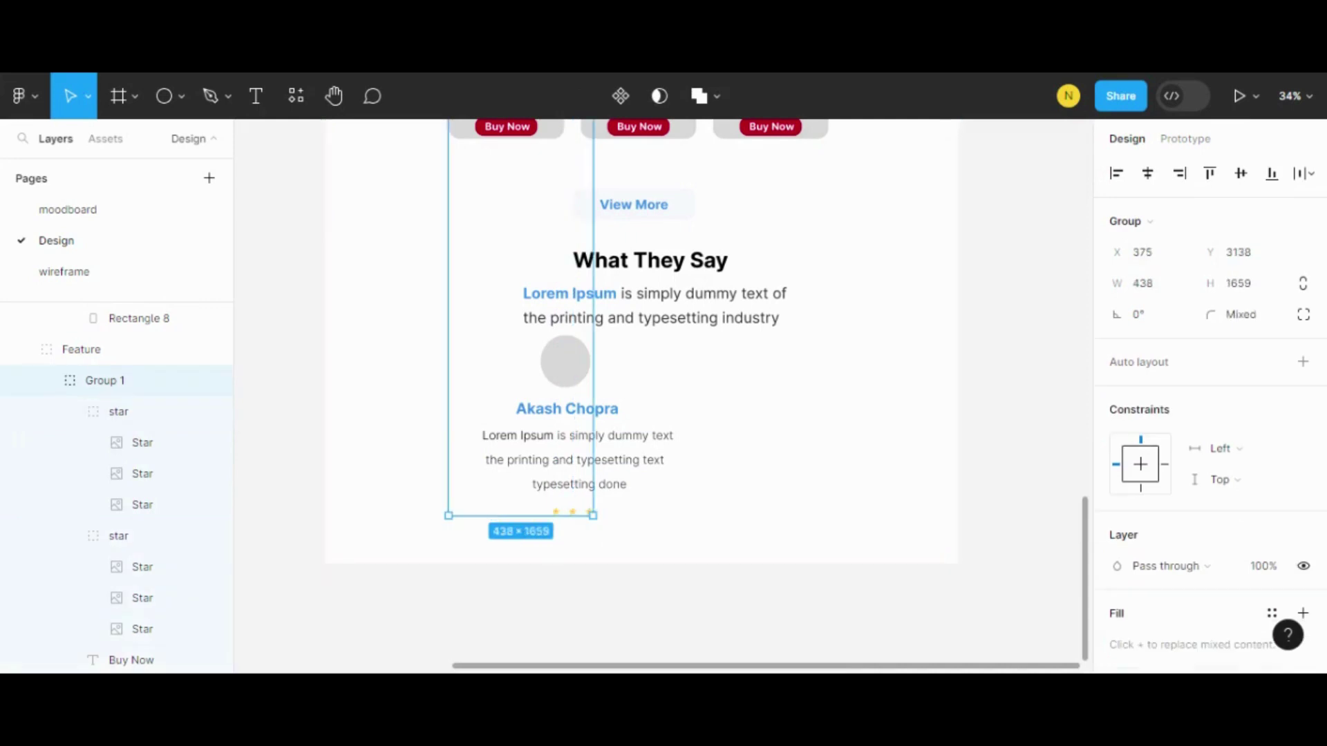
{"action": "key", "text": "Escape"}
{"action": "key", "text": "Escape"}
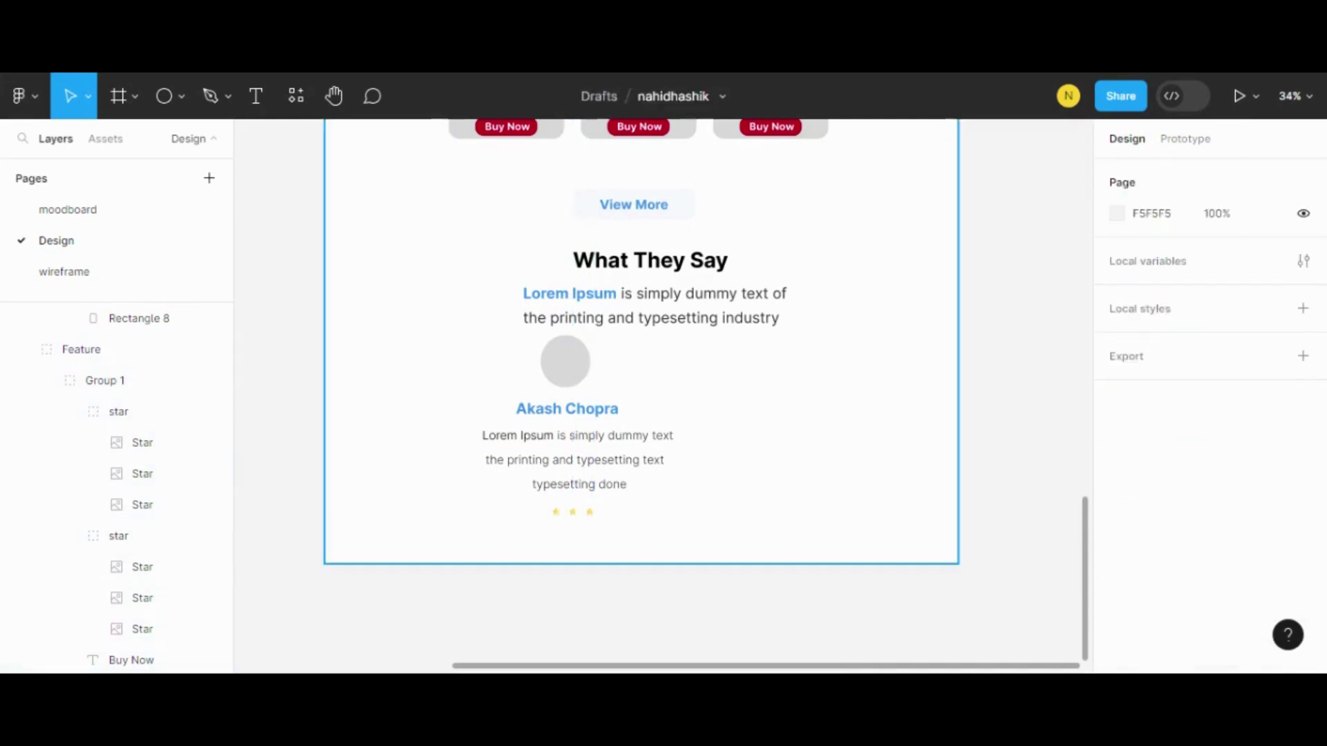
{"action": "left_click", "coordinate": [590, 512]}
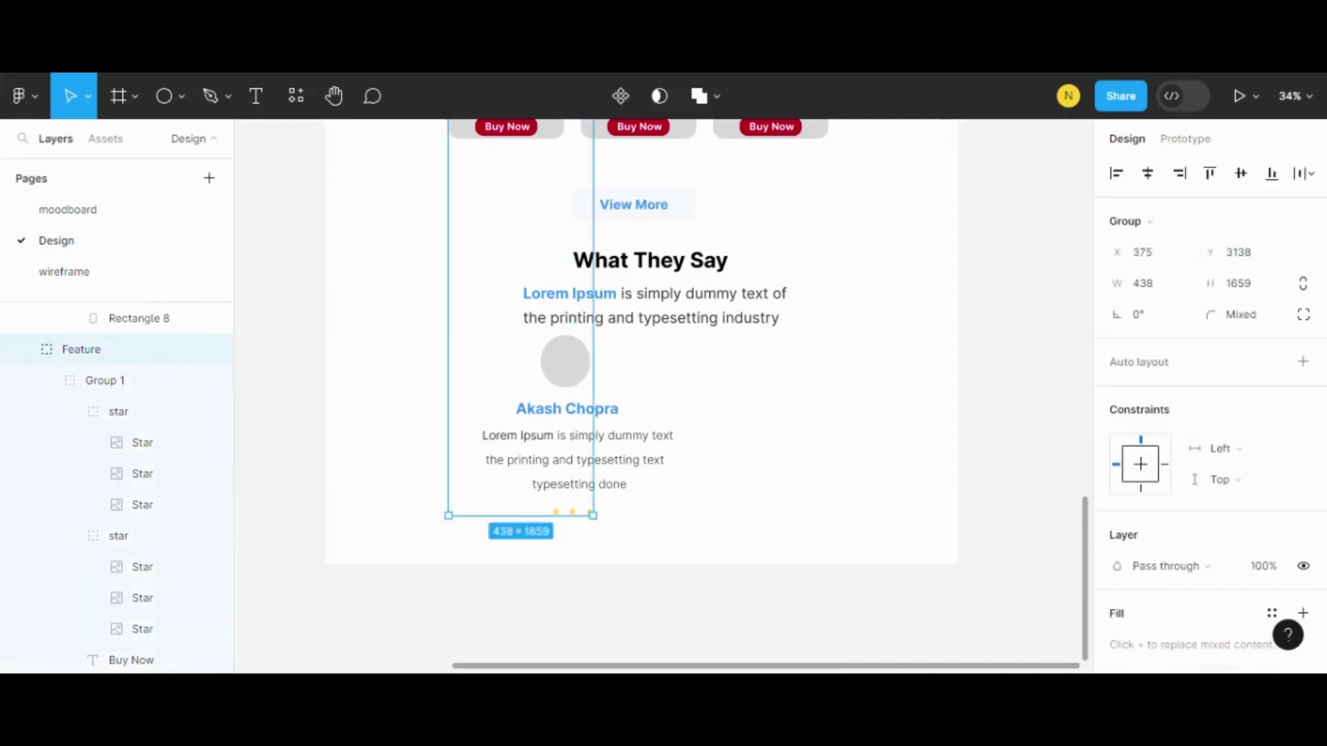
{"action": "key", "text": "Escape"}
{"action": "left_click", "coordinate": [590, 512], "text": "ctrl"}
{"action": "key", "text": "Escape"}
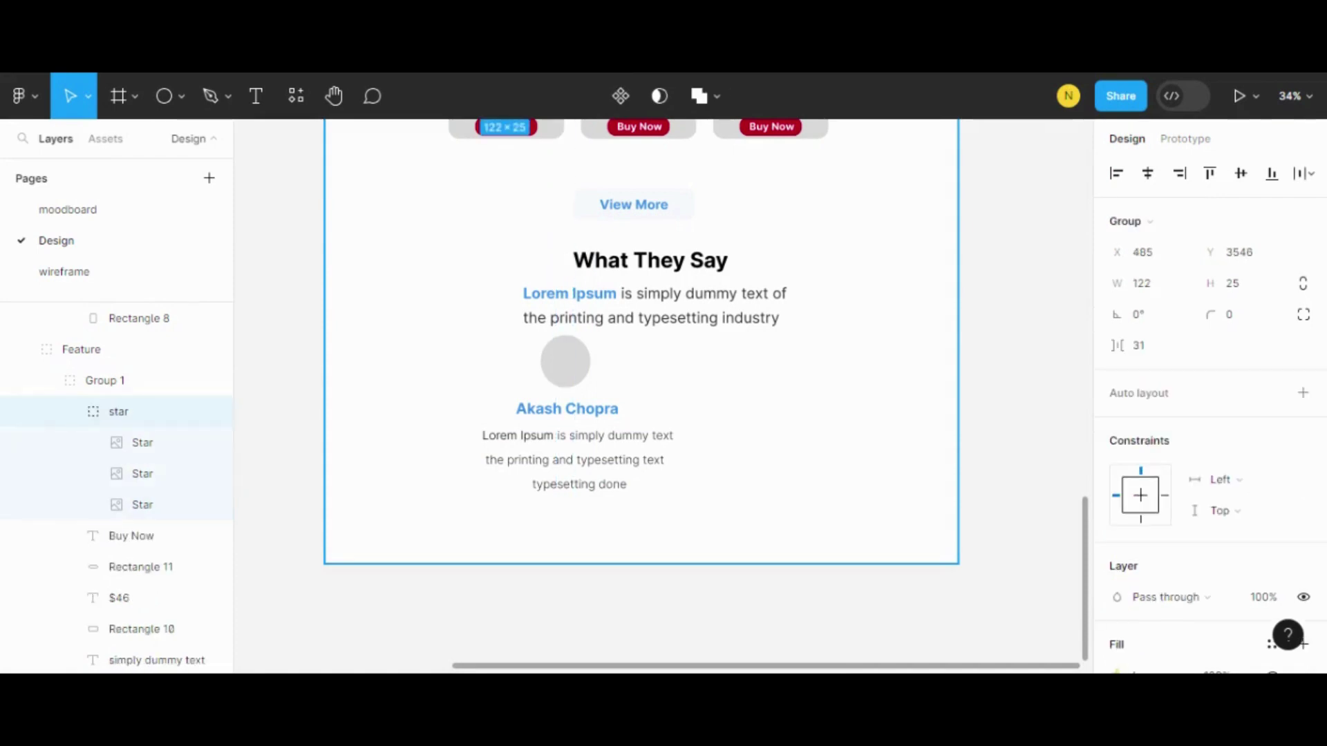
{"action": "left_click", "coordinate": [781, 408]}
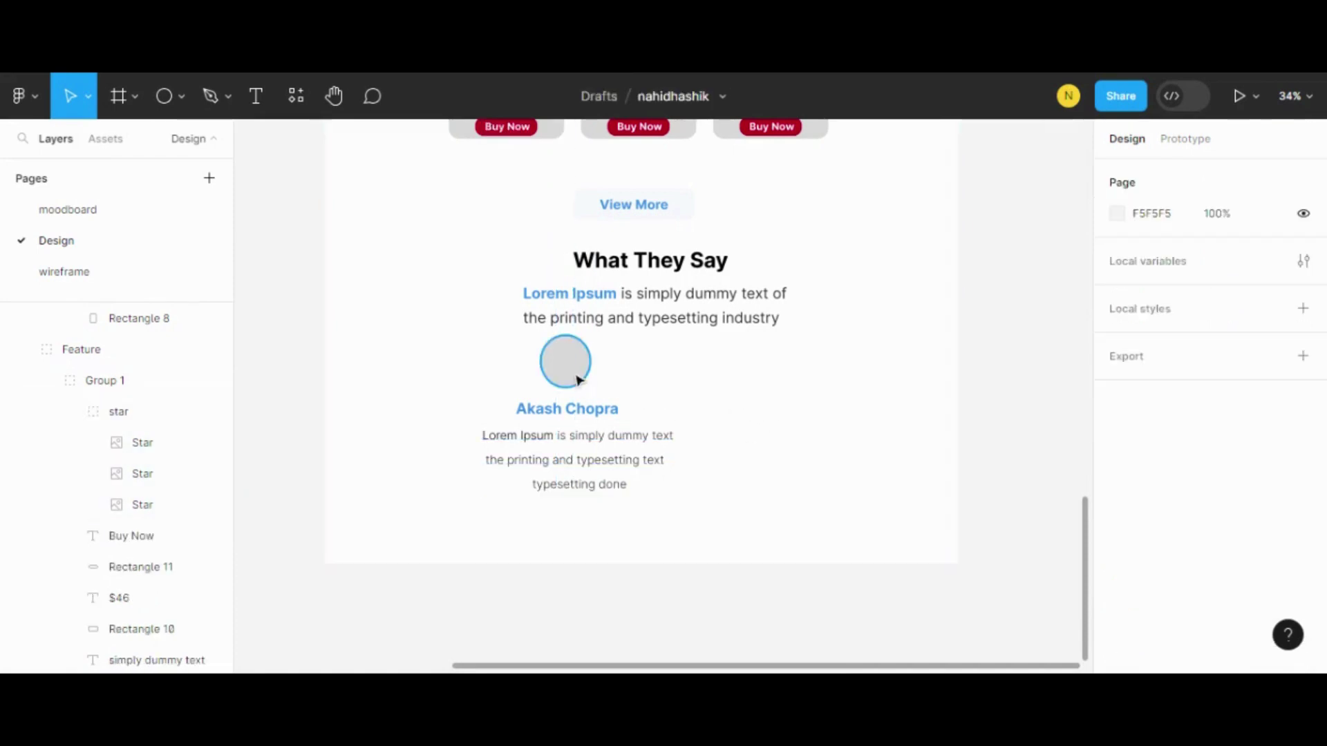
{"action": "left_click_drag", "start_coordinate": [567, 368], "coordinate": [573, 367]}
{"action": "left_click", "coordinate": [812, 446]}
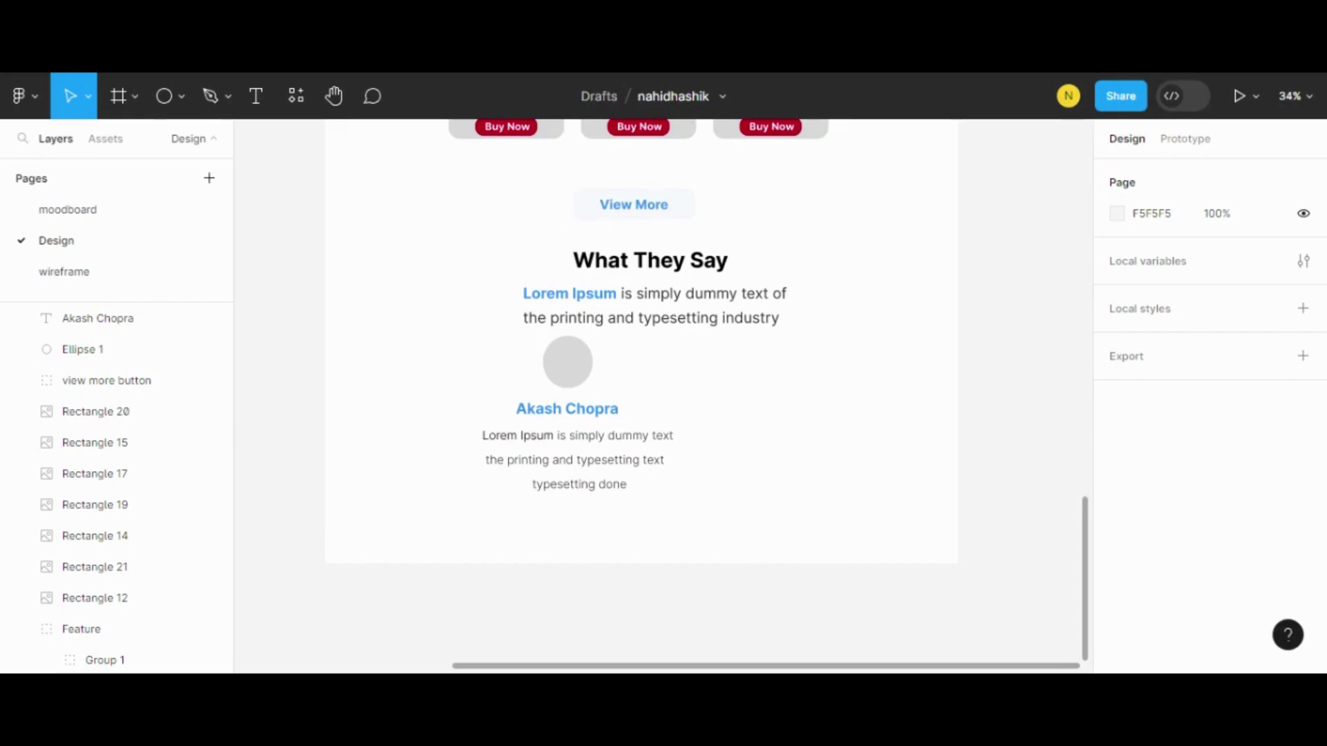
{"action": "scroll", "coordinate": [745, 558], "scroll_direction": "up", "scroll_amount": 5}
{"action": "scroll", "coordinate": [745, 558], "scroll_direction": "up", "scroll_amount": 5}
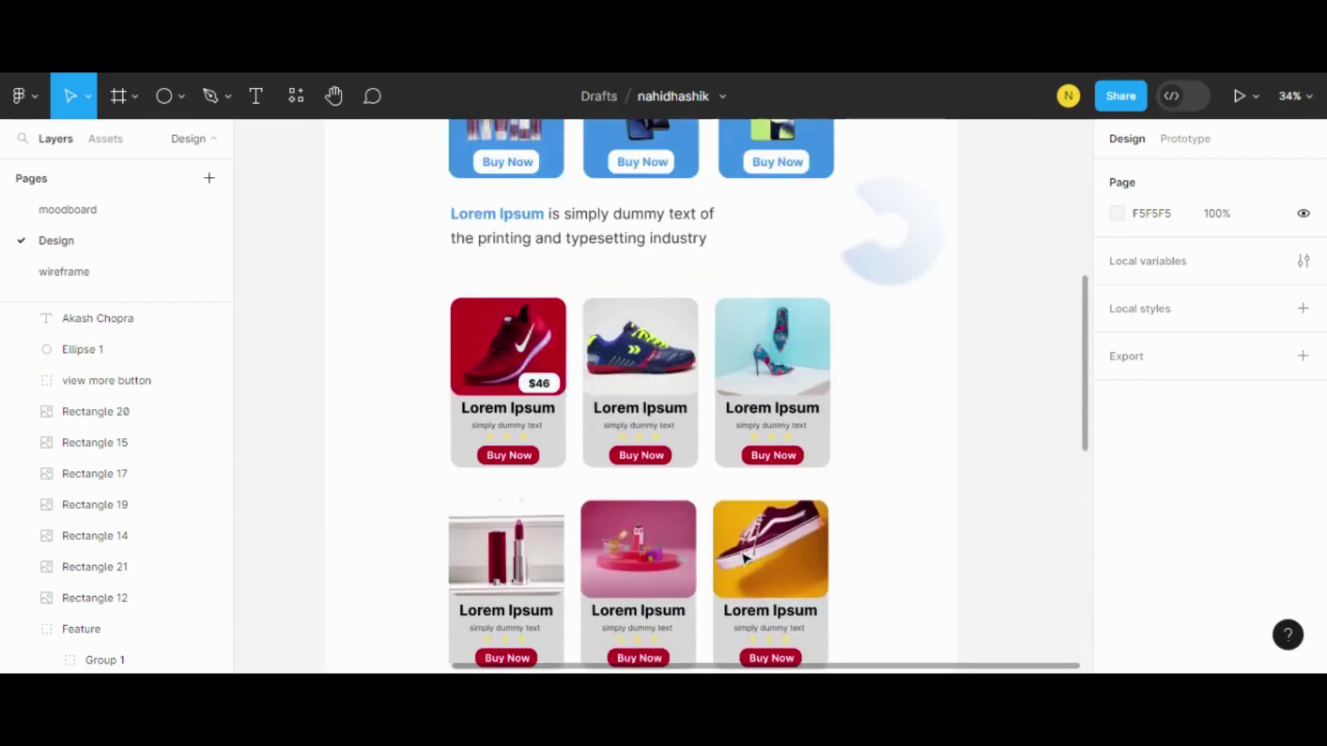
{"action": "scroll", "coordinate": [745, 558], "scroll_direction": "up", "scroll_amount": 5}
{"action": "scroll", "coordinate": [745, 558], "scroll_direction": "up", "scroll_amount": 2}
{"action": "scroll", "coordinate": [745, 559], "scroll_direction": "up", "scroll_amount": 1}
{"action": "scroll", "coordinate": [745, 558], "scroll_direction": "up", "scroll_amount": 1}
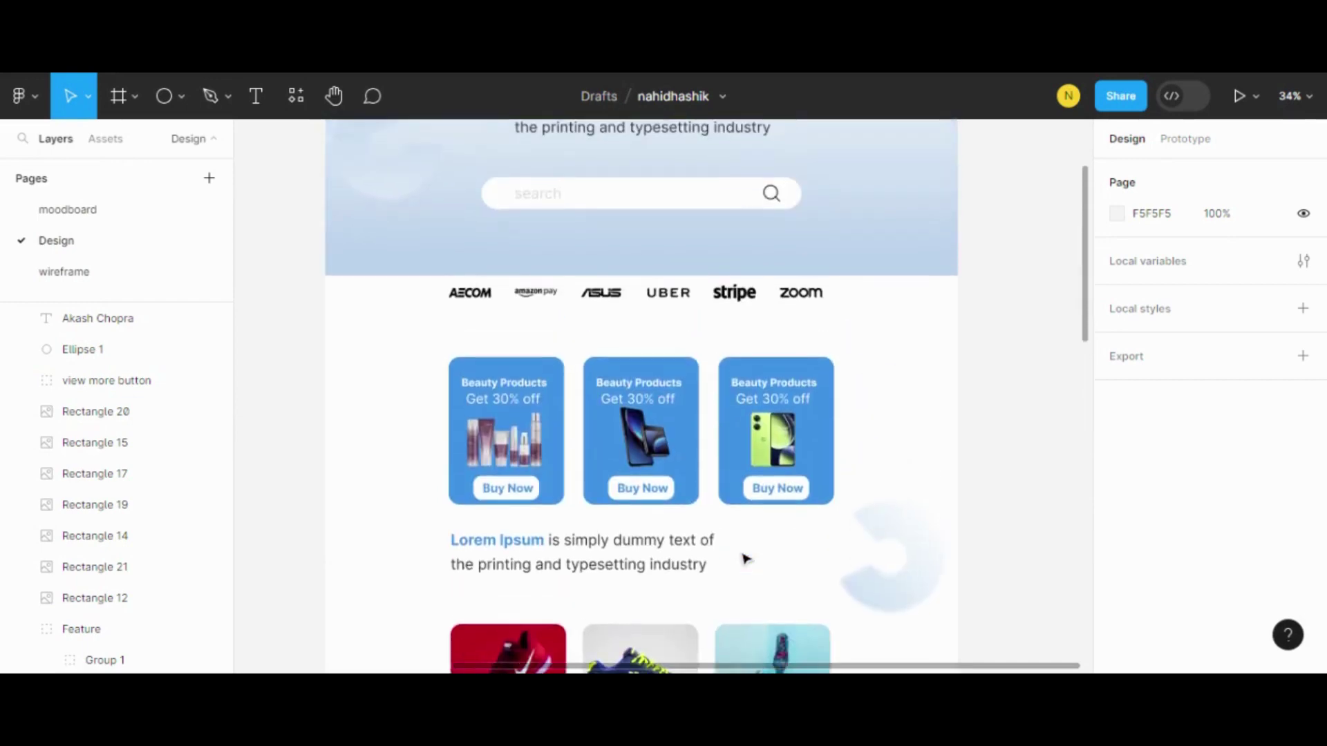
{"action": "scroll", "coordinate": [745, 559], "scroll_direction": "up", "scroll_amount": 2}
{"action": "scroll", "coordinate": [745, 558], "scroll_direction": "up", "scroll_amount": 2}
{"action": "scroll", "coordinate": [745, 558], "scroll_direction": "down", "scroll_amount": 1}
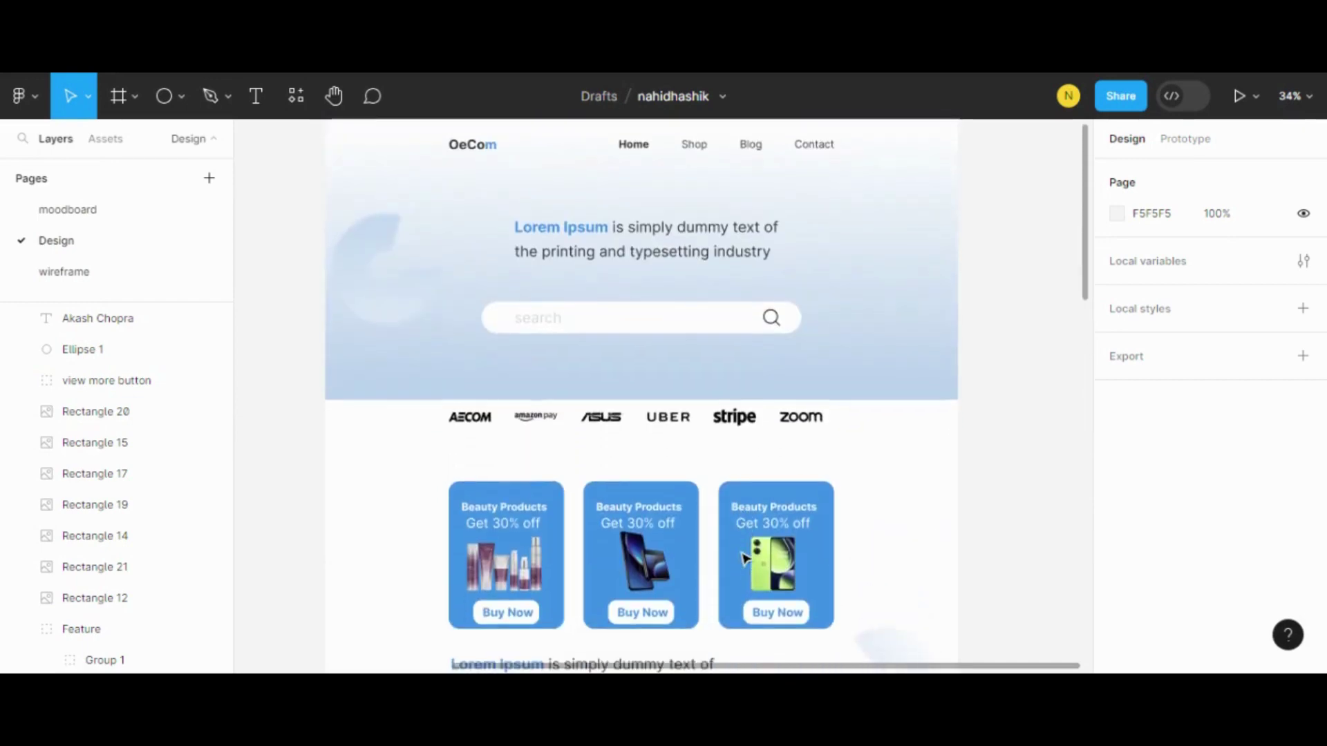
{"action": "scroll", "coordinate": [745, 558], "scroll_direction": "down", "scroll_amount": 7}
{"action": "scroll", "coordinate": [745, 559], "scroll_direction": "down", "scroll_amount": 5}
{"action": "scroll", "coordinate": [745, 559], "scroll_direction": "down", "scroll_amount": 10}
{"action": "scroll", "coordinate": [745, 559], "scroll_direction": "down", "scroll_amount": 4}
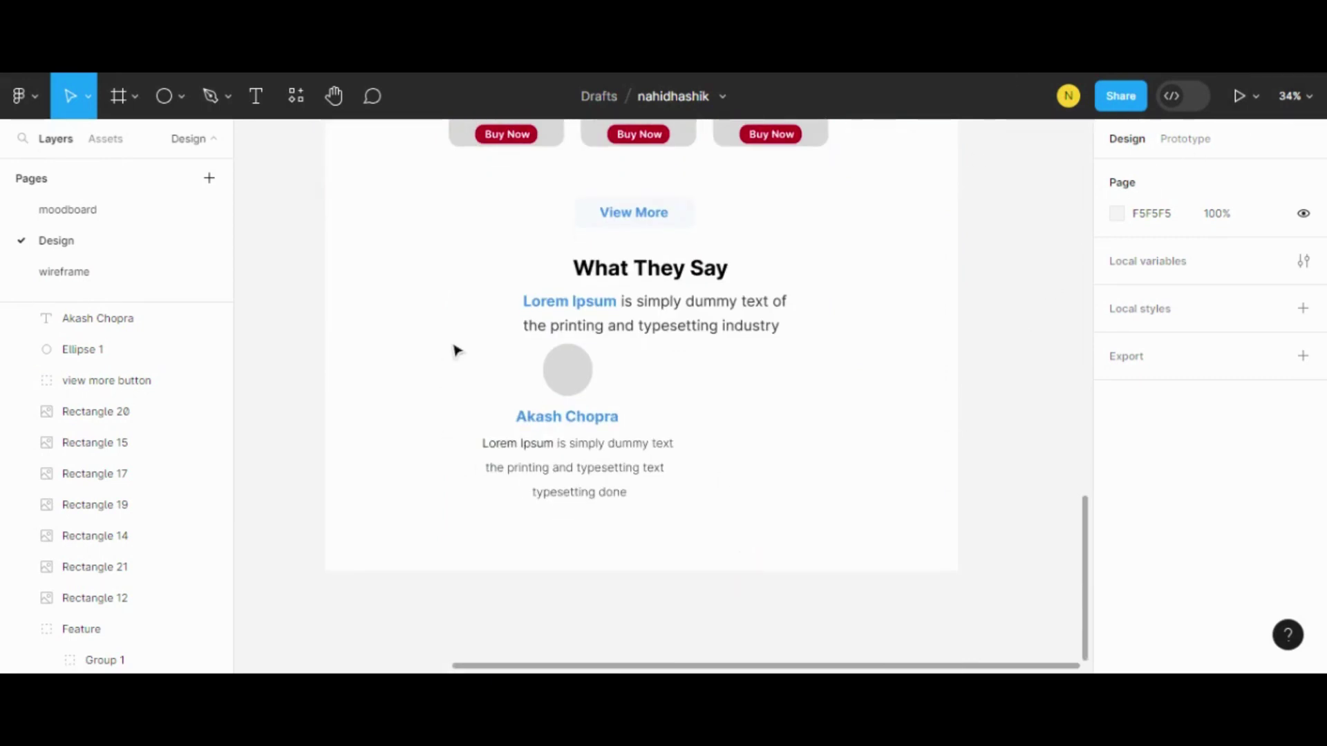
Fill Ellipse 1 with a curly-haired man's portrait from an Unsplash search for 'man'
{"action": "left_click", "coordinate": [571, 379]}
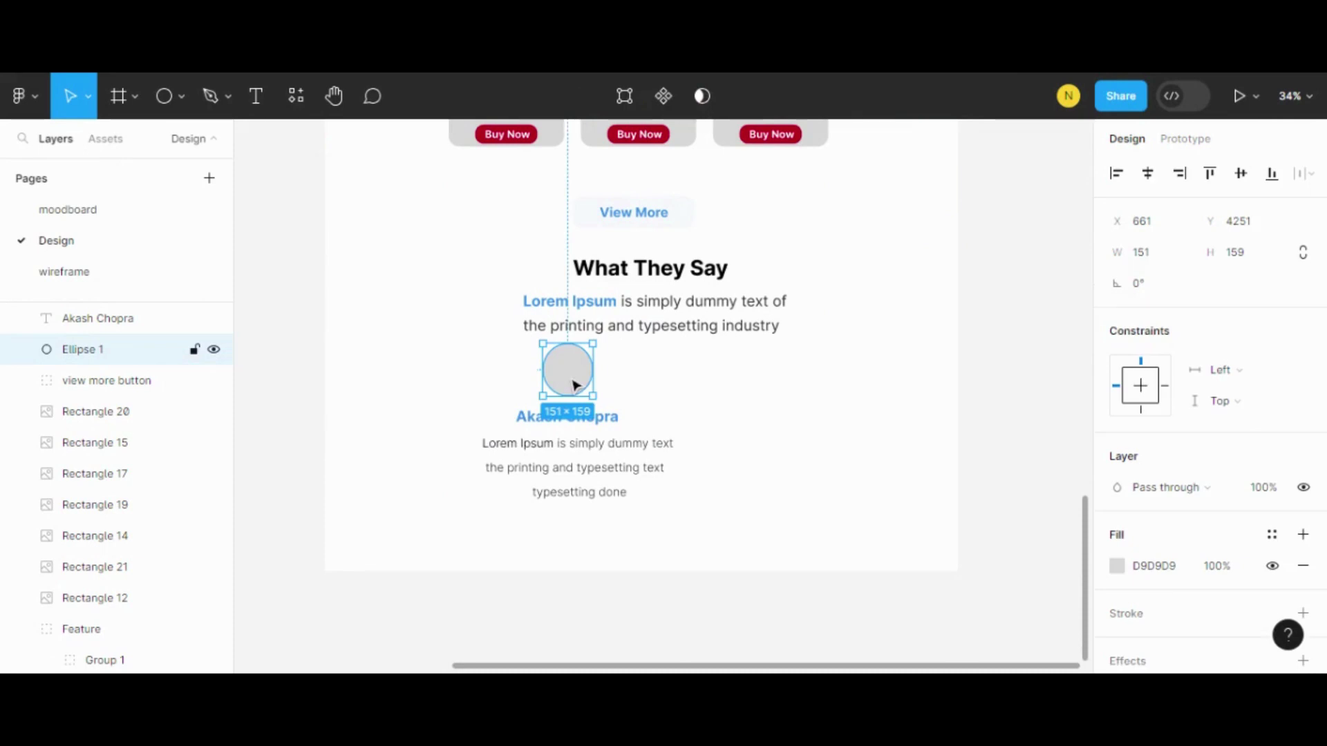
{"action": "right_click", "coordinate": [574, 384]}
{"action": "mouse_move", "coordinate": [663, 523]}
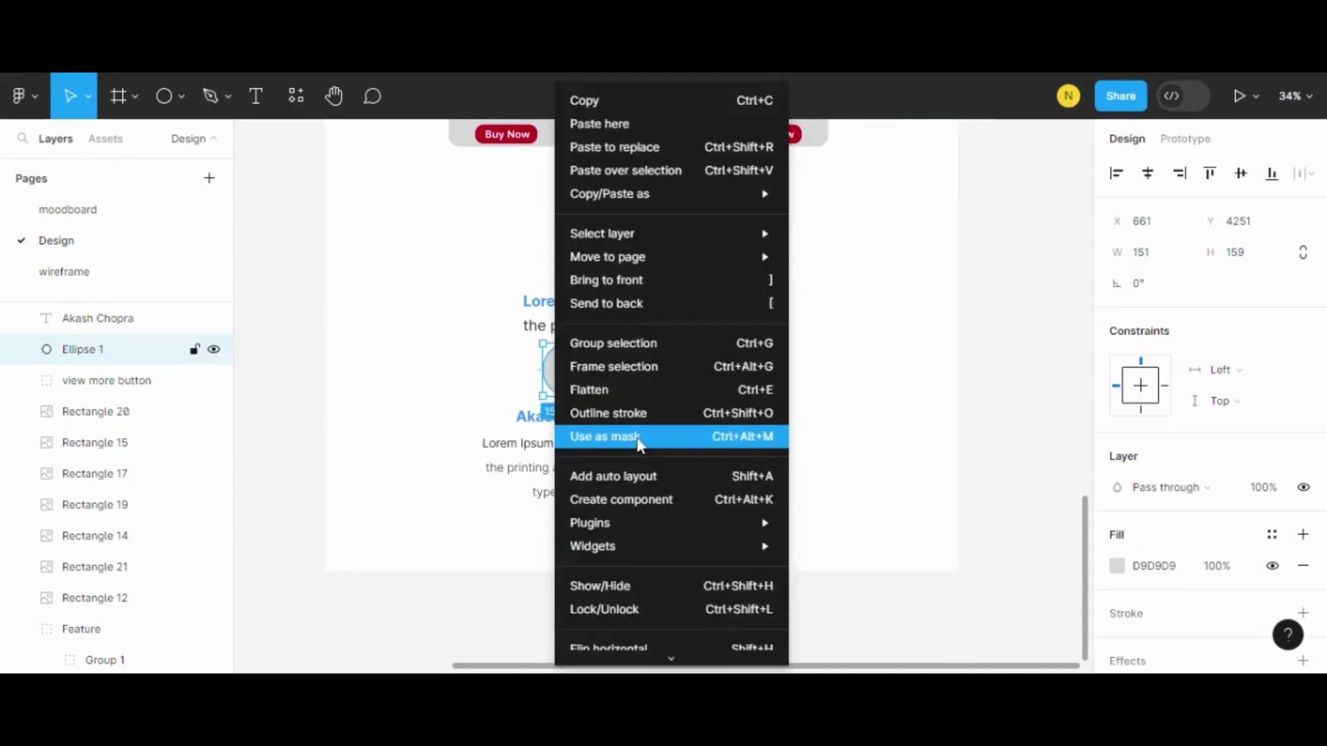
{"action": "mouse_move", "coordinate": [590, 523]}
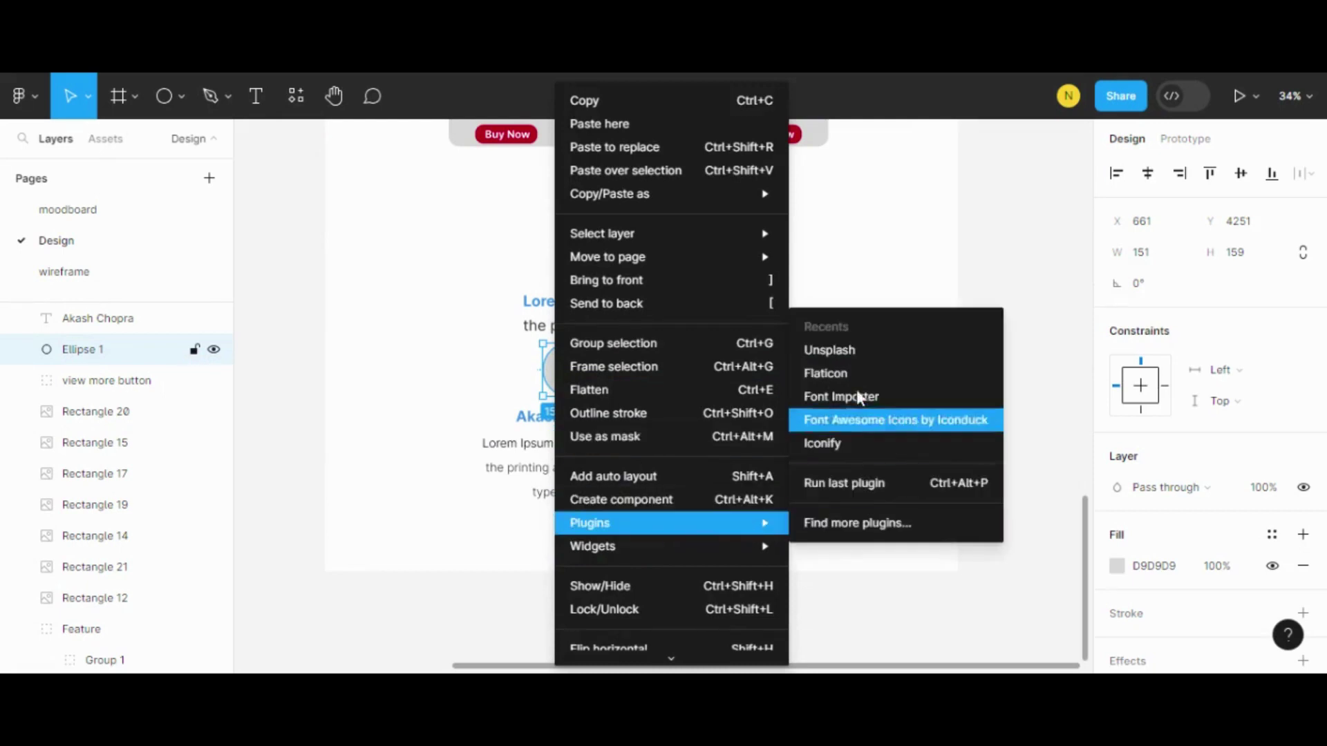
{"action": "left_click", "coordinate": [849, 357]}
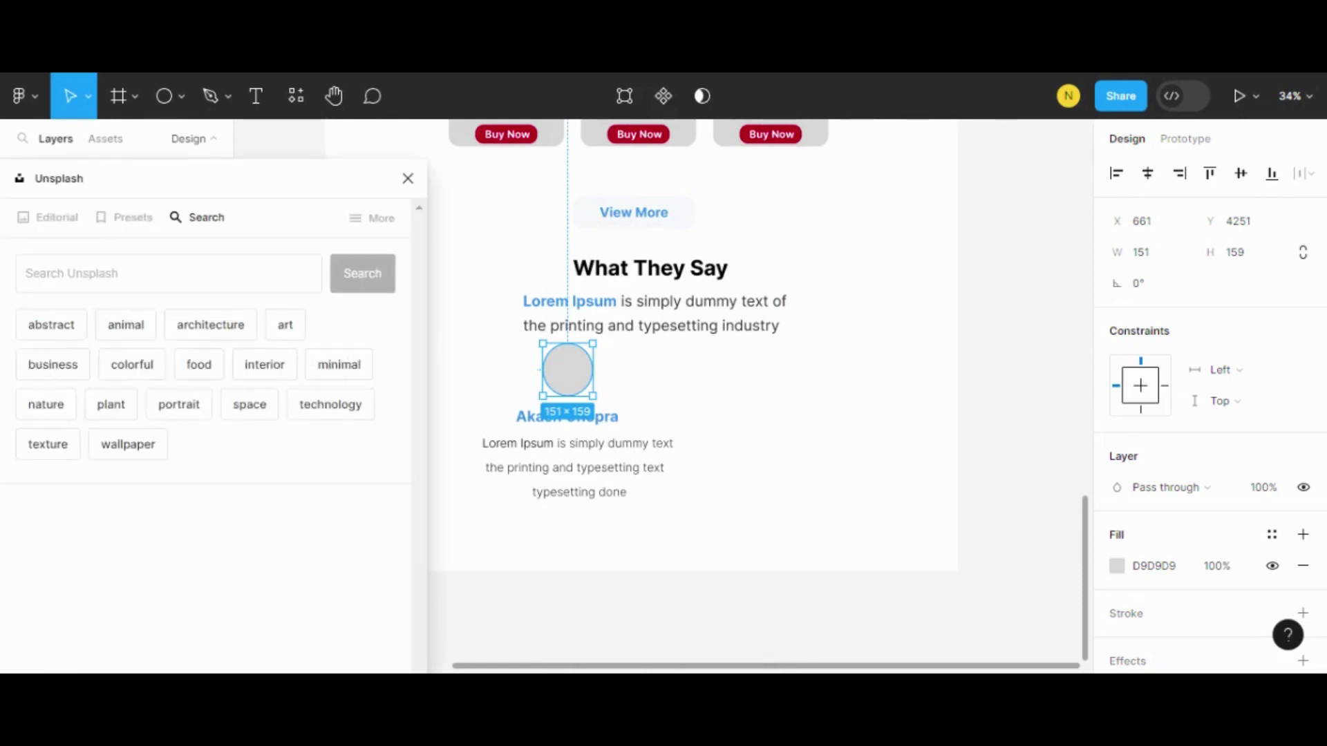
{"action": "type", "text": "man"}
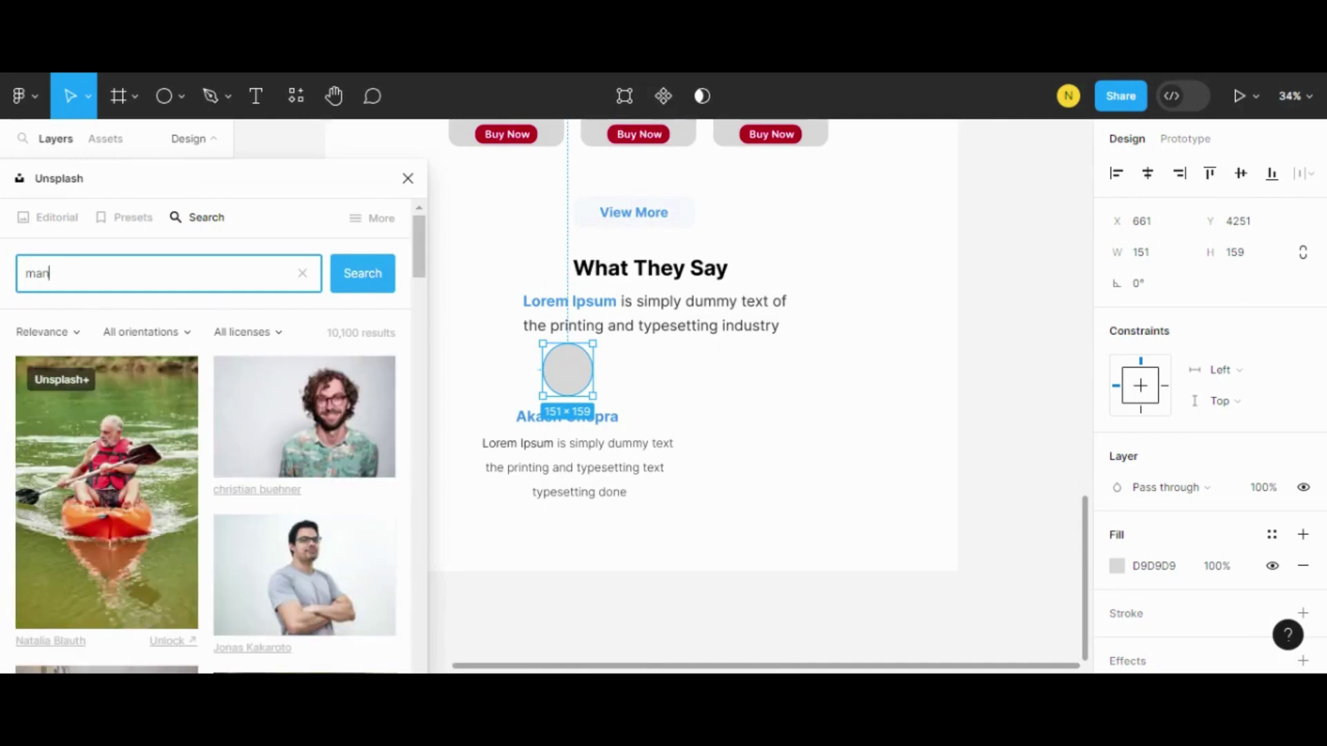
{"action": "left_click", "coordinate": [358, 417]}
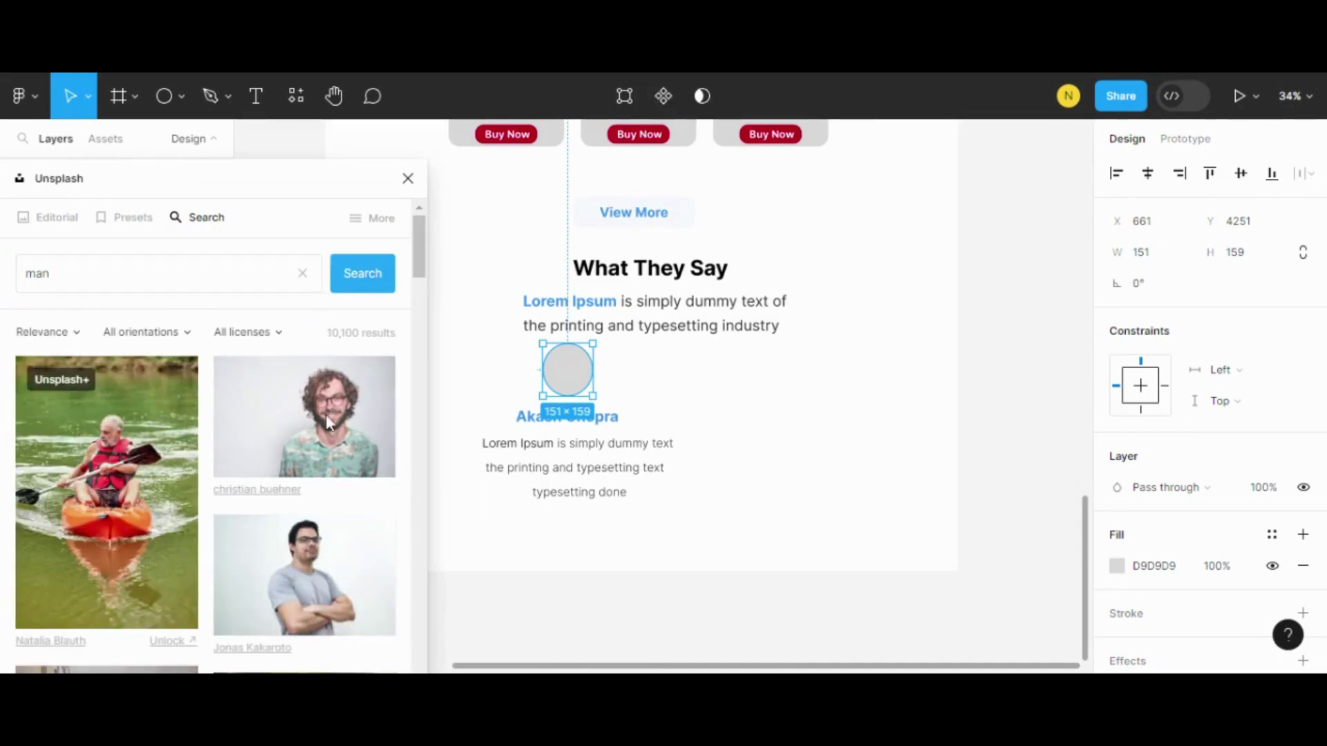
{"action": "left_click", "coordinate": [326, 414]}
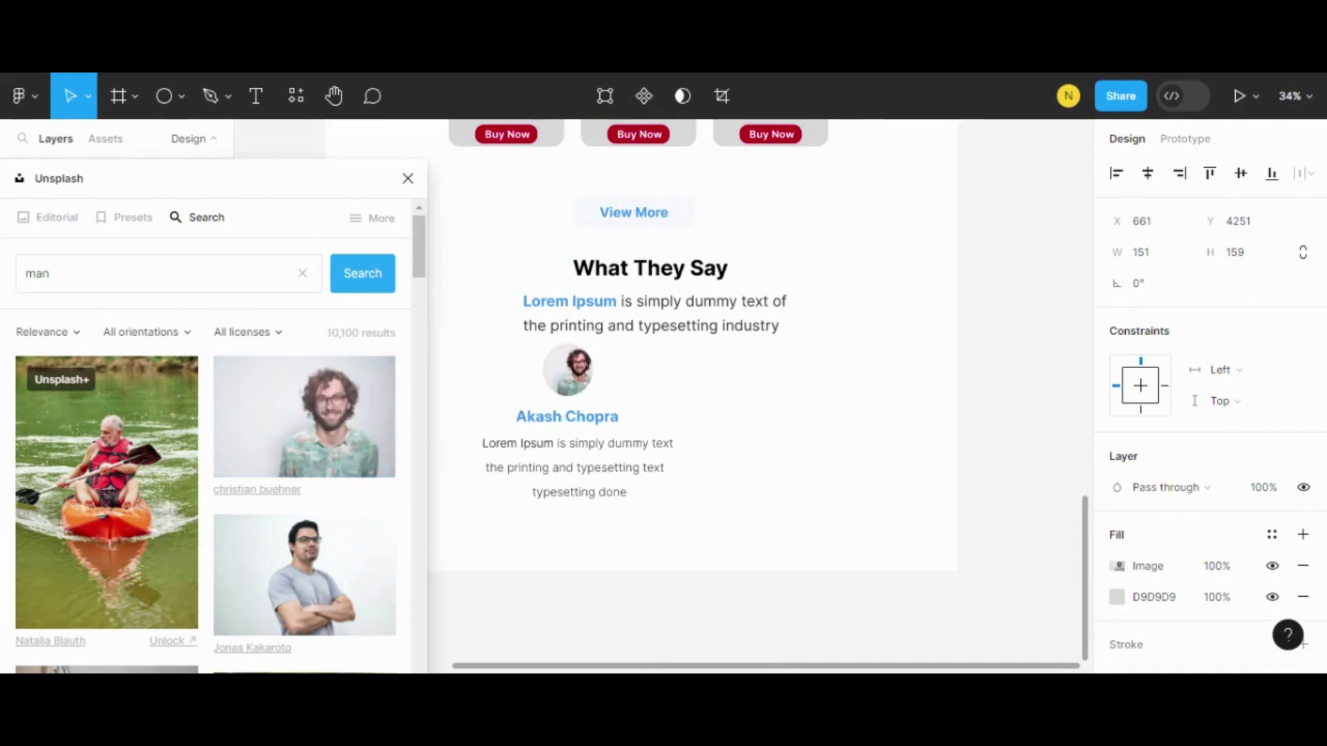
Nudge the avatar left, swap its photo for a smiling man in a cap, and duplicate it rightward
{"action": "mouse_move", "coordinate": [577, 373]}
{"action": "left_mouse_down"}
{"action": "mouse_move", "coordinate": [564, 377]}
{"action": "mouse_move", "coordinate": [579, 381]}
{"action": "left_mouse_up"}
{"action": "scroll", "coordinate": [303, 479], "scroll_direction": "down", "scroll_amount": 5}
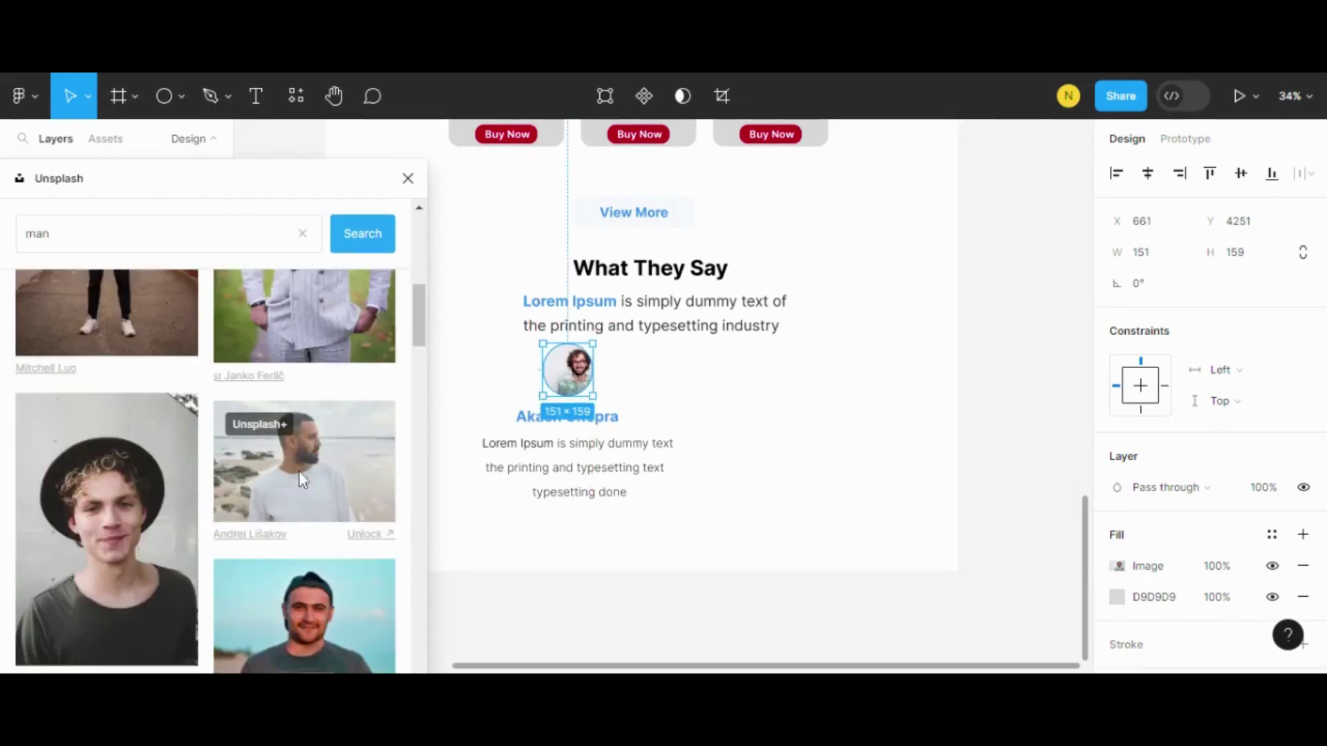
{"action": "scroll", "coordinate": [302, 479], "scroll_direction": "down", "scroll_amount": 3}
{"action": "left_click", "coordinate": [320, 447]}
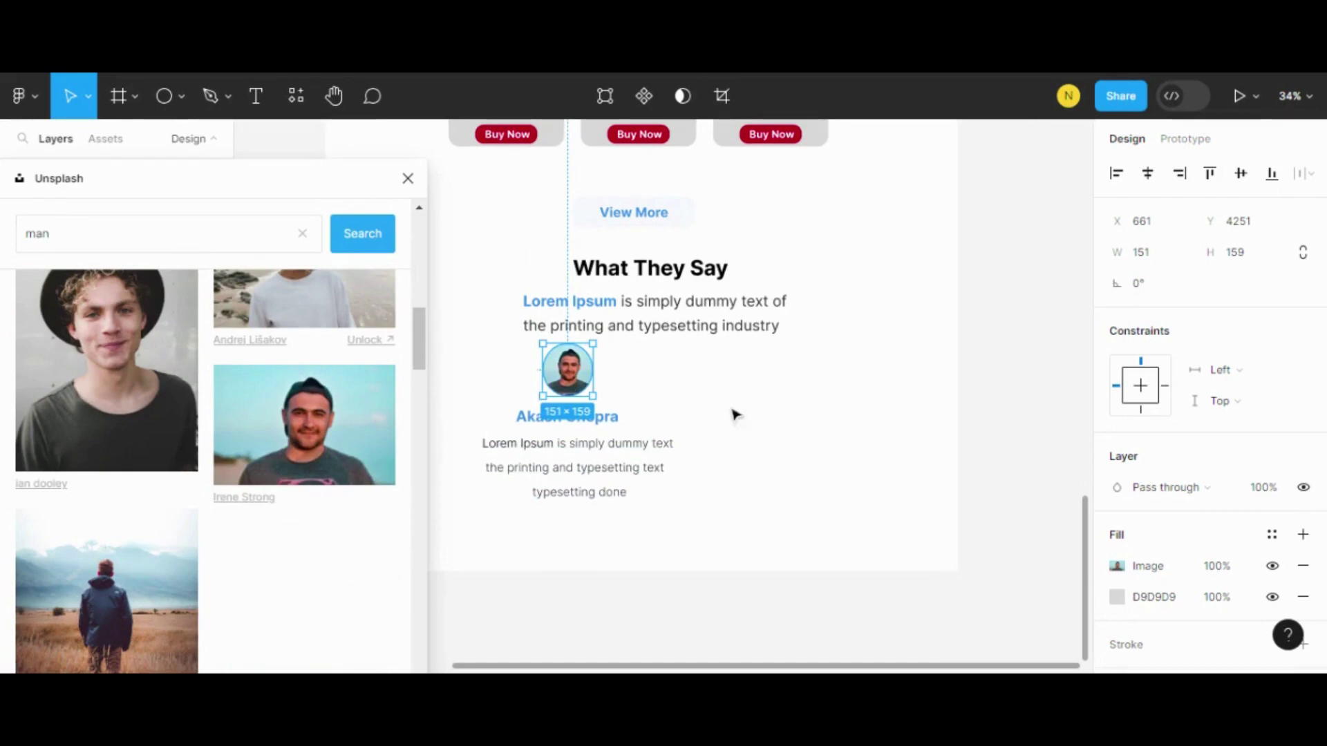
{"action": "left_click", "coordinate": [735, 415]}
{"action": "mouse_move", "coordinate": [580, 376]}
{"action": "left_mouse_down"}
{"action": "mouse_move", "coordinate": [571, 387]}
{"action": "mouse_move", "coordinate": [652, 389]}
{"action": "left_mouse_up"}
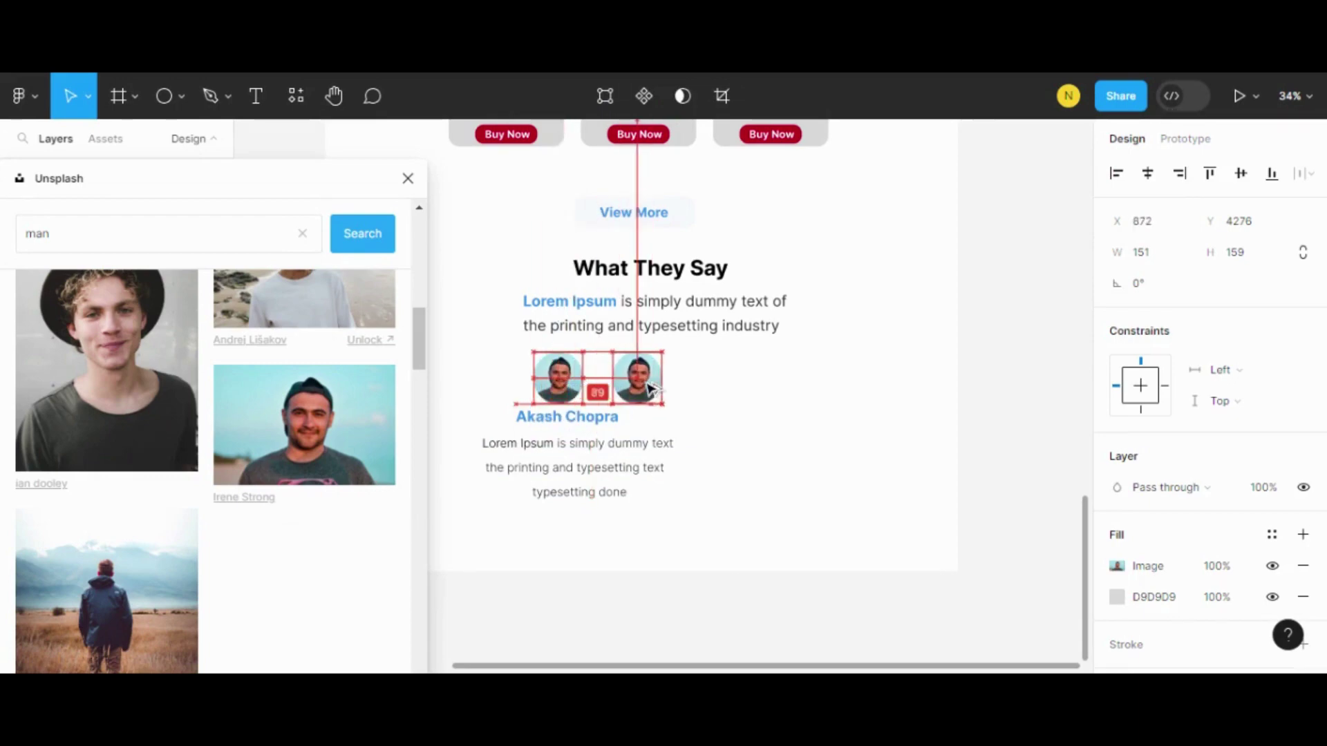
Duplicate the avatar to the far right and delete the extra second copy
{"action": "key", "text": "ctrl+d"}
{"action": "left_click_drag", "start_coordinate": [726, 385], "coordinate": [883, 377]}
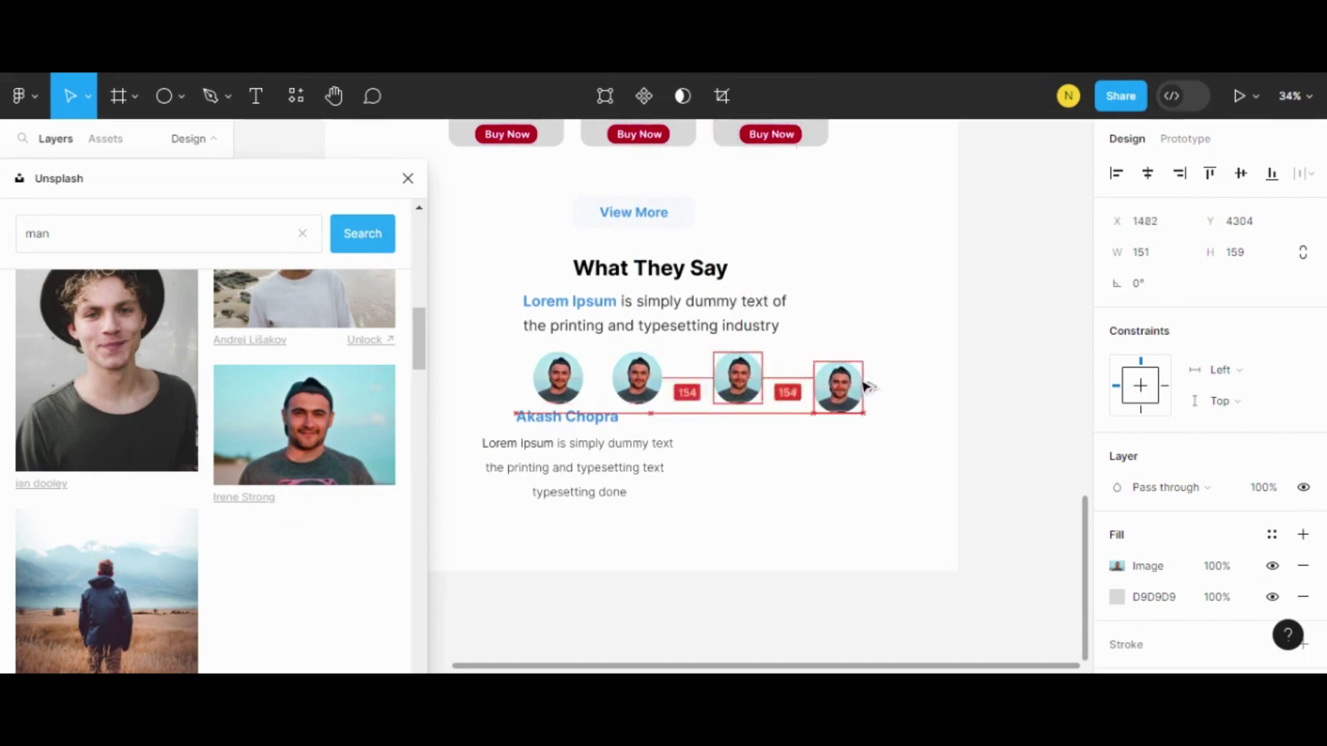
{"action": "left_click", "coordinate": [629, 396]}
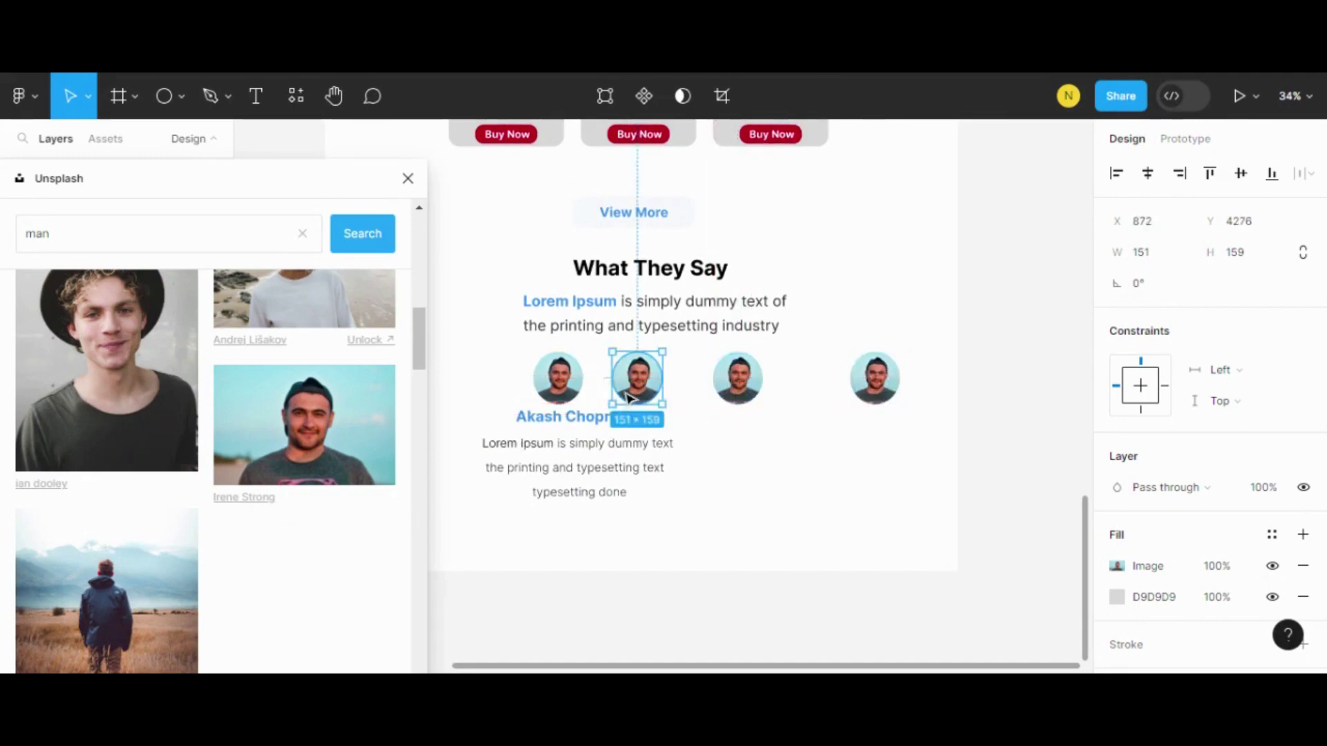
{"action": "key", "text": "Delete"}
Fill the middle avatar with a dark Unsplash photo of a man in a suit
{"action": "left_click", "coordinate": [738, 379]}
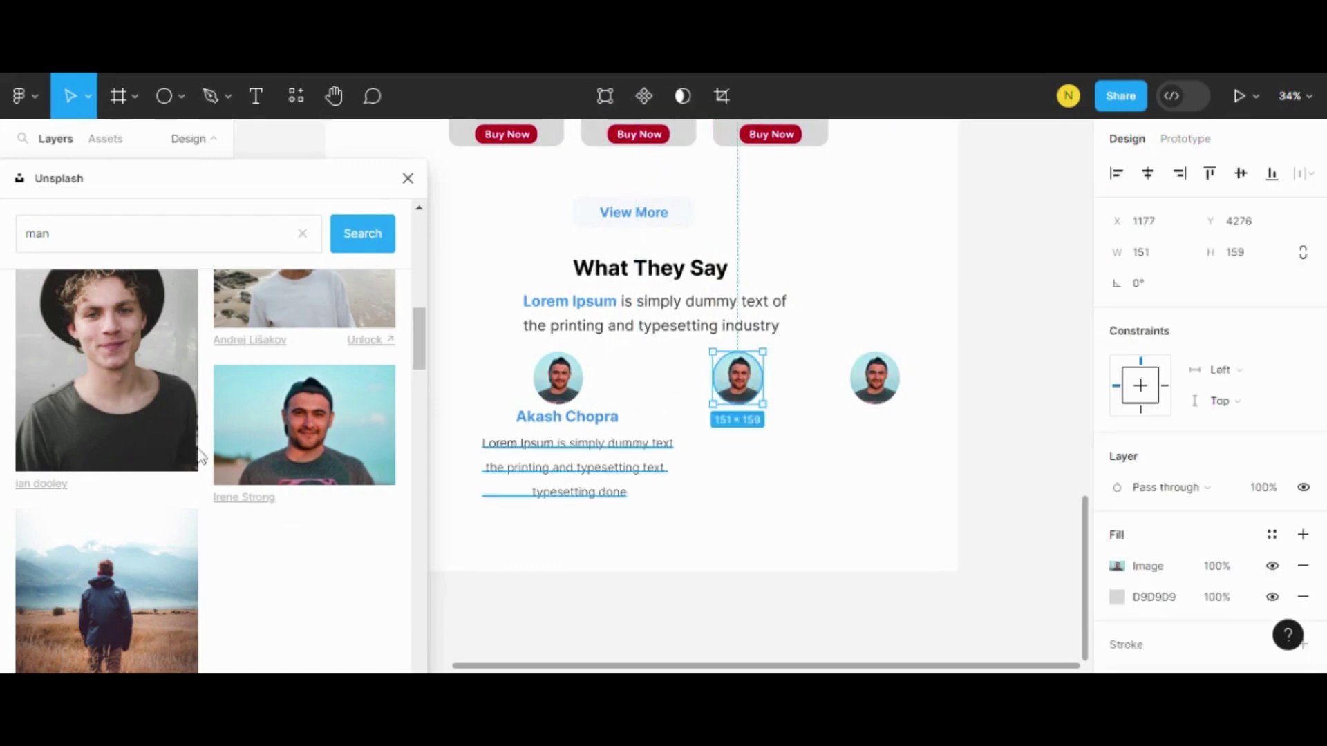
{"action": "scroll", "coordinate": [178, 456], "scroll_direction": "down", "scroll_amount": 5}
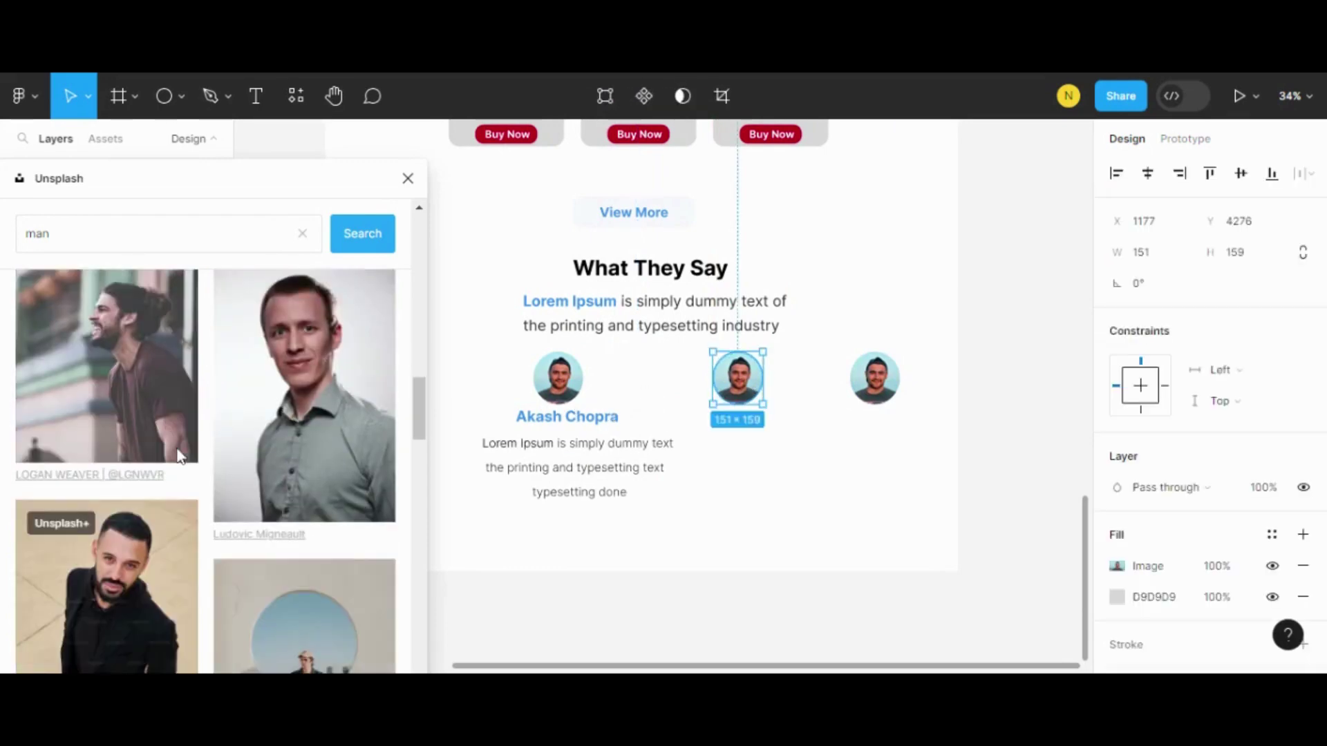
{"action": "scroll", "coordinate": [178, 457], "scroll_direction": "down", "scroll_amount": 3}
{"action": "scroll", "coordinate": [178, 456], "scroll_direction": "down", "scroll_amount": 3}
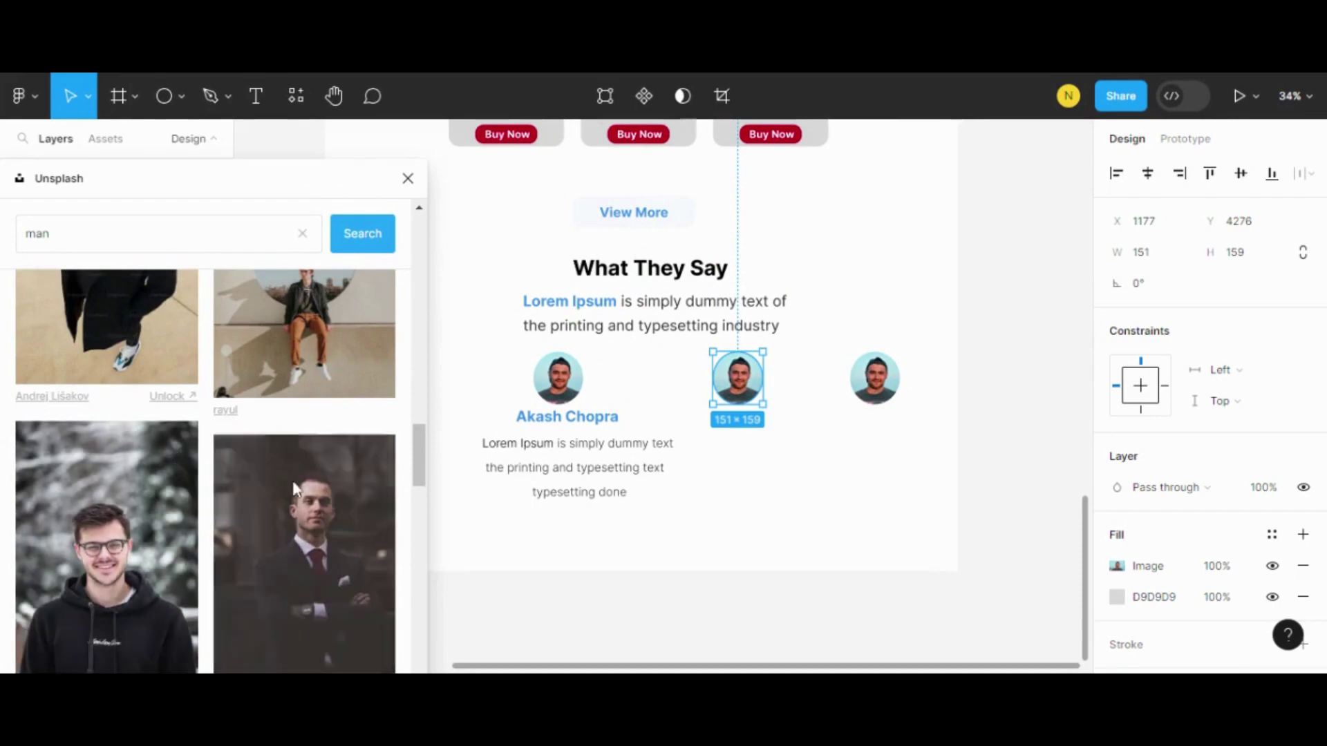
{"action": "left_click", "coordinate": [305, 494]}
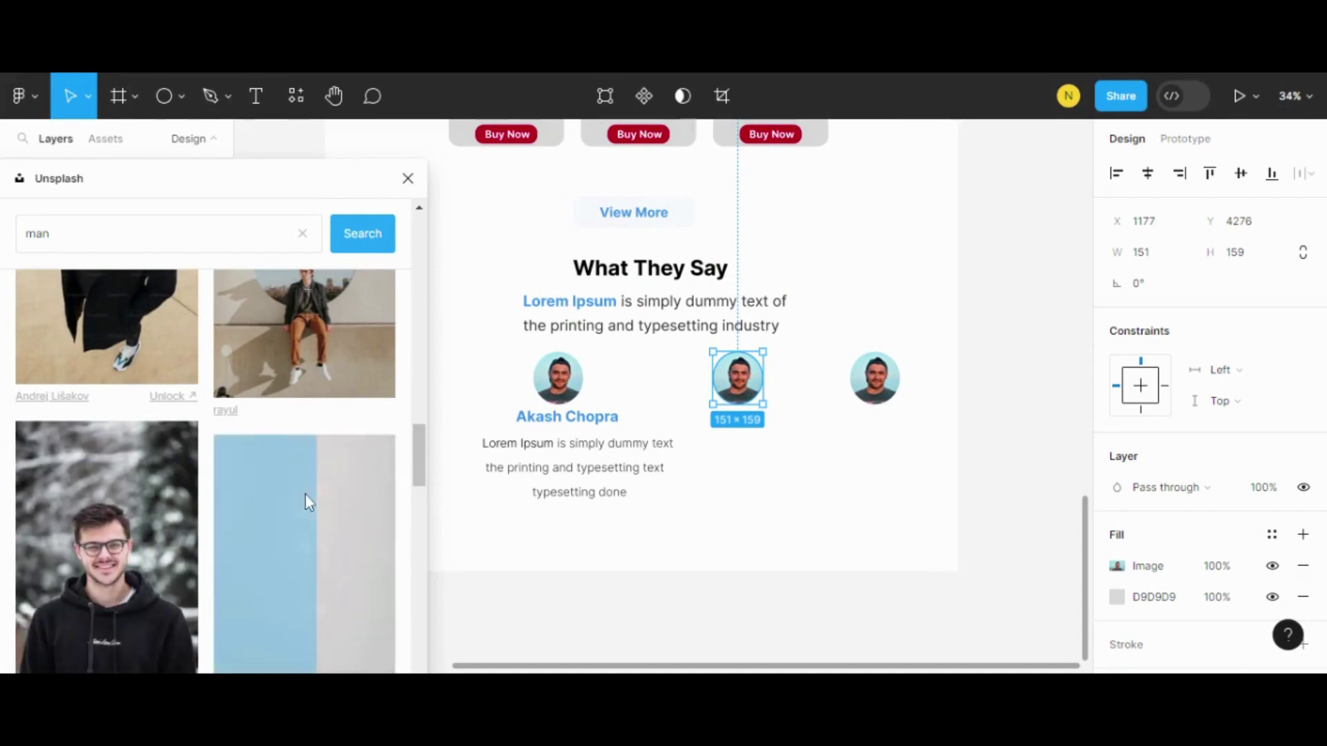
{"action": "left_click", "coordinate": [737, 377]}
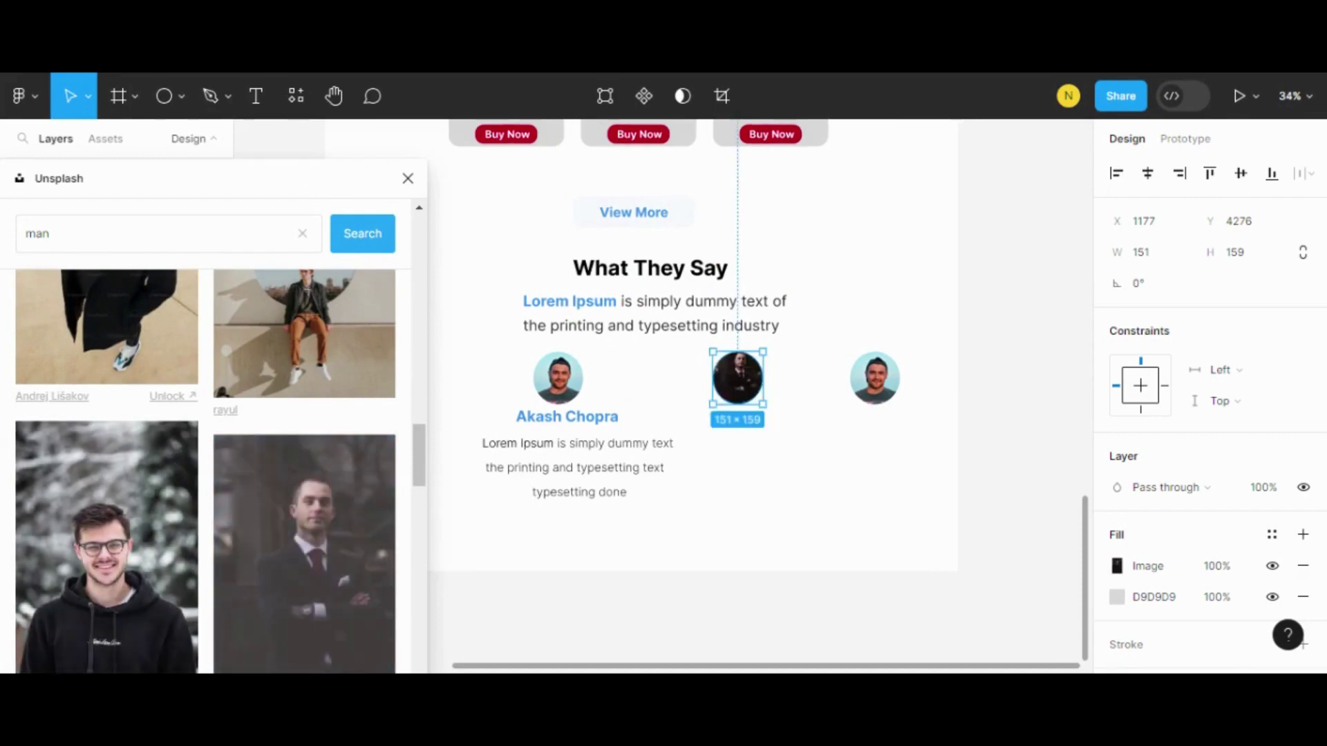
{"action": "scroll", "coordinate": [304, 504], "scroll_direction": "down", "scroll_amount": 2}
{"action": "scroll", "coordinate": [139, 420], "scroll_direction": "down", "scroll_amount": 2}
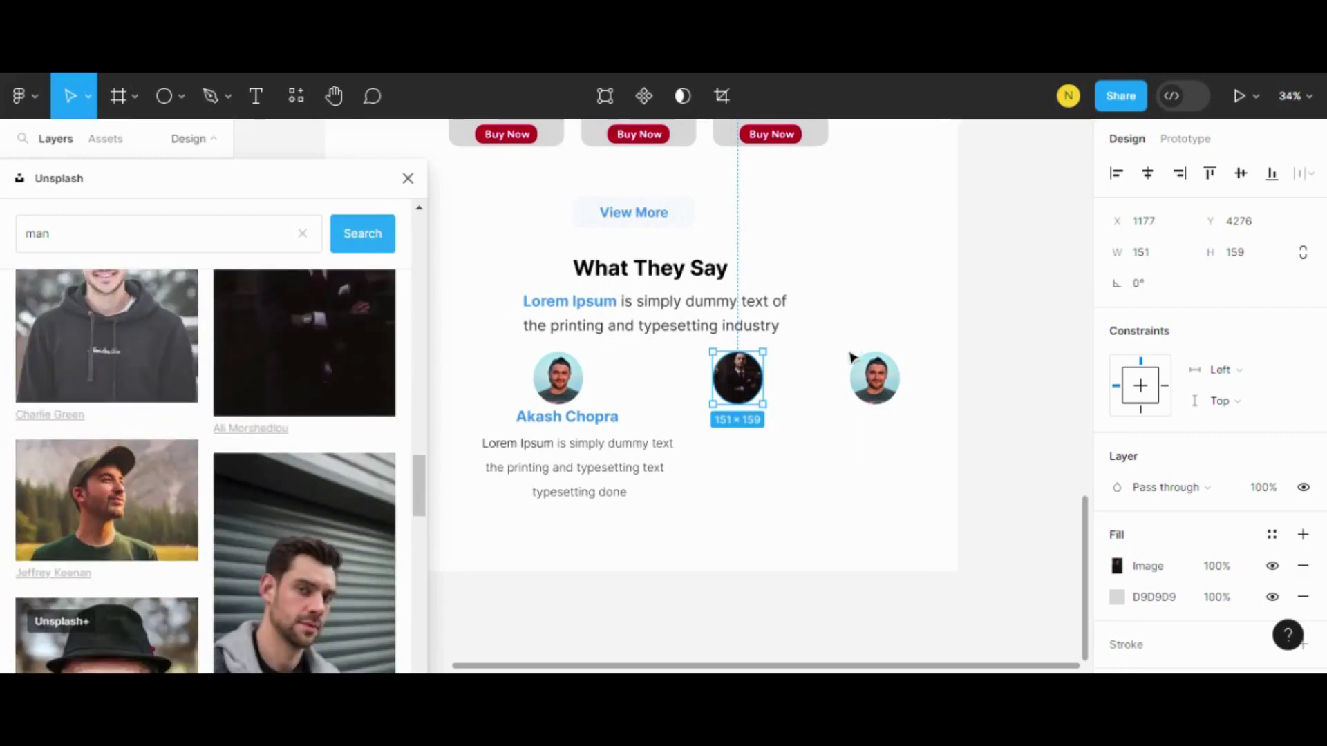
Give the right-hand avatar a different smiling man's Unsplash photo
{"action": "left_click", "coordinate": [875, 385]}
{"action": "left_click", "coordinate": [136, 325]}
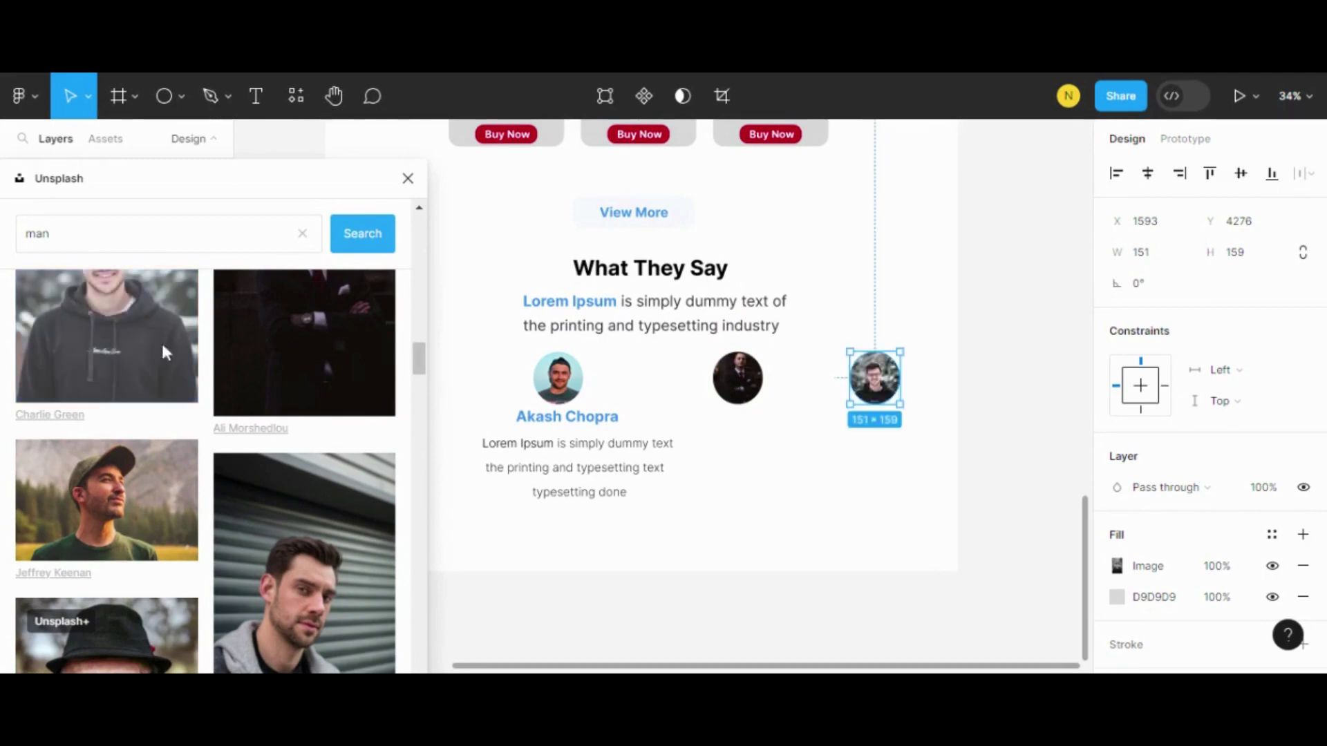
{"action": "scroll", "coordinate": [169, 367], "scroll_direction": "down", "scroll_amount": 5}
{"action": "scroll", "coordinate": [178, 389], "scroll_direction": "down", "scroll_amount": 2}
{"action": "scroll", "coordinate": [177, 385], "scroll_direction": "down", "scroll_amount": 3}
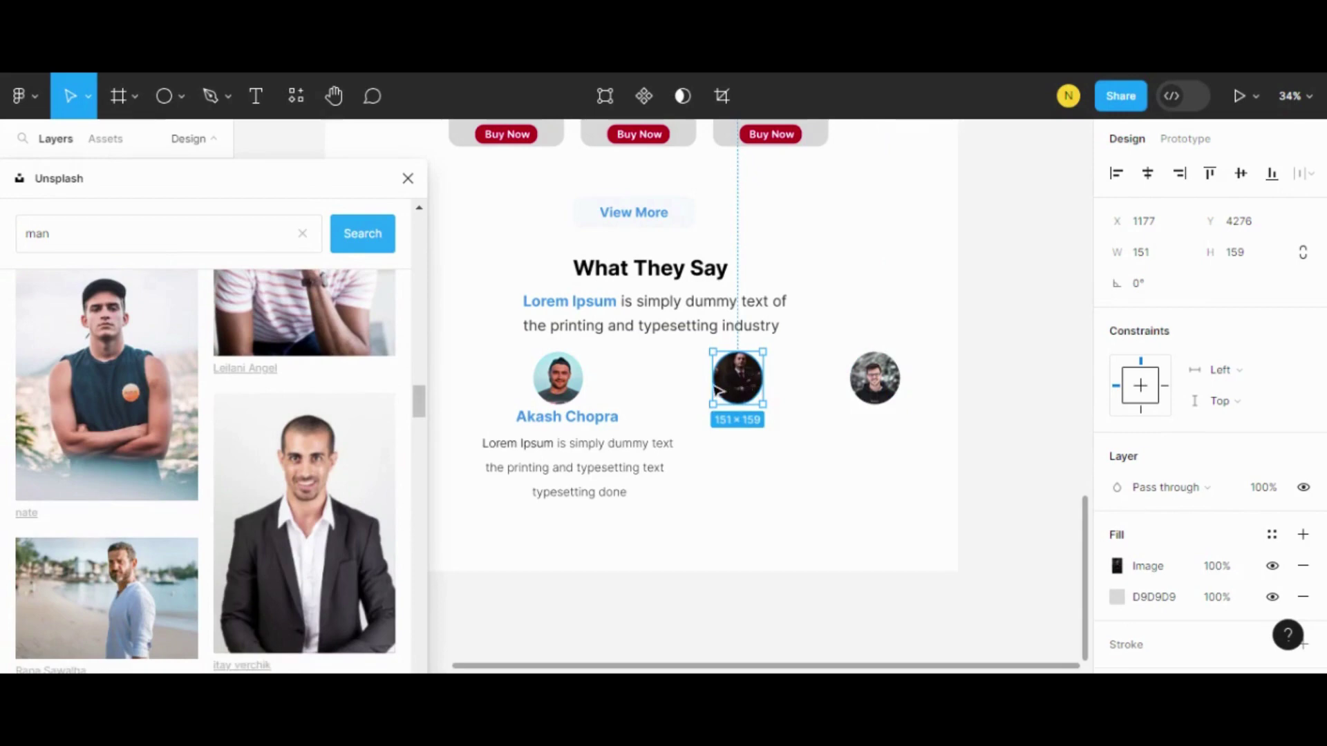
Replace the middle avatar's photo with a long curly-haired man in a jacket
{"action": "left_click", "coordinate": [327, 488]}
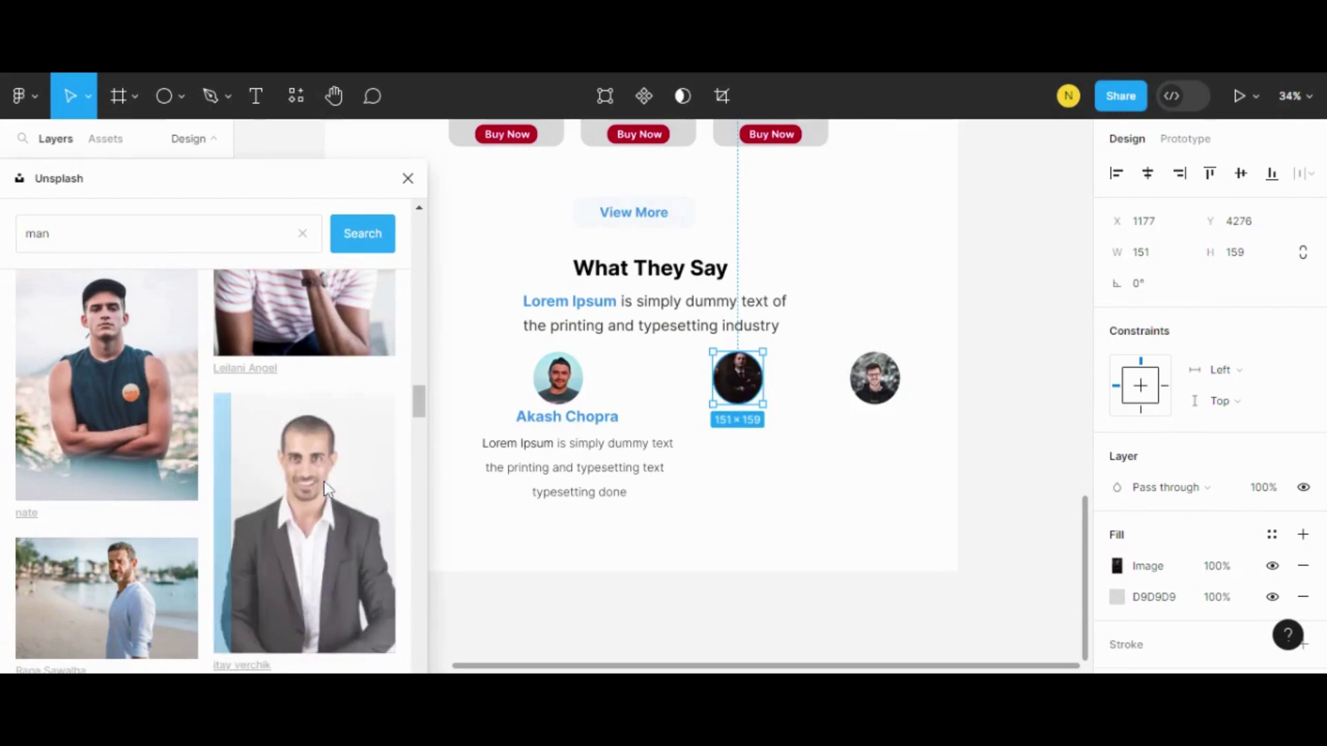
{"action": "scroll", "coordinate": [327, 488], "scroll_direction": "down", "scroll_amount": 5}
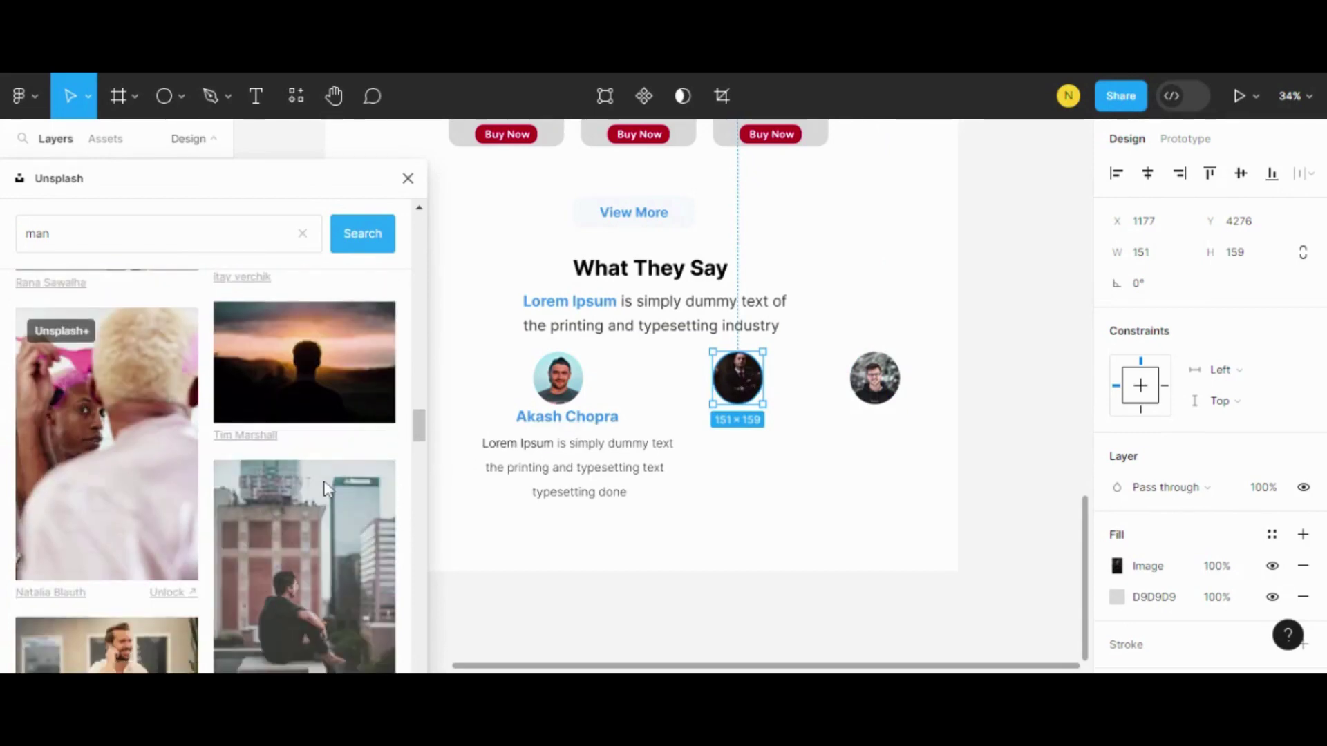
{"action": "scroll", "coordinate": [325, 488], "scroll_direction": "down", "scroll_amount": 5}
{"action": "scroll", "coordinate": [264, 484], "scroll_direction": "down", "scroll_amount": 1}
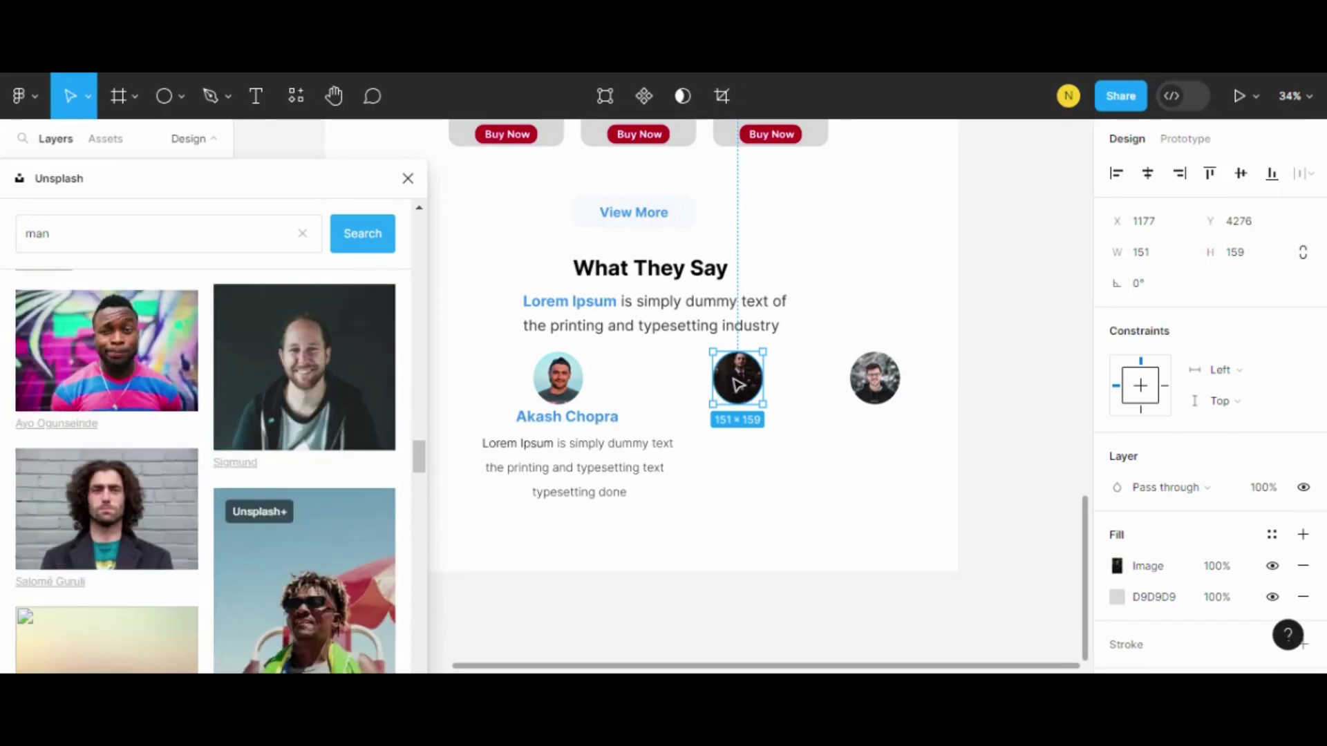
{"action": "left_click", "coordinate": [102, 492]}
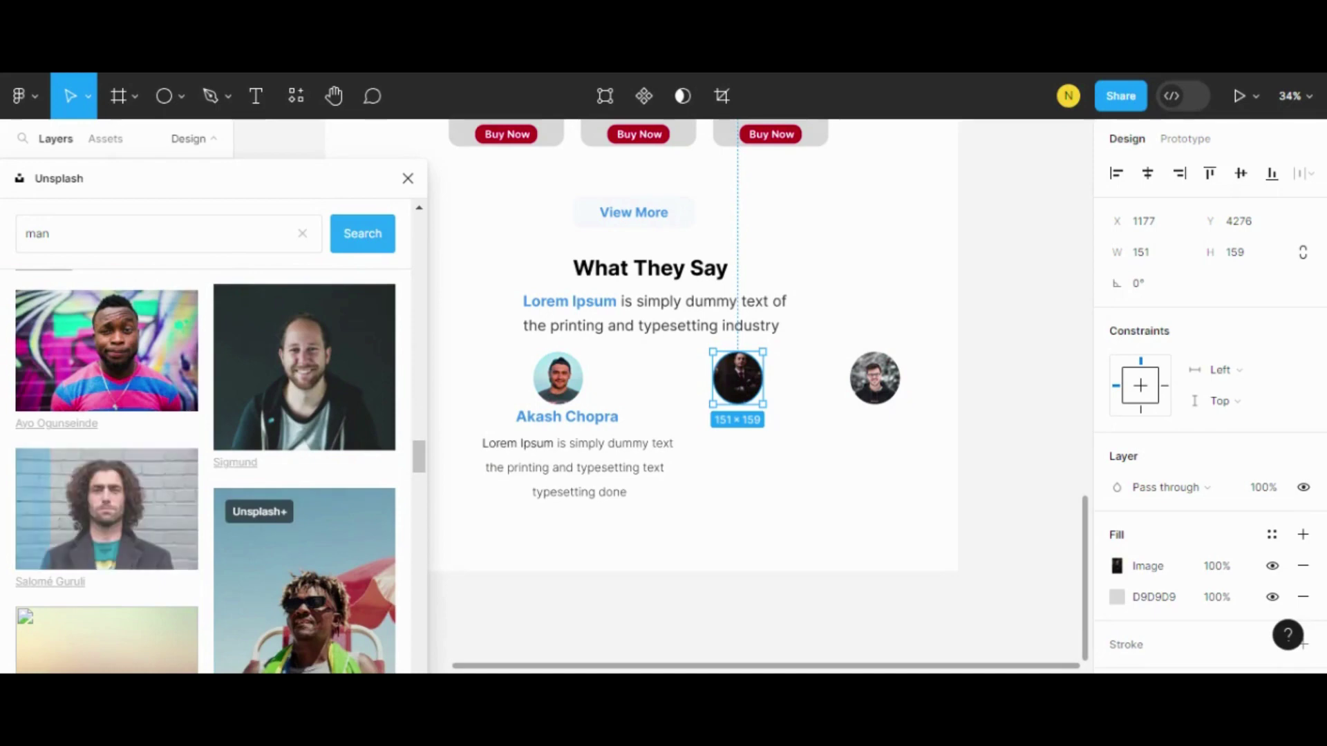
{"action": "left_click", "coordinate": [102, 495]}
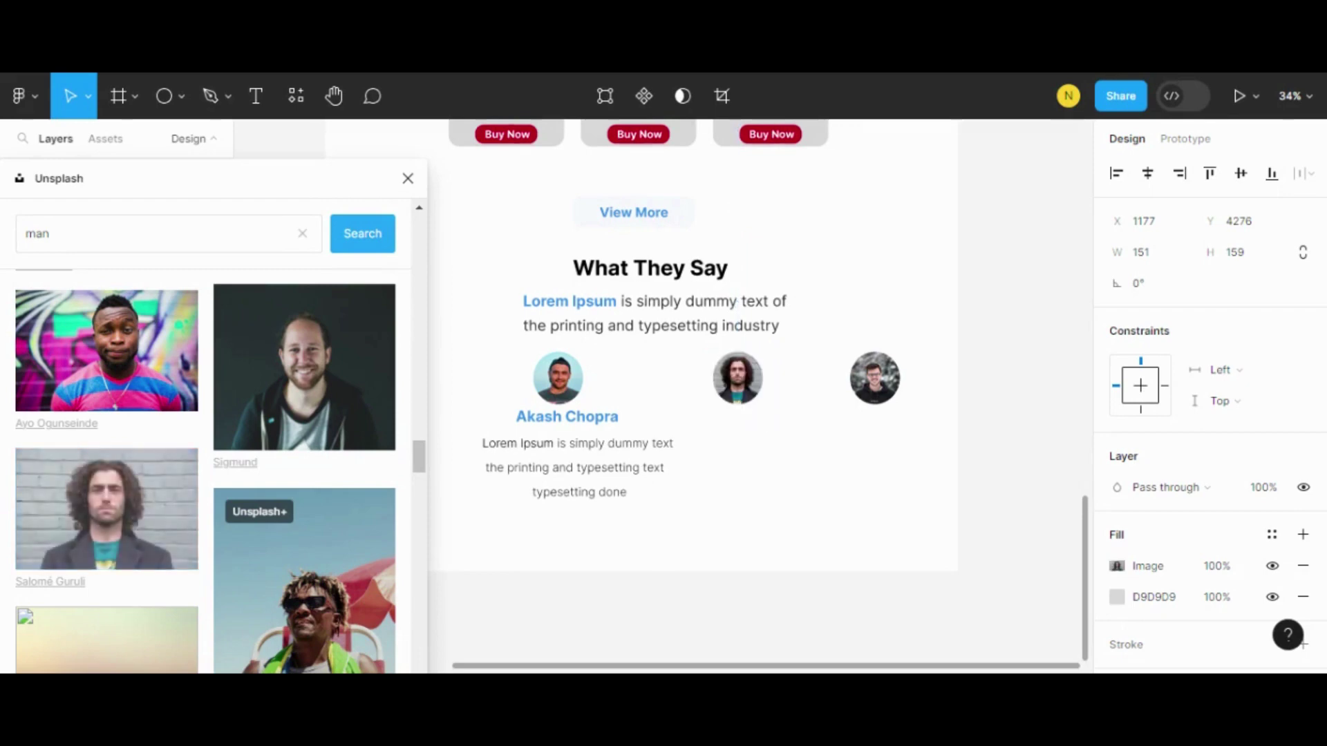
Close the Unsplash panel and bring up the landing page frame's context menu
{"action": "left_click", "coordinate": [408, 177]}
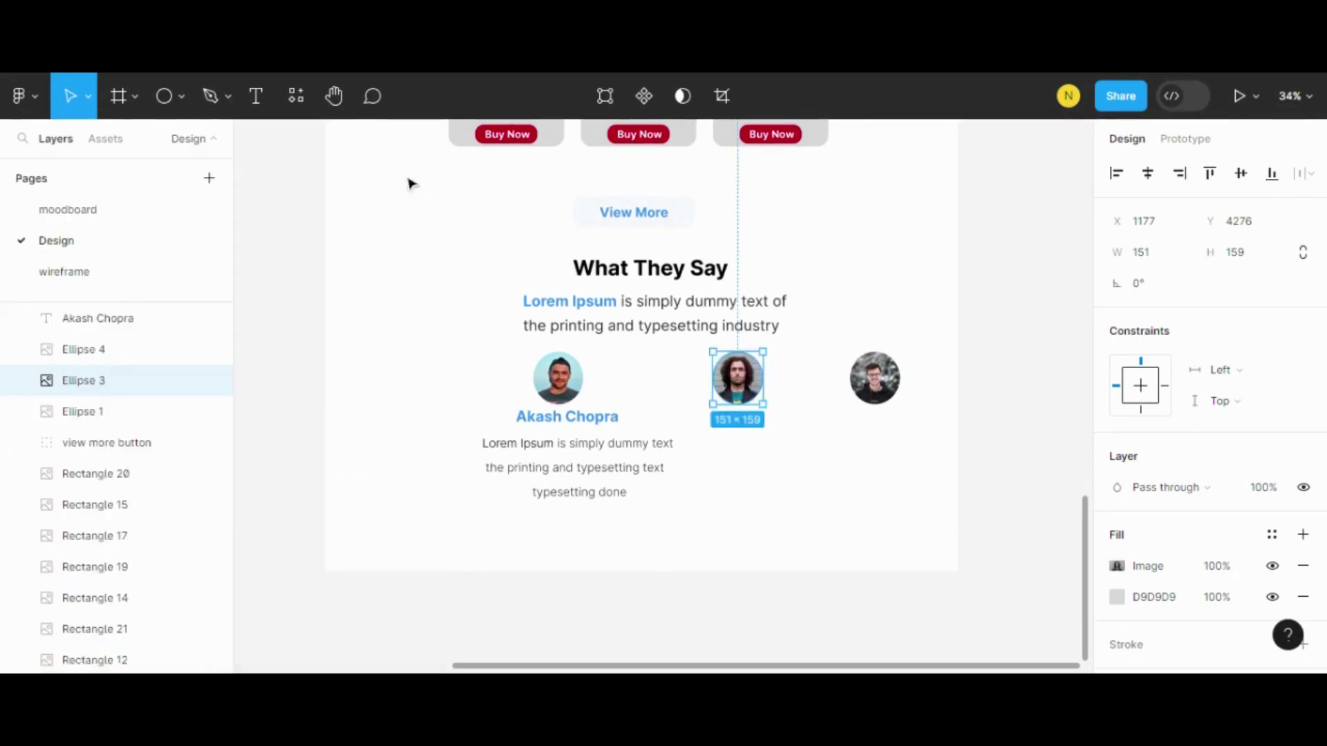
{"action": "right_click", "coordinate": [446, 359]}
{"action": "mouse_move", "coordinate": [463, 593]}
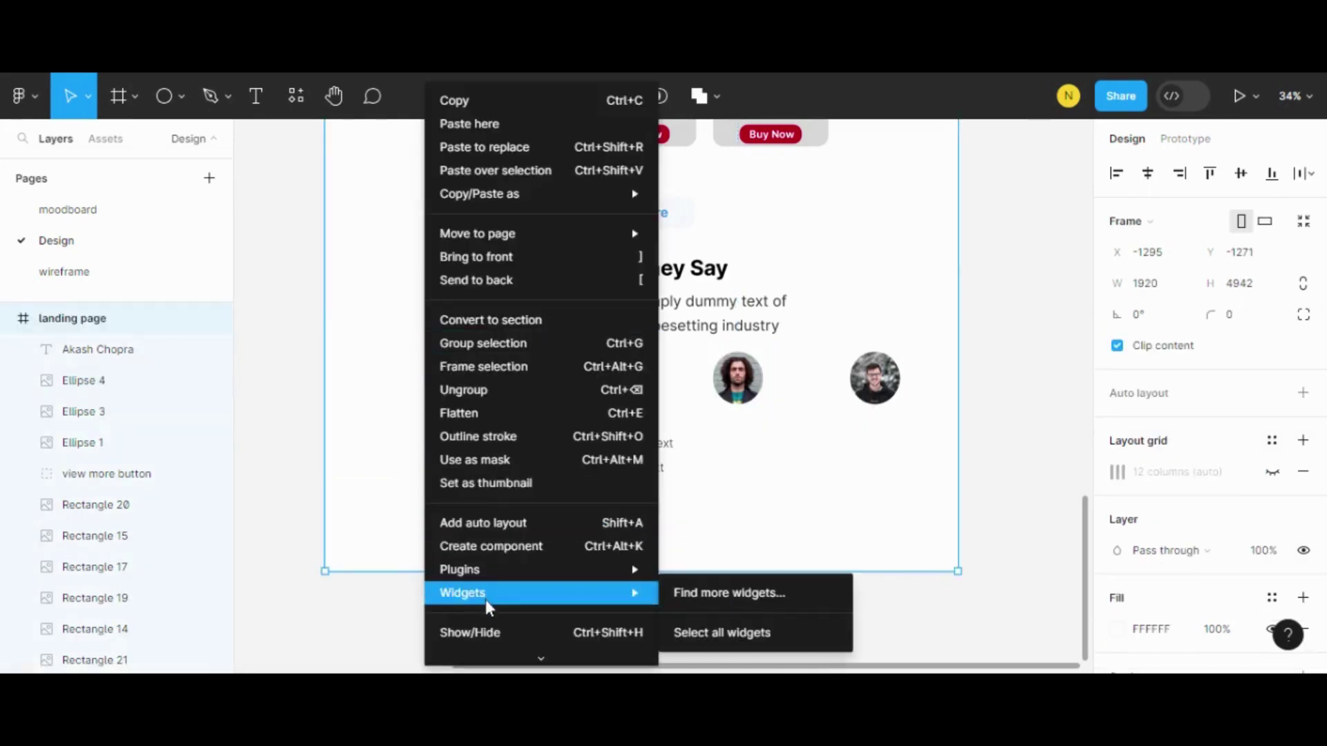
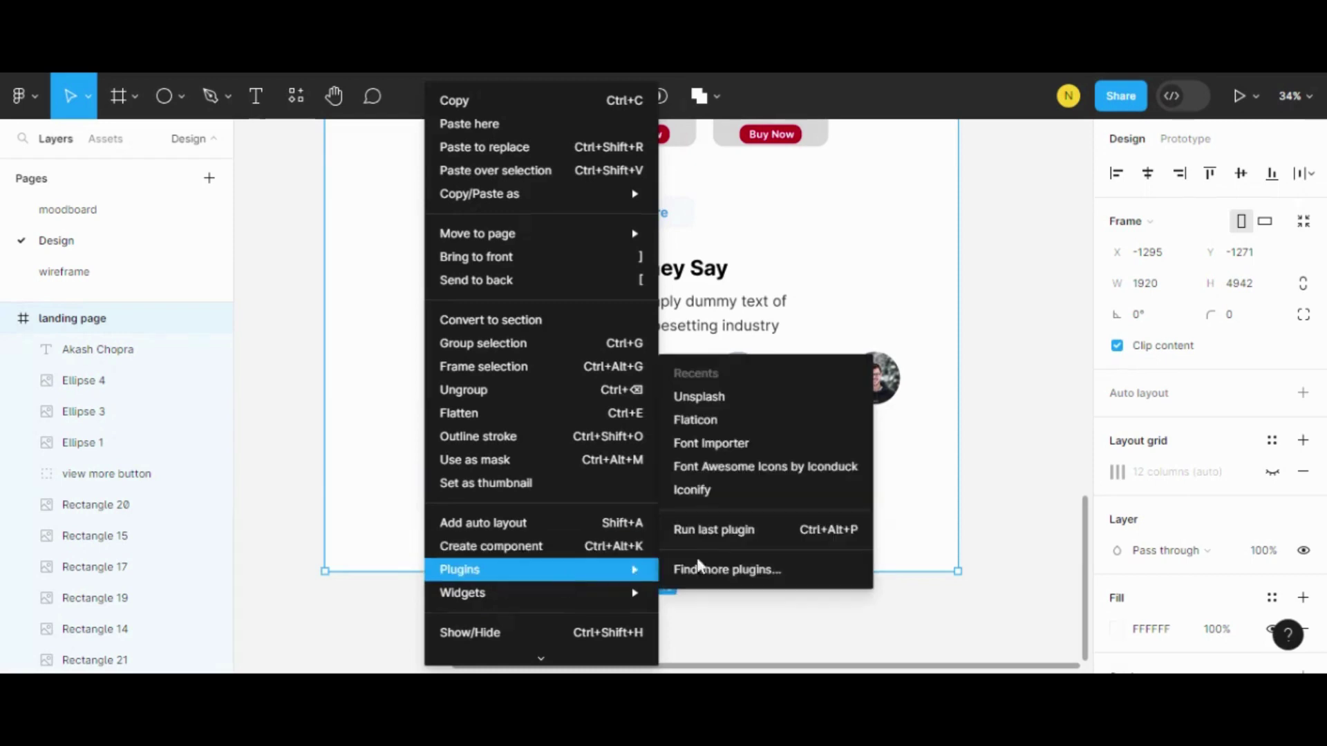
{"action": "left_click", "coordinate": [714, 423]}
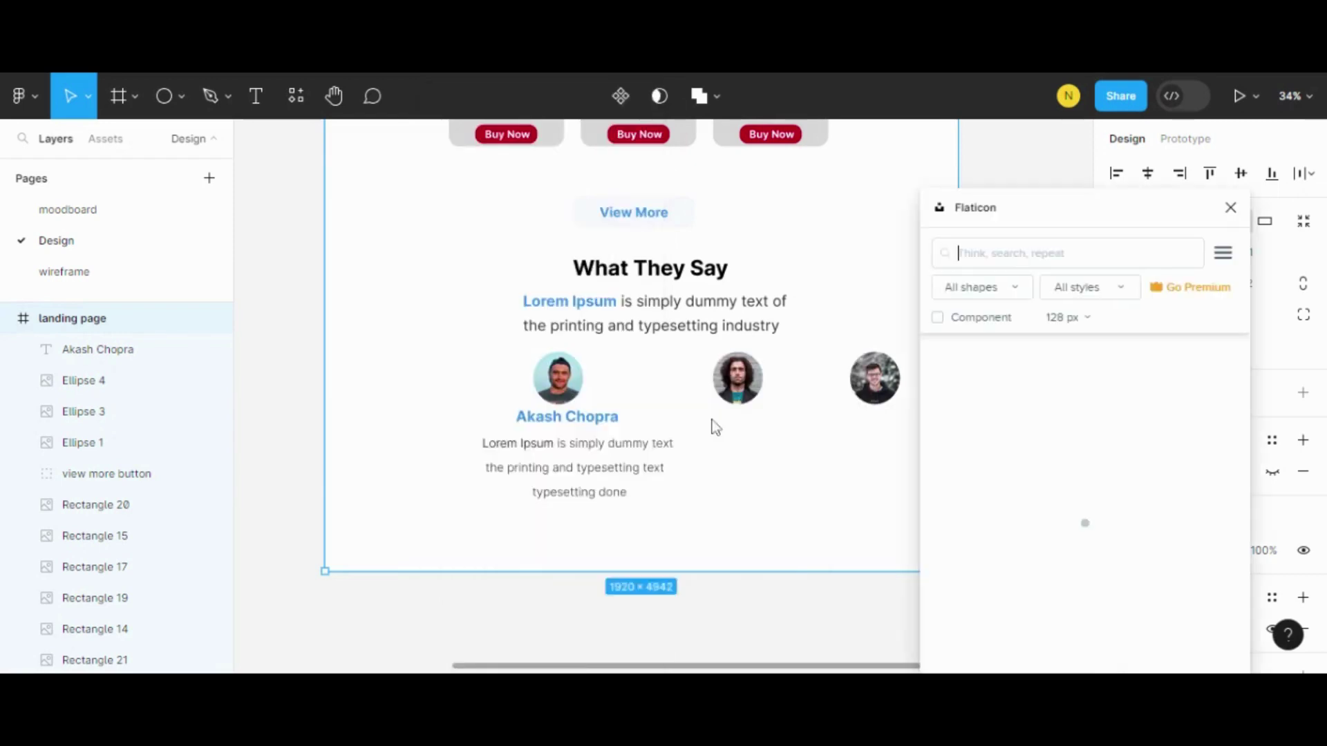
{"action": "type", "text": "sta"}
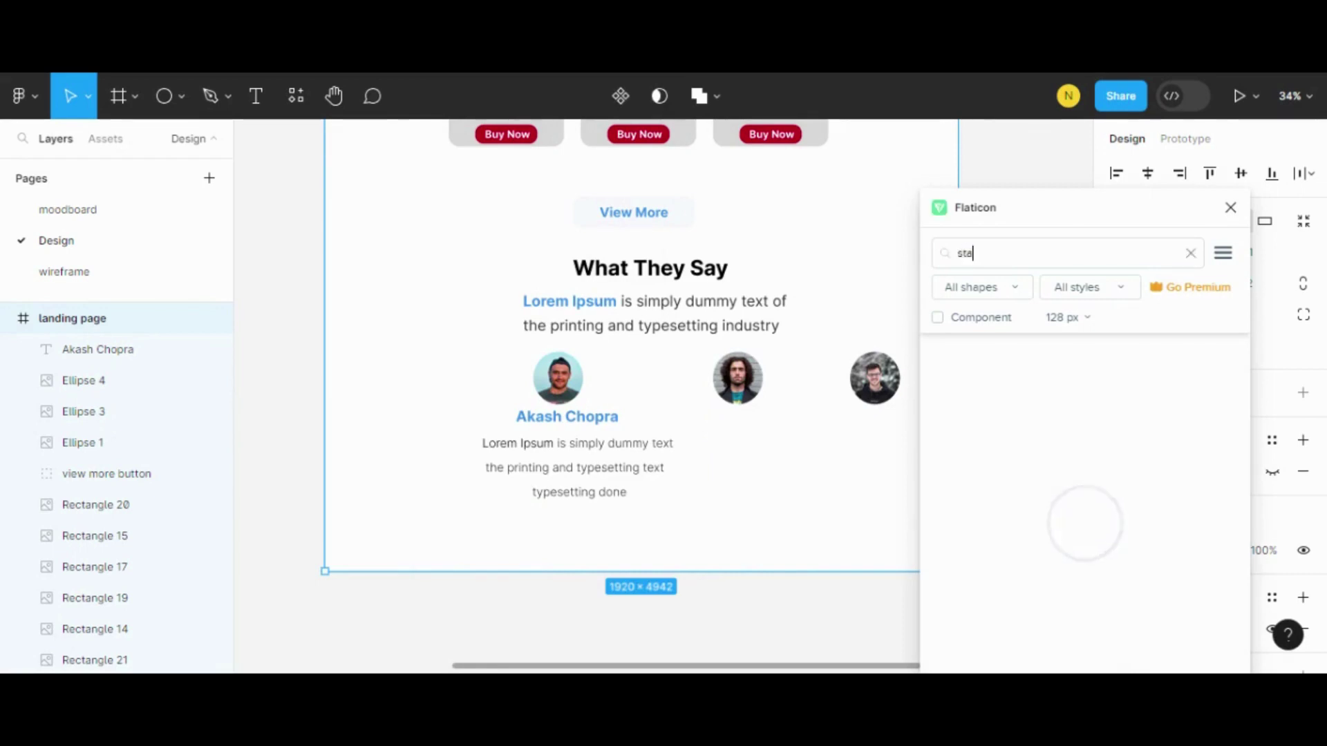
{"action": "type", "text": "r"}
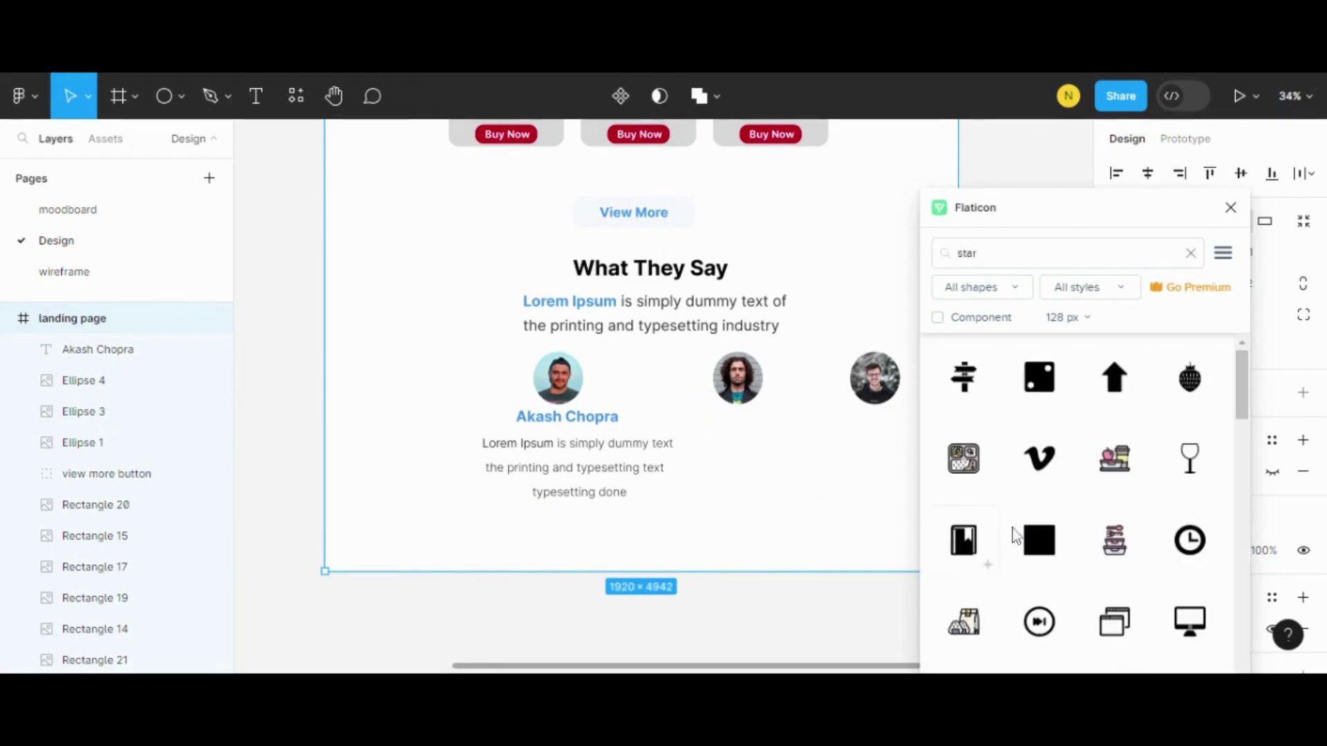
{"action": "scroll", "coordinate": [1056, 476], "scroll_direction": "down", "scroll_amount": 1}
{"action": "scroll", "coordinate": [1056, 476], "scroll_direction": "down", "scroll_amount": 3}
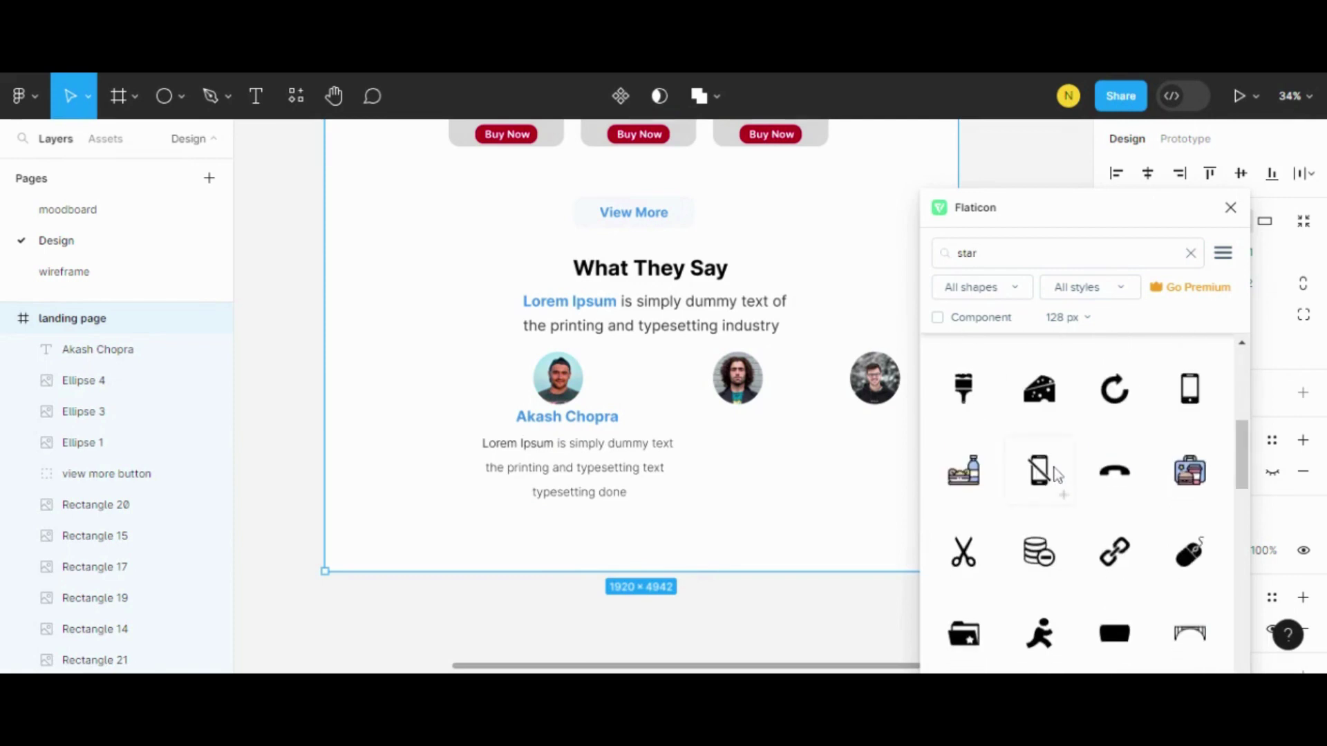
{"action": "scroll", "coordinate": [1056, 475], "scroll_direction": "down", "scroll_amount": 3}
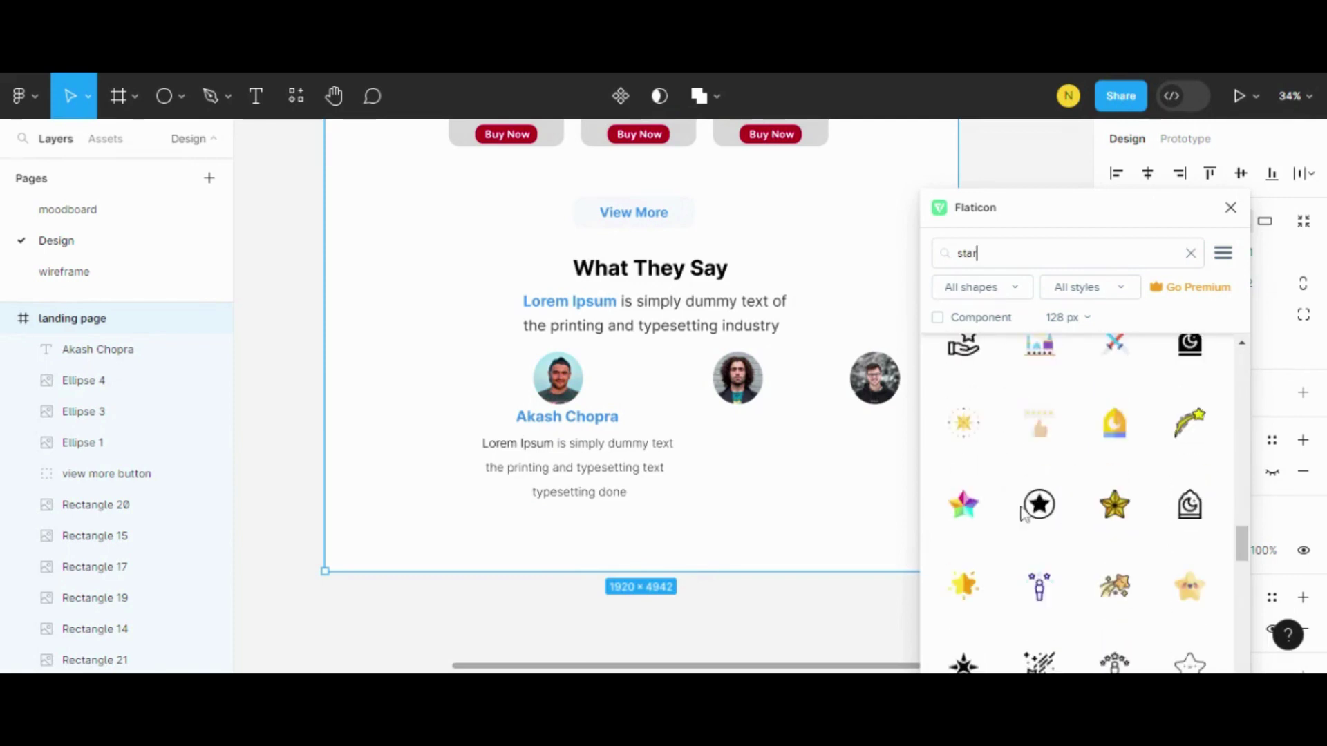
{"action": "scroll", "coordinate": [1010, 543], "scroll_direction": "down", "scroll_amount": 3}
{"action": "scroll", "coordinate": [1009, 542], "scroll_direction": "down", "scroll_amount": 1}
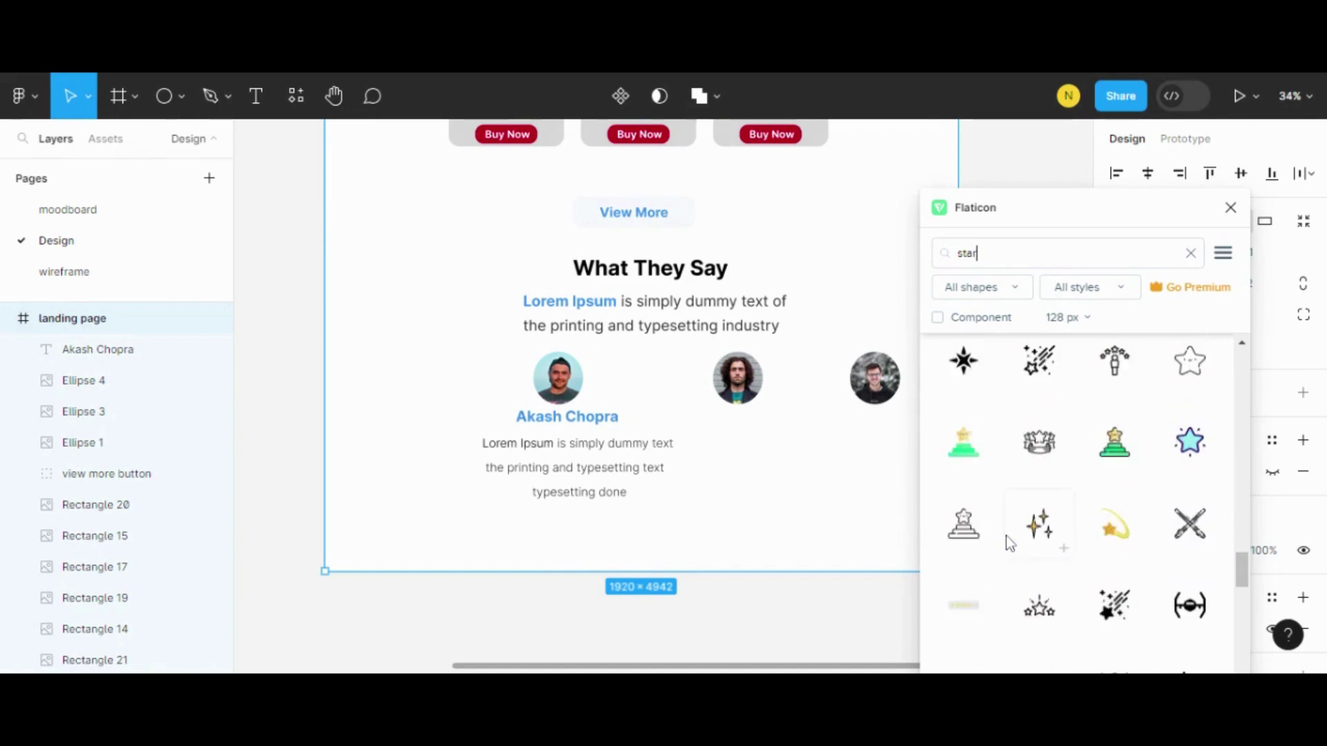
{"action": "scroll", "coordinate": [1009, 542], "scroll_direction": "up", "scroll_amount": 3}
{"action": "scroll", "coordinate": [1009, 543], "scroll_direction": "up", "scroll_amount": 3}
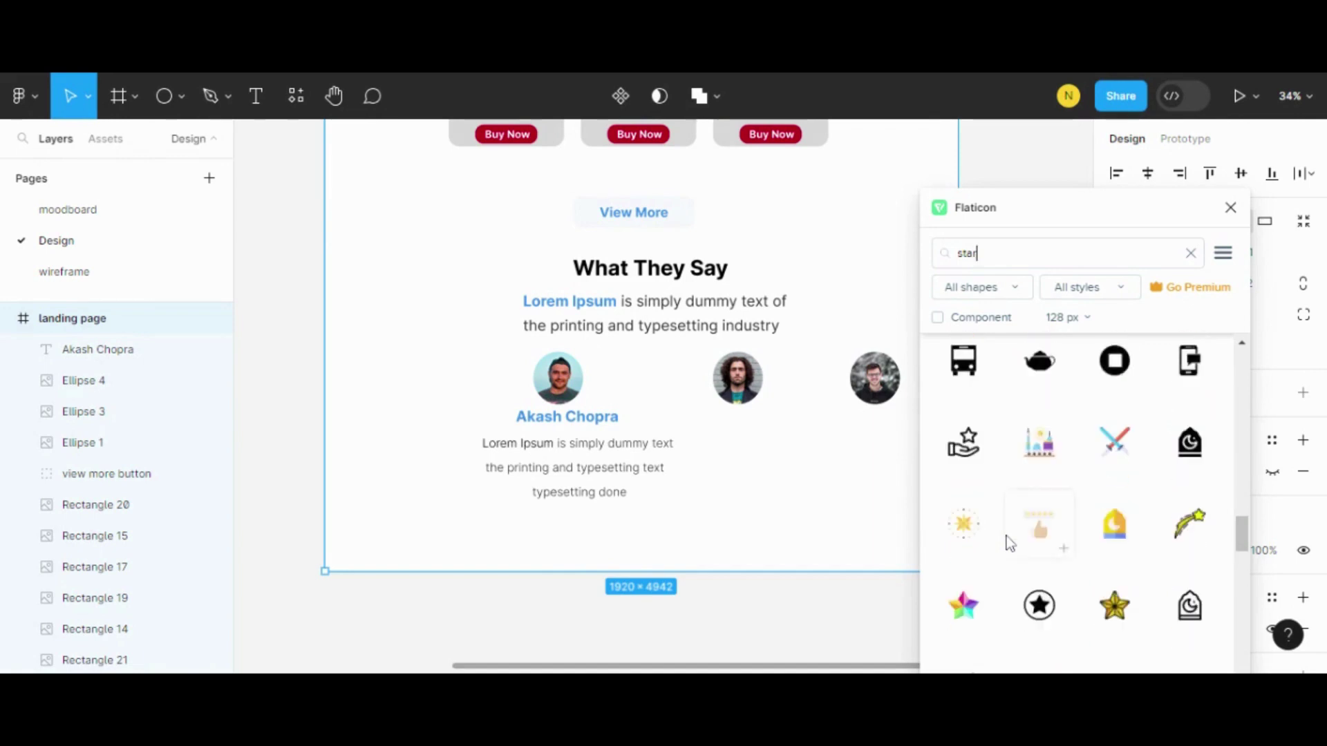
{"action": "scroll", "coordinate": [1010, 543], "scroll_direction": "down", "scroll_amount": 2}
{"action": "scroll", "coordinate": [1009, 542], "scroll_direction": "down", "scroll_amount": 4}
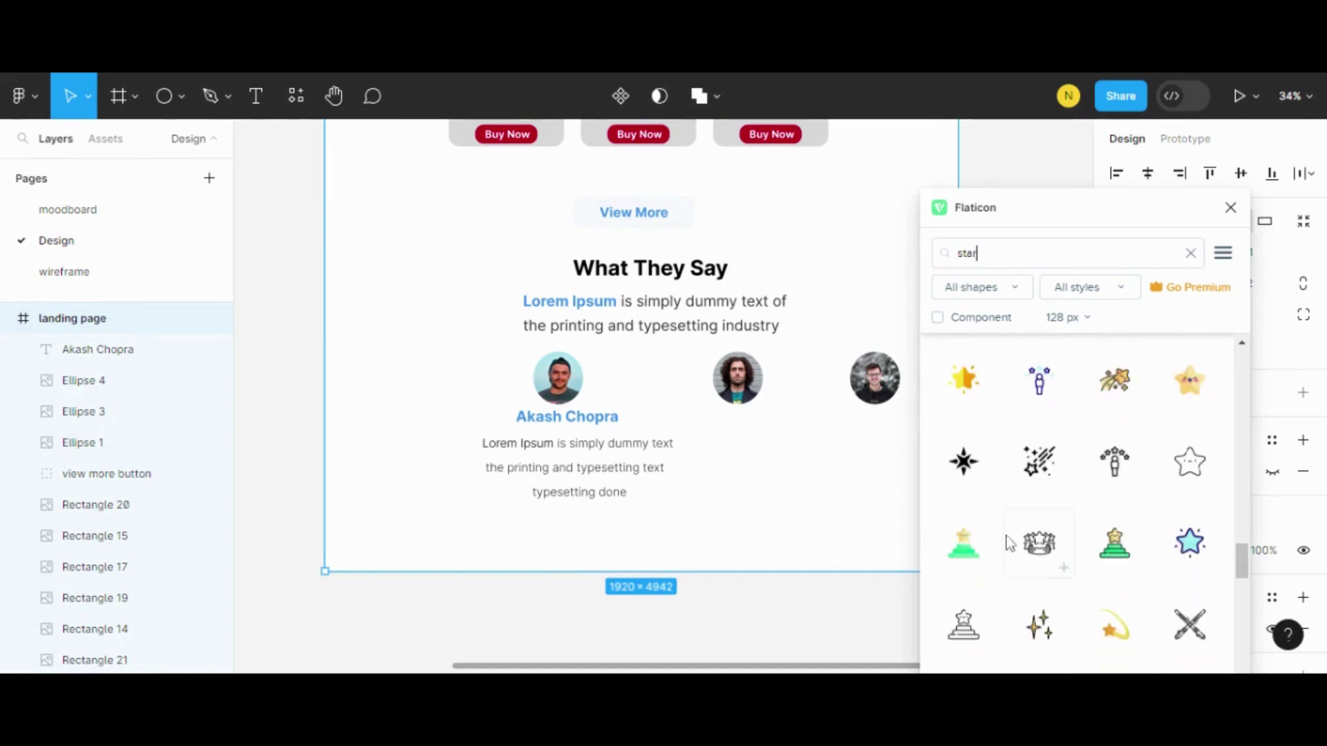
{"action": "scroll", "coordinate": [1009, 543], "scroll_direction": "down", "scroll_amount": 3}
{"action": "scroll", "coordinate": [1010, 543], "scroll_direction": "down", "scroll_amount": 3}
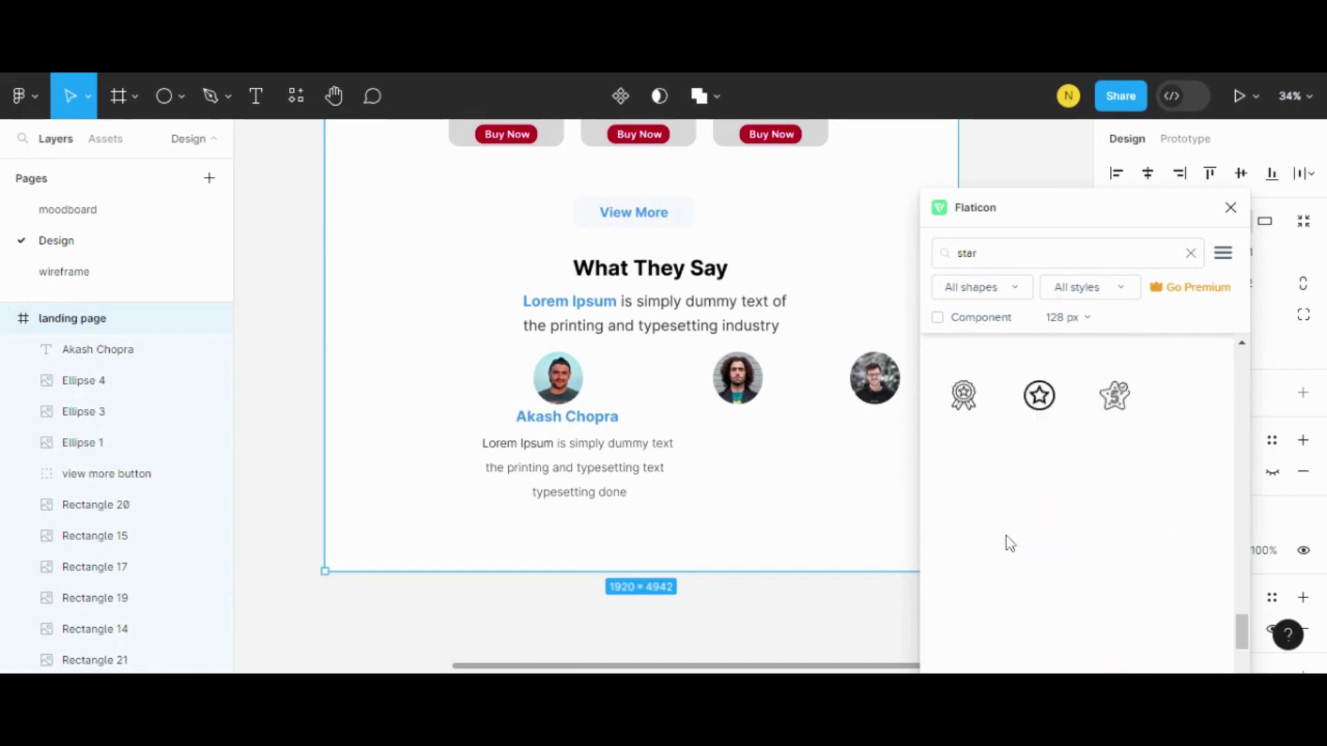
{"action": "scroll", "coordinate": [1009, 543], "scroll_direction": "down", "scroll_amount": 3}
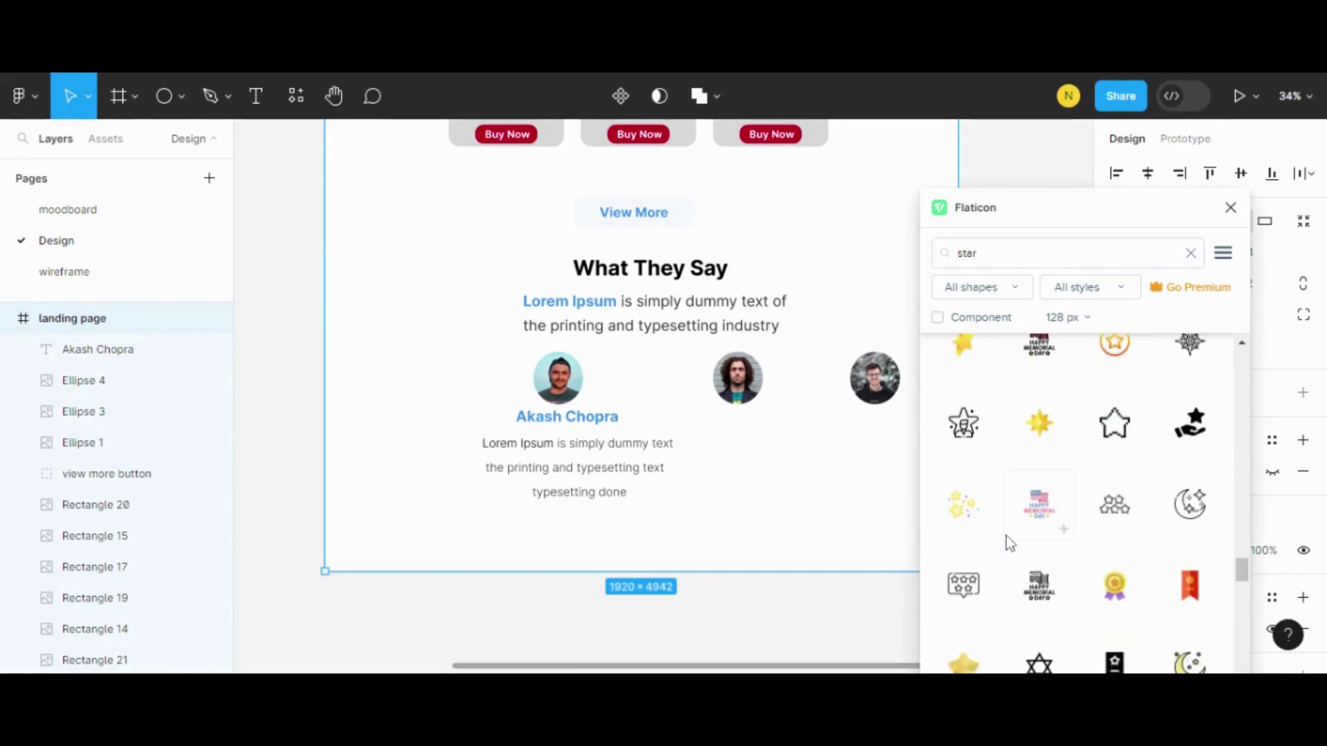
{"action": "scroll", "coordinate": [1009, 543], "scroll_direction": "down", "scroll_amount": 3}
{"action": "scroll", "coordinate": [1009, 542], "scroll_direction": "down", "scroll_amount": 3}
{"action": "scroll", "coordinate": [1009, 543], "scroll_direction": "down", "scroll_amount": 3}
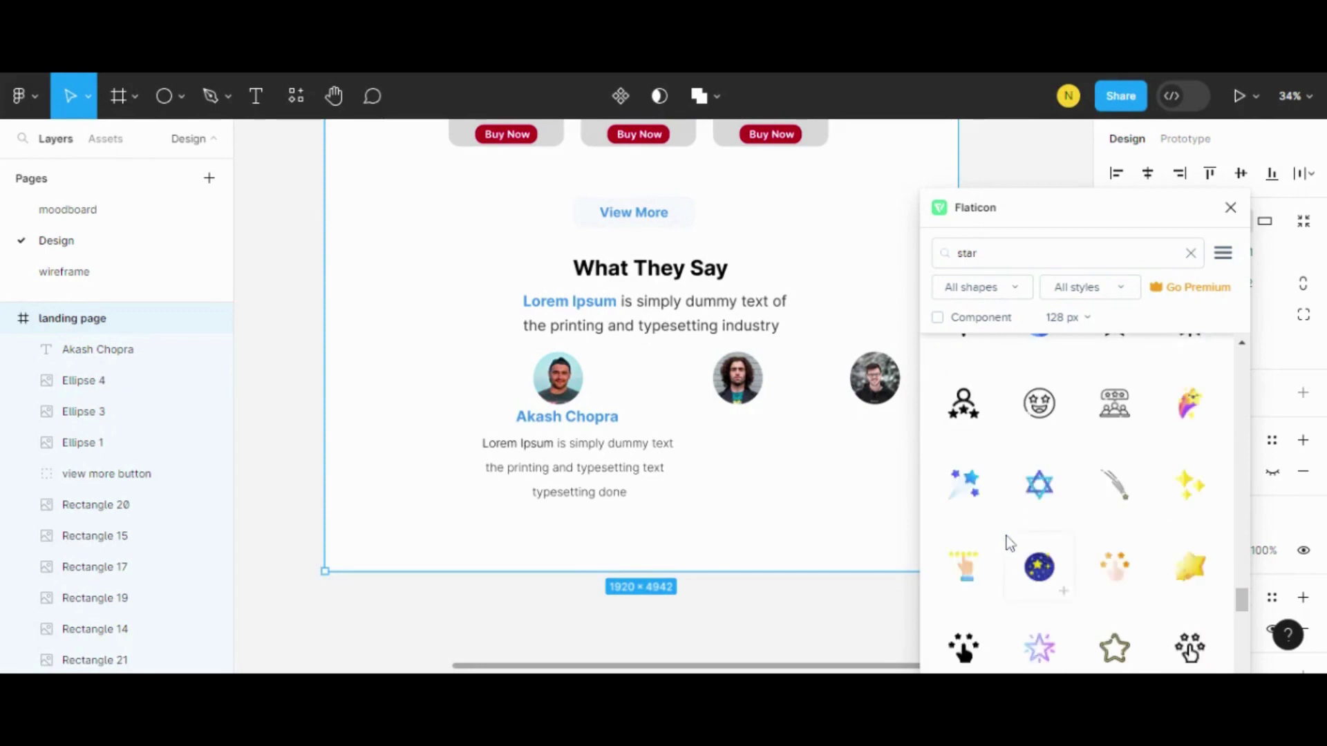
{"action": "scroll", "coordinate": [1010, 543], "scroll_direction": "down", "scroll_amount": 2}
{"action": "scroll", "coordinate": [1010, 542], "scroll_direction": "down", "scroll_amount": 3}
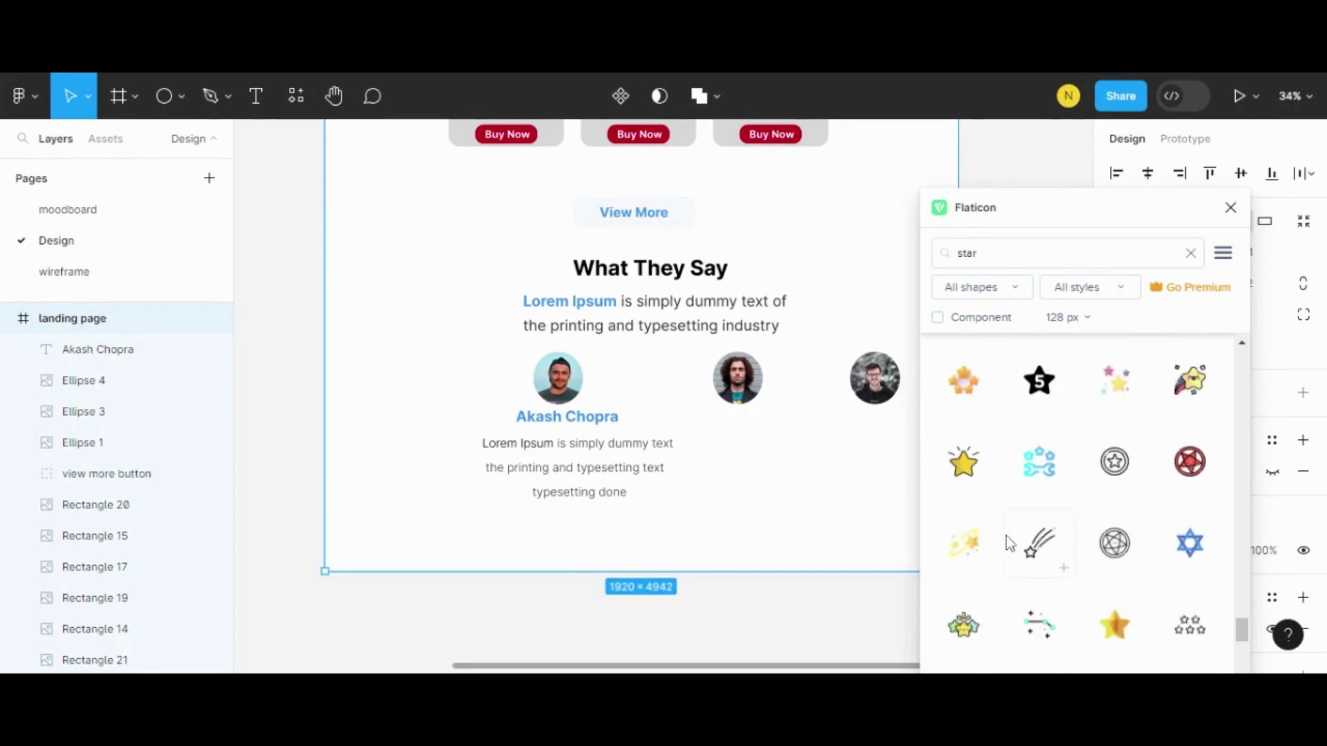
{"action": "scroll", "coordinate": [1010, 543], "scroll_direction": "down", "scroll_amount": 3}
{"action": "scroll", "coordinate": [1010, 543], "scroll_direction": "down", "scroll_amount": 1}
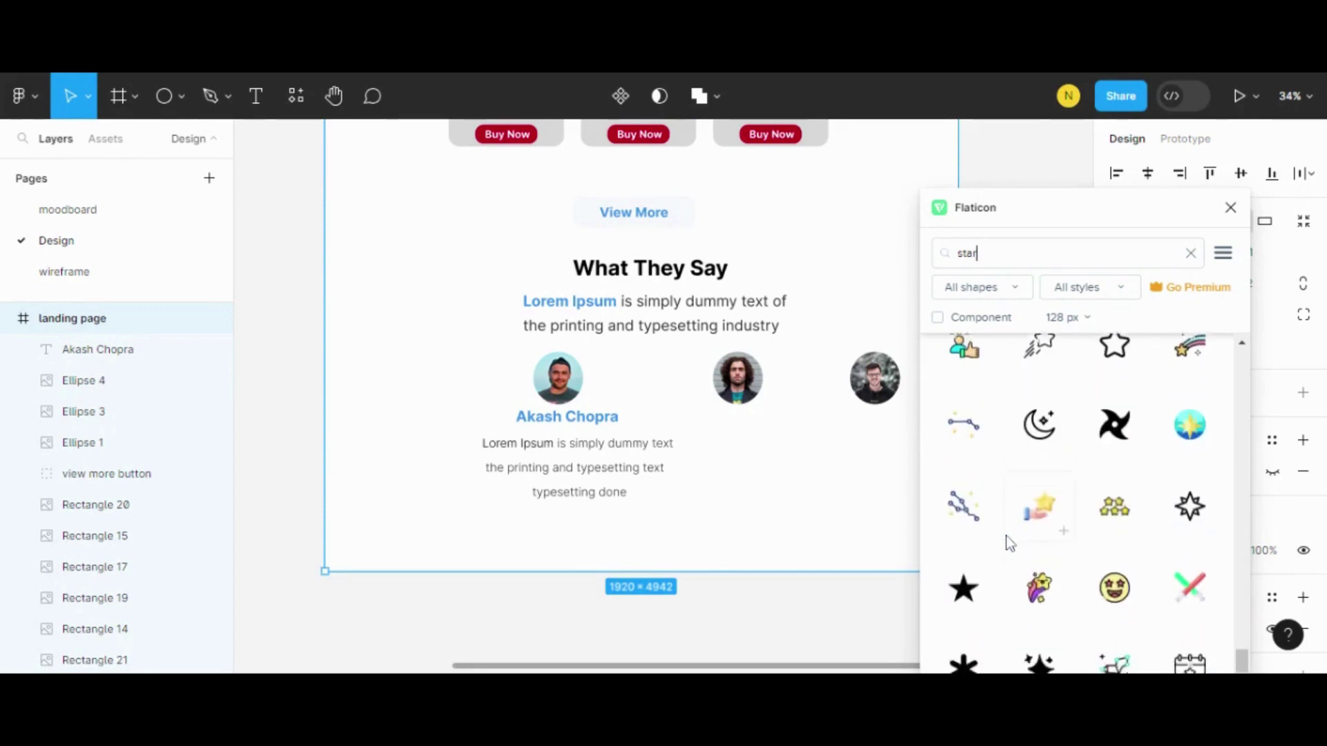
{"action": "scroll", "coordinate": [1009, 542], "scroll_direction": "down", "scroll_amount": 3}
{"action": "scroll", "coordinate": [1006, 536], "scroll_direction": "down", "scroll_amount": 3}
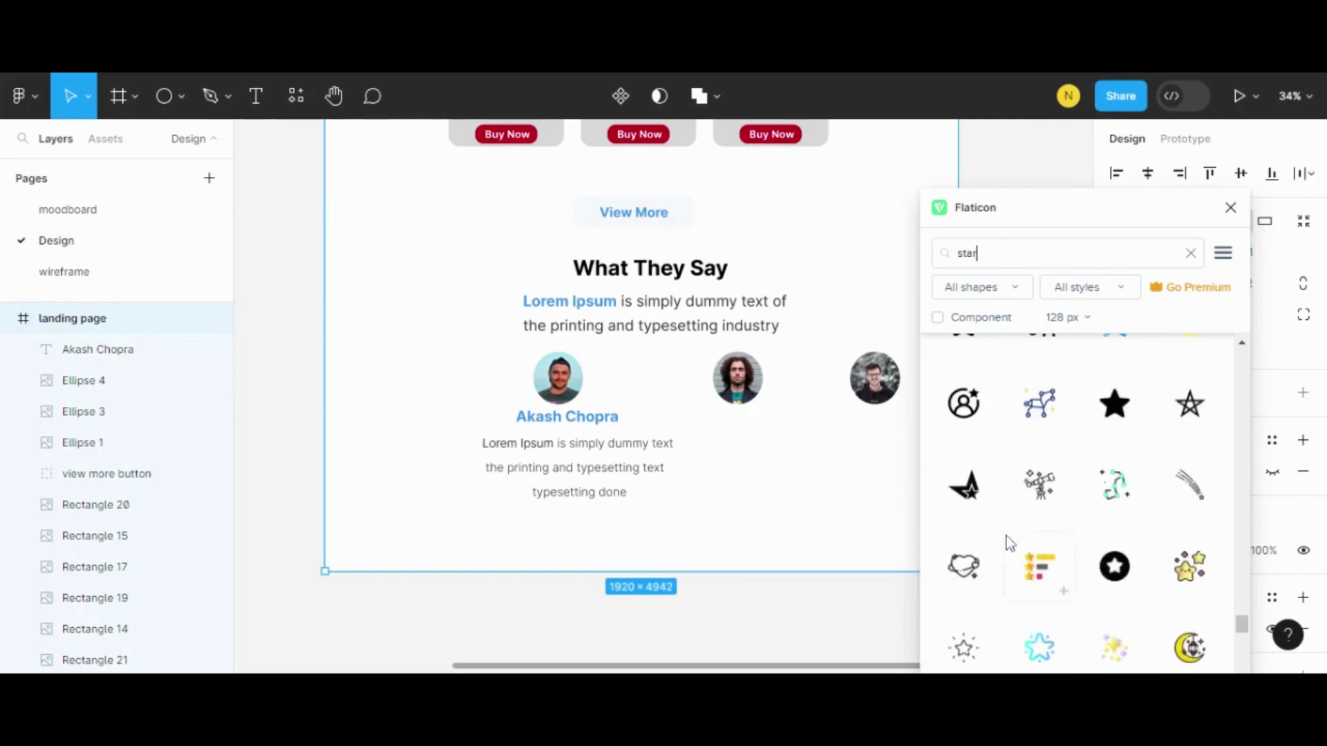
{"action": "scroll", "coordinate": [1006, 536], "scroll_direction": "down", "scroll_amount": 3}
{"action": "scroll", "coordinate": [1006, 536], "scroll_direction": "down", "scroll_amount": 3}
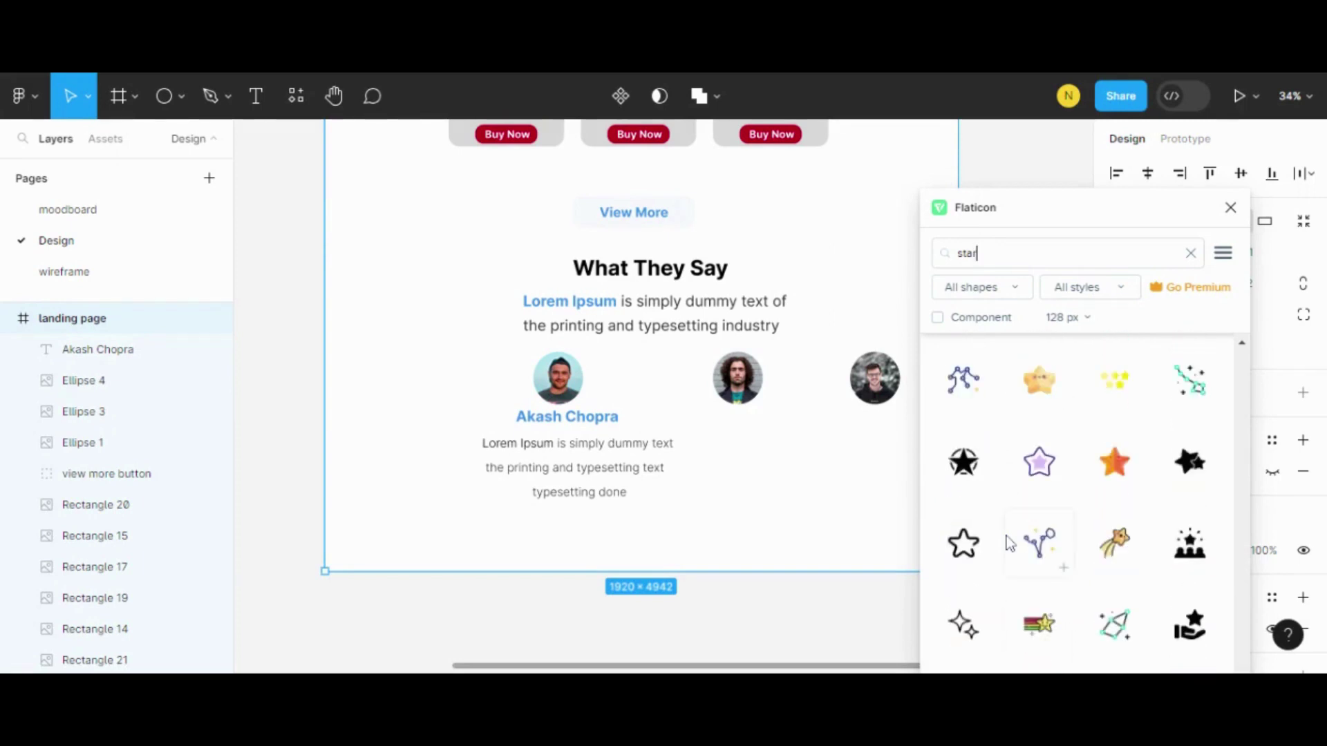
{"action": "scroll", "coordinate": [1011, 544], "scroll_direction": "down", "scroll_amount": 2}
{"action": "scroll", "coordinate": [1011, 543], "scroll_direction": "up", "scroll_amount": 2}
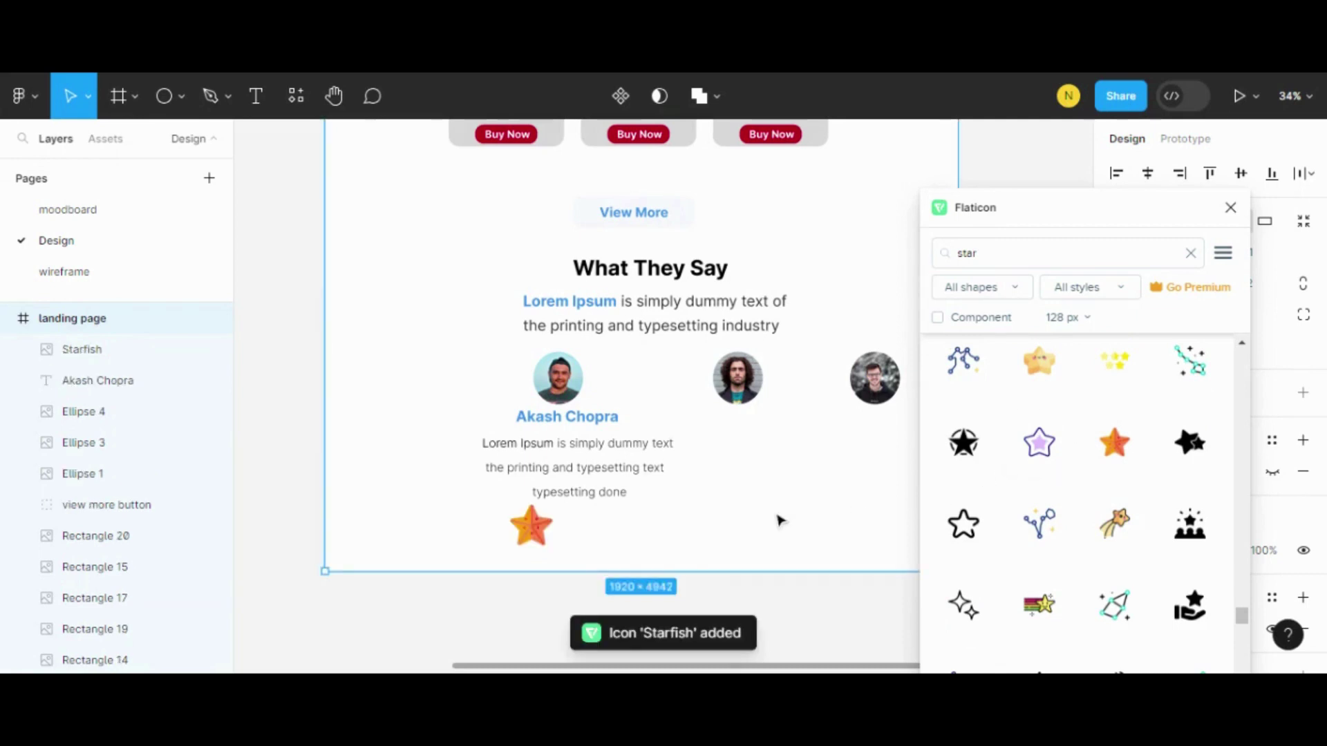
Switch the starfish's image fill scale mode to Crop
{"action": "left_click", "coordinate": [530, 531]}
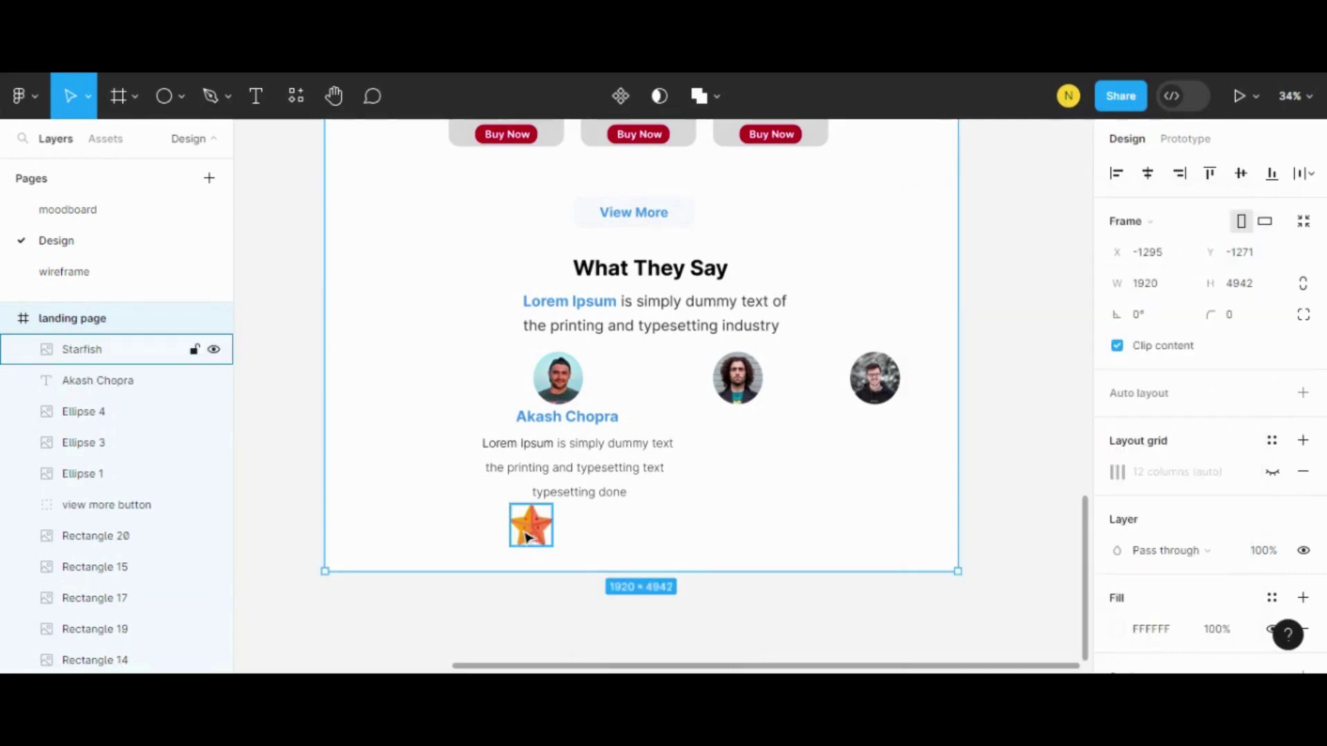
{"action": "left_click", "coordinate": [1116, 567]}
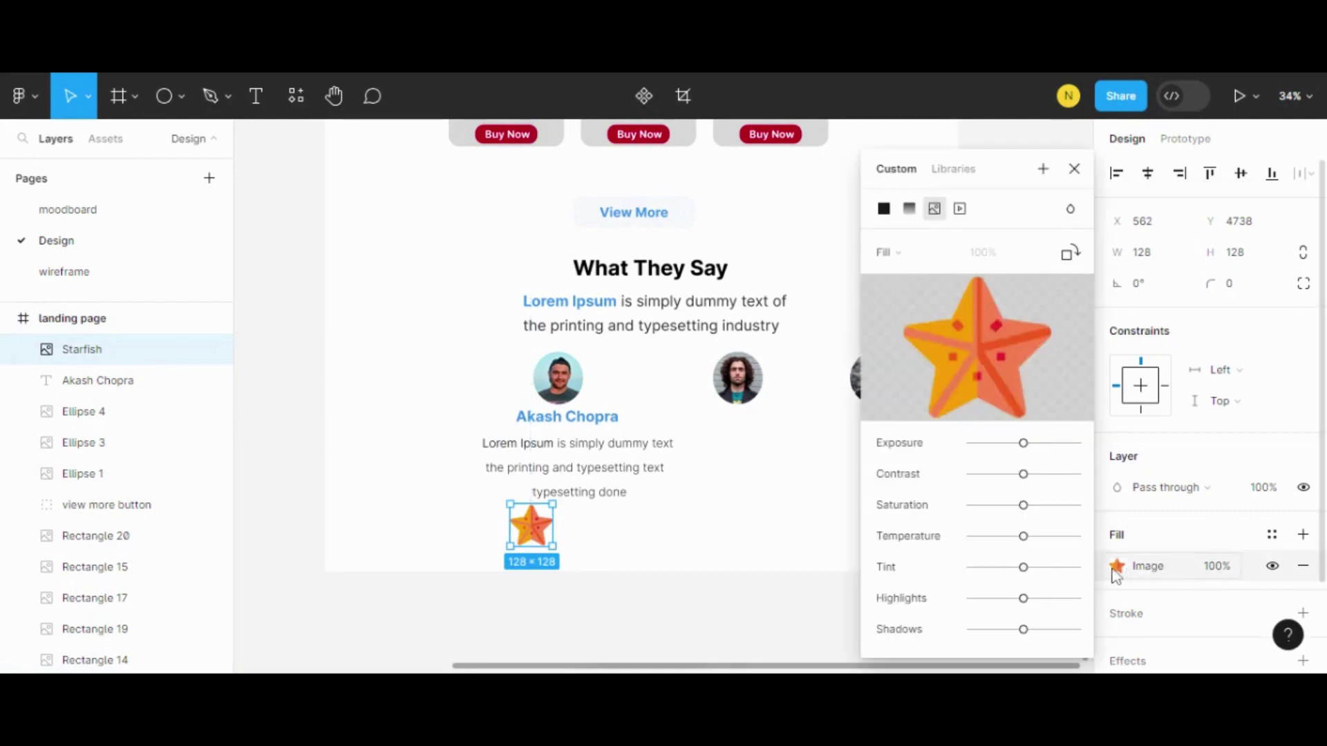
{"action": "double_click", "coordinate": [1114, 568]}
{"action": "left_click", "coordinate": [1118, 571]}
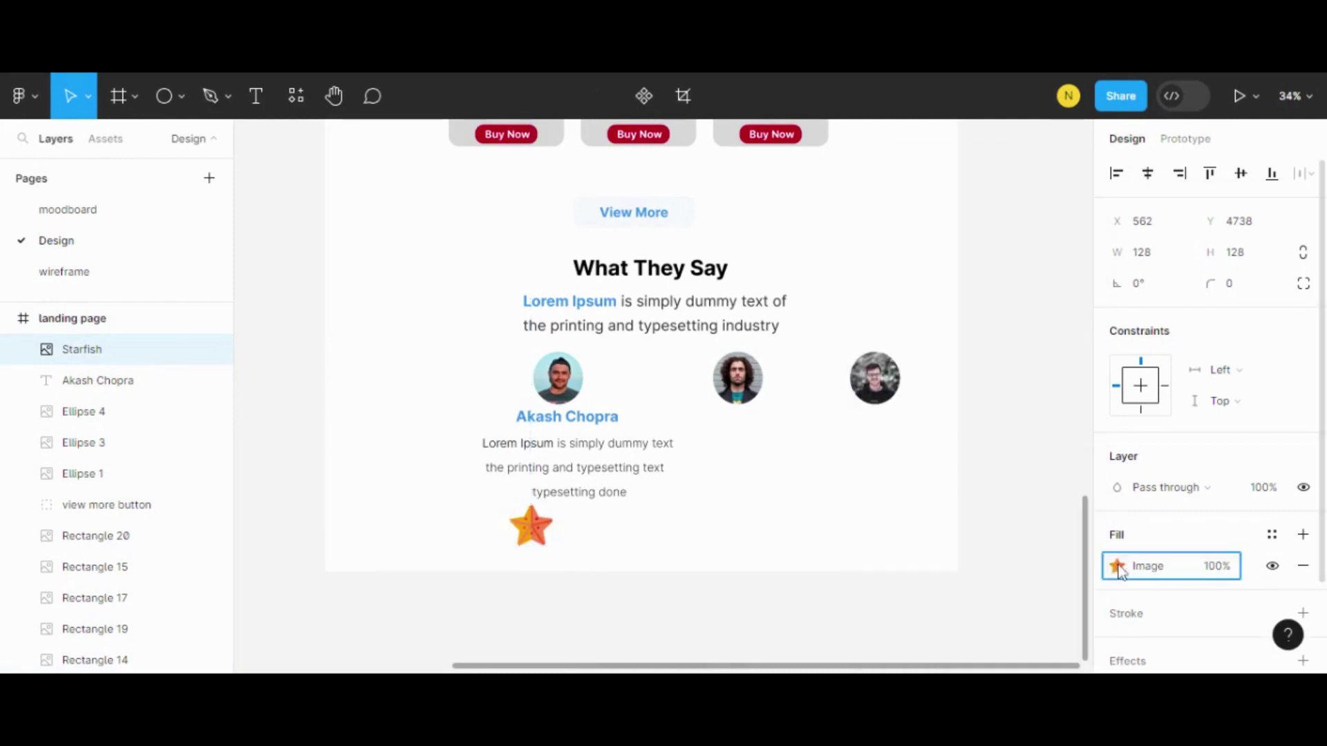
{"action": "left_click", "coordinate": [1121, 572]}
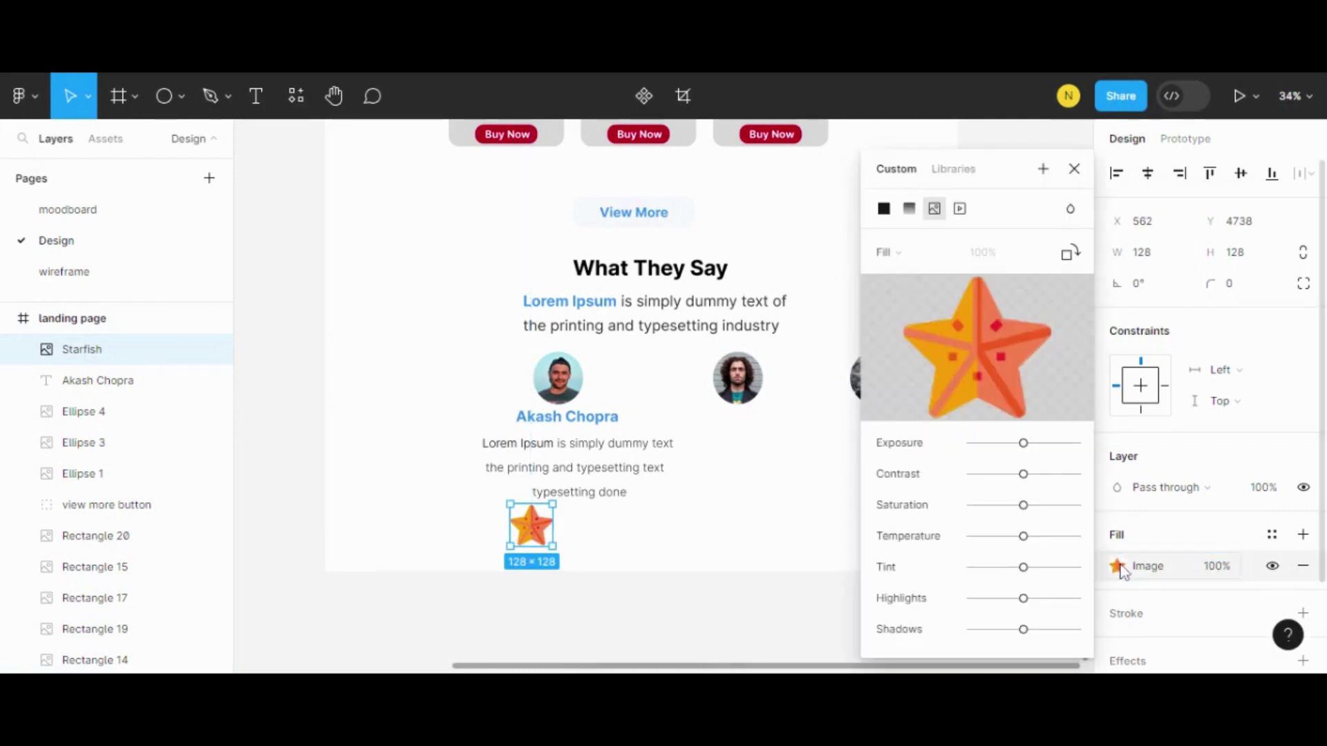
{"action": "left_click", "coordinate": [895, 253]}
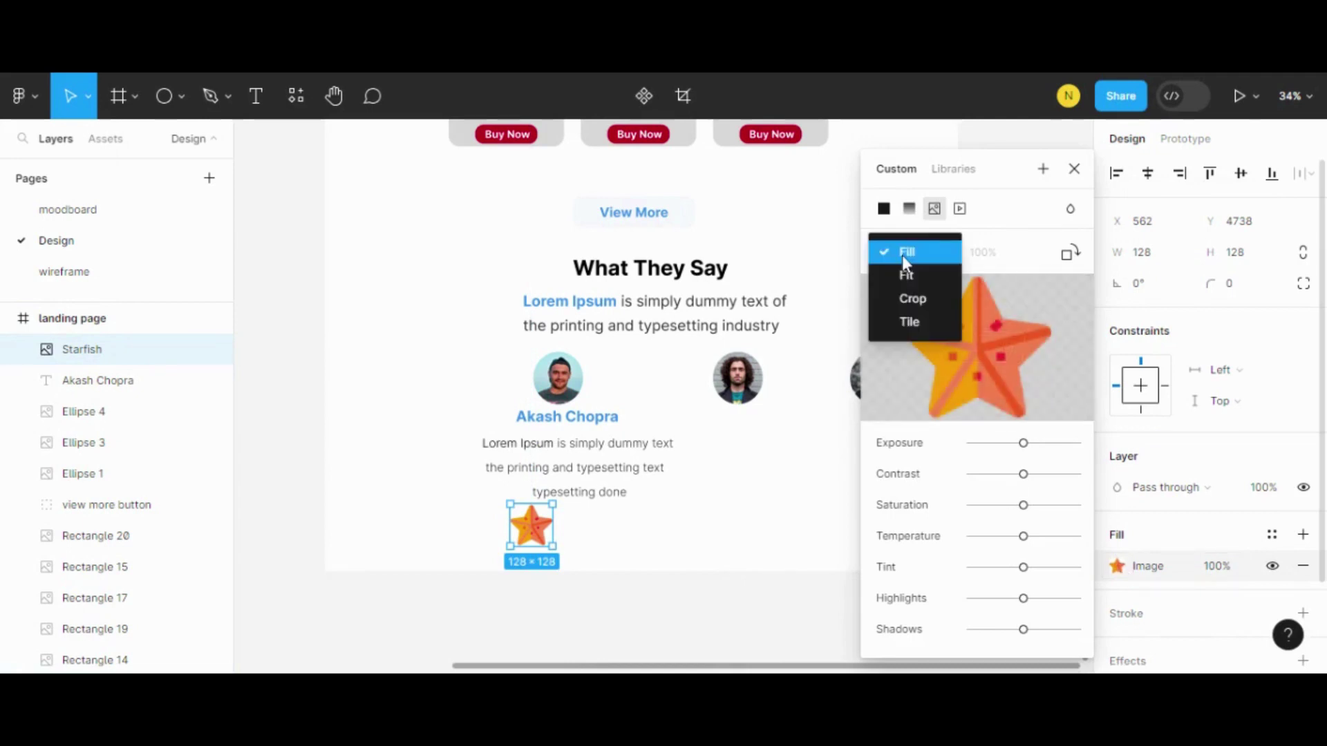
{"action": "left_click", "coordinate": [913, 298]}
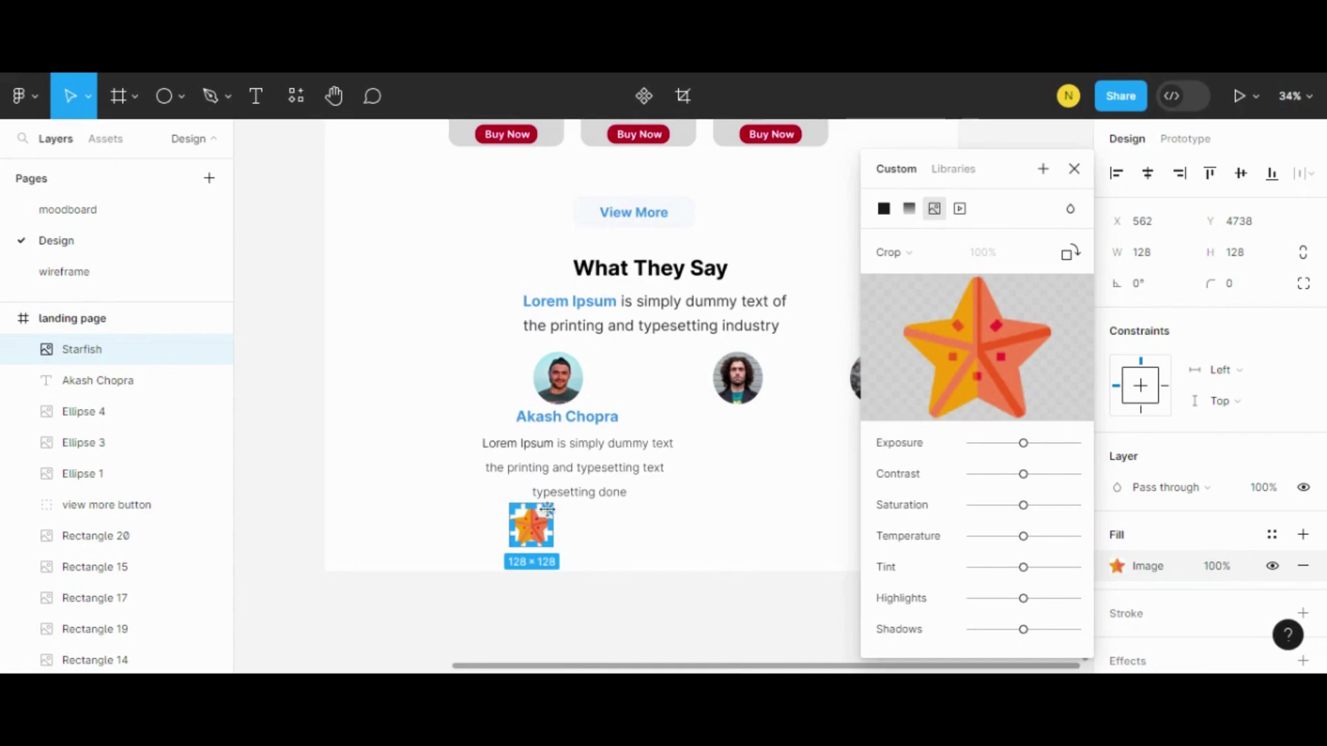
Crop the starfish's corner, then undo back to the original 128×128 fill
{"action": "mouse_move", "coordinate": [547, 509]}
{"action": "left_mouse_down"}
{"action": "mouse_move", "coordinate": [541, 528]}
{"action": "mouse_move", "coordinate": [545, 513]}
{"action": "left_mouse_up"}
{"action": "key", "text": "Return"}
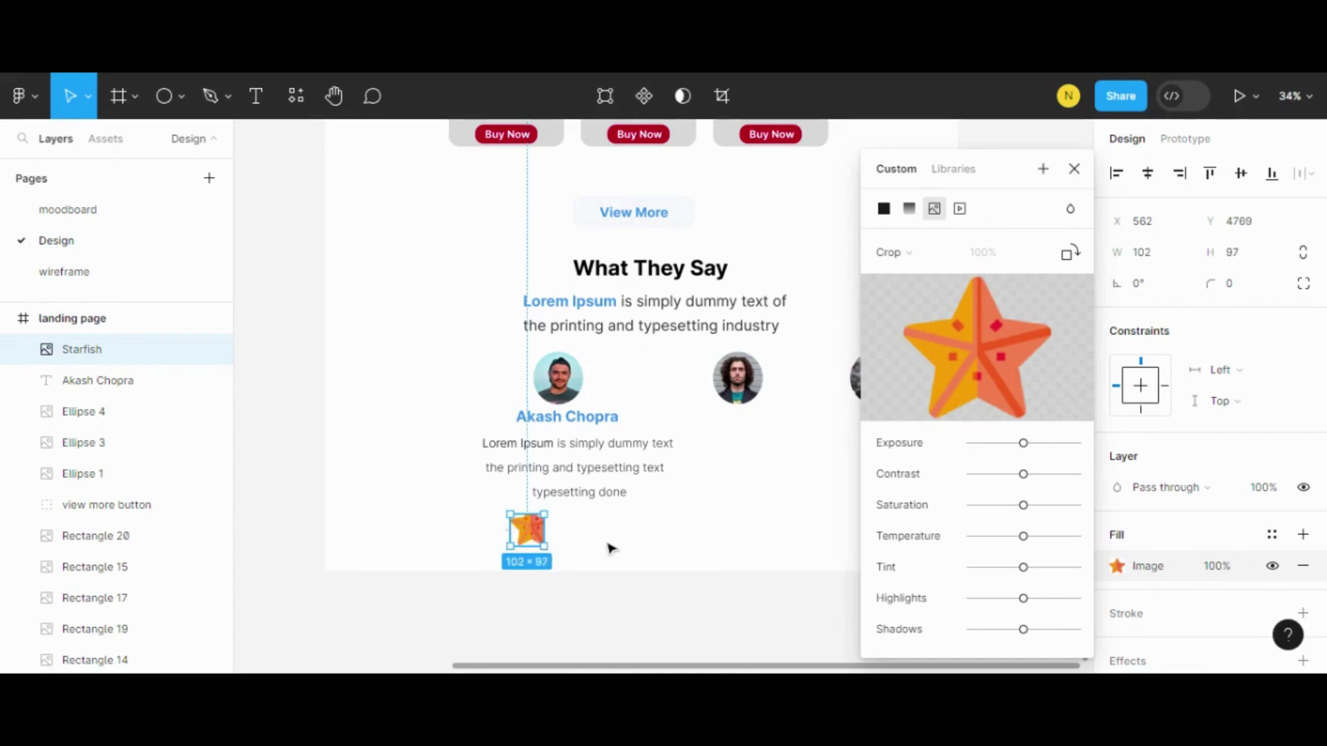
{"action": "key", "text": "ctrl+z"}
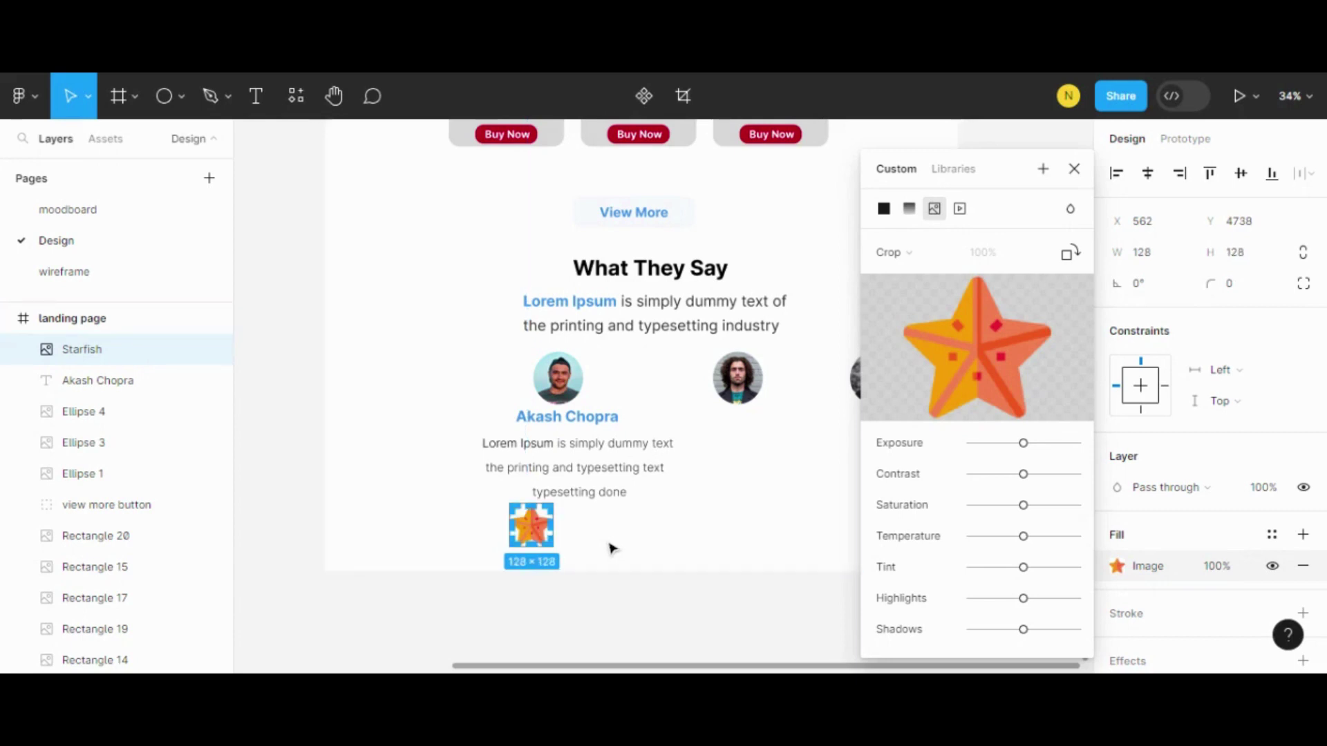
{"action": "key", "text": "ctrl+z"}
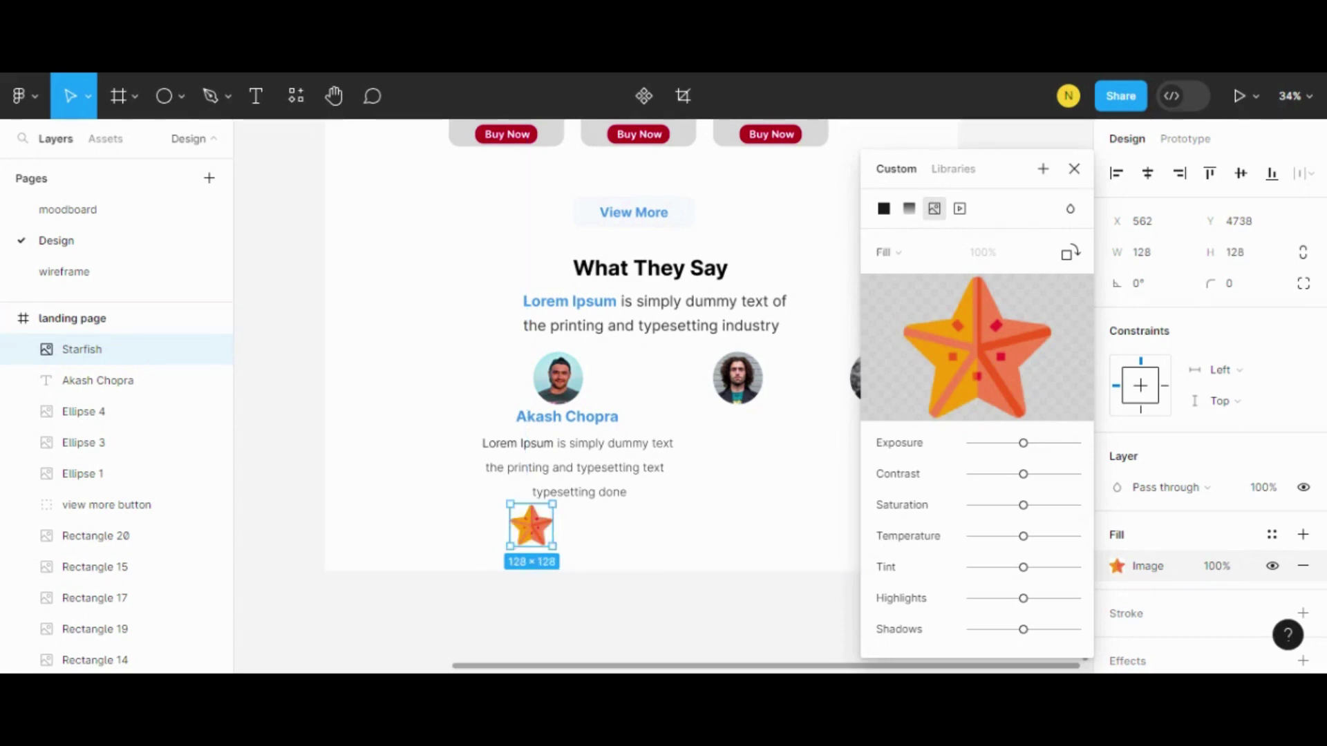
Resize the starfish icon beneath the review to 58×58
{"action": "left_click", "coordinate": [1074, 169]}
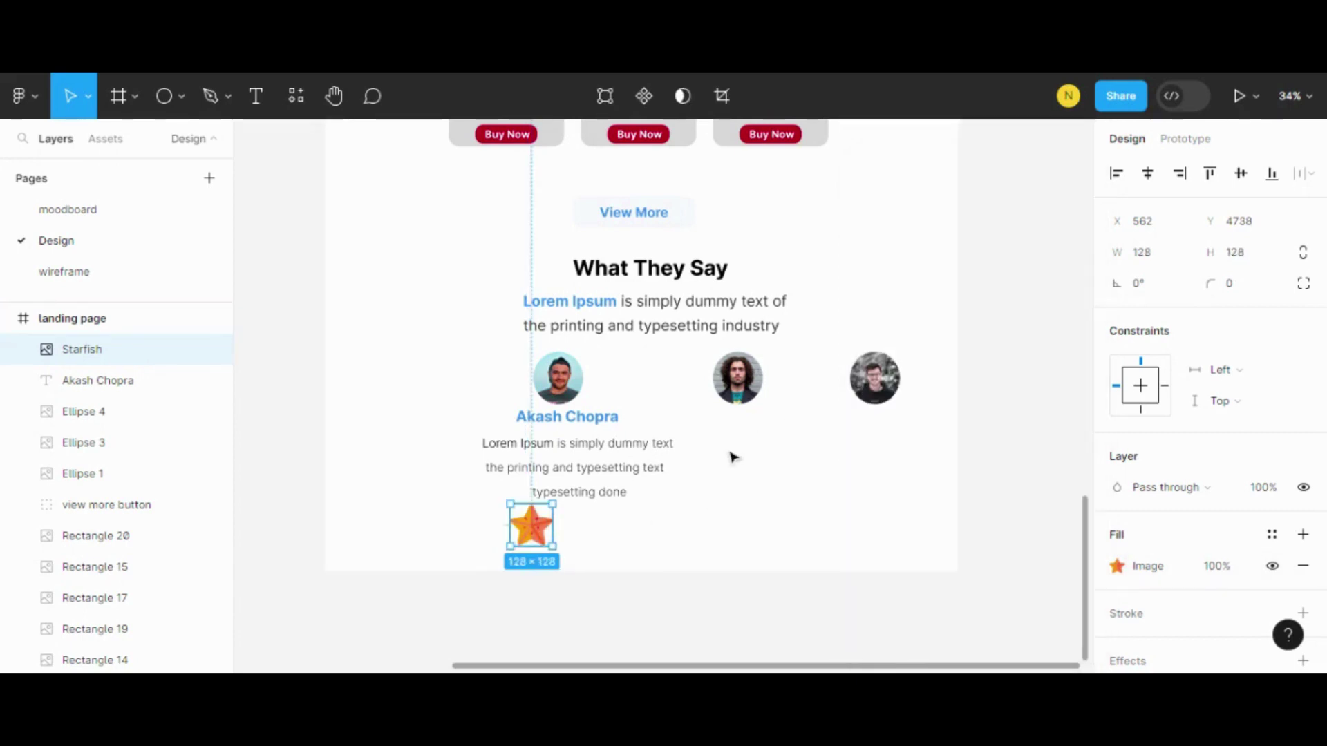
{"action": "left_click", "coordinate": [633, 529]}
{"action": "scroll", "coordinate": [632, 529], "scroll_direction": "up", "scroll_amount": 2}
{"action": "scroll", "coordinate": [631, 525], "scroll_direction": "up", "scroll_amount": 3}
{"action": "scroll", "coordinate": [631, 527], "scroll_direction": "down", "scroll_amount": 2}
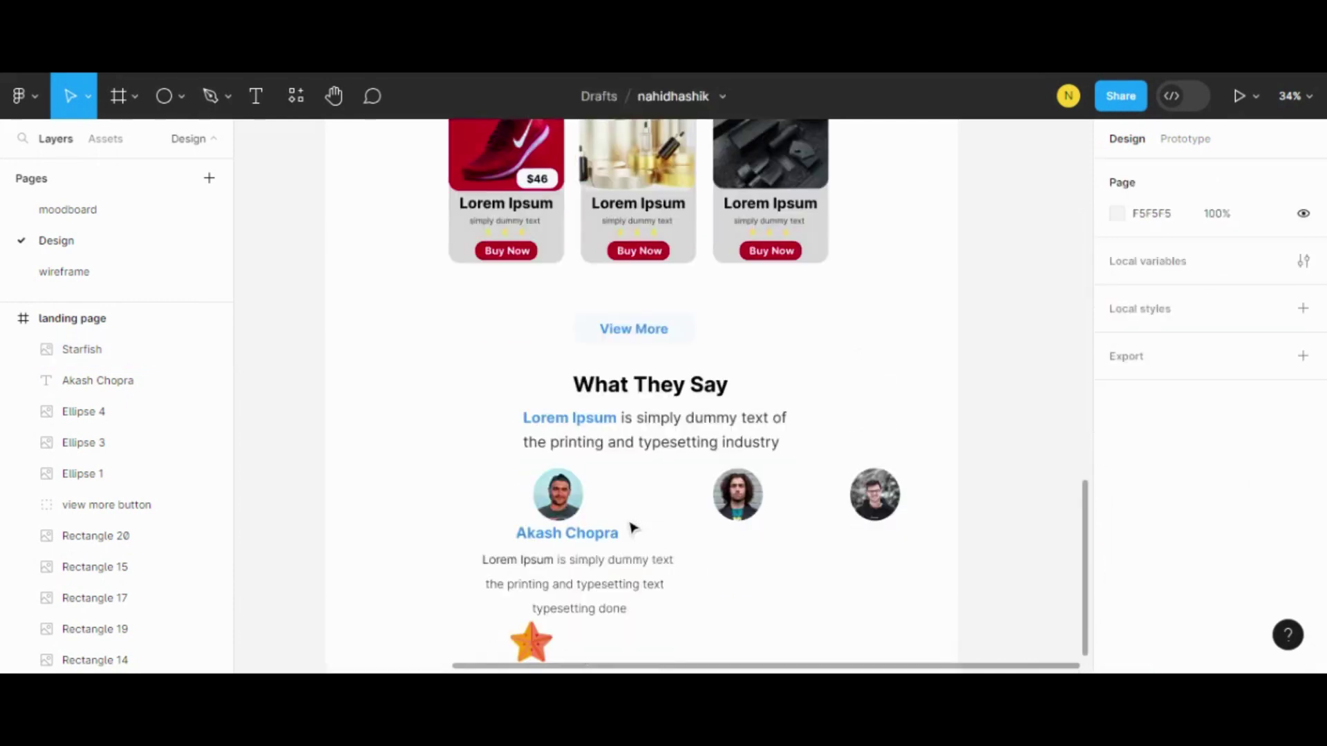
{"action": "scroll", "coordinate": [579, 594], "scroll_direction": "down", "scroll_amount": 1}
{"action": "left_click", "coordinate": [532, 618]}
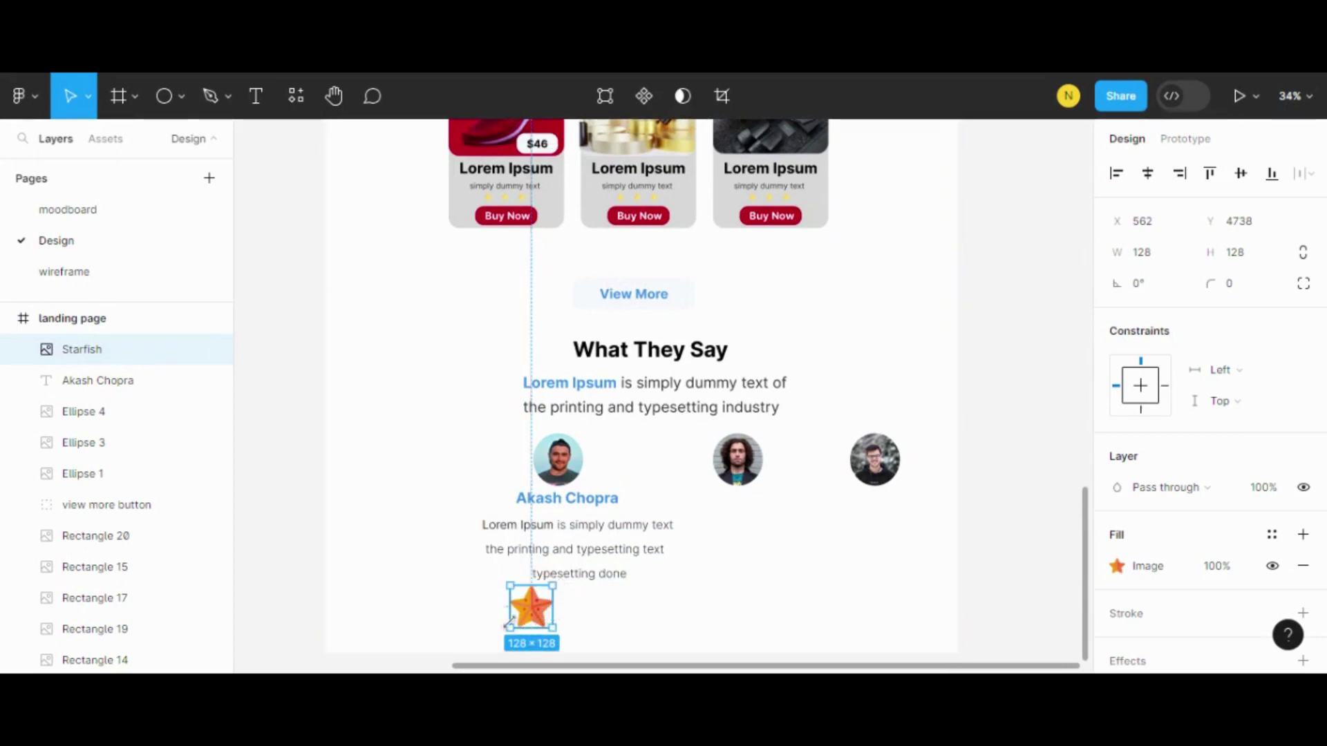
{"action": "left_click_drag", "start_coordinate": [511, 626], "coordinate": [521, 616]}
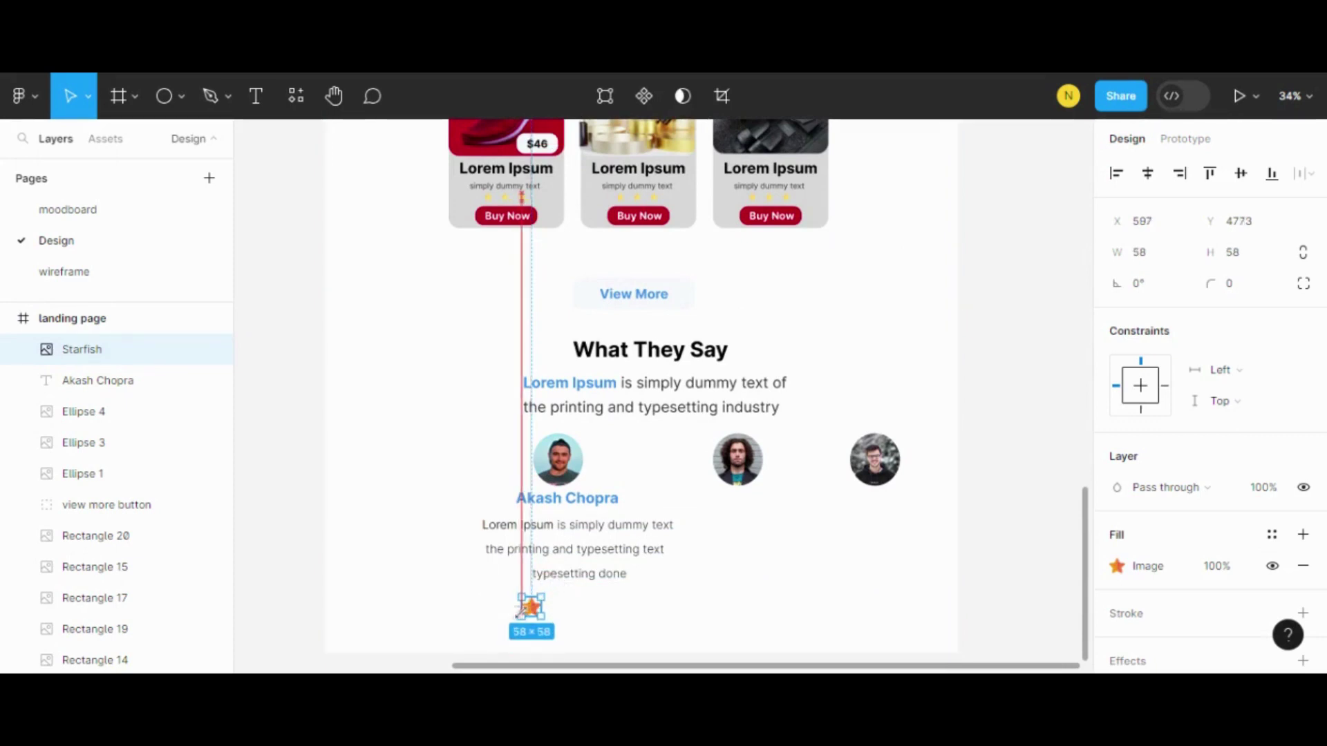
{"action": "left_click", "coordinate": [591, 622]}
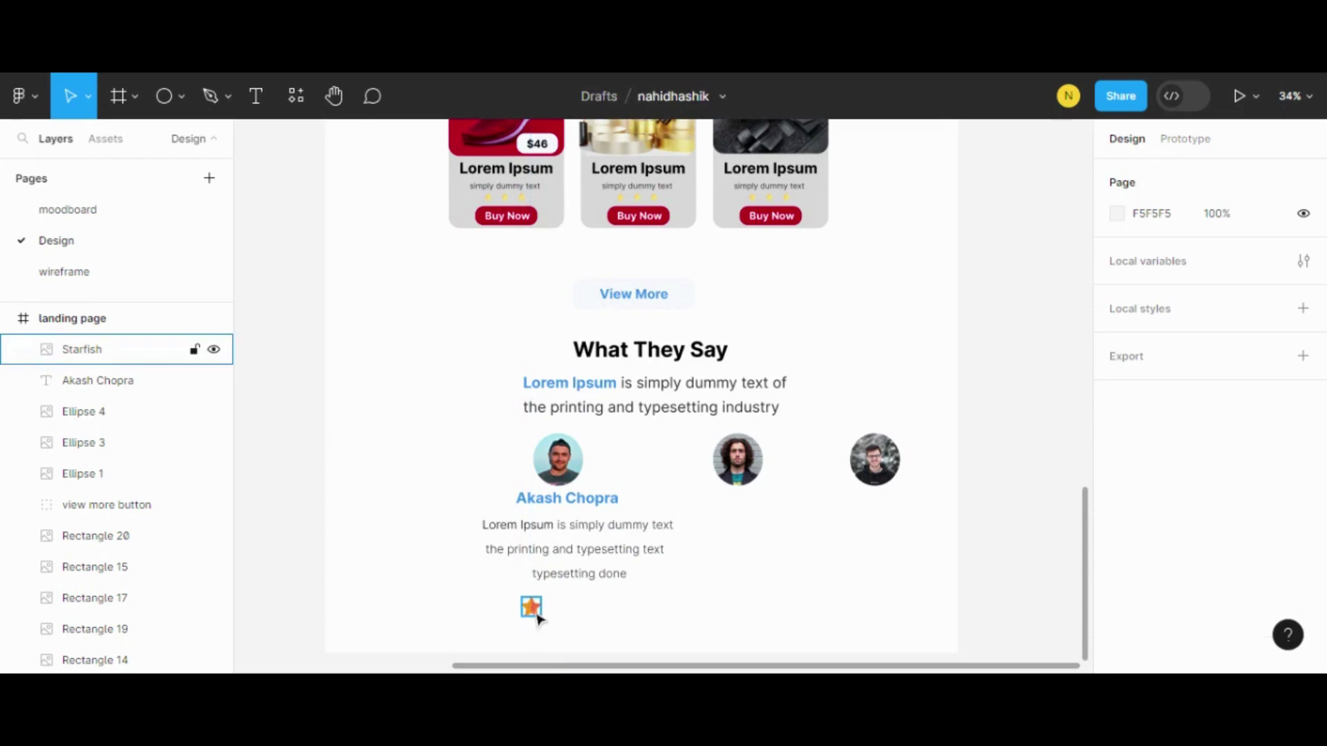
{"action": "left_click", "coordinate": [533, 611]}
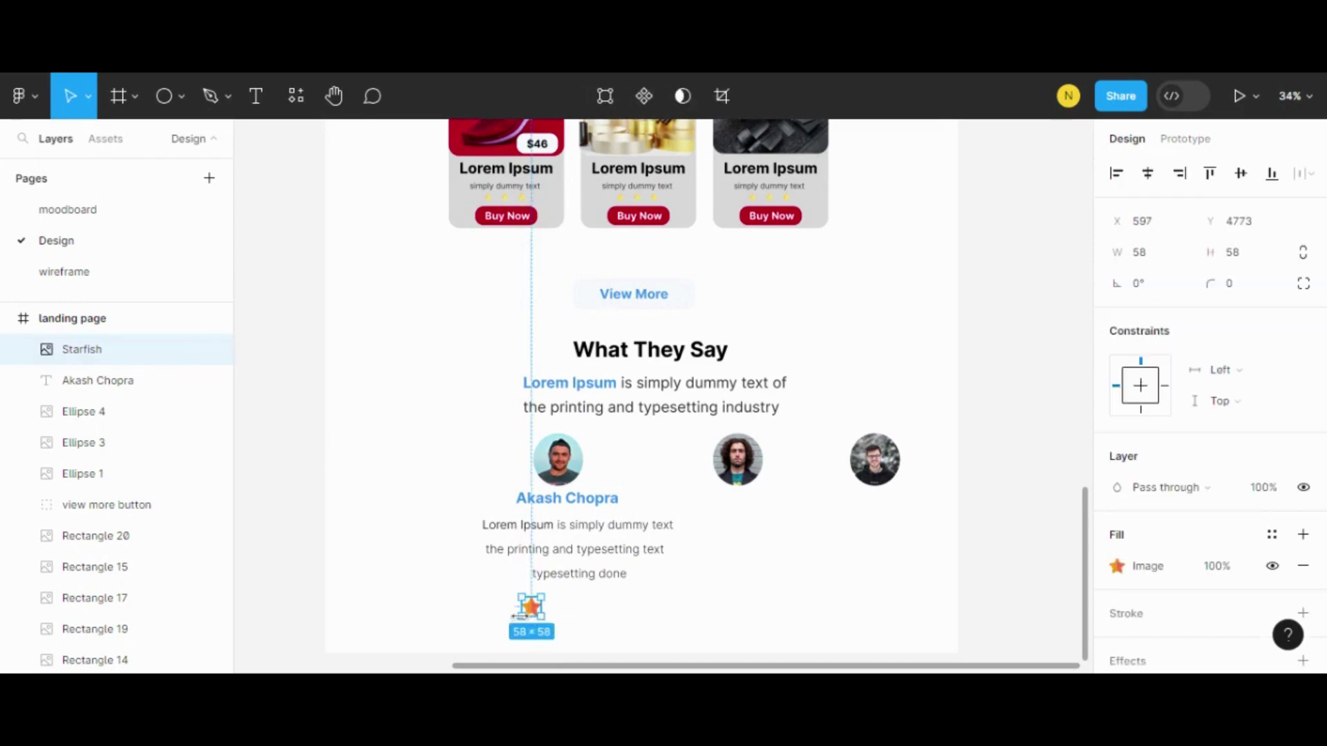
{"action": "left_click_drag", "start_coordinate": [521, 616], "coordinate": [521, 616]}
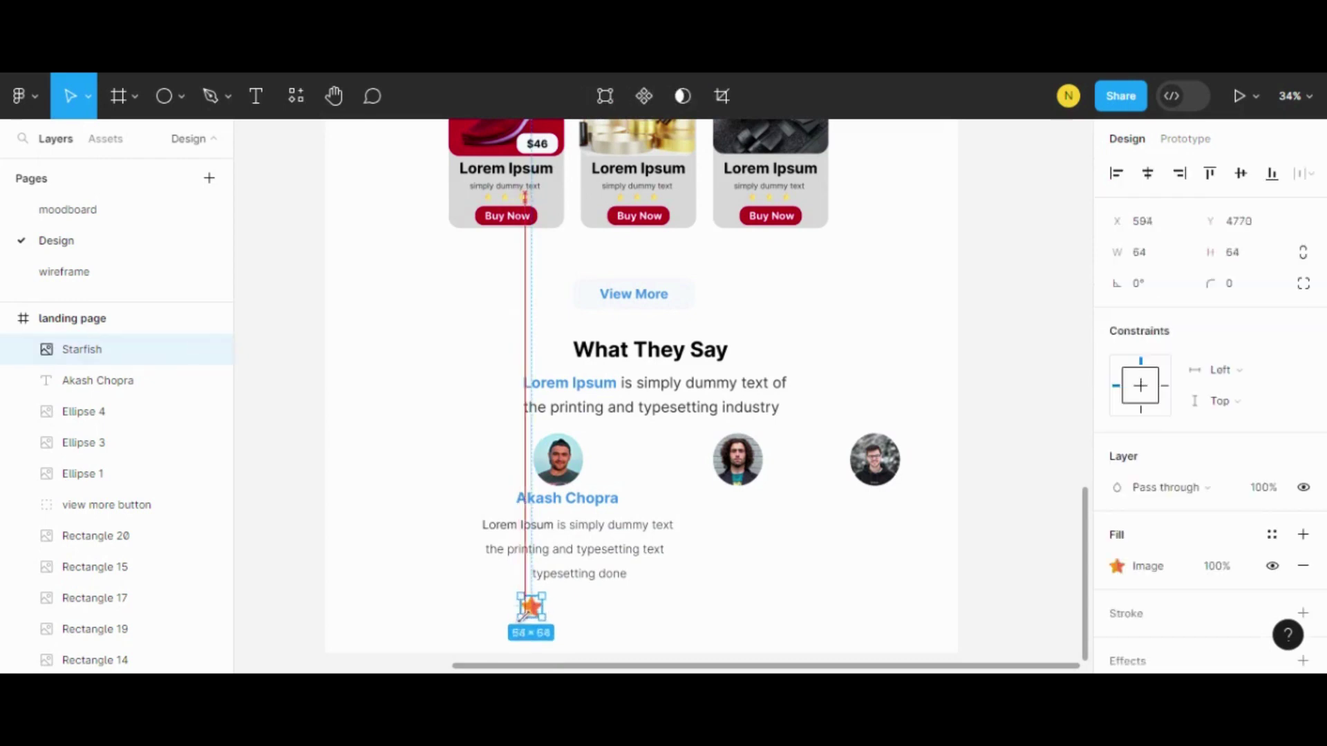
{"action": "left_click", "coordinate": [580, 610]}
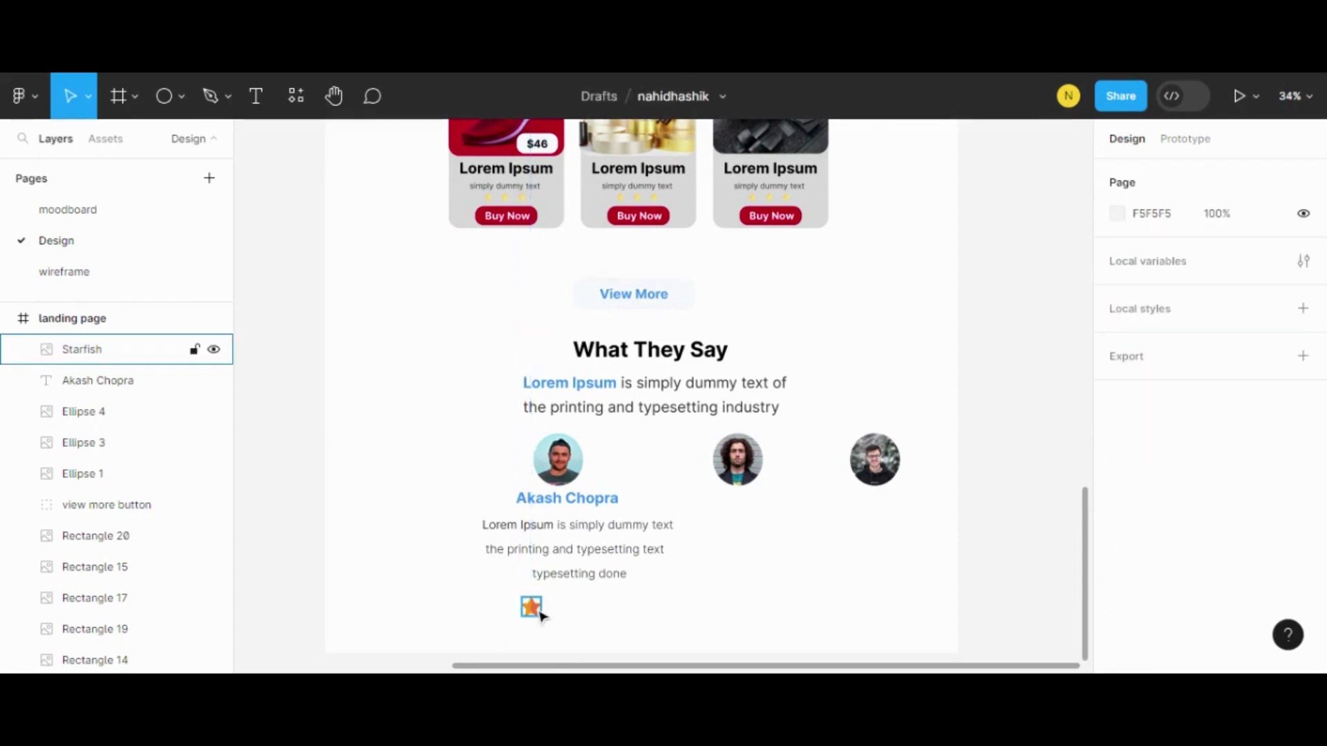
{"action": "left_click", "coordinate": [542, 613]}
Duplicate the starfish twice to make a row of three stars
{"action": "key", "text": "ctrl+d"}
{"action": "left_click_drag", "start_coordinate": [533, 611], "coordinate": [617, 607]}
{"action": "key", "text": "ctrl+d"}
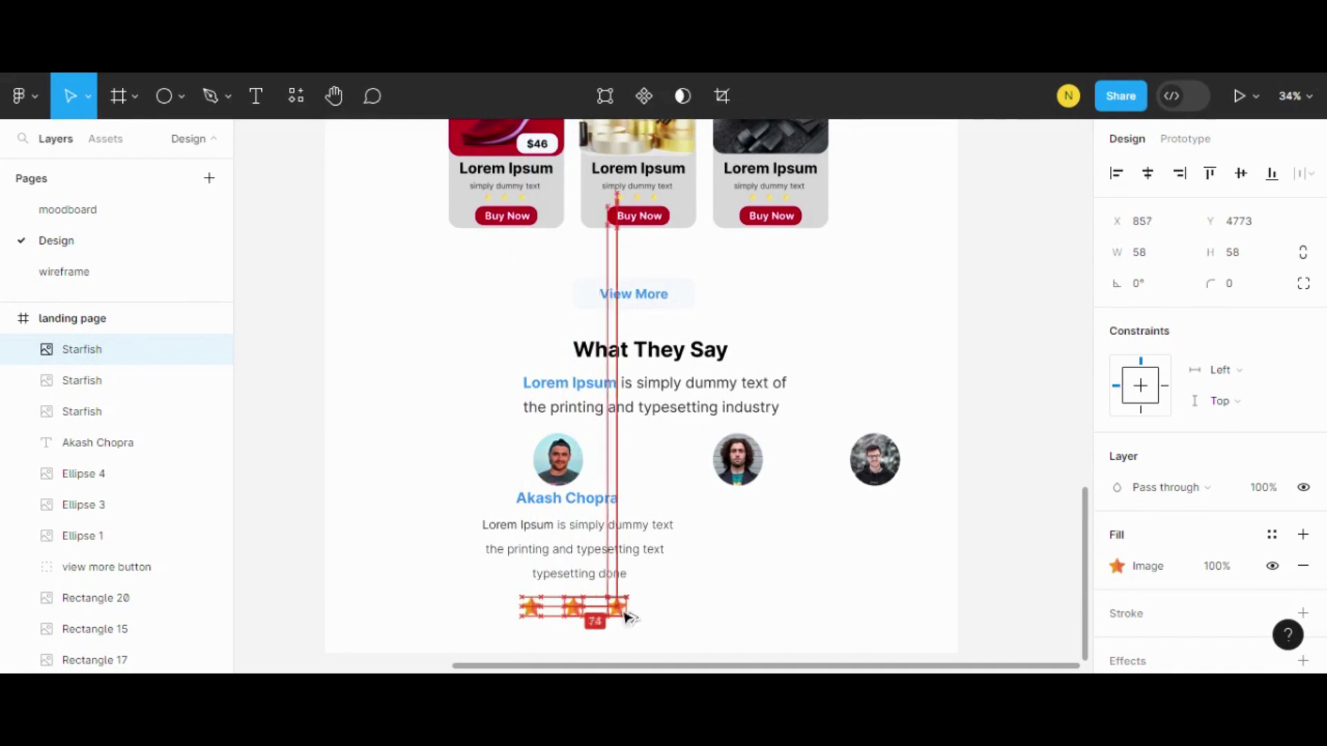
{"action": "left_click", "coordinate": [482, 607]}
Distribute the three stars with even horizontal spacing
{"action": "left_click_drag", "start_coordinate": [500, 595], "coordinate": [662, 628]}
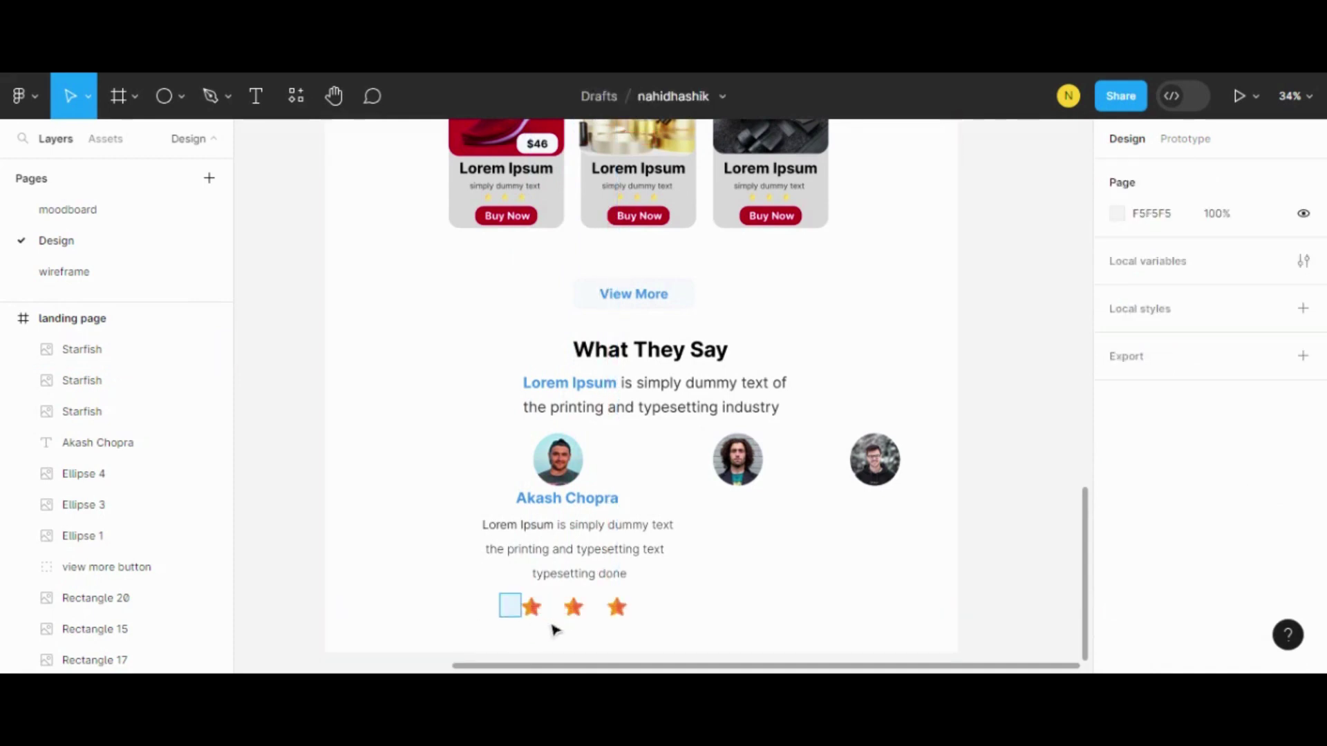
{"action": "left_click", "coordinate": [1306, 173]}
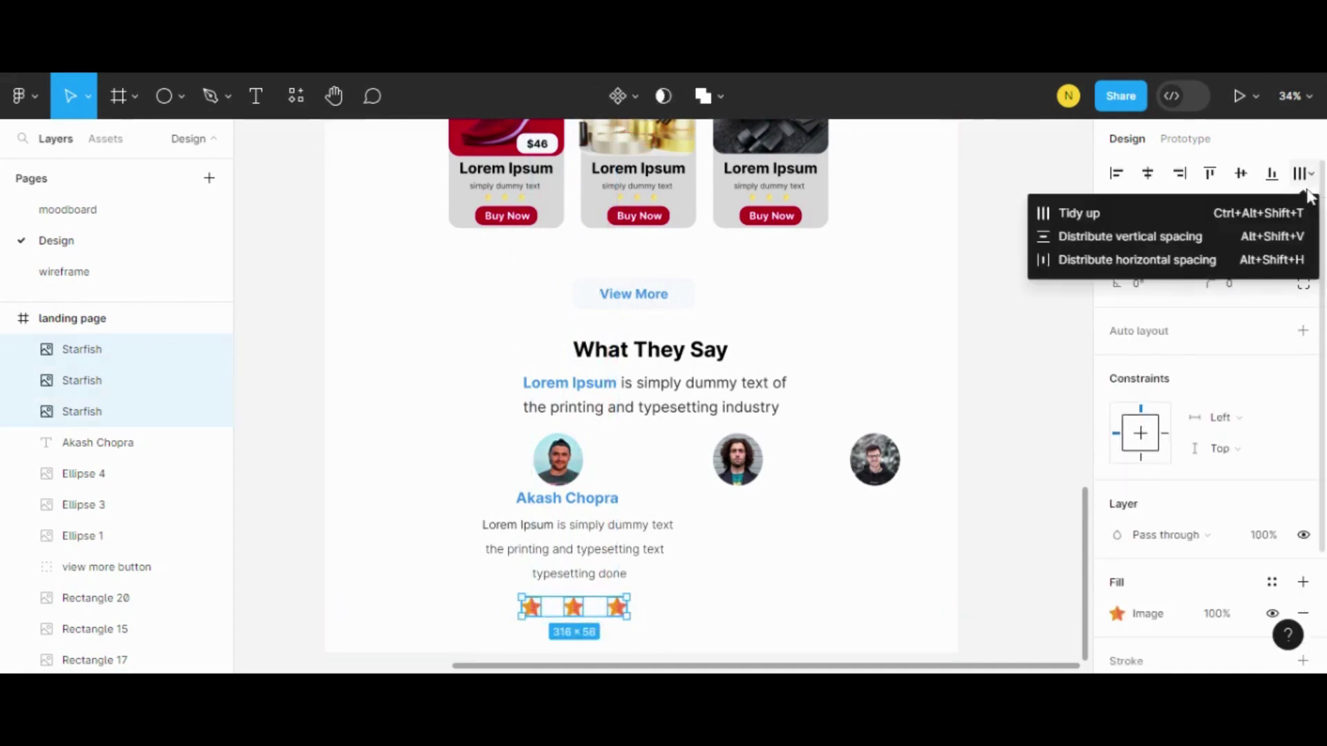
{"action": "left_click", "coordinate": [1306, 174]}
{"action": "left_click", "coordinate": [1115, 289]}
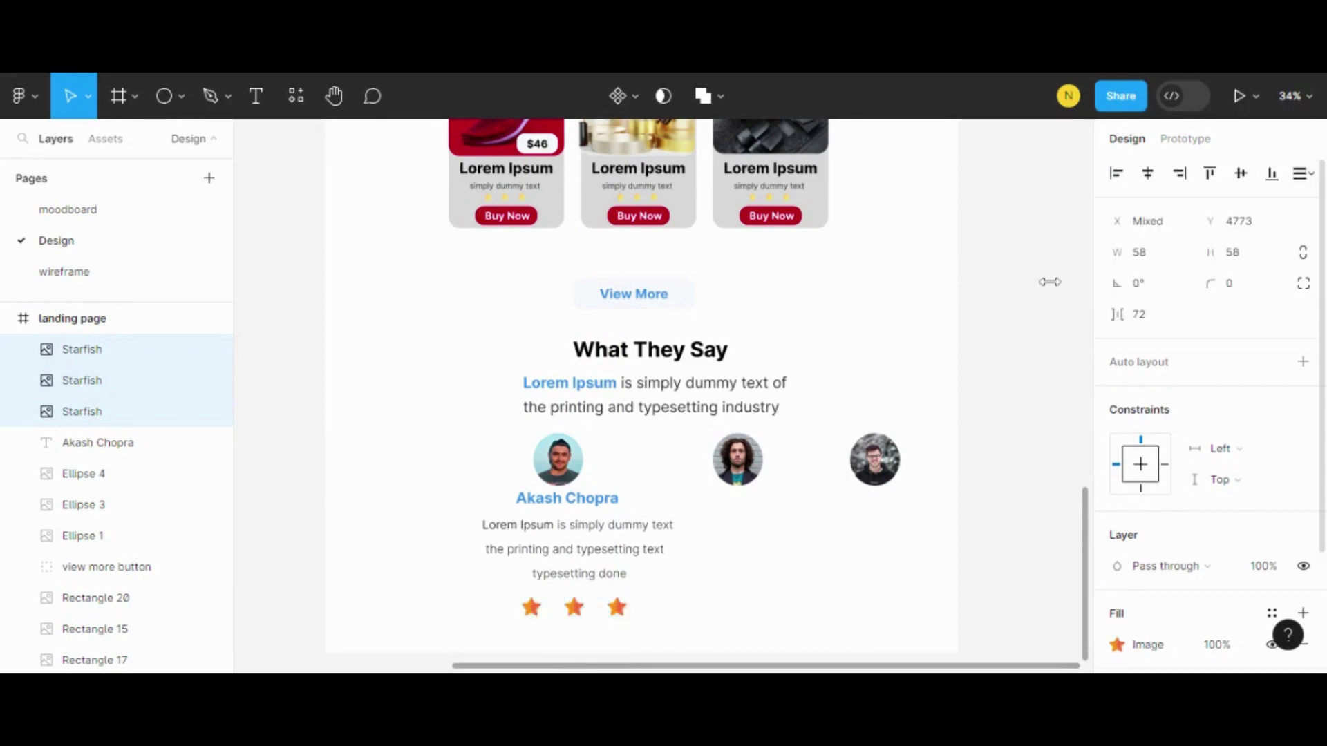
{"action": "left_click", "coordinate": [660, 626]}
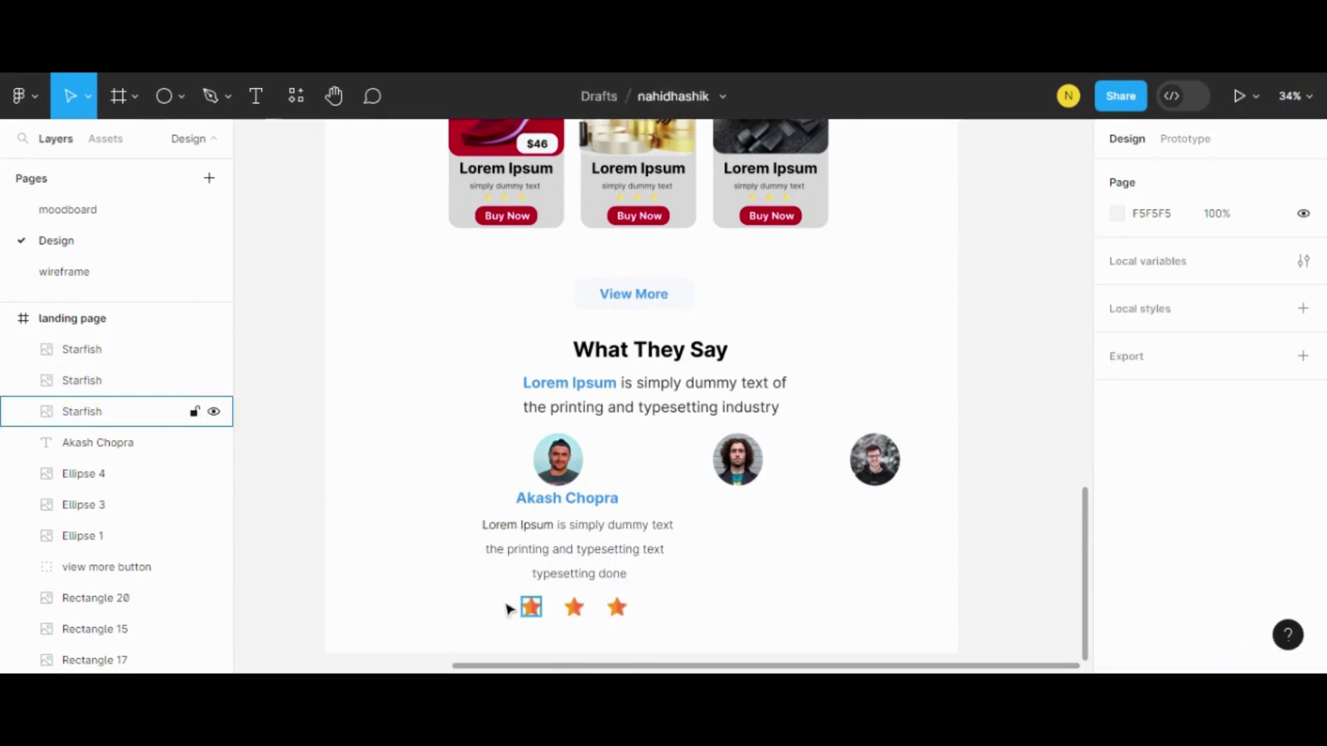
Move the middle and right stars closer to the first star
{"action": "left_click_drag", "start_coordinate": [500, 596], "coordinate": [644, 648]}
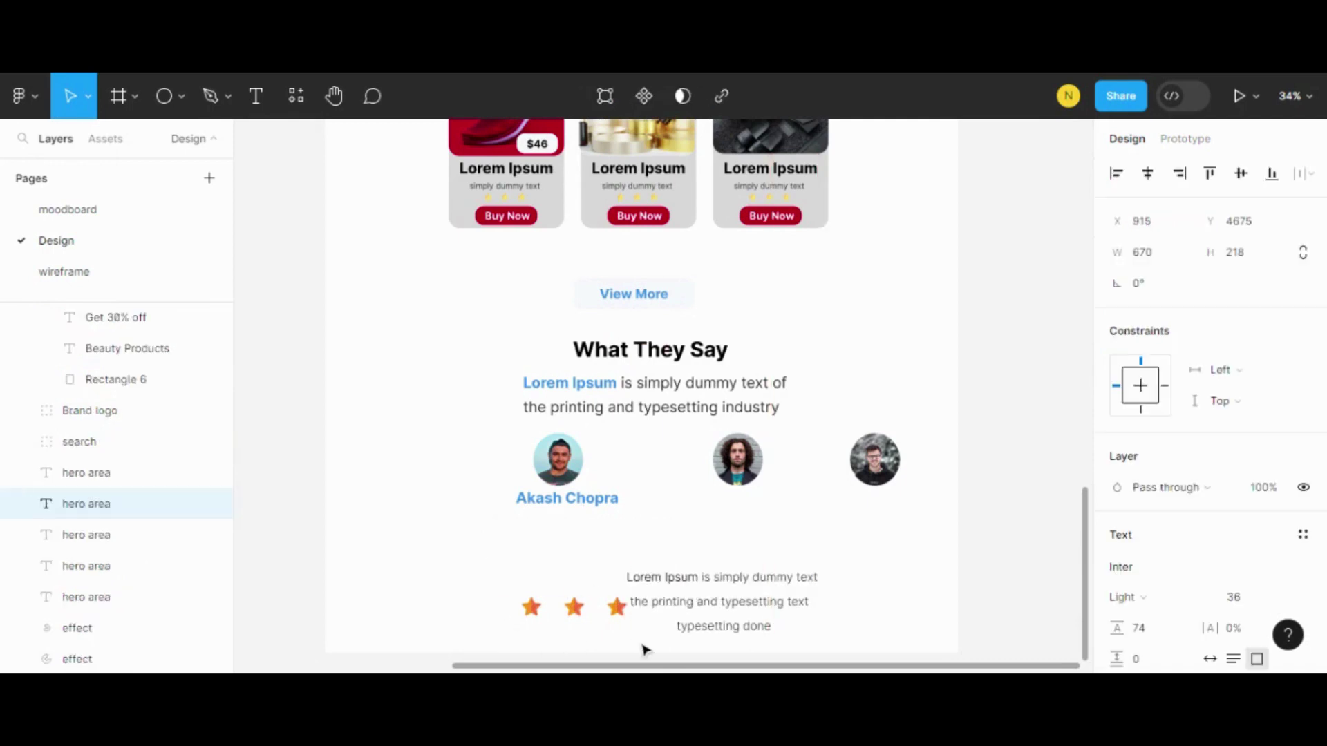
{"action": "key", "text": "ctrl+z"}
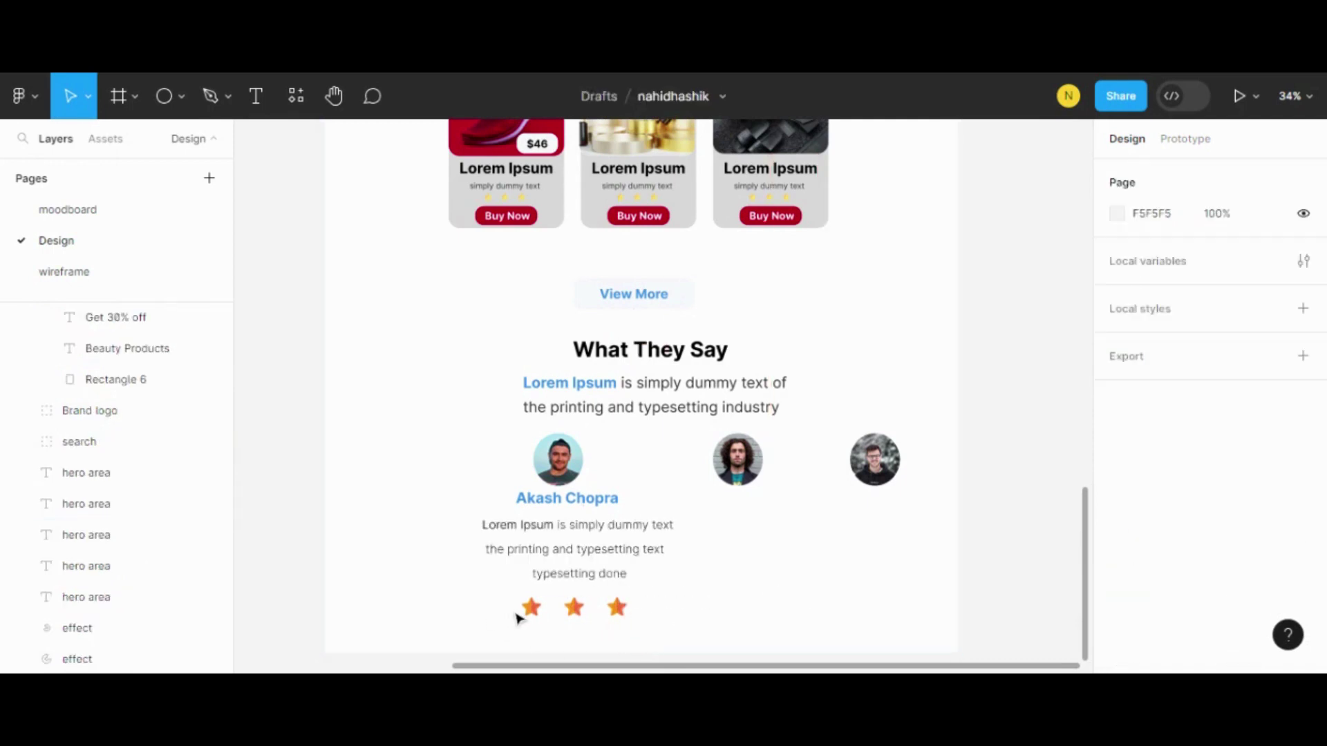
{"action": "left_click", "coordinate": [520, 614]}
{"action": "mouse_move", "coordinate": [515, 619]}
{"action": "left_mouse_down"}
{"action": "mouse_move", "coordinate": [642, 630]}
{"action": "mouse_move", "coordinate": [587, 615]}
{"action": "left_mouse_up"}
{"action": "left_click", "coordinate": [567, 608]}
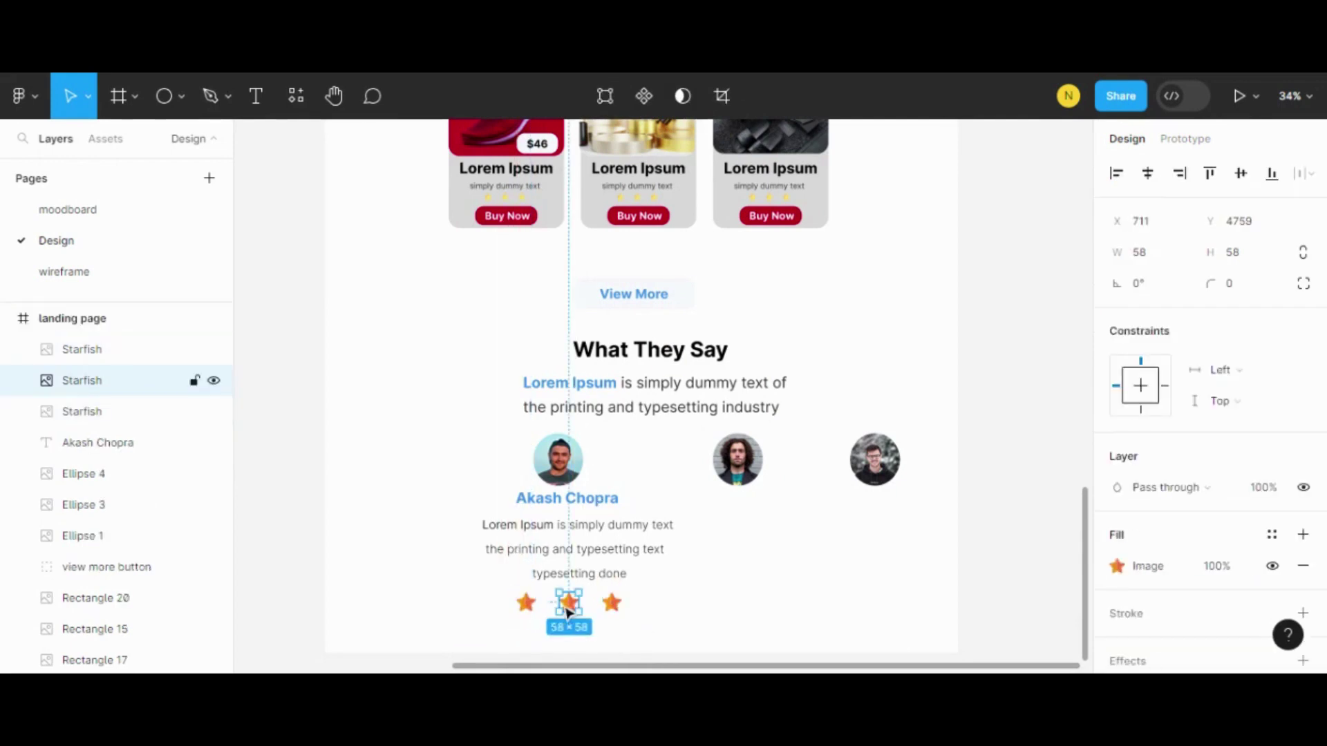
{"action": "double_click", "coordinate": [567, 608]}
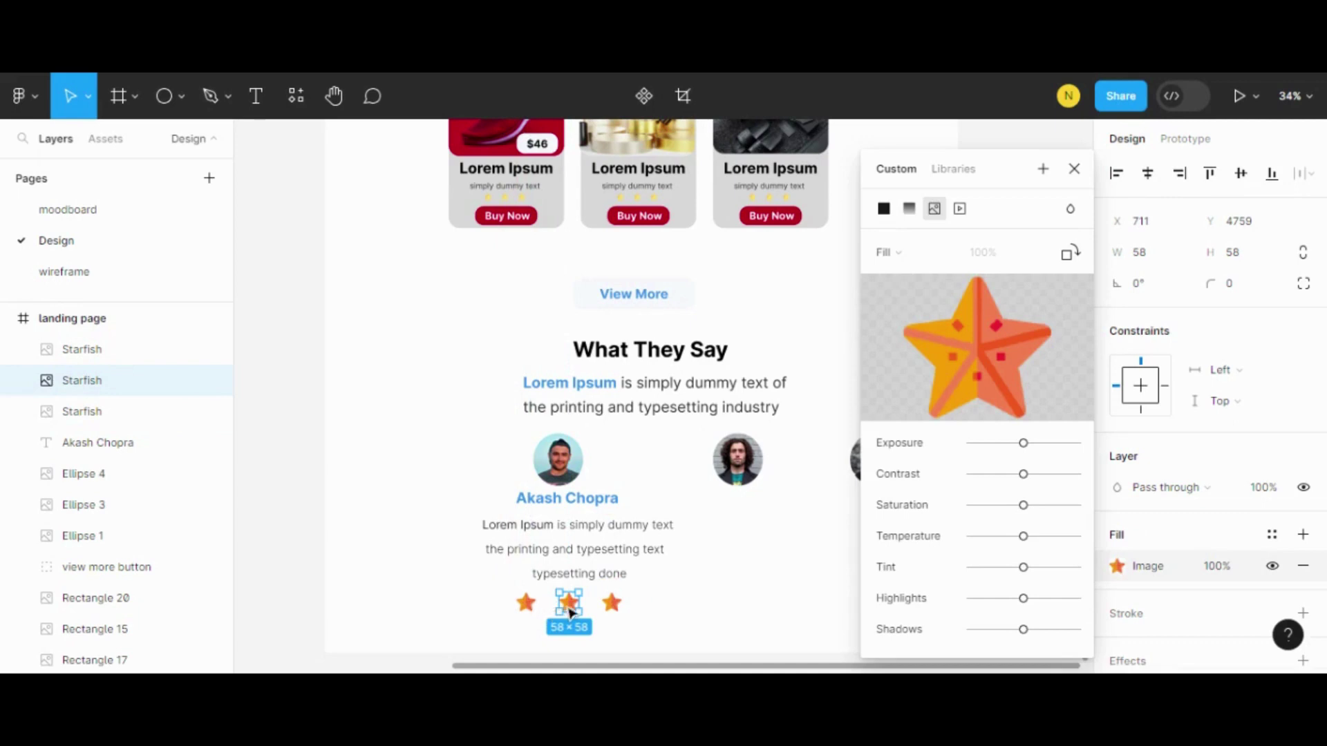
{"action": "mouse_move", "coordinate": [571, 612]}
{"action": "left_mouse_down"}
{"action": "mouse_move", "coordinate": [559, 609]}
{"action": "mouse_move", "coordinate": [602, 609]}
{"action": "left_mouse_up"}
{"action": "left_click", "coordinate": [613, 604]}
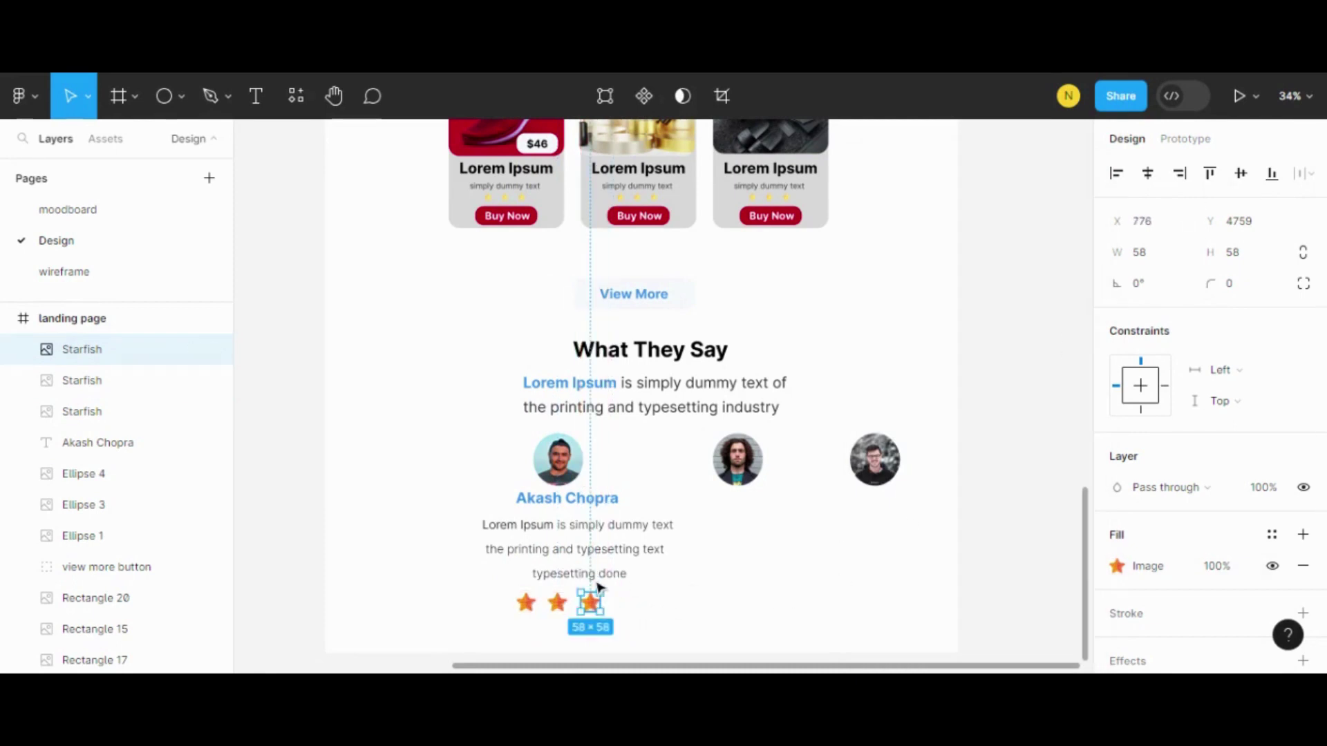
{"action": "left_click", "coordinate": [493, 601]}
Re-apply even horizontal spacing to the three tighter stars
{"action": "left_click_drag", "start_coordinate": [501, 615], "coordinate": [618, 622]}
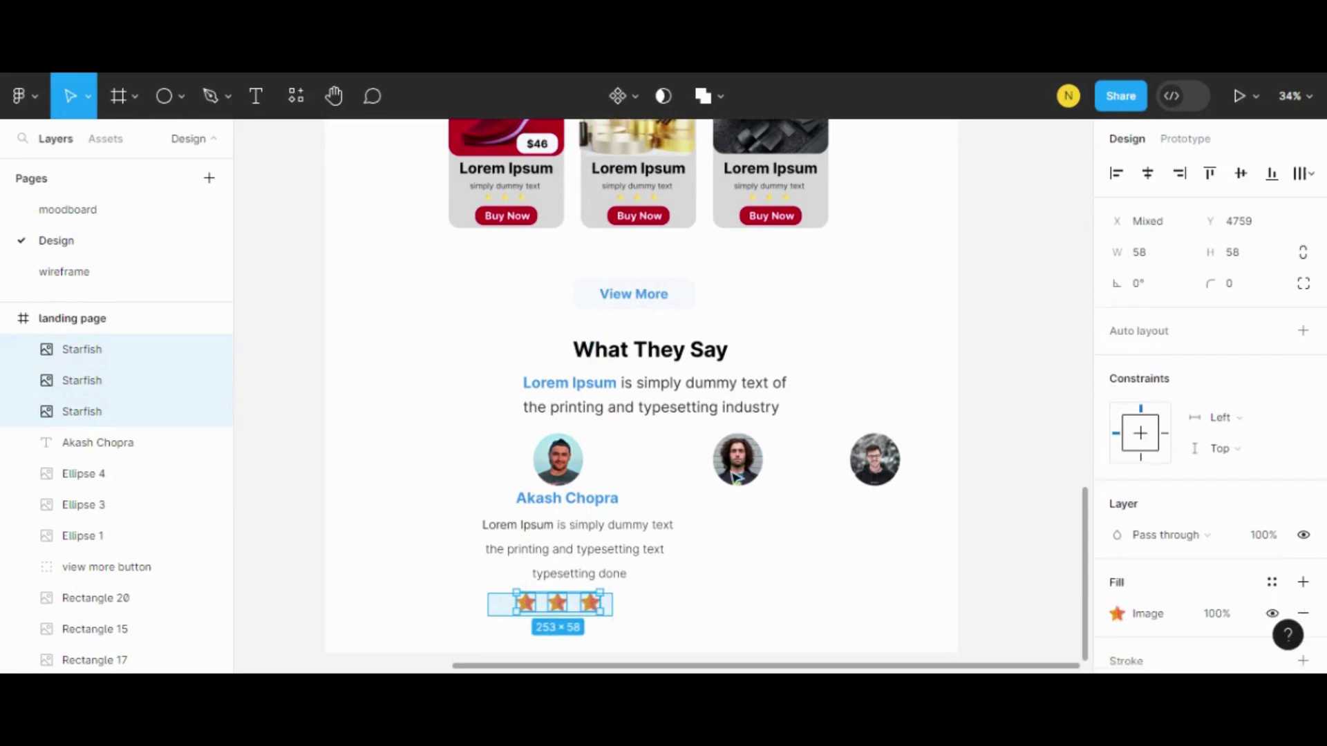
{"action": "left_click", "coordinate": [1302, 174]}
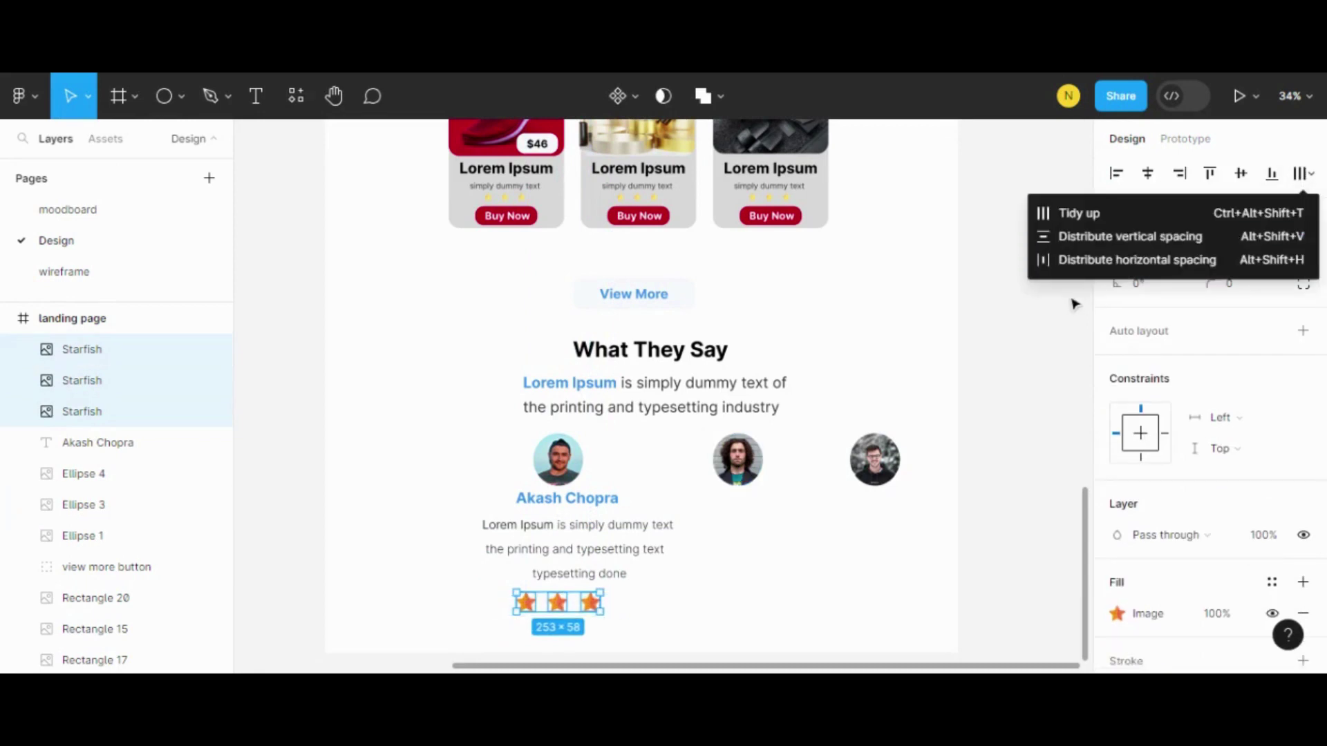
{"action": "left_click", "coordinate": [1134, 258]}
{"action": "left_click", "coordinate": [738, 597]}
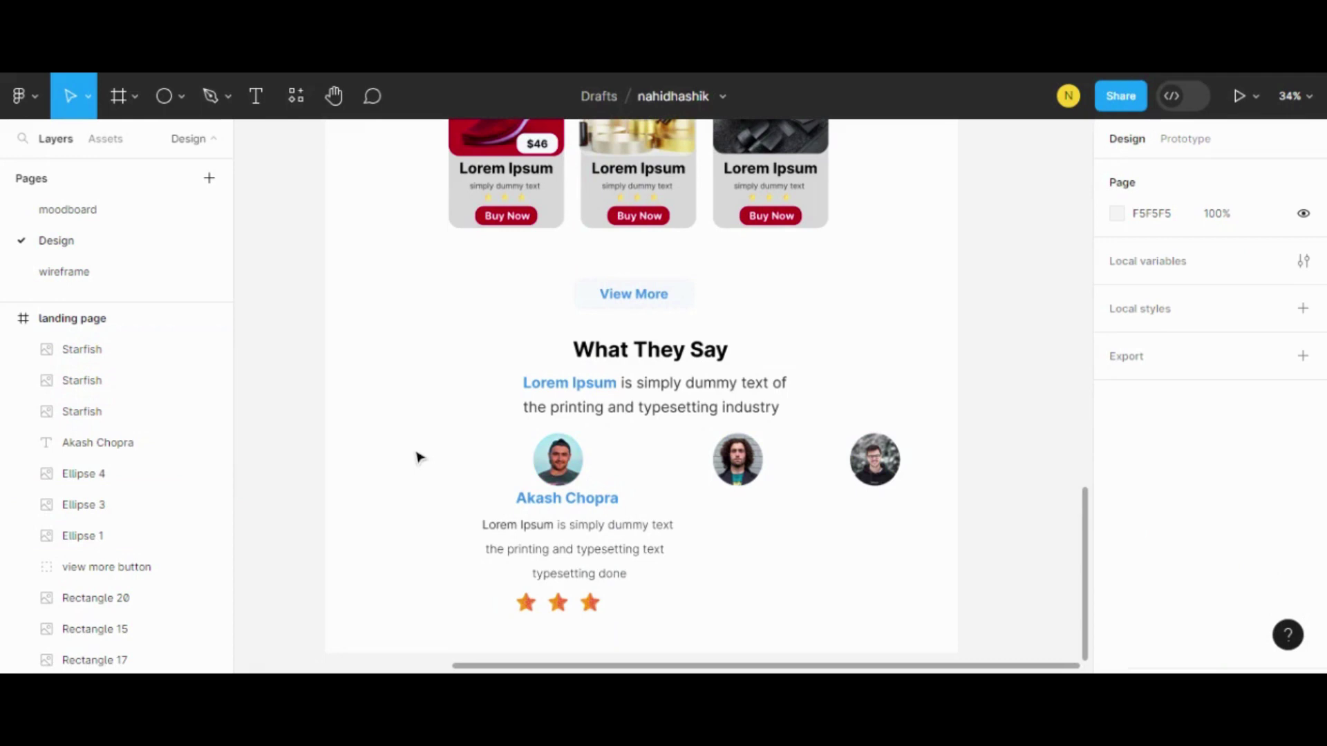
Narrow the first testimonial's avatar, name, text and stars to 588 wide
{"action": "left_click_drag", "start_coordinate": [448, 460], "coordinate": [681, 495]}
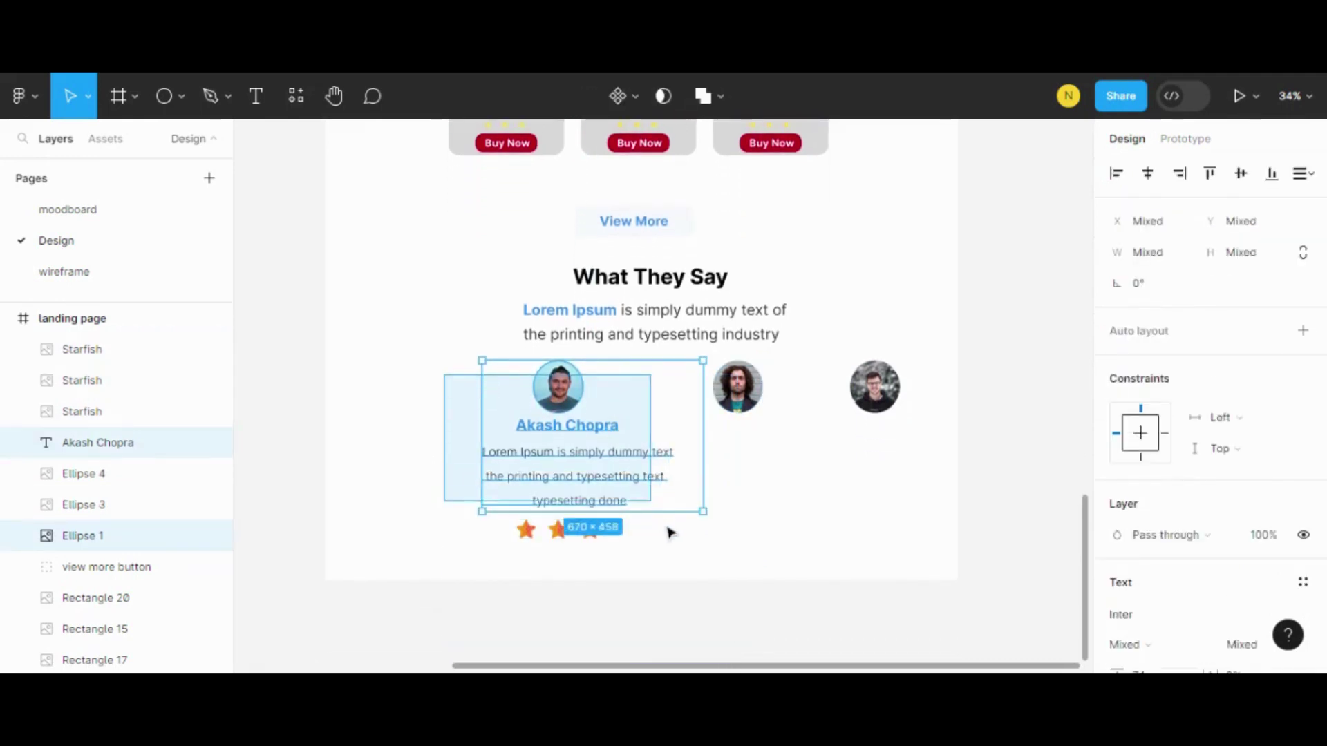
{"action": "left_click_drag", "start_coordinate": [681, 495], "coordinate": [669, 536]}
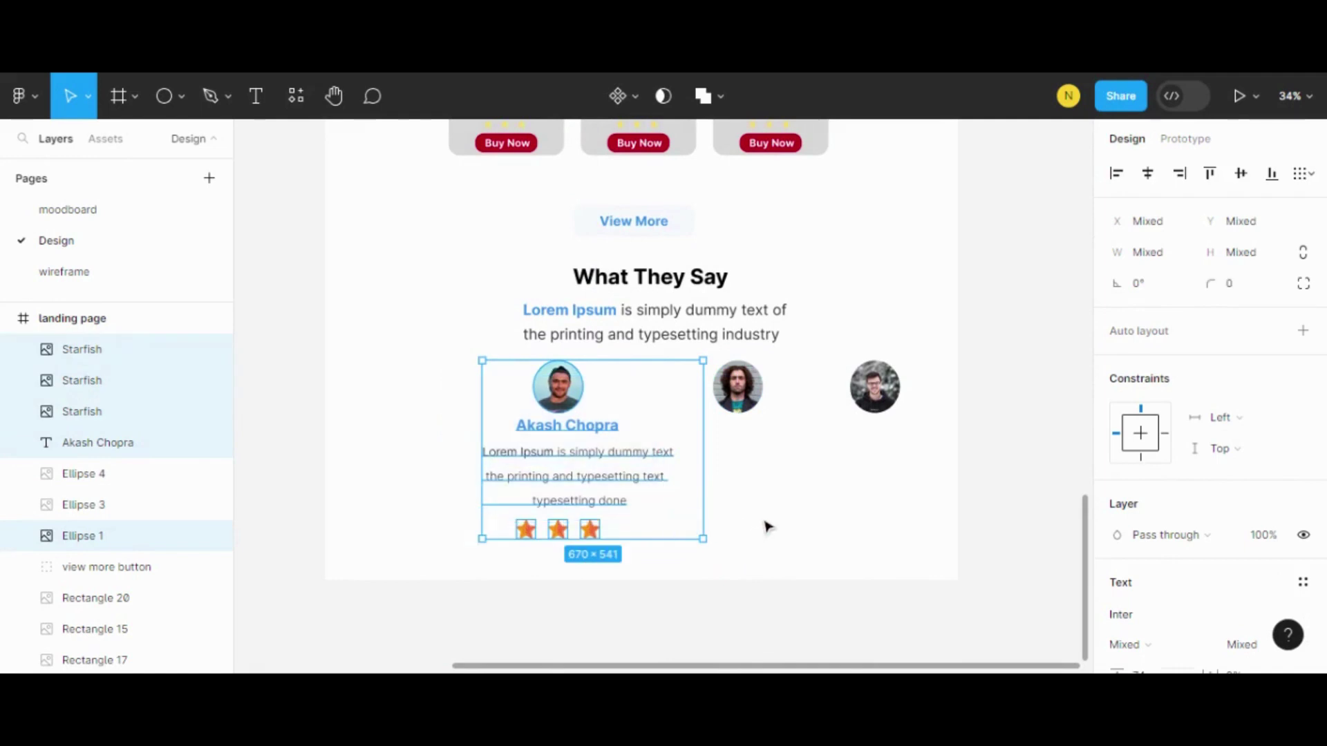
{"action": "left_click_drag", "start_coordinate": [691, 452], "coordinate": [679, 451]}
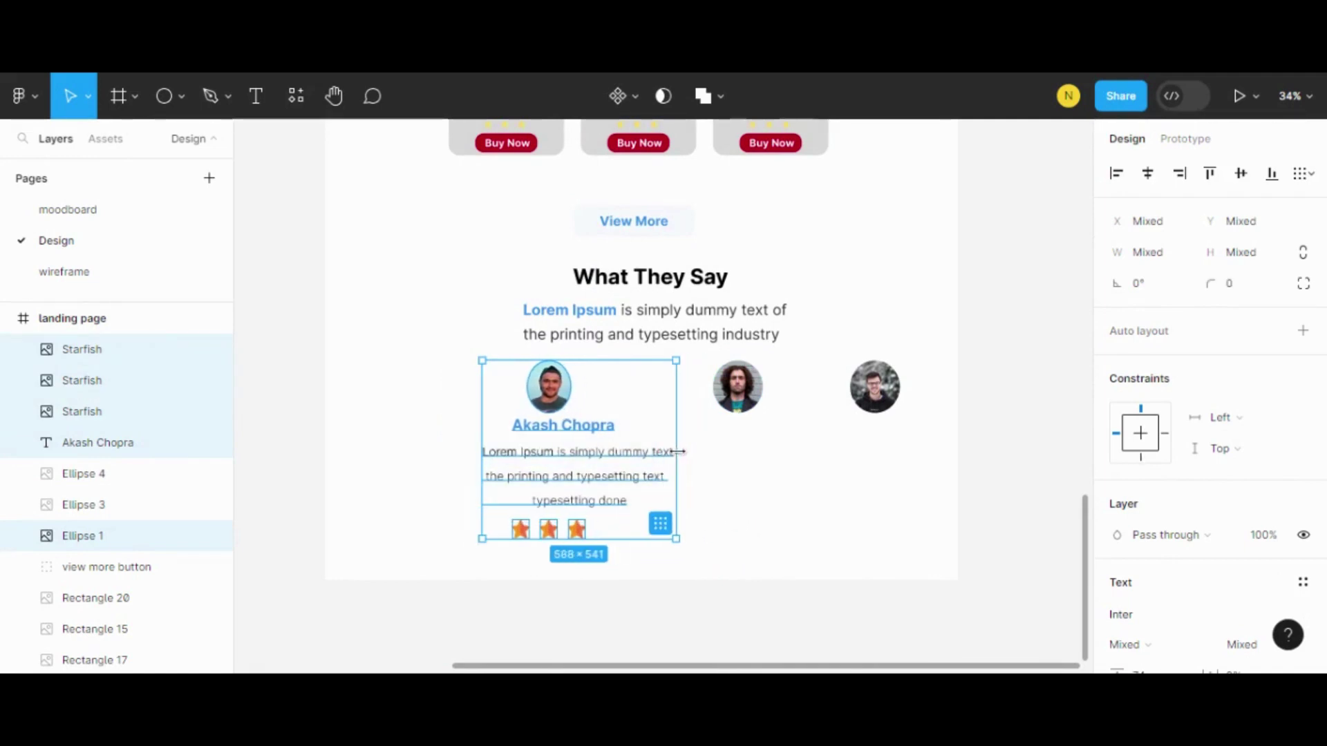
{"action": "mouse_move", "coordinate": [557, 388]}
{"action": "left_mouse_down"}
{"action": "mouse_move", "coordinate": [568, 394]}
{"action": "mouse_move", "coordinate": [541, 388]}
{"action": "mouse_move", "coordinate": [571, 398]}
{"action": "mouse_move", "coordinate": [562, 393]}
{"action": "left_mouse_up"}
{"action": "left_click", "coordinate": [424, 388]}
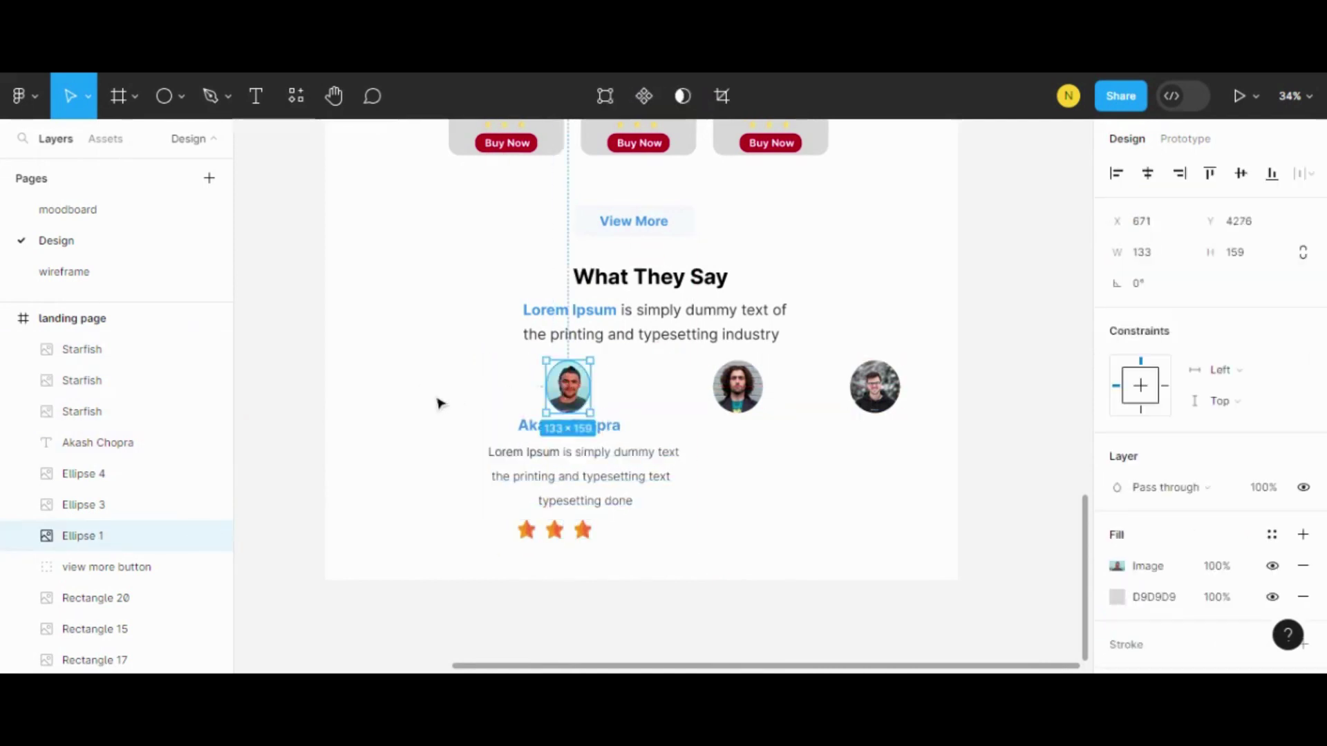
{"action": "left_click", "coordinate": [437, 403]}
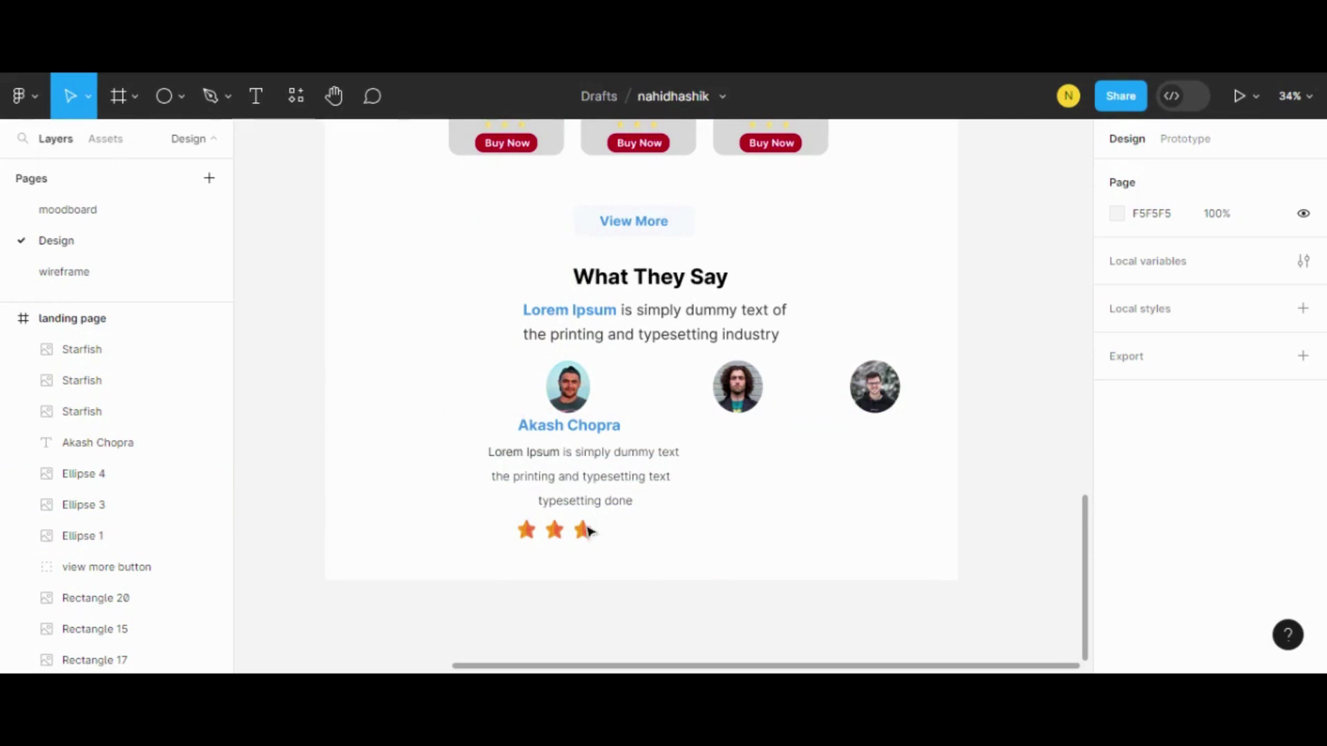
{"action": "mouse_move", "coordinate": [485, 542]}
{"action": "left_mouse_down"}
{"action": "mouse_move", "coordinate": [595, 542]}
{"action": "mouse_move", "coordinate": [578, 535]}
{"action": "left_mouse_up"}
{"action": "left_click_drag", "start_coordinate": [487, 360], "coordinate": [643, 533]}
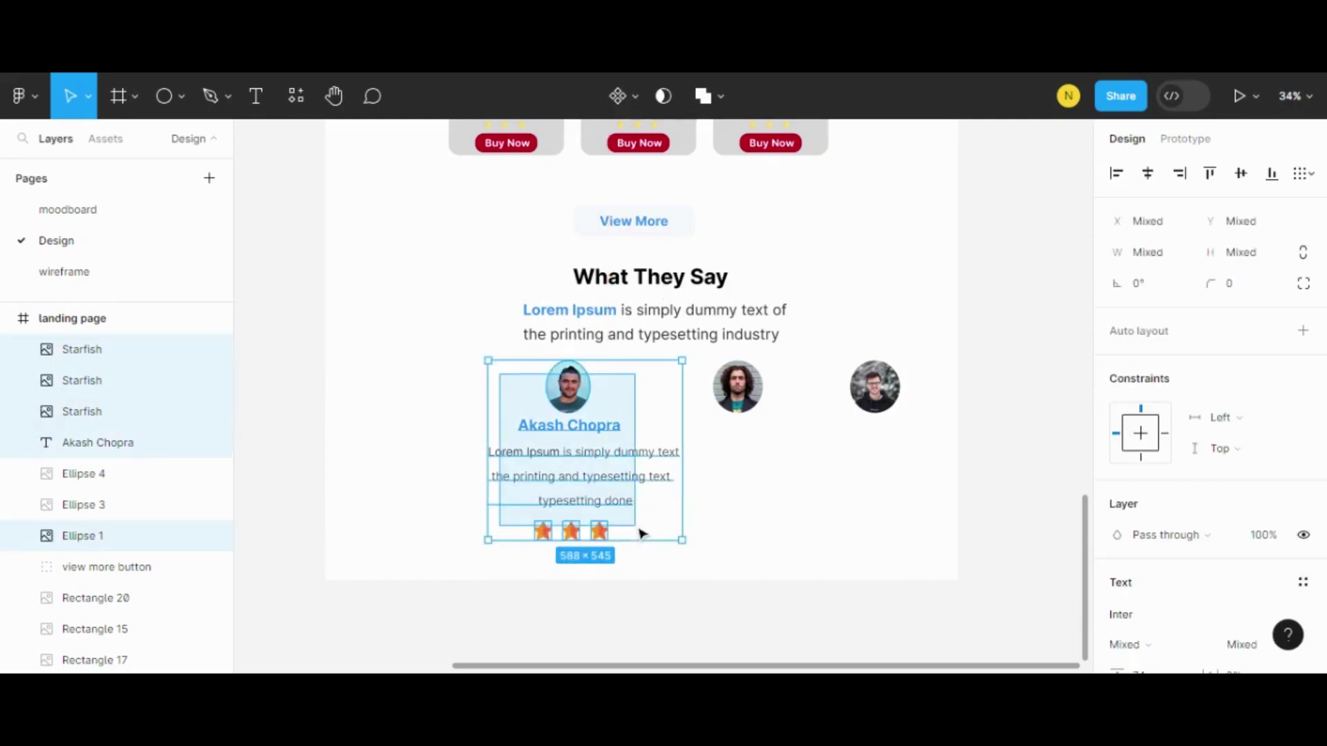
{"action": "left_click", "coordinate": [1243, 184]}
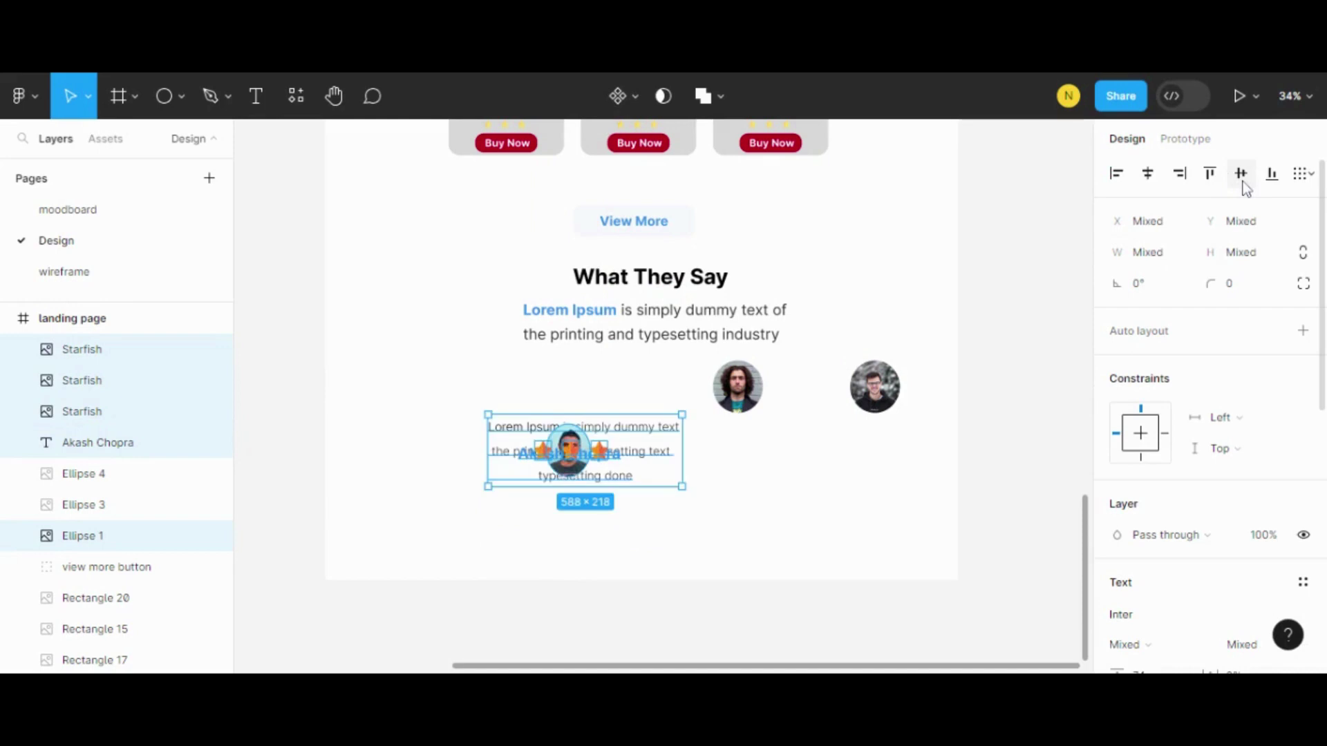
{"action": "key", "text": "ctrl+z"}
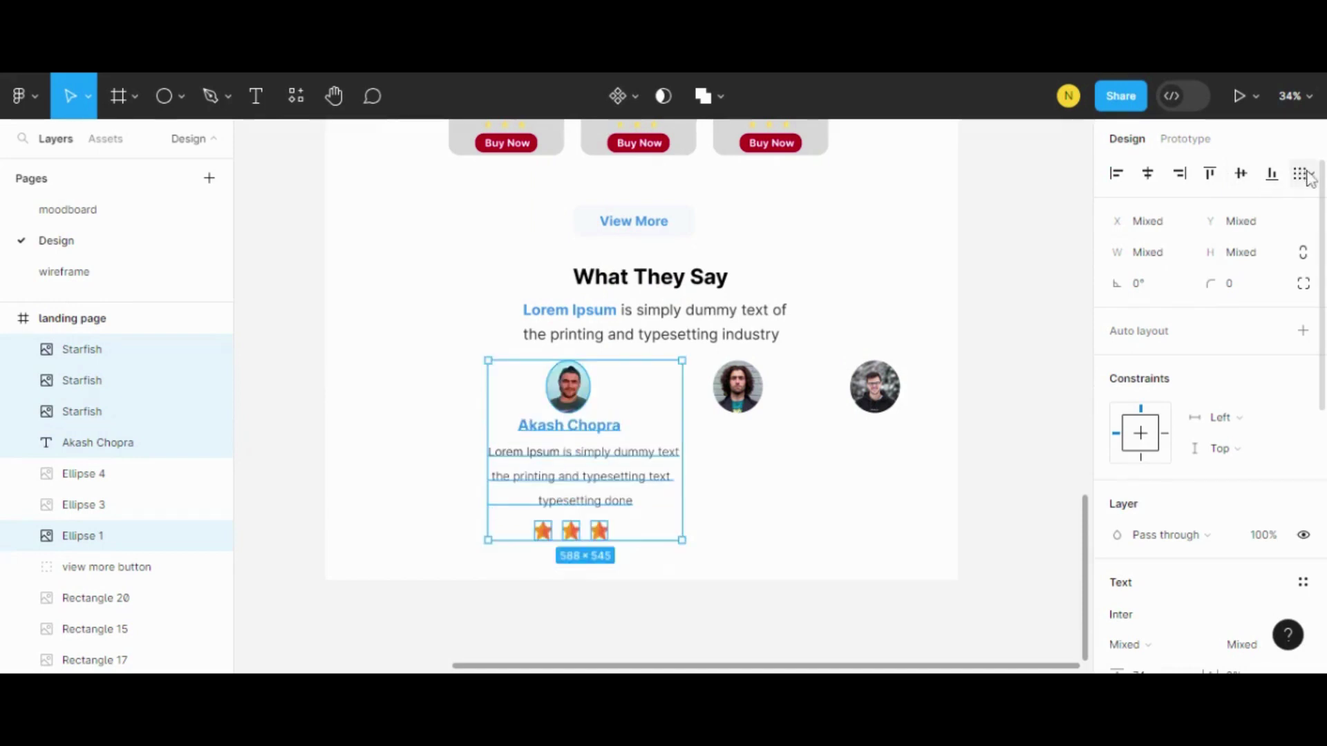
{"action": "left_click", "coordinate": [883, 482]}
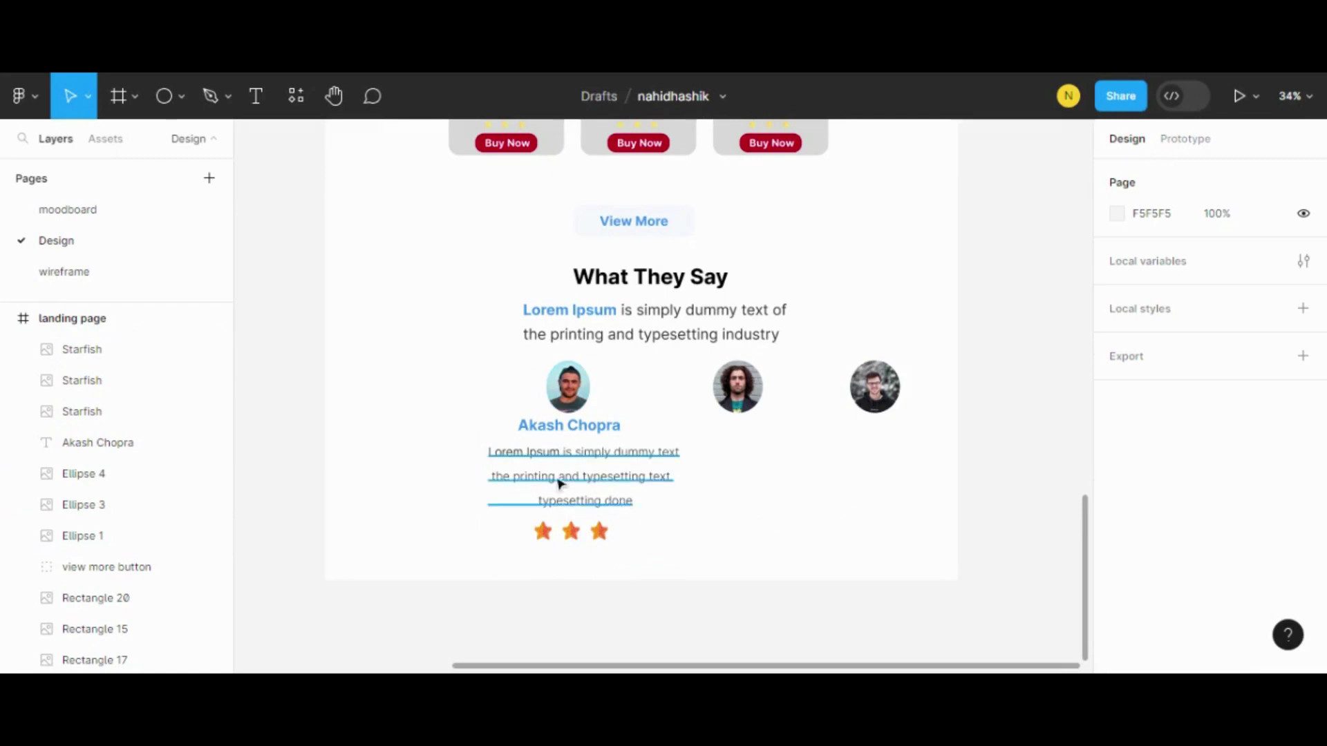
{"action": "left_click_drag", "start_coordinate": [573, 398], "coordinate": [577, 400]}
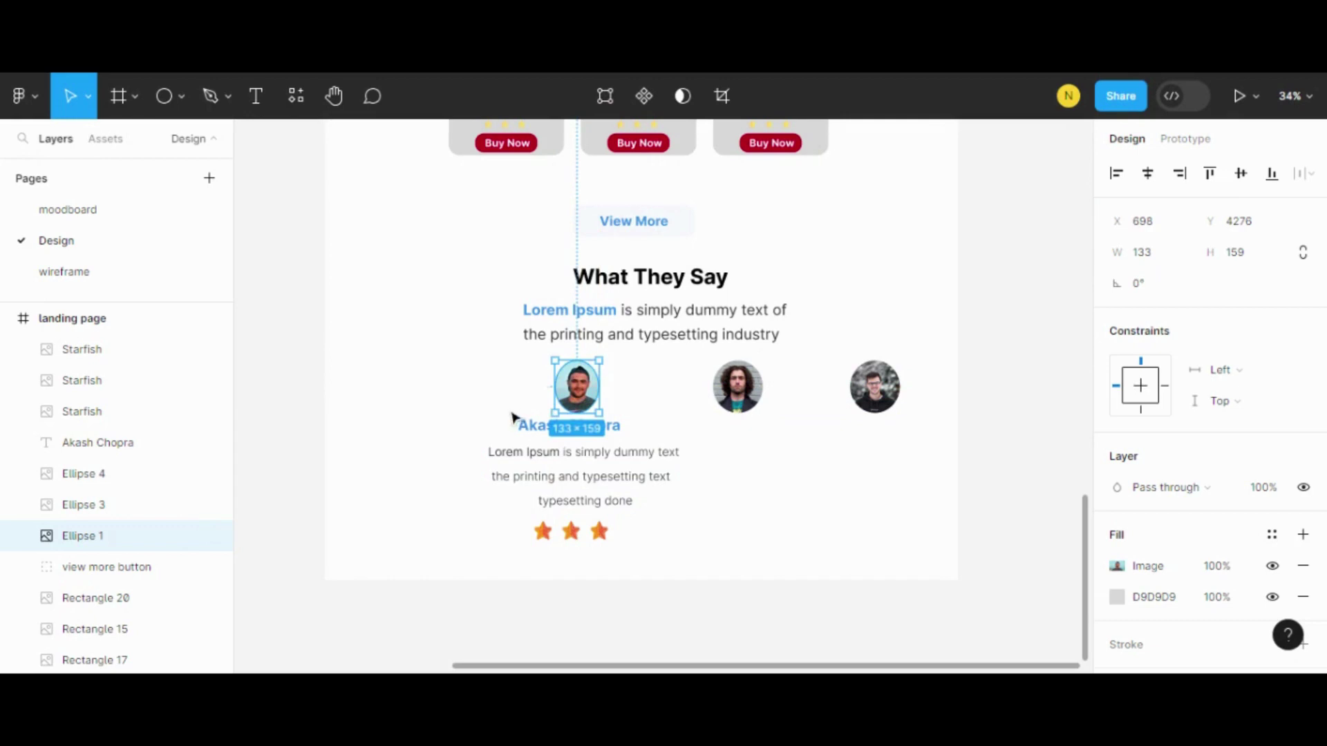
{"action": "left_click", "coordinate": [511, 417]}
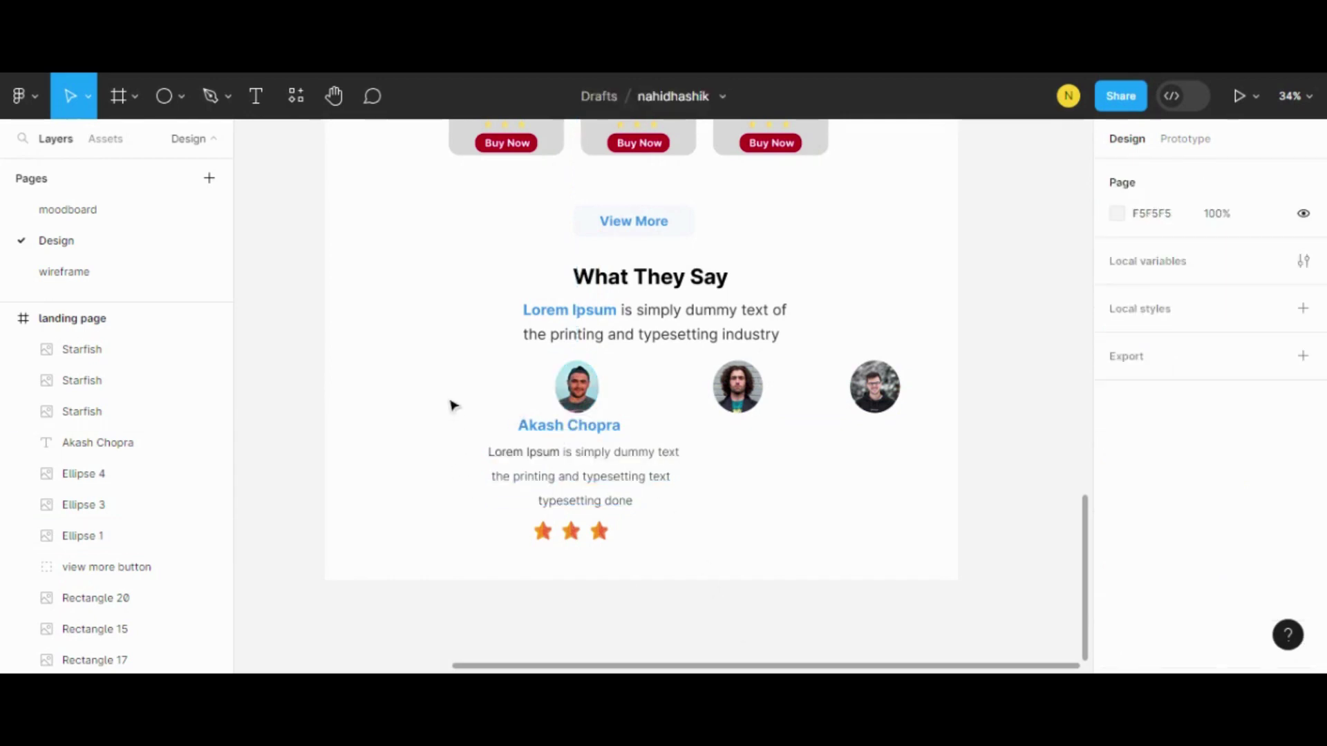
{"action": "left_click_drag", "start_coordinate": [448, 393], "coordinate": [679, 567]}
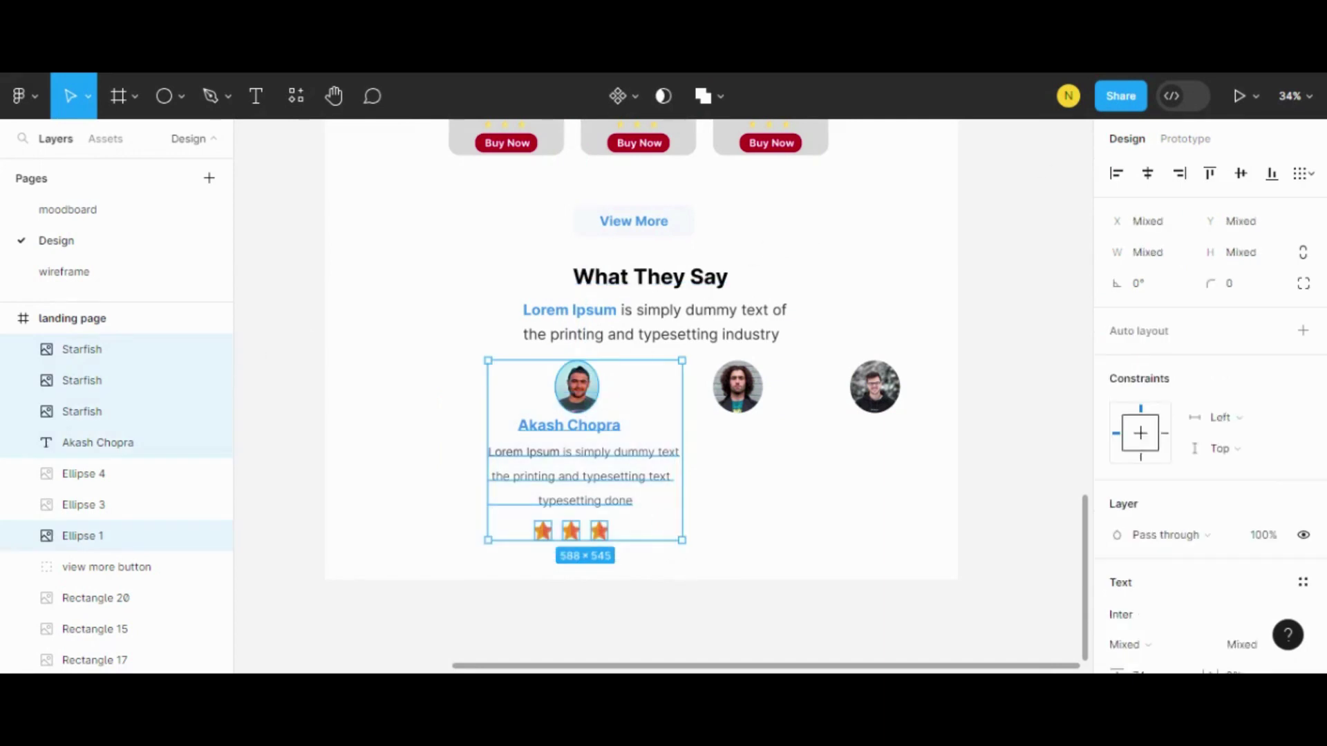
{"action": "key", "text": "ctrl+g"}
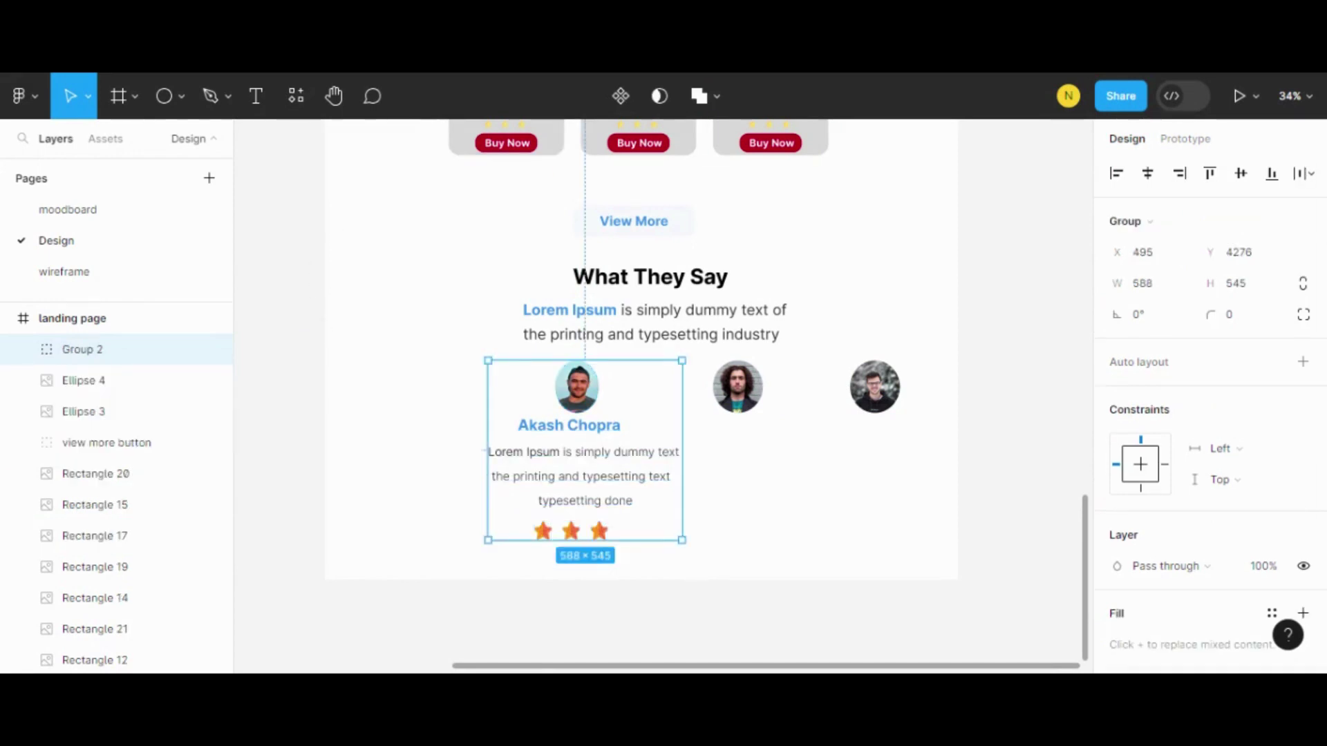
{"action": "double_click", "coordinate": [94, 350]}
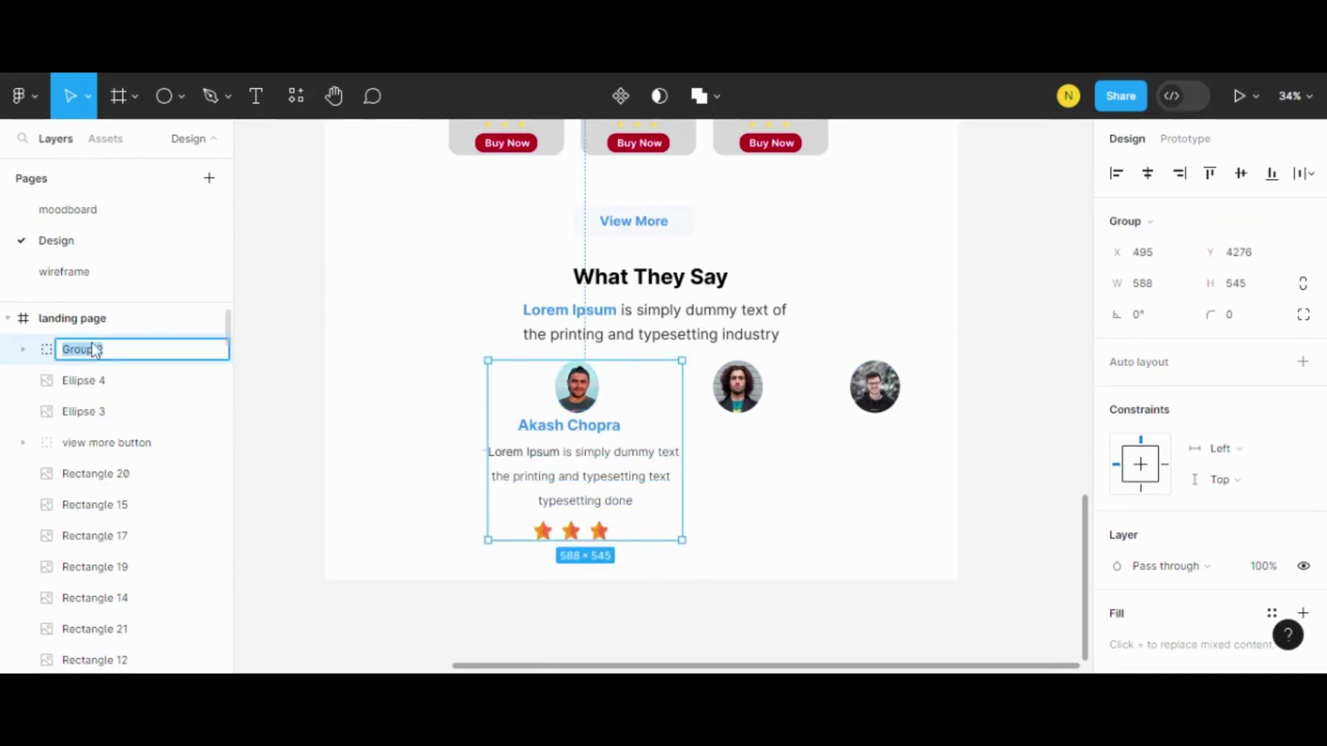
{"action": "type", "text": "testimonial"}
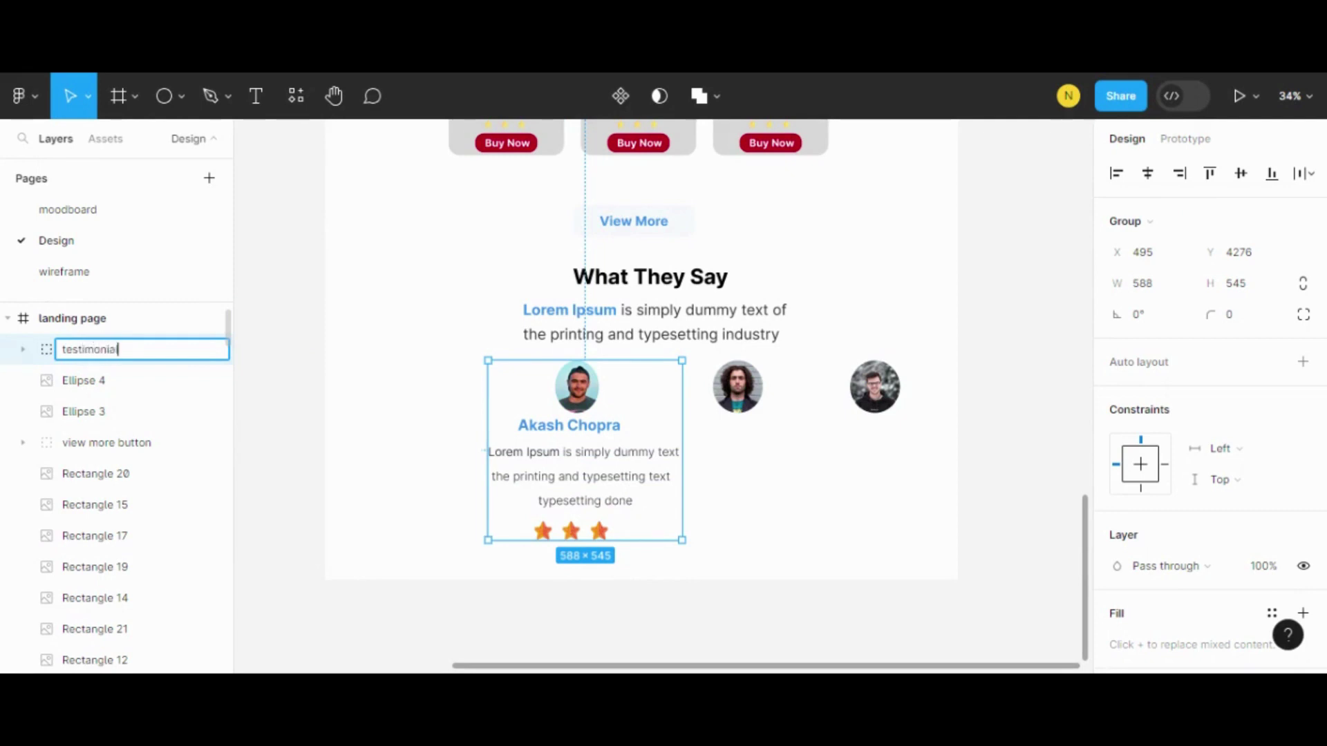
{"action": "key", "text": "Return"}
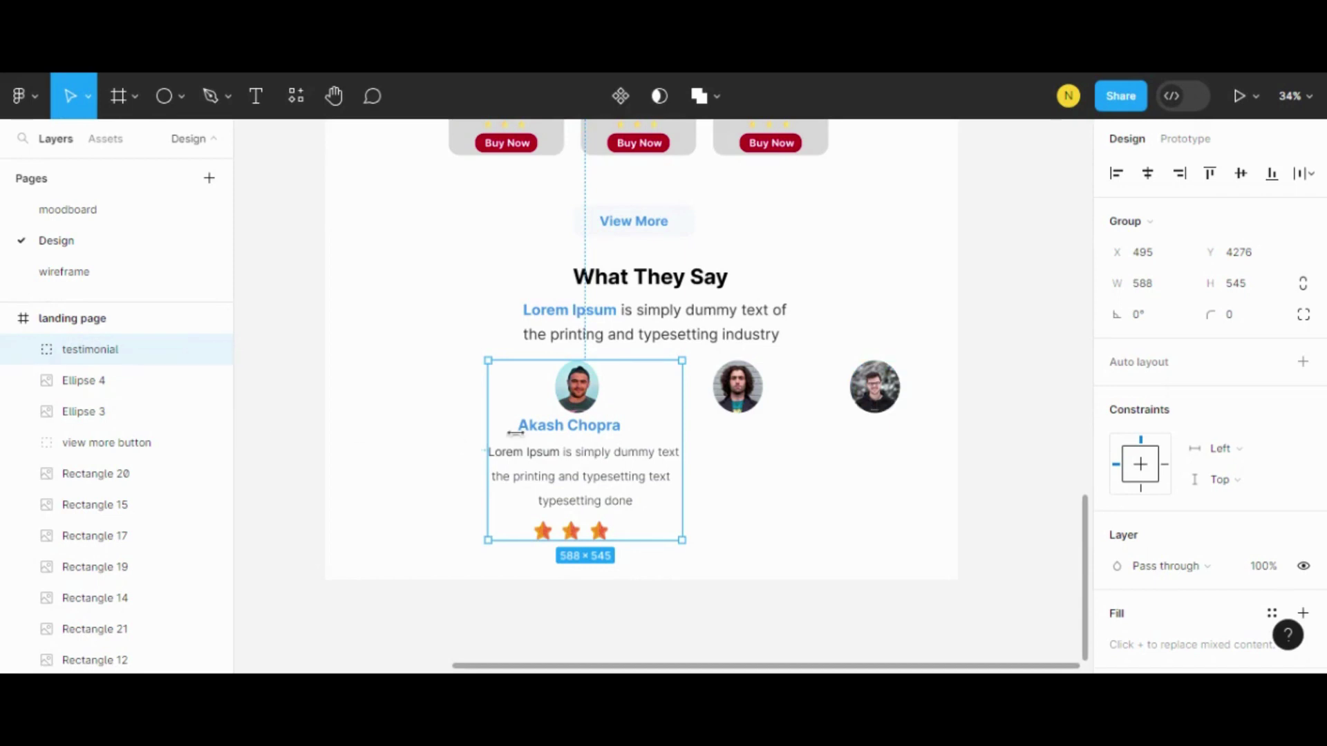
Shift the testimonial group left and extend the landing page frame to 1920×5827
{"action": "left_click_drag", "start_coordinate": [553, 412], "coordinate": [487, 413]}
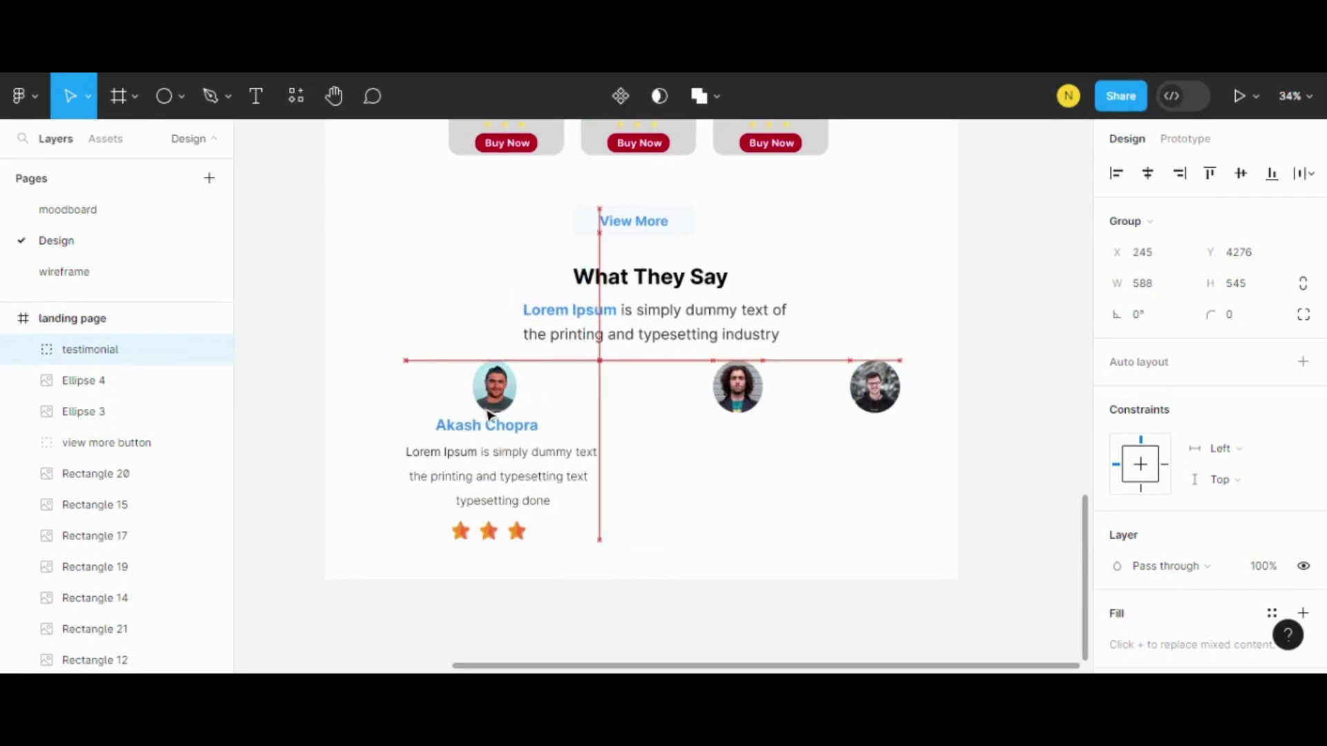
{"action": "scroll", "coordinate": [678, 569], "scroll_direction": "up", "scroll_amount": 2}
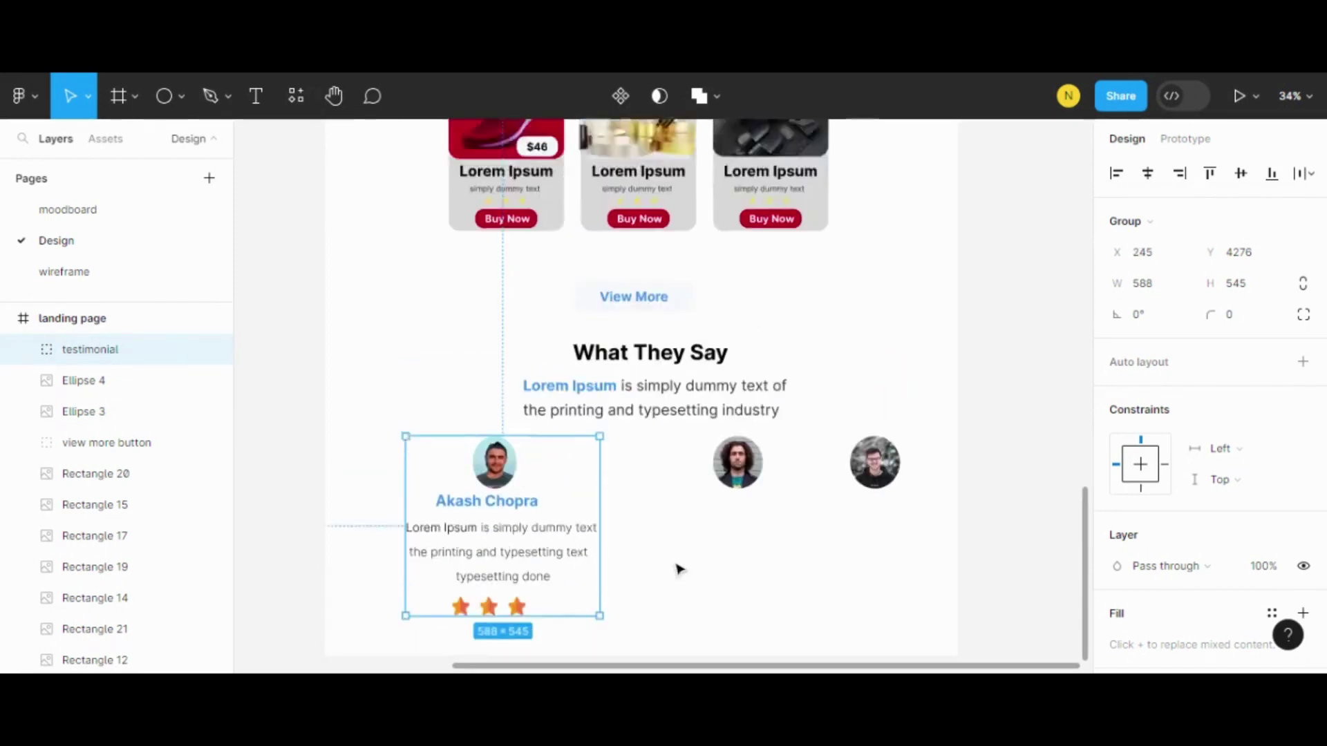
{"action": "scroll", "coordinate": [678, 567], "scroll_direction": "up", "scroll_amount": 5}
{"action": "scroll", "coordinate": [678, 566], "scroll_direction": "up", "scroll_amount": 4}
{"action": "scroll", "coordinate": [589, 536], "scroll_direction": "up", "scroll_amount": 3}
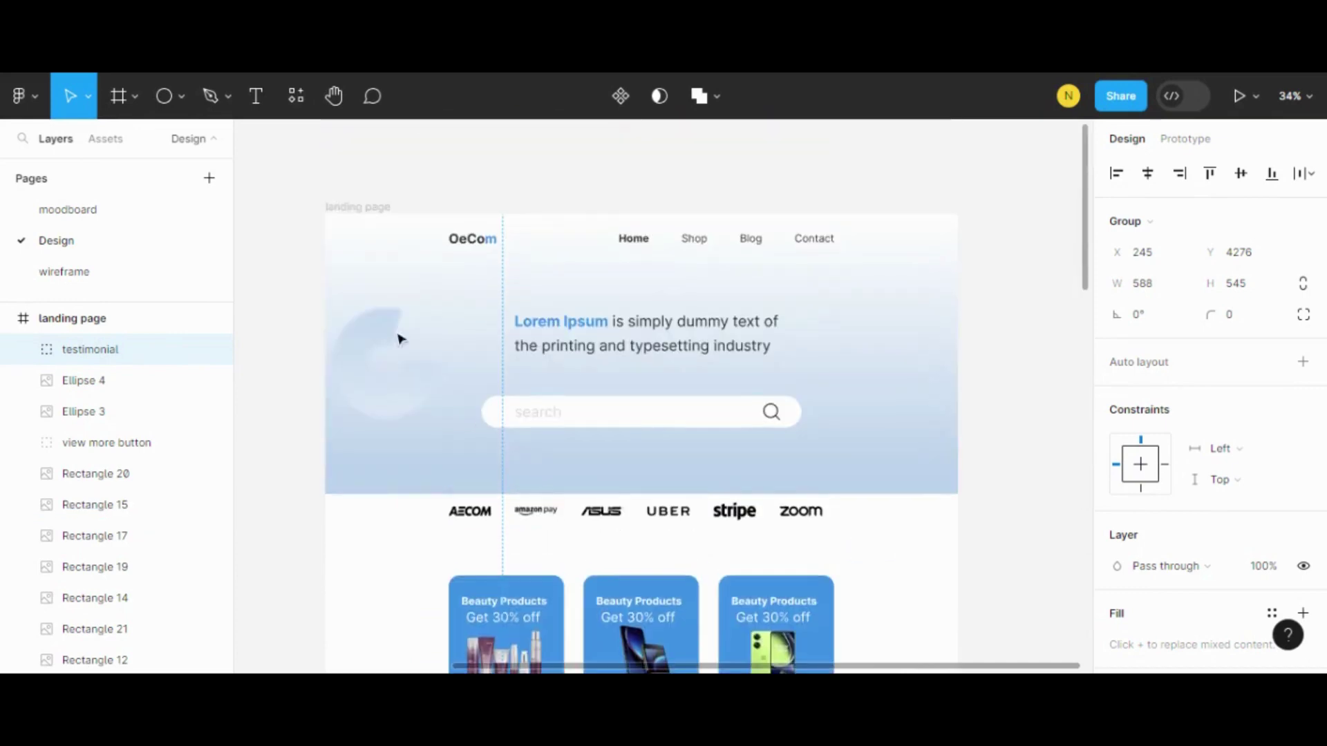
{"action": "left_click", "coordinate": [366, 214]}
{"action": "scroll", "coordinate": [366, 214], "scroll_direction": "down", "scroll_amount": 4}
{"action": "scroll", "coordinate": [367, 214], "scroll_direction": "down", "scroll_amount": 6}
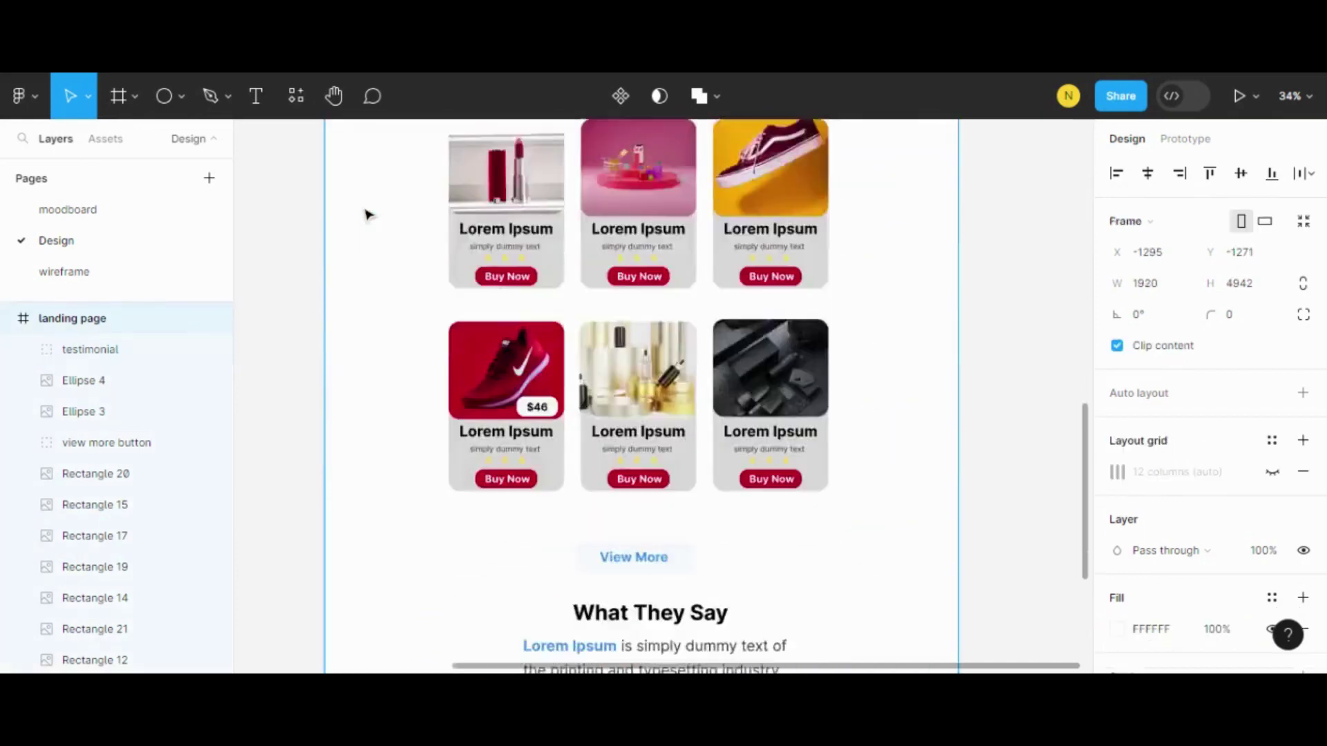
{"action": "scroll", "coordinate": [367, 214], "scroll_direction": "down", "scroll_amount": 6}
{"action": "left_click_drag", "start_coordinate": [681, 492], "coordinate": [688, 658]}
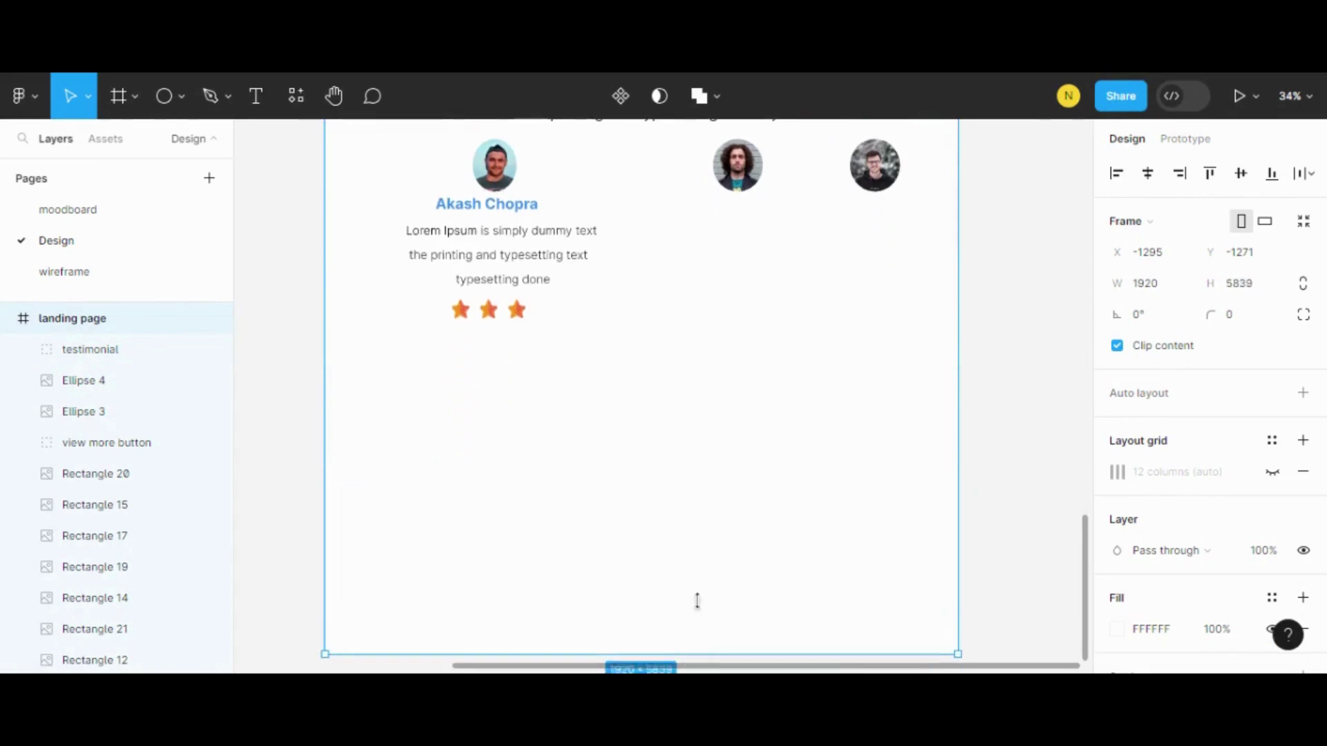
{"action": "scroll", "coordinate": [691, 387], "scroll_direction": "up", "scroll_amount": 2}
{"action": "mouse_move", "coordinate": [737, 237]}
{"action": "left_mouse_down"}
{"action": "mouse_move", "coordinate": [875, 164]}
{"action": "mouse_move", "coordinate": [682, 318]}
{"action": "mouse_move", "coordinate": [829, 207]}
{"action": "left_mouse_up"}
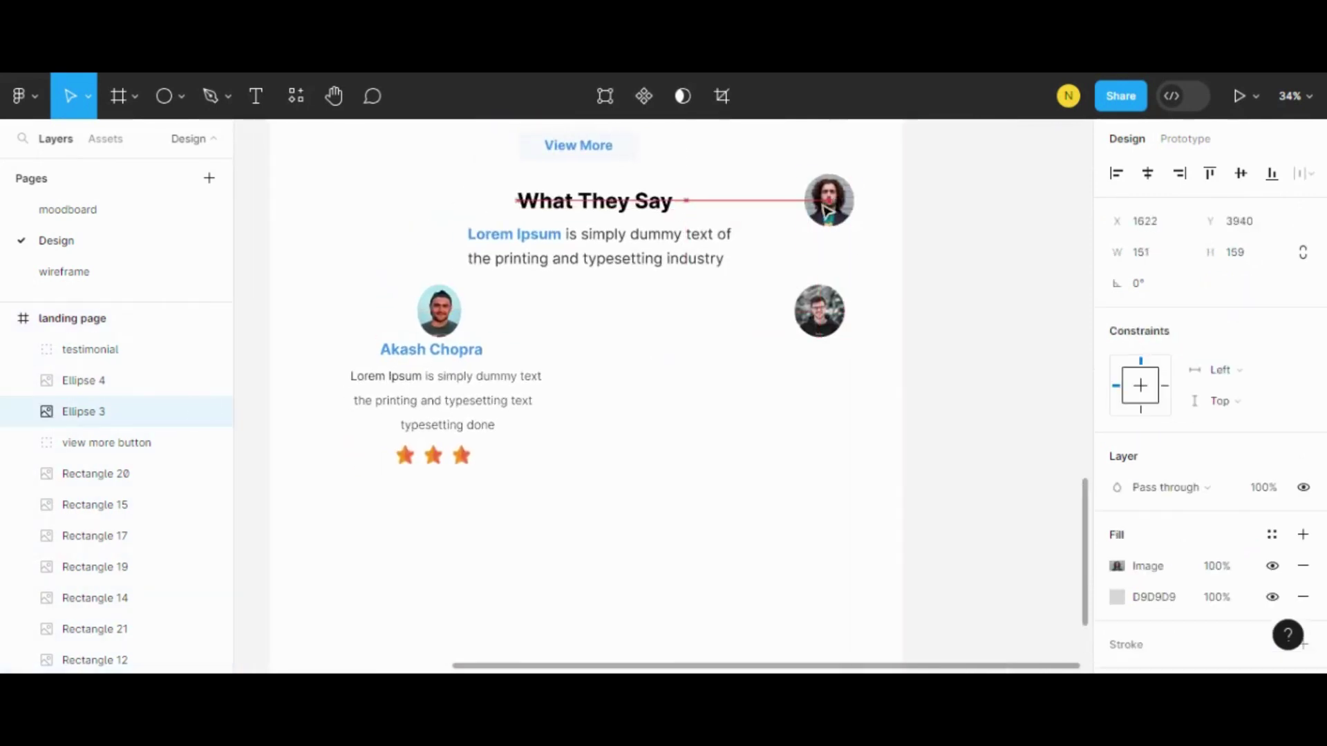
Copy the testimonial card into three aligned columns, moving a spare avatar above
{"action": "left_click_drag", "start_coordinate": [371, 296], "coordinate": [532, 502]}
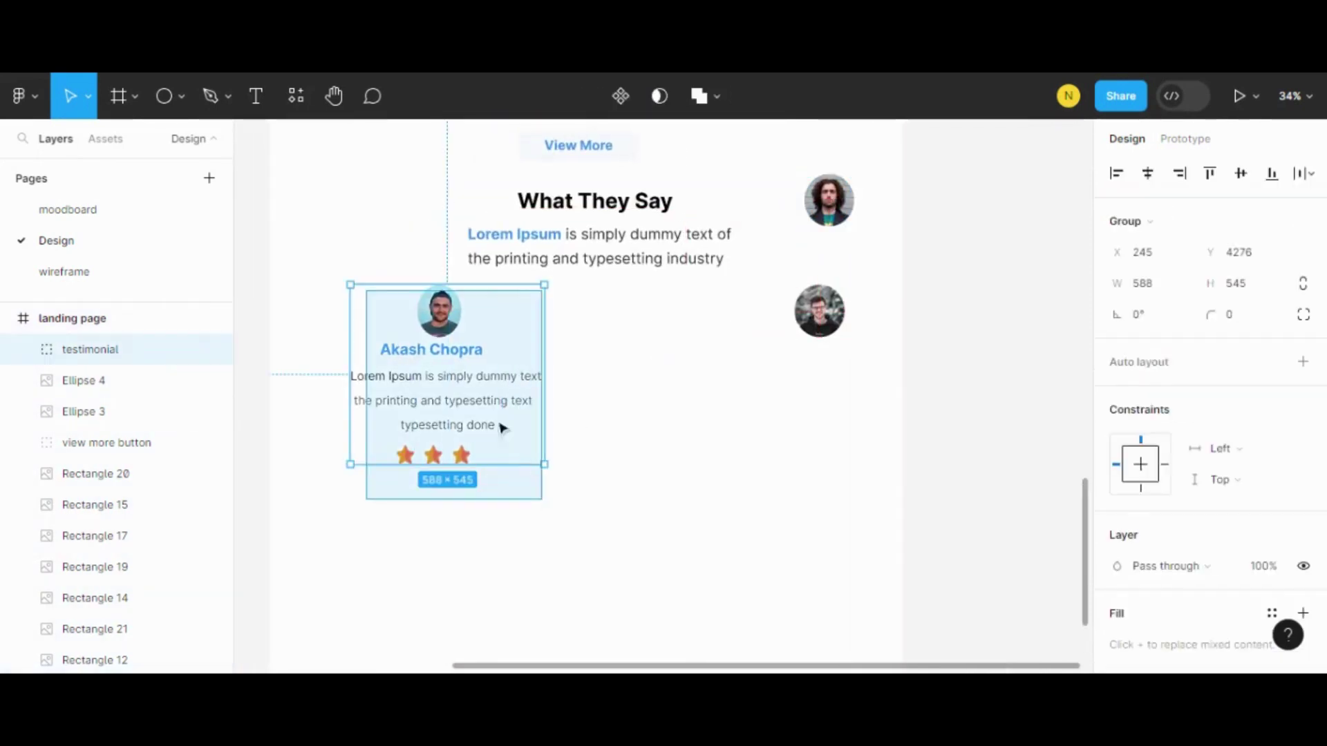
{"action": "left_click_drag", "start_coordinate": [470, 394], "coordinate": [672, 392]}
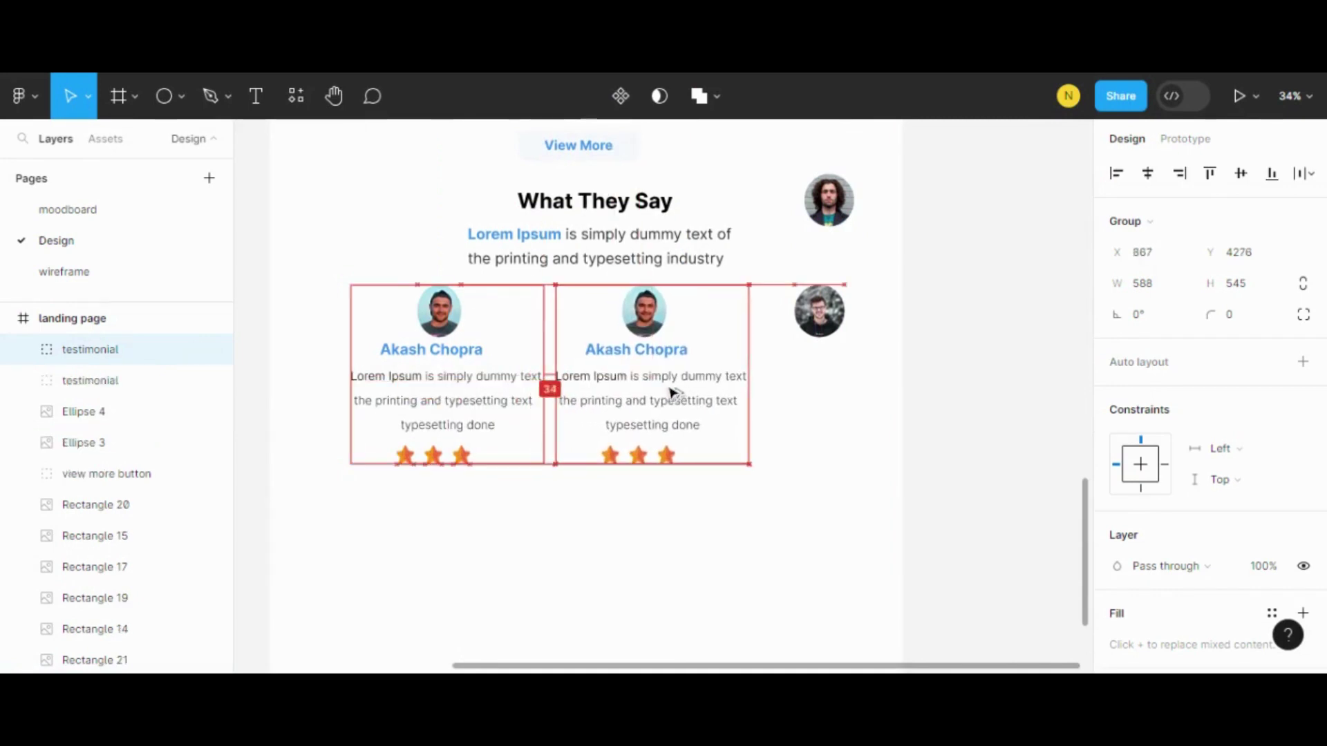
{"action": "left_click_drag", "start_coordinate": [429, 379], "coordinate": [408, 382]}
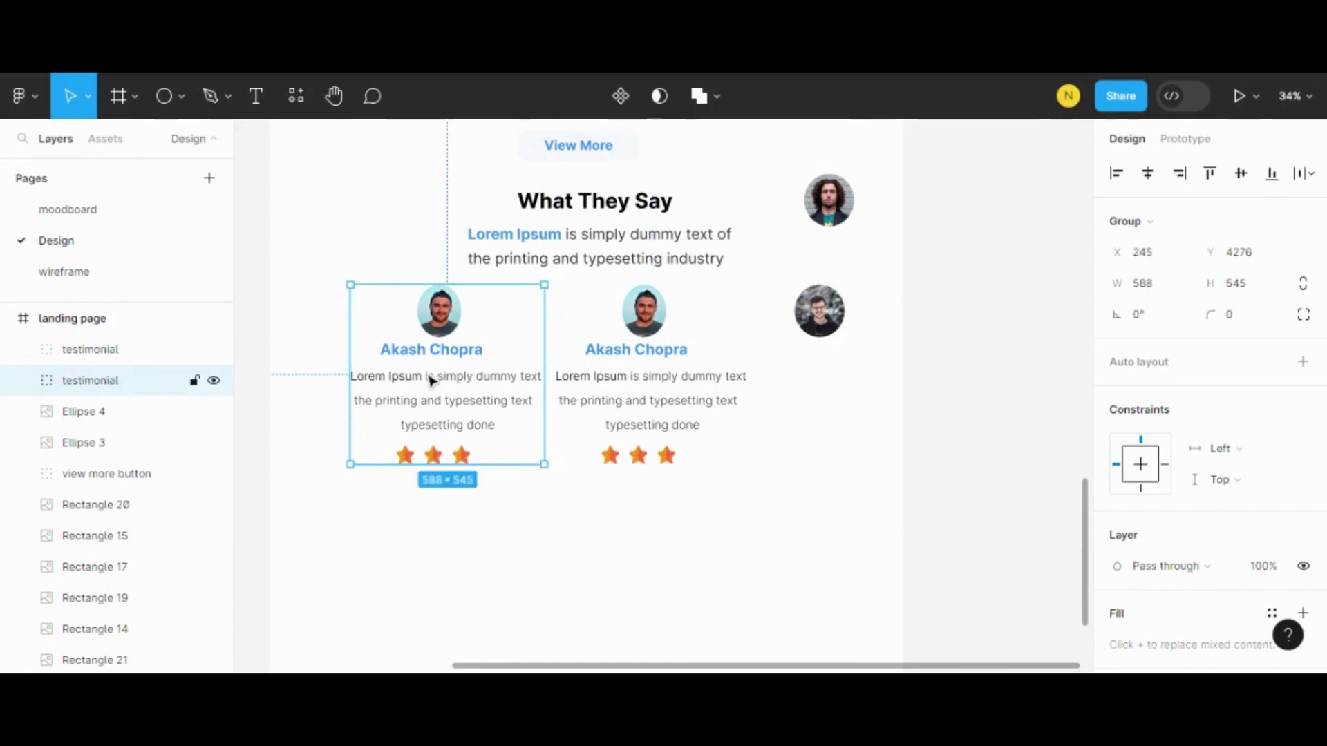
{"action": "left_click", "coordinate": [635, 376]}
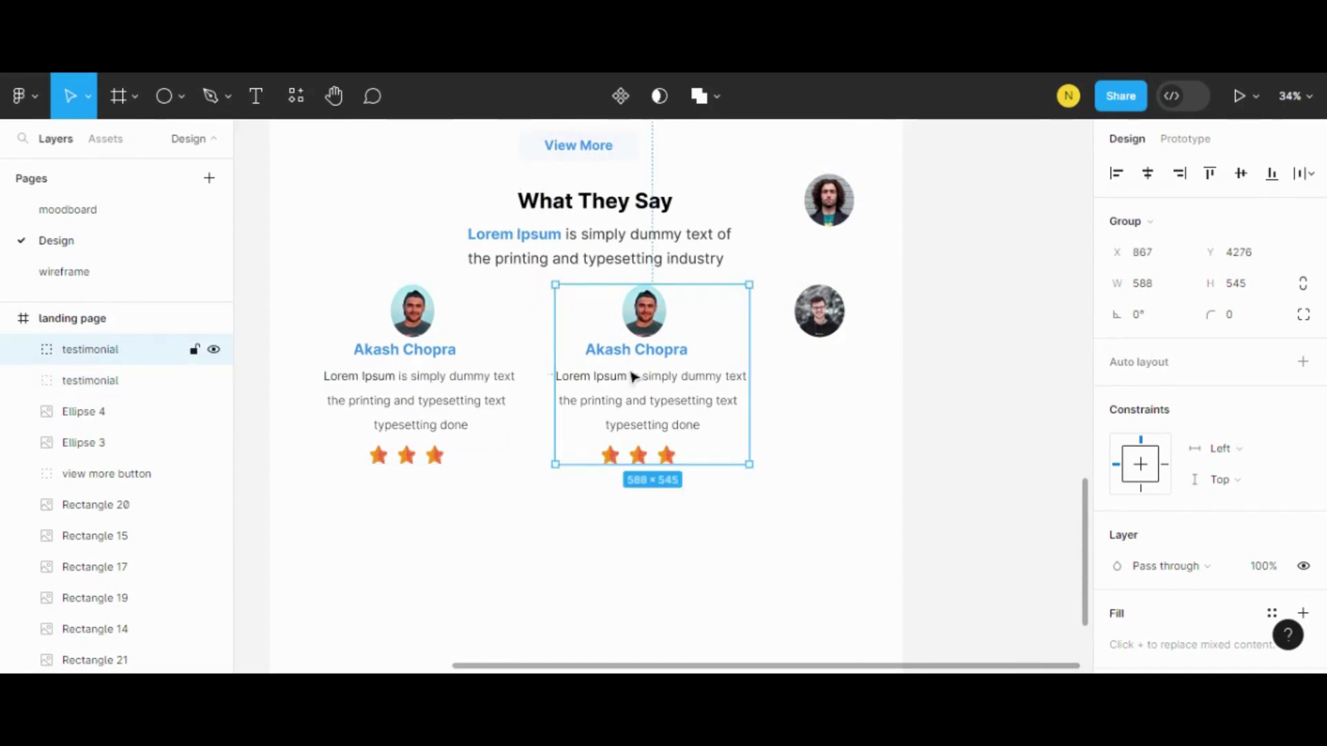
{"action": "left_click_drag", "start_coordinate": [634, 376], "coordinate": [623, 376]}
{"action": "mouse_move", "coordinate": [799, 283]}
{"action": "left_mouse_down"}
{"action": "mouse_move", "coordinate": [802, 222]}
{"action": "mouse_move", "coordinate": [758, 116]}
{"action": "left_mouse_up"}
{"action": "left_click", "coordinate": [702, 398]}
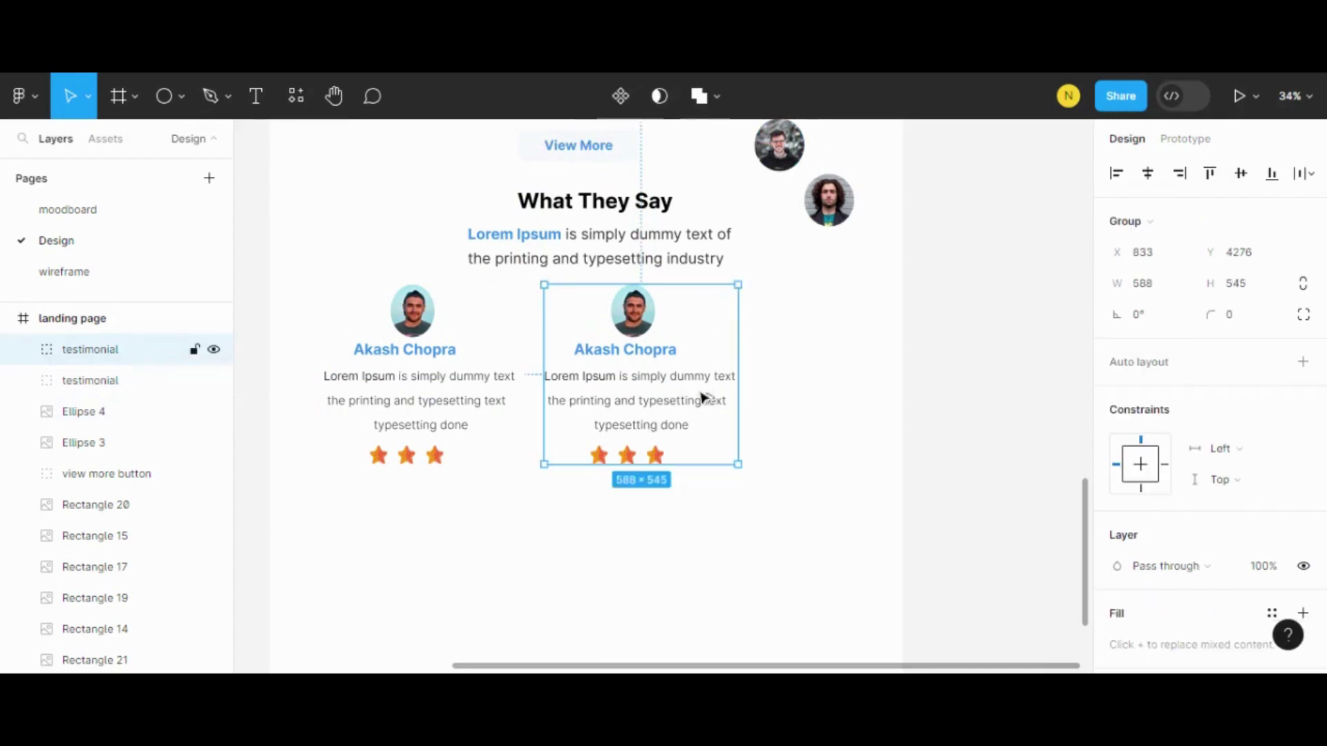
{"action": "left_click_drag", "start_coordinate": [702, 397], "coordinate": [869, 394]}
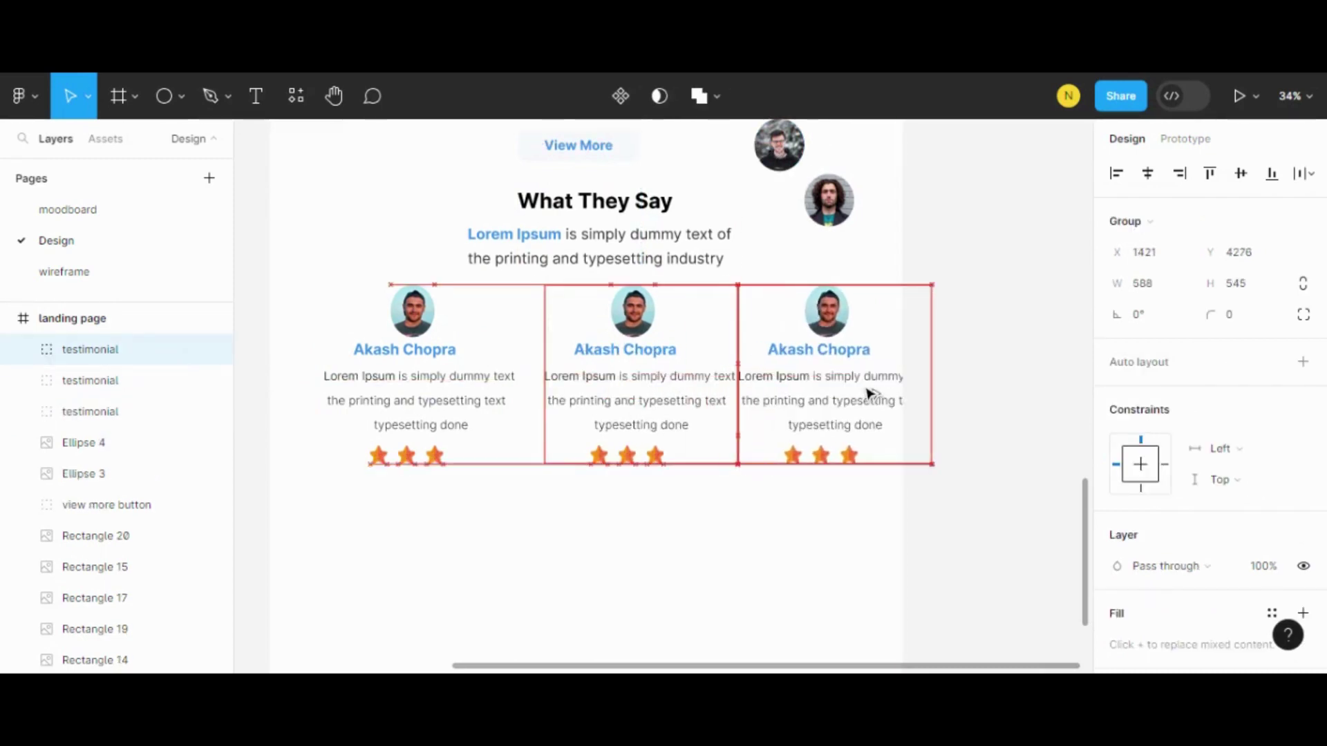
{"action": "left_click", "coordinate": [641, 316]}
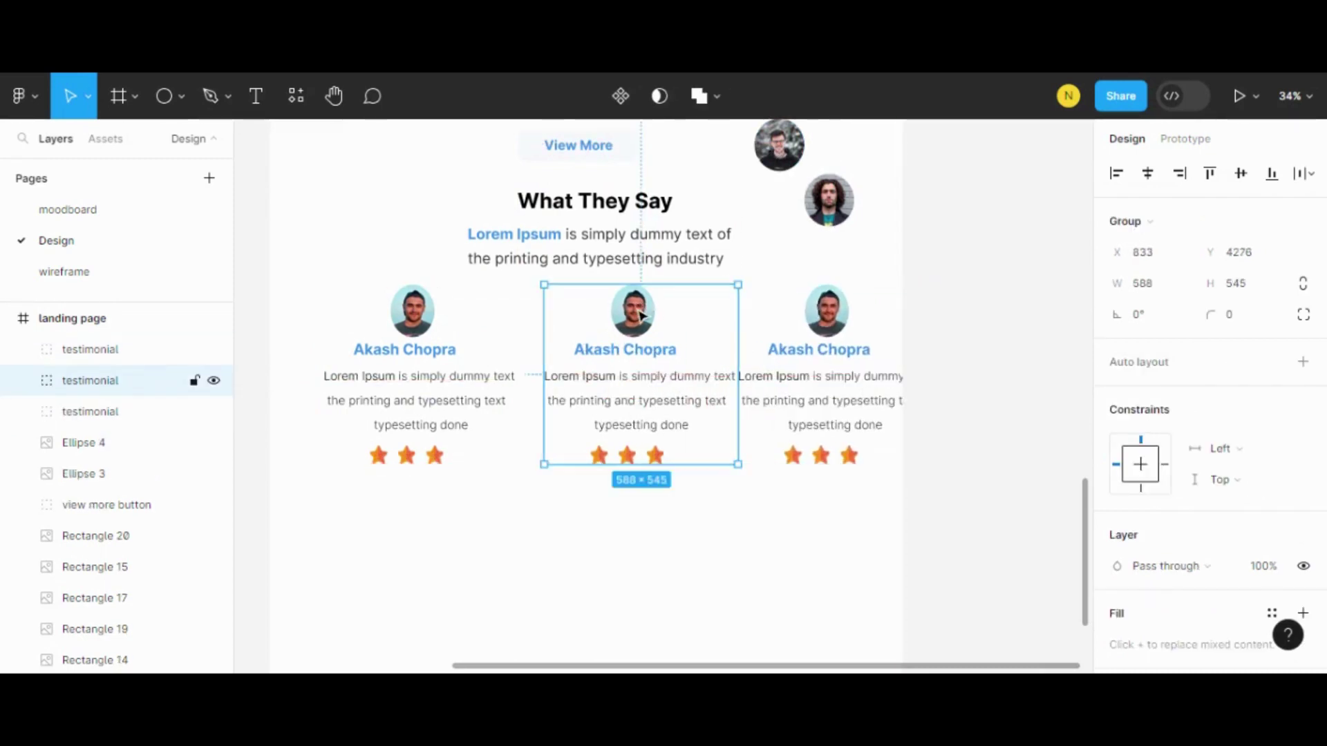
Replace the middle and right cards' duplicate avatars with the Ellipse 3 and Ellipse 4 photos
{"action": "double_click", "coordinate": [641, 316]}
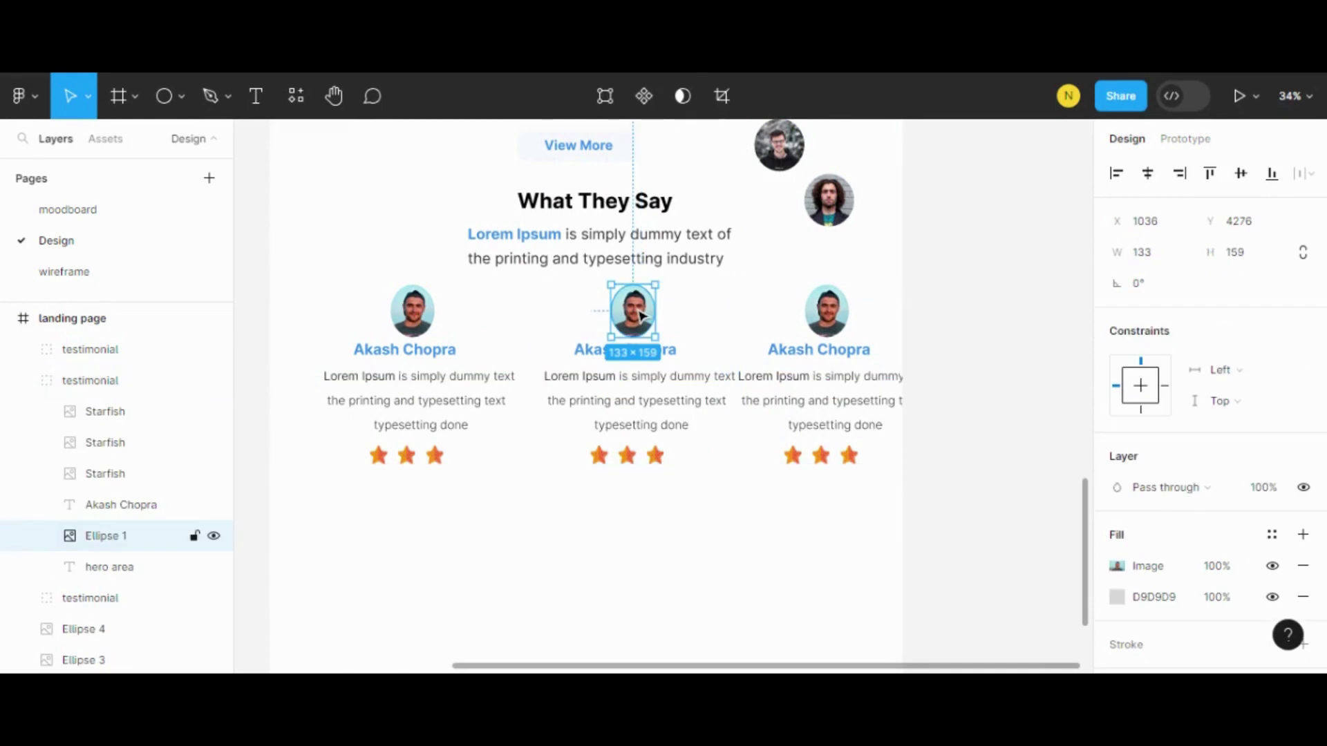
{"action": "key", "text": "Delete"}
{"action": "left_click_drag", "start_coordinate": [831, 209], "coordinate": [634, 319]}
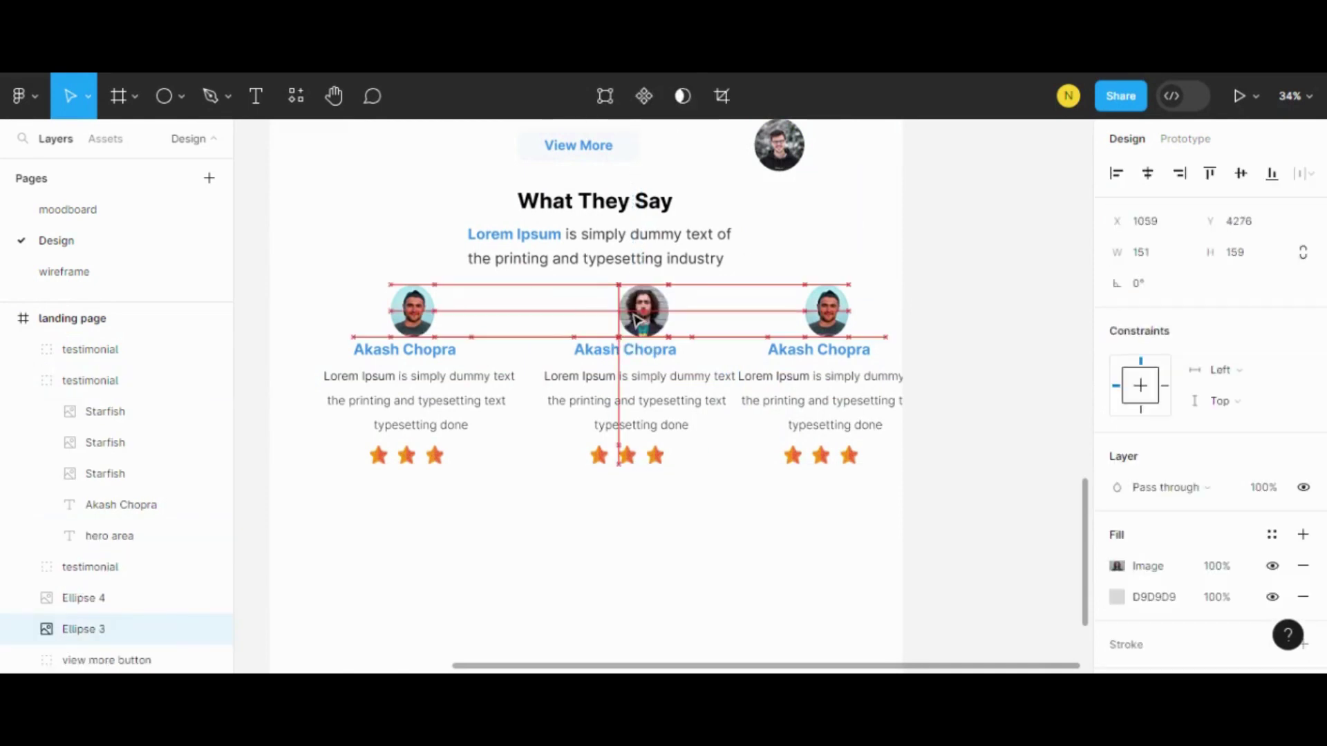
{"action": "left_click", "coordinate": [833, 314]}
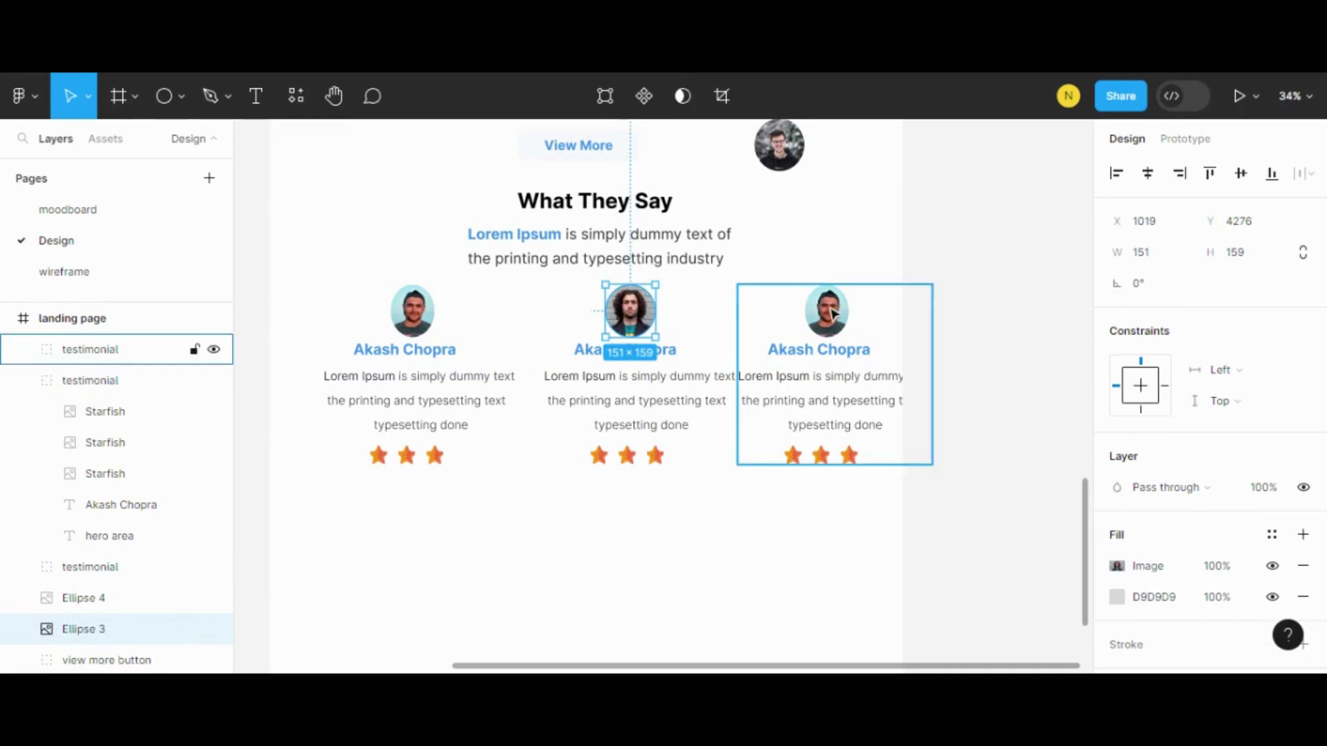
{"action": "double_click", "coordinate": [833, 315]}
{"action": "key", "text": "Delete"}
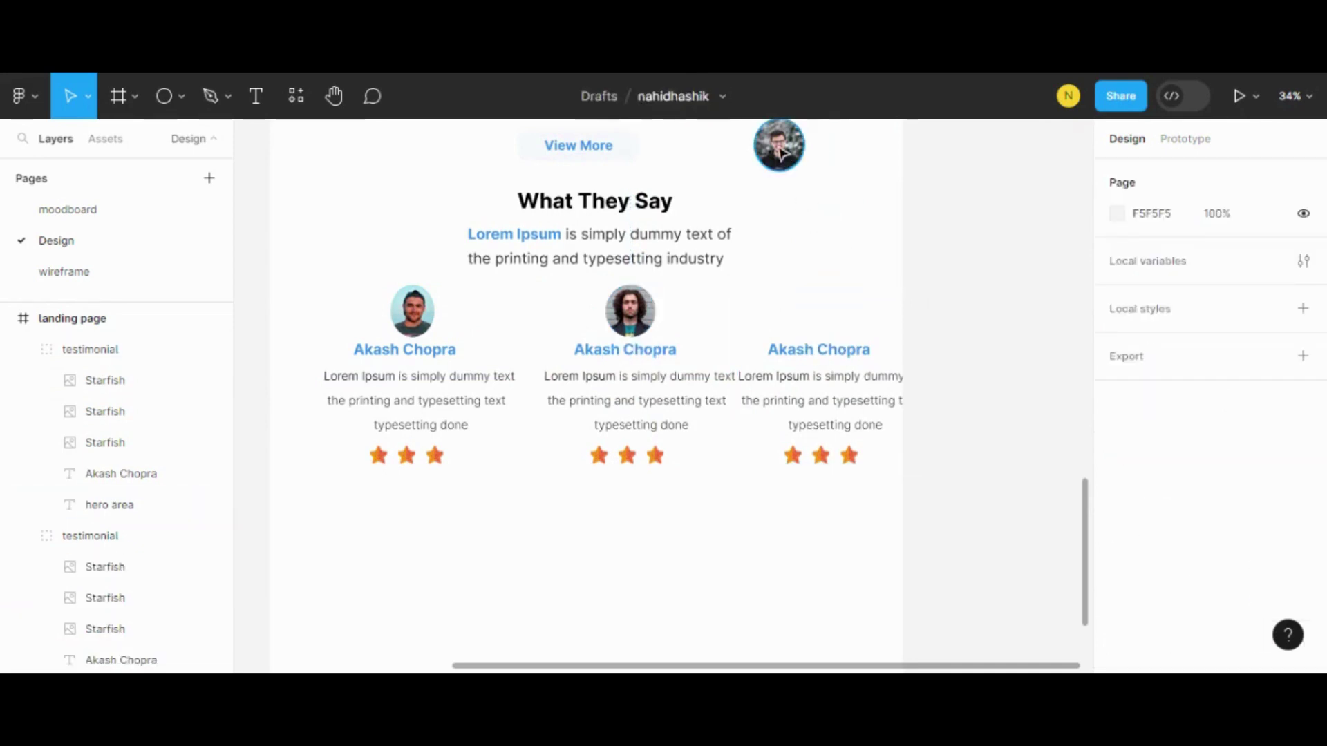
{"action": "mouse_move", "coordinate": [784, 154]}
{"action": "left_mouse_down"}
{"action": "mouse_move", "coordinate": [857, 291]}
{"action": "mouse_move", "coordinate": [829, 316]}
{"action": "left_mouse_up"}
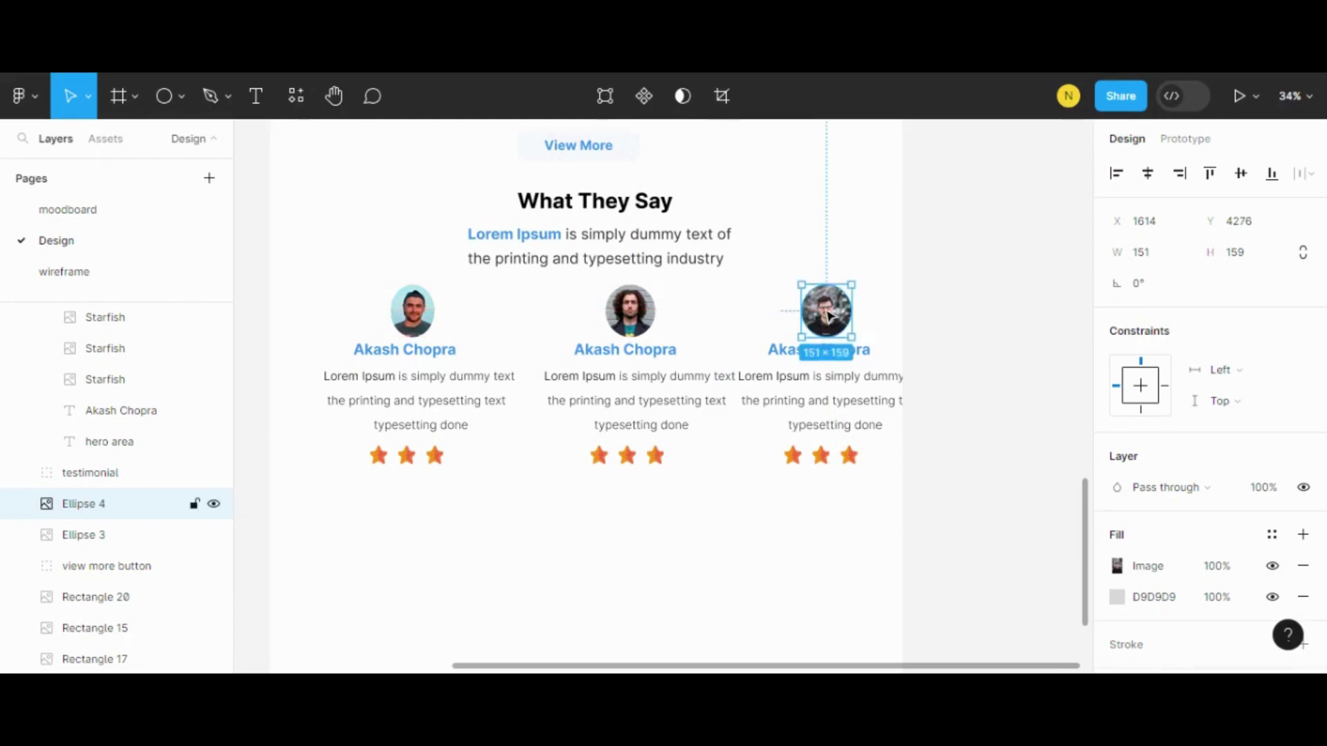
{"action": "left_click", "coordinate": [640, 354]}
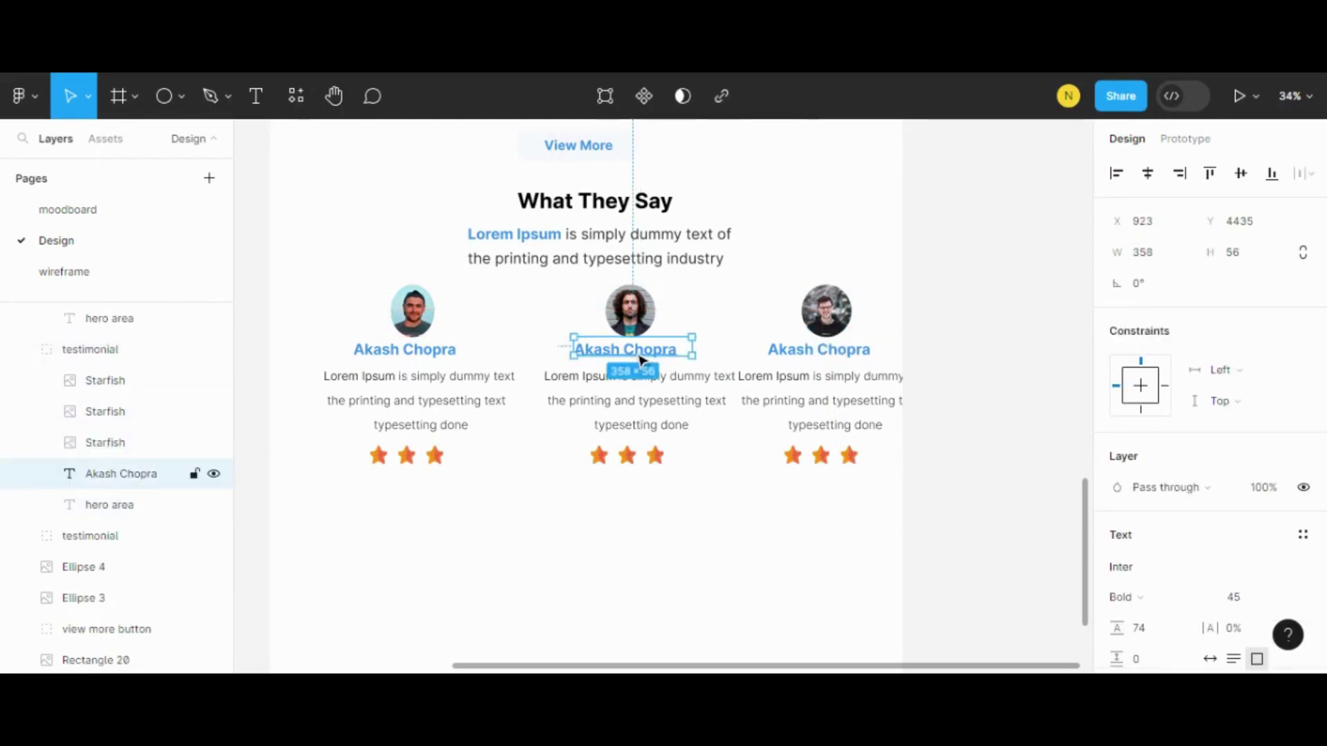
{"action": "key", "text": "Return"}
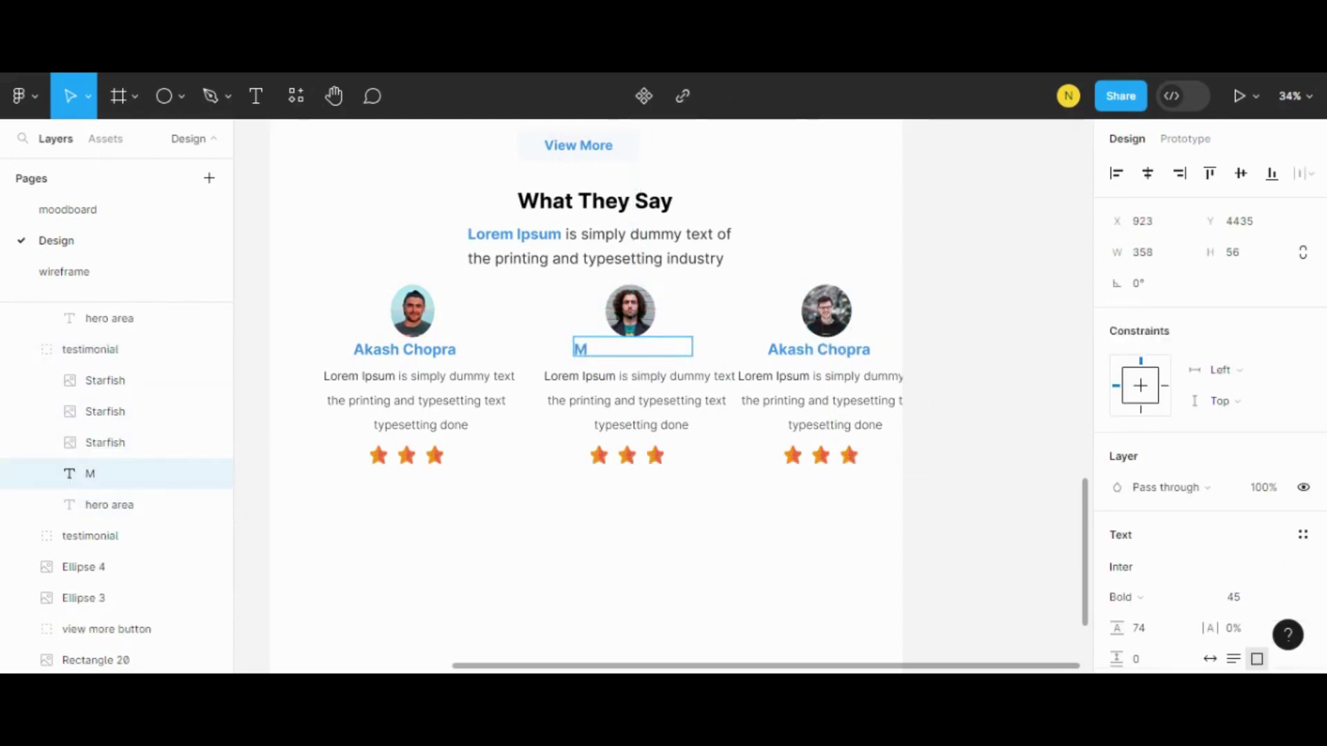
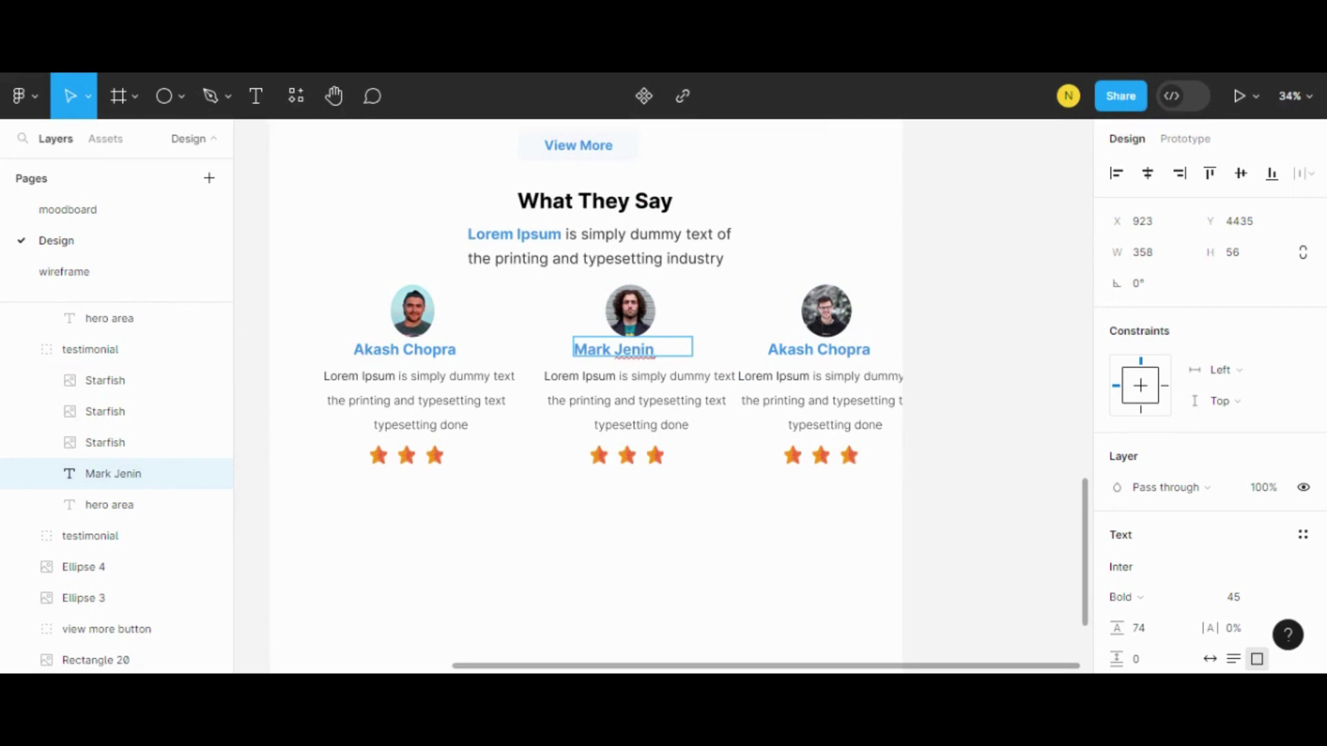
{"action": "key", "text": "Home"}
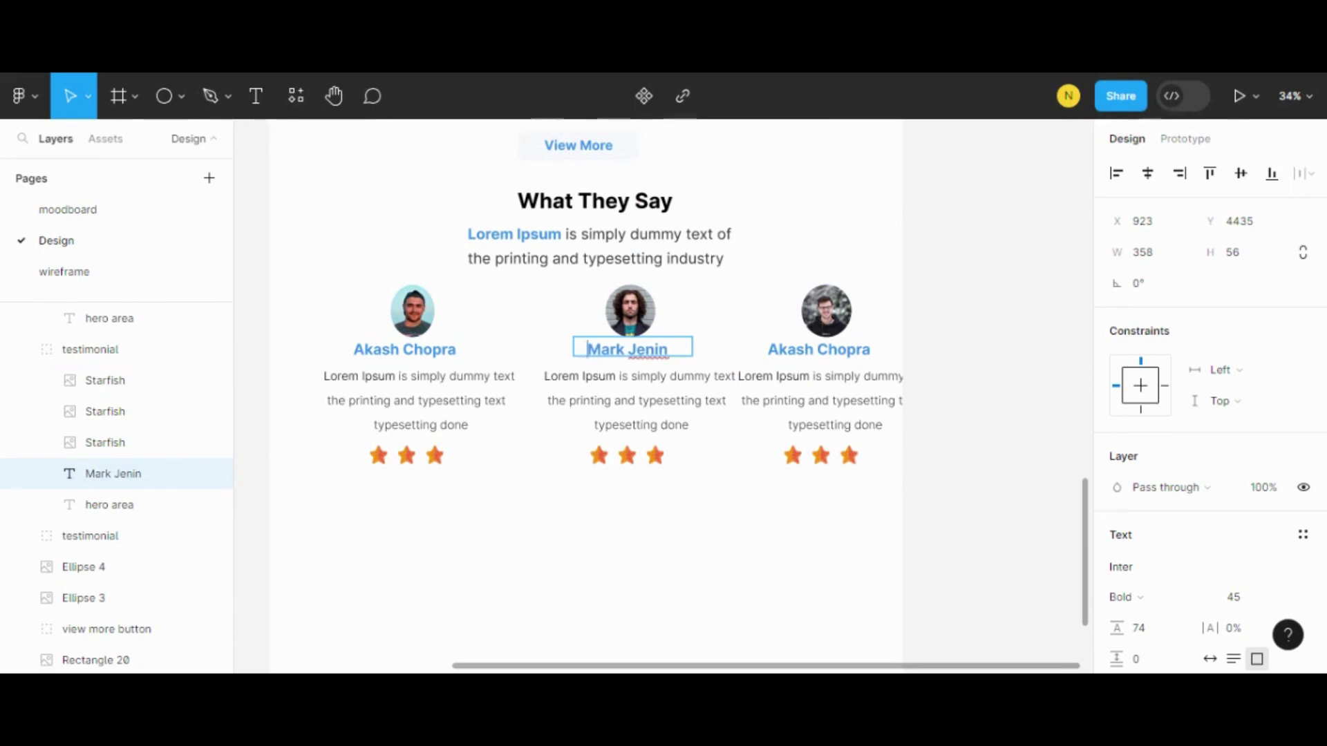
{"action": "key", "text": "Escape"}
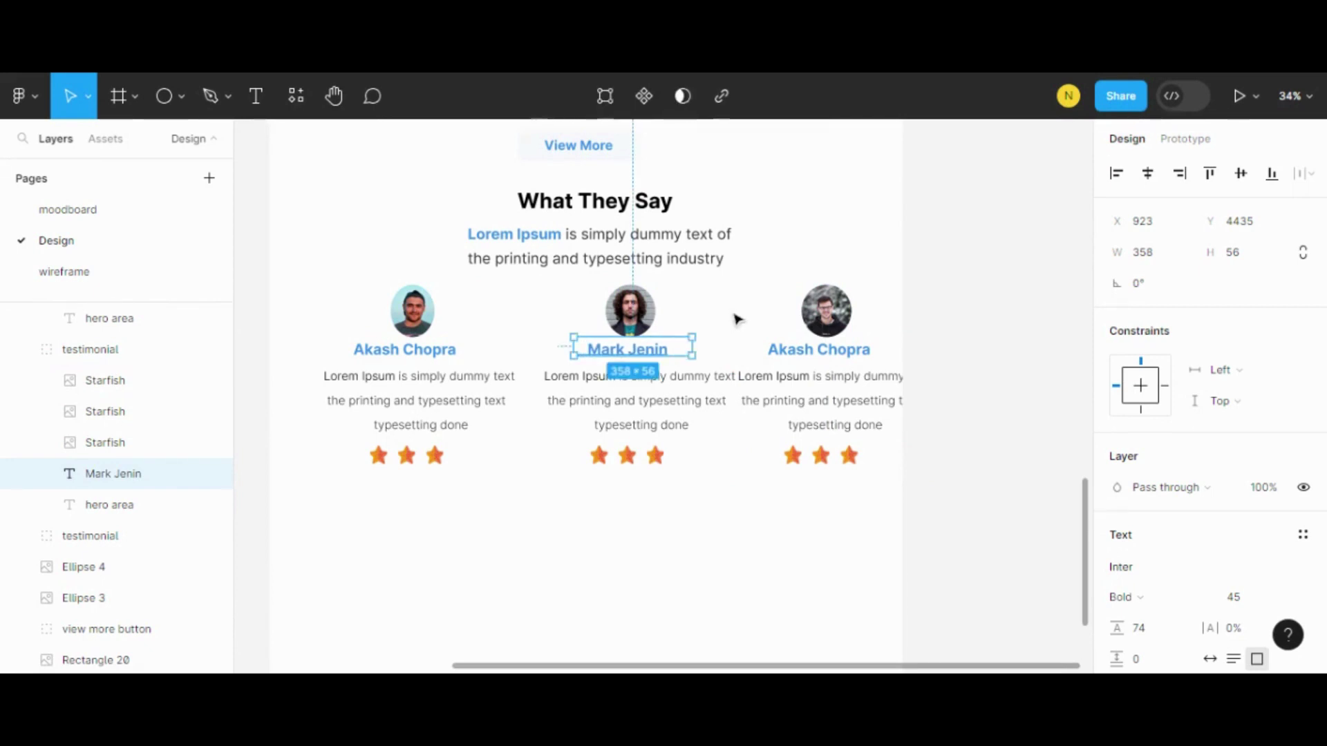
{"action": "double_click", "coordinate": [826, 355]}
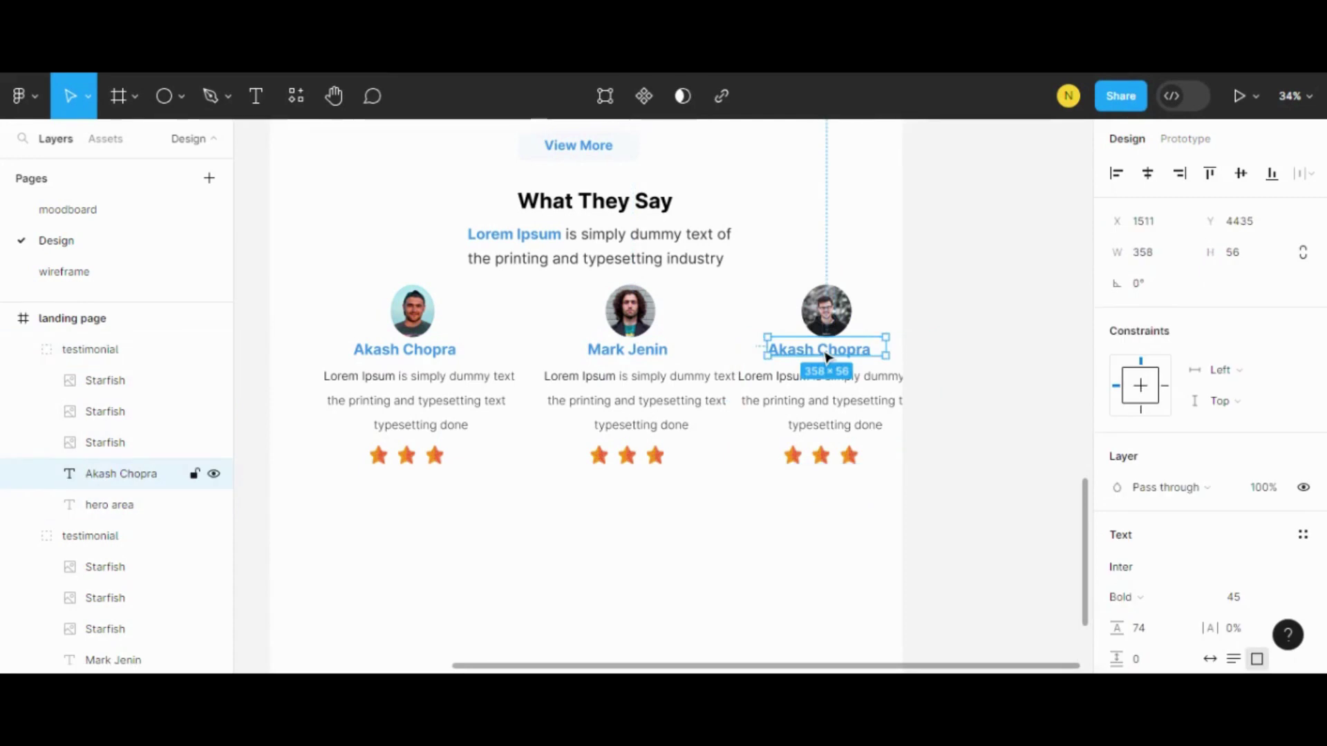
{"action": "double_click", "coordinate": [827, 352]}
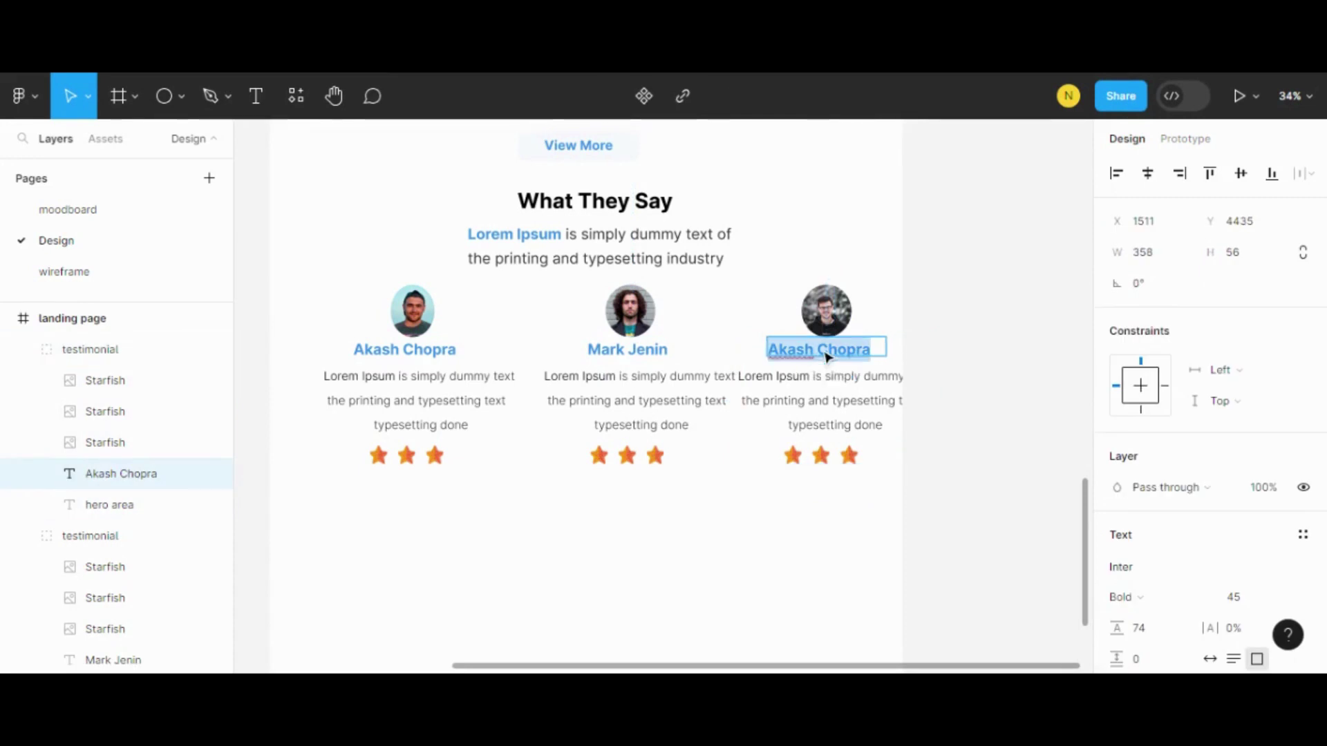
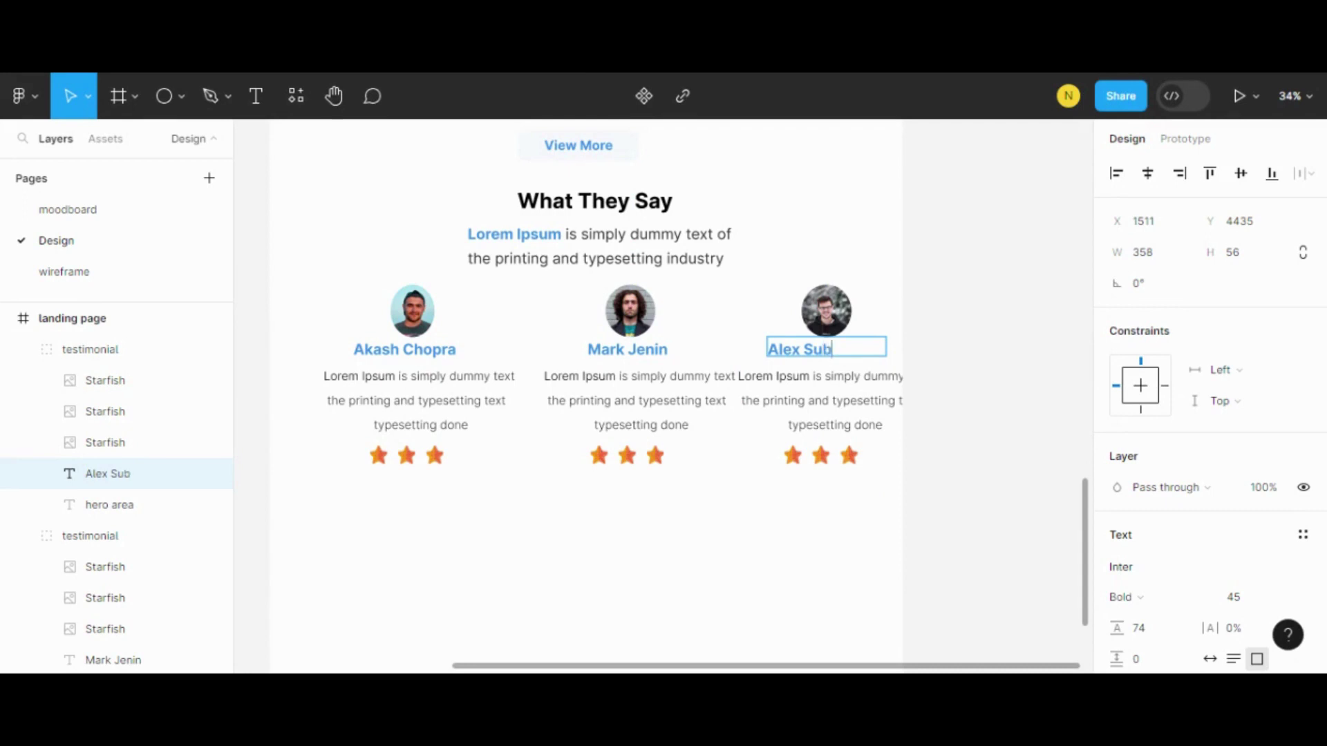
{"action": "key", "text": "Escape"}
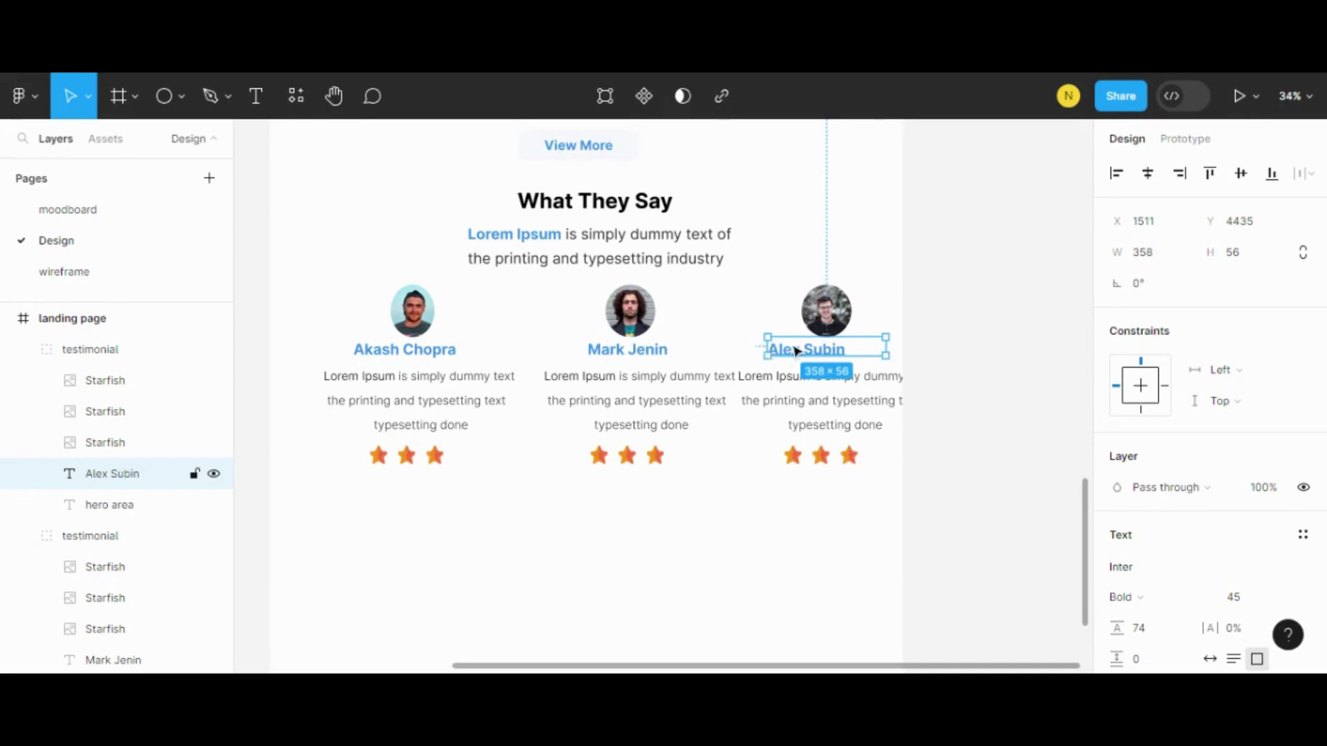
{"action": "double_click", "coordinate": [796, 351]}
{"action": "key", "text": "Left"}
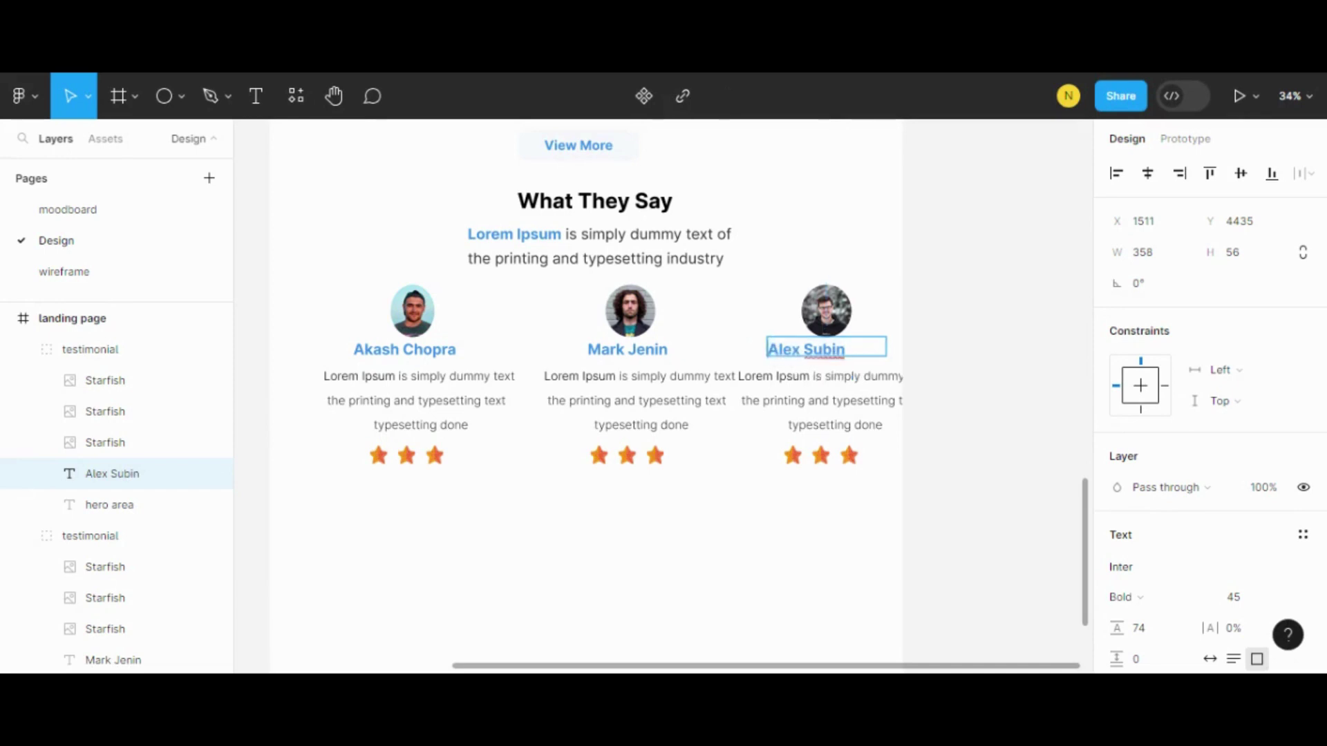
{"action": "key", "text": "Escape"}
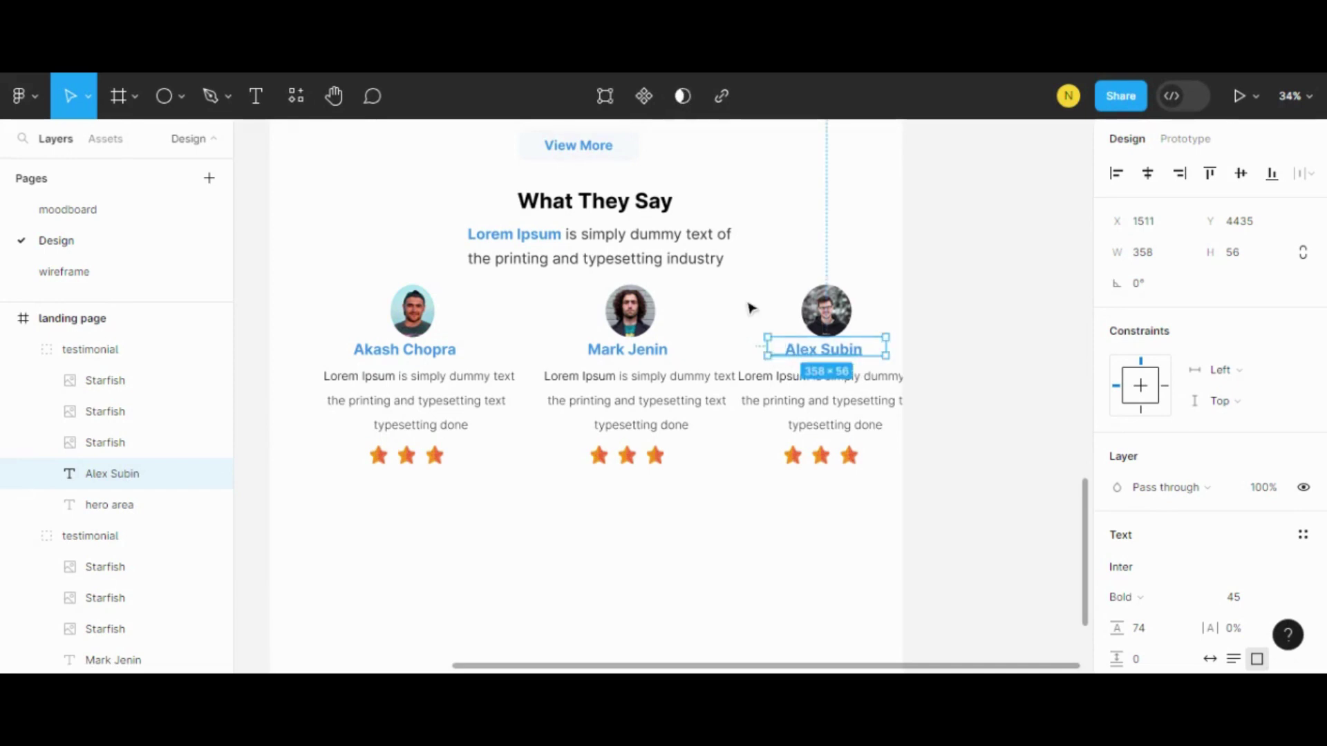
Try distributing the three testimonial cards evenly across, then undo the spacing change
{"action": "left_click_drag", "start_coordinate": [542, 285], "coordinate": [699, 486]}
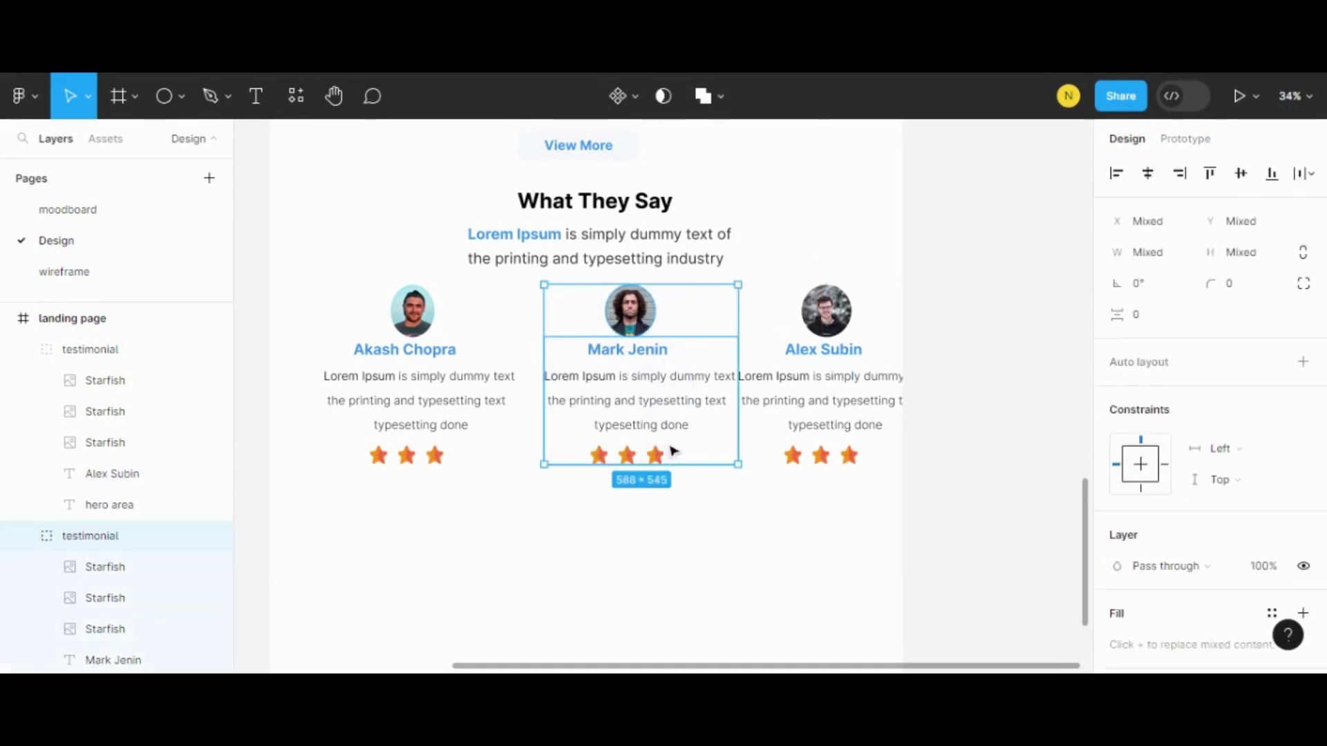
{"action": "left_click_drag", "start_coordinate": [303, 290], "coordinate": [995, 501]}
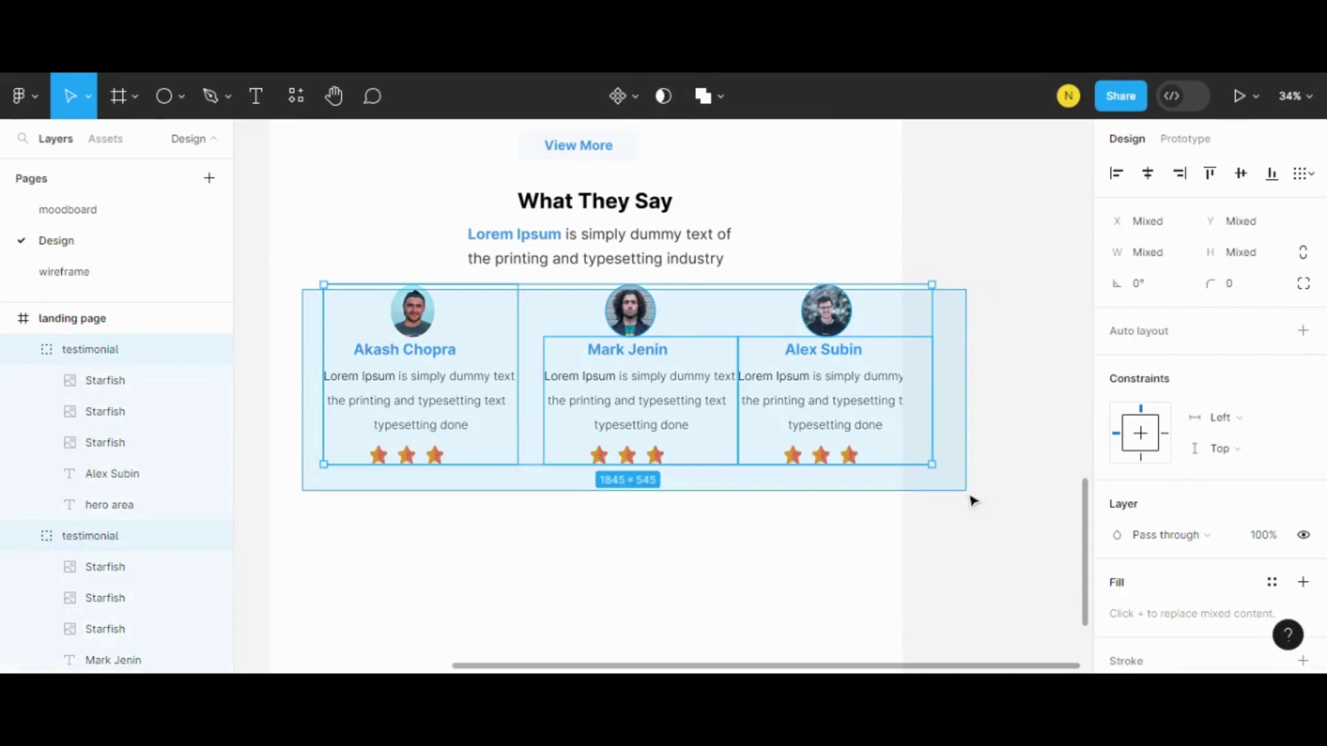
{"action": "left_click", "coordinate": [1307, 175]}
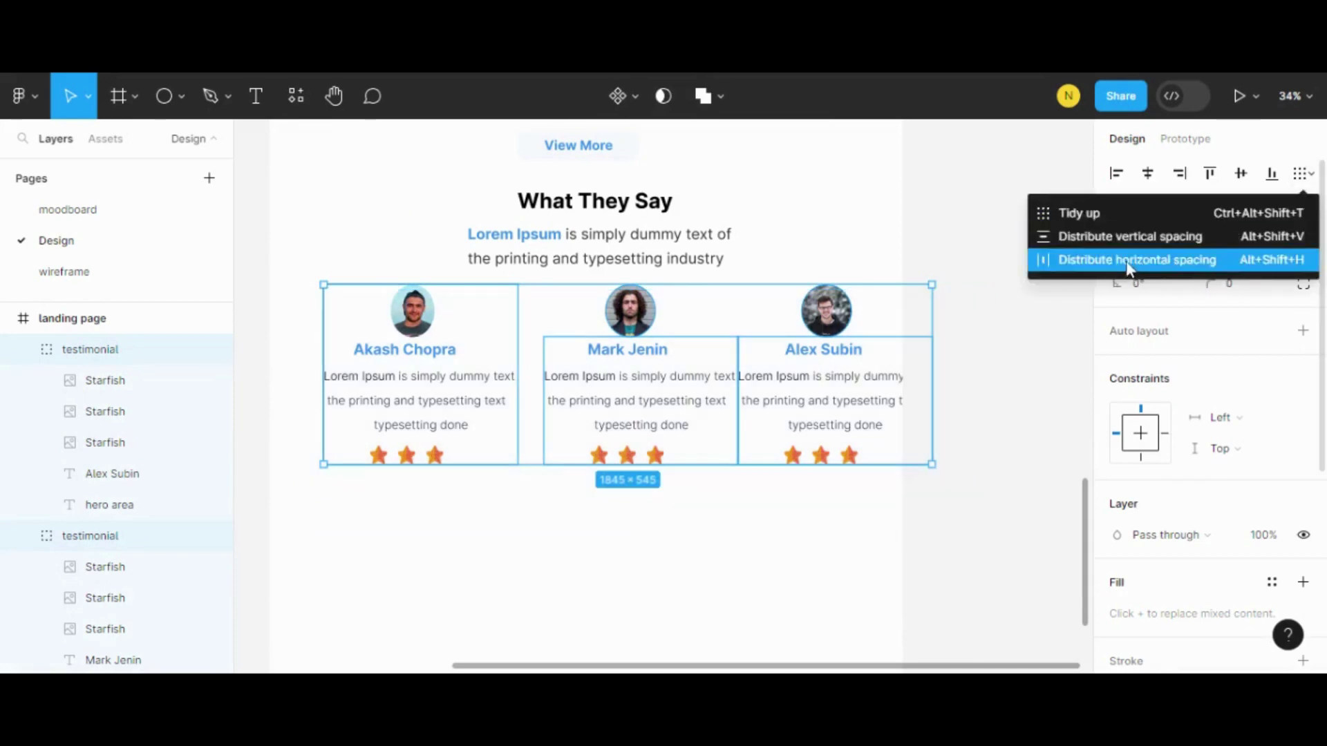
{"action": "left_click", "coordinate": [1196, 260]}
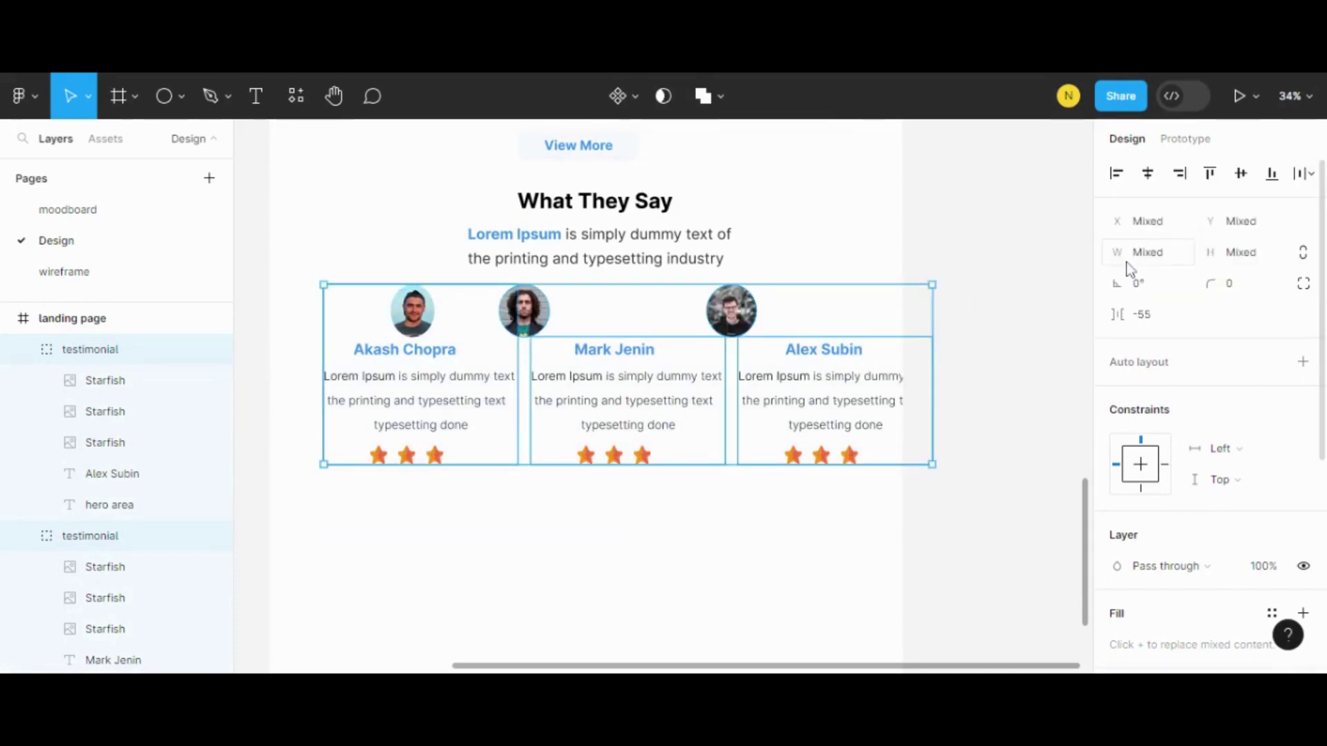
{"action": "key", "text": "ctrl+z"}
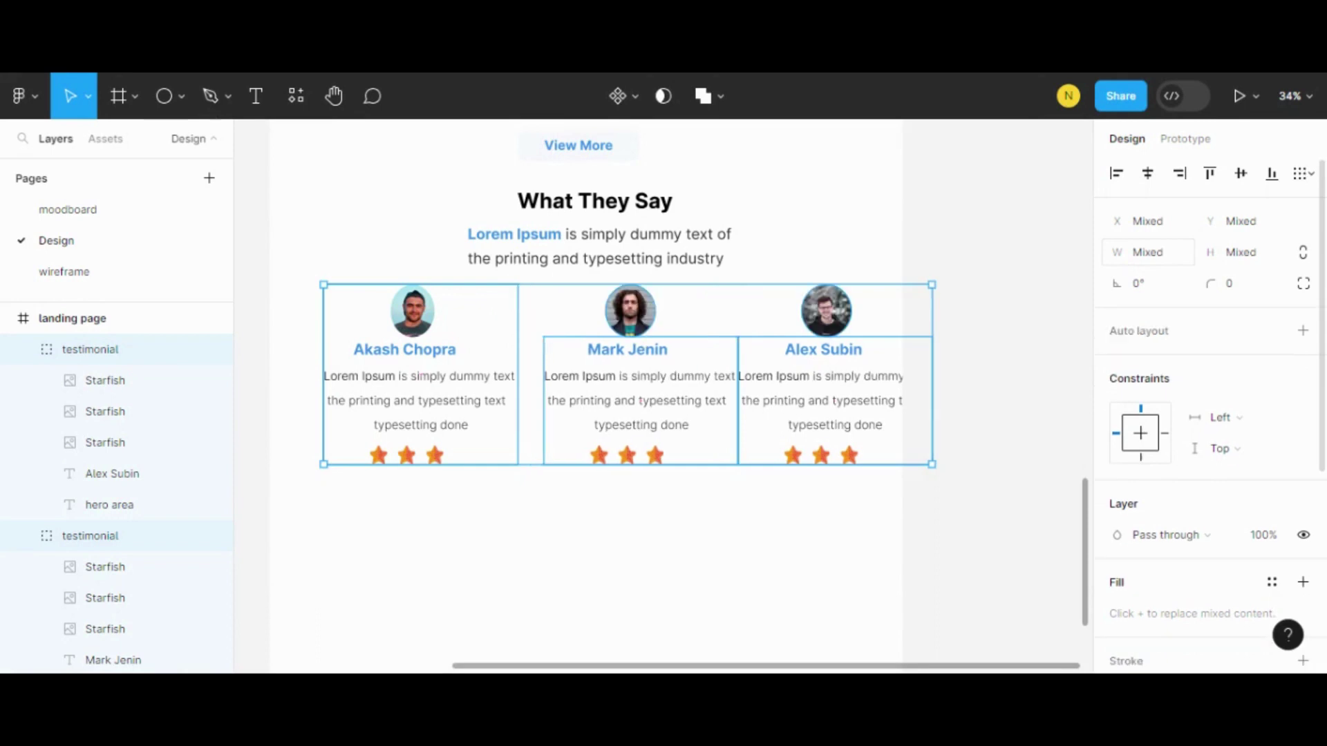
{"action": "left_click", "coordinate": [924, 263]}
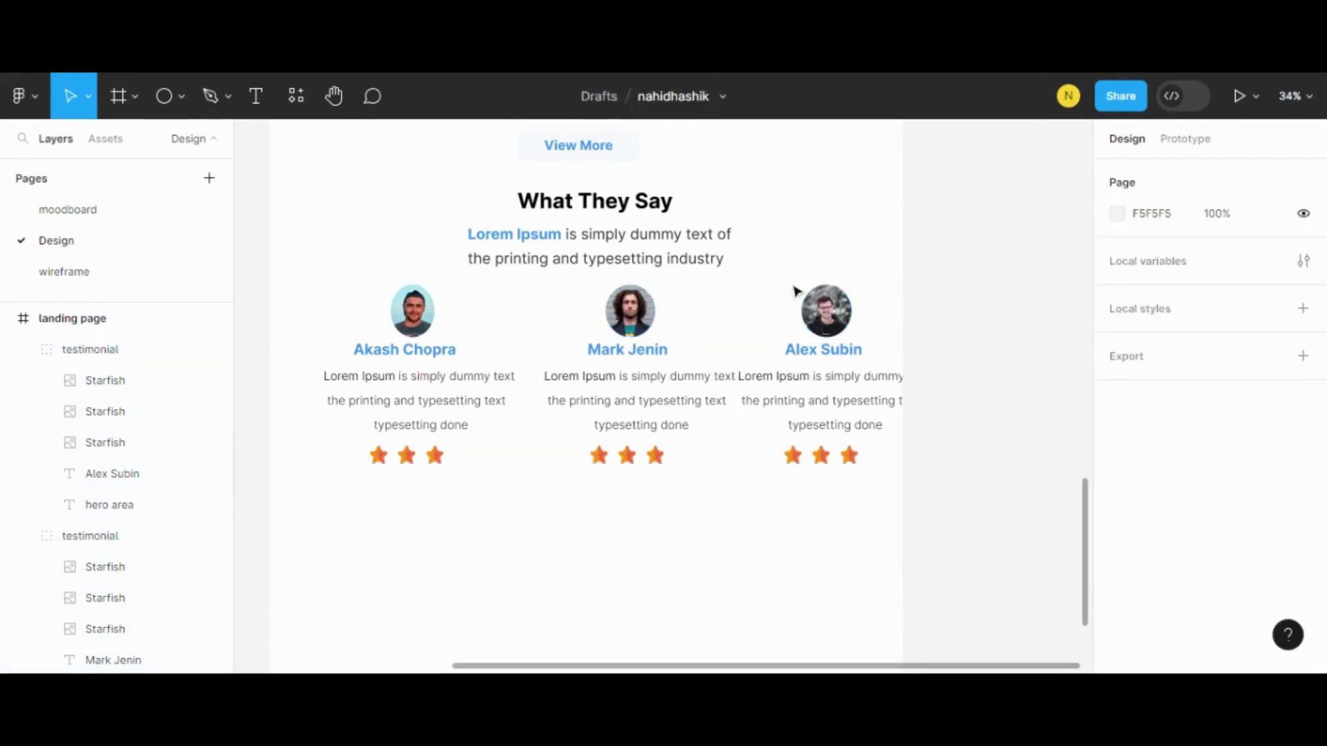
{"action": "left_click", "coordinate": [643, 403]}
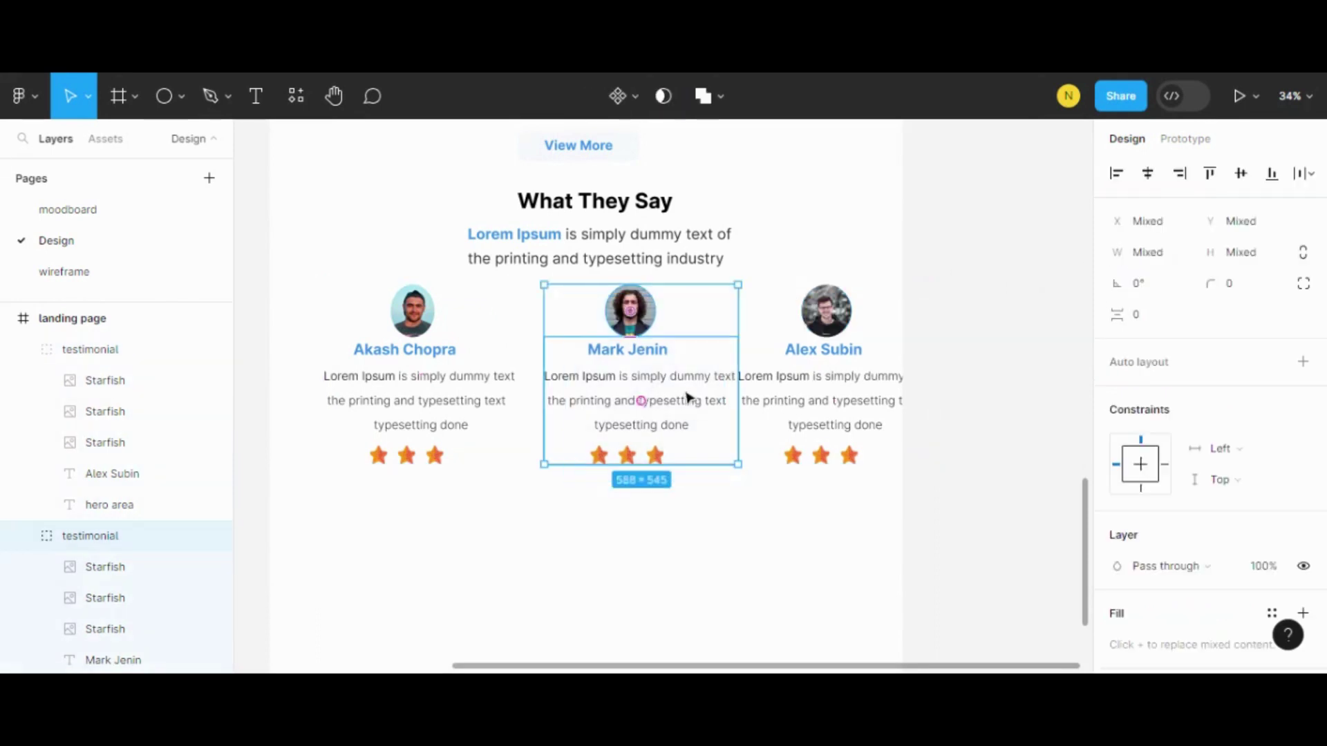
{"action": "left_click_drag", "start_coordinate": [643, 400], "coordinate": [662, 376]}
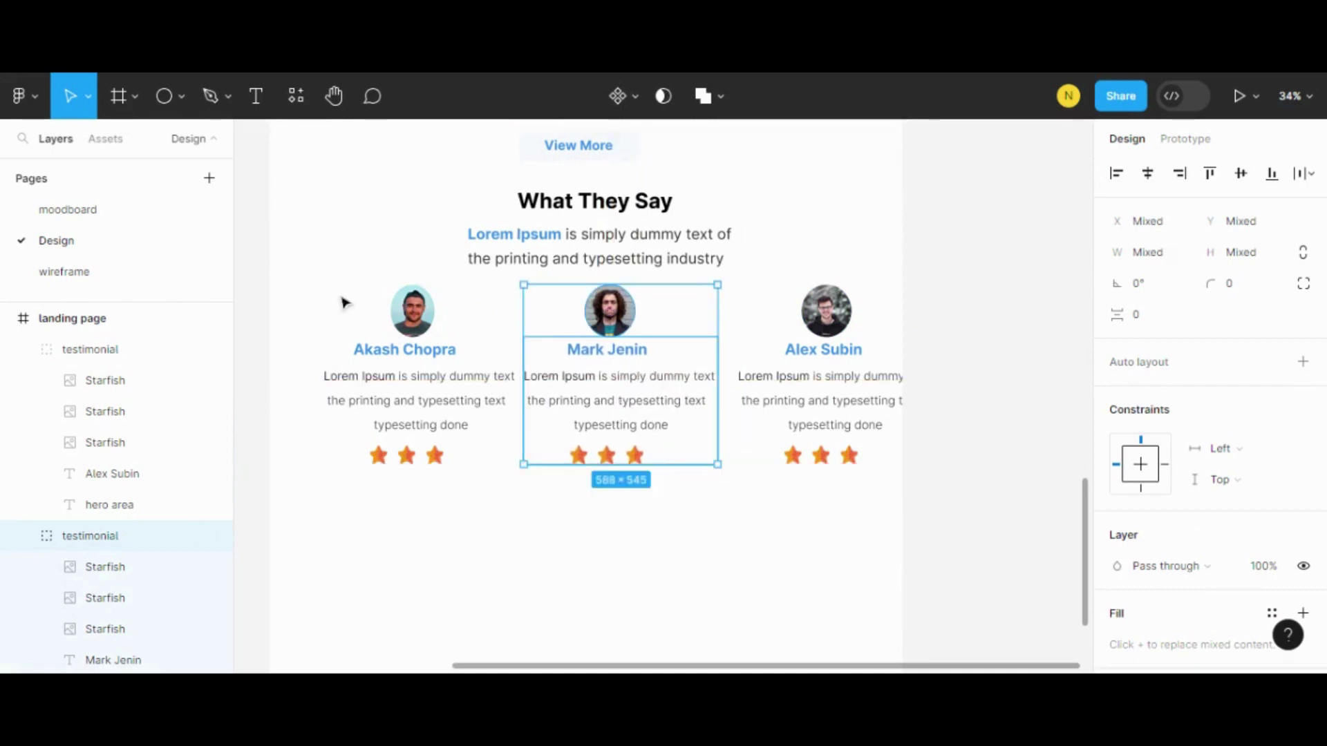
{"action": "mouse_move", "coordinate": [337, 291]}
{"action": "left_mouse_down"}
{"action": "mouse_move", "coordinate": [463, 477]}
{"action": "mouse_move", "coordinate": [435, 404]}
{"action": "mouse_move", "coordinate": [413, 399]}
{"action": "left_mouse_up"}
{"action": "left_click_drag", "start_coordinate": [553, 299], "coordinate": [688, 502]}
{"action": "left_click_drag", "start_coordinate": [631, 394], "coordinate": [626, 395]}
{"action": "left_click_drag", "start_coordinate": [795, 263], "coordinate": [887, 556]}
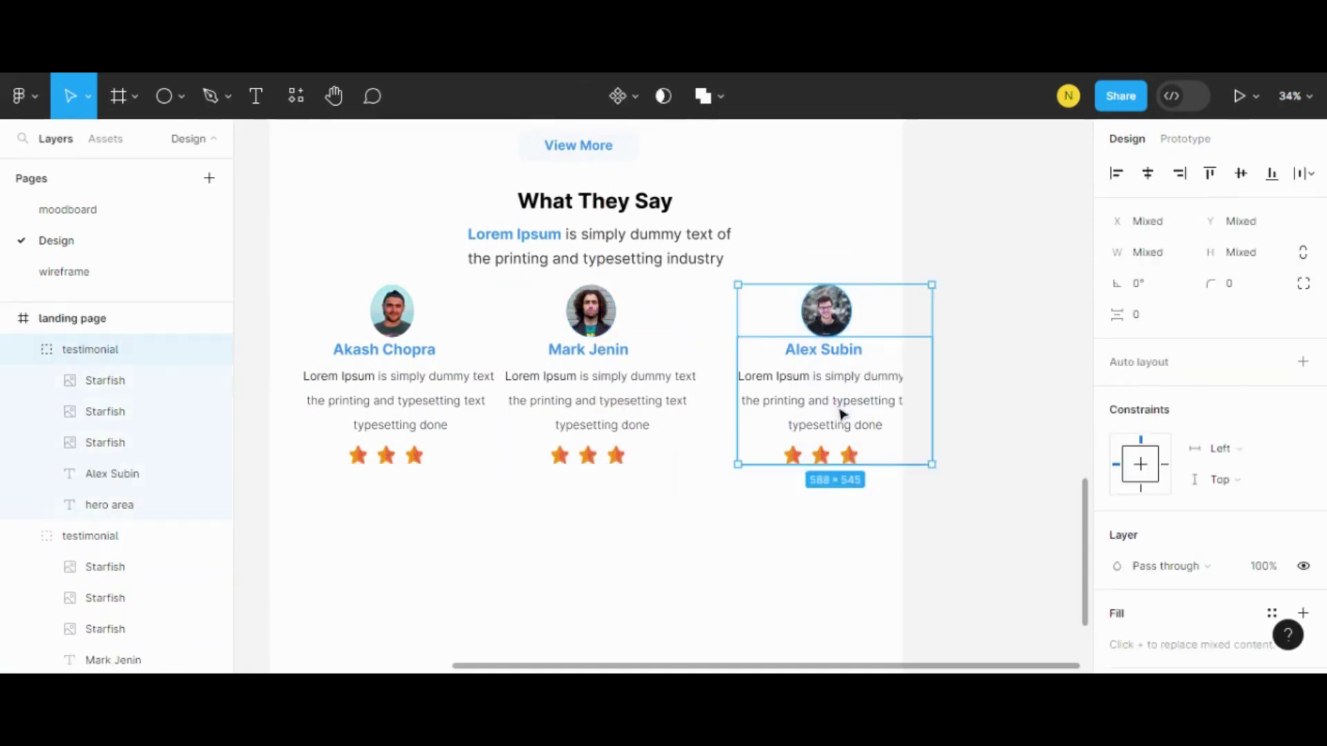
{"action": "left_click_drag", "start_coordinate": [840, 386], "coordinate": [808, 388]}
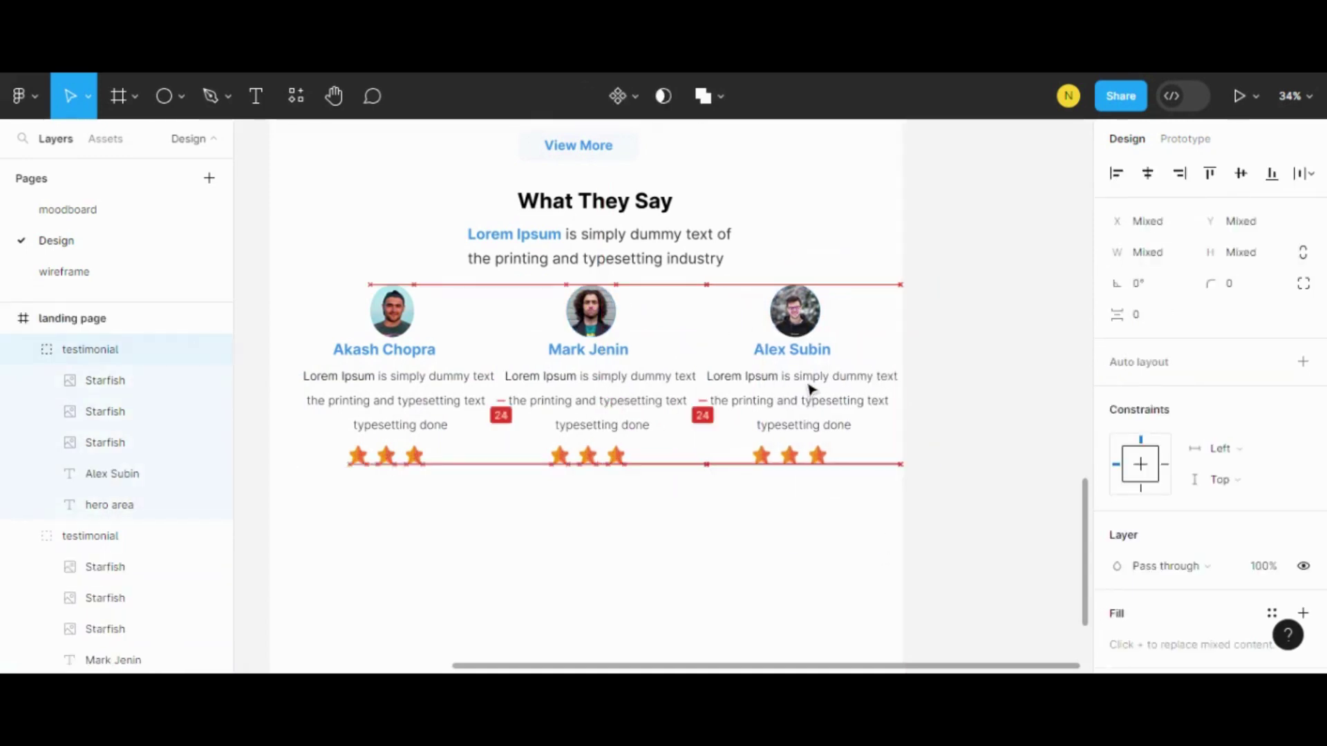
{"action": "left_click", "coordinate": [823, 532]}
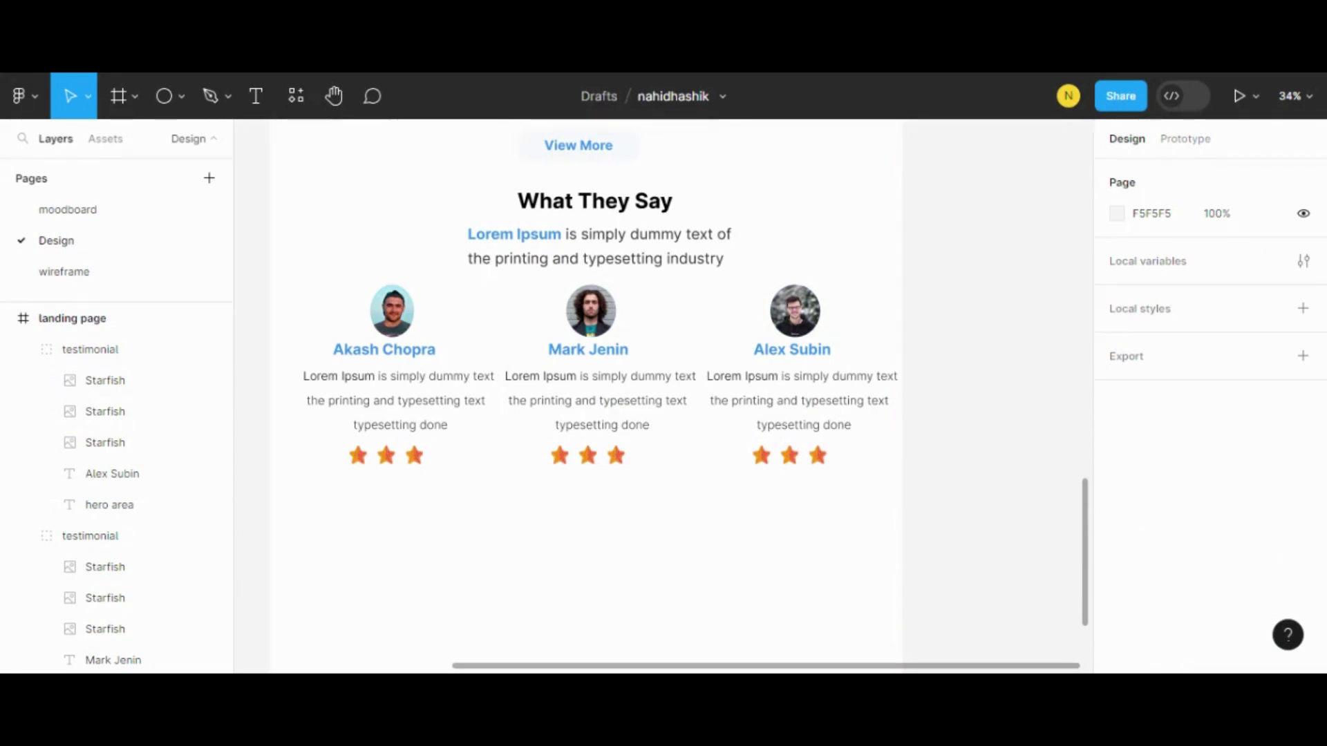
{"action": "scroll", "coordinate": [819, 533], "scroll_direction": "up", "scroll_amount": 2}
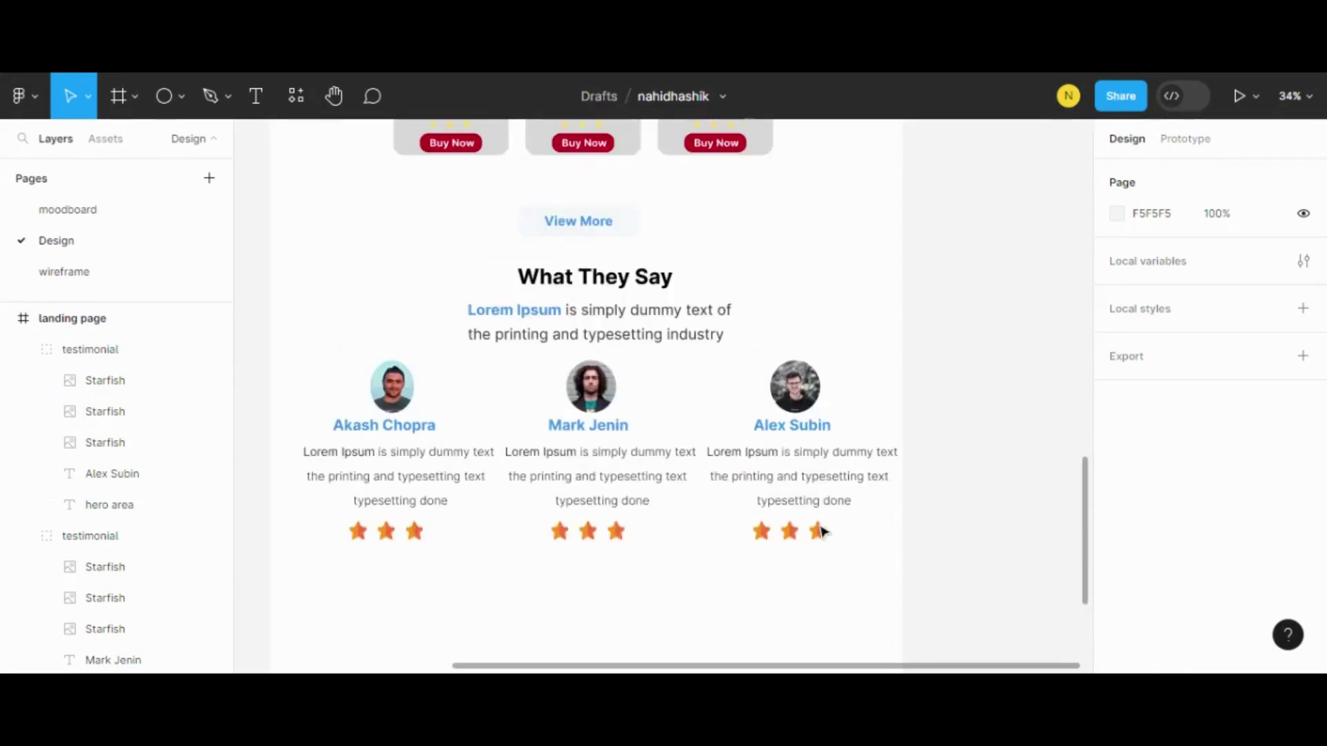
{"action": "scroll", "coordinate": [819, 533], "scroll_direction": "down", "scroll_amount": 1}
{"action": "left_click", "coordinate": [641, 448]}
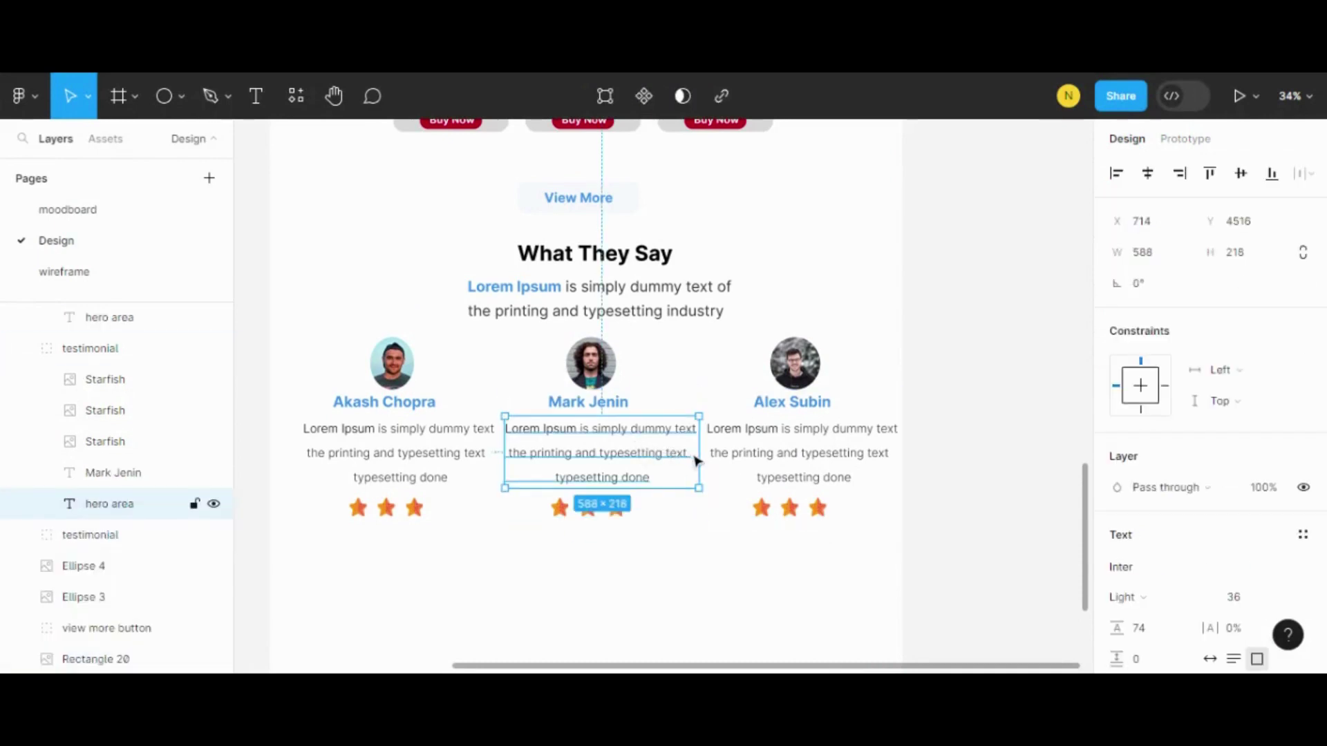
{"action": "mouse_move", "coordinate": [700, 453]}
{"action": "left_mouse_down"}
{"action": "mouse_move", "coordinate": [653, 450]}
{"action": "mouse_move", "coordinate": [702, 453]}
{"action": "left_mouse_up"}
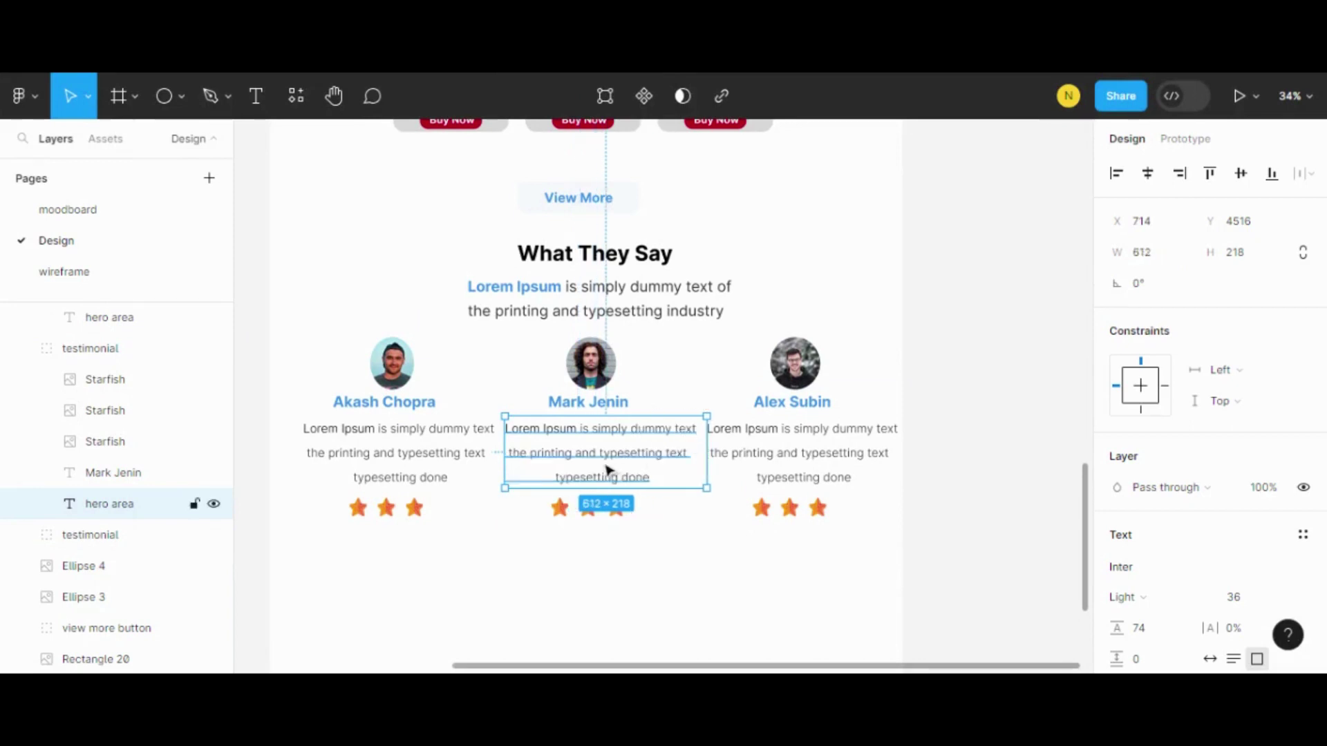
{"action": "scroll", "coordinate": [1186, 426], "scroll_direction": "down", "scroll_amount": 5}
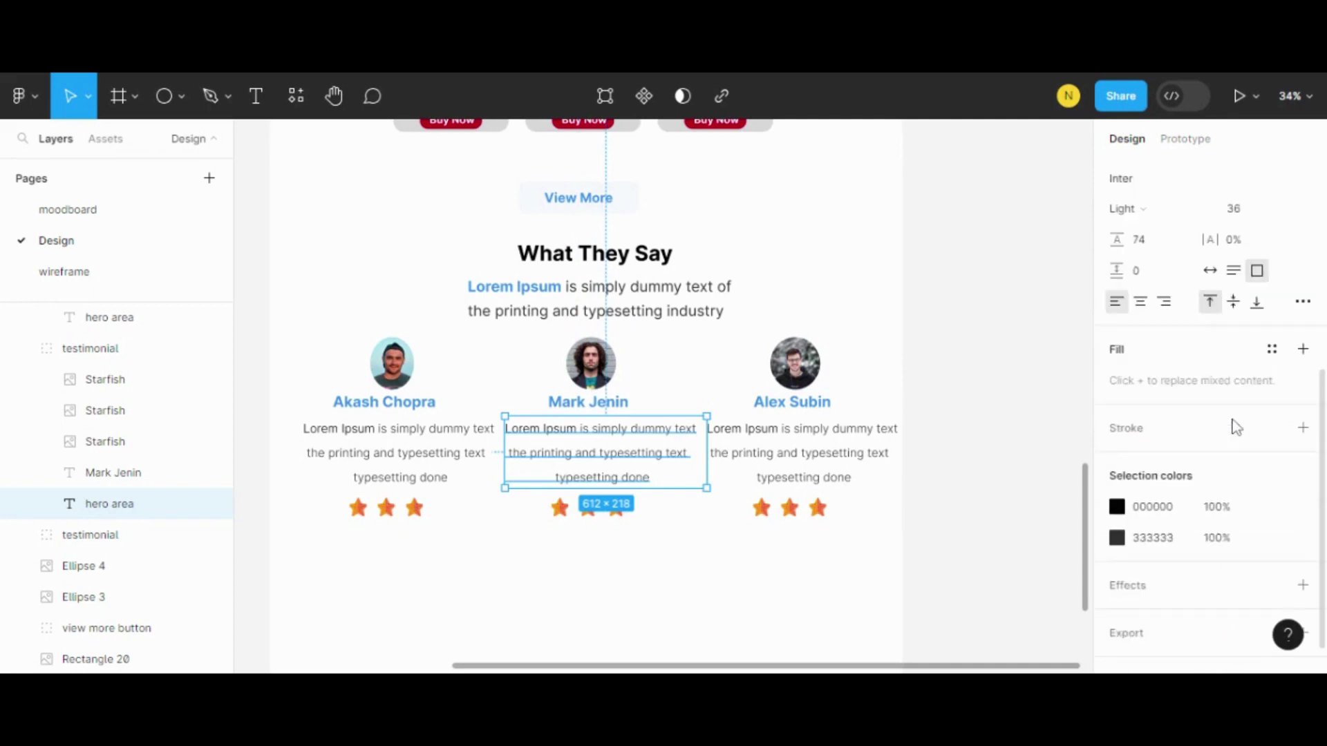
{"action": "scroll", "coordinate": [1217, 407], "scroll_direction": "up", "scroll_amount": 5}
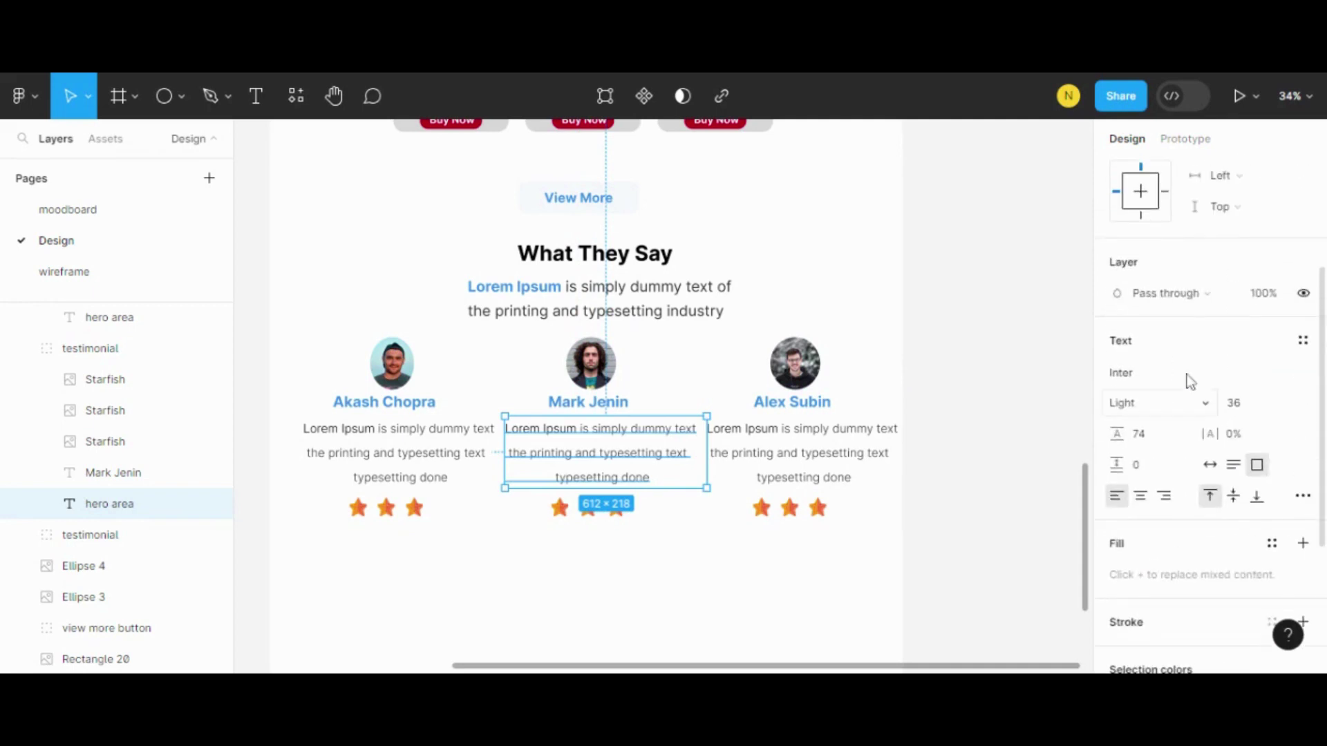
{"action": "left_click", "coordinate": [1153, 440]}
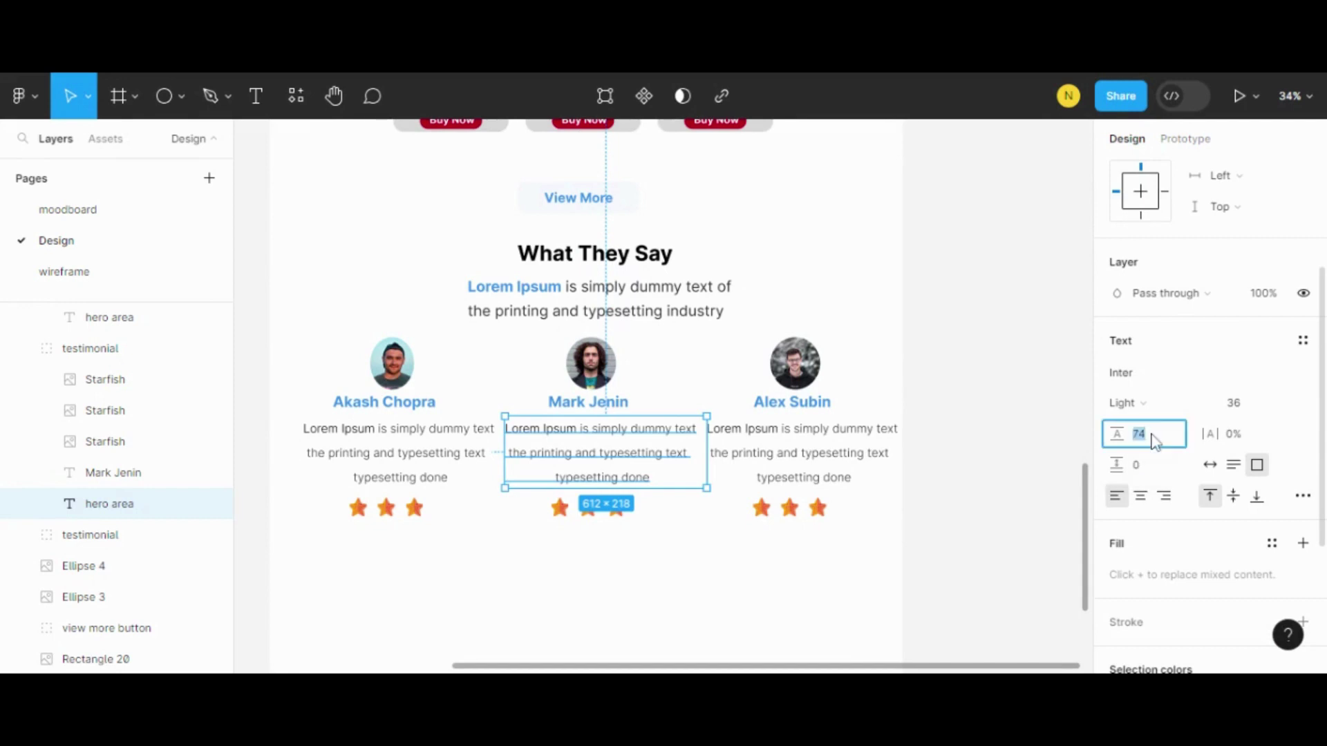
{"action": "type", "text": "54"}
{"action": "key", "text": "Return"}
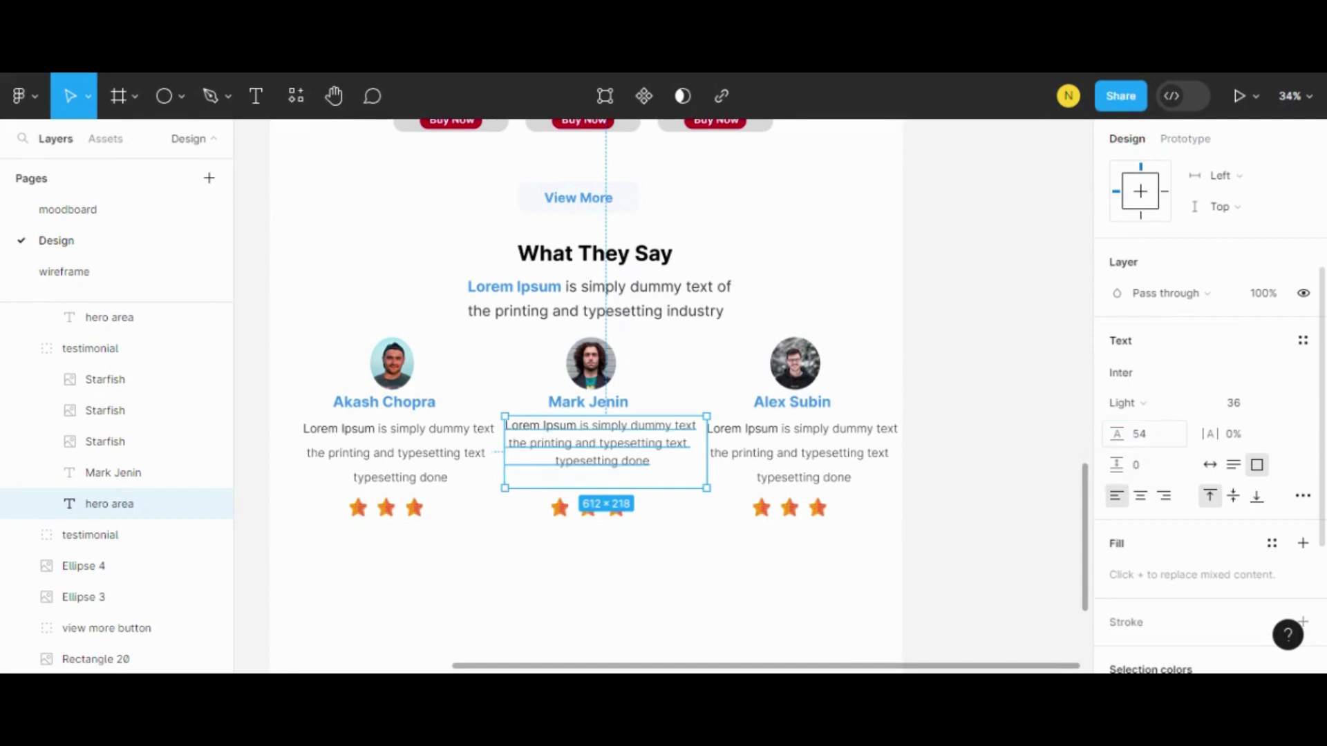
{"action": "left_click", "coordinate": [438, 433]}
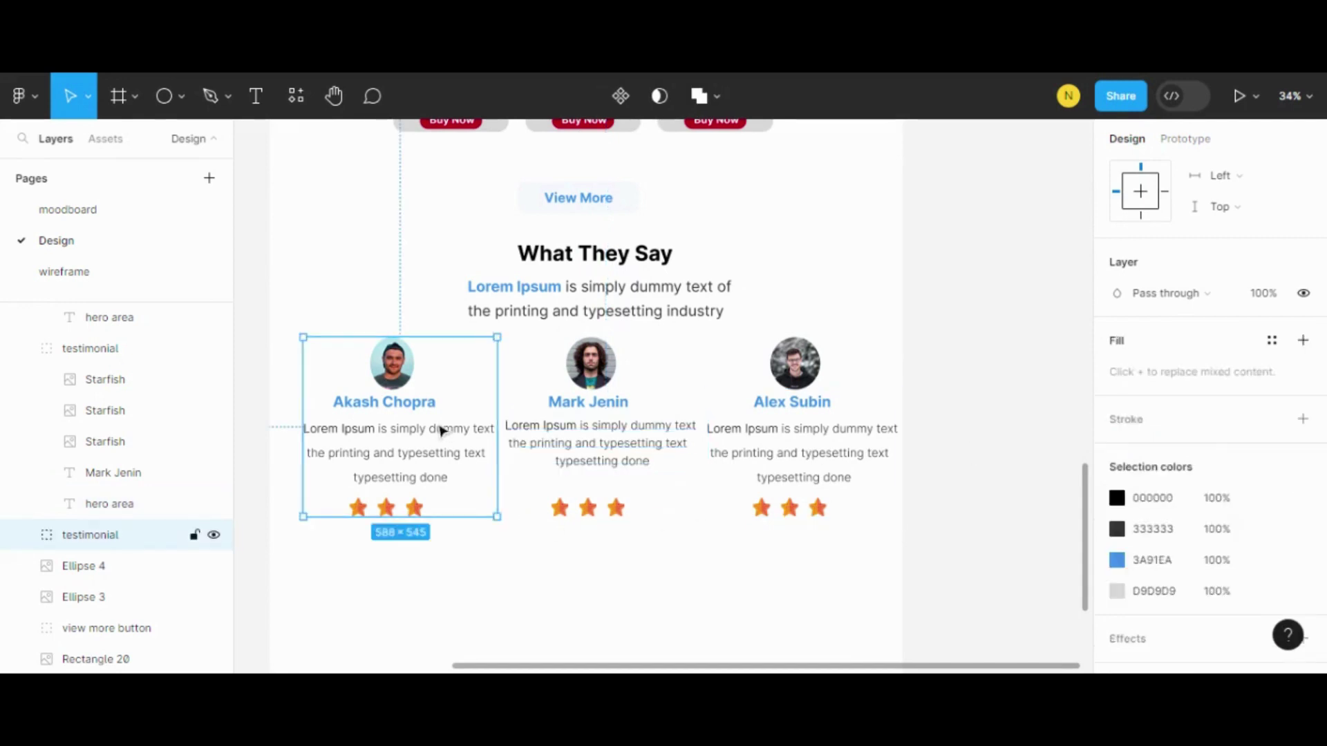
{"action": "double_click", "coordinate": [429, 438]}
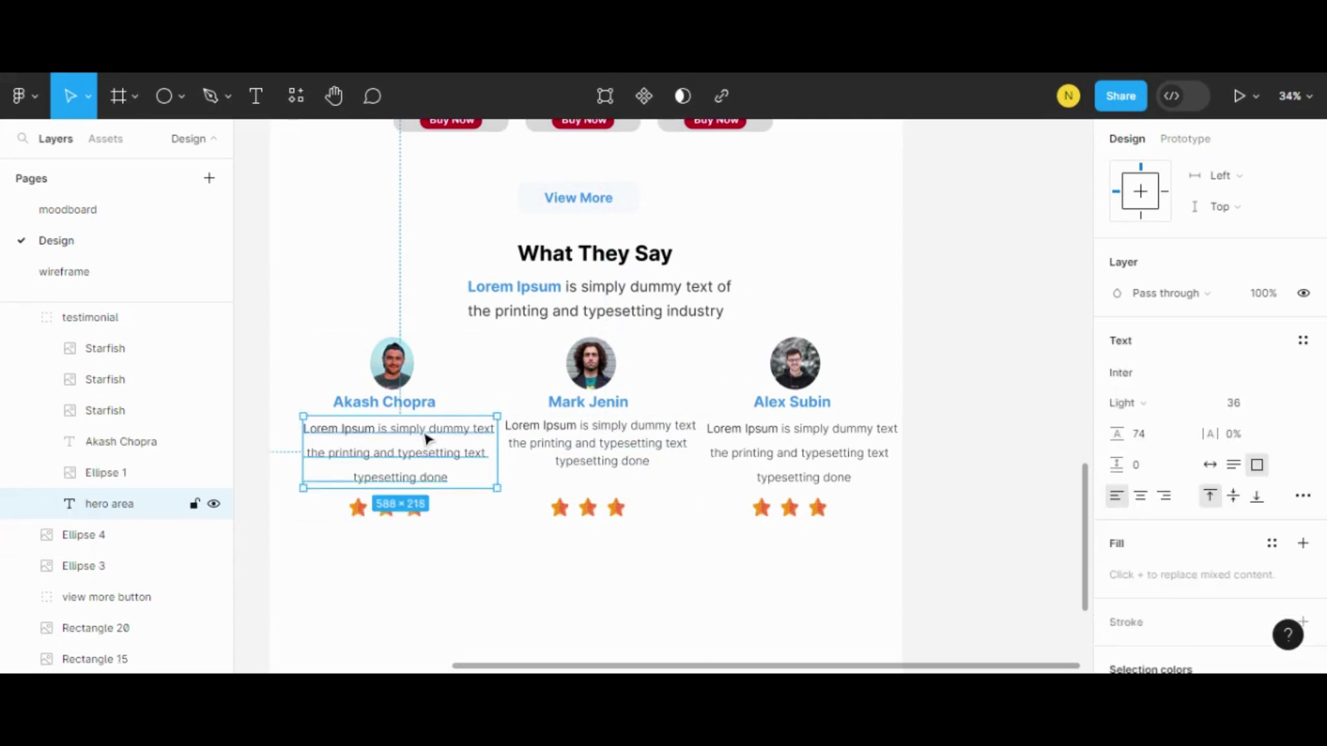
{"action": "left_click", "coordinate": [1153, 439]}
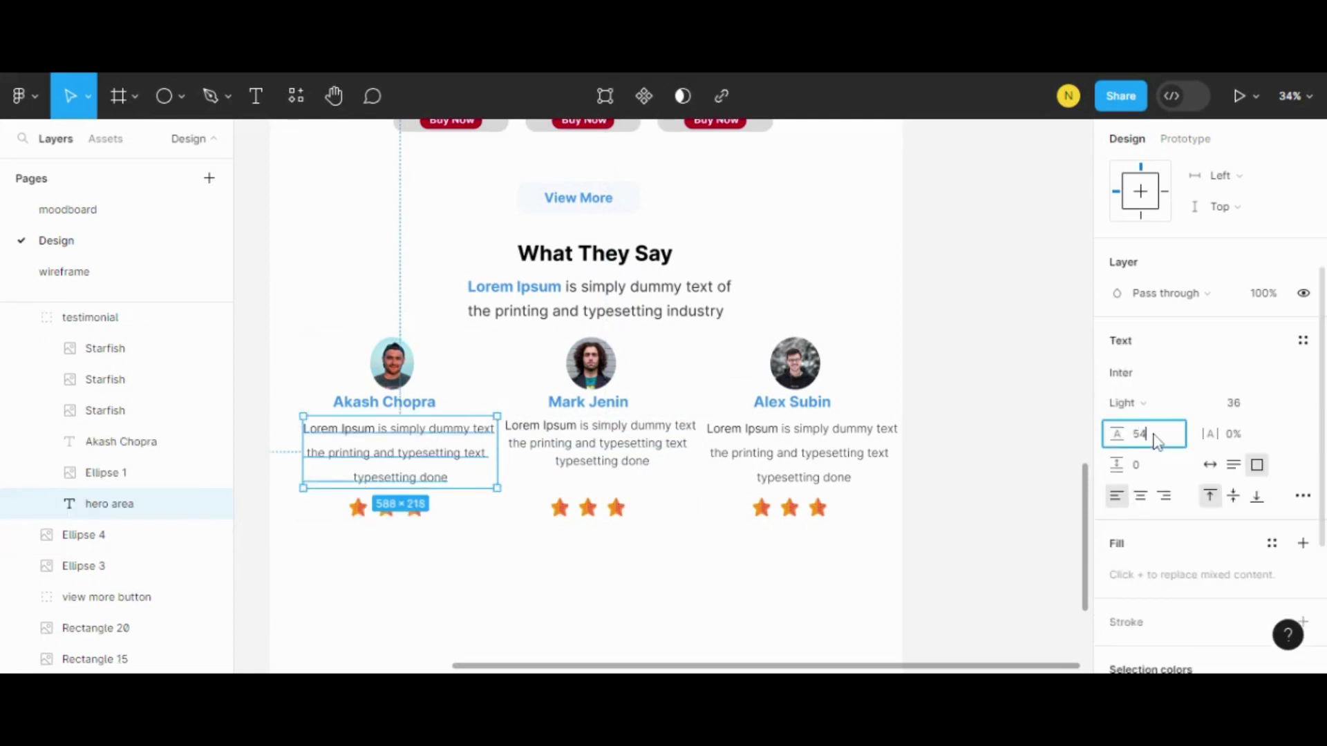
{"action": "type", "text": "54"}
{"action": "key", "text": "Return"}
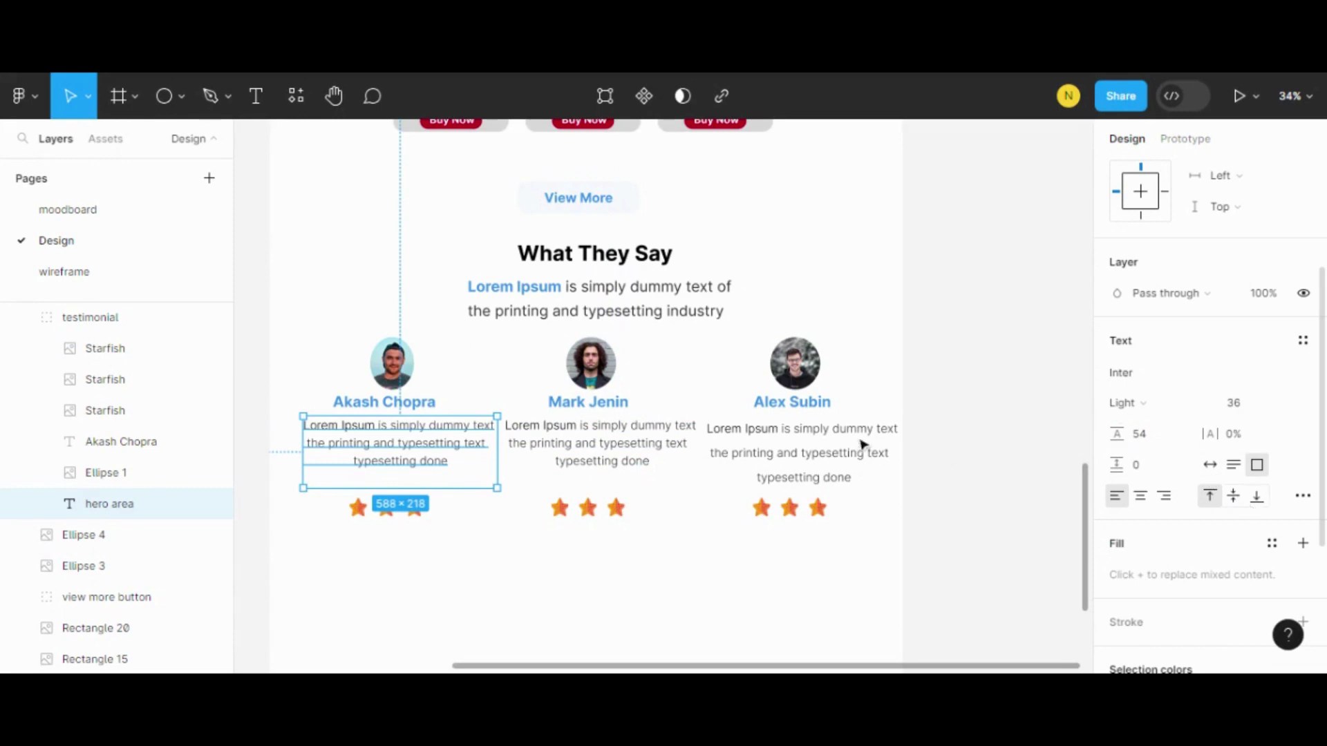
{"action": "left_click", "coordinate": [833, 438]}
{"action": "double_click", "coordinate": [833, 438]}
{"action": "left_click", "coordinate": [1153, 435]}
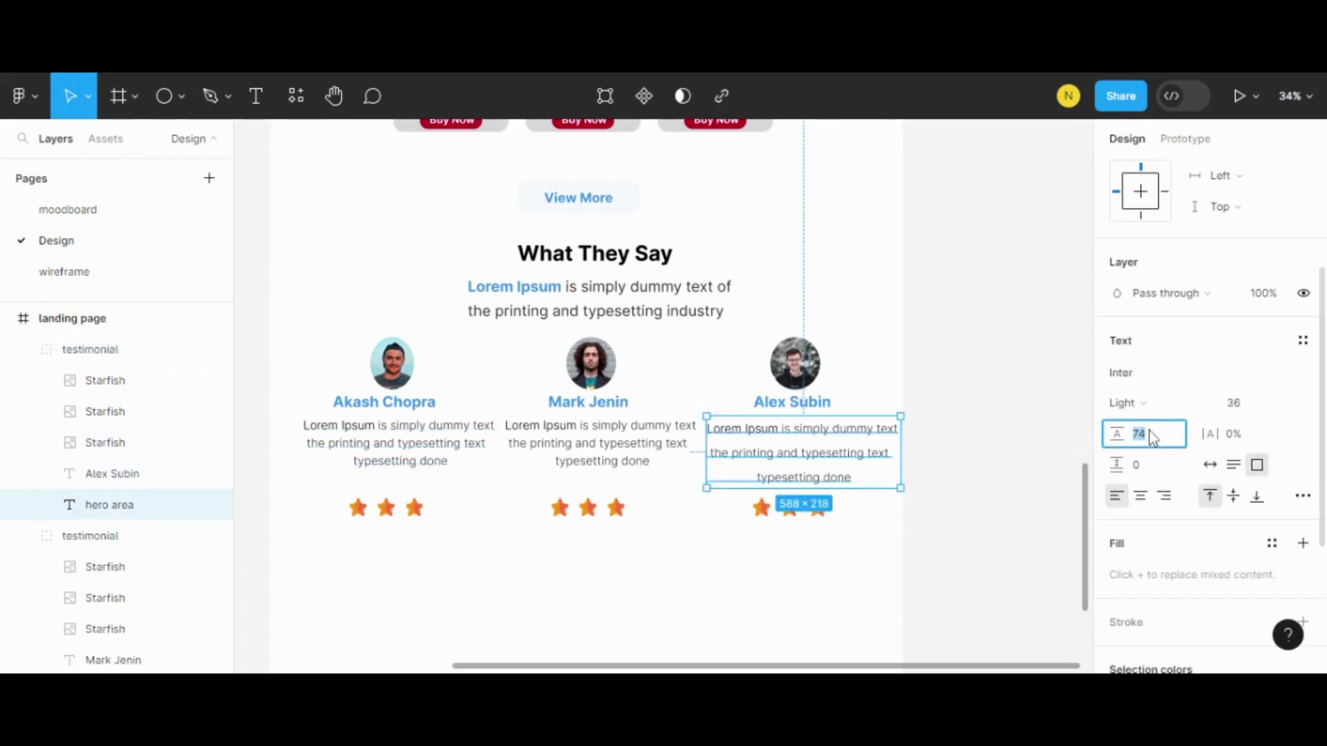
{"action": "key", "text": "Return"}
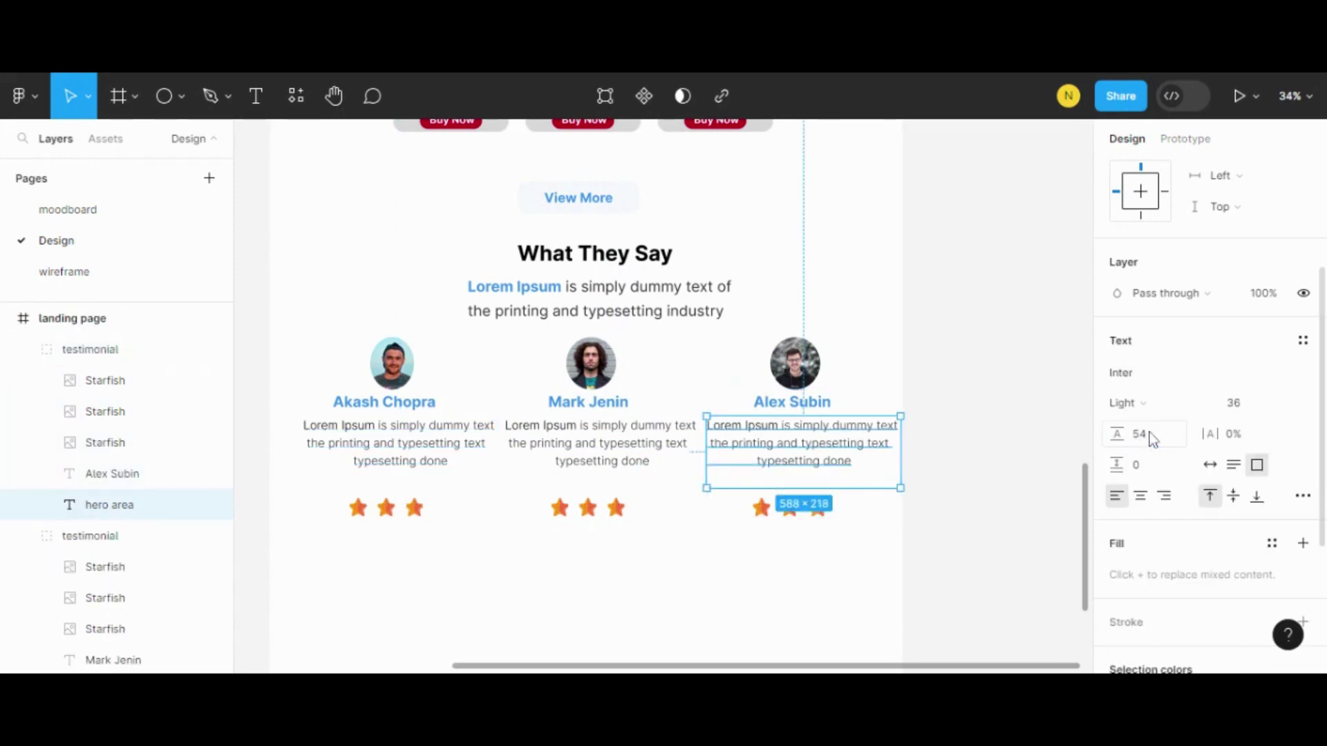
{"action": "left_click", "coordinate": [833, 264]}
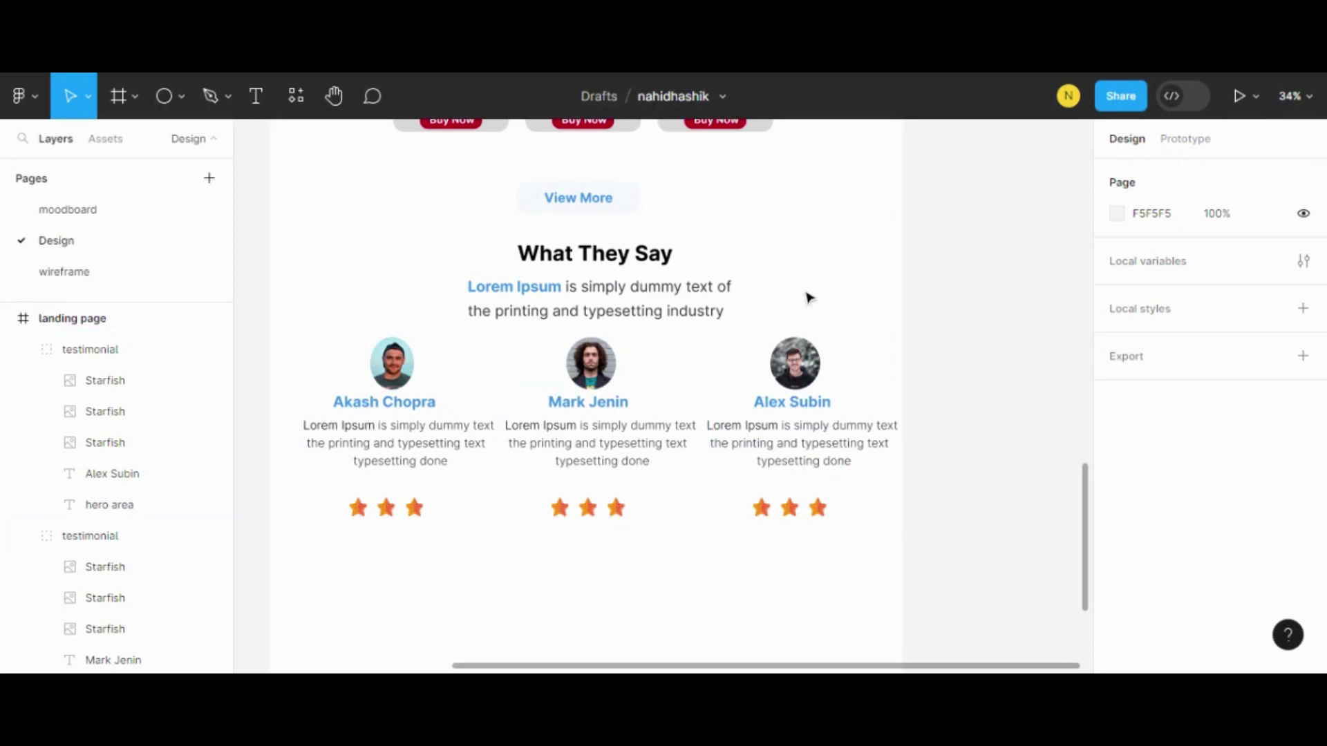
{"action": "left_click", "coordinate": [806, 450]}
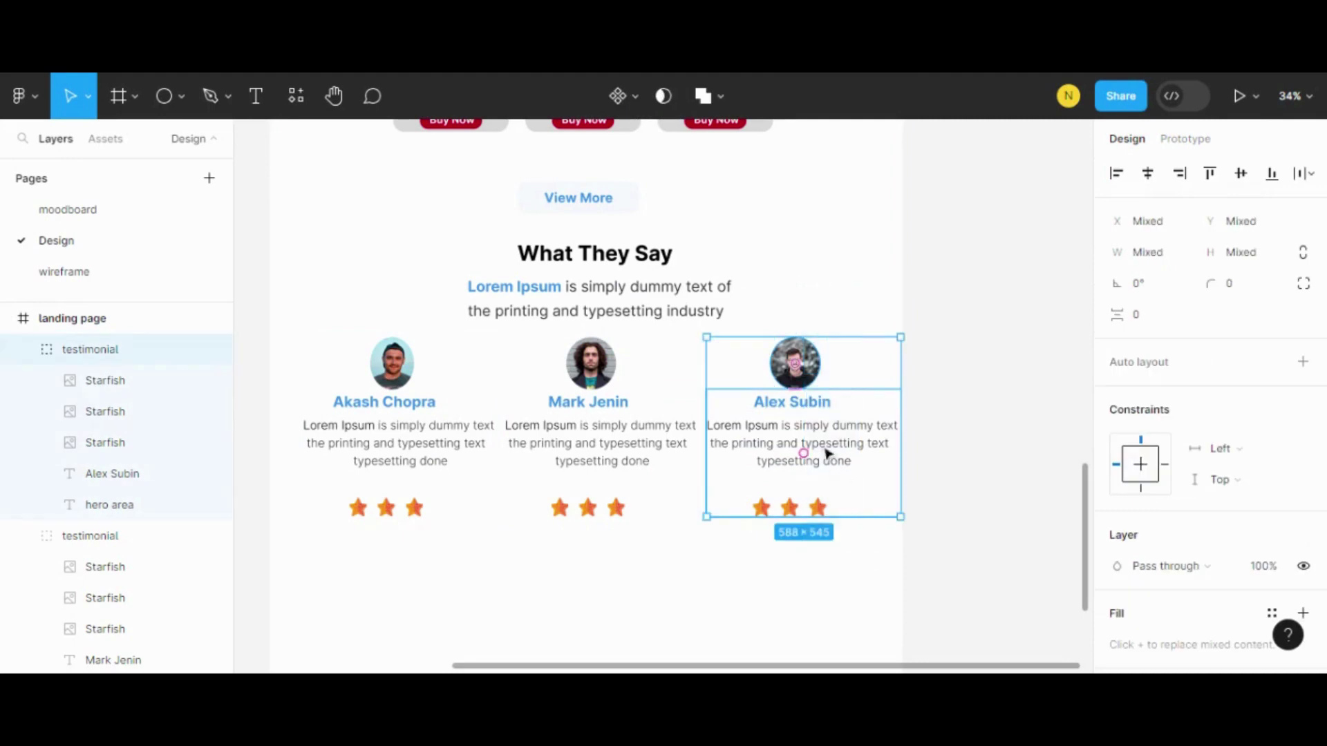
{"action": "mouse_move", "coordinate": [806, 450]}
{"action": "left_mouse_down"}
{"action": "mouse_move", "coordinate": [764, 601]}
{"action": "mouse_move", "coordinate": [532, 380]}
{"action": "left_mouse_up"}
{"action": "scroll", "coordinate": [749, 563], "scroll_direction": "down", "scroll_amount": 5}
{"action": "scroll", "coordinate": [658, 400], "scroll_direction": "up", "scroll_amount": 3}
{"action": "scroll", "coordinate": [658, 400], "scroll_direction": "up", "scroll_amount": 1}
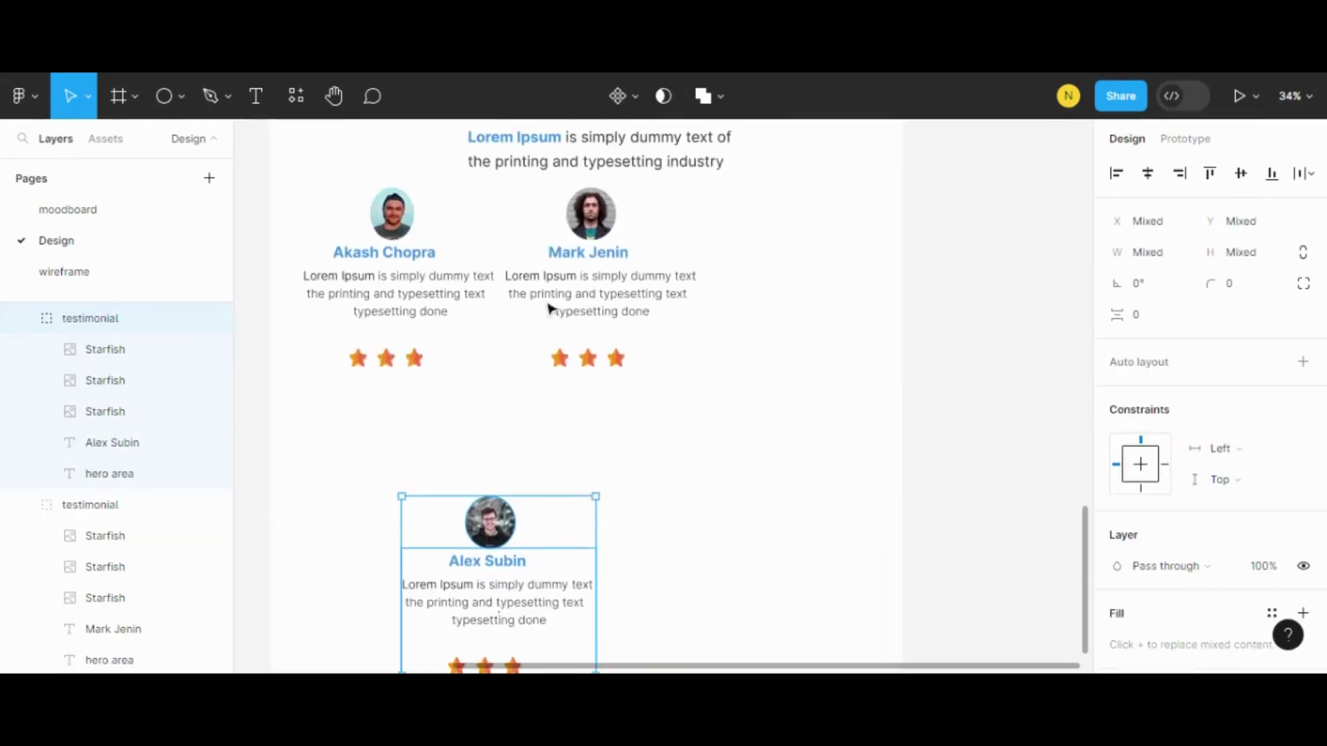
{"action": "mouse_move", "coordinate": [332, 173]}
{"action": "left_mouse_down"}
{"action": "mouse_move", "coordinate": [396, 273]}
{"action": "mouse_move", "coordinate": [776, 355]}
{"action": "left_mouse_up"}
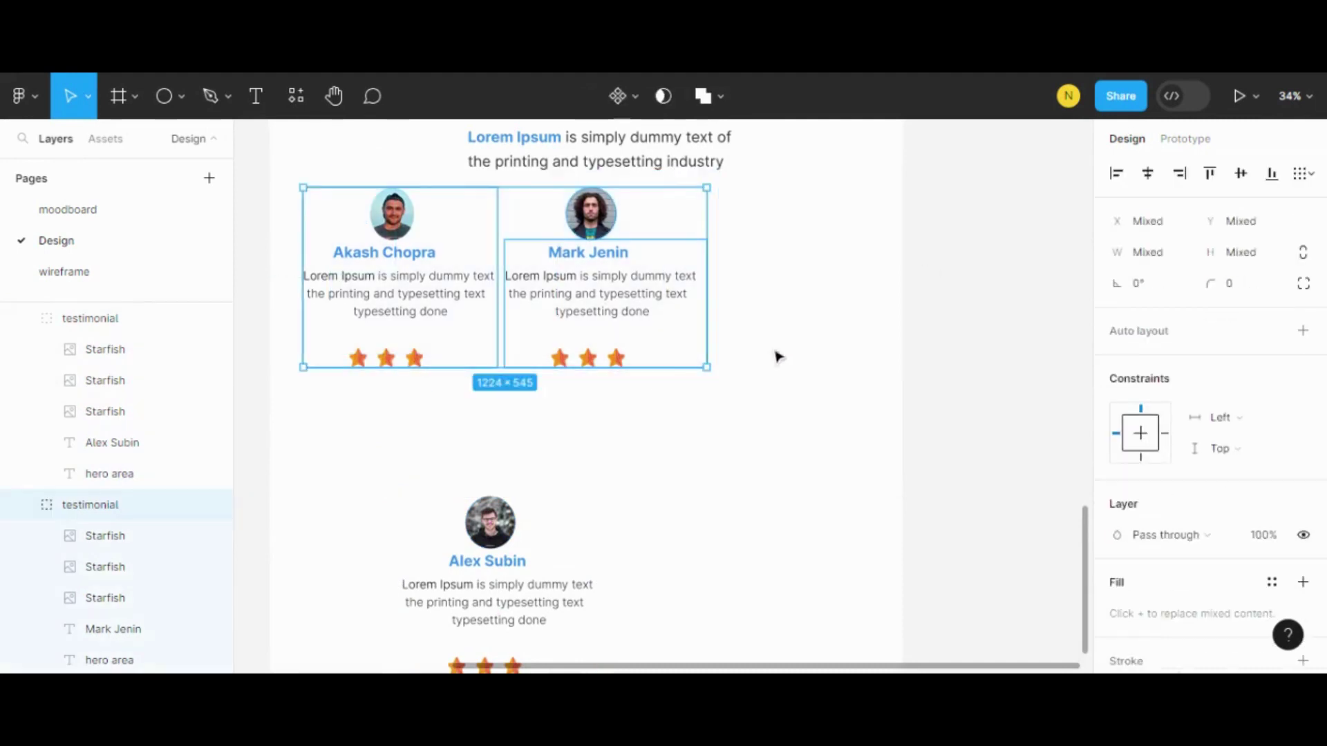
{"action": "left_click", "coordinate": [1306, 174]}
{"action": "left_click", "coordinate": [1203, 261]}
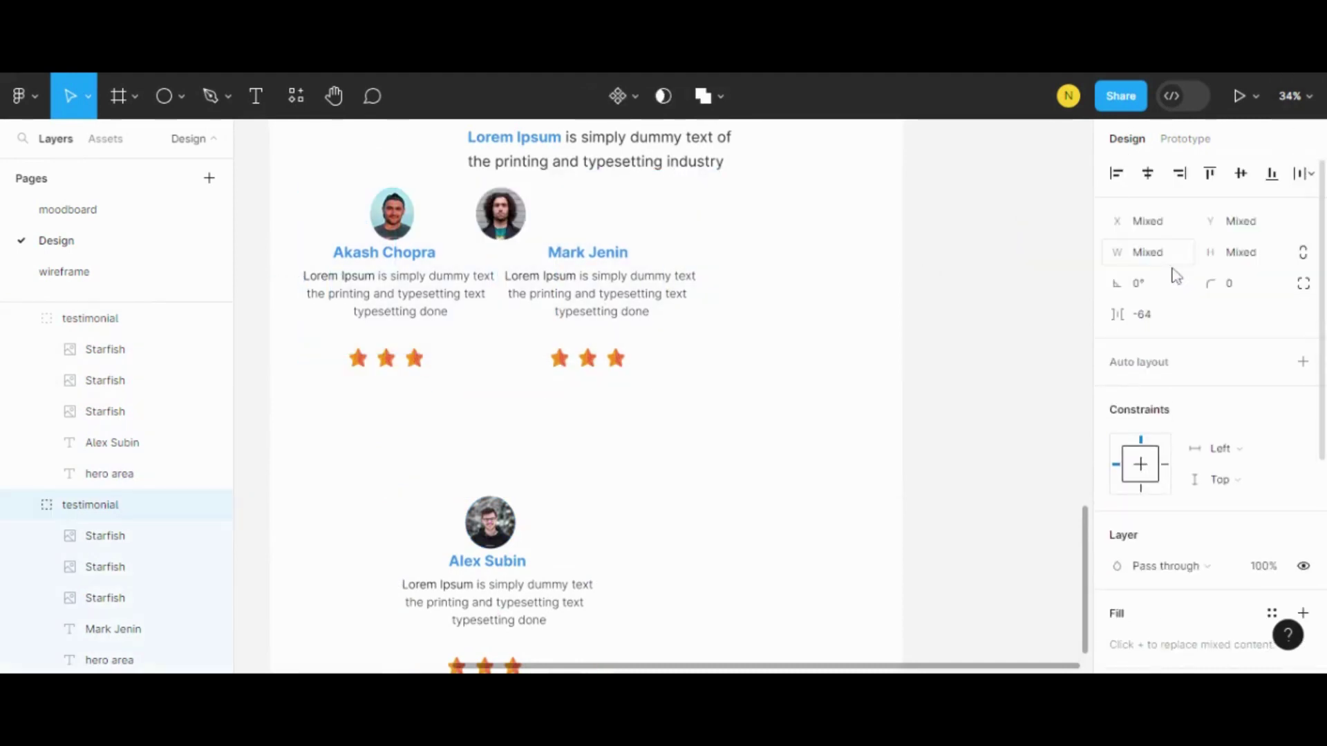
{"action": "left_click", "coordinate": [748, 362]}
{"action": "left_click_drag", "start_coordinate": [533, 189], "coordinate": [676, 361]}
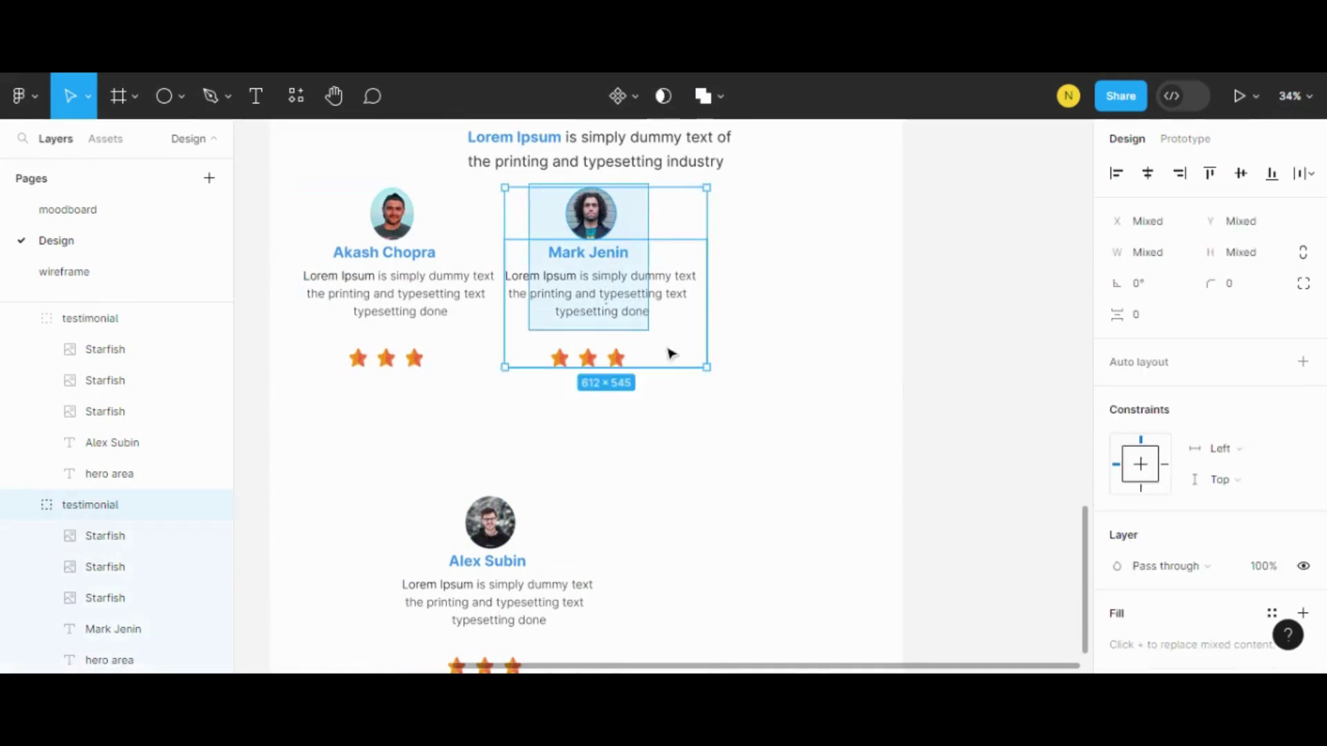
{"action": "mouse_move", "coordinate": [620, 284]}
{"action": "left_mouse_down"}
{"action": "mouse_move", "coordinate": [753, 297]}
{"action": "mouse_move", "coordinate": [744, 288]}
{"action": "left_mouse_up"}
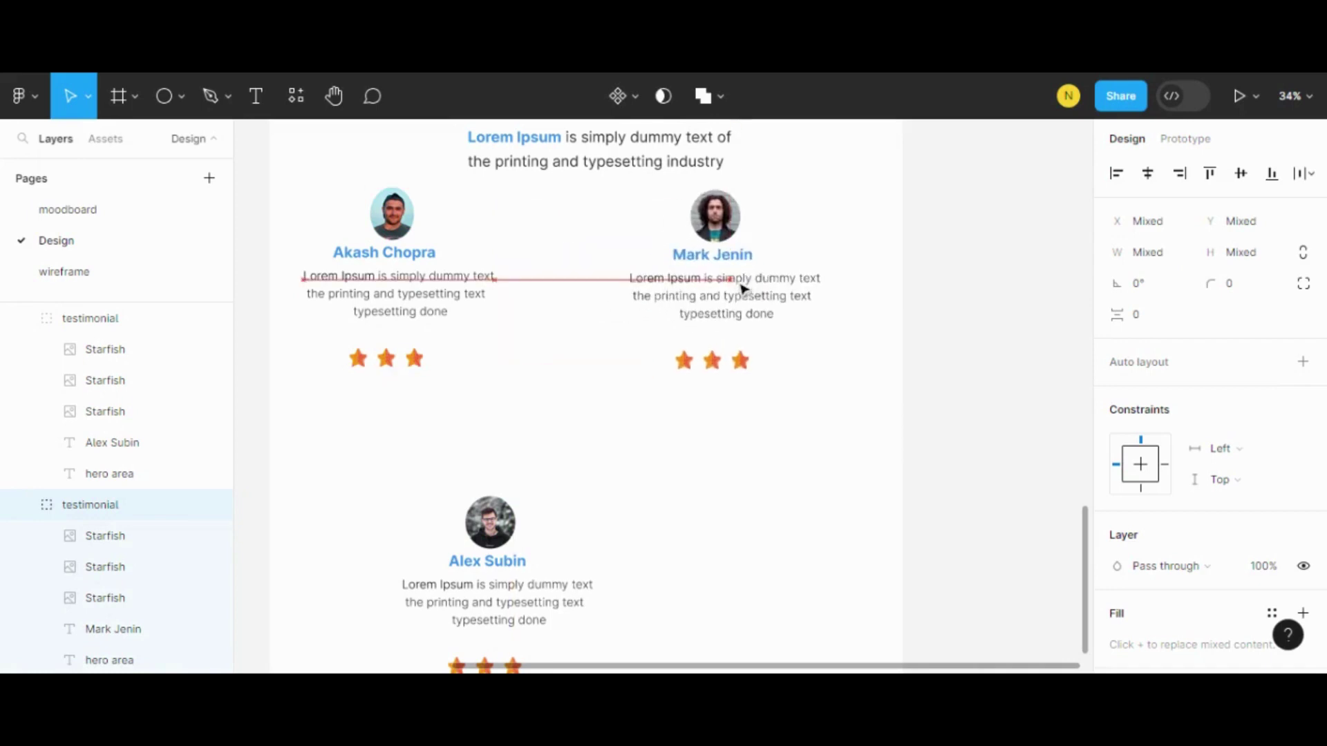
{"action": "left_click", "coordinate": [344, 188]}
{"action": "left_click_drag", "start_coordinate": [283, 169], "coordinate": [459, 349]}
{"action": "mouse_move", "coordinate": [401, 280]}
{"action": "left_mouse_down"}
{"action": "mouse_move", "coordinate": [516, 302]}
{"action": "mouse_move", "coordinate": [512, 291]}
{"action": "left_mouse_up"}
{"action": "left_click", "coordinate": [864, 388]}
Move both top testimonial cards down together, keeping them level
{"action": "scroll", "coordinate": [864, 387], "scroll_direction": "up", "scroll_amount": 2}
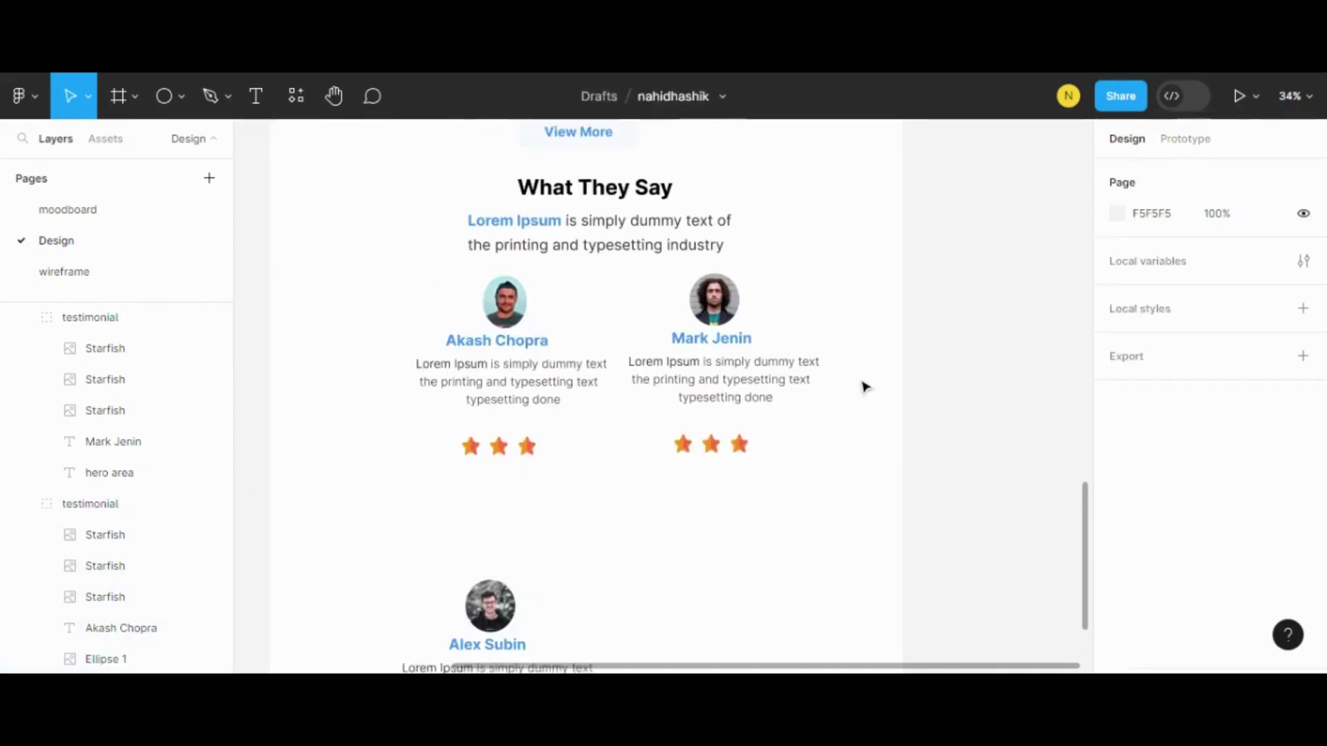
{"action": "left_click_drag", "start_coordinate": [318, 282], "coordinate": [817, 465]}
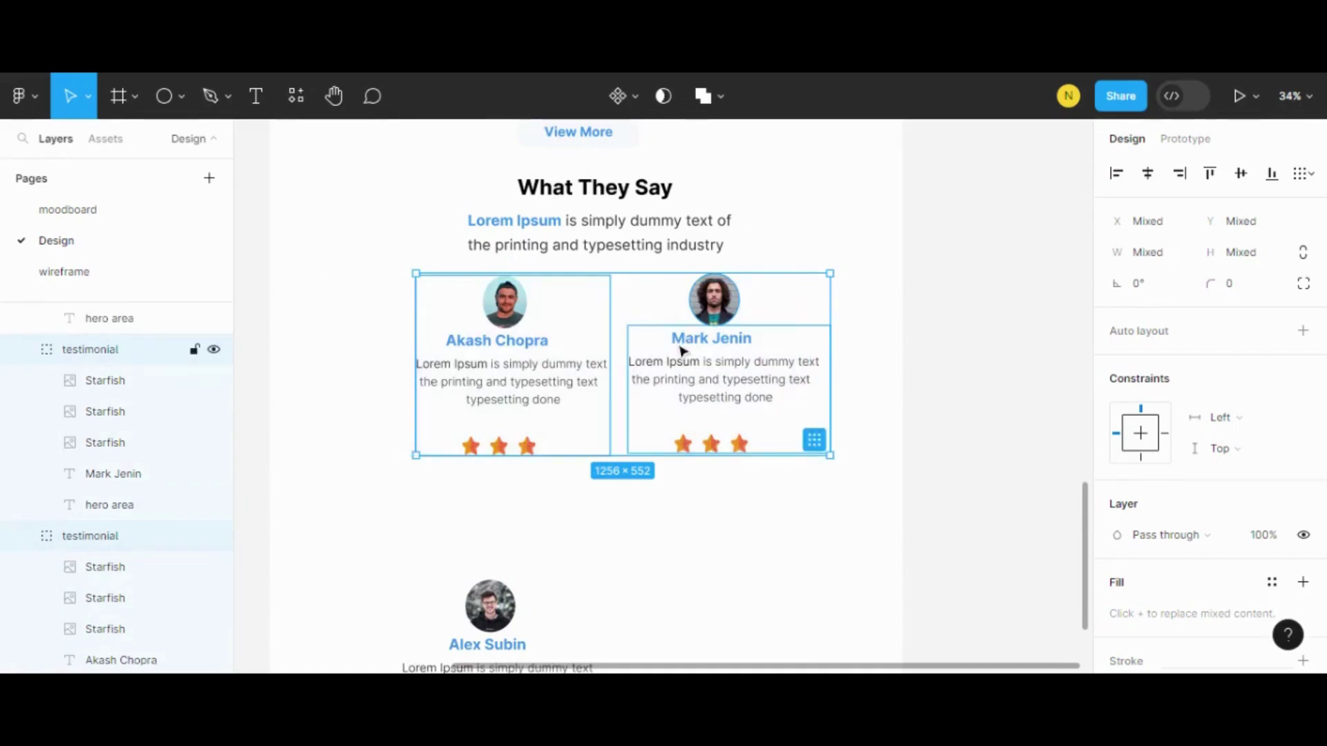
{"action": "left_click_drag", "start_coordinate": [682, 351], "coordinate": [676, 425]}
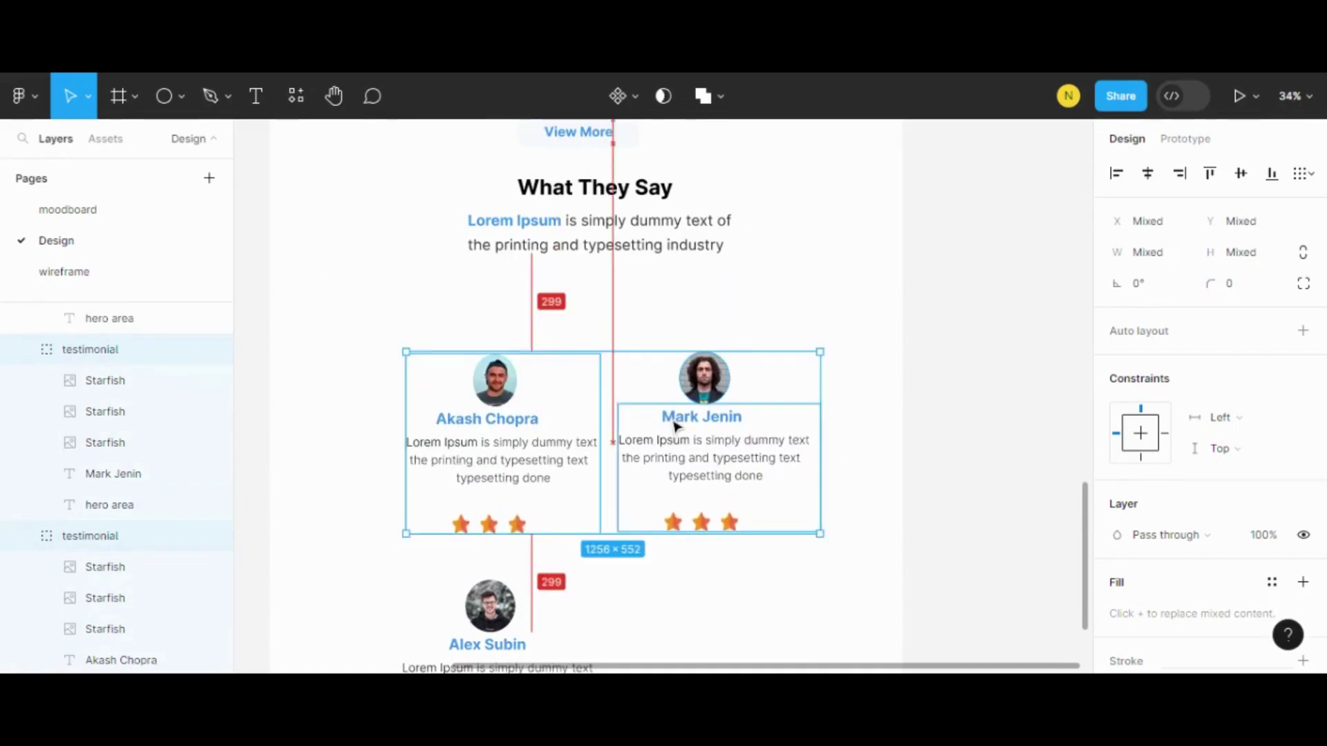
{"action": "left_click", "coordinate": [782, 252]}
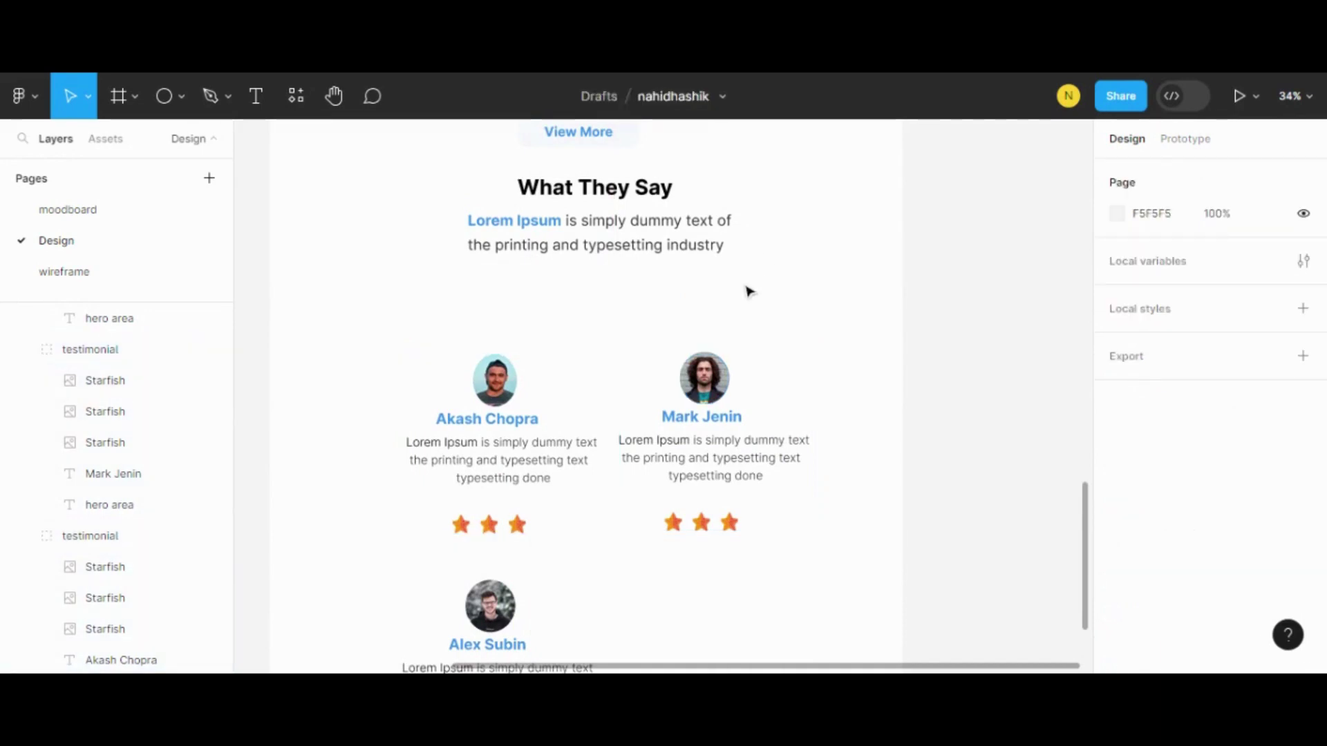
{"action": "scroll", "coordinate": [749, 291], "scroll_direction": "down", "scroll_amount": 2}
{"action": "scroll", "coordinate": [748, 291], "scroll_direction": "down", "scroll_amount": 1}
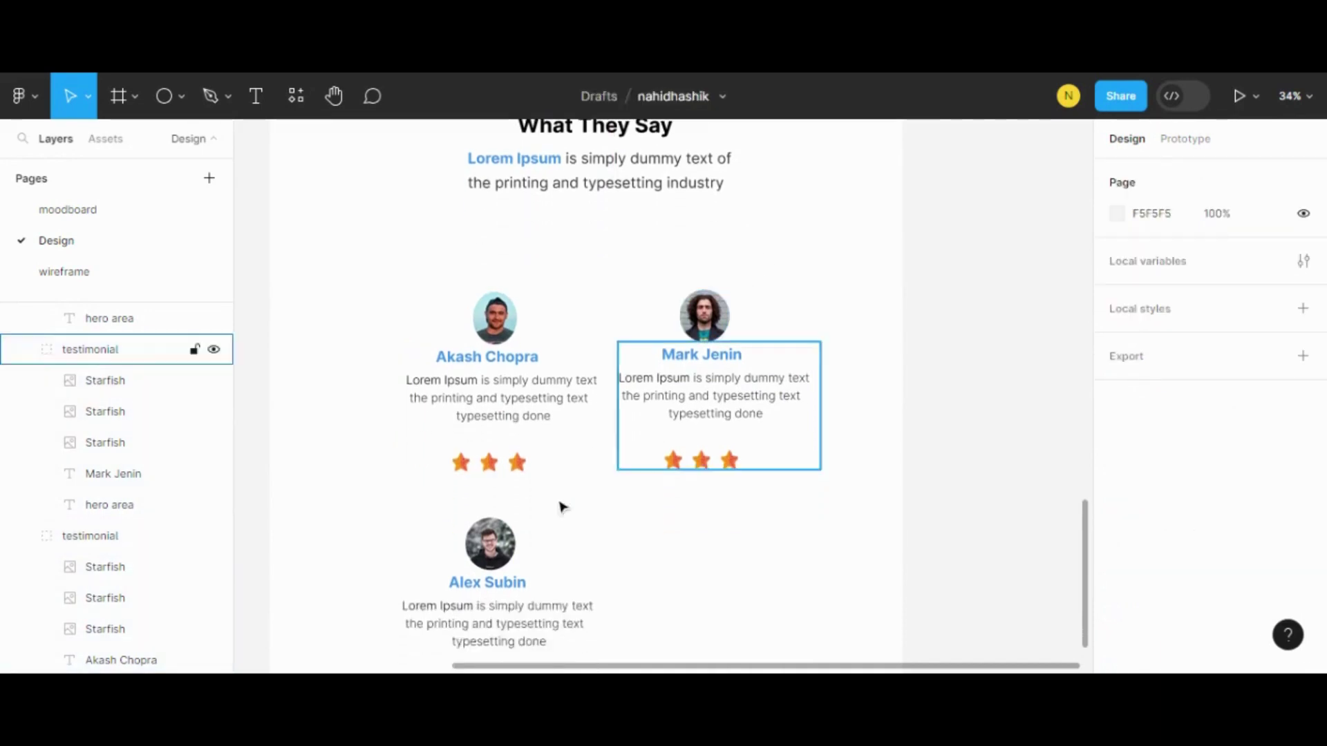
{"action": "left_click_drag", "start_coordinate": [400, 513], "coordinate": [600, 646]}
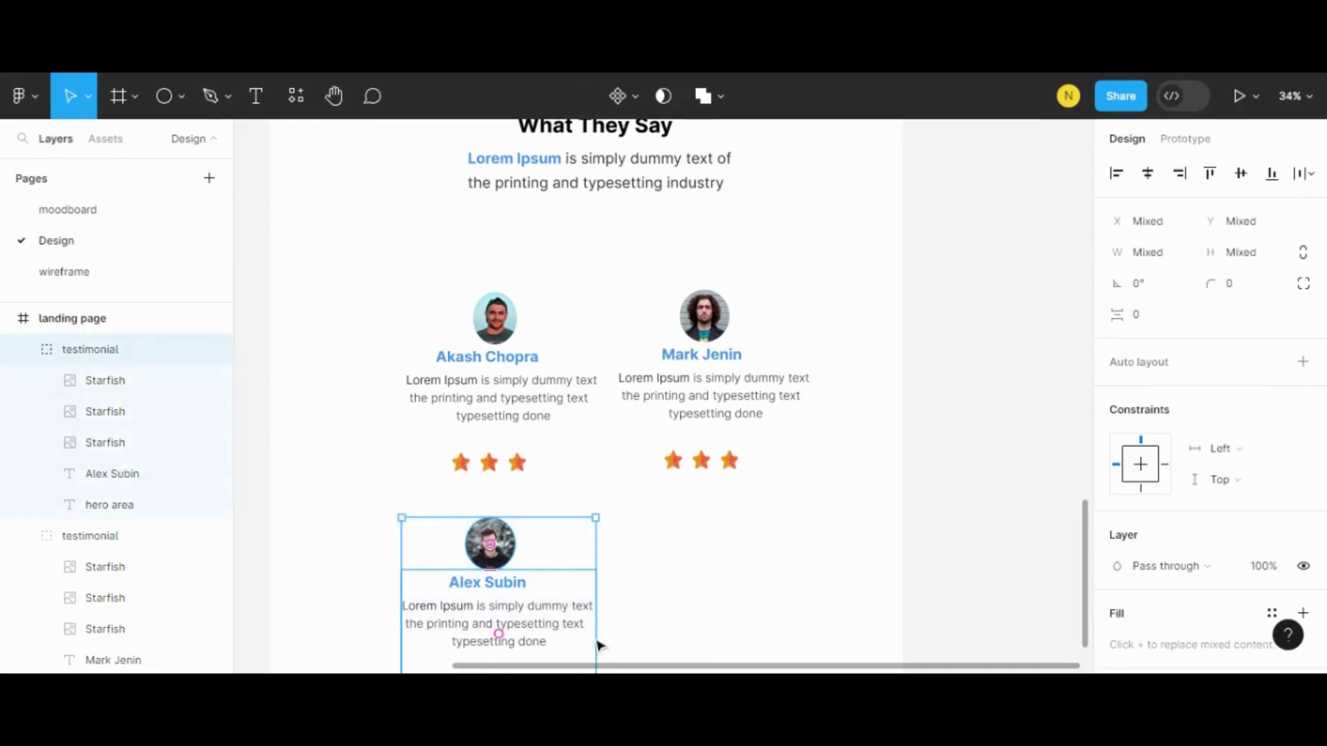
{"action": "key", "text": "Delete"}
{"action": "scroll", "coordinate": [907, 546], "scroll_direction": "down", "scroll_amount": 3}
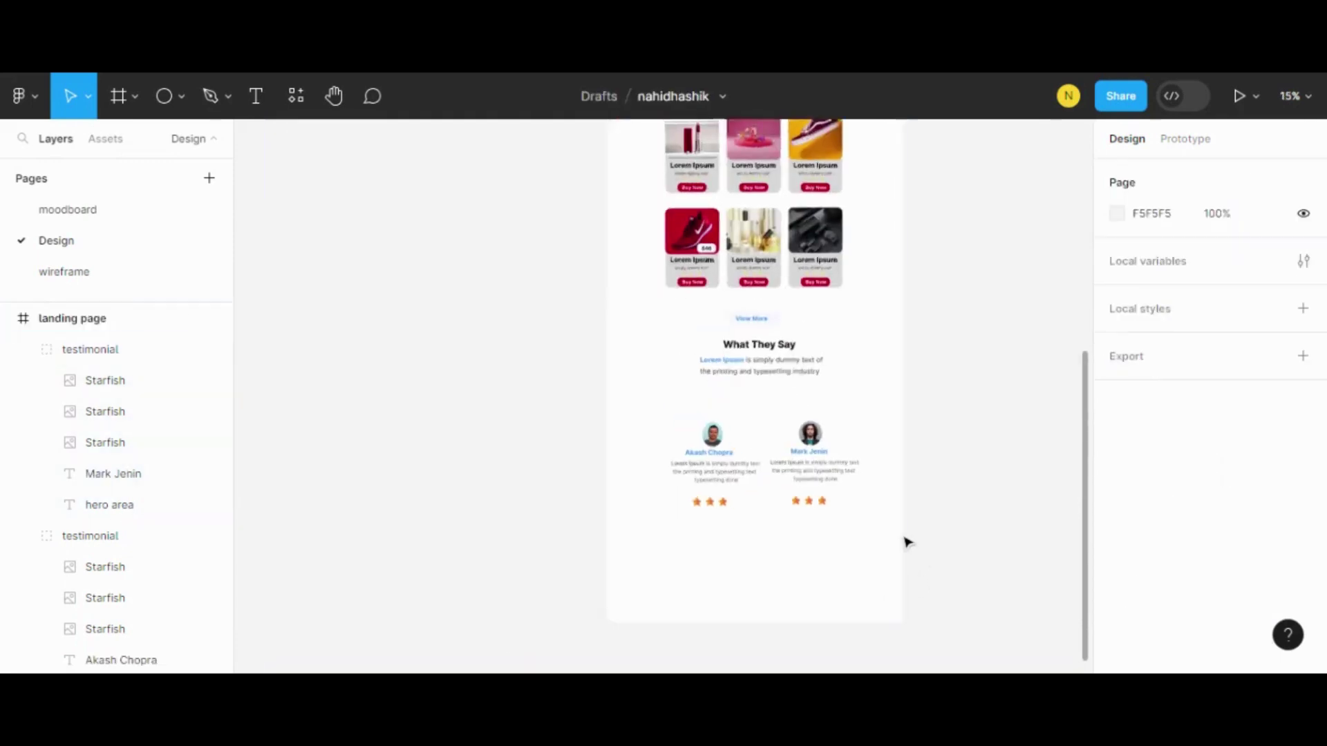
{"action": "scroll", "coordinate": [908, 545], "scroll_direction": "up", "scroll_amount": 3}
{"action": "scroll", "coordinate": [907, 543], "scroll_direction": "up", "scroll_amount": 2}
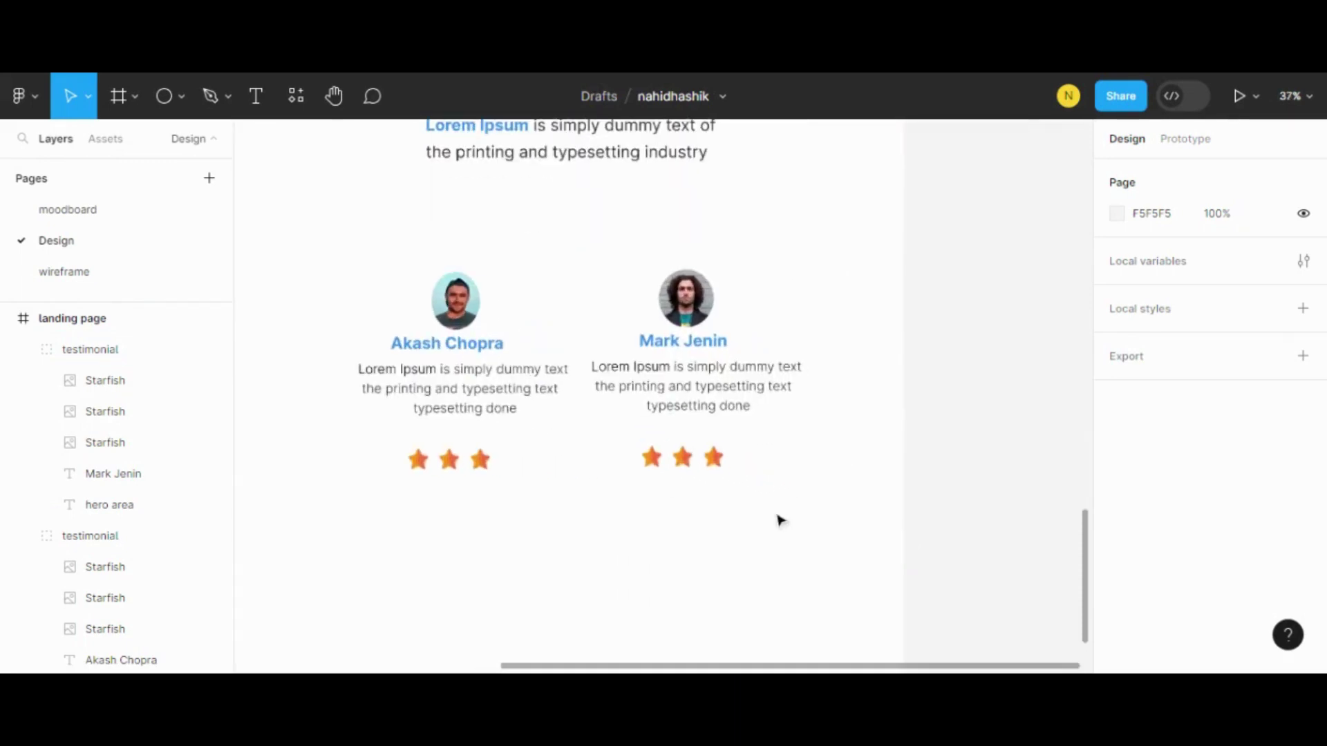
{"action": "left_click_drag", "start_coordinate": [356, 469], "coordinate": [536, 449]}
{"action": "left_click", "coordinate": [515, 508]}
{"action": "left_click", "coordinate": [418, 459]}
{"action": "double_click", "coordinate": [421, 459]}
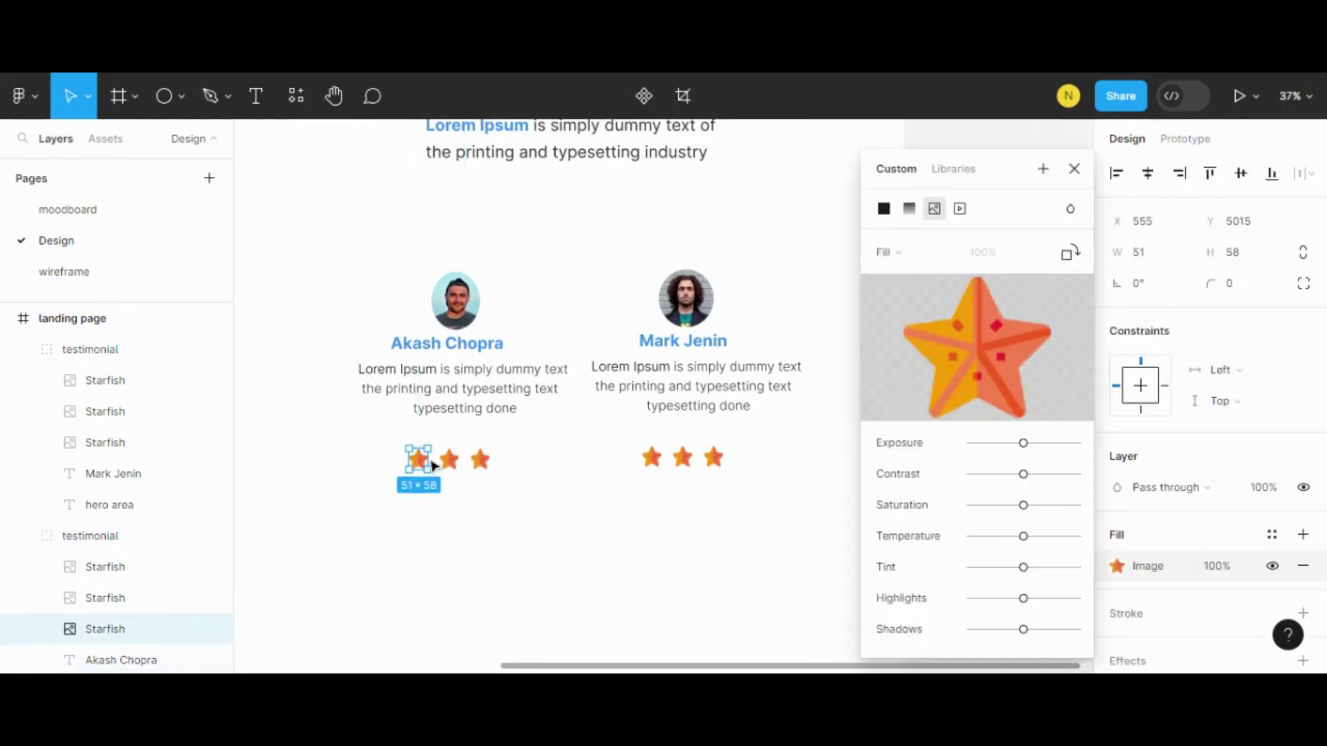
{"action": "left_click", "coordinate": [532, 467]}
{"action": "left_click", "coordinate": [482, 468]}
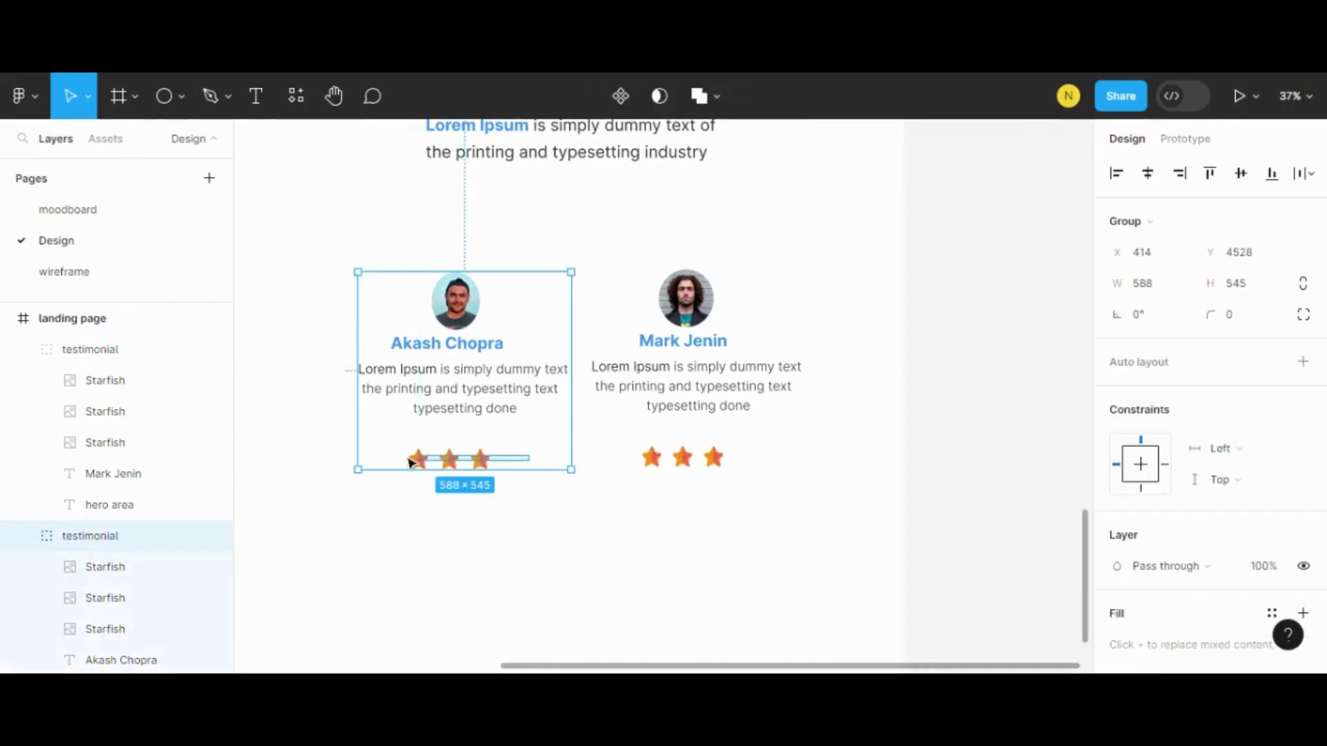
{"action": "left_click_drag", "start_coordinate": [449, 454], "coordinate": [449, 454]}
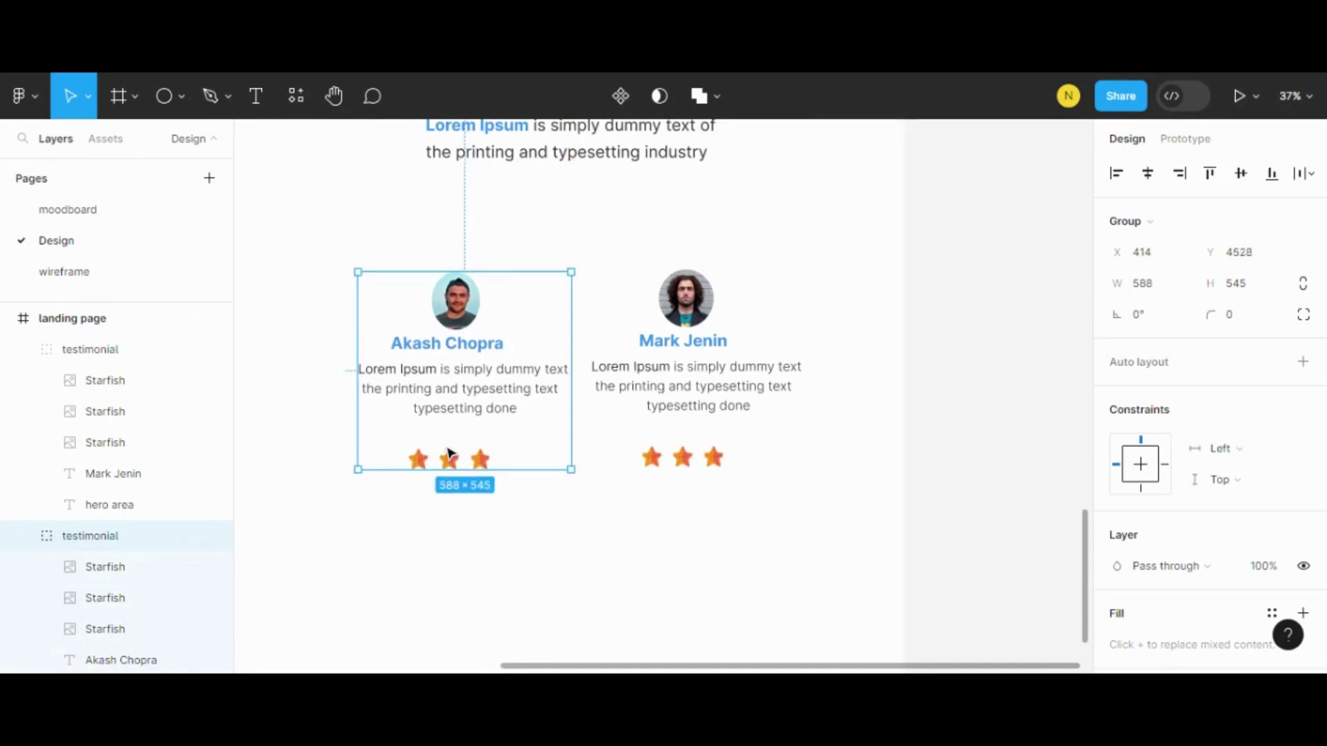
{"action": "left_click", "coordinate": [847, 522]}
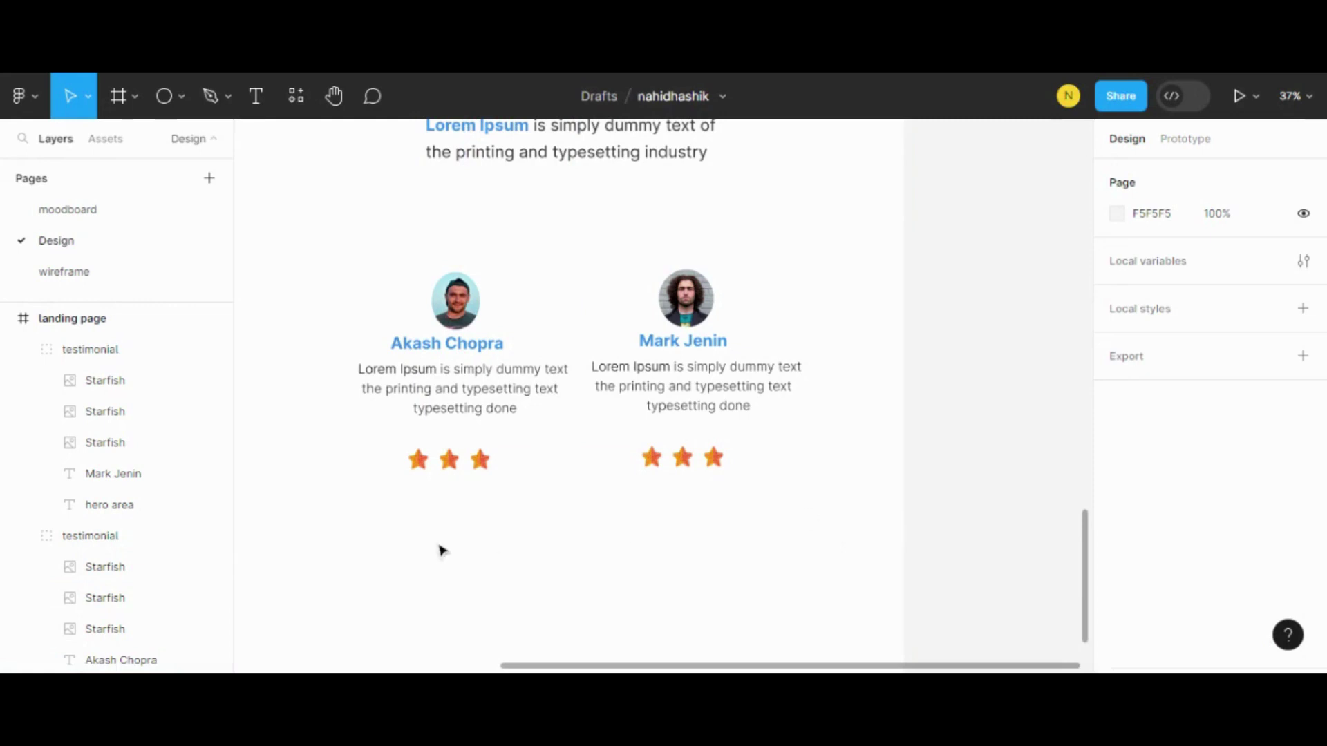
{"action": "scroll", "coordinate": [518, 528], "scroll_direction": "down", "scroll_amount": 1}
{"action": "scroll", "coordinate": [518, 528], "scroll_direction": "down", "scroll_amount": 1}
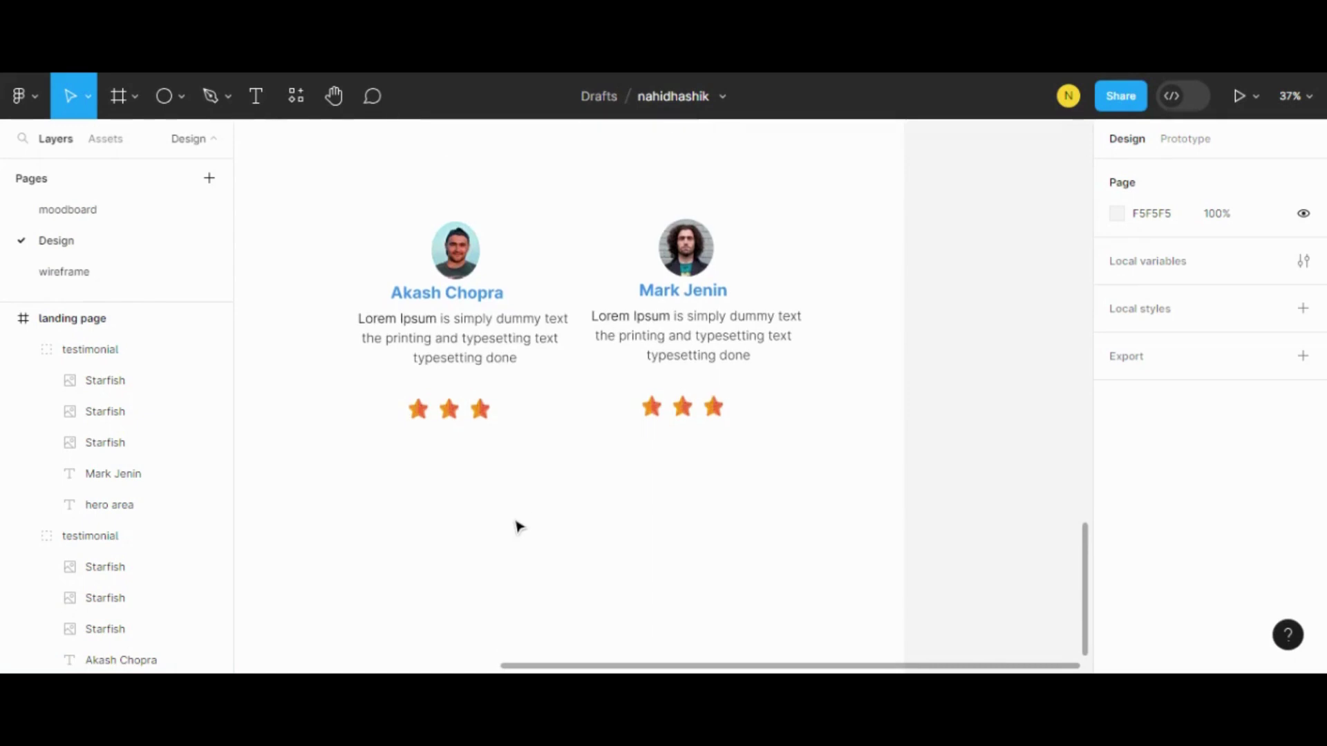
{"action": "scroll", "coordinate": [519, 528], "scroll_direction": "up", "scroll_amount": 6}
{"action": "scroll", "coordinate": [519, 527], "scroll_direction": "down", "scroll_amount": 1}
{"action": "scroll", "coordinate": [519, 528], "scroll_direction": "down", "scroll_amount": 4}
{"action": "scroll", "coordinate": [519, 527], "scroll_direction": "down", "scroll_amount": 1}
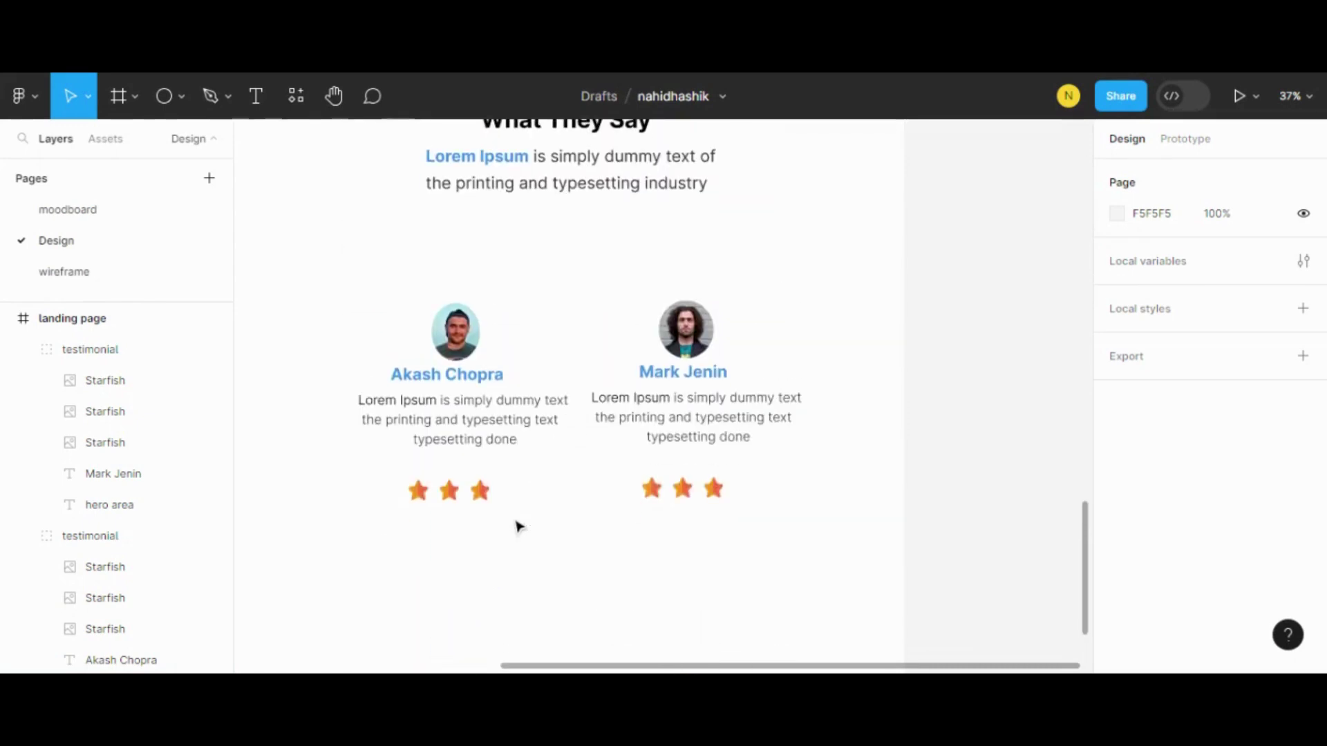
{"action": "scroll", "coordinate": [518, 527], "scroll_direction": "down", "scroll_amount": 5}
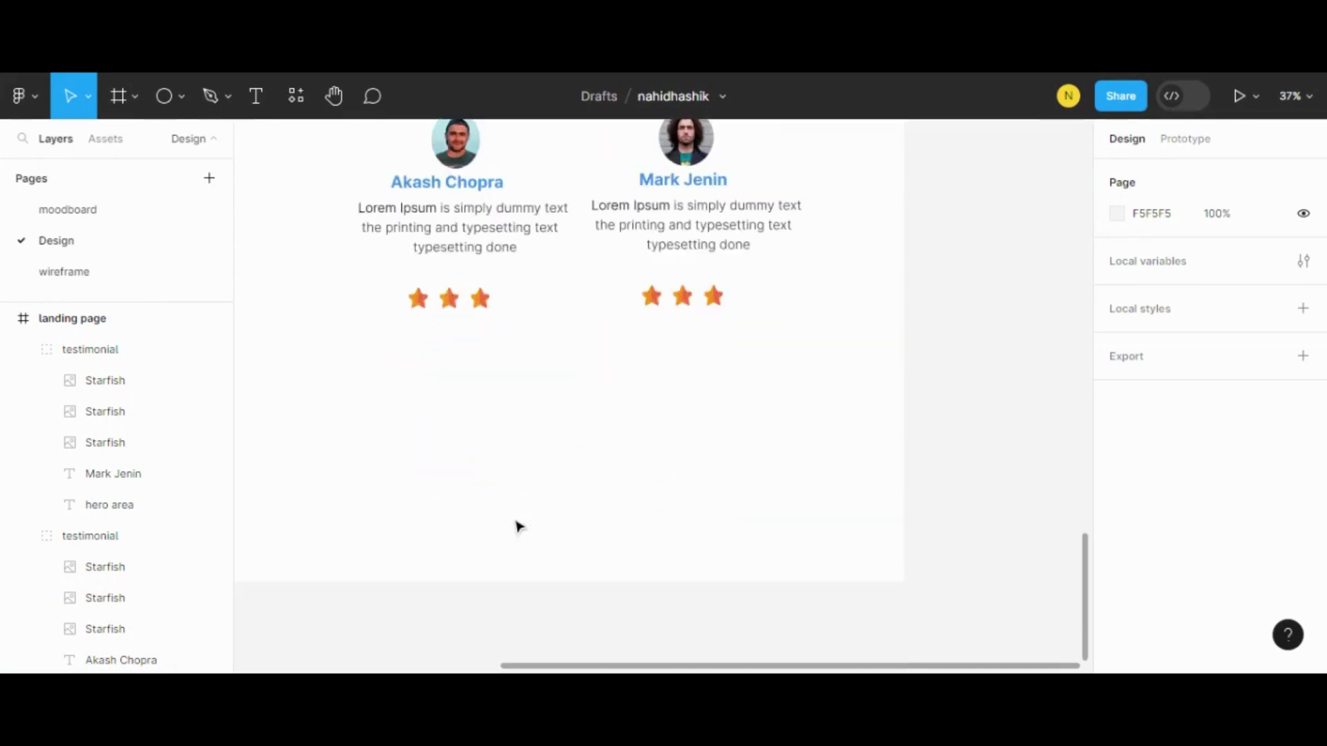
Draw a small ellipse dot below the testimonials and Alt-drag two copies beside it
{"action": "left_click", "coordinate": [177, 96]}
{"action": "left_click", "coordinate": [132, 213]}
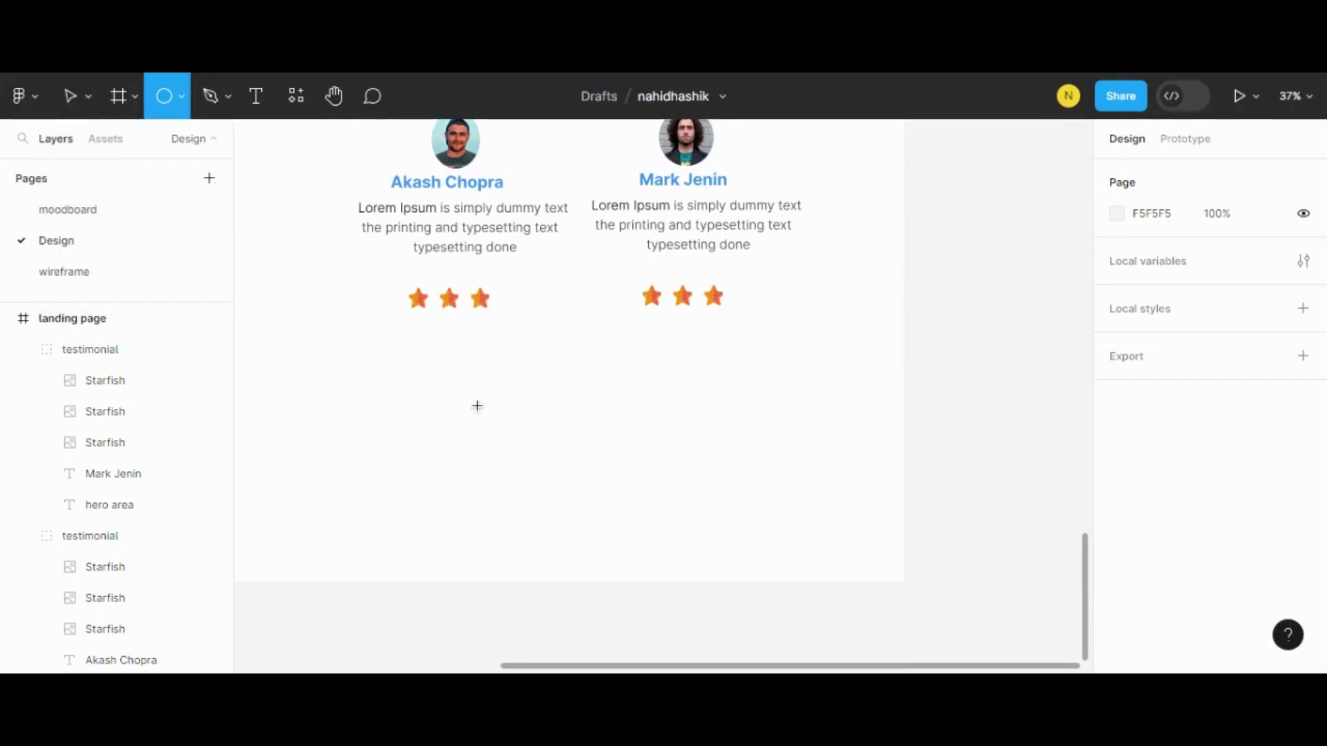
{"action": "left_click_drag", "start_coordinate": [460, 382], "coordinate": [463, 389]}
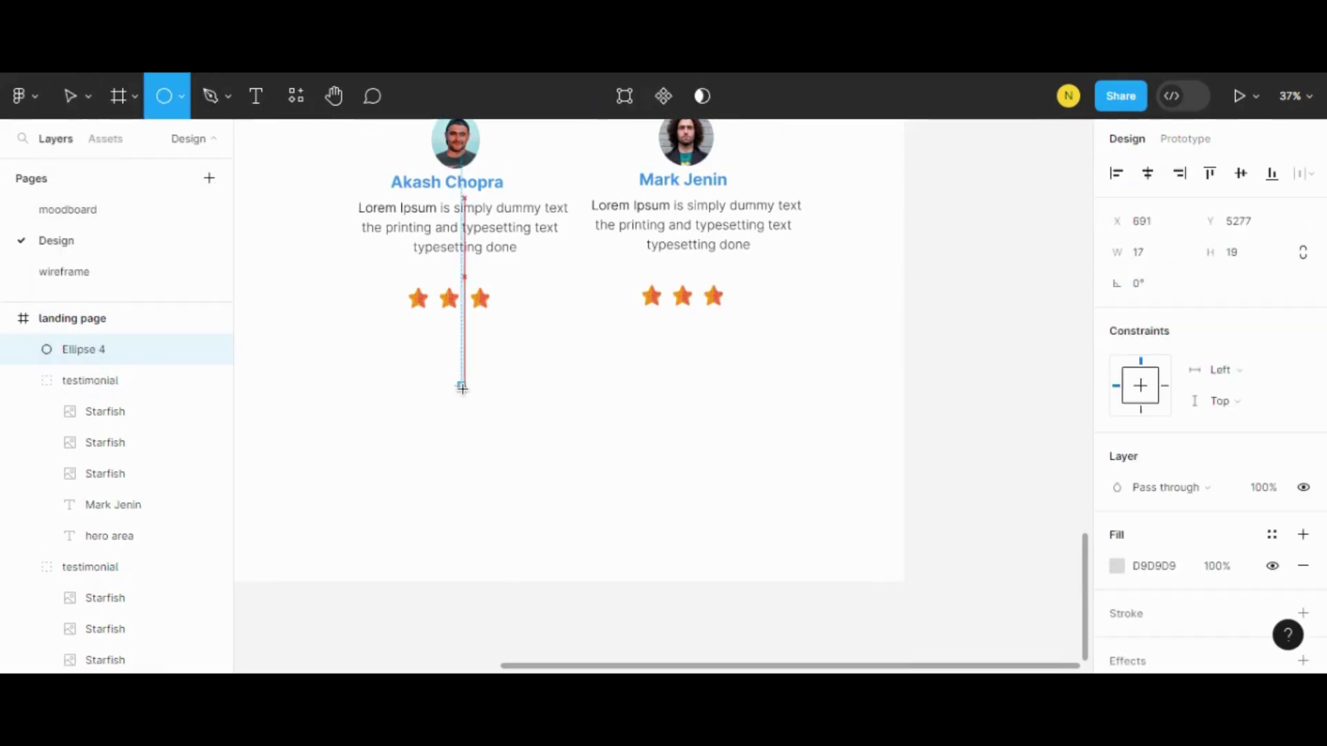
{"action": "left_click", "coordinate": [503, 406]}
{"action": "left_click", "coordinate": [463, 388]}
{"action": "left_click_drag", "start_coordinate": [462, 387], "coordinate": [497, 389]}
{"action": "left_click", "coordinate": [529, 394]}
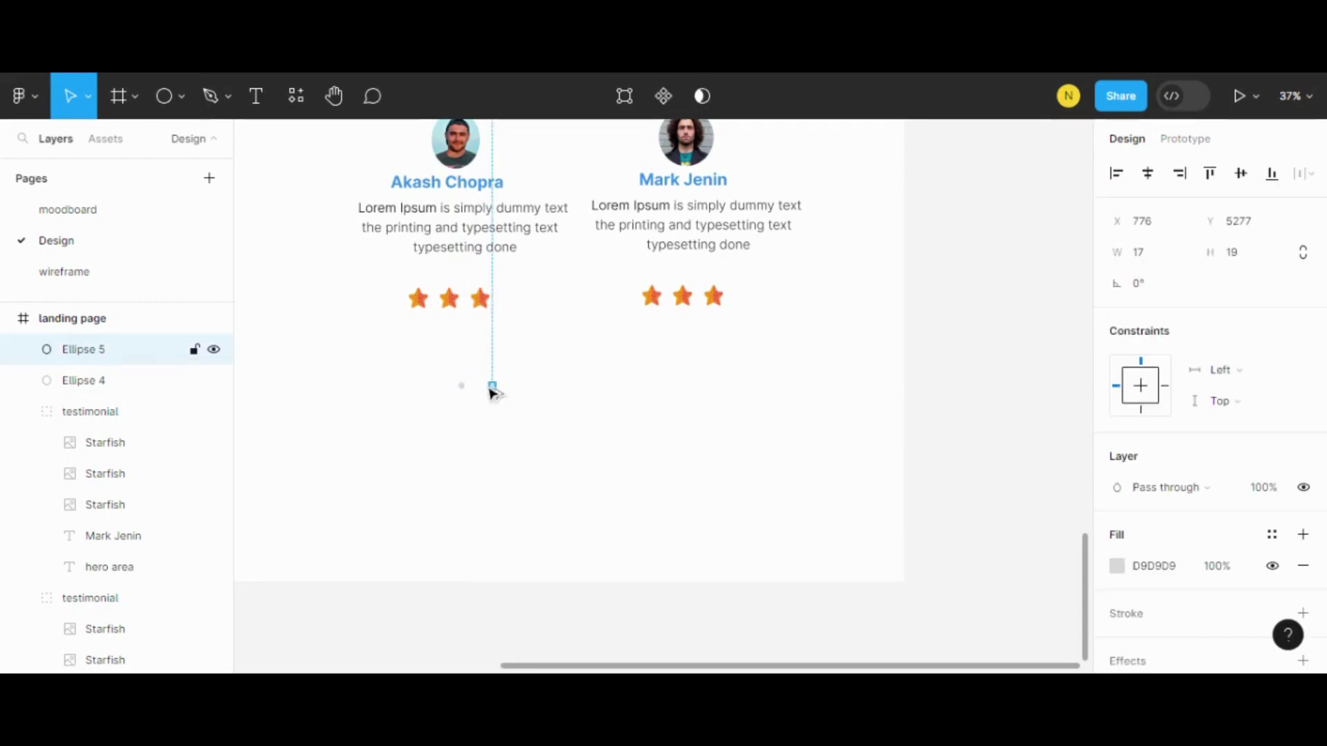
{"action": "mouse_move", "coordinate": [494, 392]}
{"action": "left_mouse_down"}
{"action": "mouse_move", "coordinate": [483, 395]}
{"action": "mouse_move", "coordinate": [553, 408]}
{"action": "mouse_move", "coordinate": [548, 344]}
{"action": "mouse_move", "coordinate": [555, 372]}
{"action": "left_mouse_up"}
{"action": "left_click", "coordinate": [519, 394]}
Check the dot's grey fill, then set all three dots' width to 20
{"action": "left_click", "coordinate": [937, 437]}
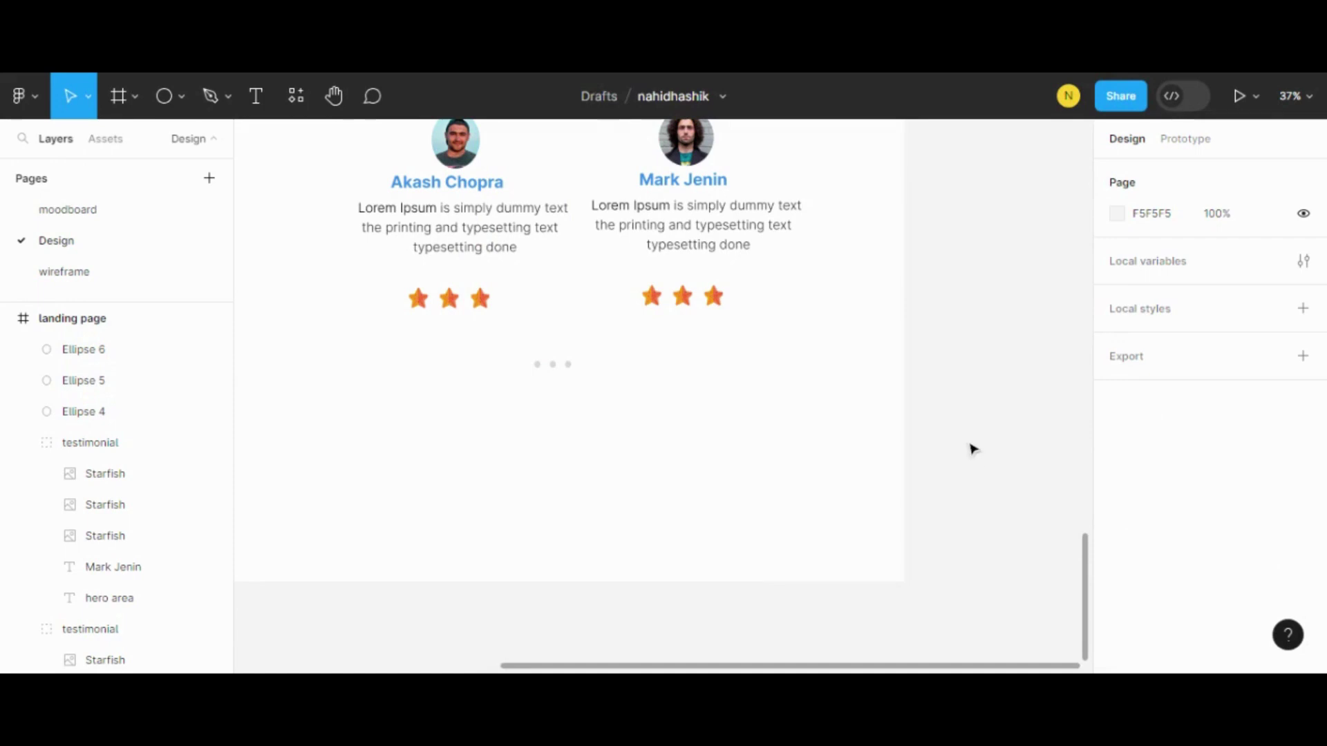
{"action": "scroll", "coordinate": [971, 449], "scroll_direction": "up", "scroll_amount": 3}
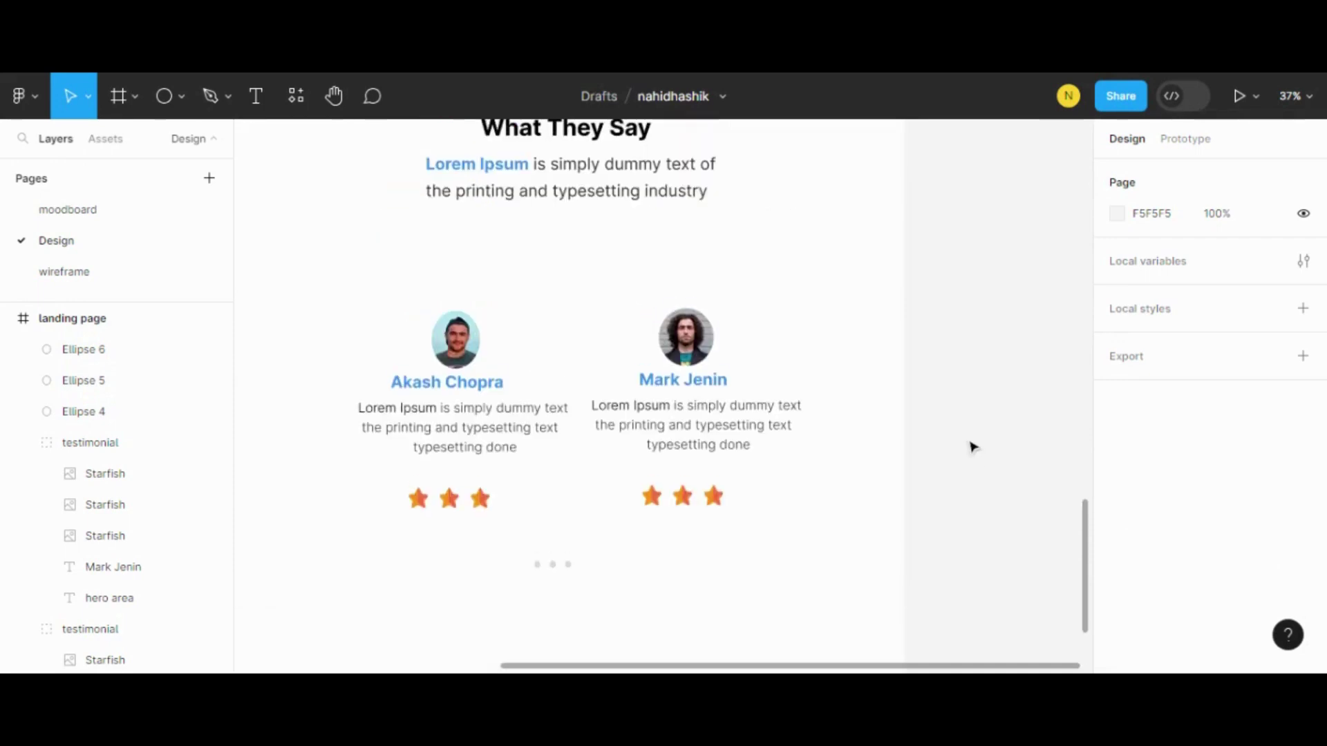
{"action": "scroll", "coordinate": [971, 448], "scroll_direction": "down", "scroll_amount": 3}
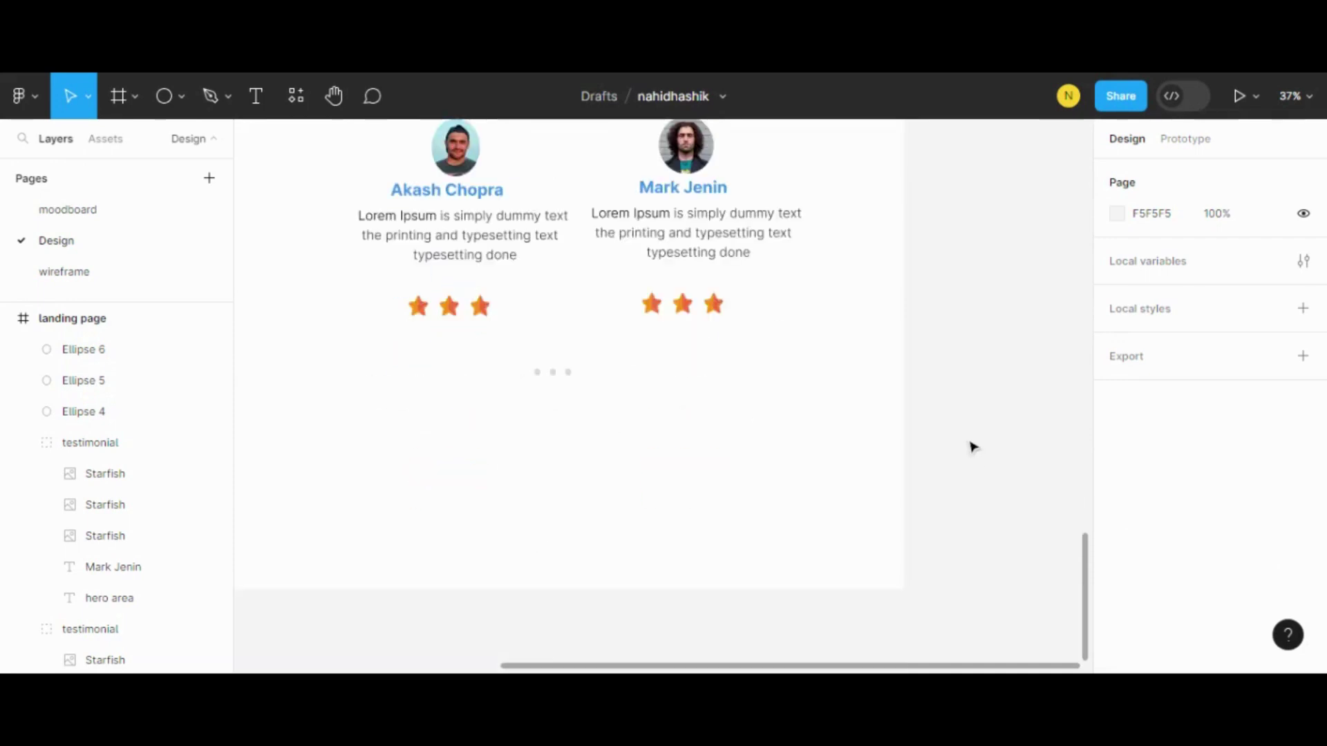
{"action": "left_click", "coordinate": [539, 374]}
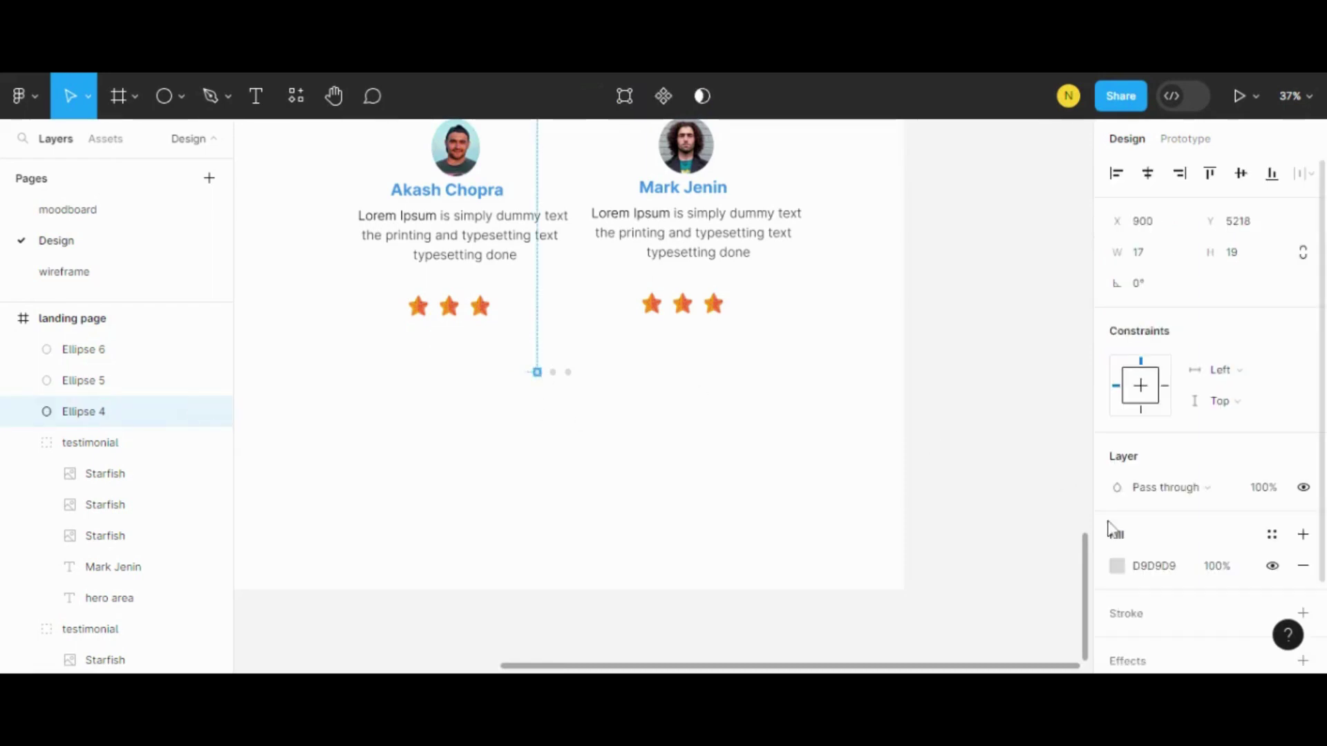
{"action": "left_click", "coordinate": [1118, 567]}
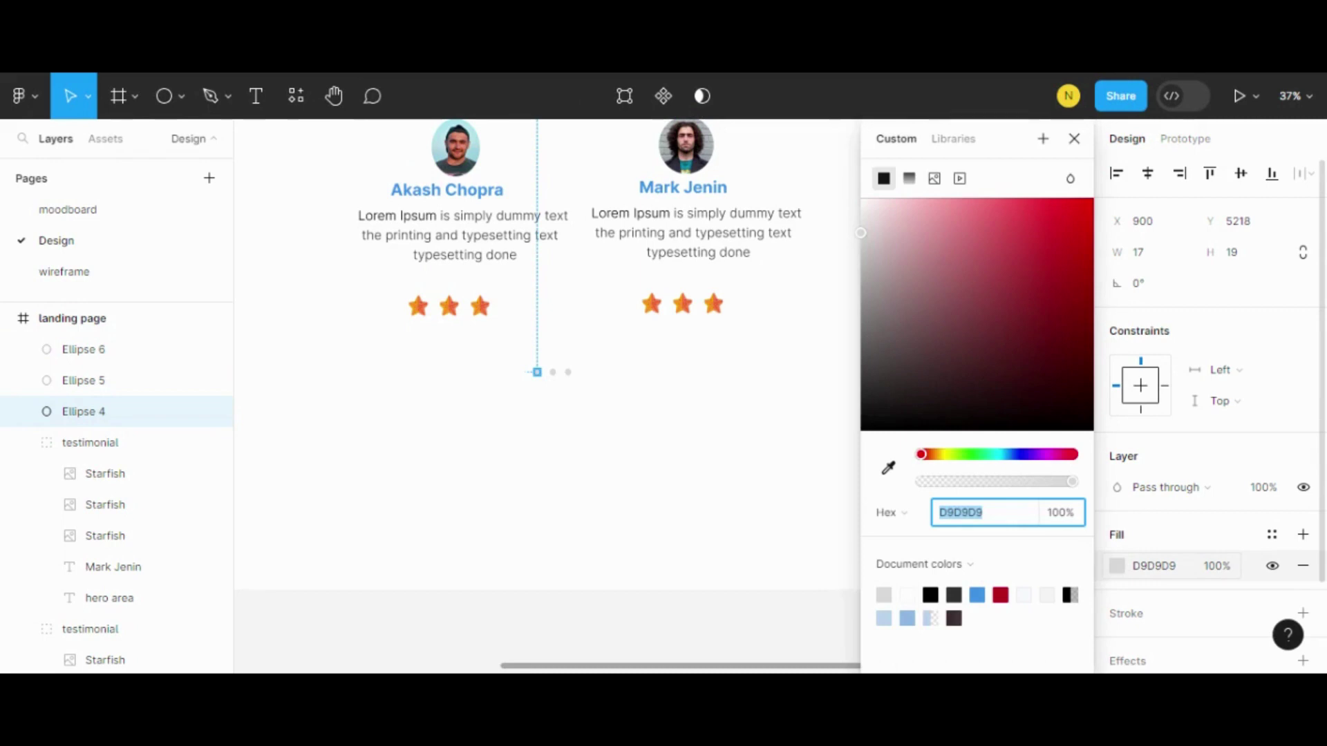
{"action": "left_click", "coordinate": [616, 528]}
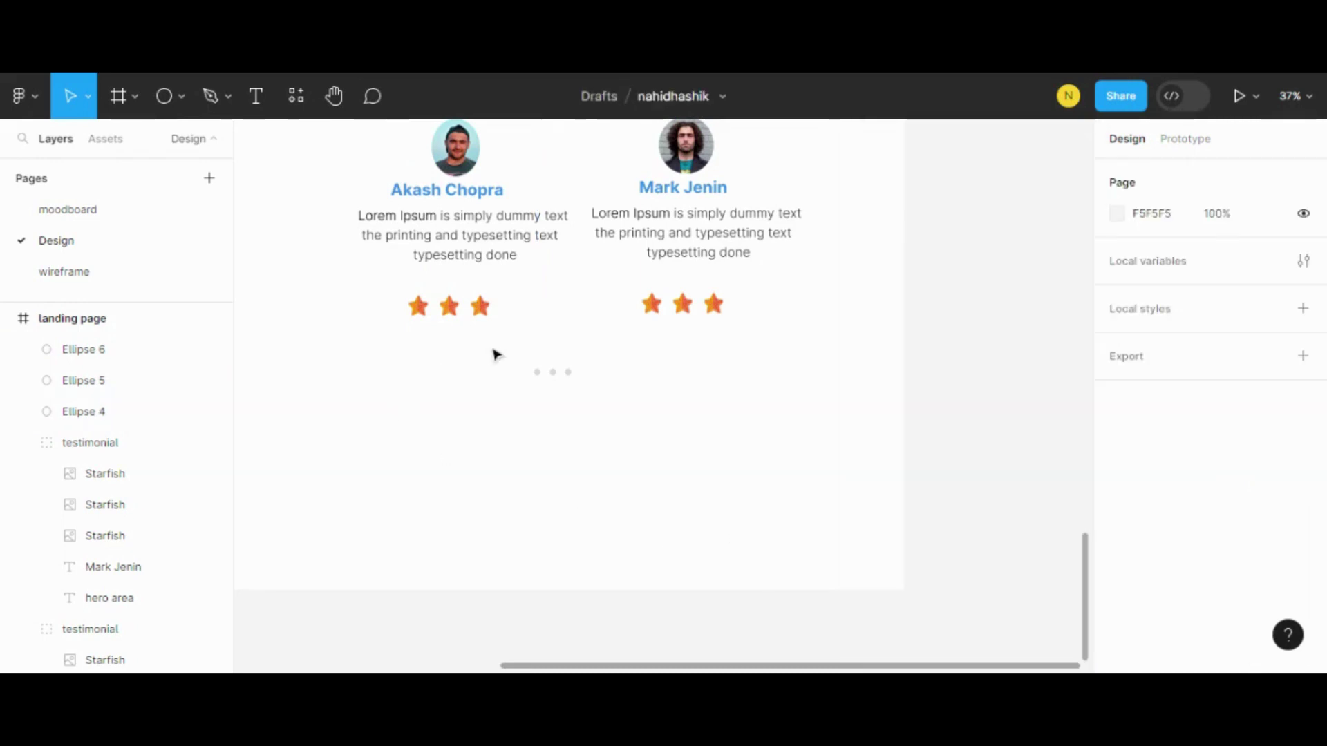
{"action": "left_click_drag", "start_coordinate": [492, 349], "coordinate": [681, 415]}
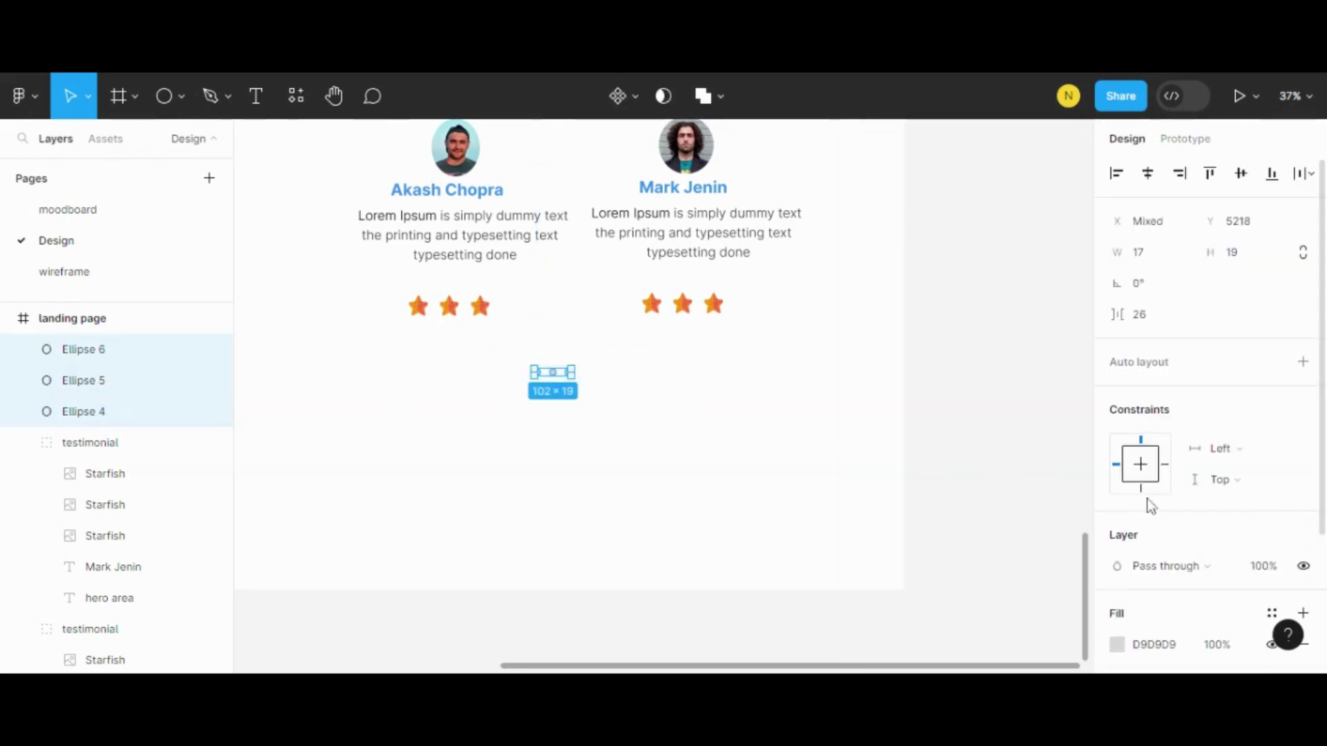
{"action": "left_click", "coordinate": [1161, 252]}
{"action": "type", "text": "20"}
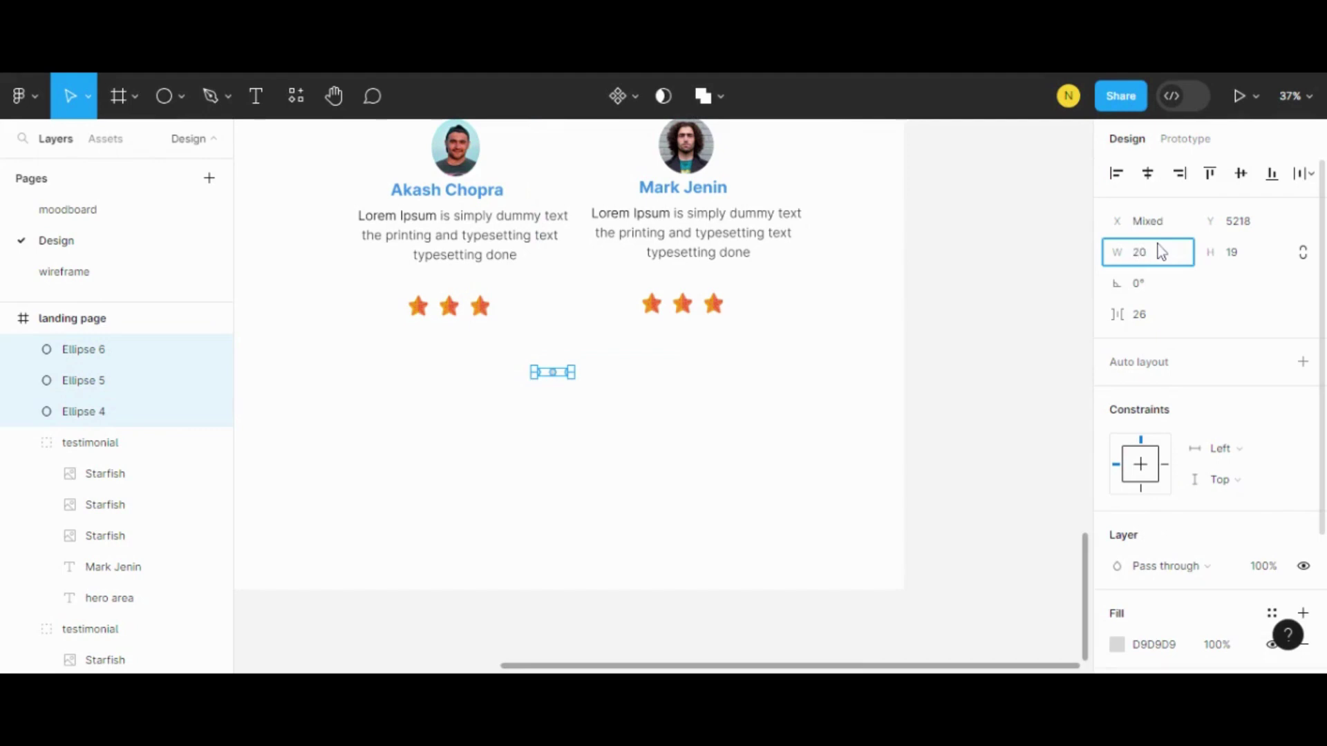
{"action": "key", "text": "Return"}
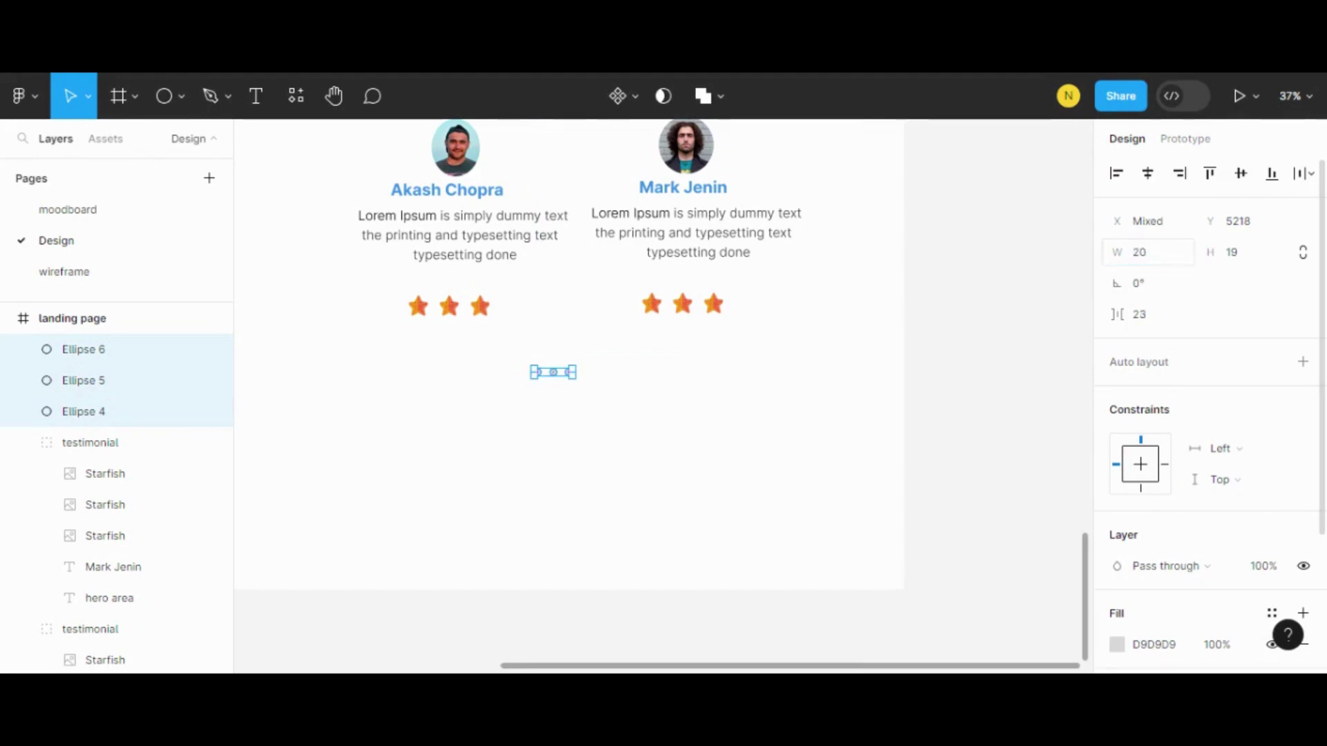
{"action": "left_click", "coordinate": [872, 417]}
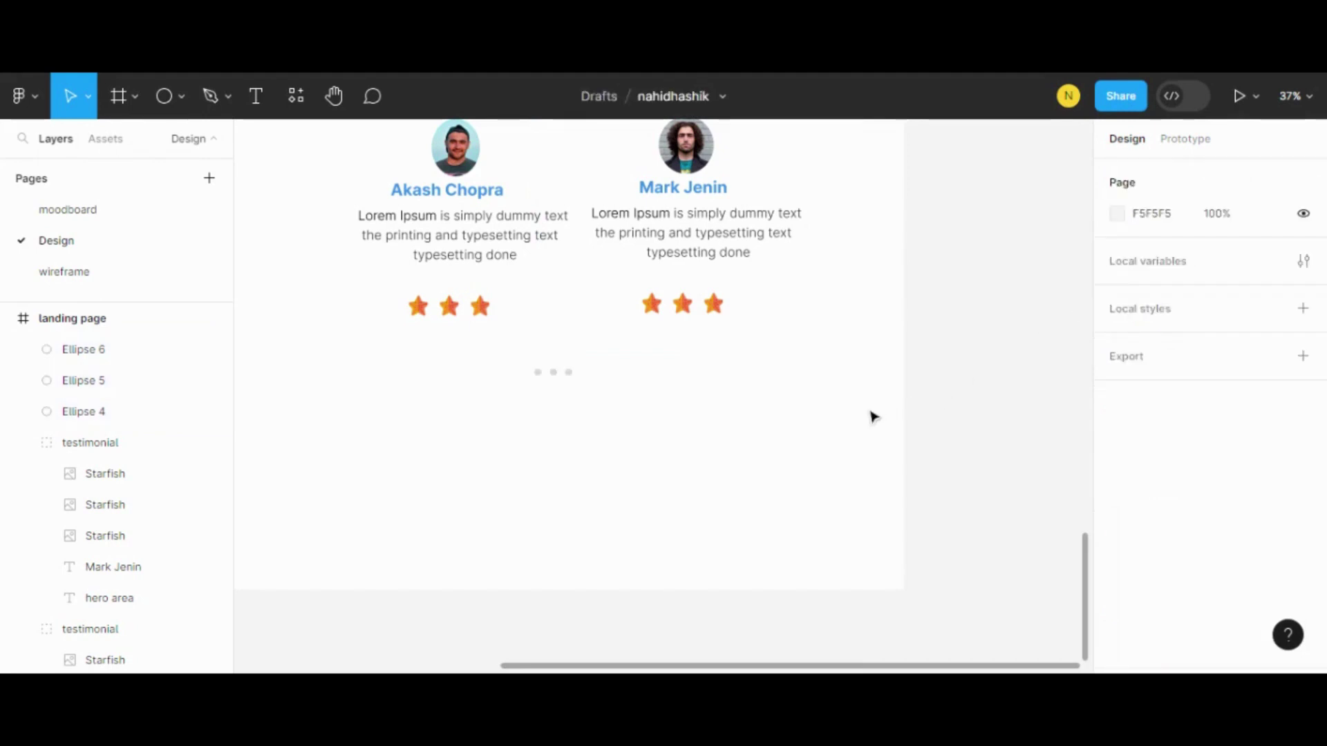
{"action": "scroll", "coordinate": [873, 417], "scroll_direction": "up", "scroll_amount": 2}
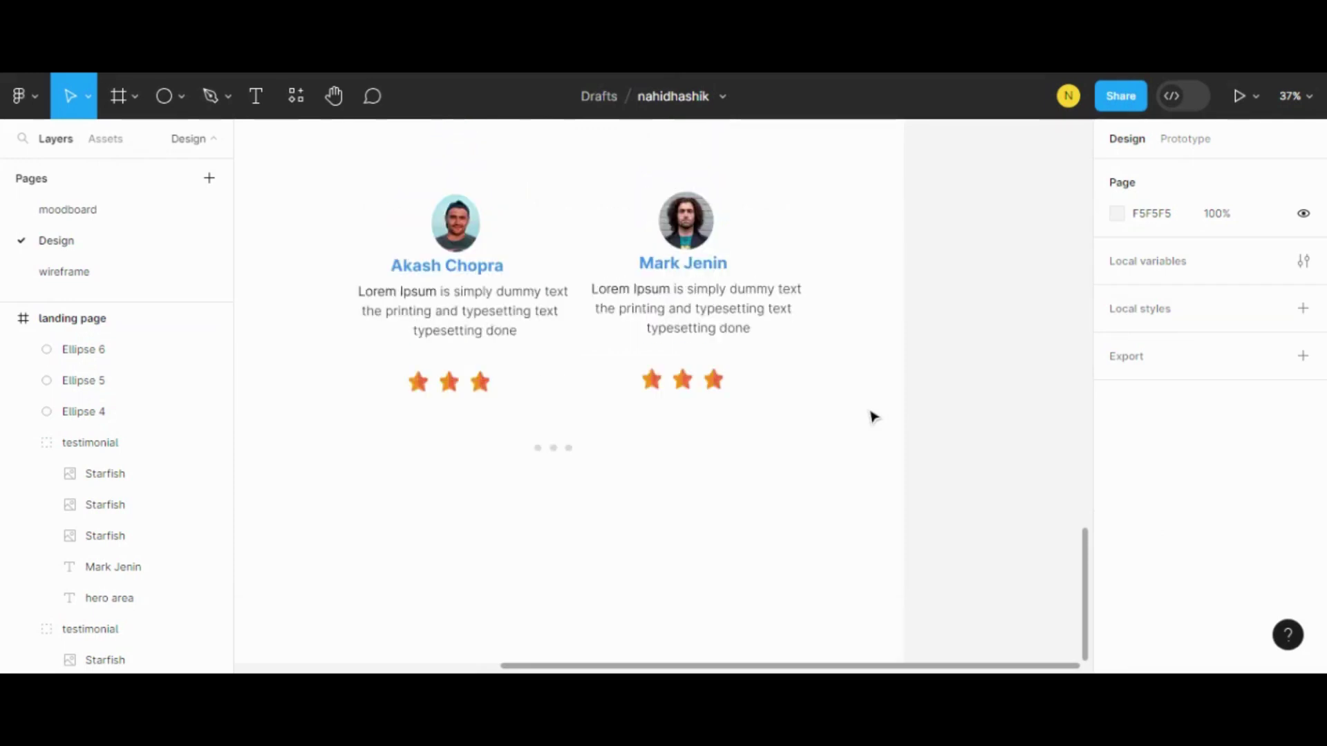
{"action": "scroll", "coordinate": [873, 417], "scroll_direction": "up", "scroll_amount": 1}
{"action": "scroll", "coordinate": [872, 416], "scroll_direction": "up", "scroll_amount": 1}
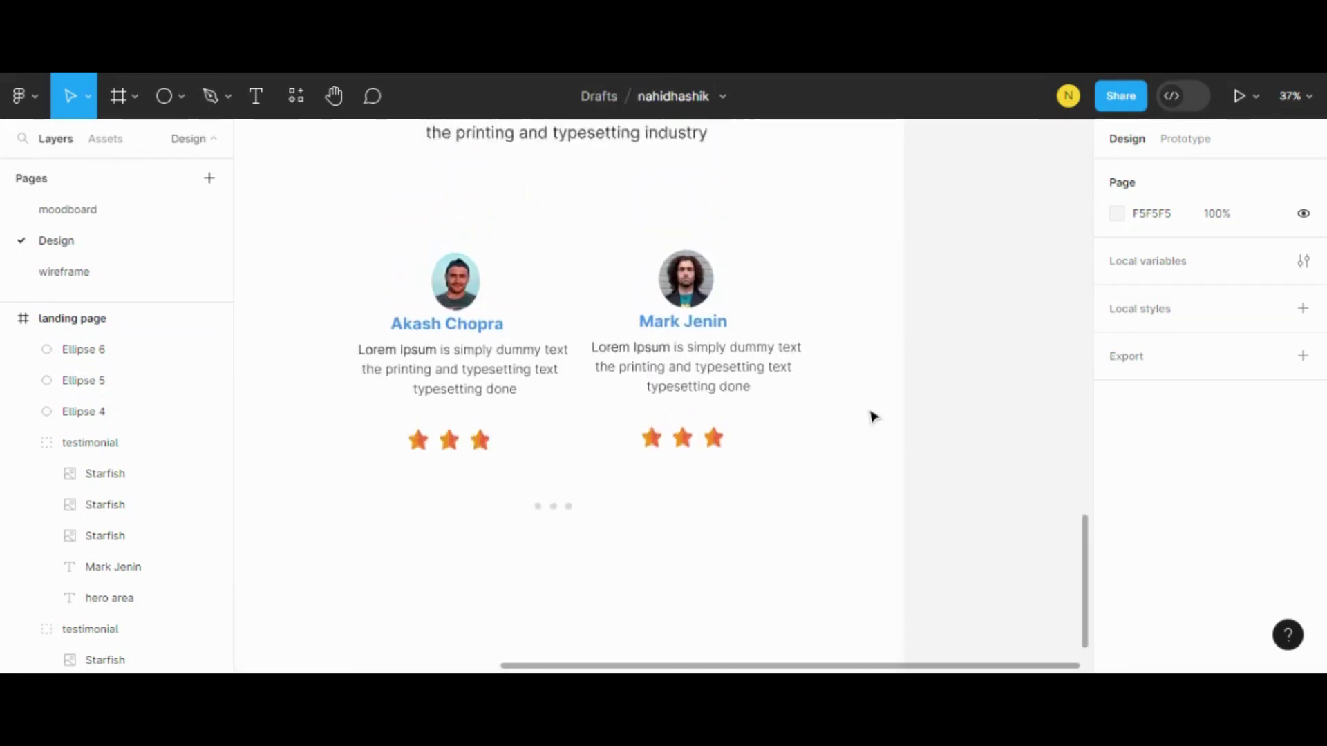
{"action": "scroll", "coordinate": [873, 417], "scroll_direction": "up", "scroll_amount": 2}
{"action": "scroll", "coordinate": [872, 417], "scroll_direction": "up", "scroll_amount": 6}
{"action": "scroll", "coordinate": [873, 417], "scroll_direction": "down", "scroll_amount": 4}
{"action": "scroll", "coordinate": [873, 417], "scroll_direction": "down", "scroll_amount": 8}
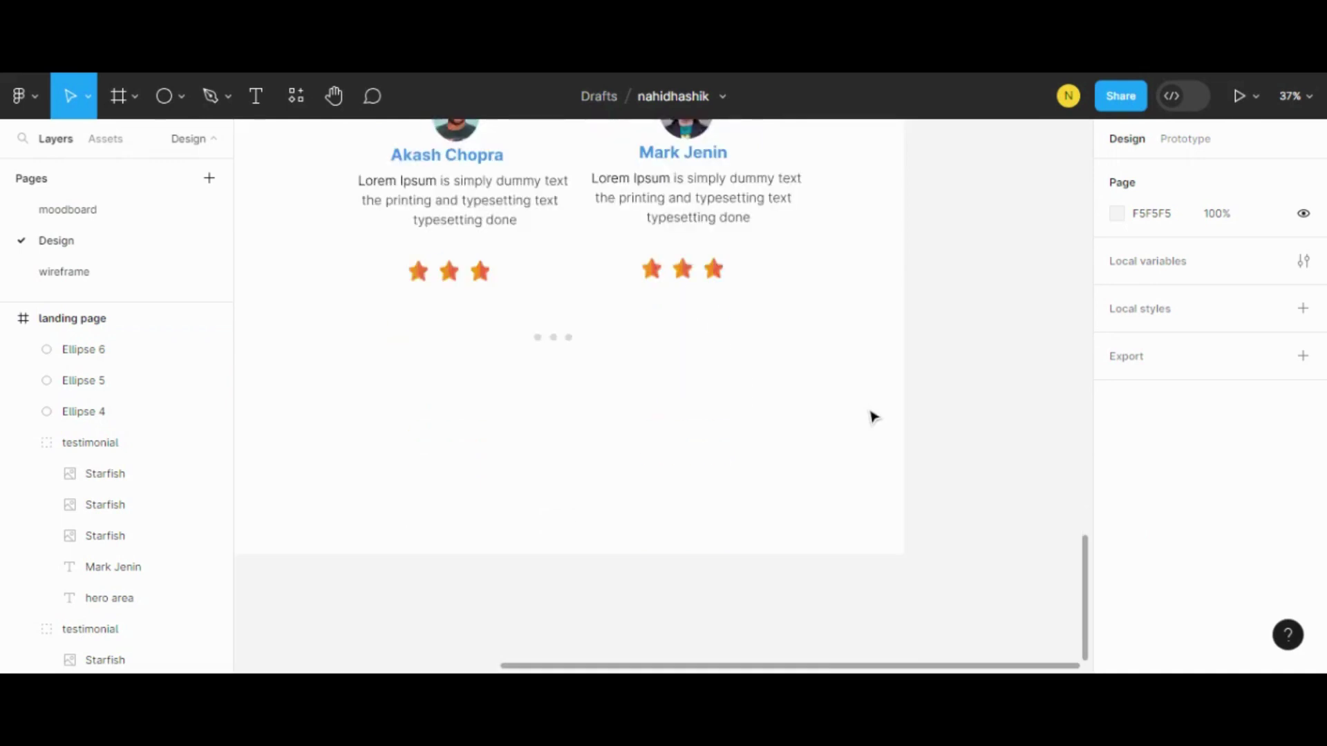
{"action": "scroll", "coordinate": [874, 415], "scroll_direction": "down", "scroll_amount": 2}
{"action": "scroll", "coordinate": [655, 450], "scroll_direction": "down", "scroll_amount": 3, "text": "ctrl"}
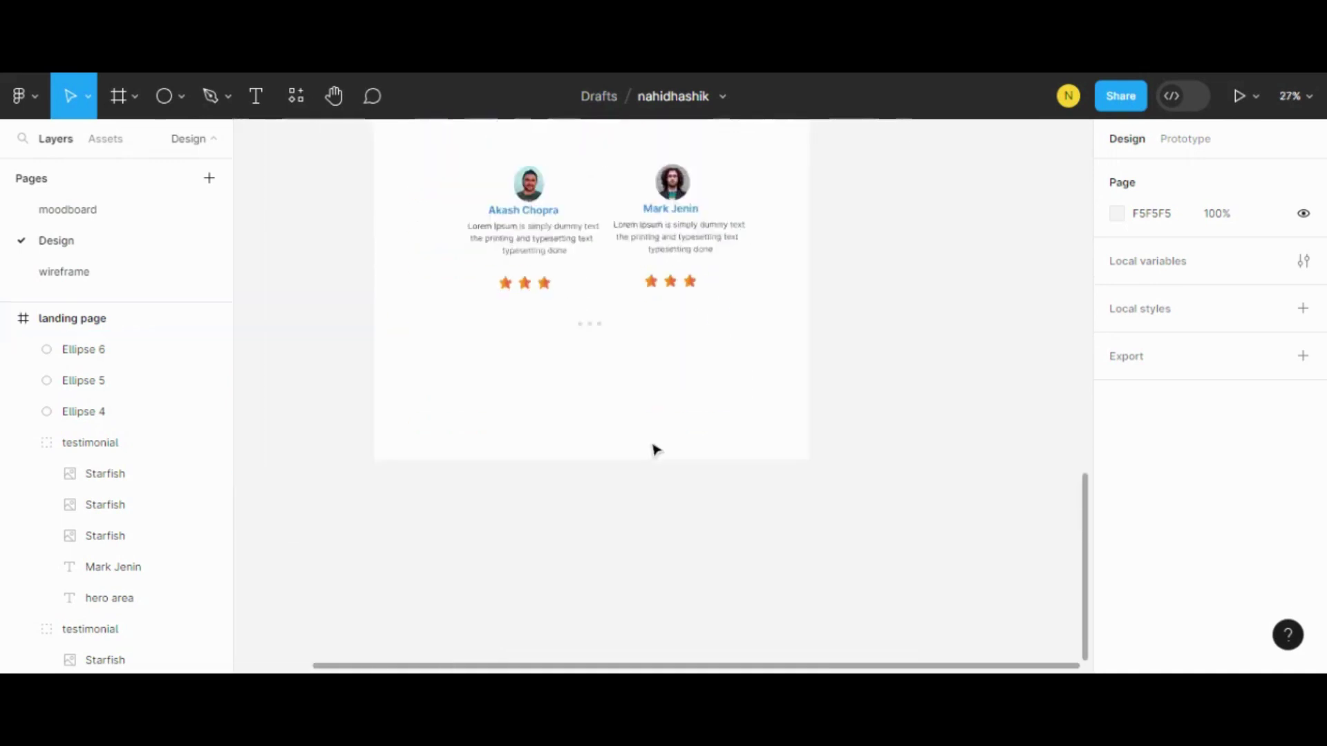
{"action": "scroll", "coordinate": [656, 450], "scroll_direction": "up", "scroll_amount": 5}
{"action": "scroll", "coordinate": [655, 450], "scroll_direction": "up", "scroll_amount": 3}
{"action": "scroll", "coordinate": [656, 450], "scroll_direction": "up", "scroll_amount": 5}
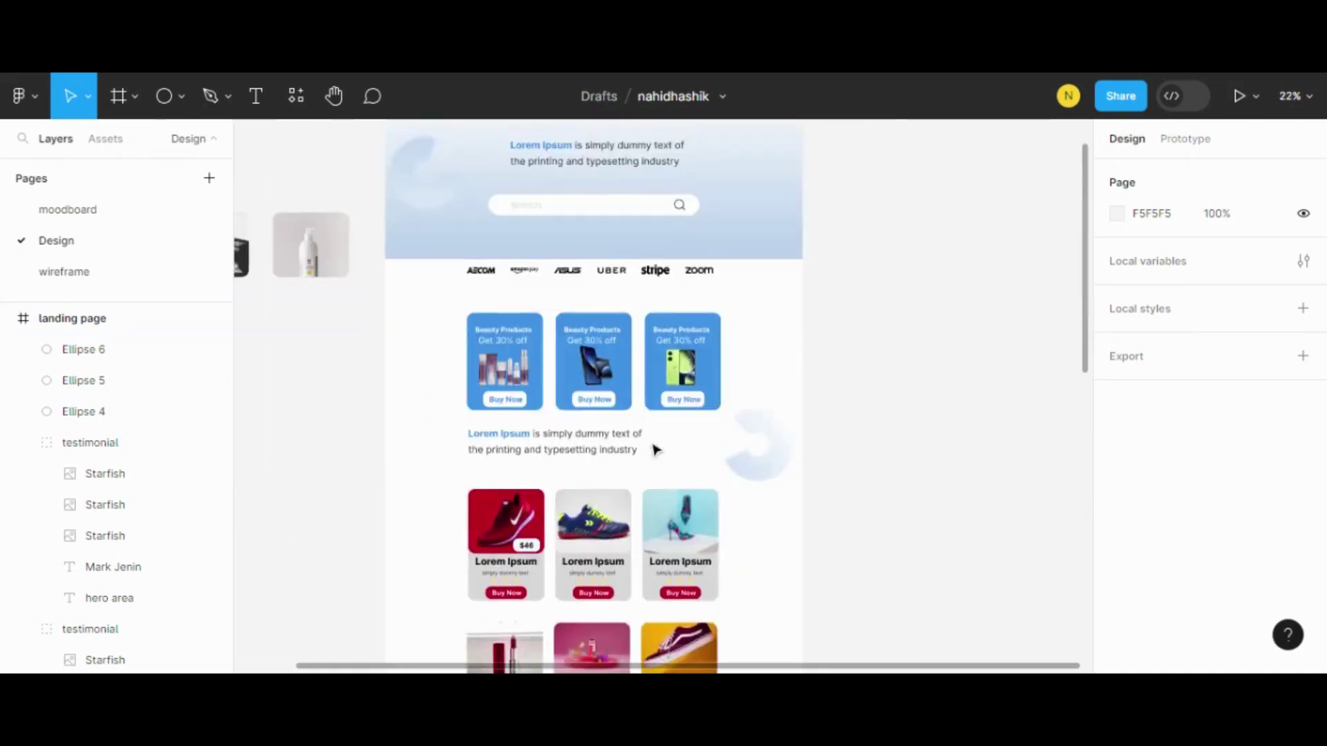
{"action": "scroll", "coordinate": [655, 450], "scroll_direction": "up", "scroll_amount": 3}
{"action": "left_click", "coordinate": [417, 267]}
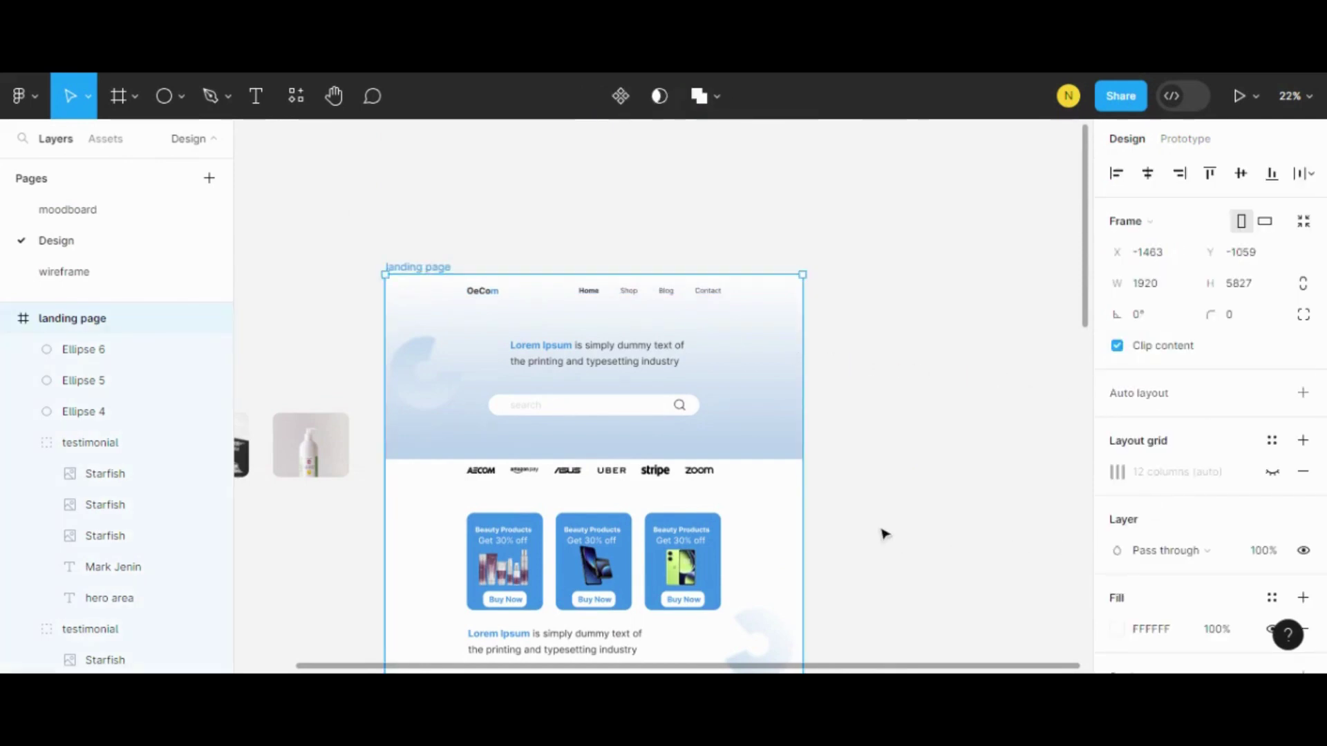
{"action": "scroll", "coordinate": [885, 534], "scroll_direction": "down", "scroll_amount": 1}
{"action": "scroll", "coordinate": [885, 535], "scroll_direction": "down", "scroll_amount": 3}
{"action": "scroll", "coordinate": [884, 534], "scroll_direction": "down", "scroll_amount": 5}
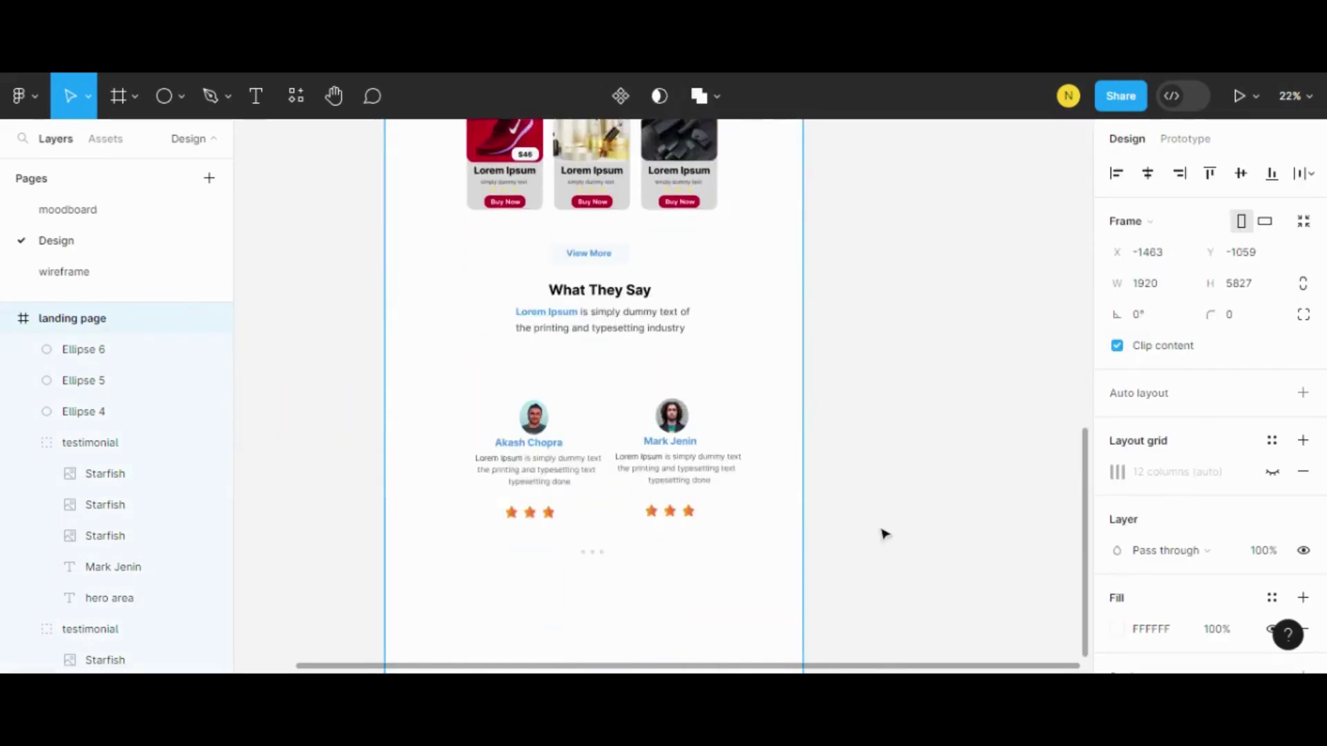
{"action": "scroll", "coordinate": [884, 534], "scroll_direction": "down", "scroll_amount": 1}
{"action": "scroll", "coordinate": [641, 582], "scroll_direction": "down", "scroll_amount": 2}
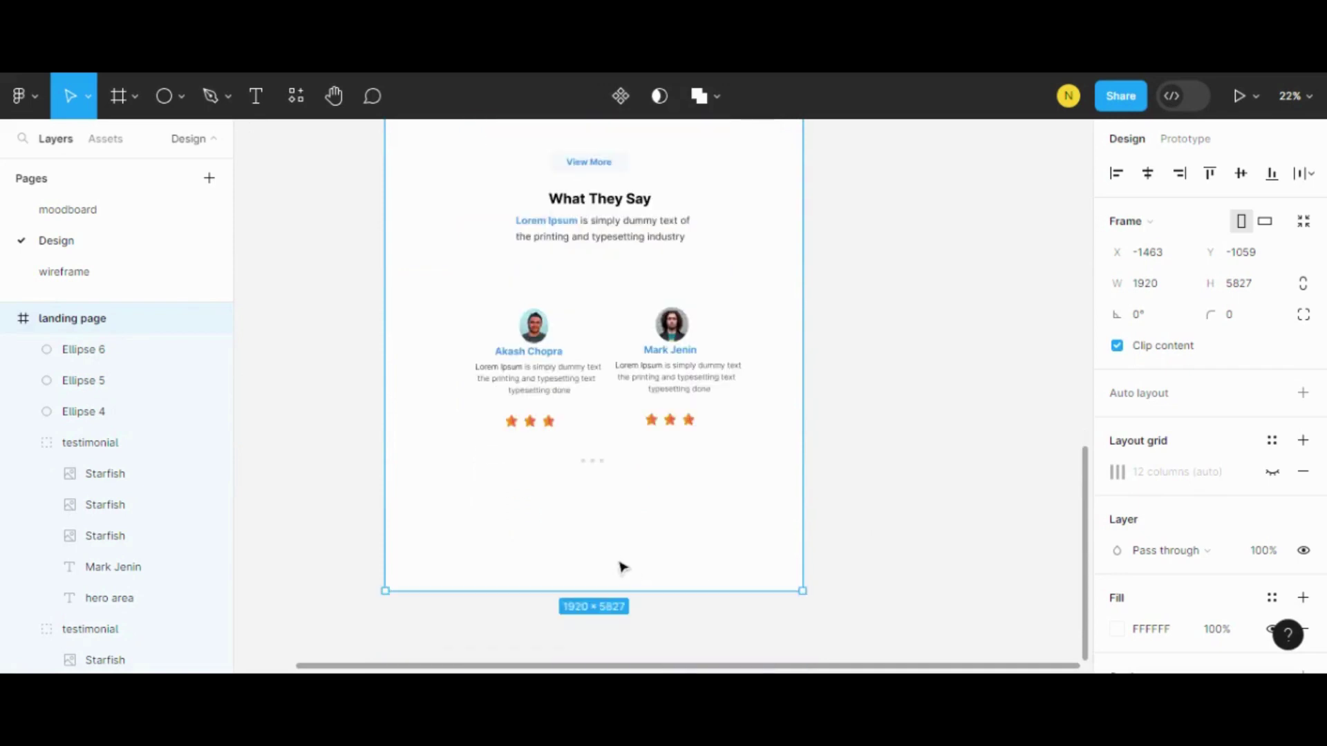
{"action": "left_click_drag", "start_coordinate": [615, 588], "coordinate": [640, 513]}
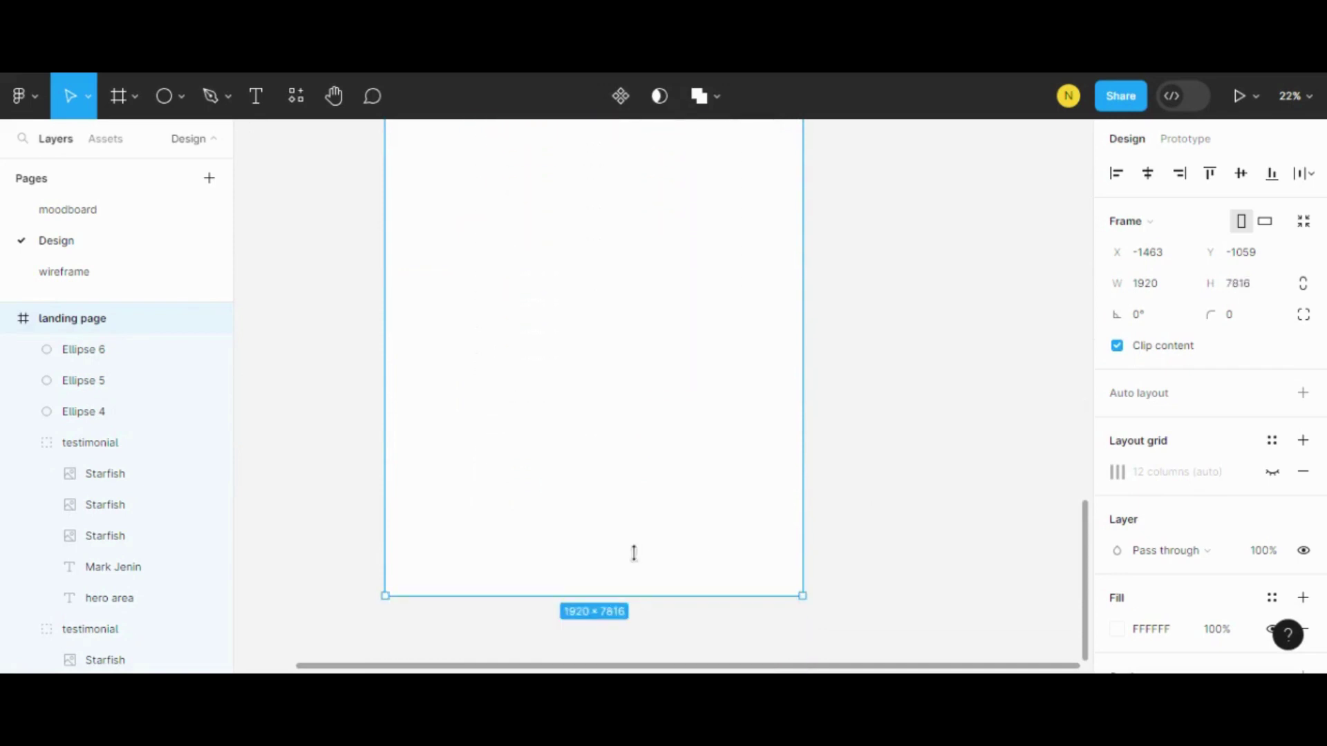
{"action": "scroll", "coordinate": [646, 524], "scroll_direction": "up", "scroll_amount": 2}
{"action": "scroll", "coordinate": [645, 524], "scroll_direction": "down", "scroll_amount": 2}
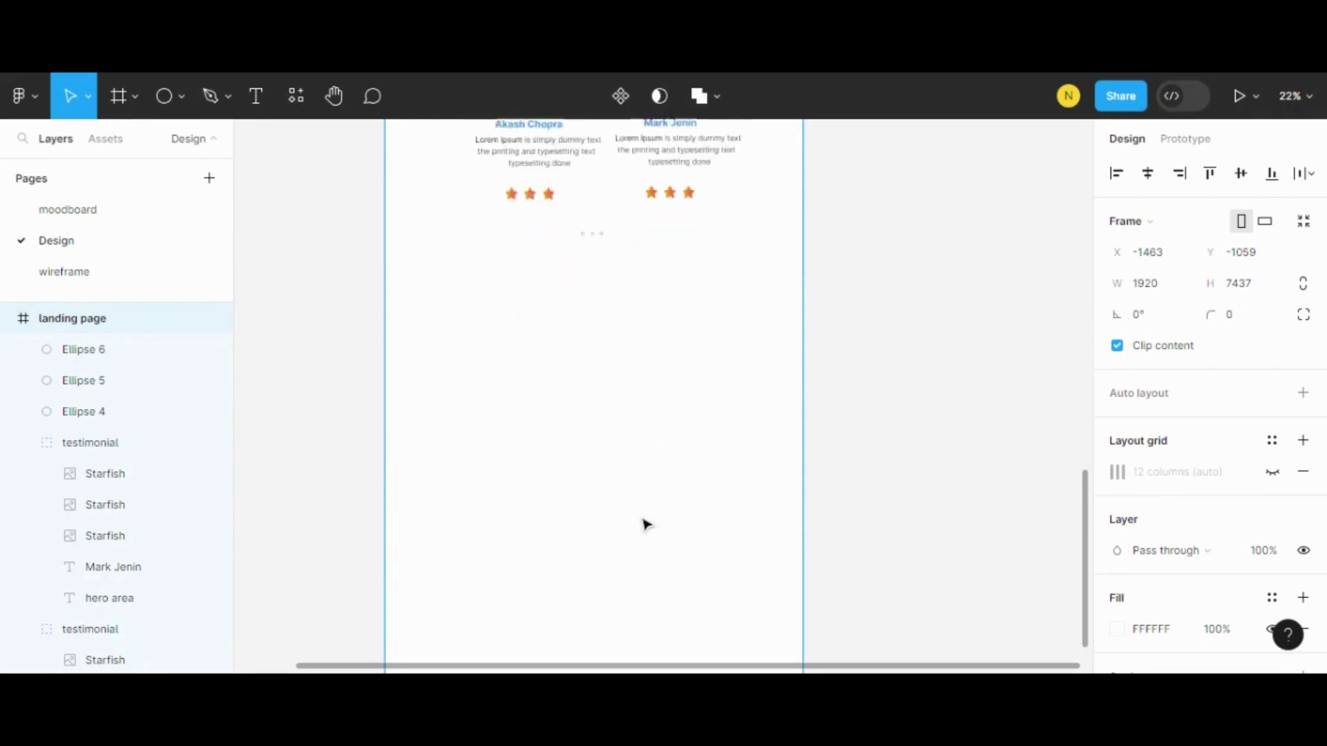
{"action": "scroll", "coordinate": [646, 524], "scroll_direction": "up", "scroll_amount": 4}
{"action": "scroll", "coordinate": [646, 523], "scroll_direction": "up", "scroll_amount": 1}
{"action": "scroll", "coordinate": [645, 524], "scroll_direction": "up", "scroll_amount": 4}
{"action": "scroll", "coordinate": [646, 524], "scroll_direction": "up", "scroll_amount": 4}
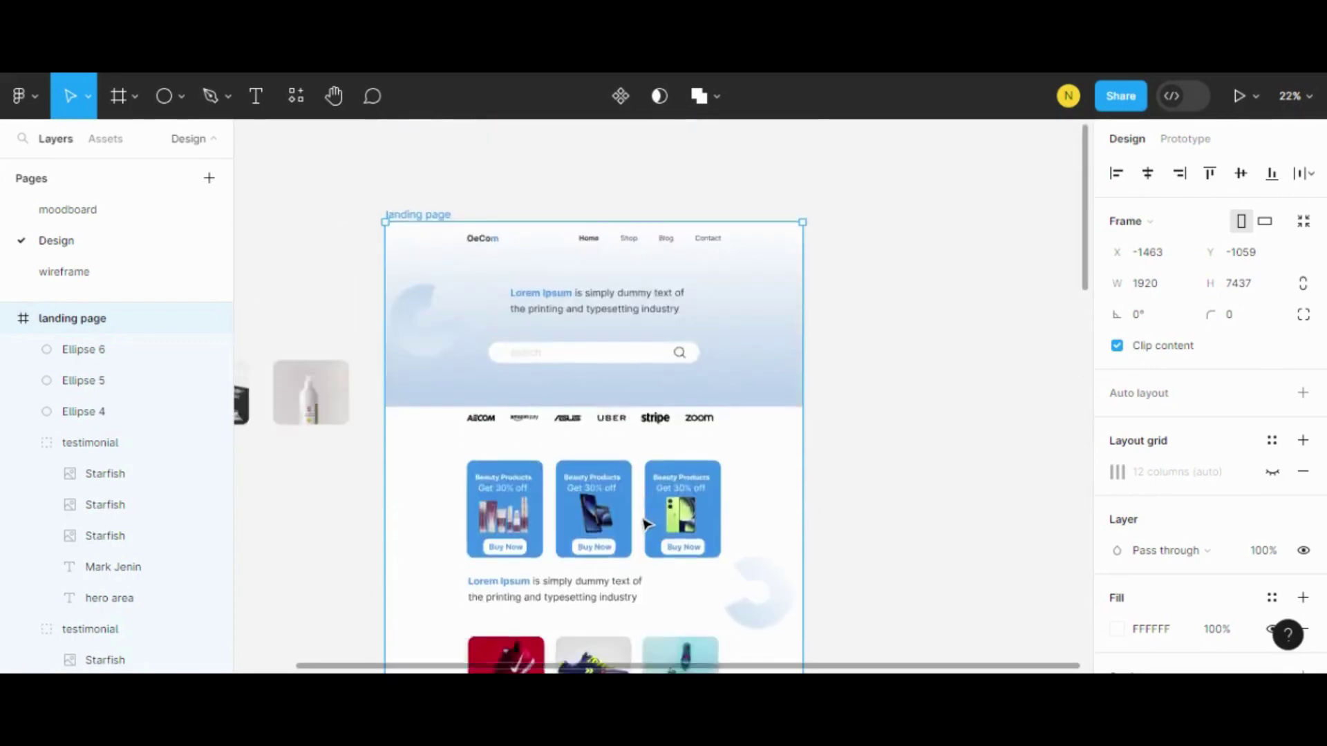
{"action": "scroll", "coordinate": [646, 524], "scroll_direction": "down", "scroll_amount": 8}
{"action": "scroll", "coordinate": [645, 524], "scroll_direction": "down", "scroll_amount": 4}
{"action": "scroll", "coordinate": [646, 524], "scroll_direction": "down", "scroll_amount": 4}
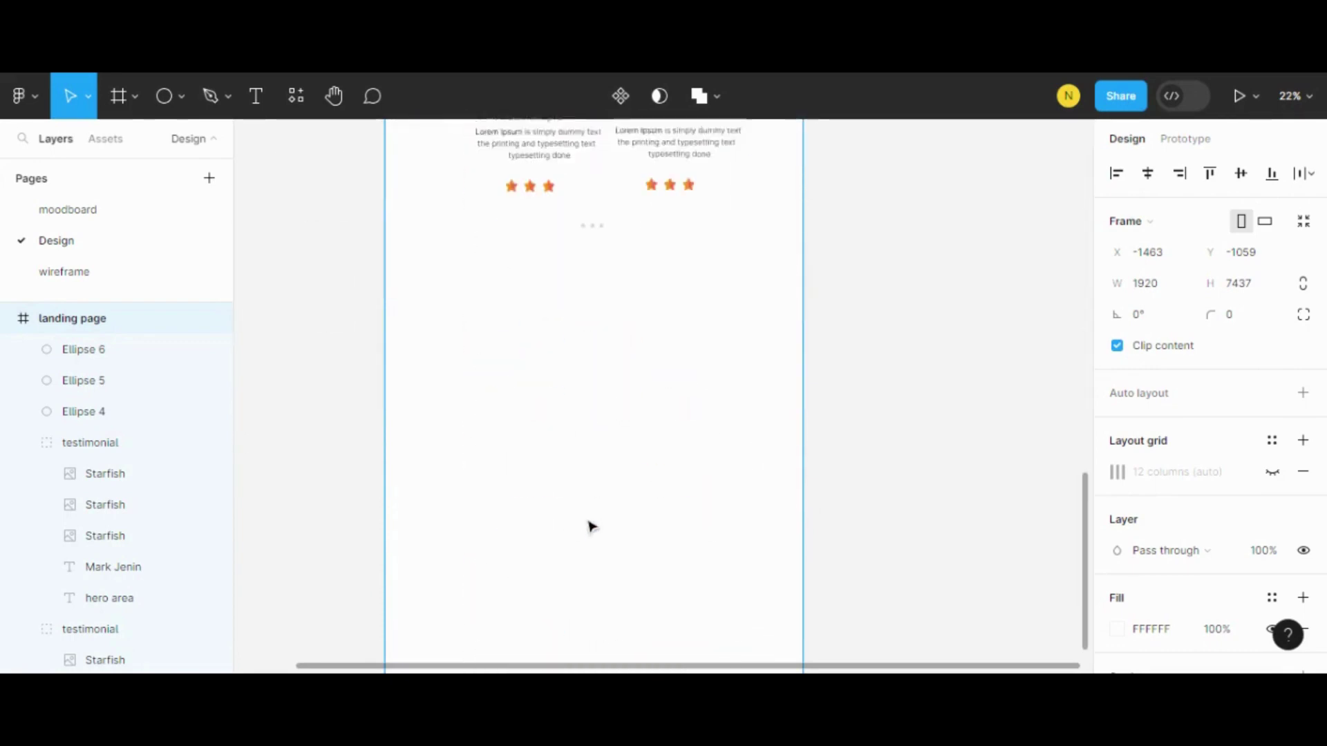
{"action": "scroll", "coordinate": [591, 484], "scroll_direction": "up", "scroll_amount": 1}
{"action": "left_click", "coordinate": [586, 444]}
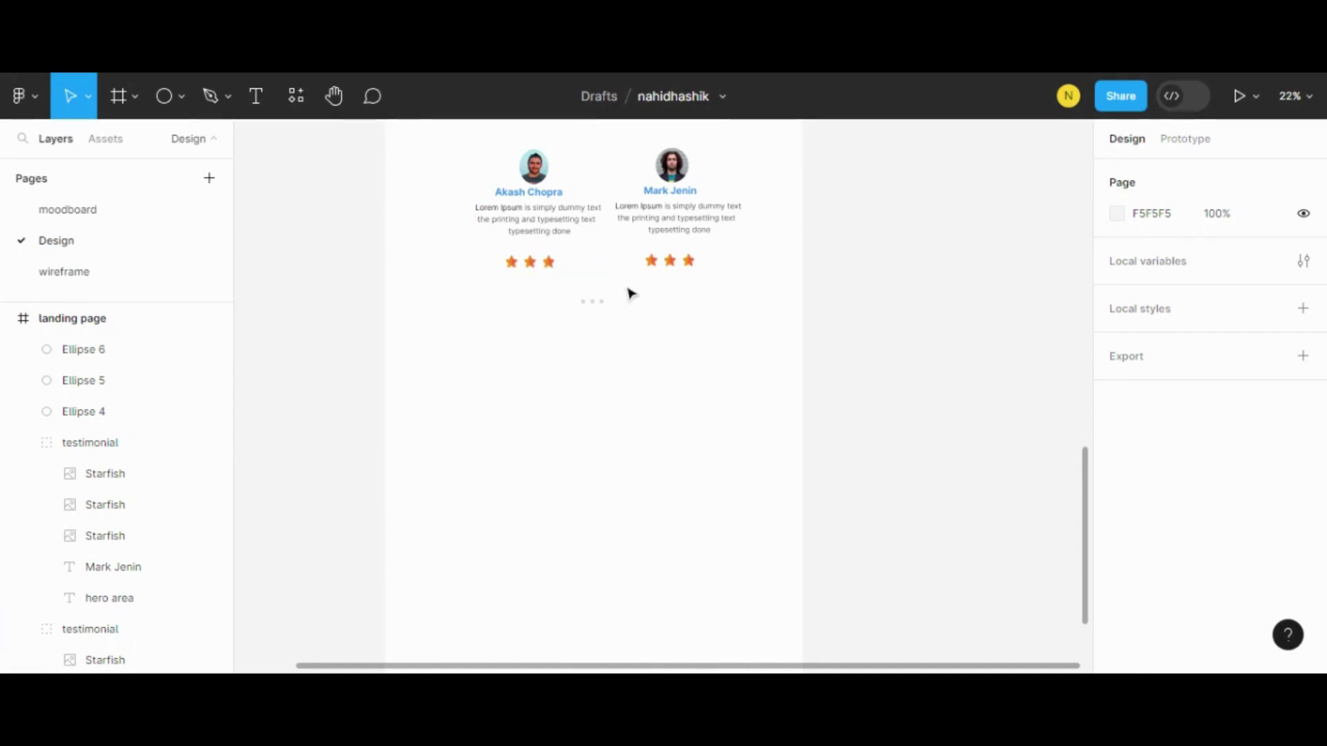
{"action": "scroll", "coordinate": [631, 302], "scroll_direction": "up", "scroll_amount": 10}
{"action": "scroll", "coordinate": [631, 302], "scroll_direction": "up", "scroll_amount": 5}
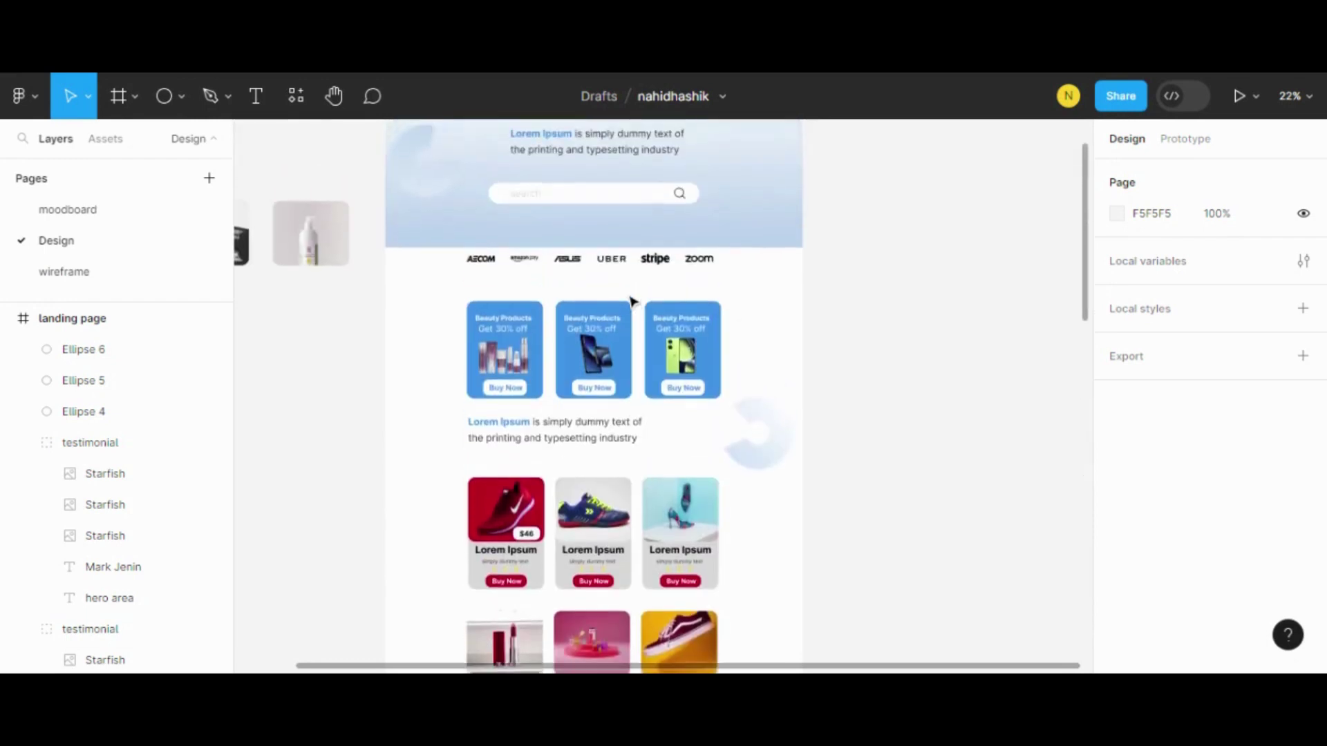
{"action": "scroll", "coordinate": [629, 283], "scroll_direction": "up", "scroll_amount": 2}
Reposition the landing page frame on the canvas
{"action": "left_click", "coordinate": [398, 170]}
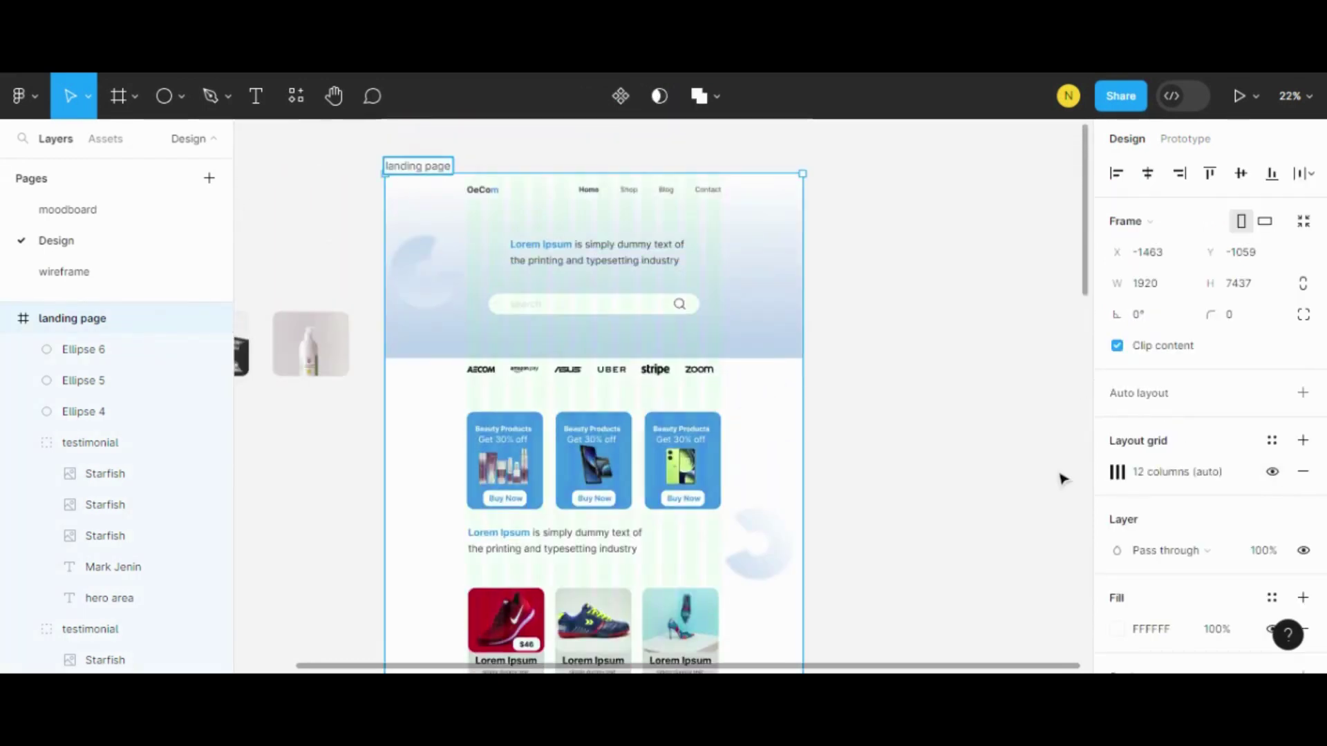
{"action": "scroll", "coordinate": [1060, 475], "scroll_direction": "down", "scroll_amount": 8}
{"action": "scroll", "coordinate": [1063, 478], "scroll_direction": "down", "scroll_amount": 5}
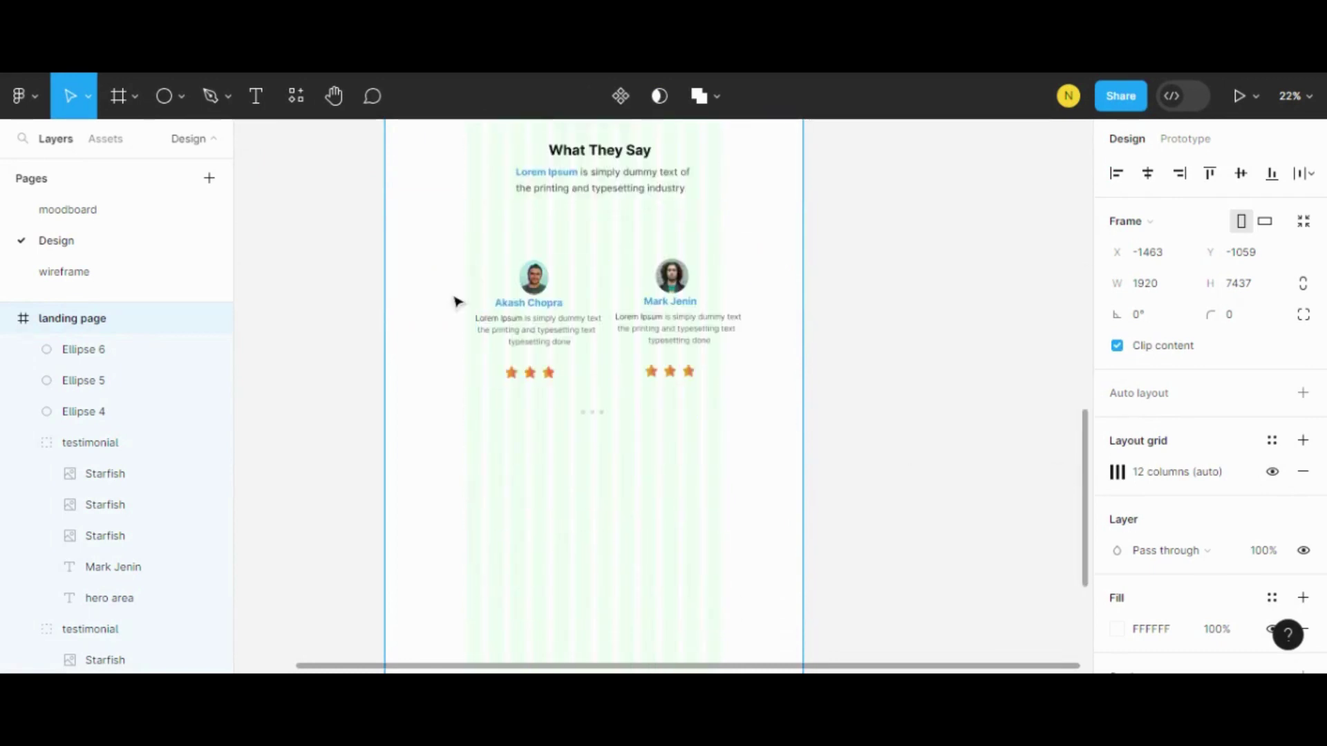
{"action": "left_click_drag", "start_coordinate": [456, 302], "coordinate": [484, 404]}
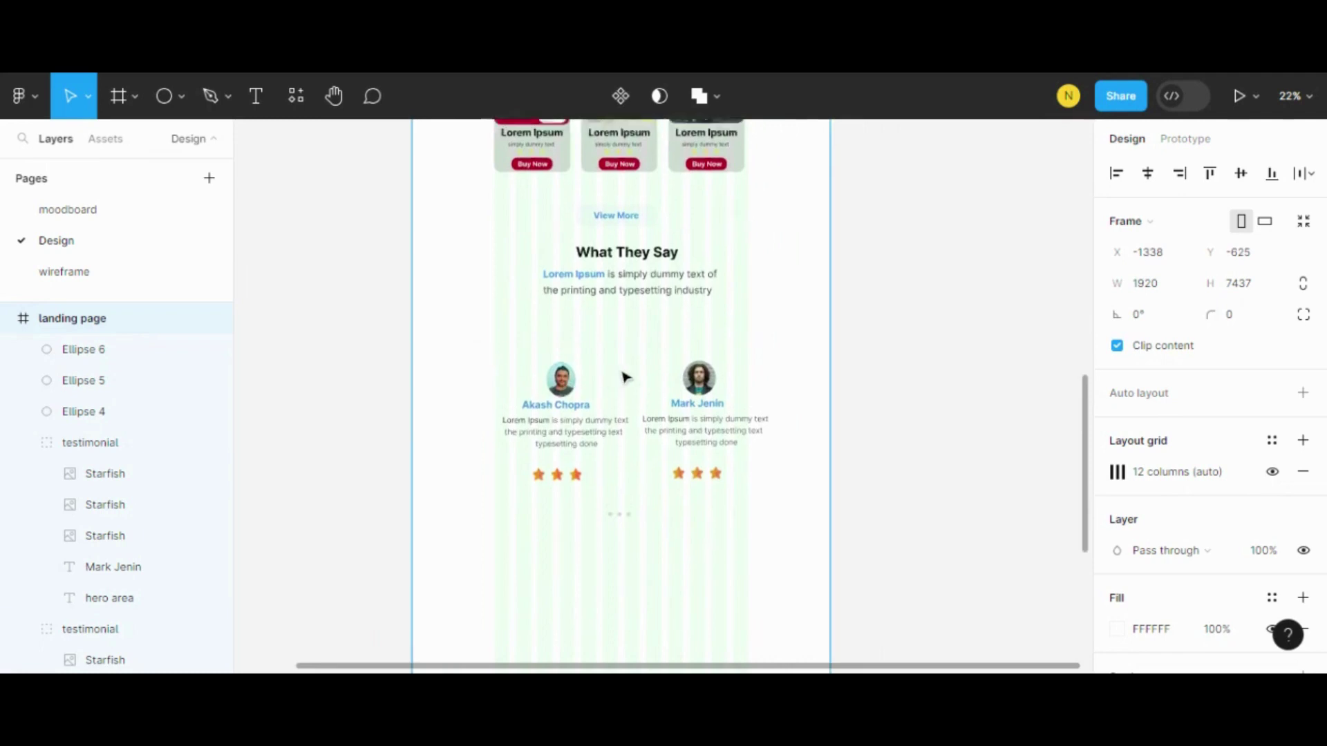
{"action": "scroll", "coordinate": [626, 377], "scroll_direction": "up", "scroll_amount": 2}
{"action": "scroll", "coordinate": [627, 376], "scroll_direction": "down", "scroll_amount": 5}
{"action": "key", "text": "Escape"}
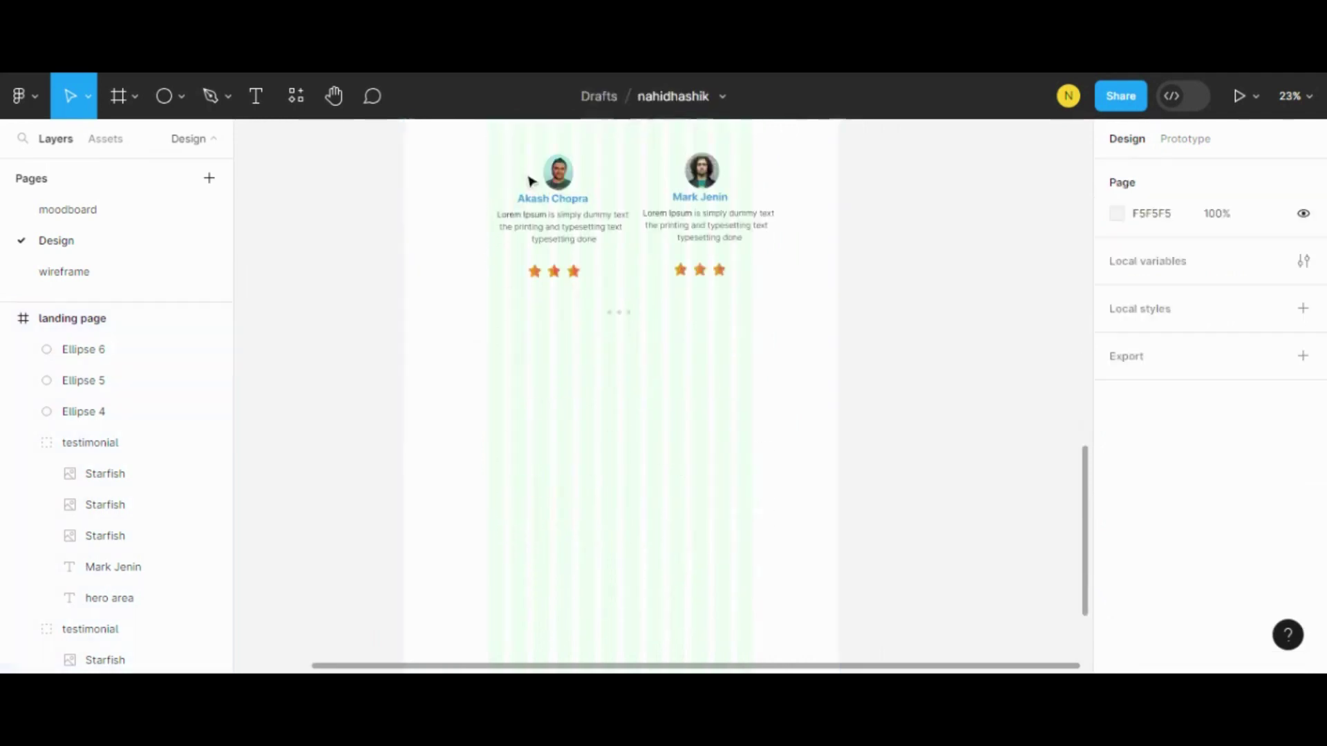
{"action": "scroll", "coordinate": [611, 227], "scroll_direction": "up", "scroll_amount": 1}
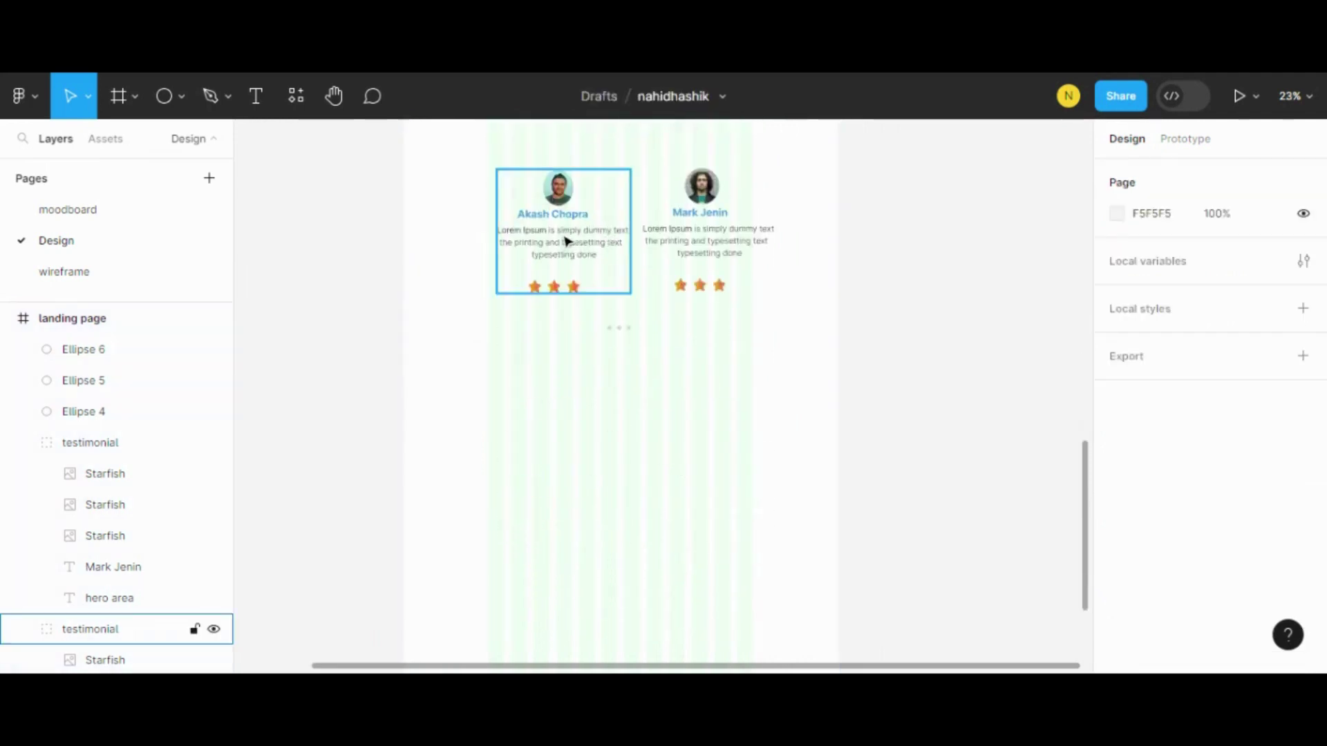
{"action": "left_click_drag", "start_coordinate": [565, 241], "coordinate": [560, 241]}
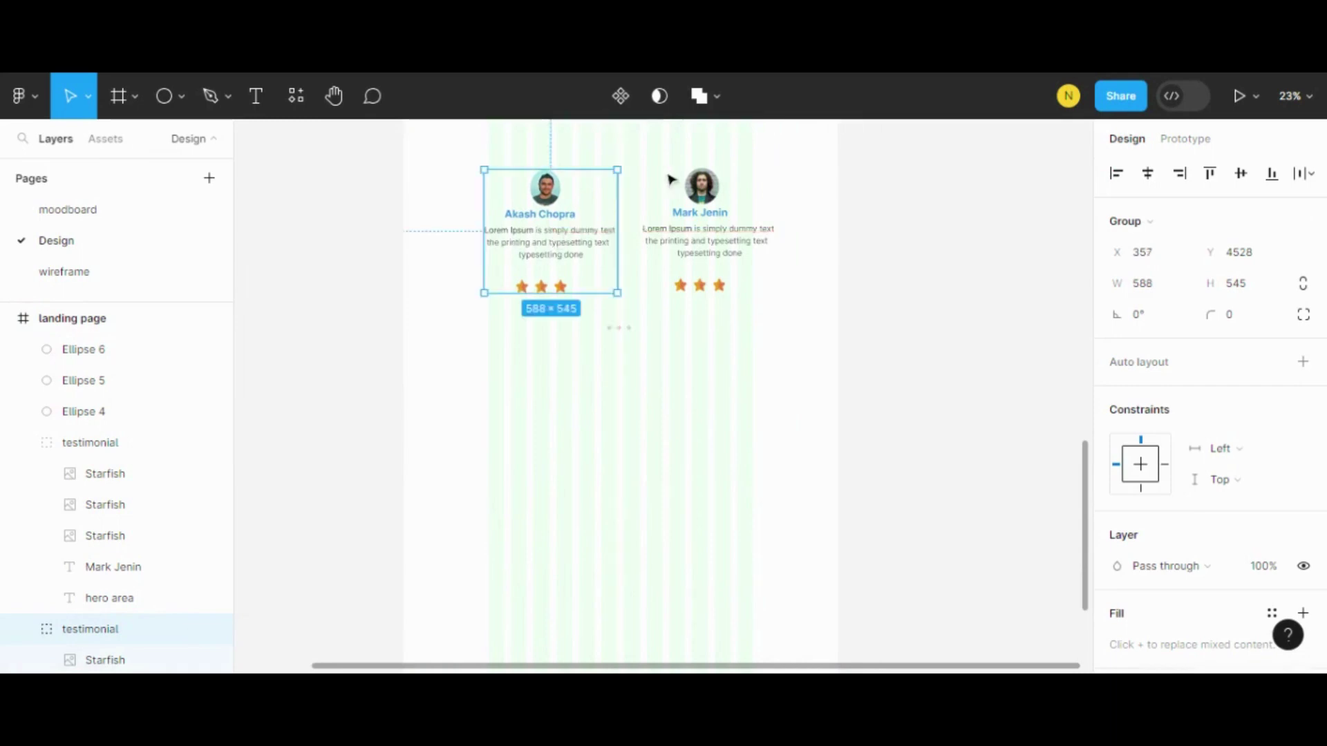
{"action": "left_click_drag", "start_coordinate": [687, 163], "coordinate": [746, 312]}
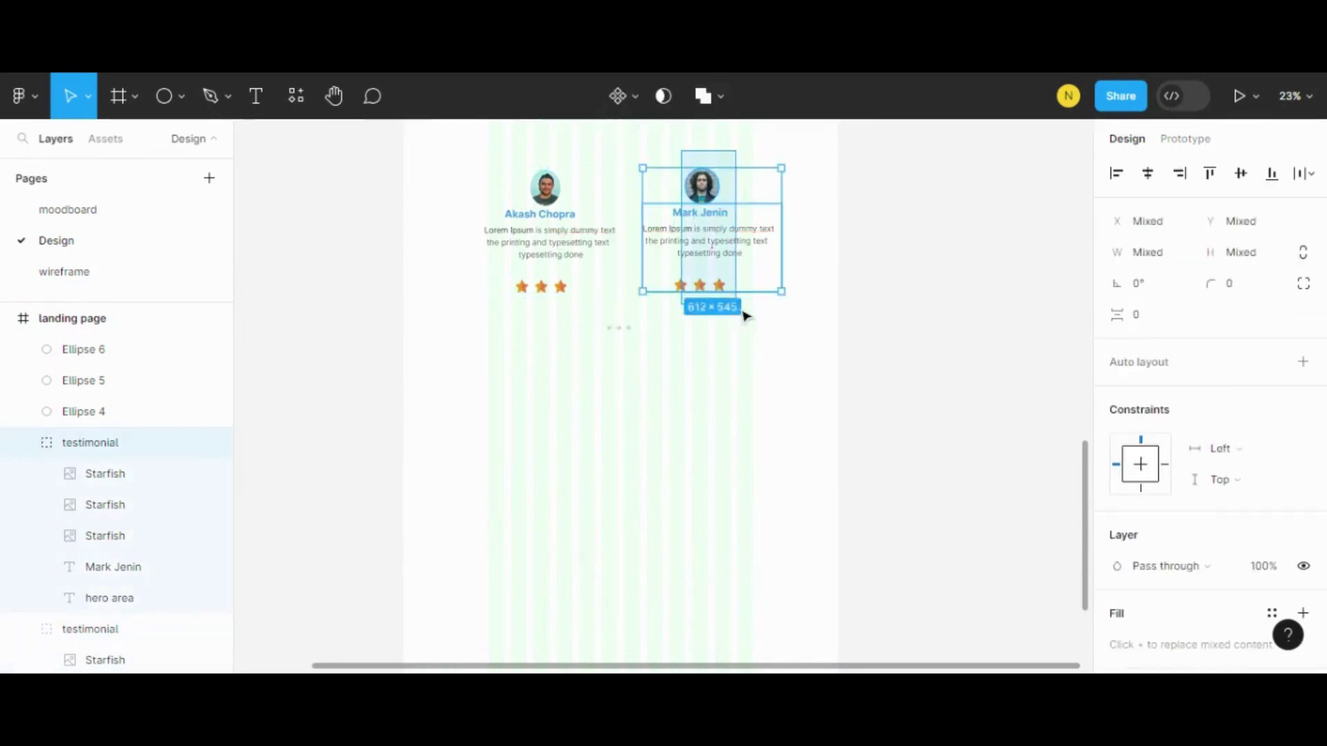
{"action": "left_click_drag", "start_coordinate": [714, 230], "coordinate": [700, 230]}
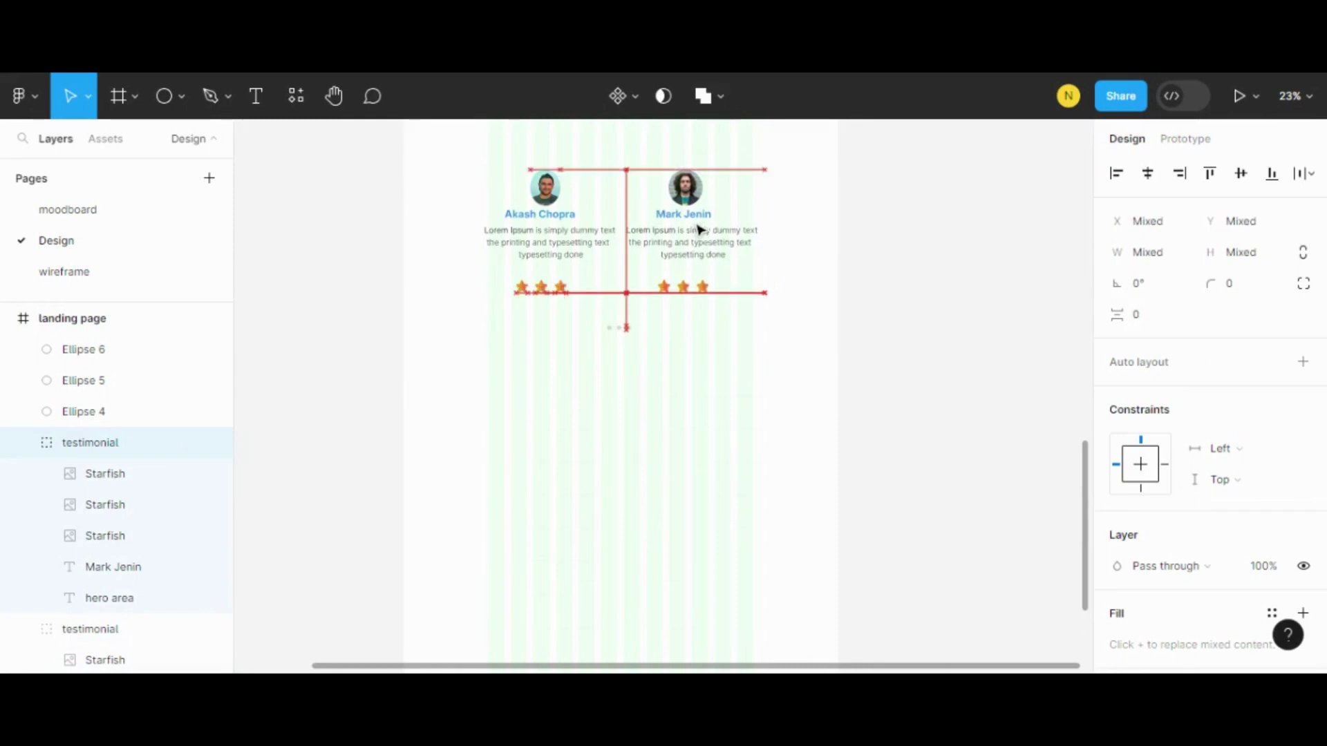
{"action": "left_click_drag", "start_coordinate": [700, 230], "coordinate": [700, 230]}
{"action": "left_click", "coordinate": [800, 232]}
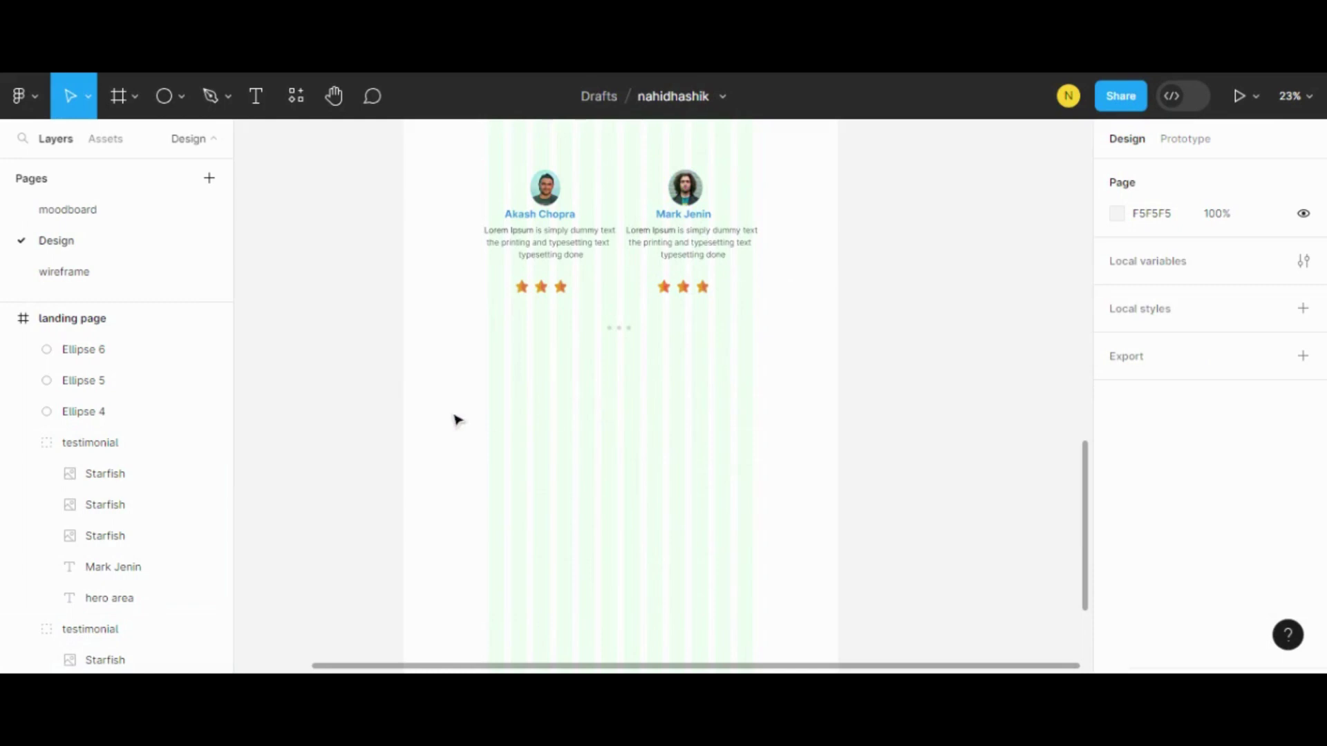
{"action": "scroll", "coordinate": [786, 401], "scroll_direction": "up", "scroll_amount": 3}
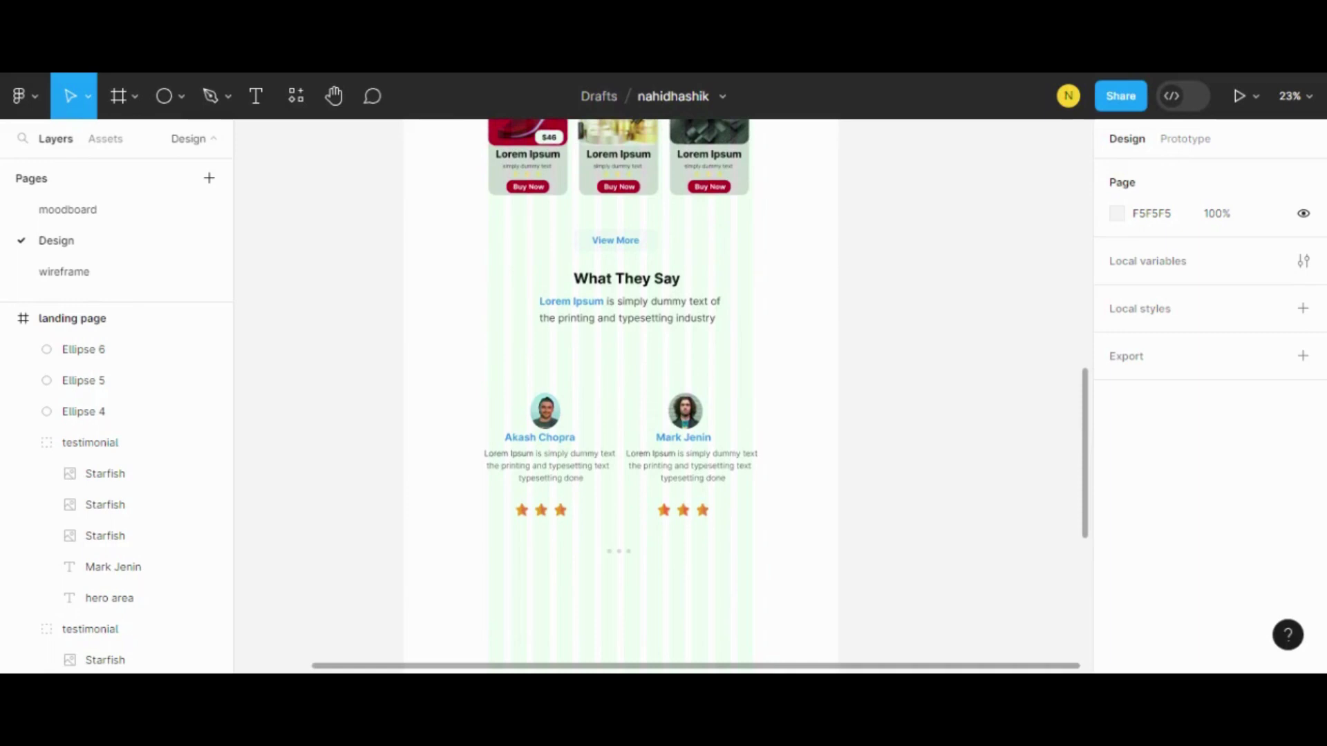
{"action": "scroll", "coordinate": [797, 401], "scroll_direction": "down", "scroll_amount": 1}
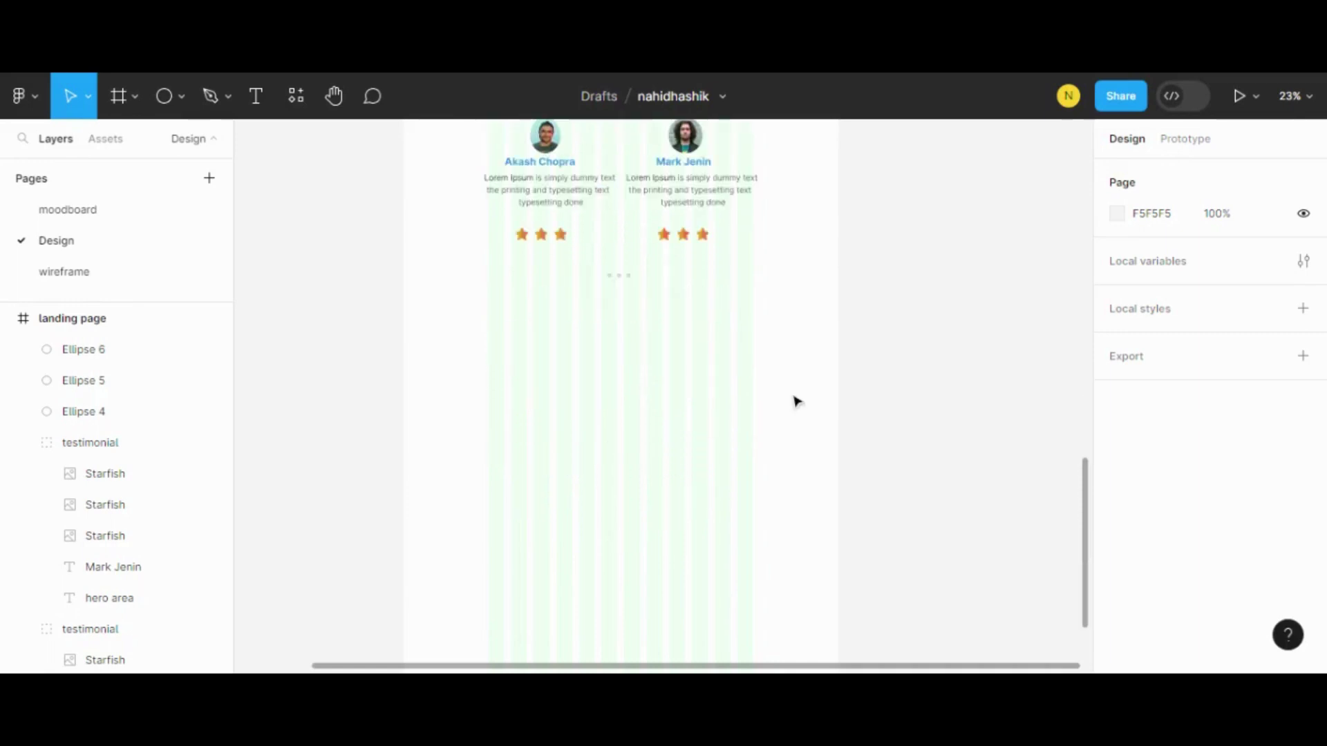
{"action": "scroll", "coordinate": [797, 401], "scroll_direction": "up", "scroll_amount": 3}
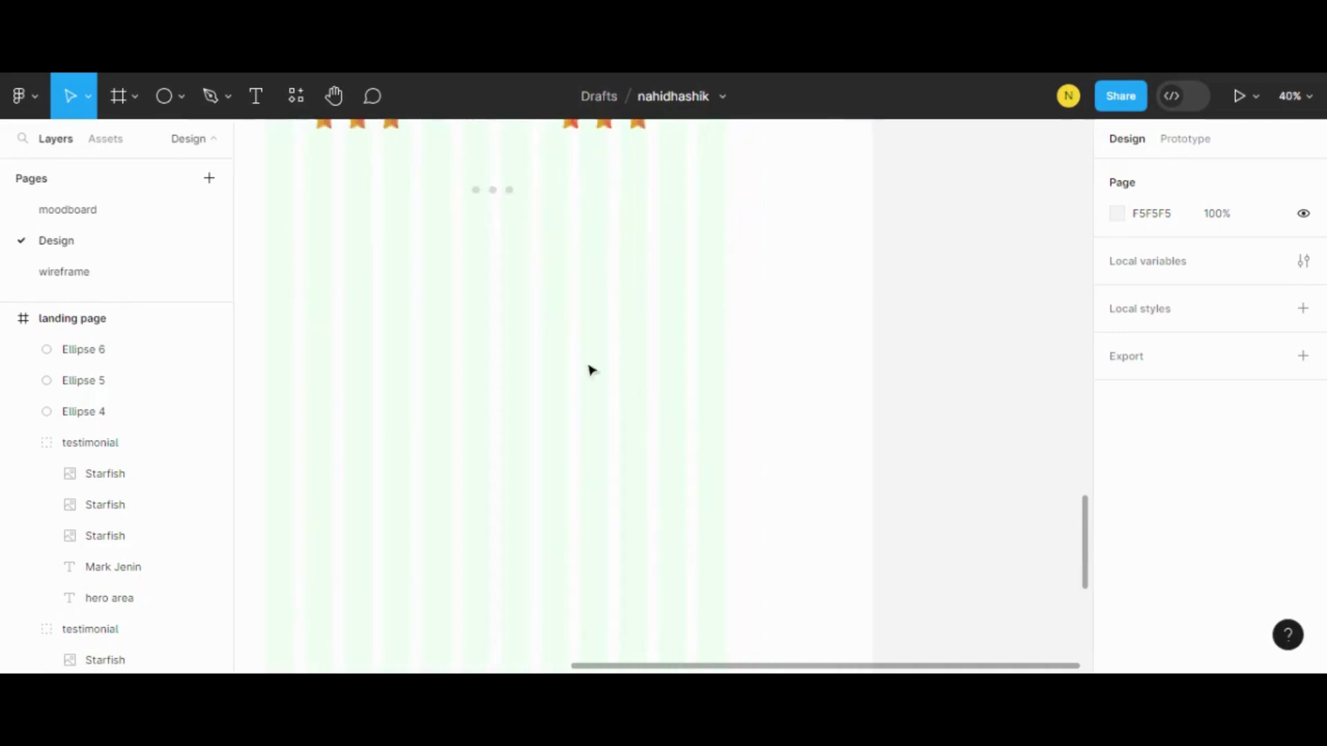
{"action": "left_click_drag", "start_coordinate": [870, 669], "coordinate": [794, 671]}
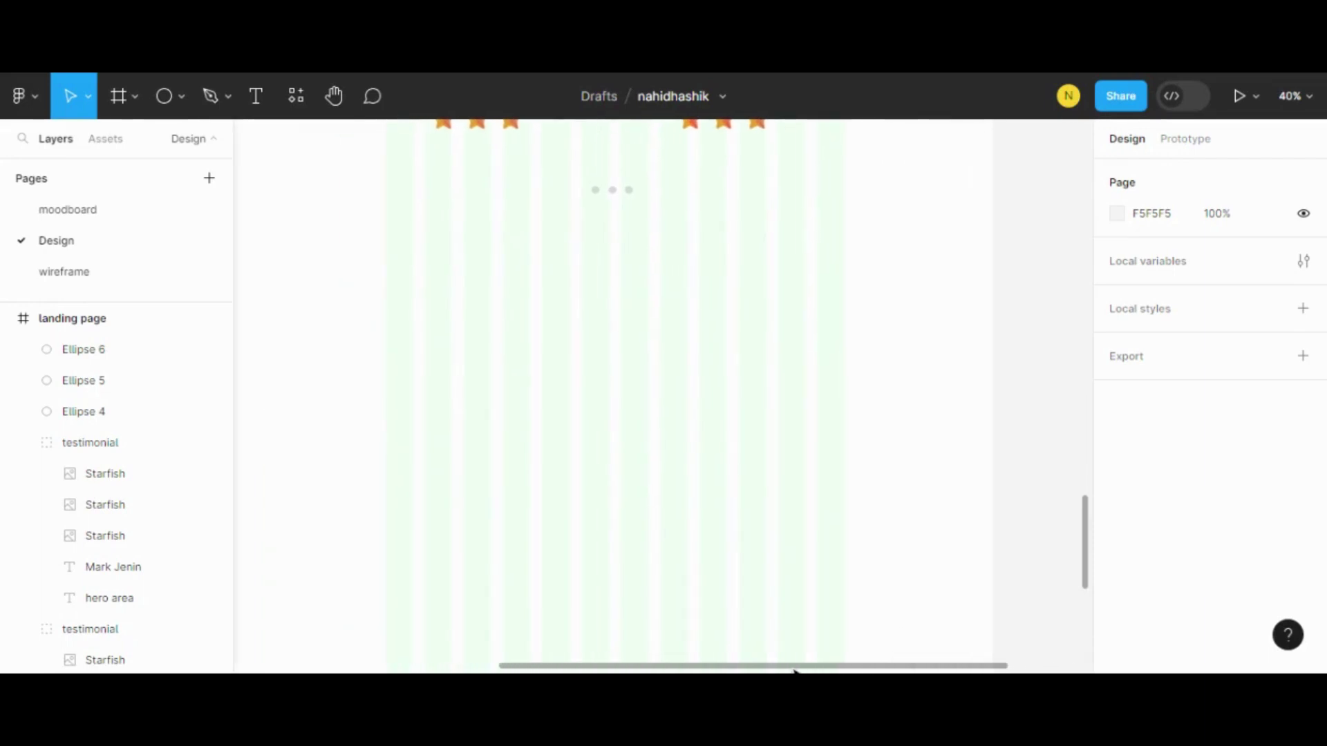
{"action": "scroll", "coordinate": [453, 453], "scroll_direction": "up", "scroll_amount": 2}
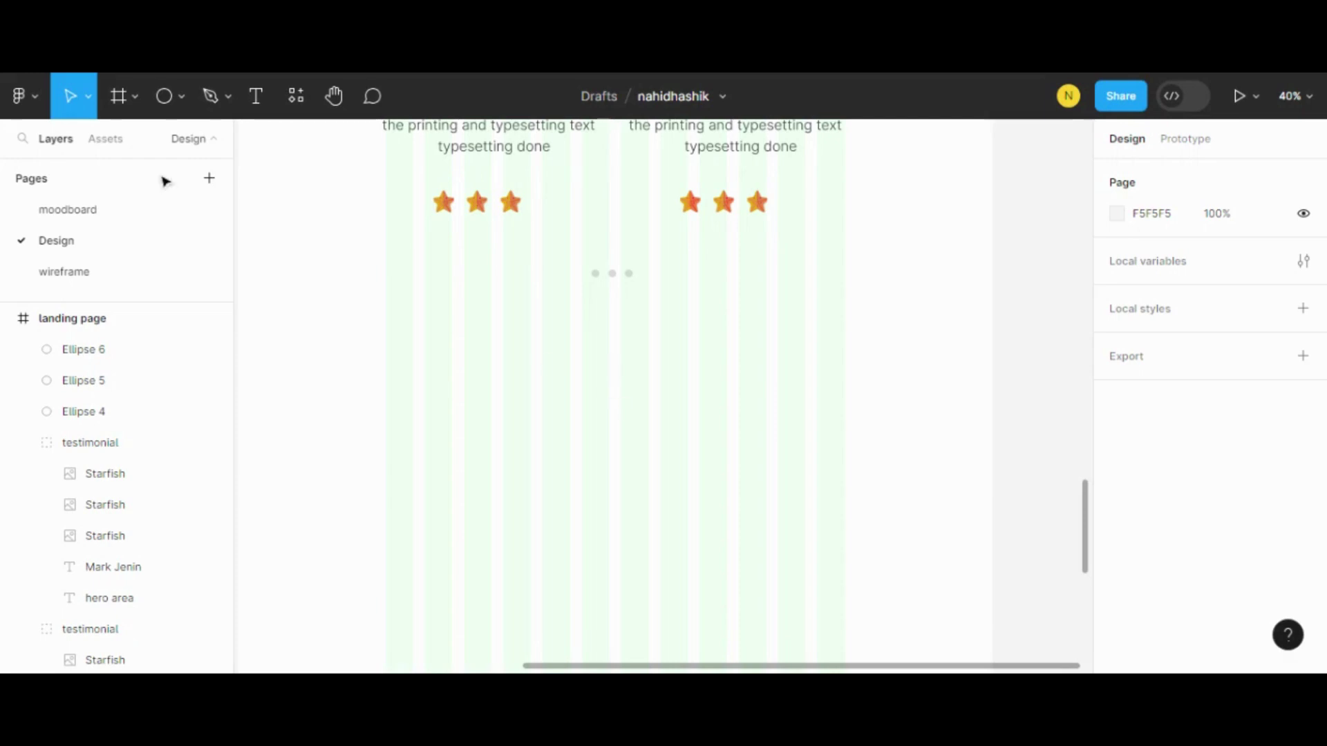
{"action": "left_click", "coordinate": [77, 277]}
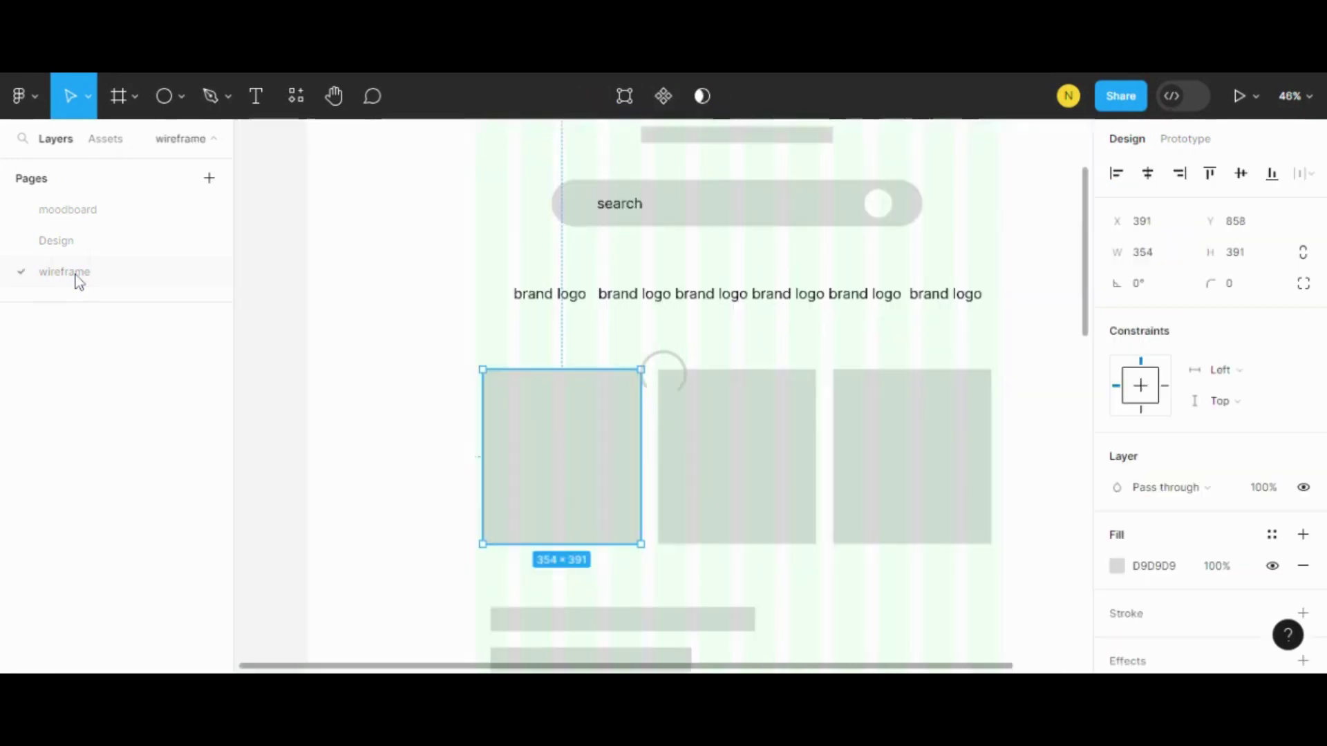
{"action": "scroll", "coordinate": [971, 410], "scroll_direction": "down", "scroll_amount": 2}
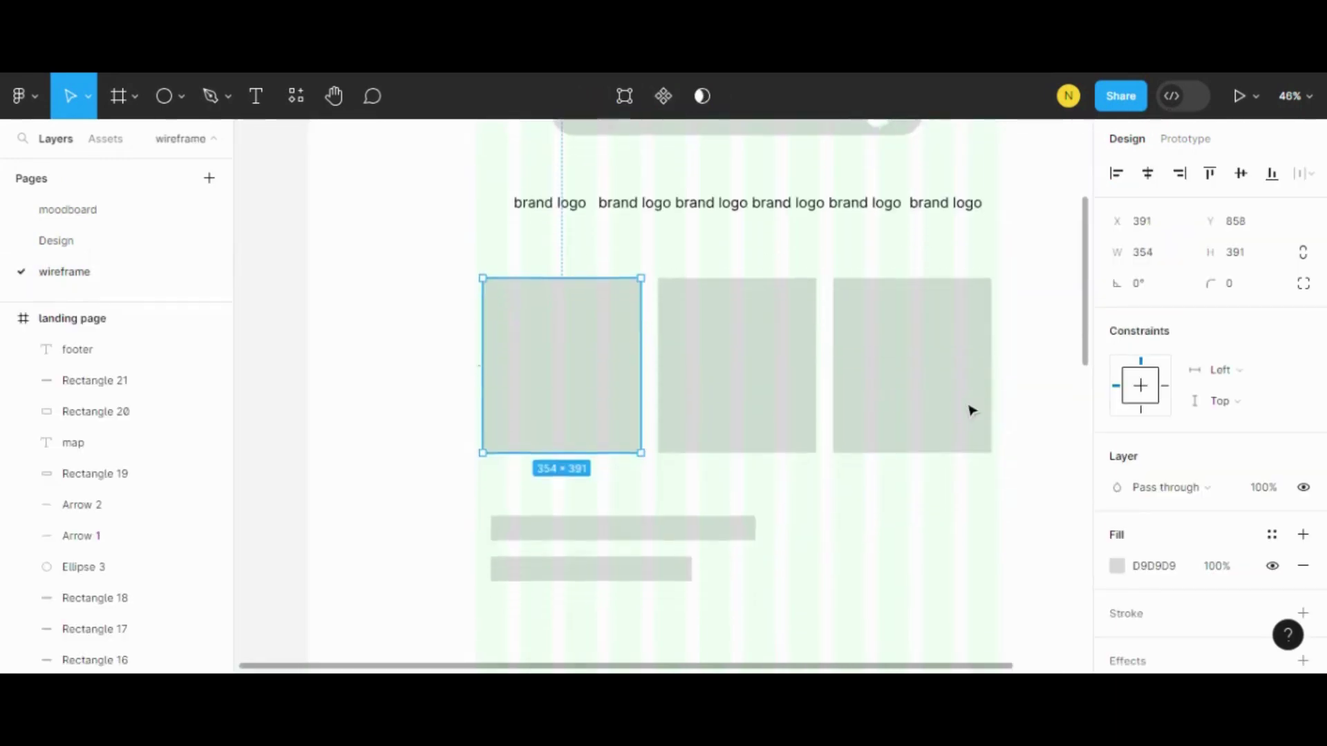
{"action": "scroll", "coordinate": [971, 411], "scroll_direction": "down", "scroll_amount": 3}
{"action": "scroll", "coordinate": [620, 407], "scroll_direction": "down", "scroll_amount": 5}
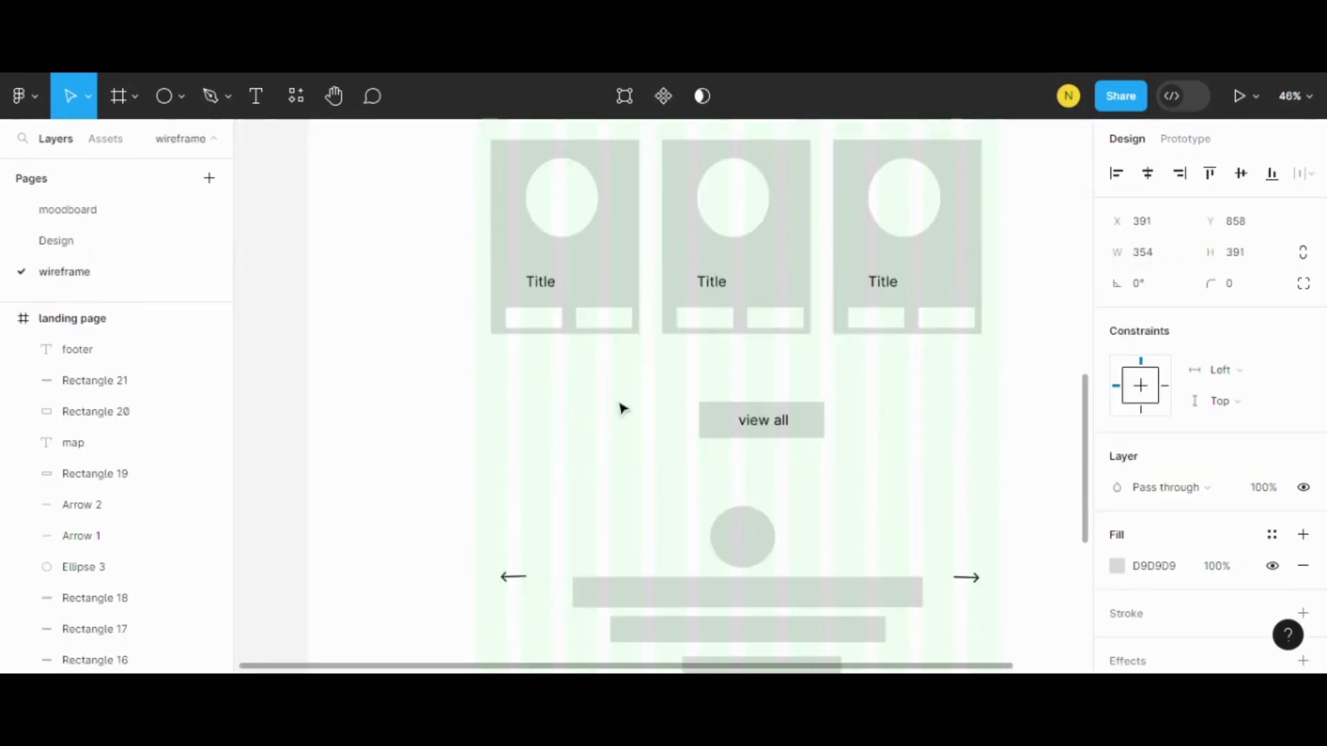
{"action": "scroll", "coordinate": [691, 328], "scroll_direction": "down", "scroll_amount": 1}
{"action": "scroll", "coordinate": [693, 329], "scroll_direction": "down", "scroll_amount": 1}
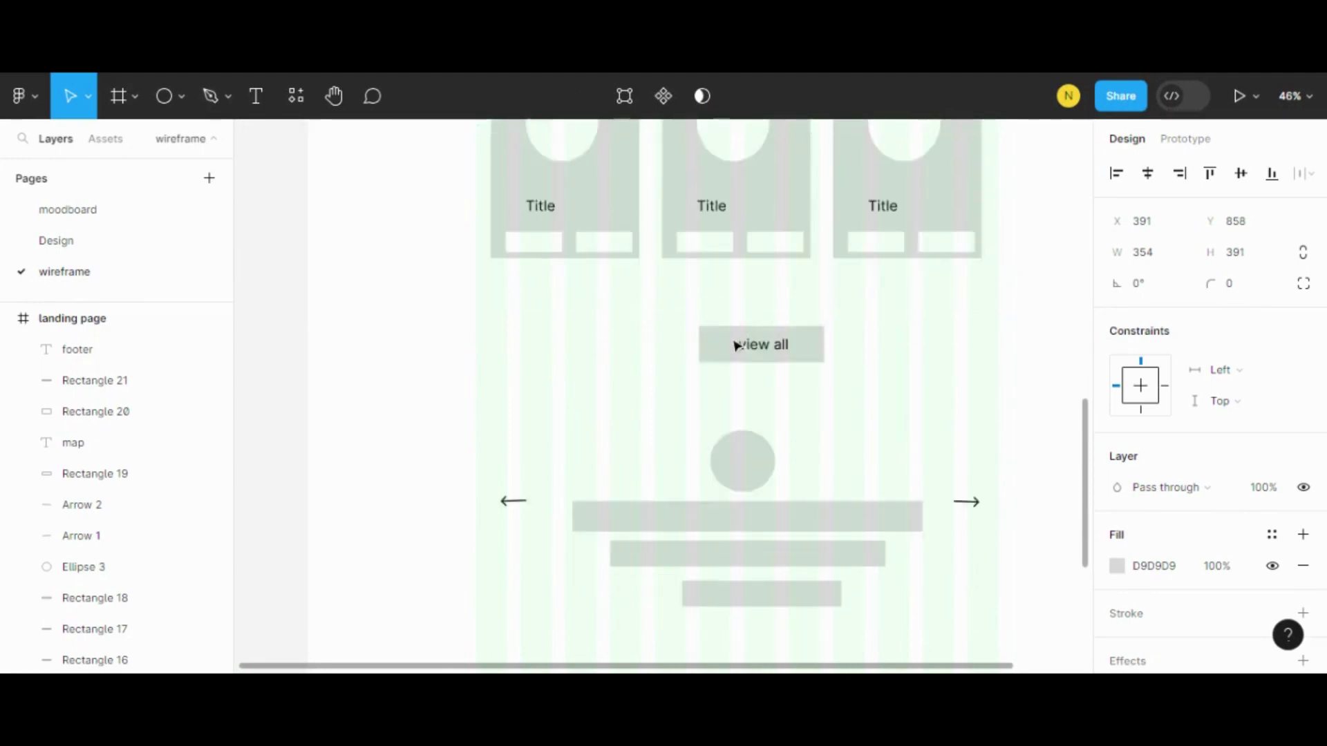
{"action": "scroll", "coordinate": [738, 347], "scroll_direction": "down", "scroll_amount": 1}
{"action": "scroll", "coordinate": [744, 376], "scroll_direction": "down", "scroll_amount": 3}
{"action": "scroll", "coordinate": [838, 341], "scroll_direction": "down", "scroll_amount": 3}
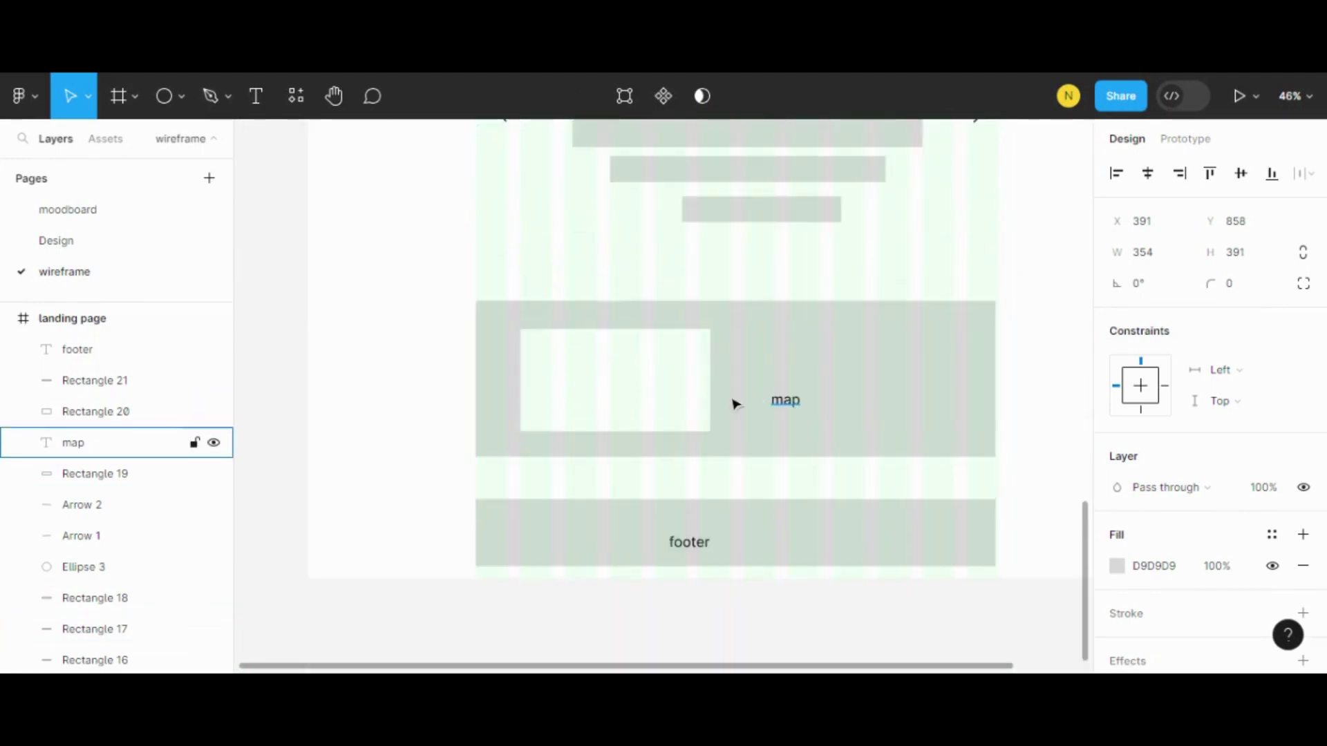
On the Design page, draw a 1170×515 rectangle below the testimonials and paste the New York map into it
{"action": "left_click", "coordinate": [50, 242]}
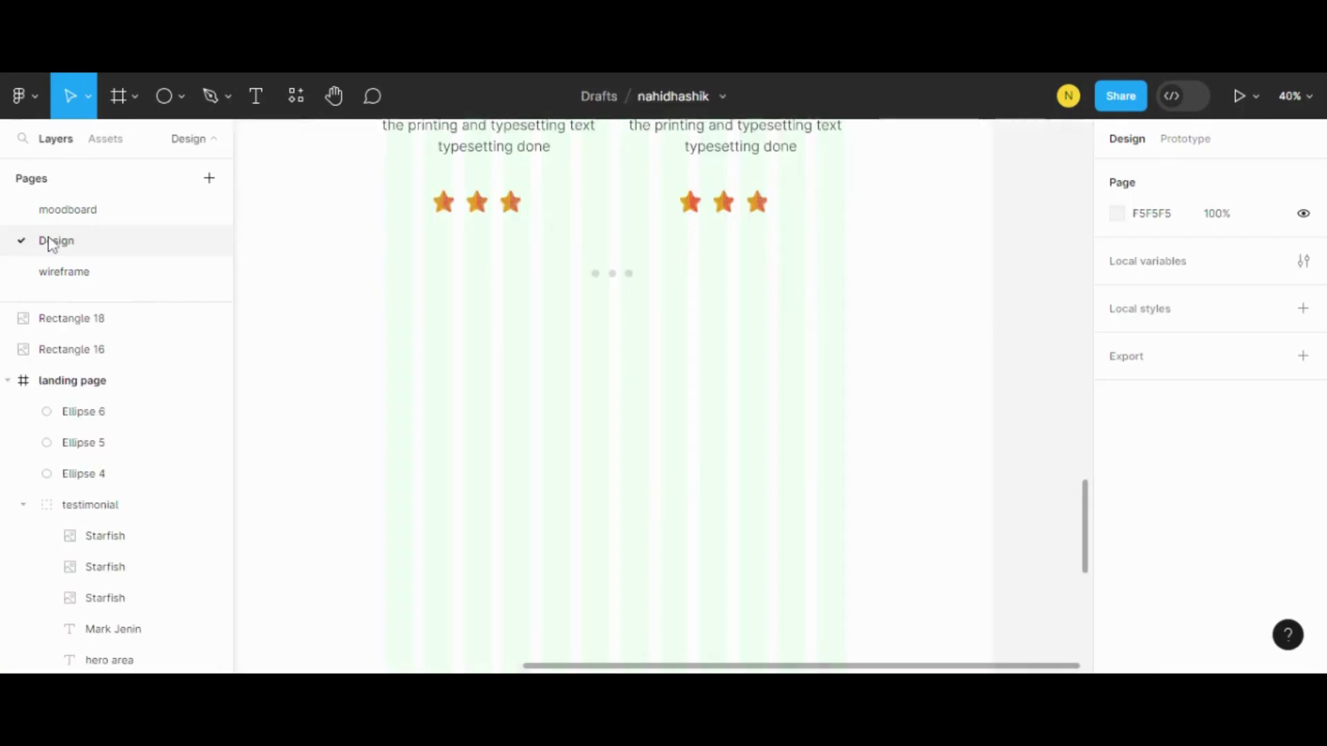
{"action": "left_click", "coordinate": [178, 99]}
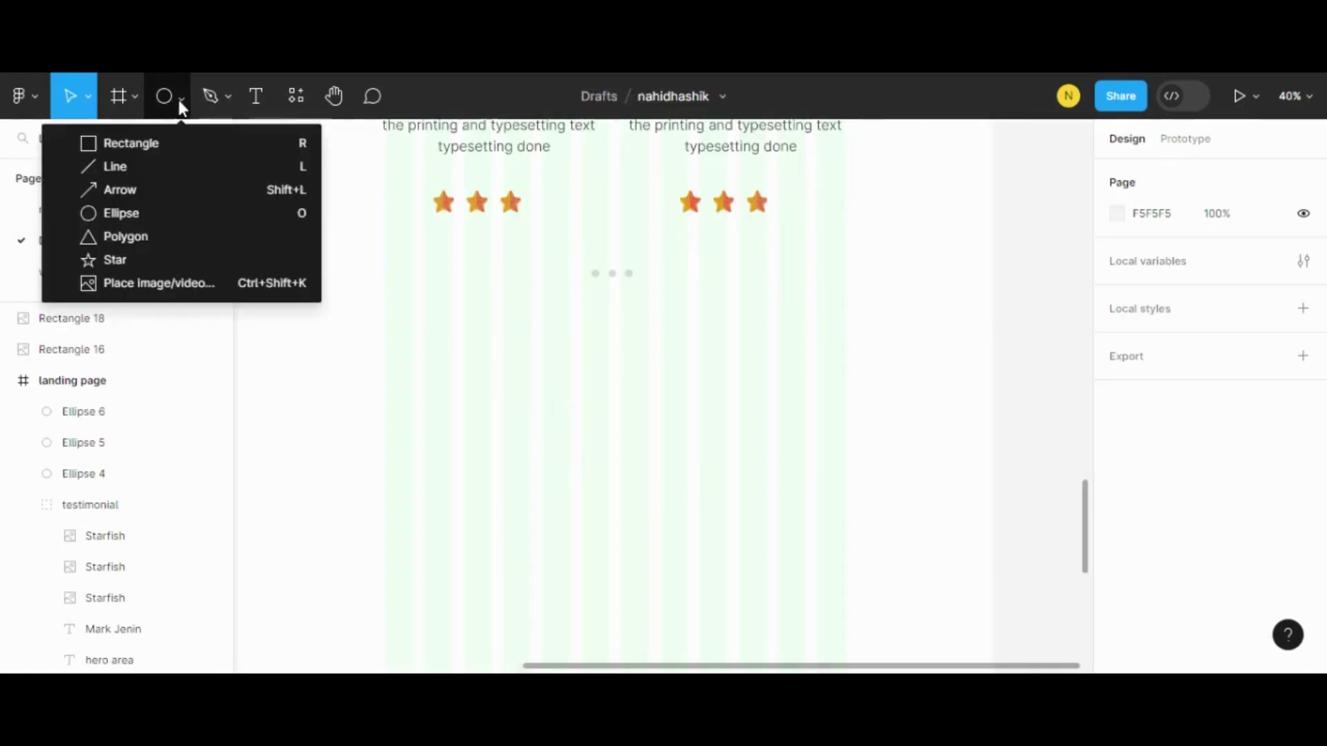
{"action": "left_click", "coordinate": [163, 142]}
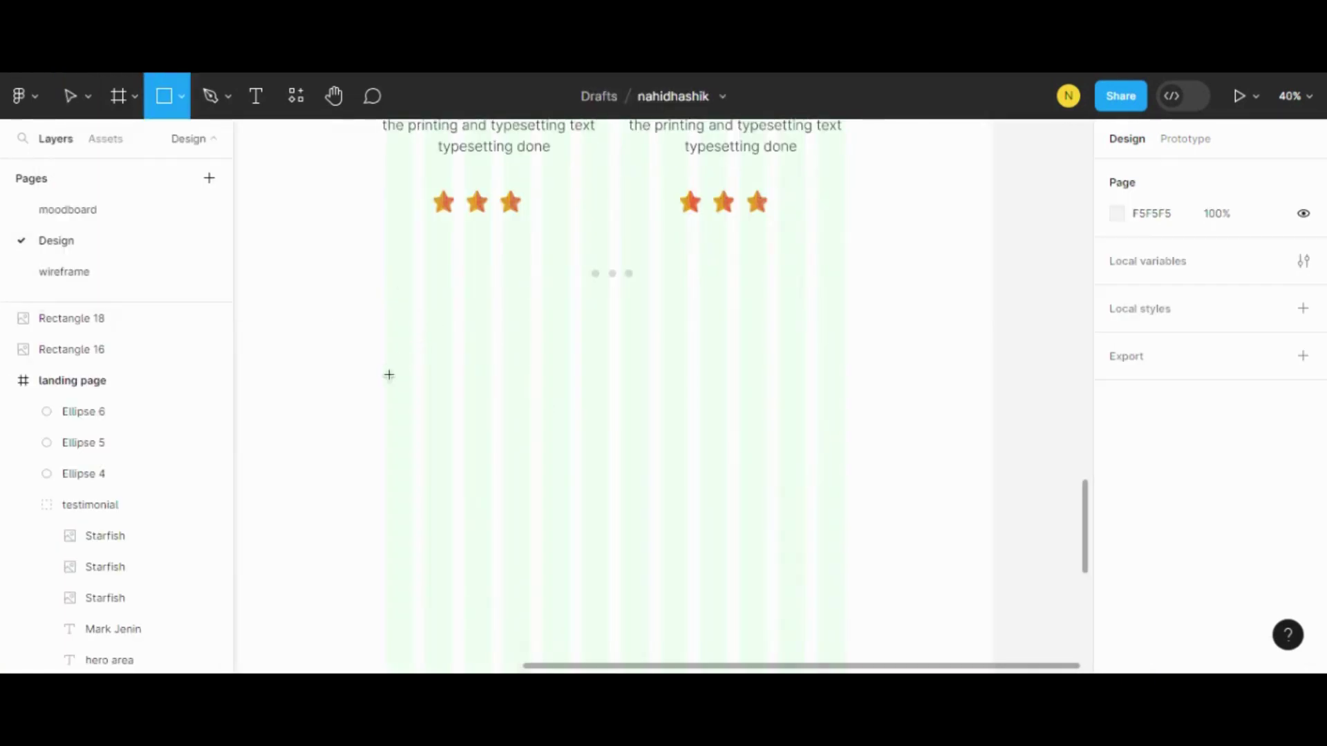
{"action": "mouse_move", "coordinate": [385, 347]}
{"action": "left_mouse_down"}
{"action": "mouse_move", "coordinate": [814, 534]}
{"action": "mouse_move", "coordinate": [849, 533]}
{"action": "left_mouse_up"}
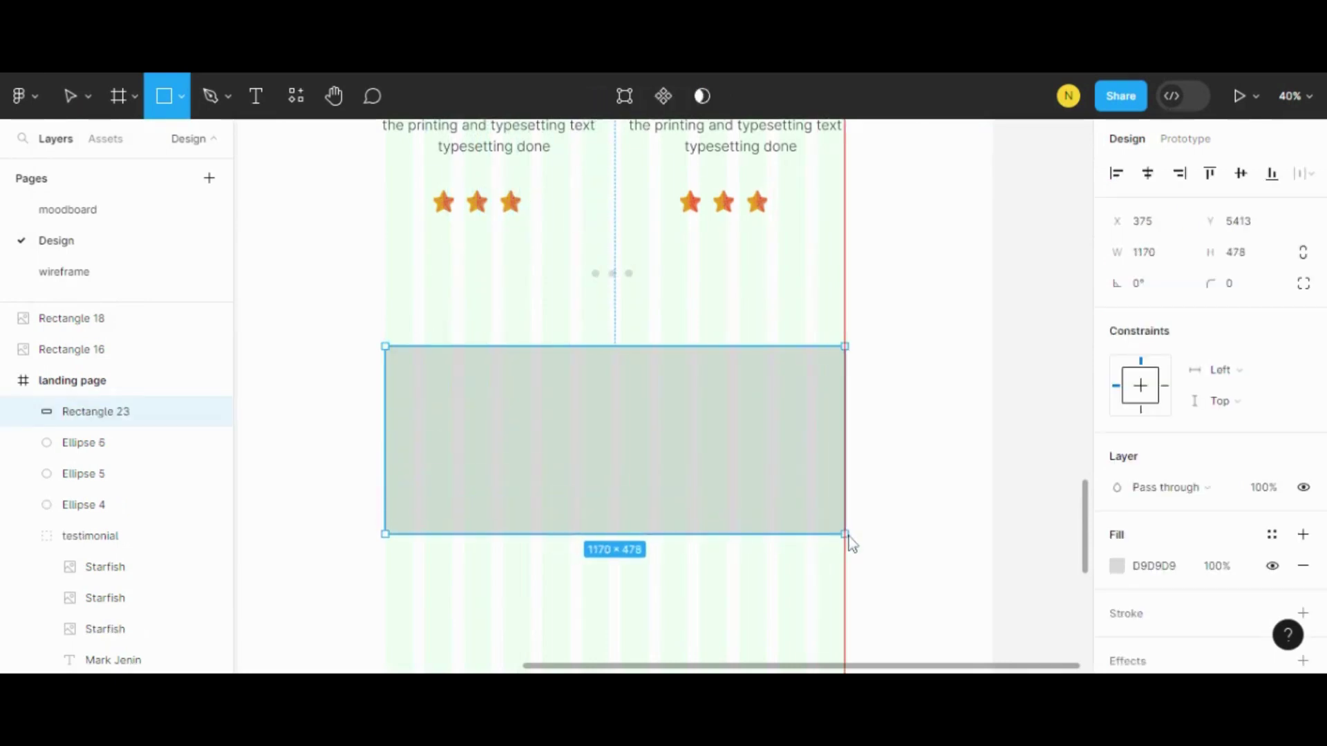
{"action": "left_click_drag", "start_coordinate": [849, 534], "coordinate": [850, 553]}
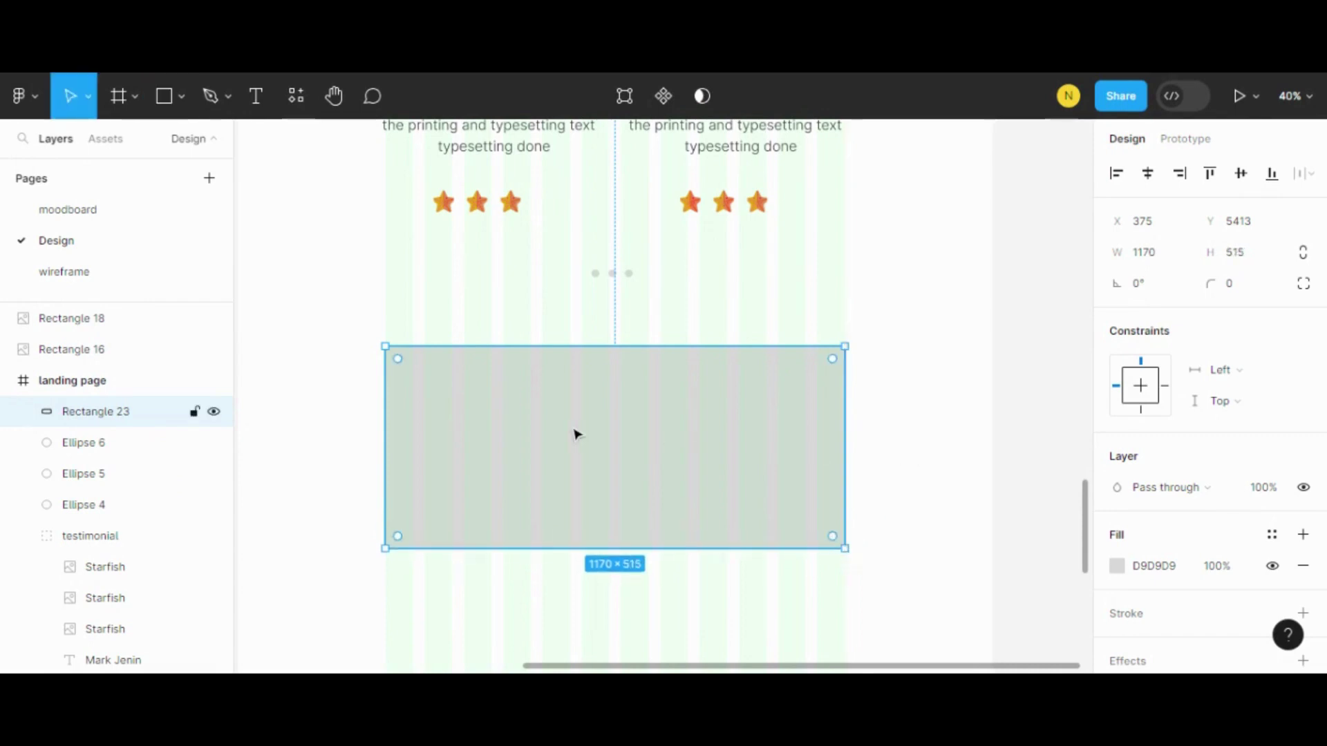
{"action": "key", "text": "ctrl+v"}
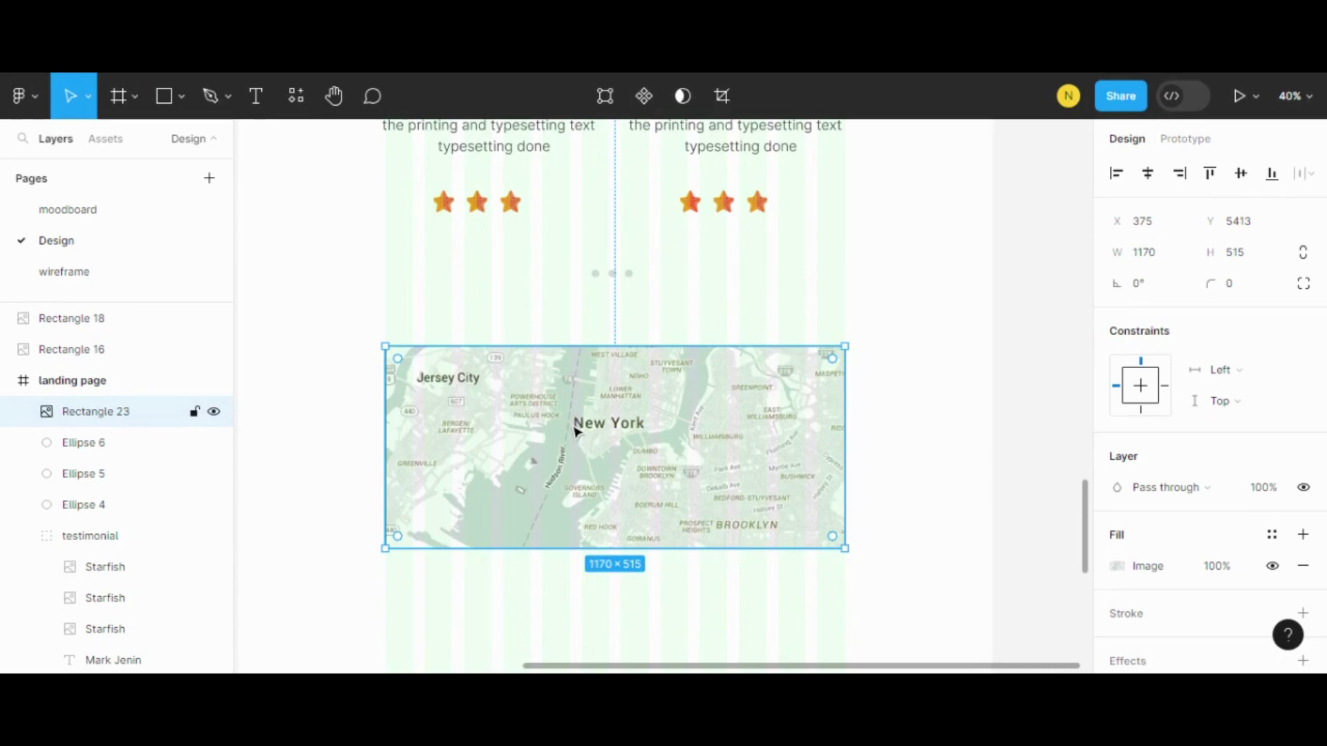
{"action": "left_click", "coordinate": [718, 284]}
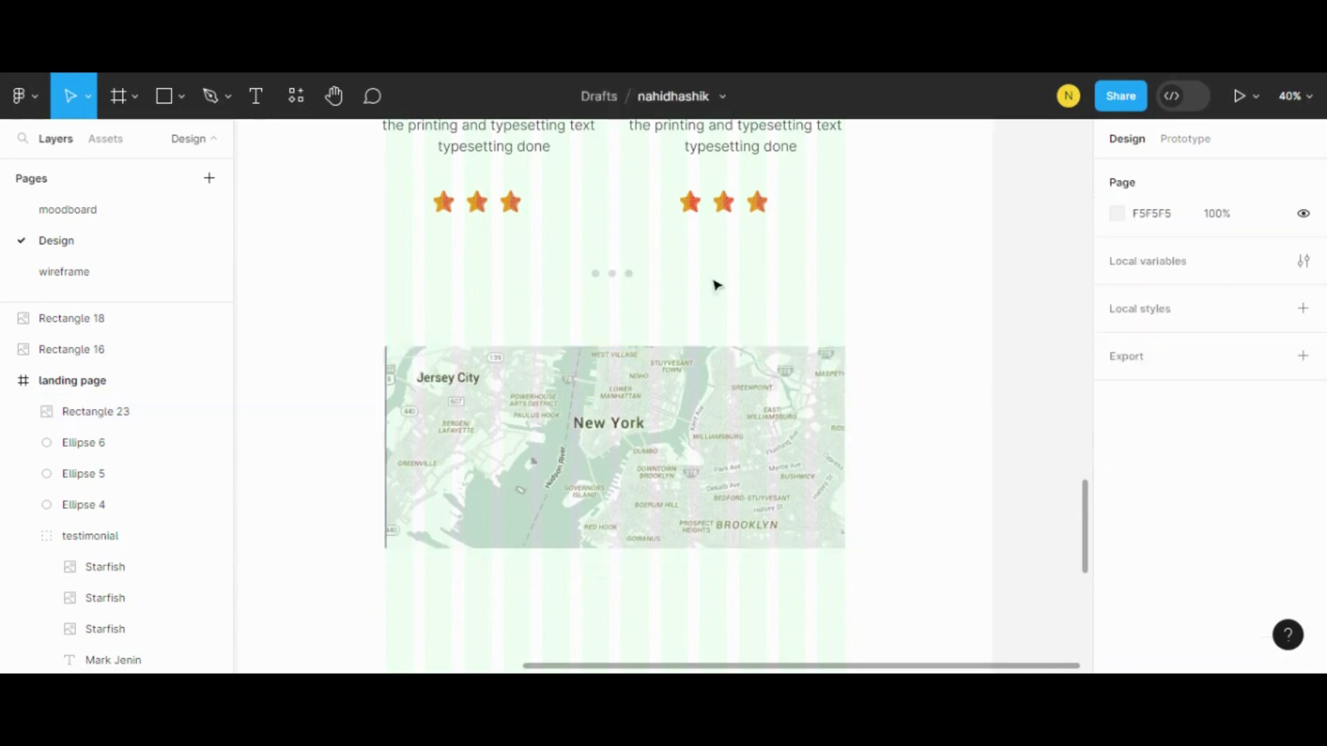
{"action": "left_click", "coordinate": [626, 434]}
Draw a card rectangle over the map's left side and resize it to 622×353
{"action": "left_click", "coordinate": [178, 97]}
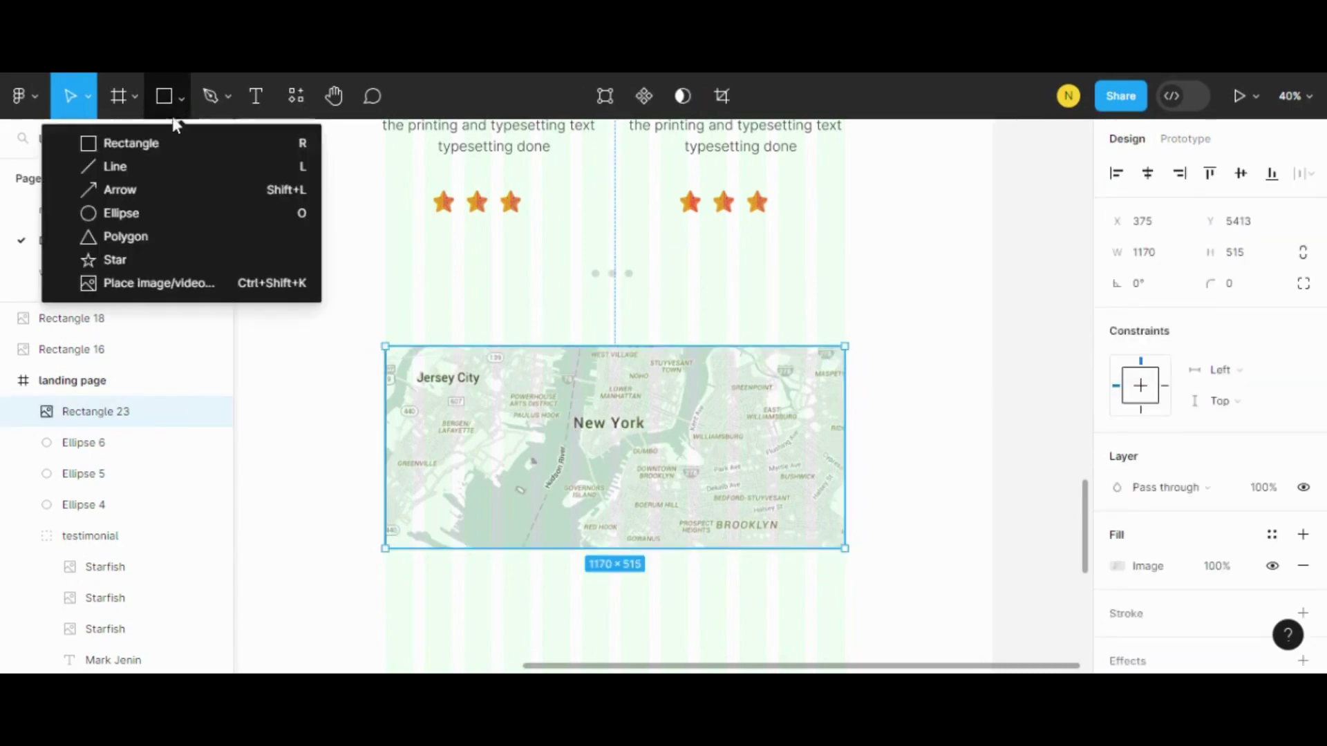
{"action": "left_click", "coordinate": [141, 143]}
{"action": "left_click_drag", "start_coordinate": [419, 380], "coordinate": [610, 529]}
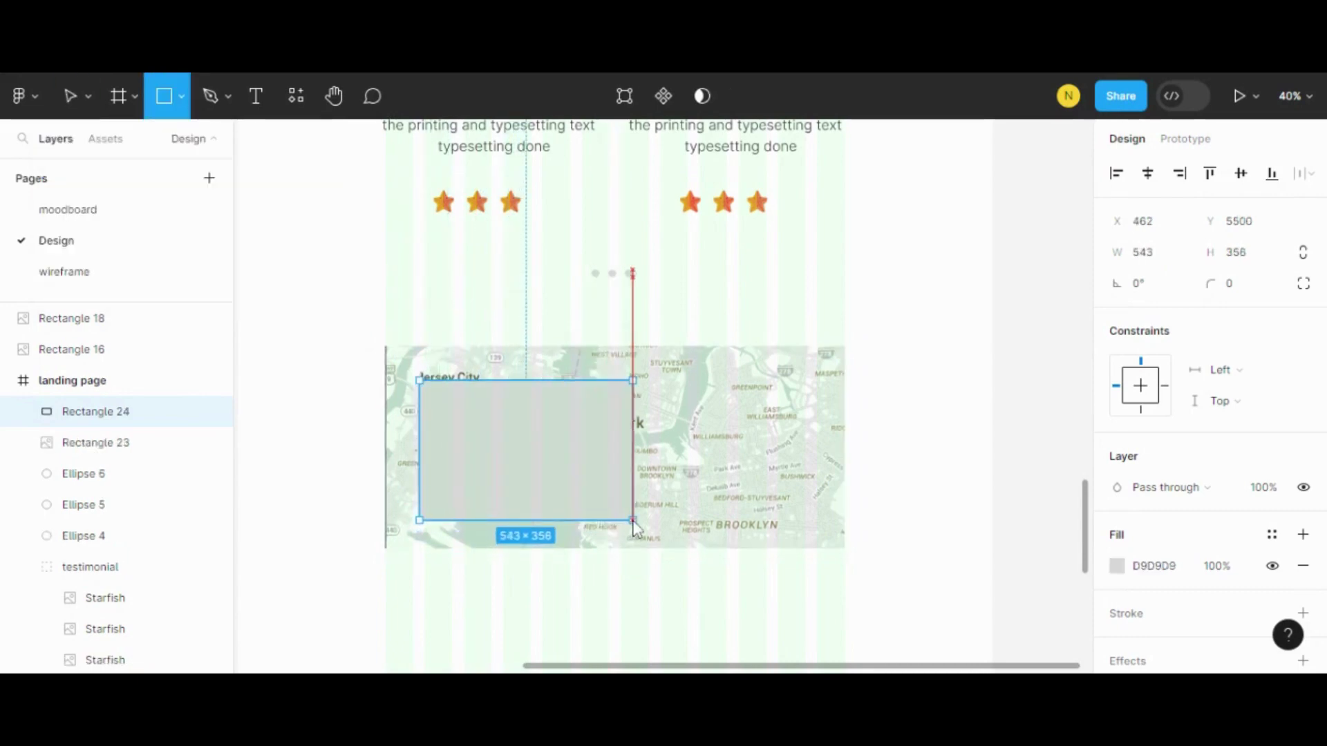
{"action": "left_click_drag", "start_coordinate": [610, 531], "coordinate": [654, 529]}
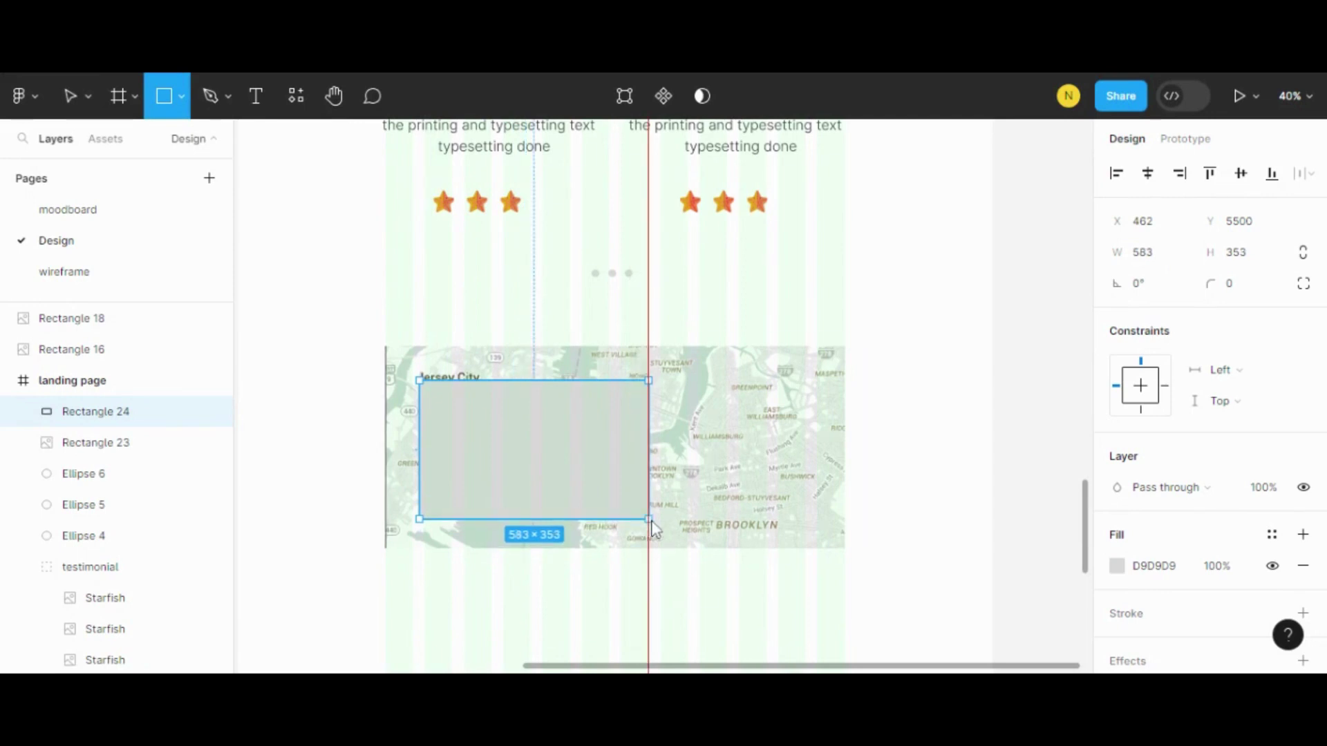
{"action": "mouse_move", "coordinate": [537, 480]}
{"action": "left_mouse_down"}
{"action": "mouse_move", "coordinate": [518, 470]}
{"action": "mouse_move", "coordinate": [520, 502]}
{"action": "left_mouse_up"}
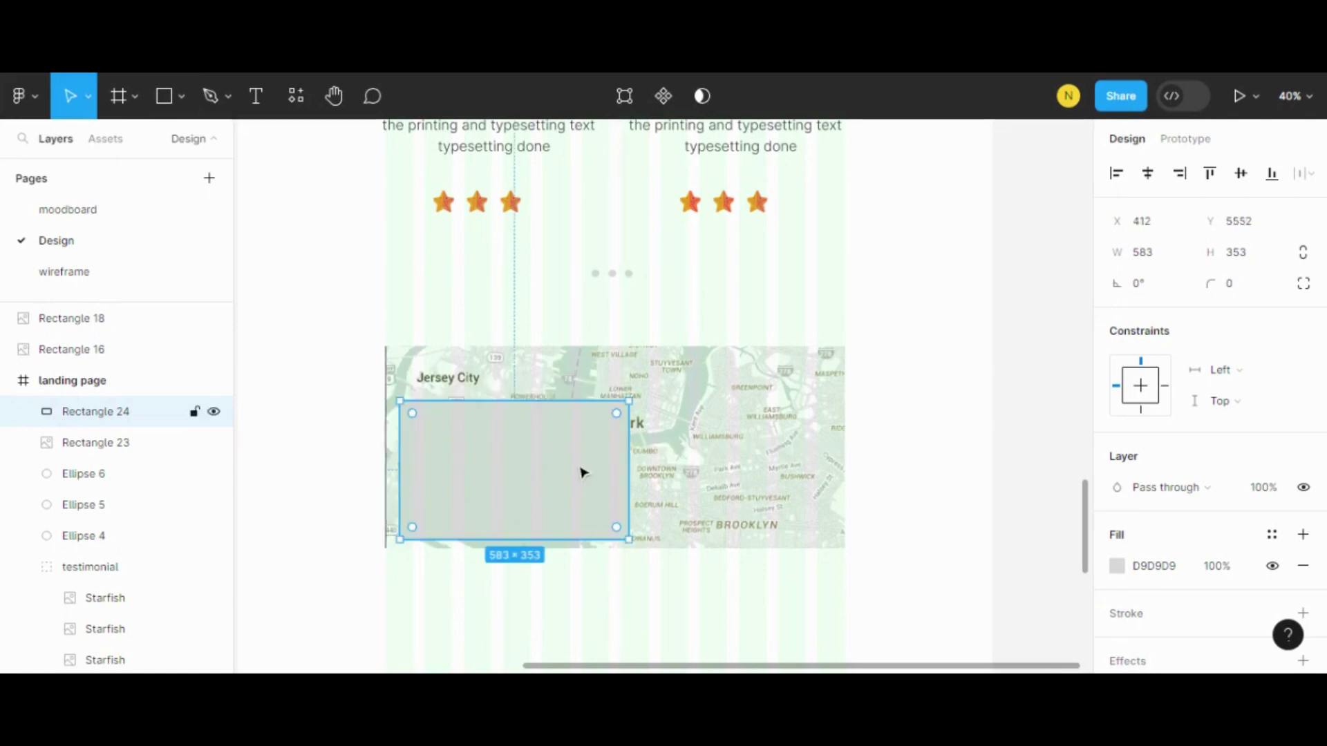
{"action": "left_click_drag", "start_coordinate": [629, 449], "coordinate": [646, 448]}
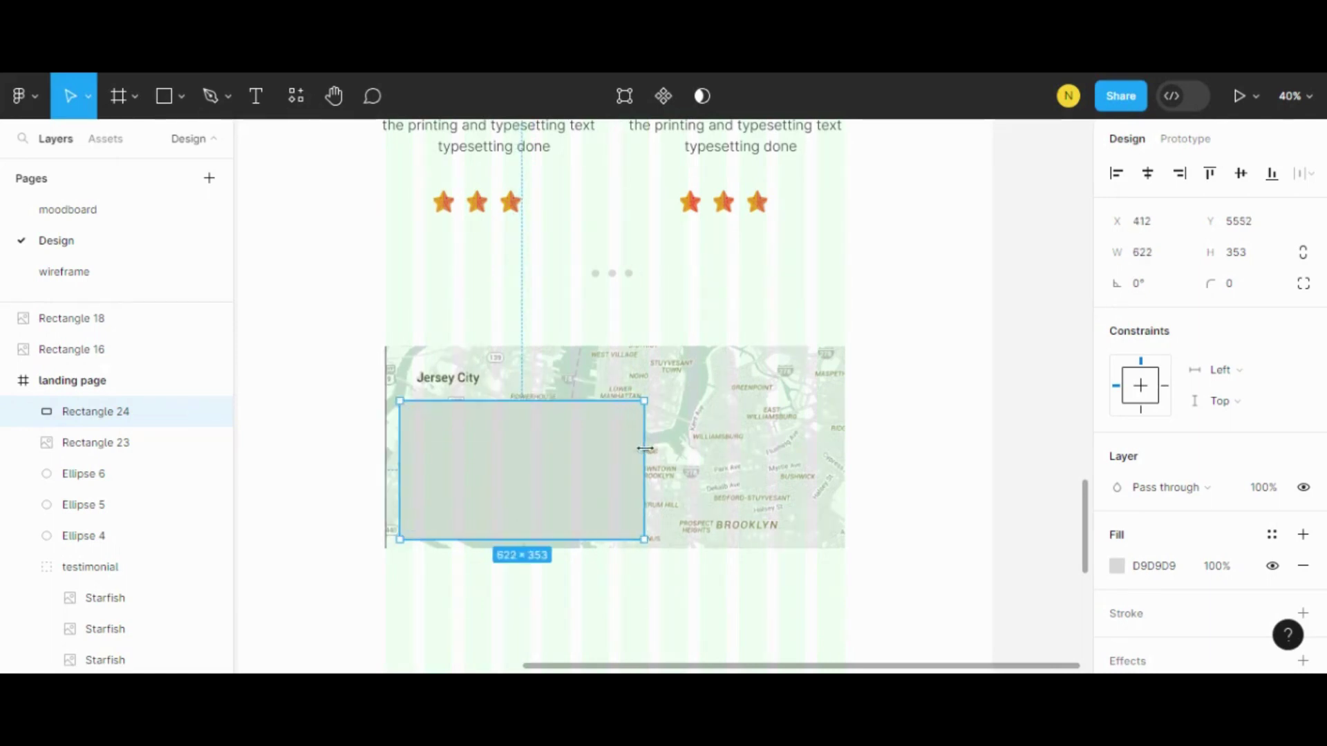
{"action": "left_click_drag", "start_coordinate": [530, 400], "coordinate": [530, 389]}
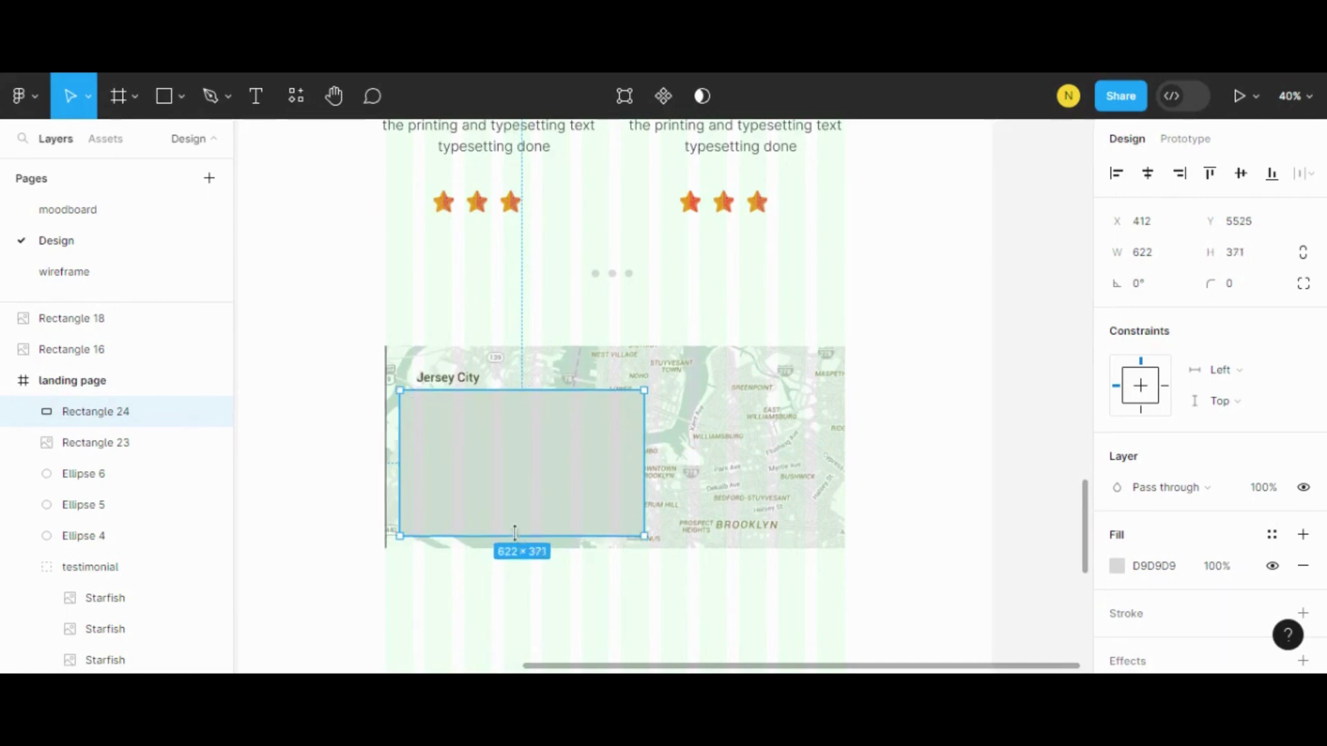
{"action": "left_click_drag", "start_coordinate": [520, 548], "coordinate": [519, 537]}
Set the card rectangle's fill to white (FFFFFF)
{"action": "left_click", "coordinate": [743, 494]}
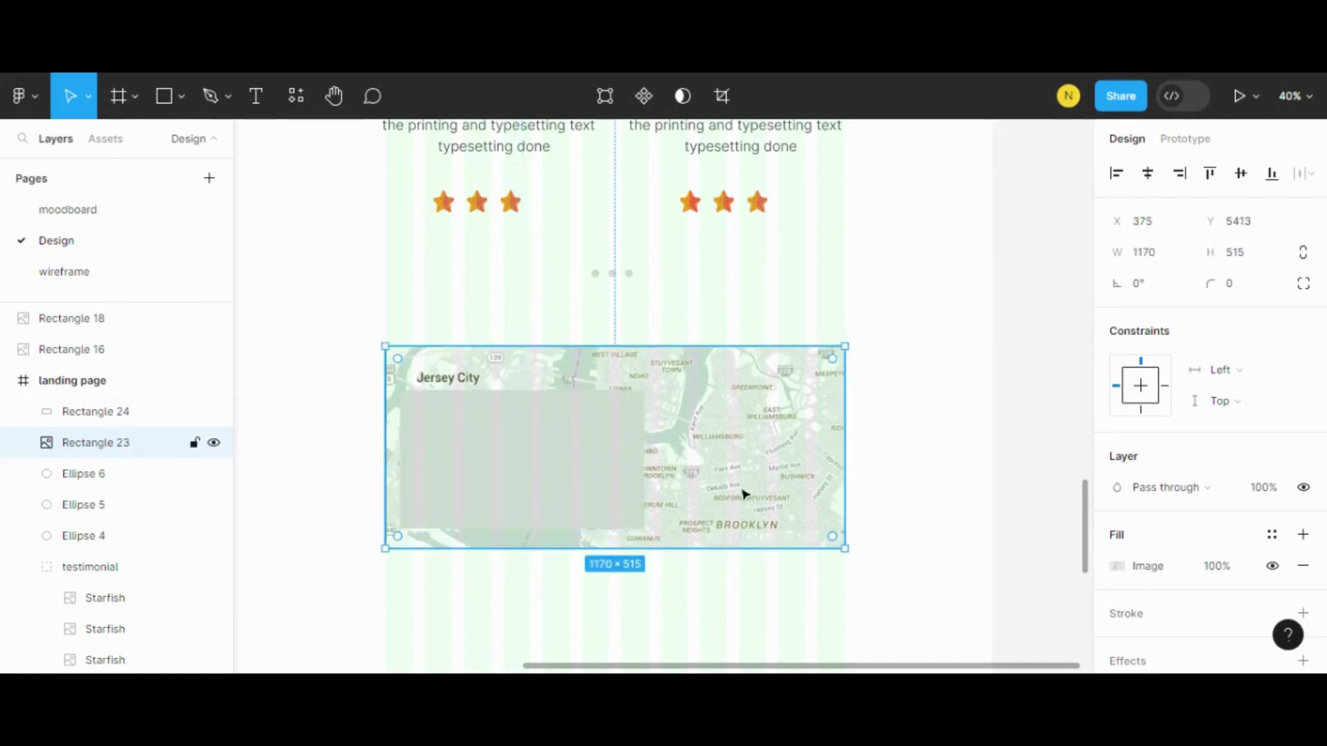
{"action": "left_click", "coordinate": [562, 462]}
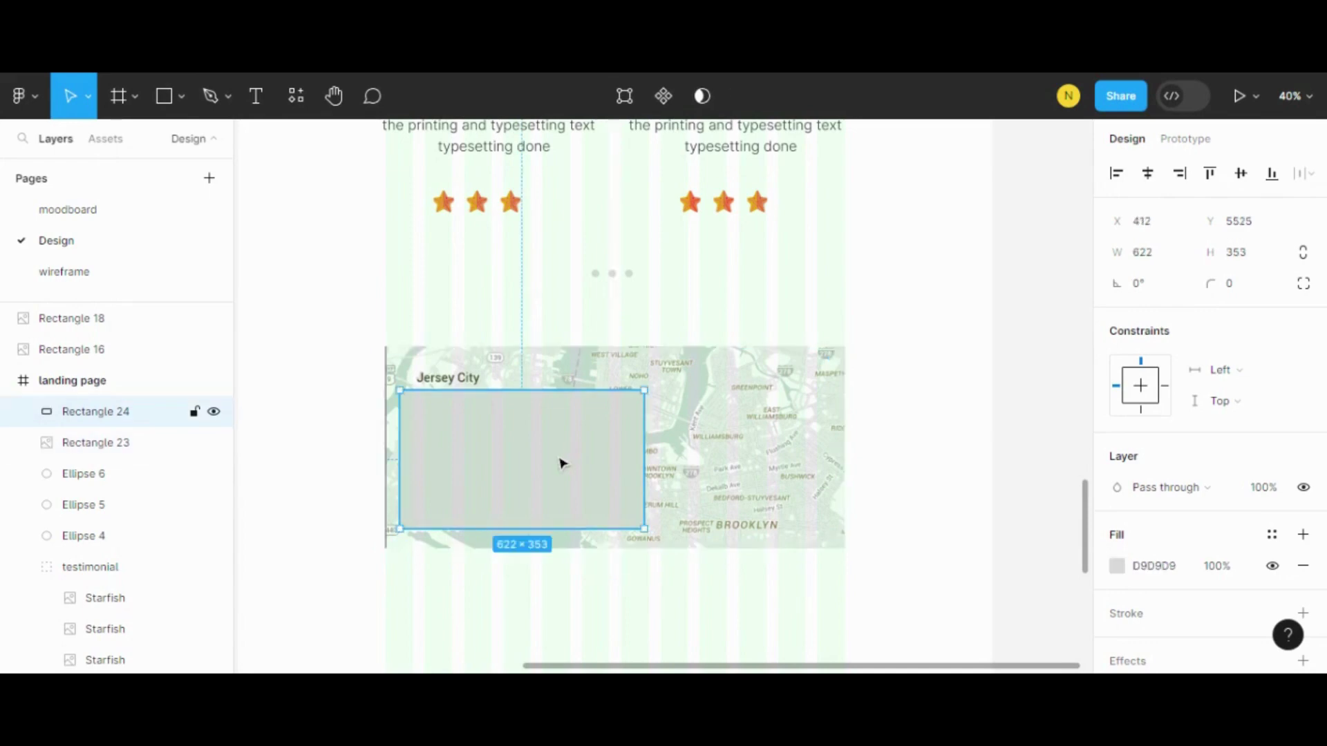
{"action": "left_click", "coordinate": [1117, 566]}
{"action": "left_click", "coordinate": [911, 593]}
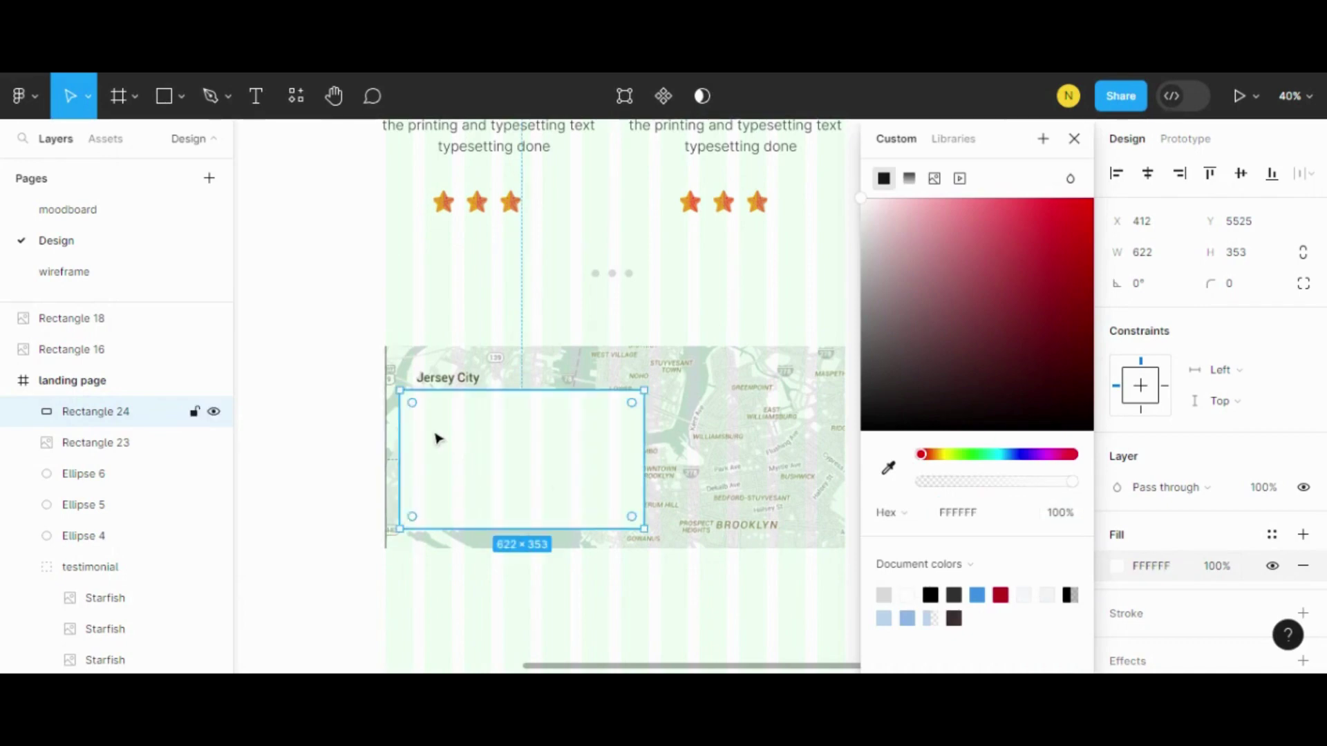
{"action": "left_click", "coordinate": [256, 96]}
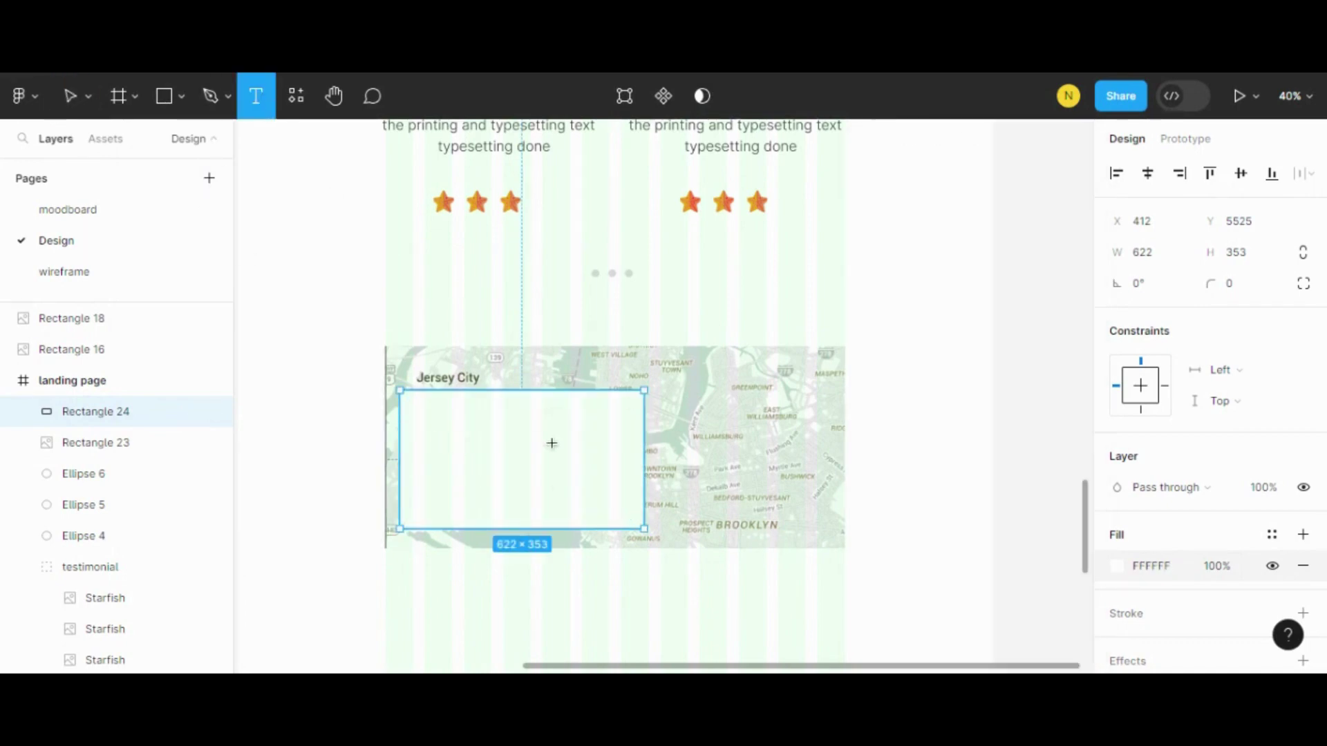
{"action": "left_click", "coordinate": [495, 433]}
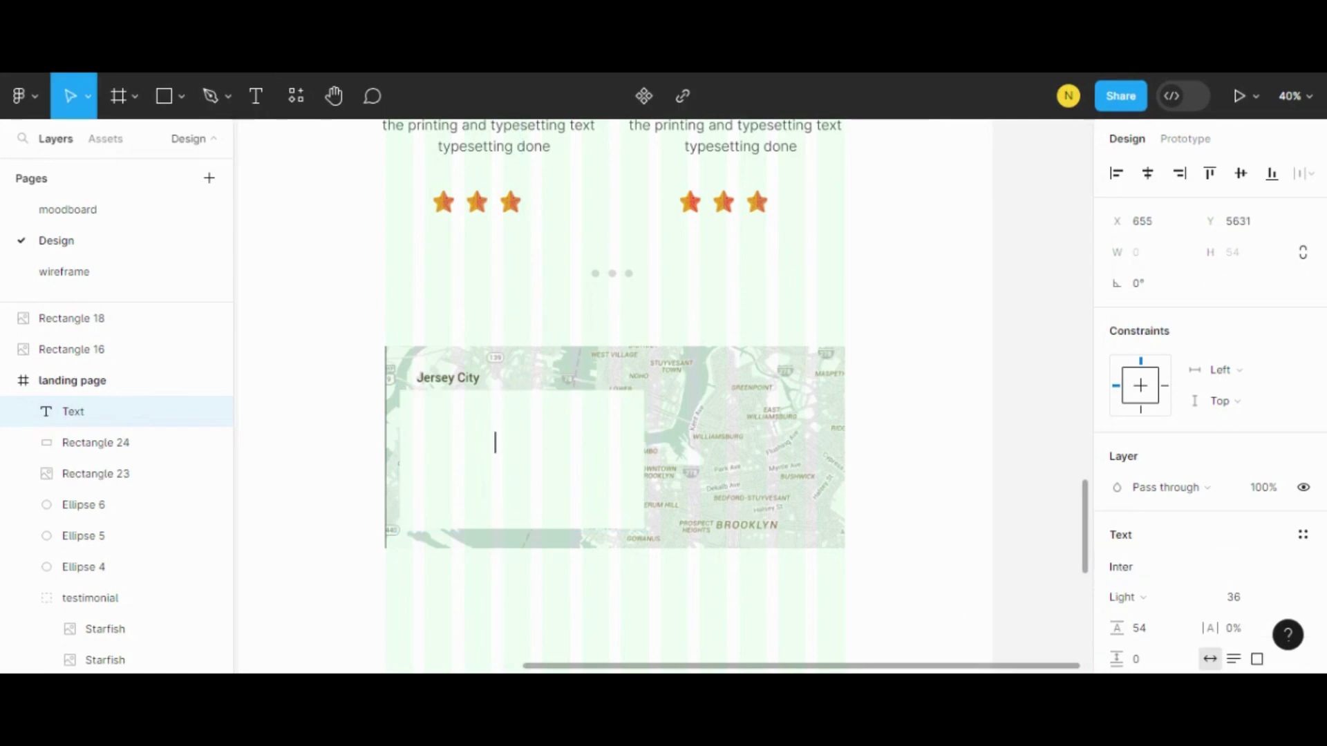
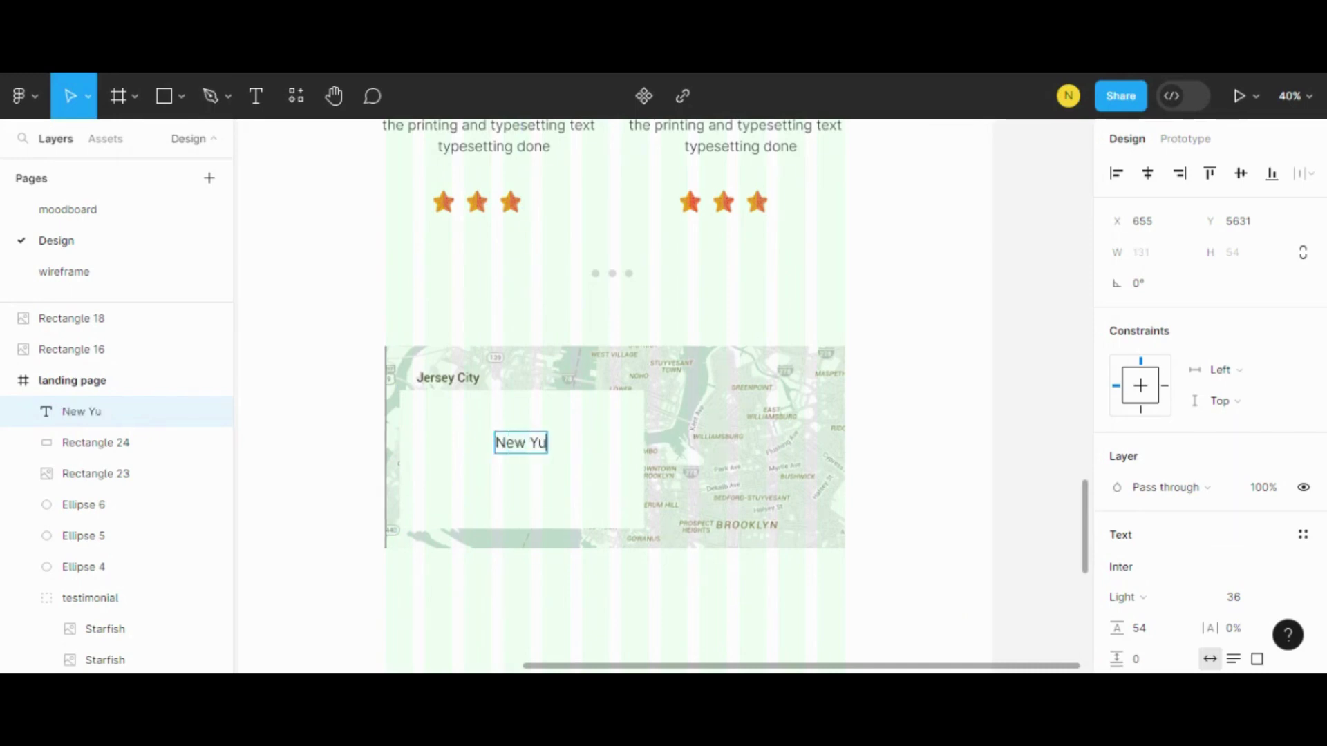
{"action": "key", "text": "BackSpace"}
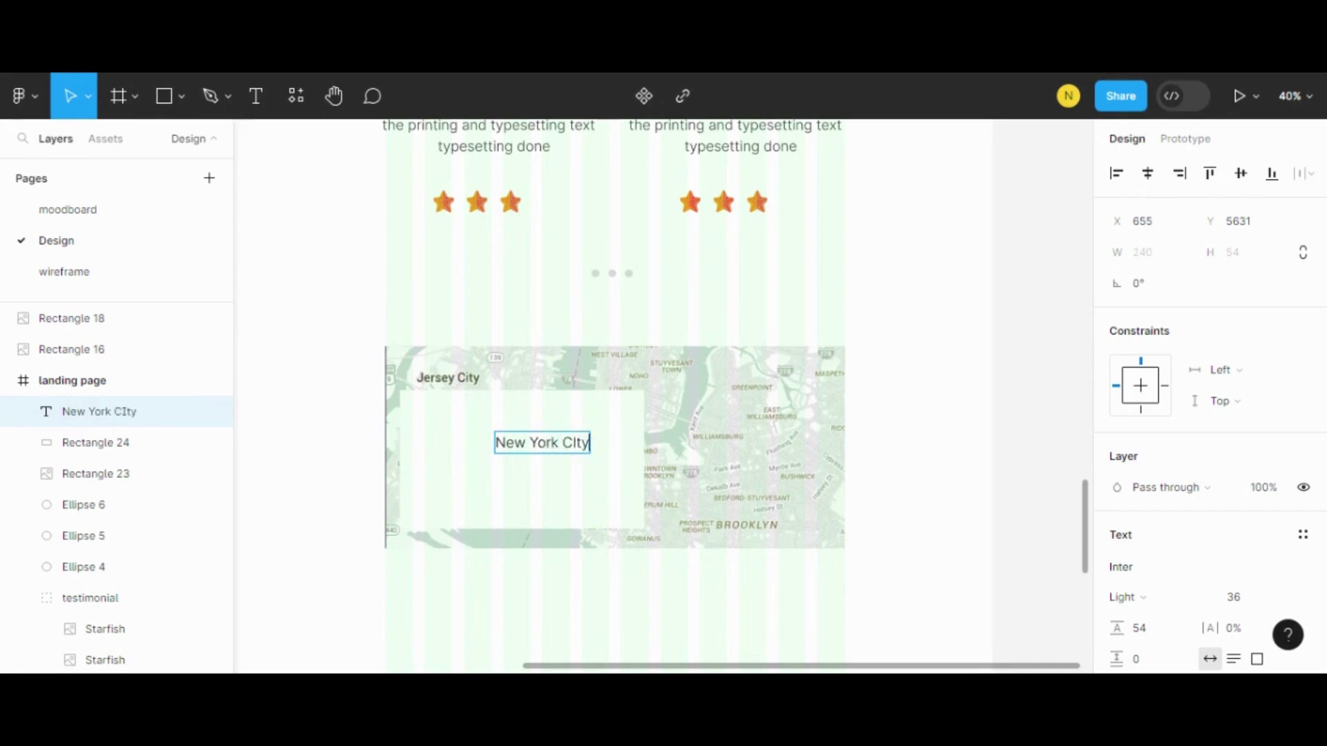
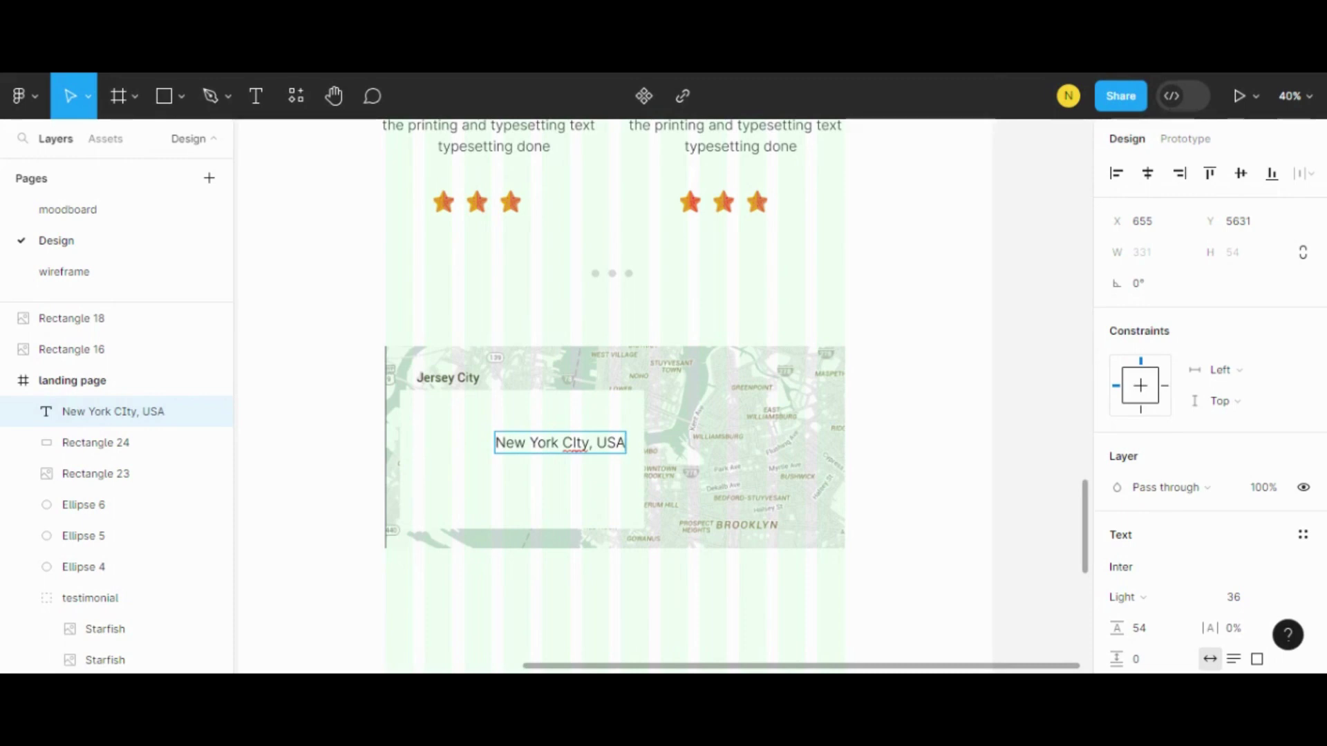
{"action": "key", "text": "Return"}
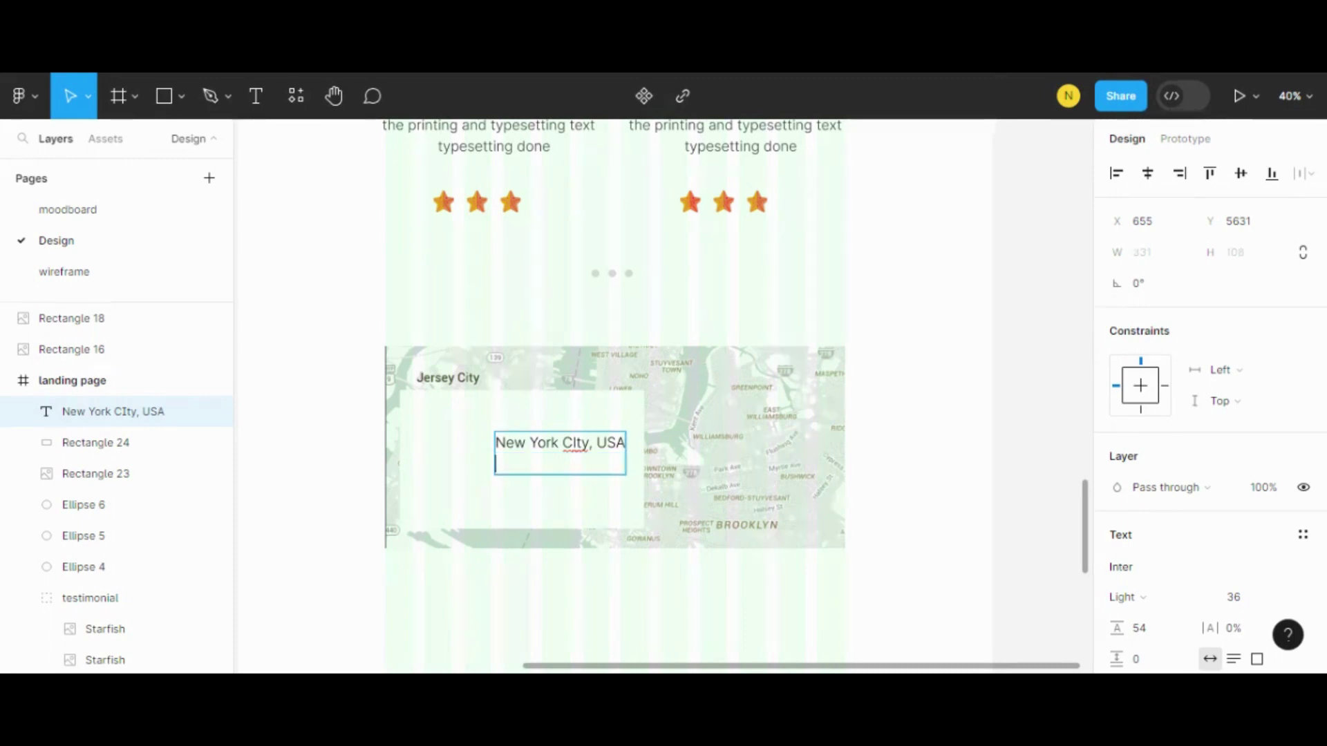
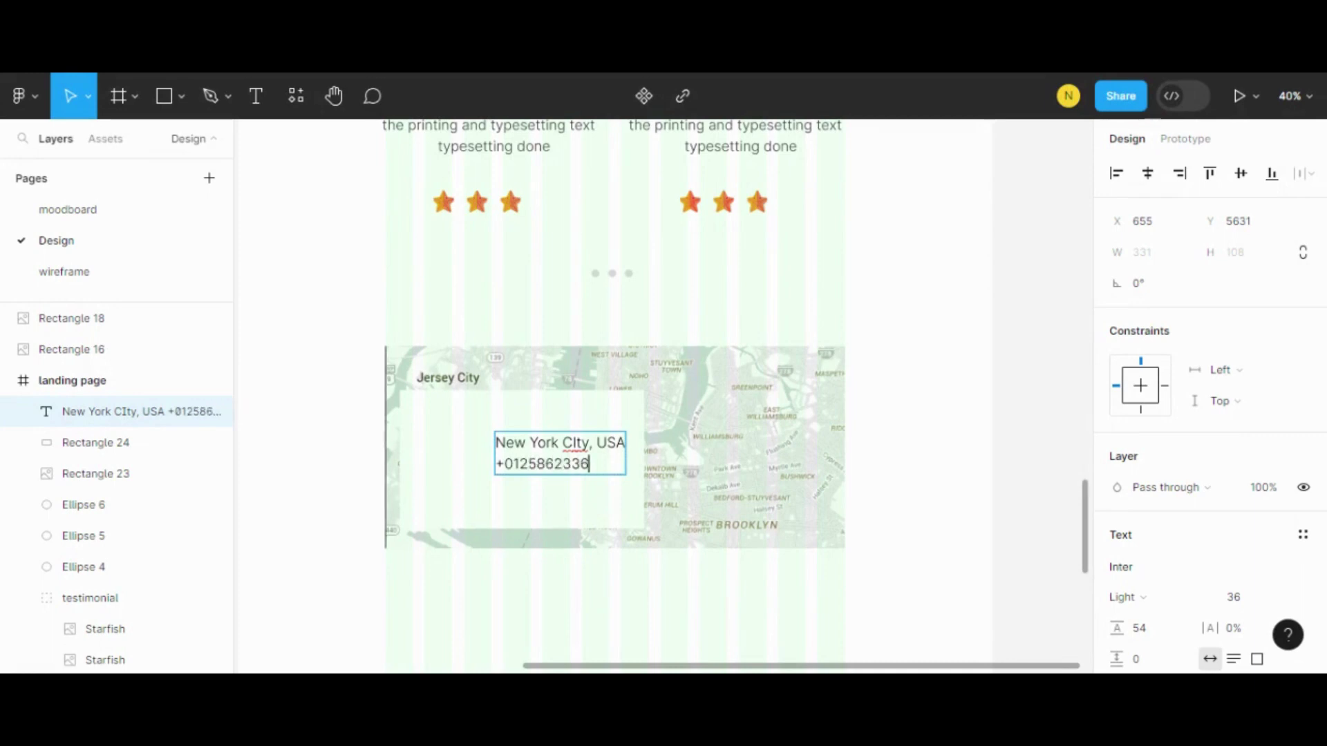
{"action": "key", "text": "Escape"}
Shift the address text left within the card and set its weight to Bold
{"action": "mouse_move", "coordinate": [569, 445]}
{"action": "left_mouse_down"}
{"action": "mouse_move", "coordinate": [508, 456]}
{"action": "mouse_move", "coordinate": [517, 447]}
{"action": "left_mouse_up"}
{"action": "double_click", "coordinate": [518, 446]}
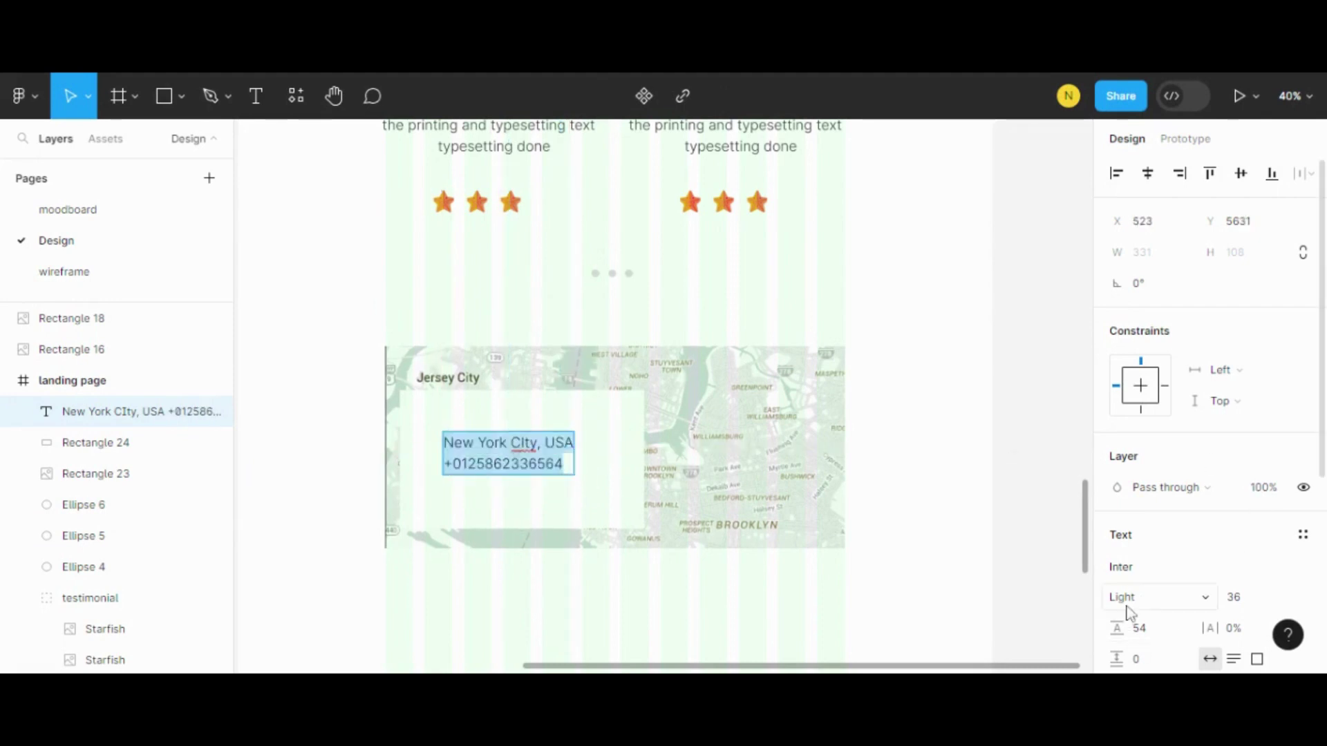
{"action": "left_click", "coordinate": [1203, 598]}
{"action": "left_click", "coordinate": [1160, 334]}
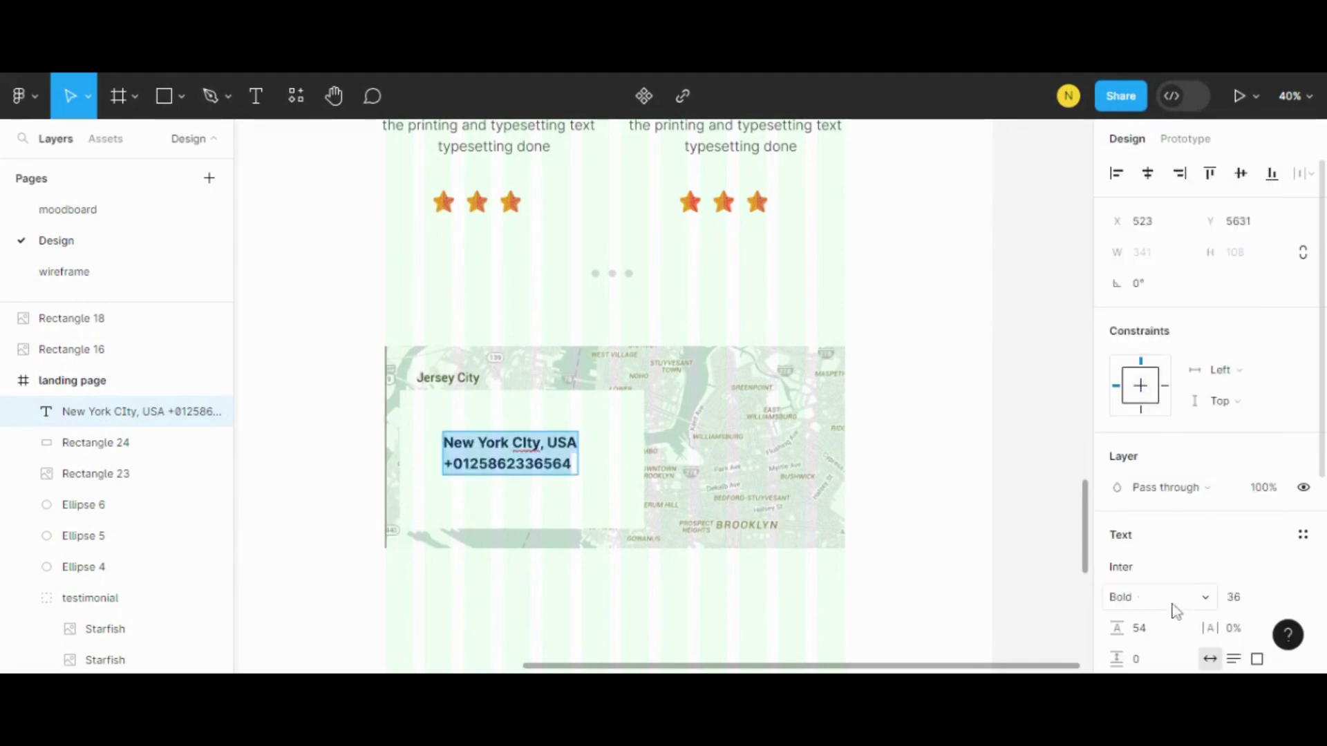
{"action": "scroll", "coordinate": [1168, 622], "scroll_direction": "down", "scroll_amount": 5}
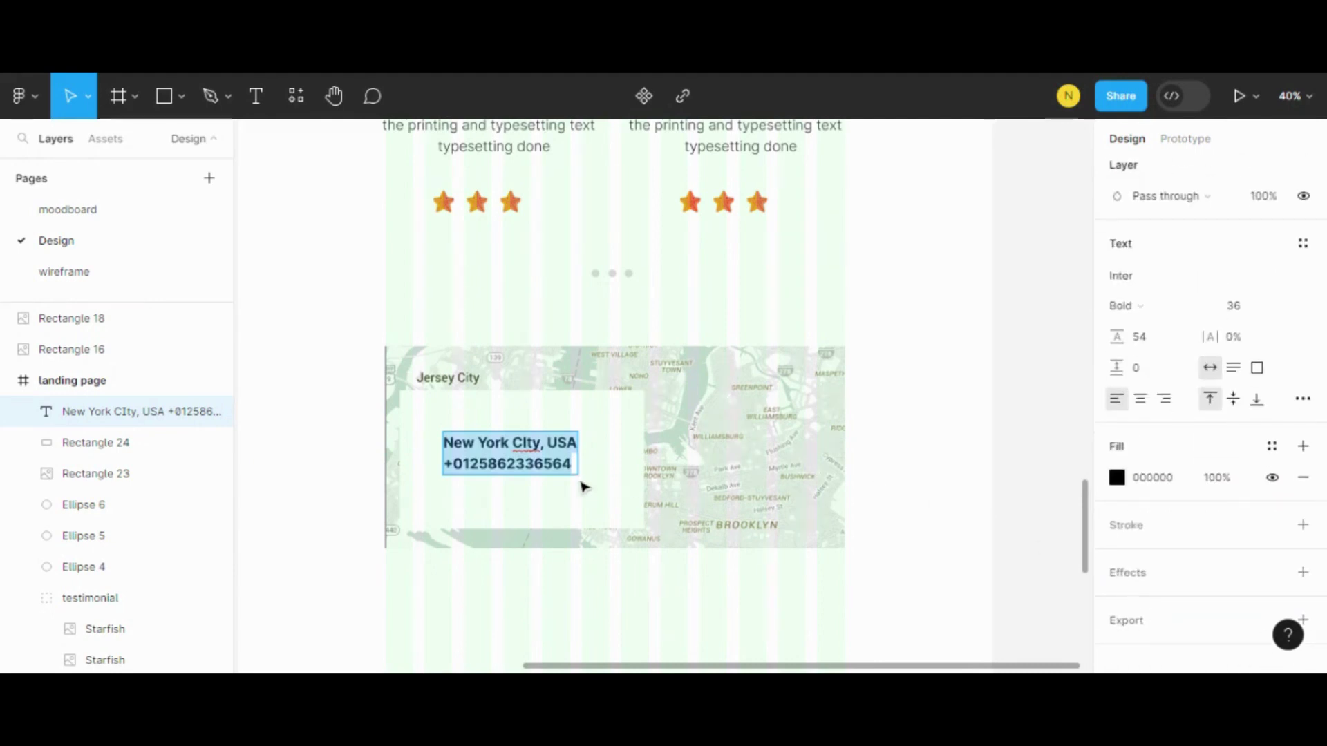
{"action": "key", "text": "Escape"}
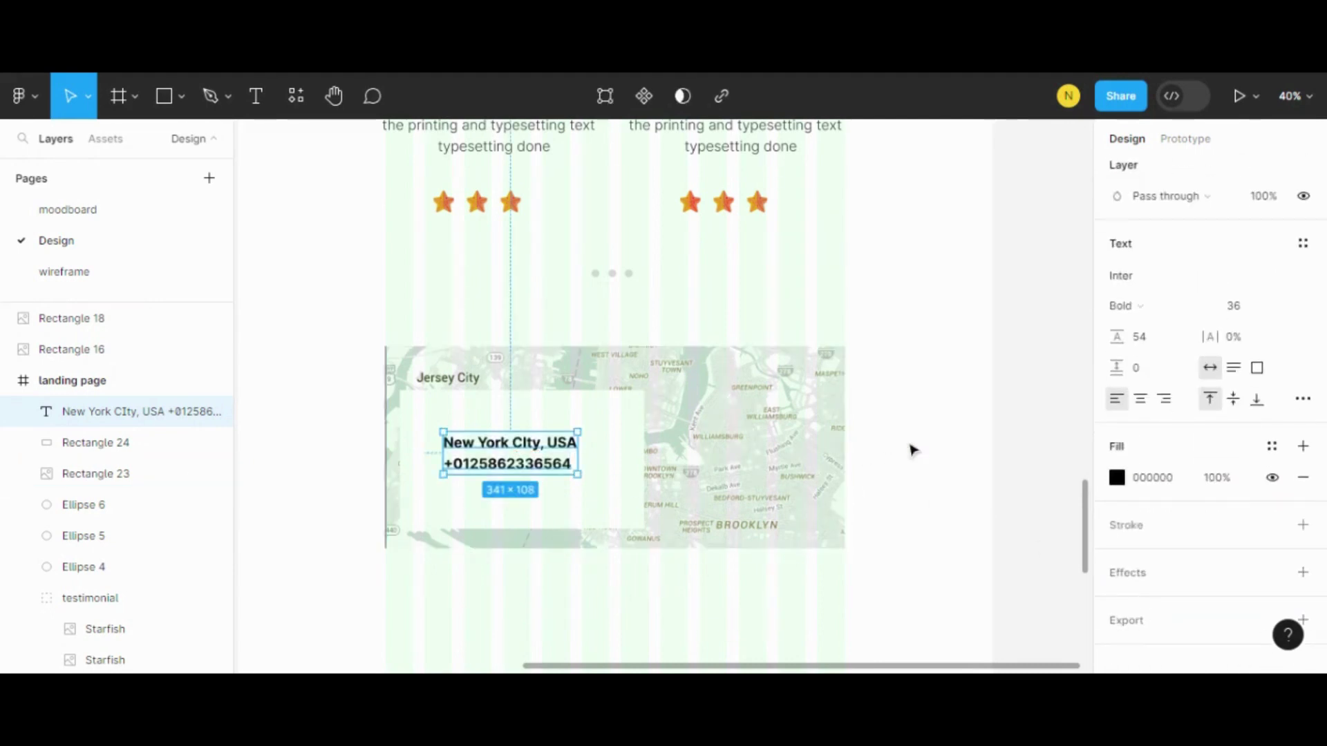
{"action": "left_click", "coordinate": [913, 450]}
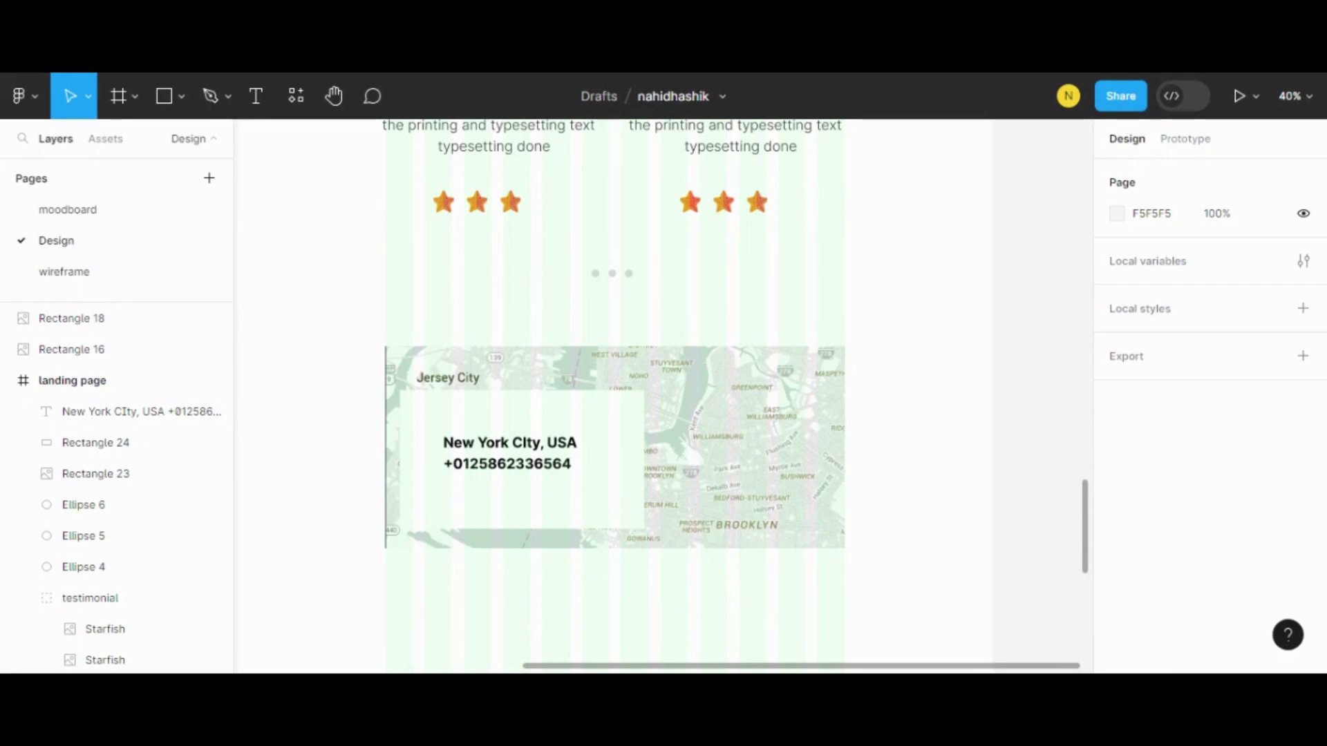
{"action": "scroll", "coordinate": [910, 450], "scroll_direction": "up", "scroll_amount": 3}
{"action": "scroll", "coordinate": [909, 450], "scroll_direction": "up", "scroll_amount": 2}
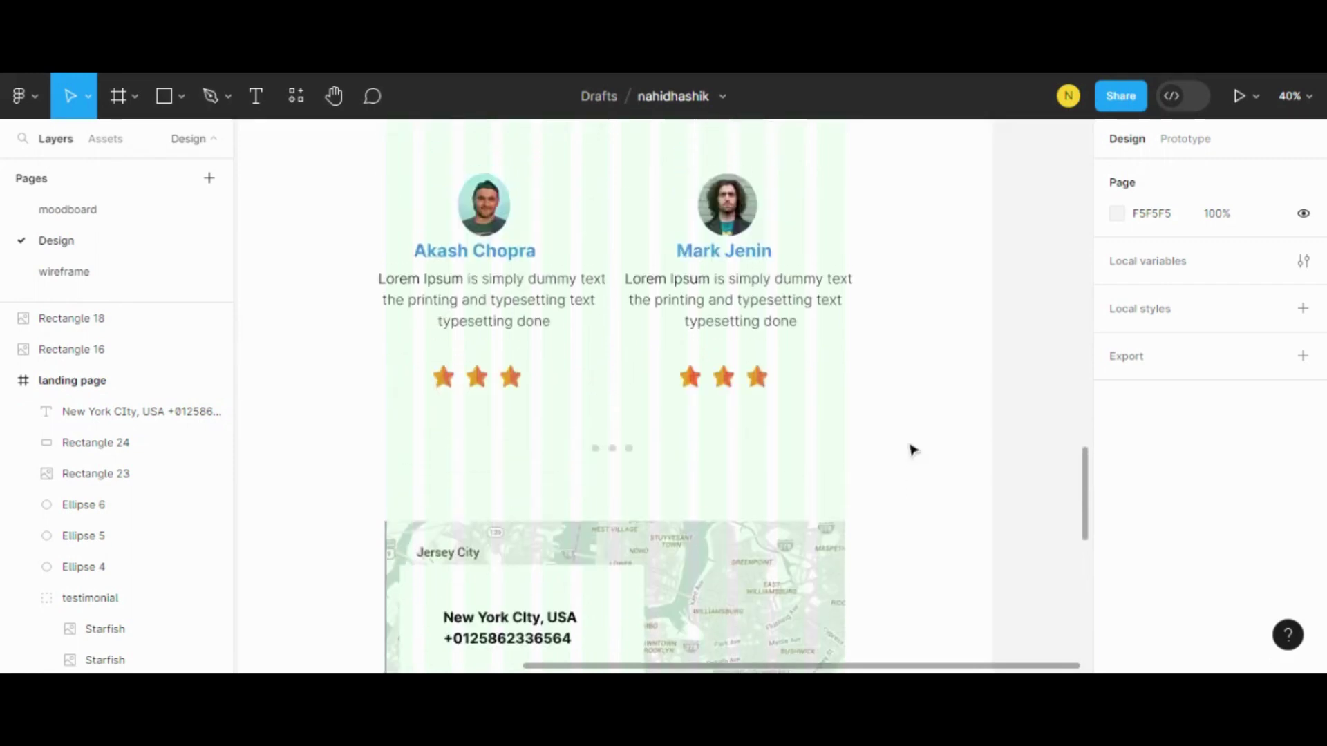
{"action": "scroll", "coordinate": [910, 450], "scroll_direction": "up", "scroll_amount": 3}
{"action": "scroll", "coordinate": [911, 451], "scroll_direction": "up", "scroll_amount": 4}
{"action": "scroll", "coordinate": [910, 450], "scroll_direction": "up", "scroll_amount": 2}
{"action": "scroll", "coordinate": [910, 450], "scroll_direction": "down", "scroll_amount": 2}
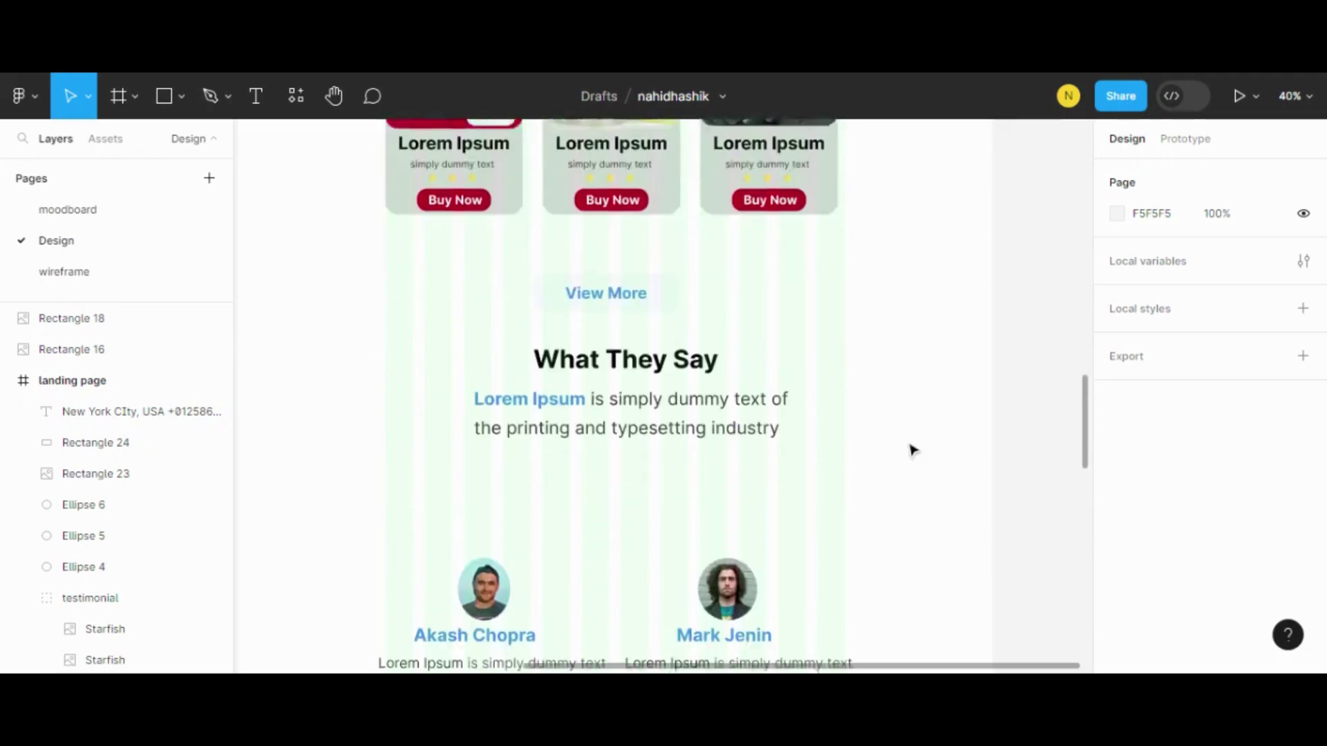
{"action": "scroll", "coordinate": [910, 450], "scroll_direction": "down", "scroll_amount": 1}
{"action": "scroll", "coordinate": [910, 450], "scroll_direction": "down", "scroll_amount": 2}
Nudge the testimonial cards right and move the three slider dots up beneath them
{"action": "scroll", "coordinate": [910, 450], "scroll_direction": "down", "scroll_amount": 2}
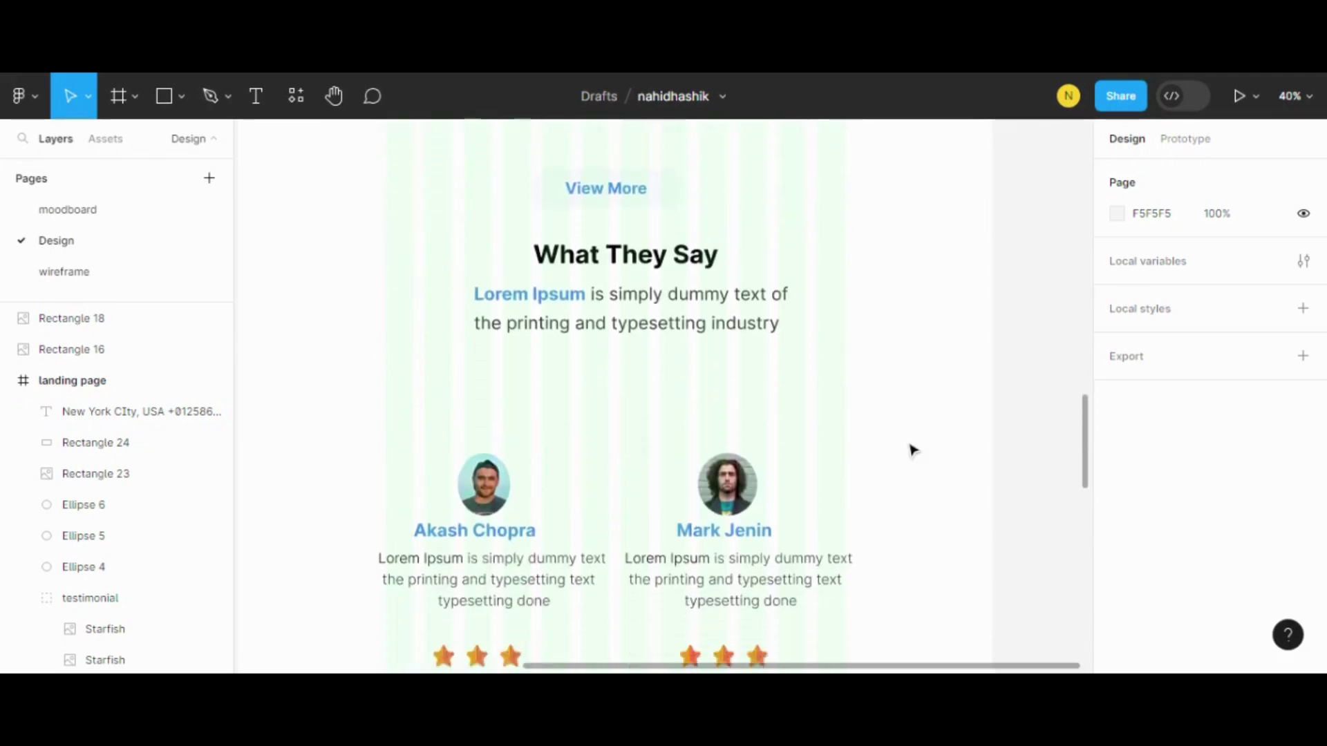
{"action": "mouse_move", "coordinate": [337, 425]}
{"action": "left_mouse_down"}
{"action": "mouse_move", "coordinate": [674, 546]}
{"action": "mouse_move", "coordinate": [674, 497]}
{"action": "left_mouse_up"}
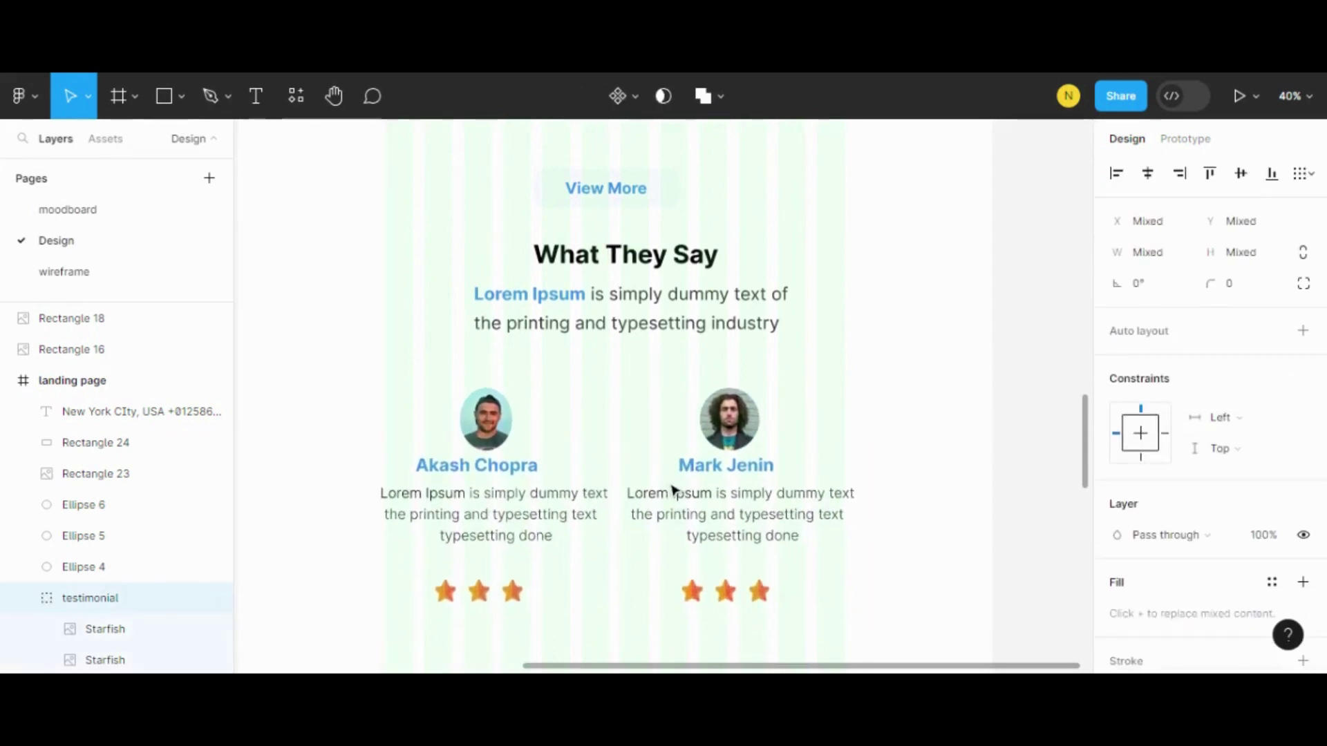
{"action": "left_click_drag", "start_coordinate": [674, 505], "coordinate": [677, 499]}
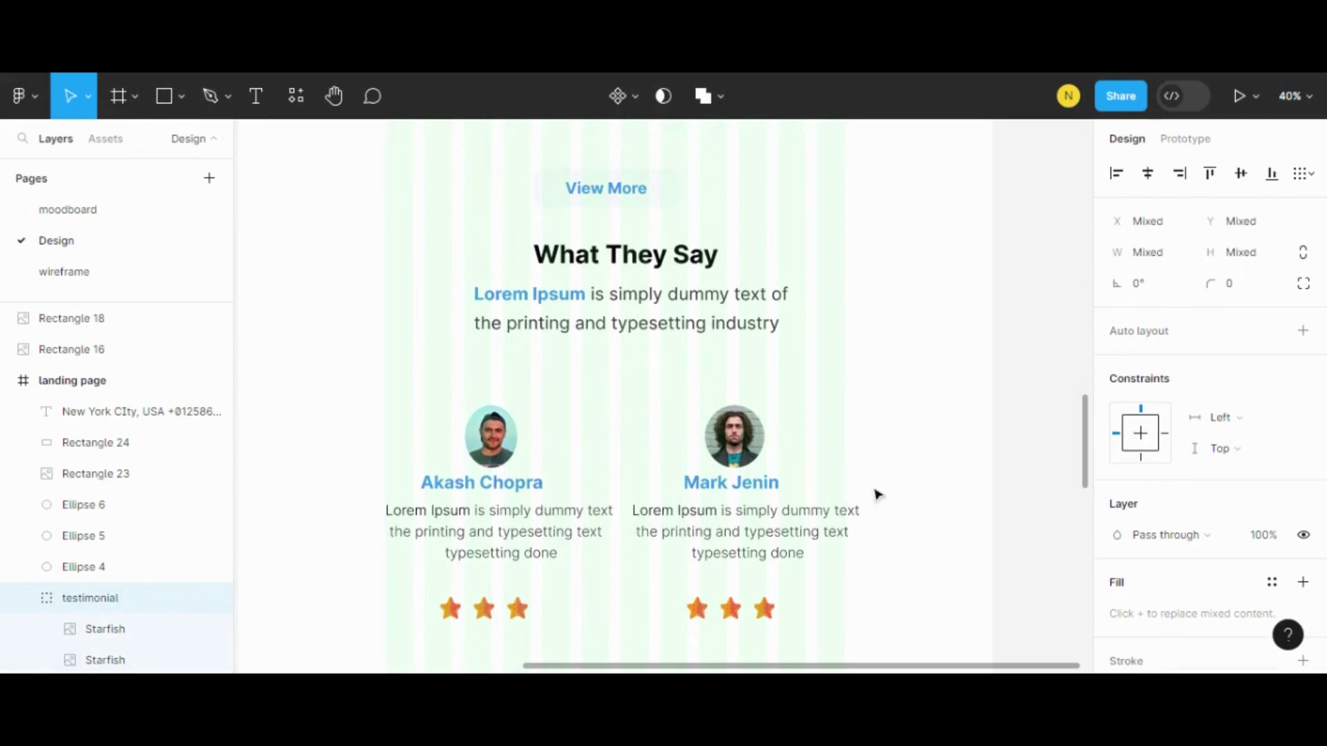
{"action": "scroll", "coordinate": [923, 473], "scroll_direction": "down", "scroll_amount": 5}
{"action": "left_click_drag", "start_coordinate": [551, 391], "coordinate": [705, 442]}
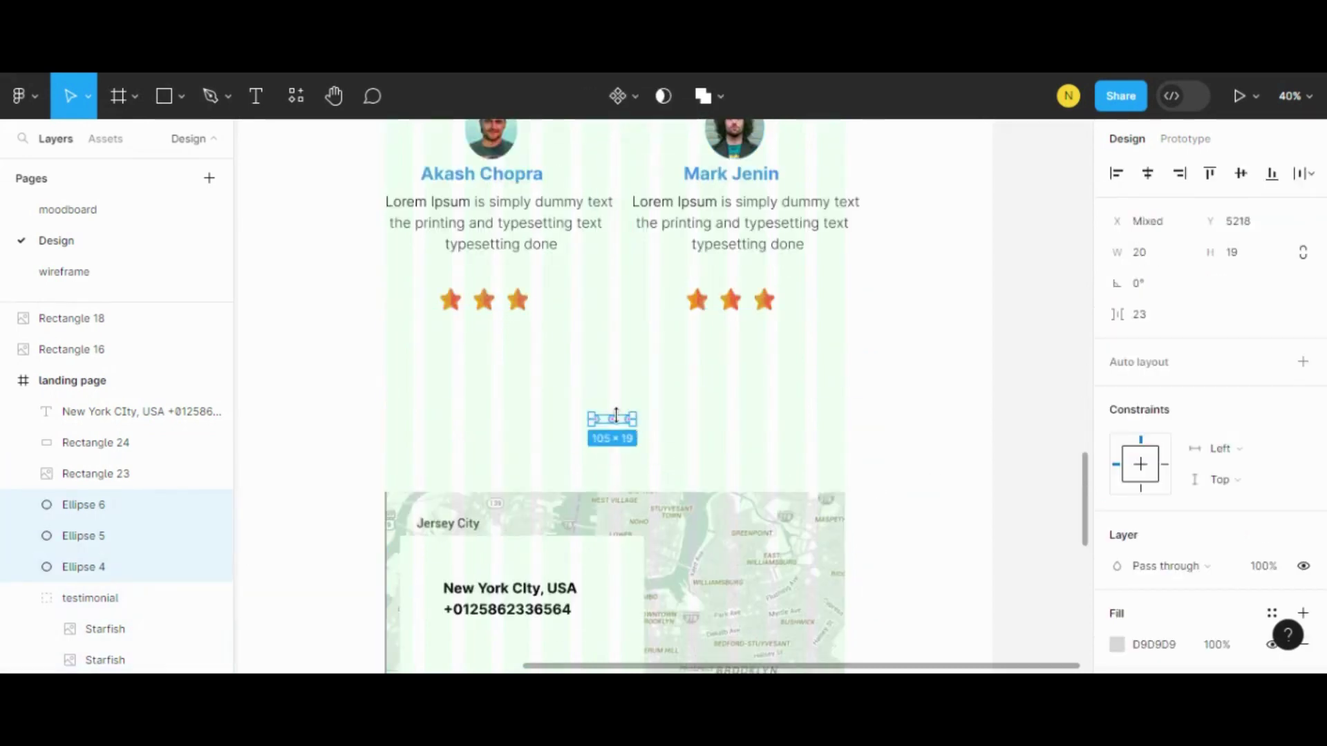
{"action": "left_click_drag", "start_coordinate": [616, 417], "coordinate": [622, 361]}
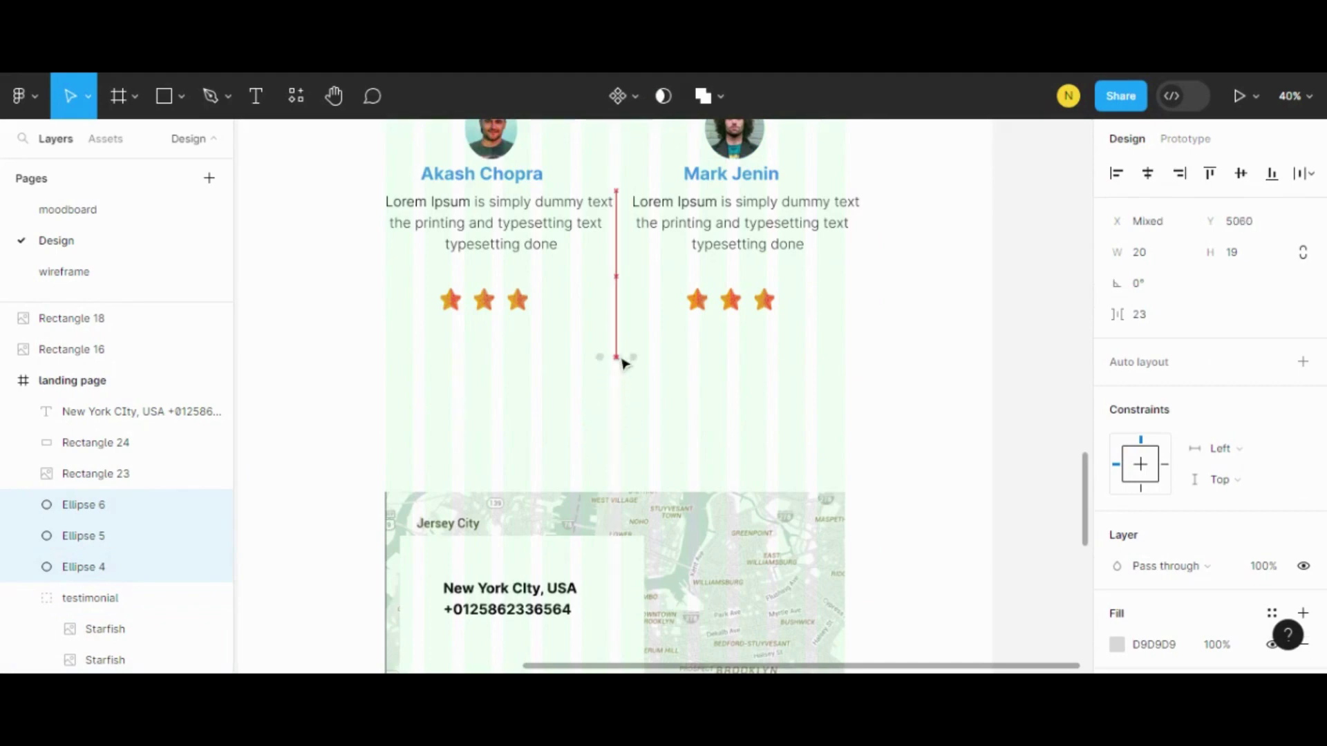
{"action": "scroll", "coordinate": [760, 429], "scroll_direction": "up", "scroll_amount": 3}
{"action": "scroll", "coordinate": [802, 445], "scroll_direction": "up", "scroll_amount": 3}
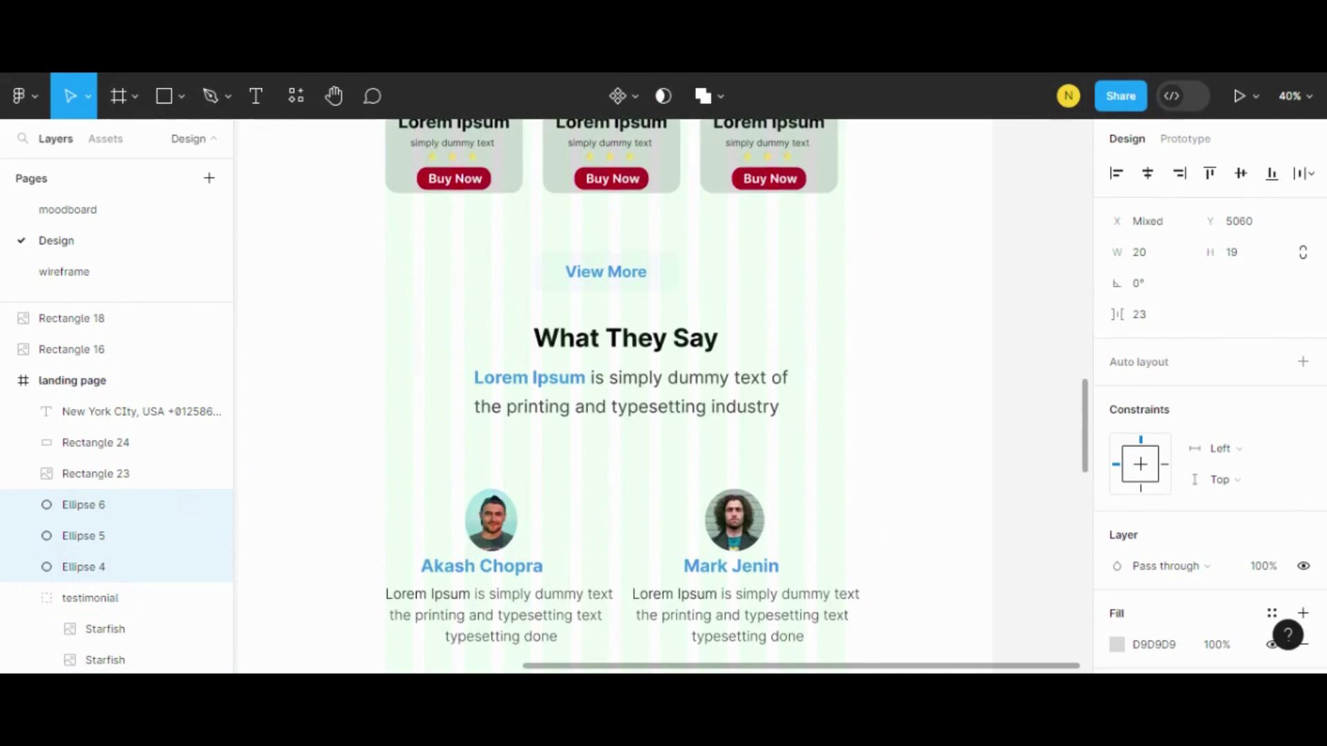
{"action": "scroll", "coordinate": [802, 447], "scroll_direction": "down", "scroll_amount": 1}
{"action": "scroll", "coordinate": [802, 447], "scroll_direction": "down", "scroll_amount": 5}
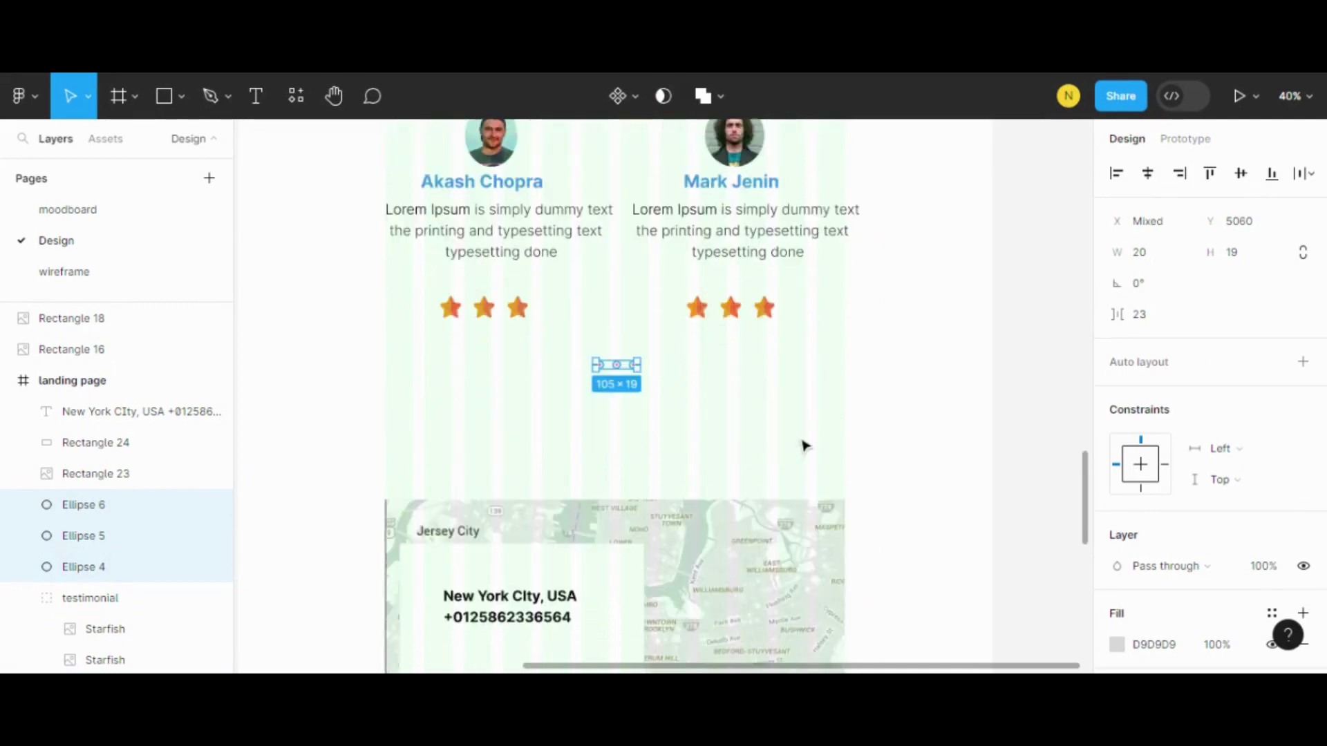
{"action": "left_click", "coordinate": [539, 442]}
Move the New York map and contact card up, closer below the slider dots
{"action": "scroll", "coordinate": [622, 452], "scroll_direction": "down", "scroll_amount": 1}
{"action": "left_click_drag", "start_coordinate": [396, 421], "coordinate": [670, 646]}
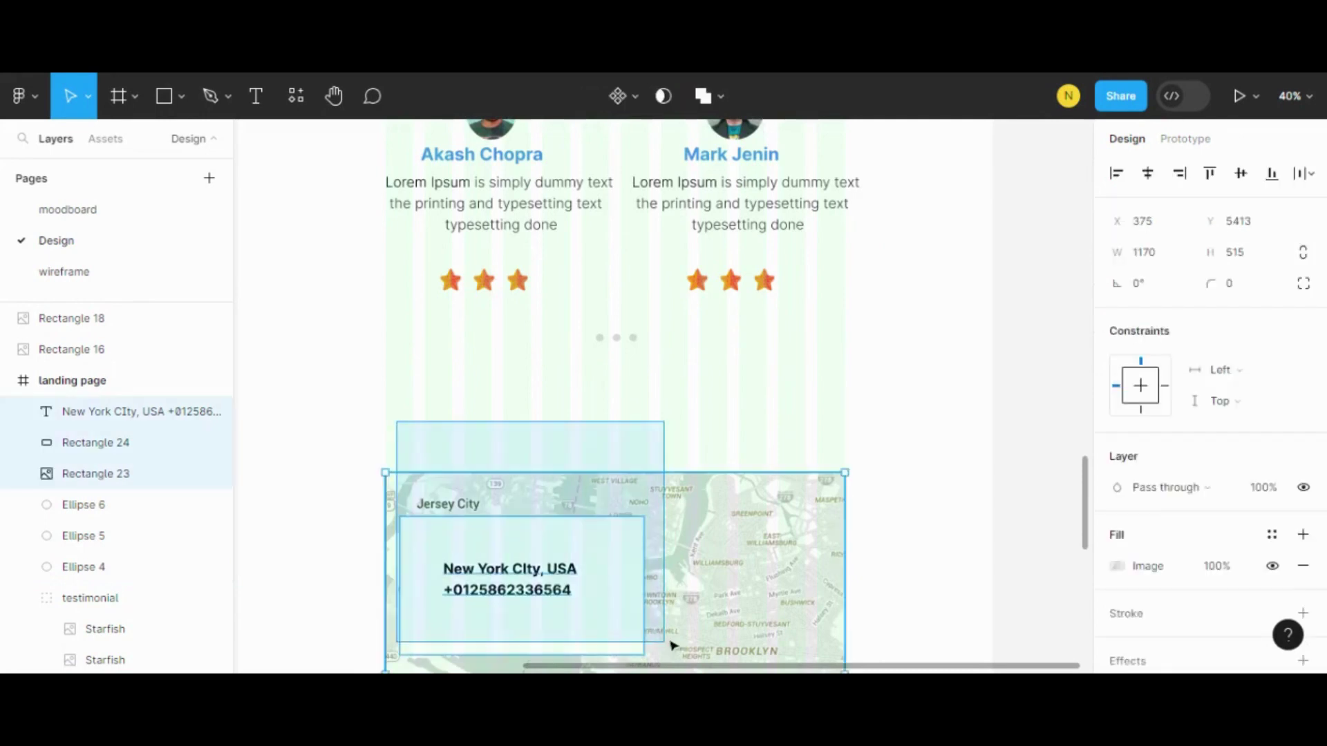
{"action": "left_click_drag", "start_coordinate": [698, 532], "coordinate": [702, 473]}
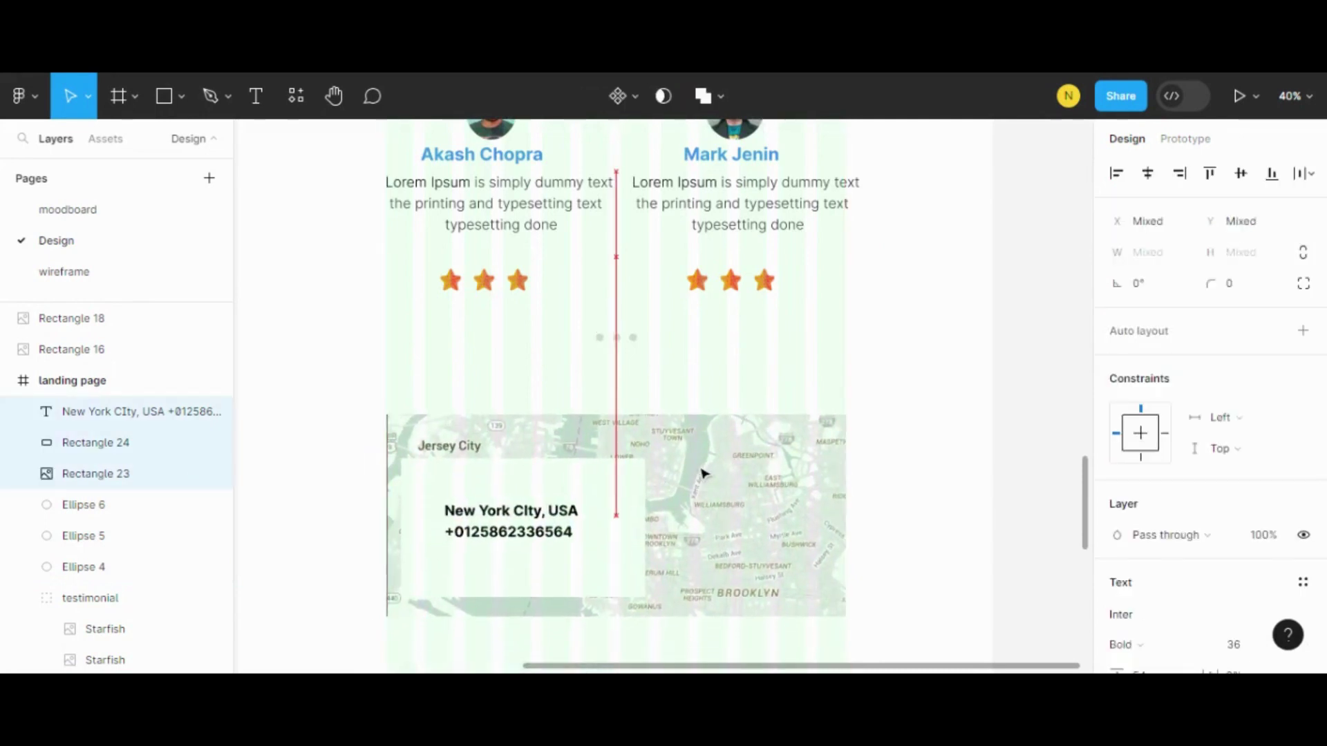
{"action": "left_click", "coordinate": [902, 451]}
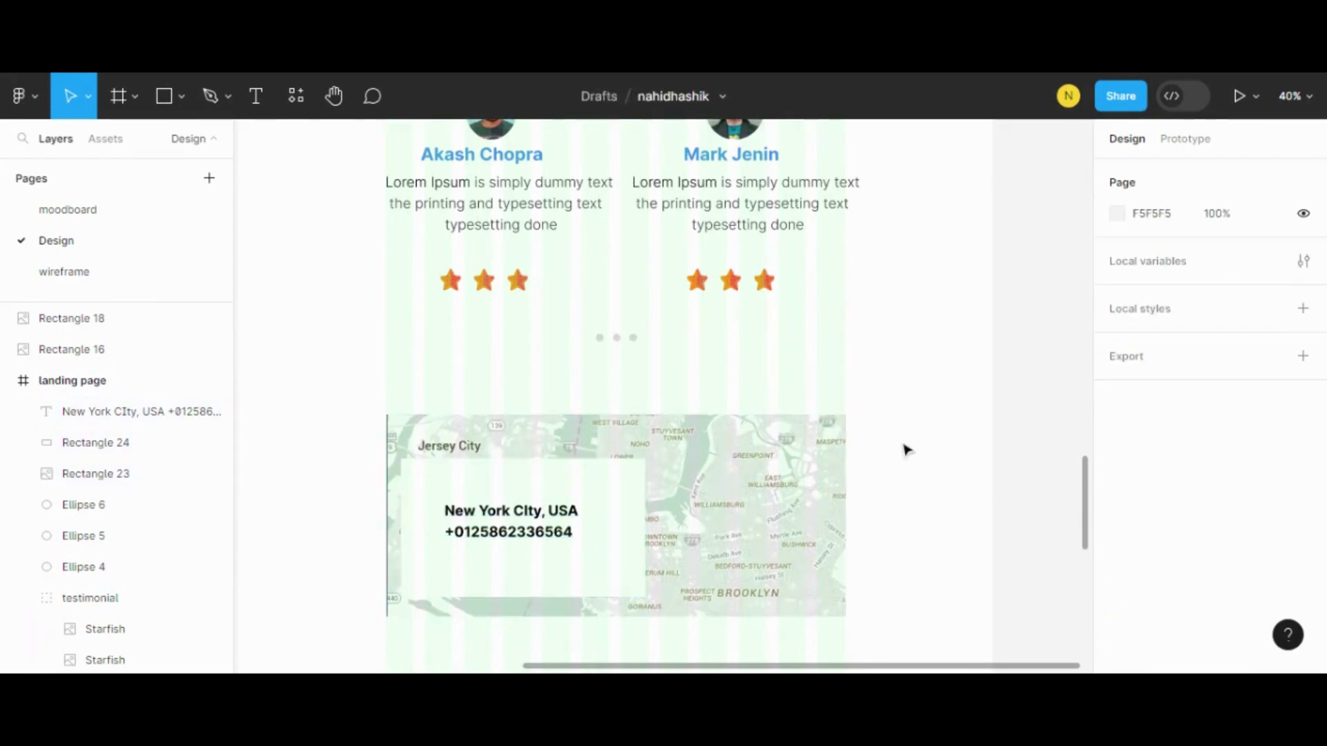
{"action": "scroll", "coordinate": [902, 450], "scroll_direction": "down", "scroll_amount": 1}
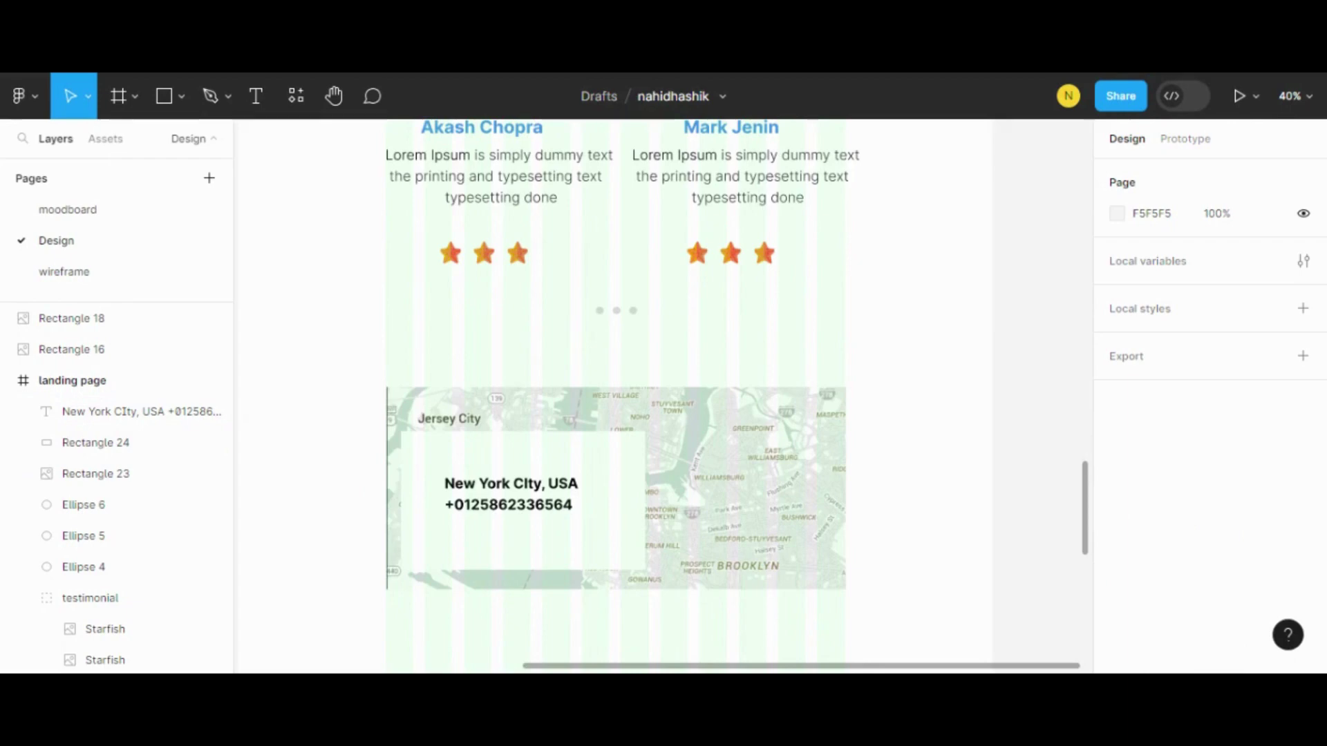
Insert the solid black pin icon from a Flaticon 'PIN' search and select it
{"action": "right_click", "coordinate": [350, 418]}
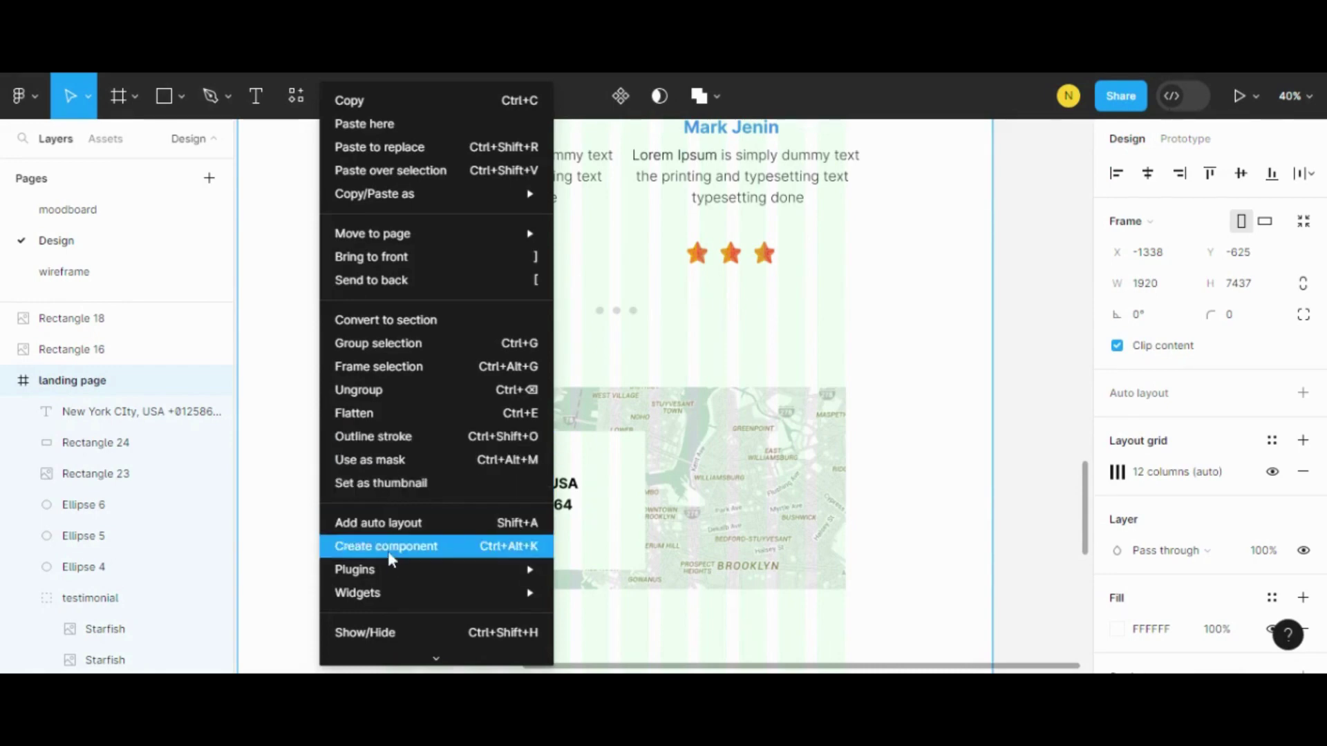
{"action": "left_click", "coordinate": [618, 392]}
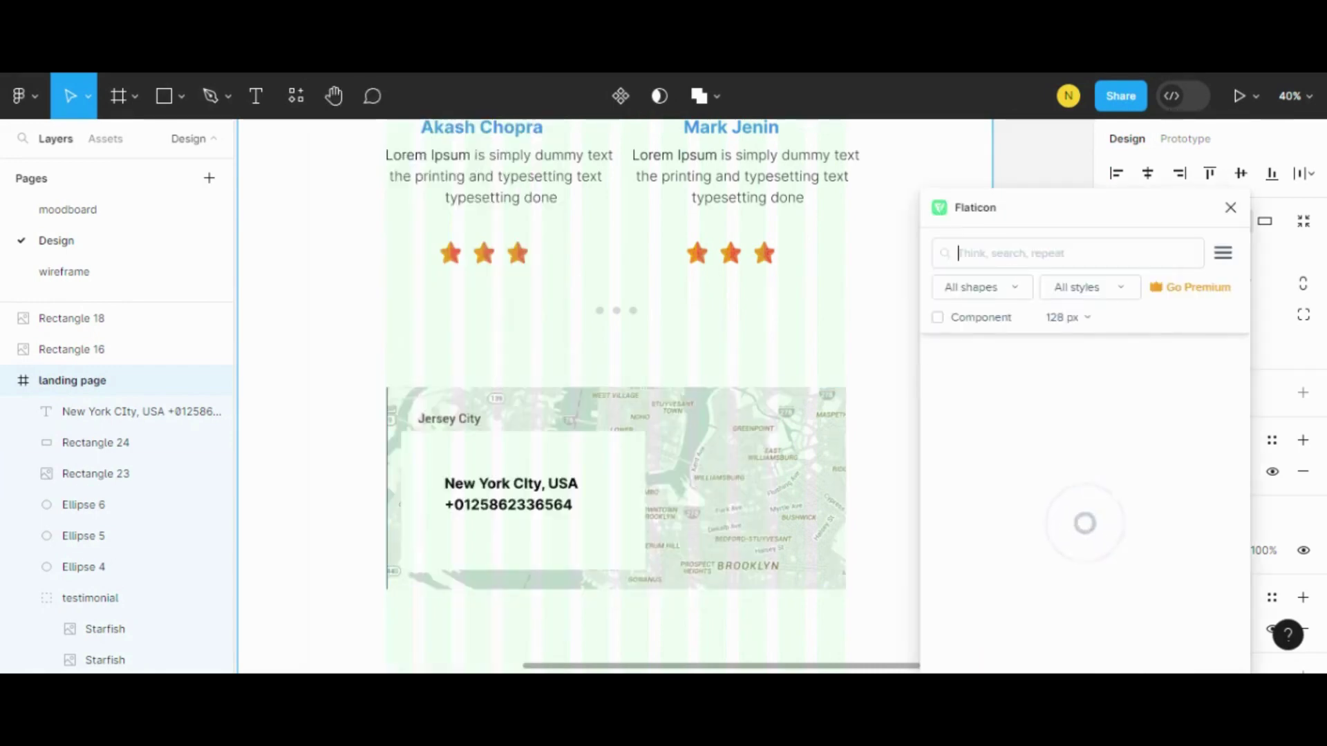
{"action": "type", "text": "P"}
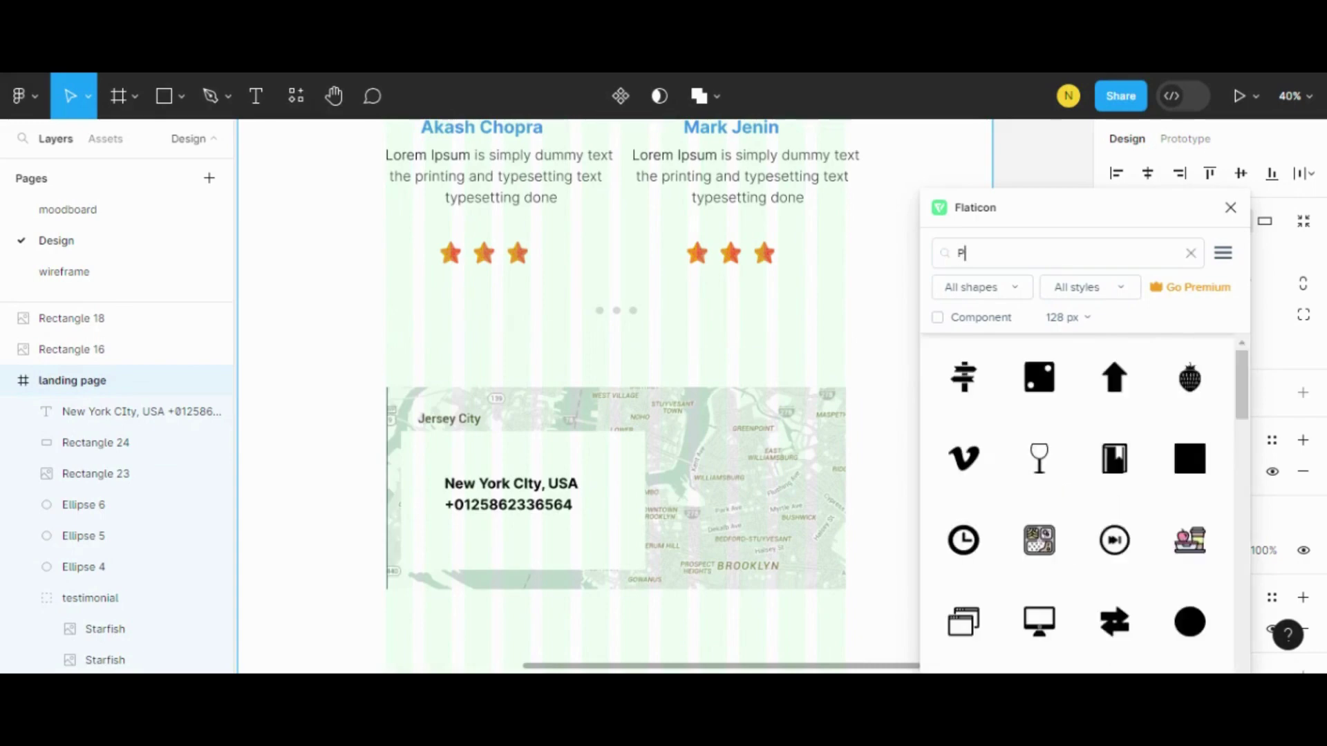
{"action": "type", "text": "IN"}
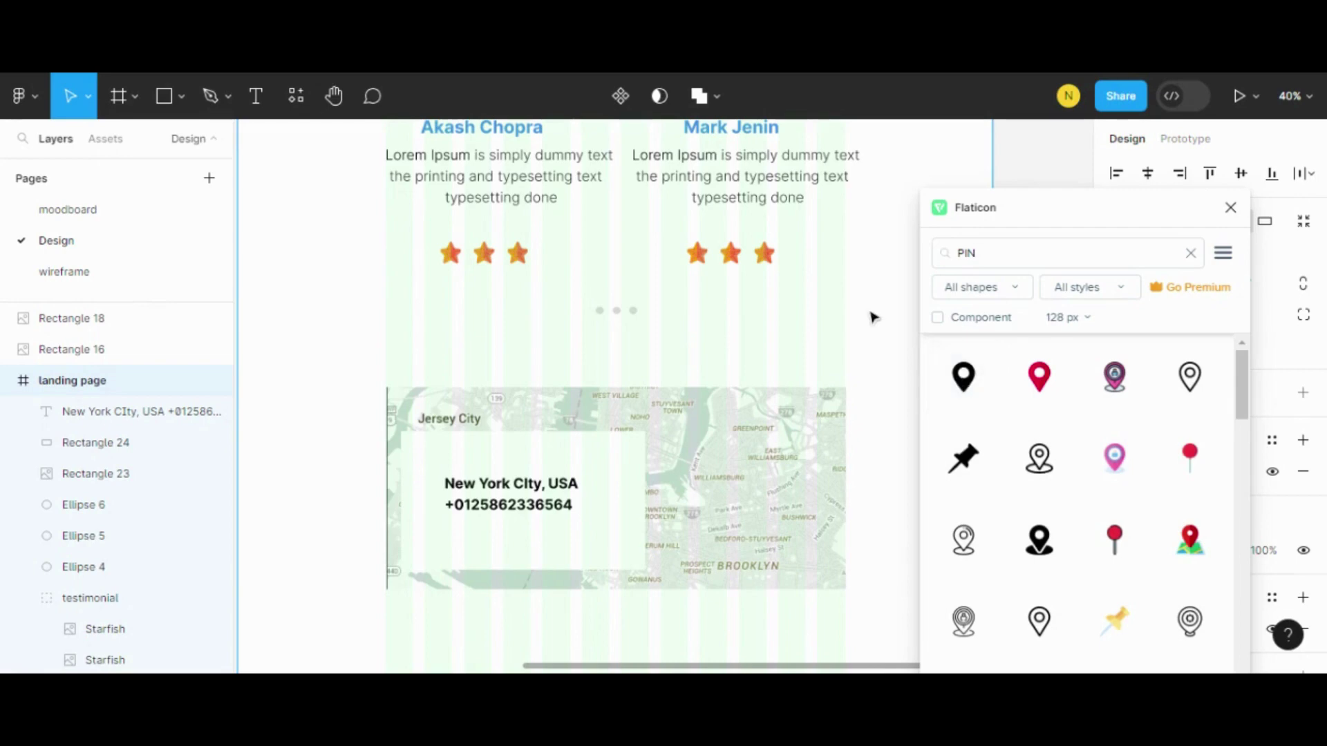
{"action": "left_click", "coordinate": [963, 375]}
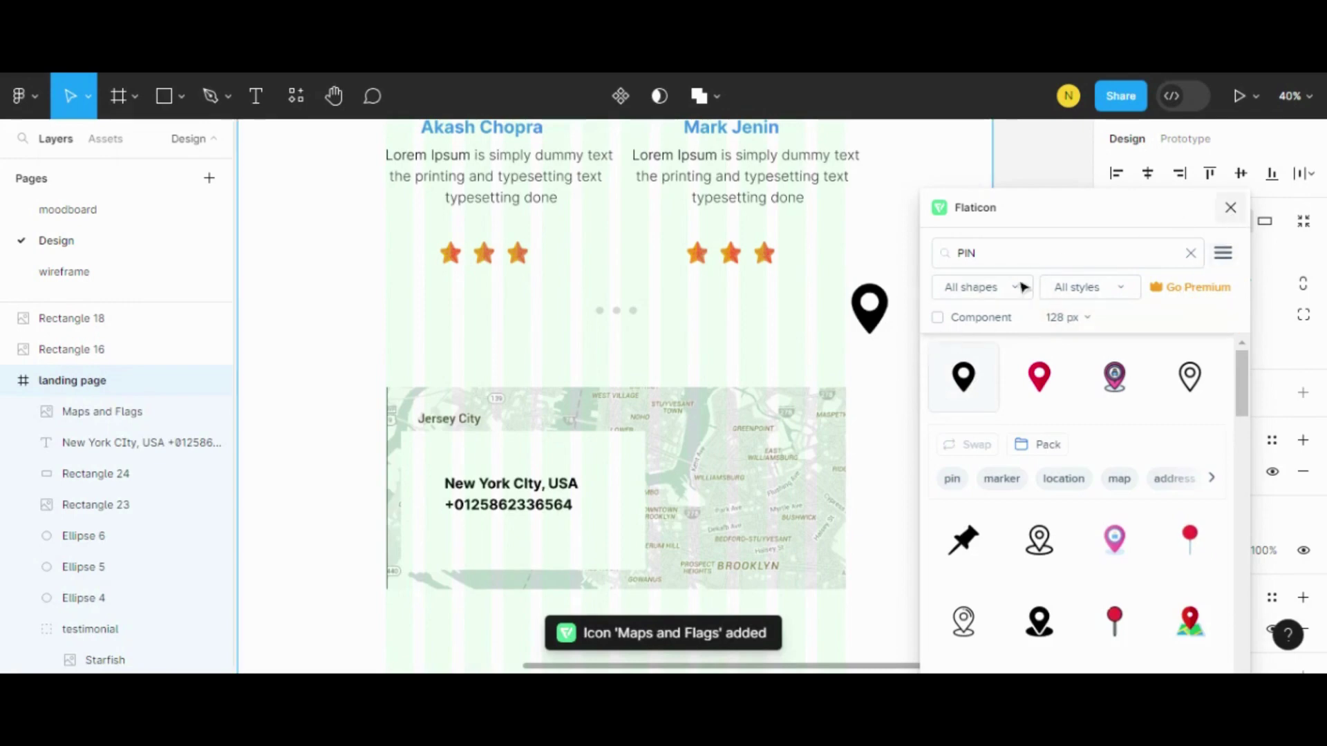
{"action": "left_click", "coordinate": [1231, 208]}
{"action": "left_click", "coordinate": [878, 330]}
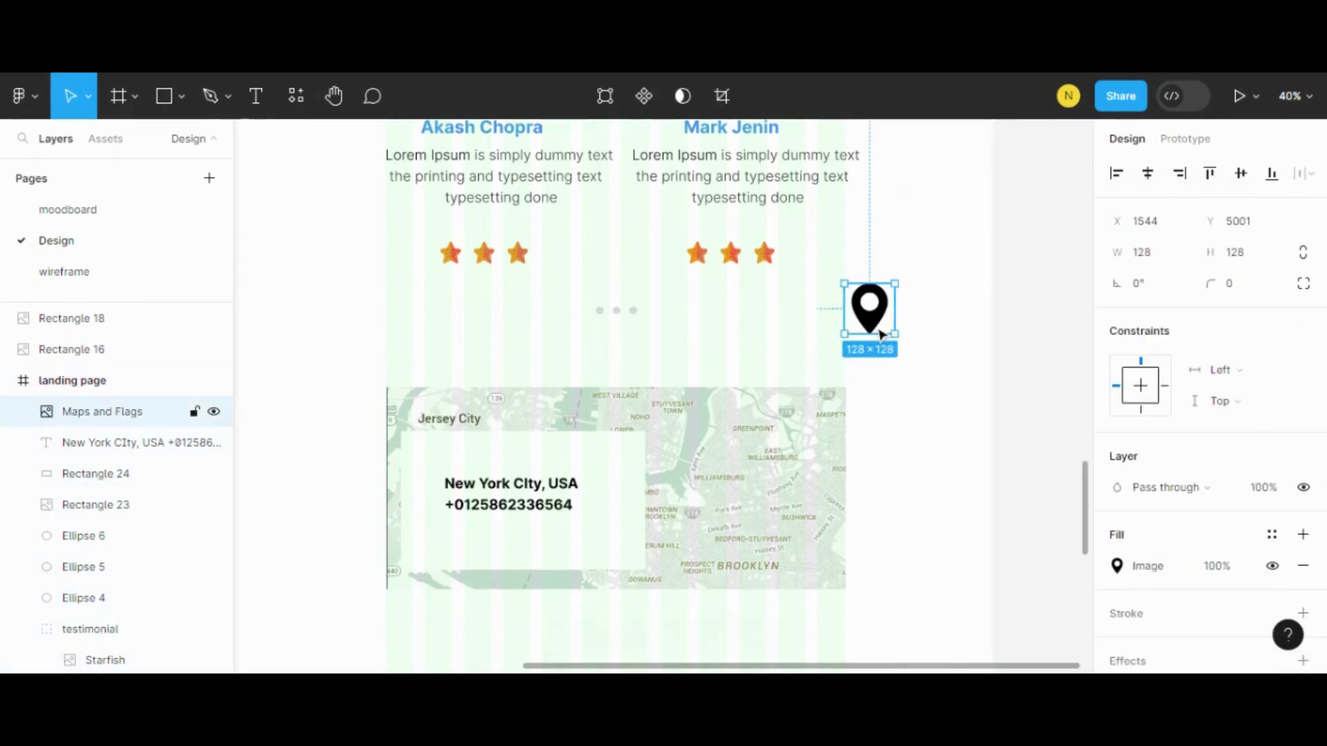
{"action": "left_click", "coordinate": [1118, 566]}
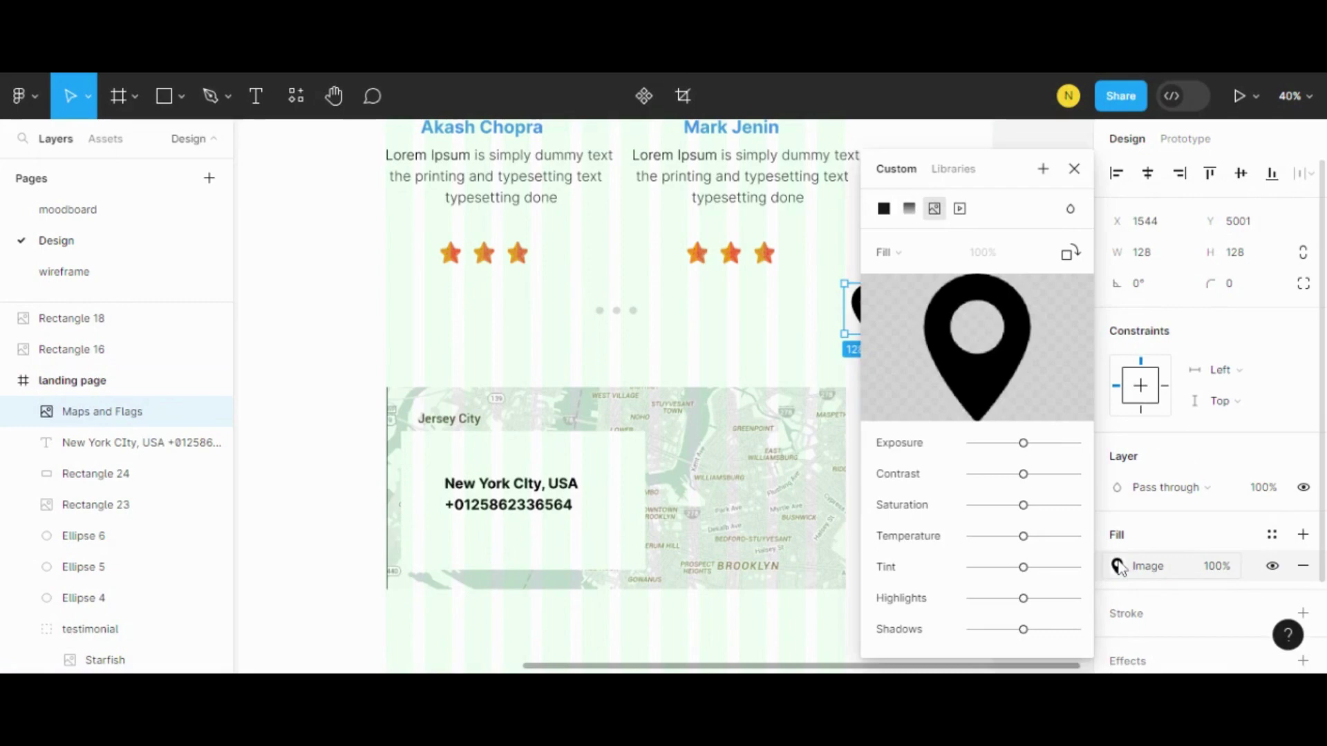
{"action": "left_click", "coordinate": [911, 208]}
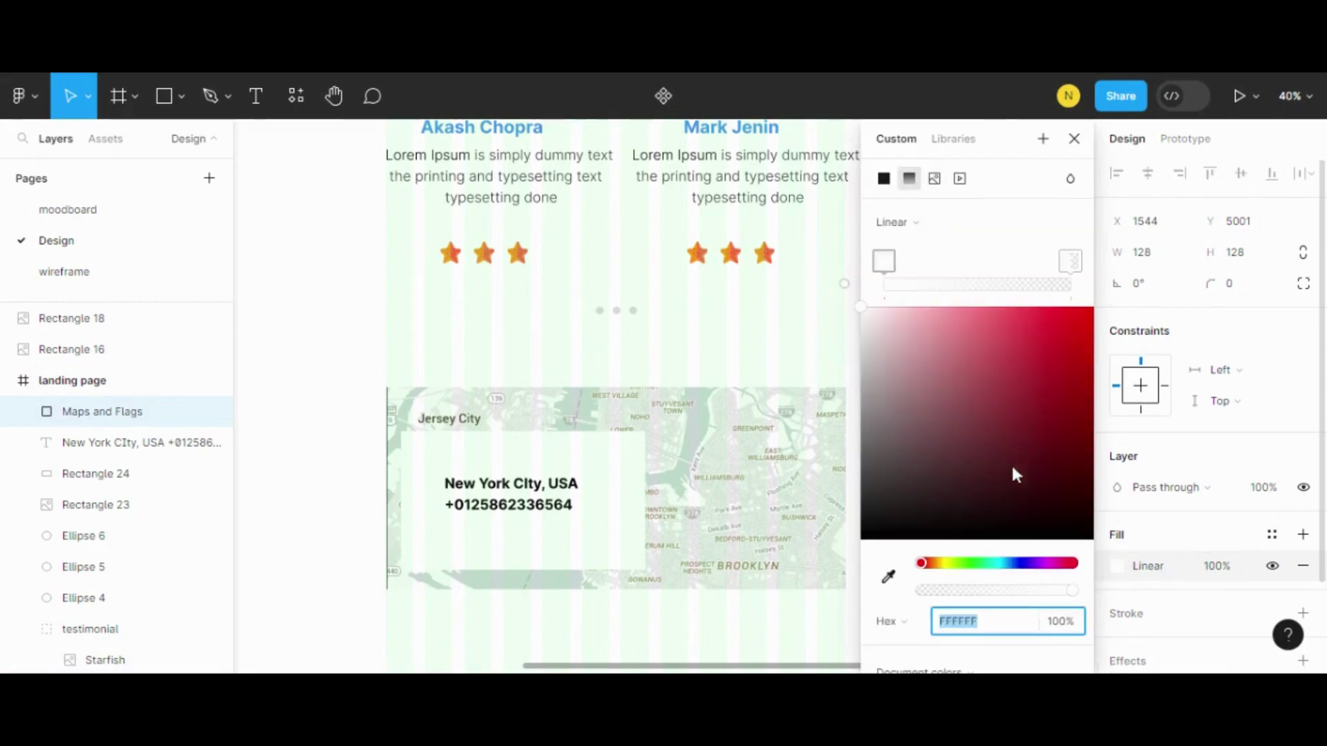
{"action": "left_click", "coordinate": [888, 576]}
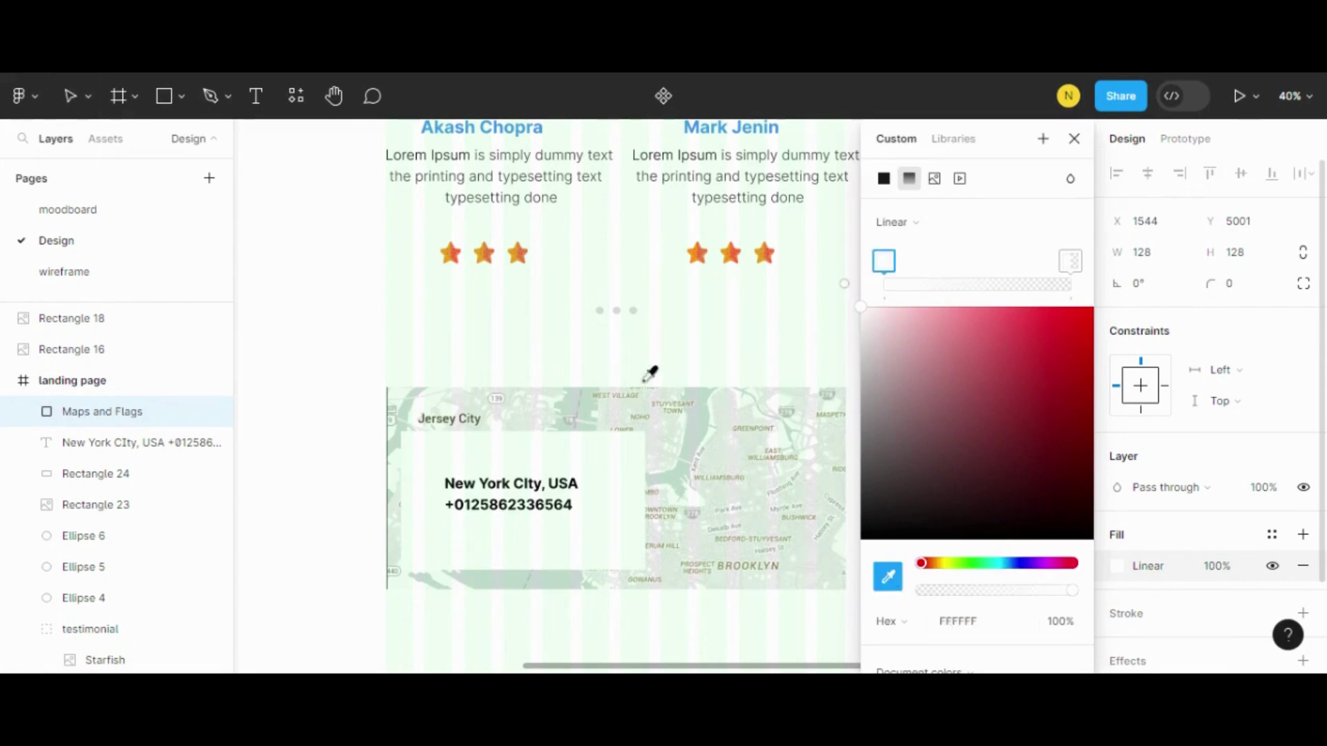
{"action": "scroll", "coordinate": [583, 351], "scroll_direction": "up", "scroll_amount": 1}
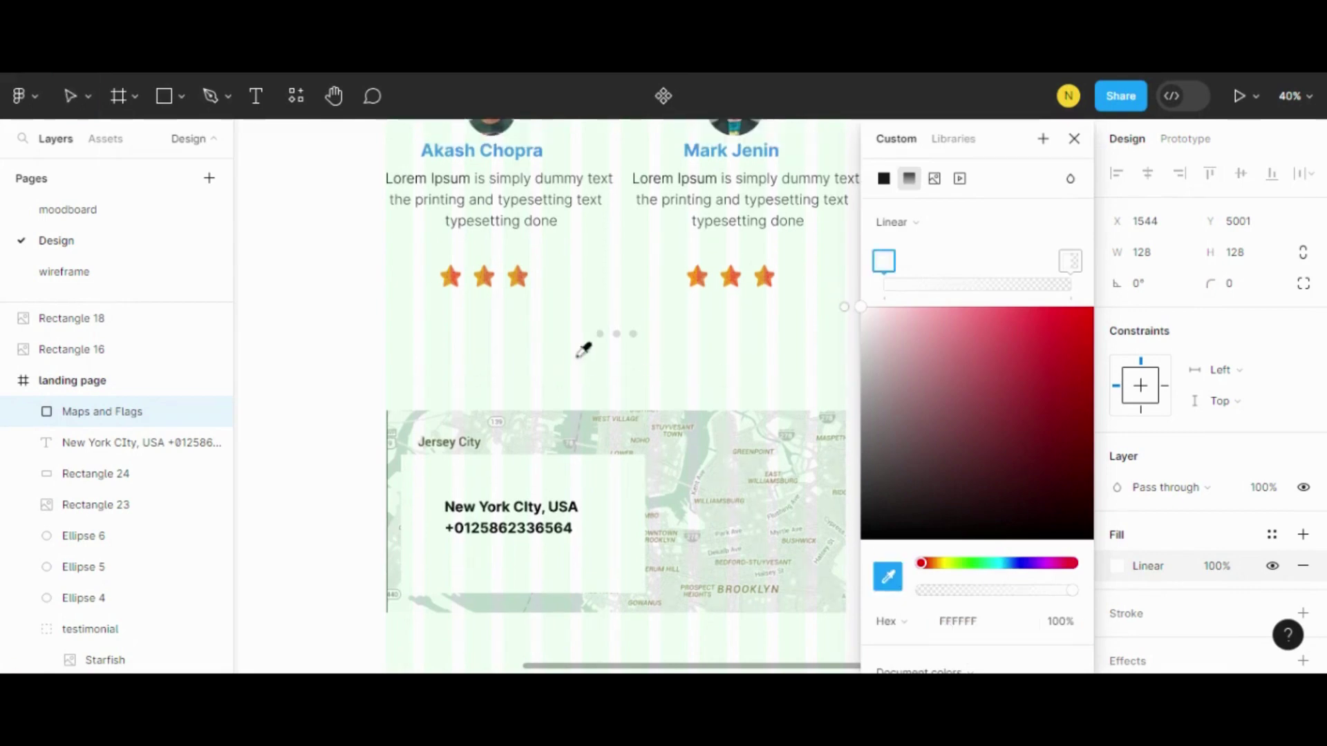
{"action": "left_click", "coordinate": [437, 143]}
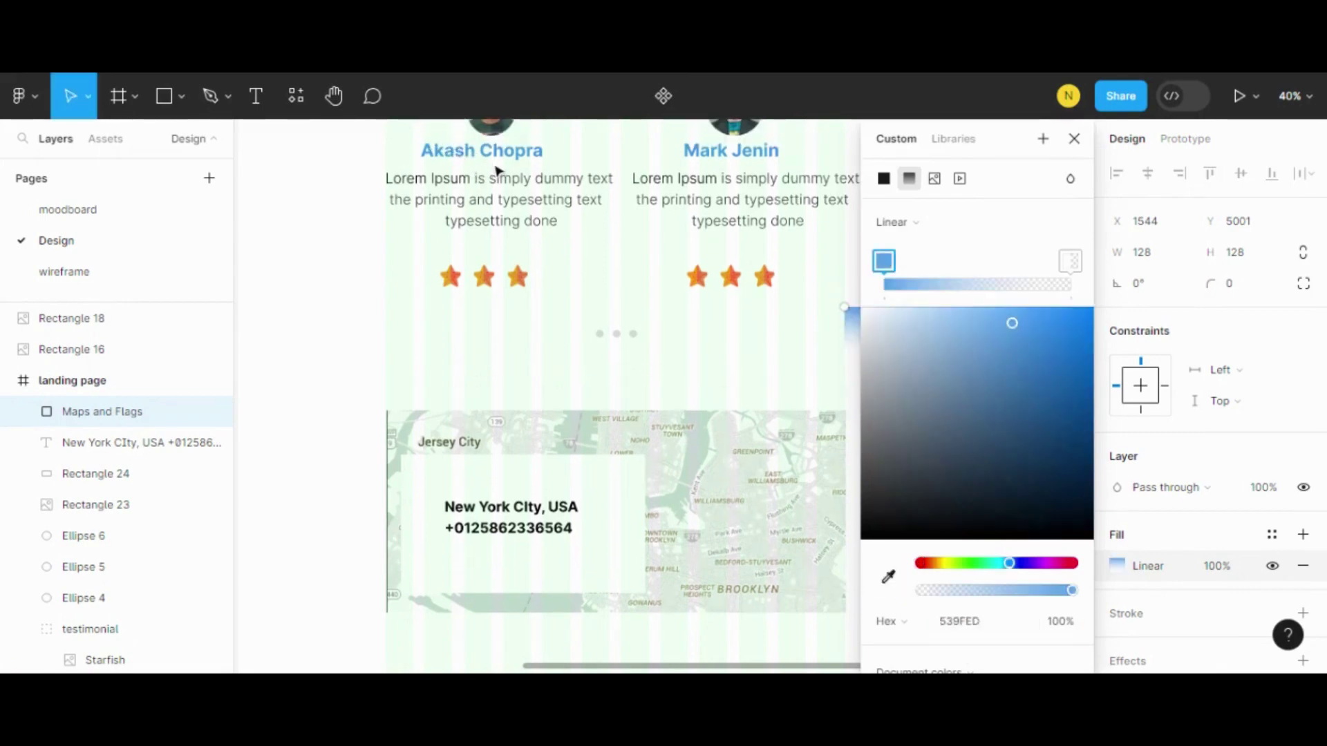
{"action": "left_click", "coordinate": [1075, 139]}
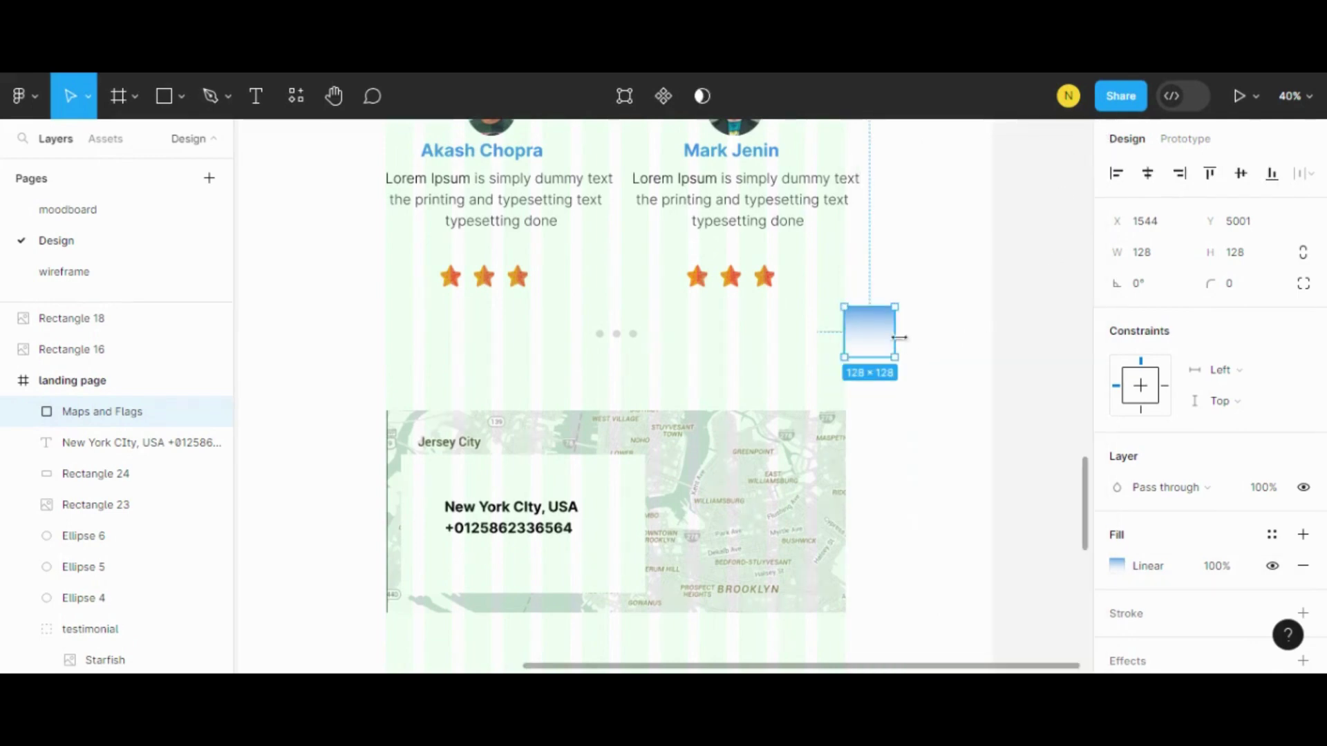
{"action": "left_click", "coordinate": [948, 339]}
{"action": "key", "text": "ctrl+v"}
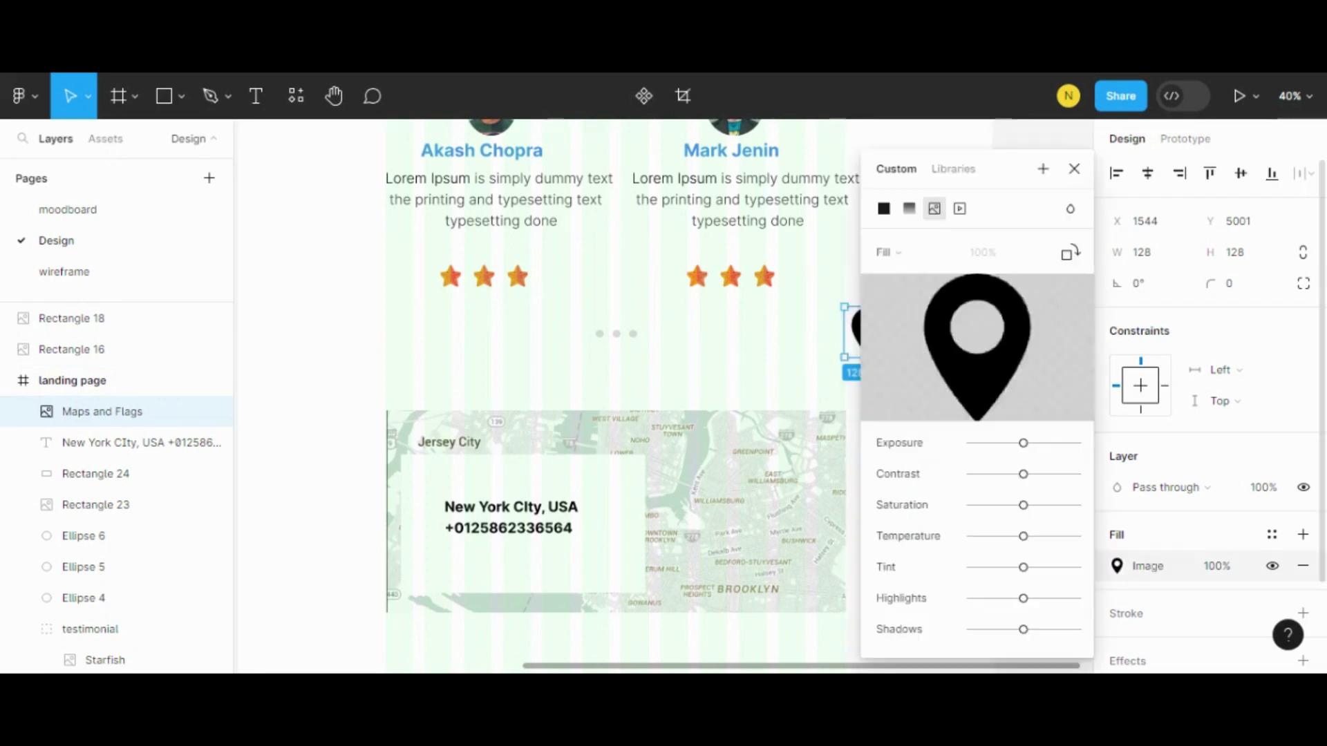
{"action": "left_click", "coordinate": [1116, 565]}
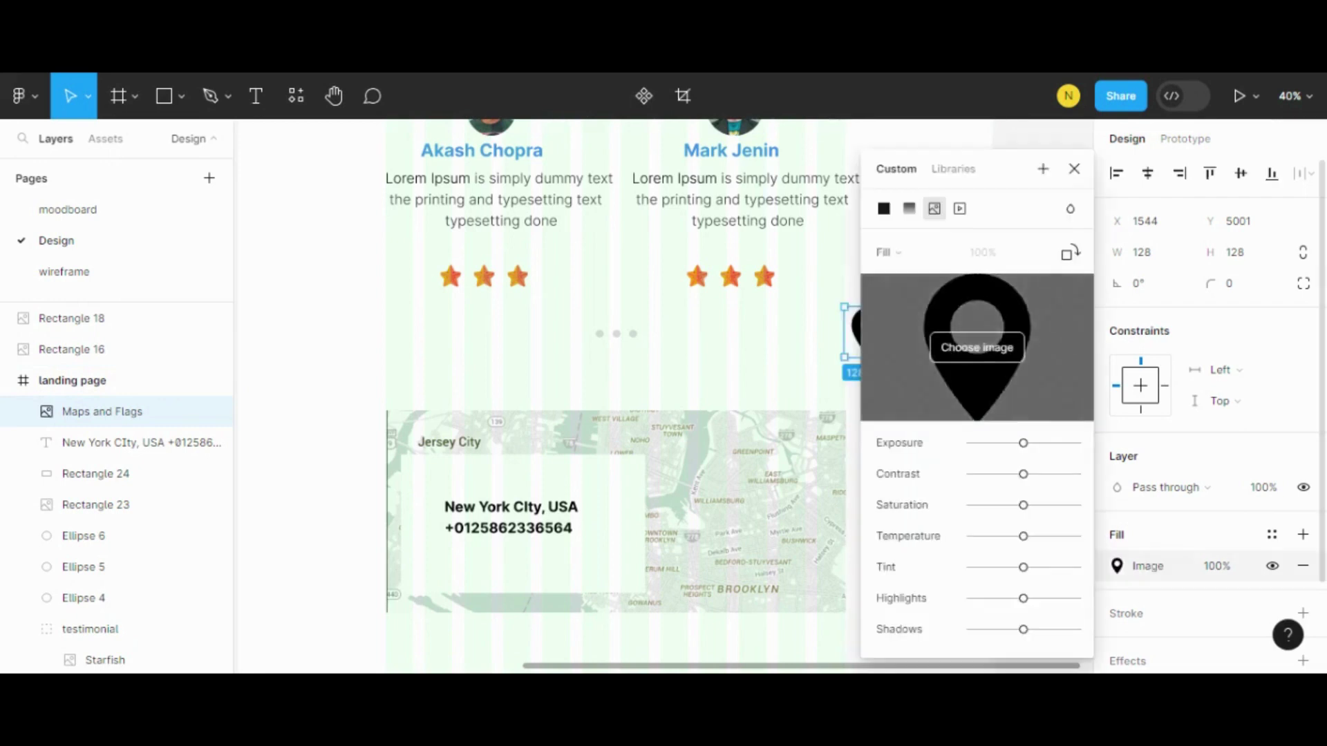
{"action": "left_click", "coordinate": [1074, 169]}
{"action": "left_click", "coordinate": [940, 345]}
{"action": "left_click", "coordinate": [887, 340]}
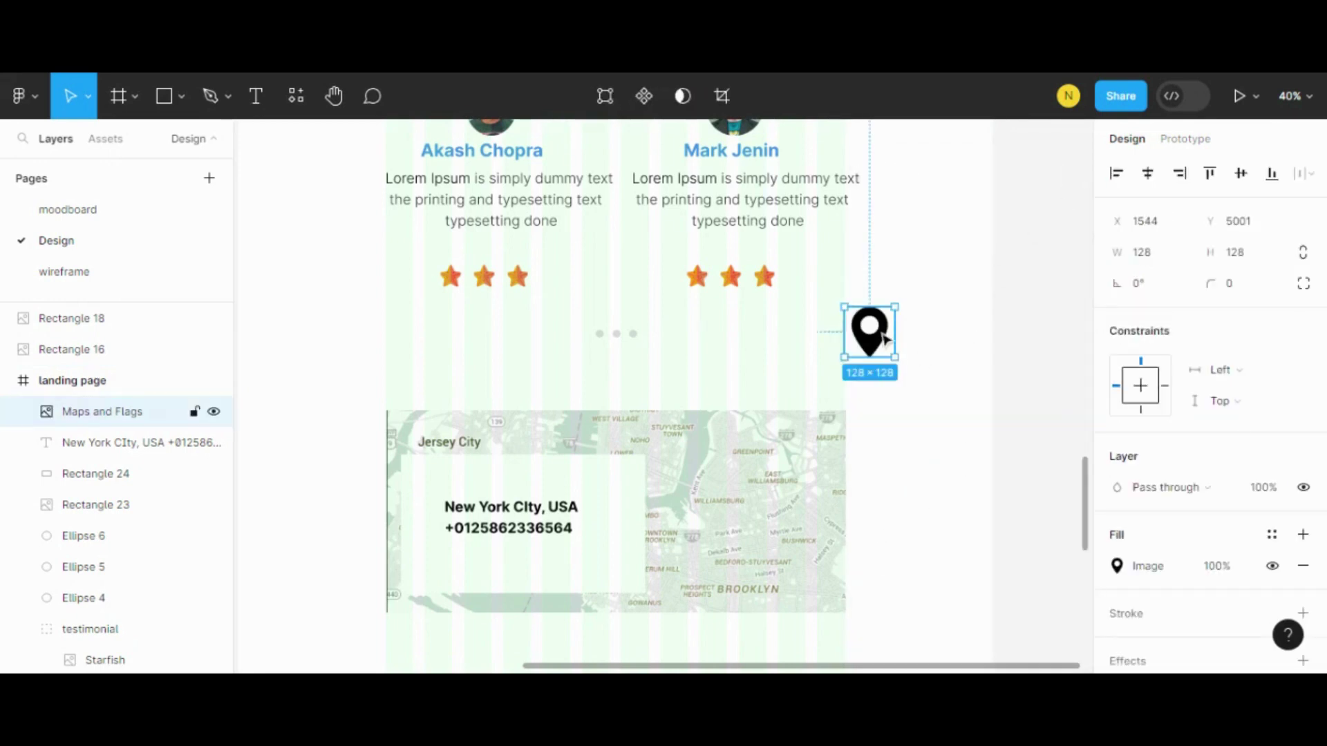
Drag the pin onto the map and undo its distorted resize
{"action": "left_click_drag", "start_coordinate": [887, 340], "coordinate": [759, 499]}
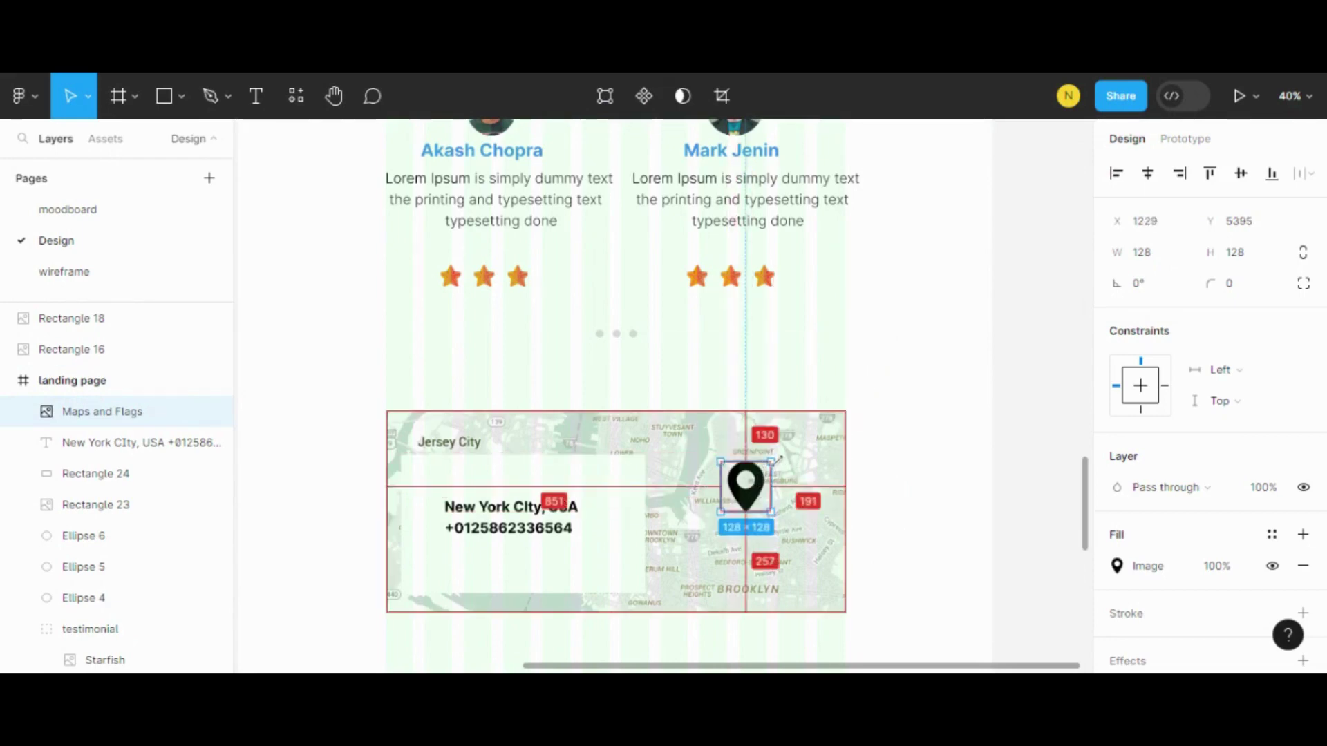
{"action": "mouse_move", "coordinate": [771, 459]}
{"action": "left_mouse_down"}
{"action": "mouse_move", "coordinate": [755, 487]}
{"action": "mouse_move", "coordinate": [766, 476]}
{"action": "left_mouse_up"}
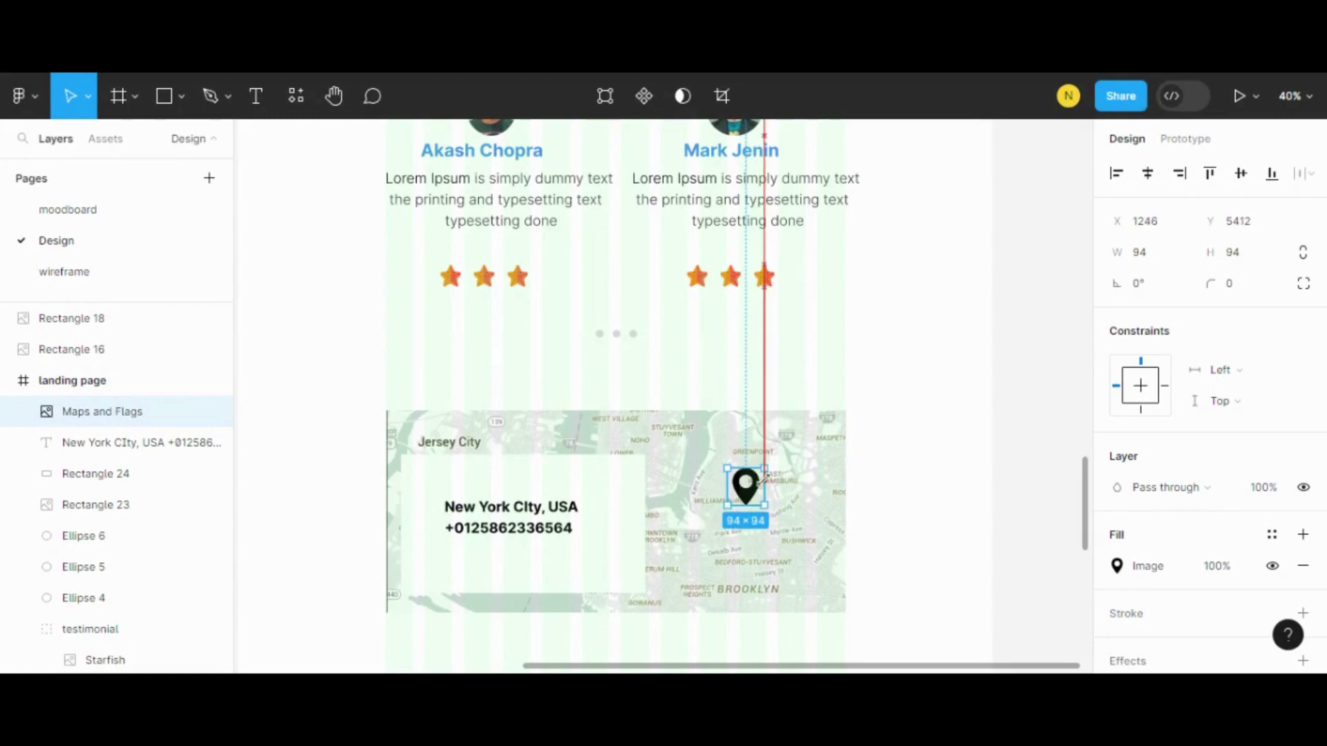
{"action": "left_click", "coordinate": [823, 487]}
{"action": "double_click", "coordinate": [757, 495]}
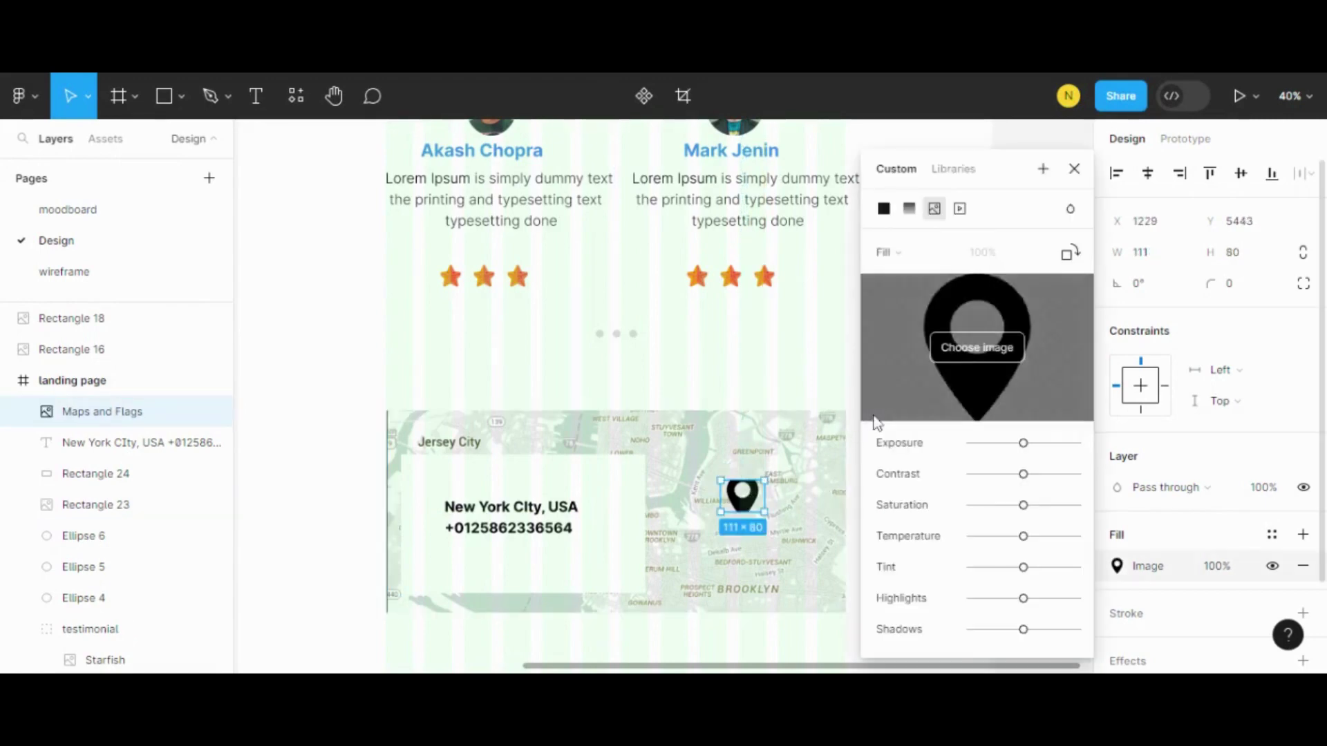
{"action": "left_click", "coordinate": [1074, 169]}
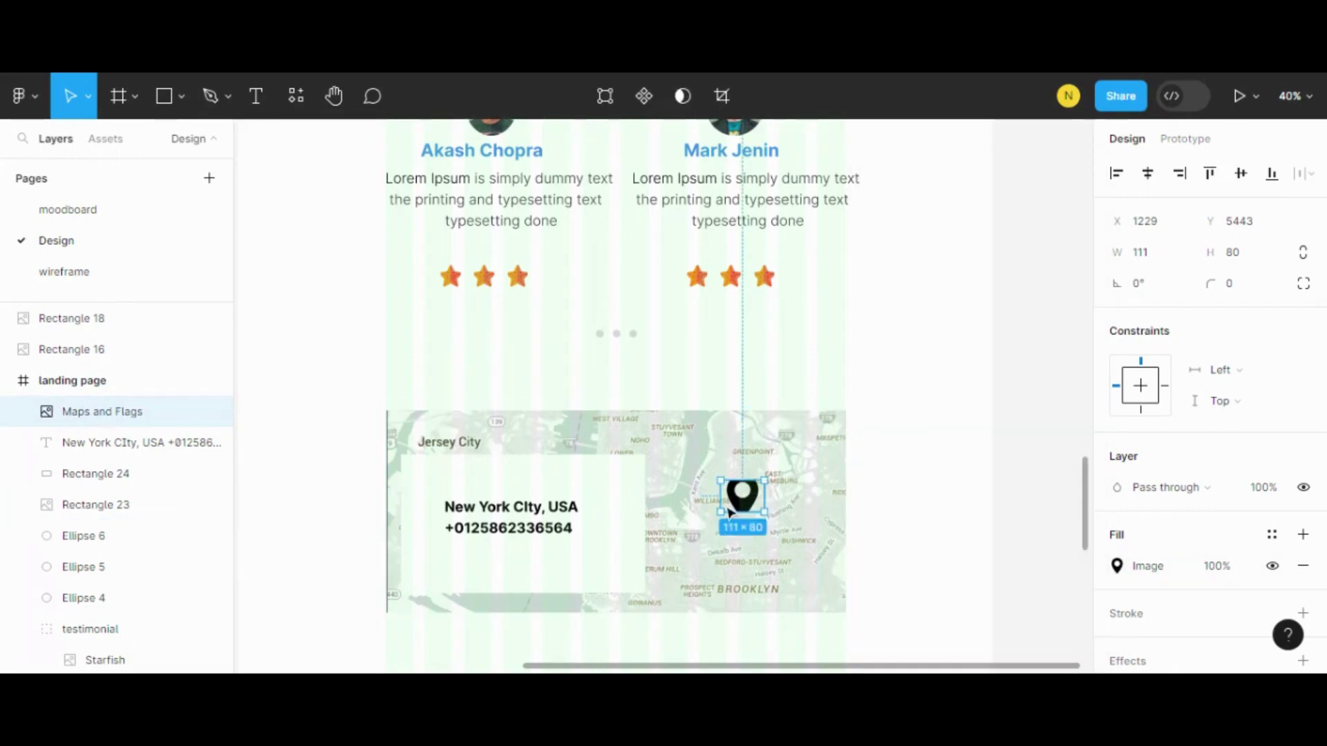
{"action": "double_click", "coordinate": [730, 512]}
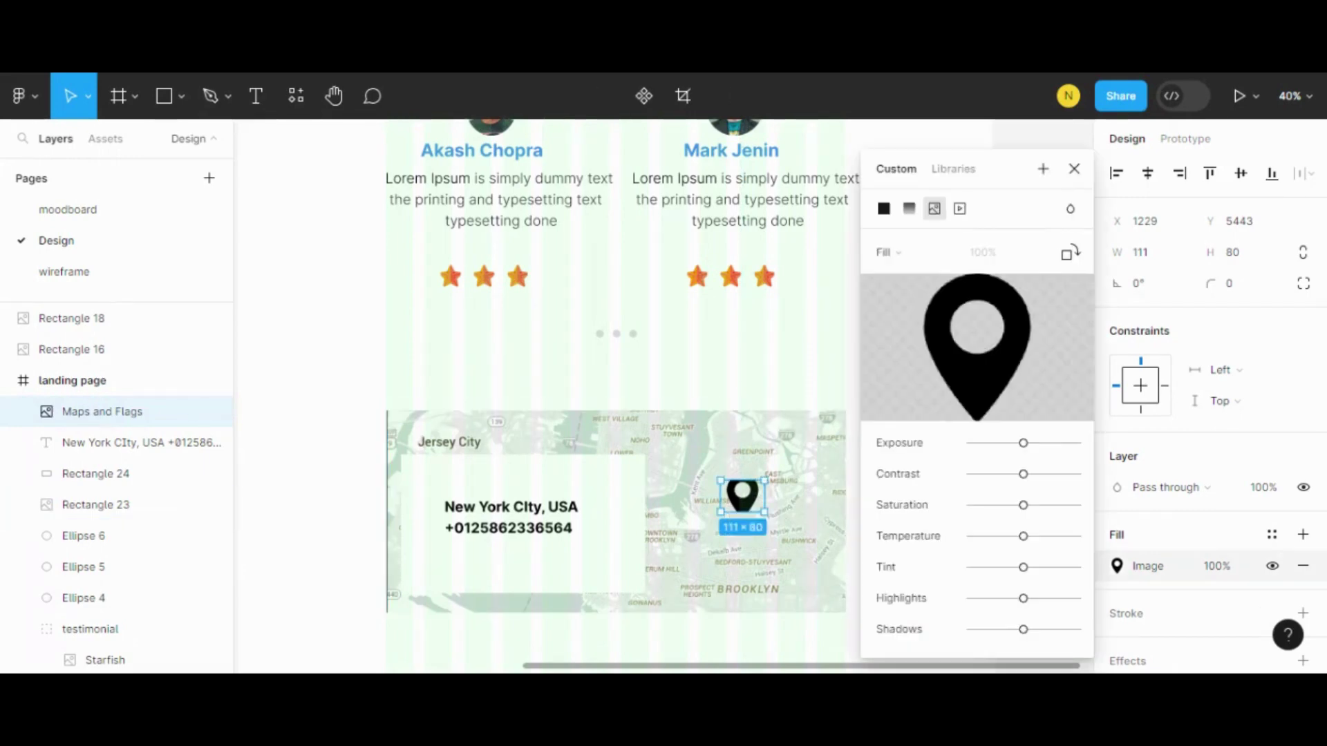
{"action": "key", "text": "Escape"}
Shrink the pin proportionally to 70×70 near Williamsburg, right of the contact card
{"action": "mouse_move", "coordinate": [765, 480]}
{"action": "left_mouse_down"}
{"action": "mouse_move", "coordinate": [771, 461]}
{"action": "mouse_move", "coordinate": [913, 412]}
{"action": "left_mouse_up"}
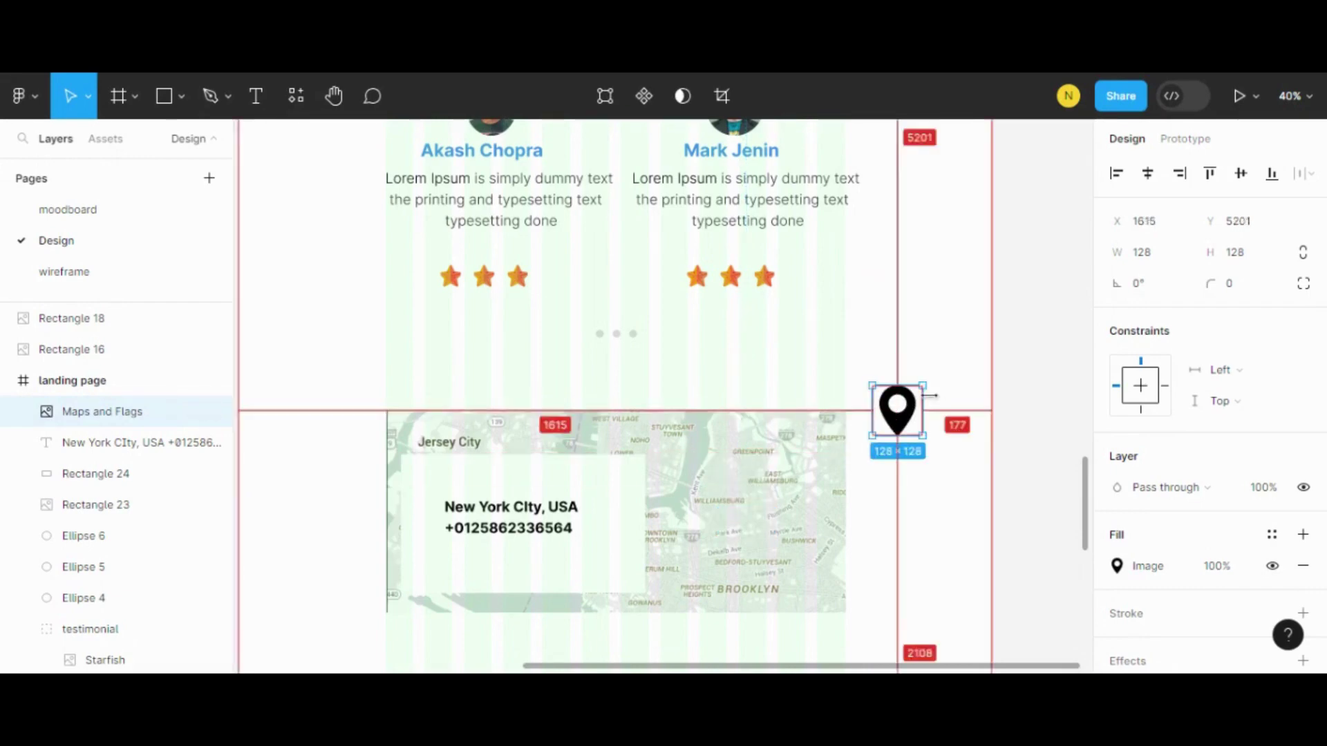
{"action": "mouse_move", "coordinate": [923, 386]}
{"action": "left_mouse_down"}
{"action": "mouse_move", "coordinate": [814, 470]}
{"action": "mouse_move", "coordinate": [738, 486]}
{"action": "left_mouse_up"}
{"action": "left_click", "coordinate": [904, 432]}
{"action": "left_click", "coordinate": [920, 460]}
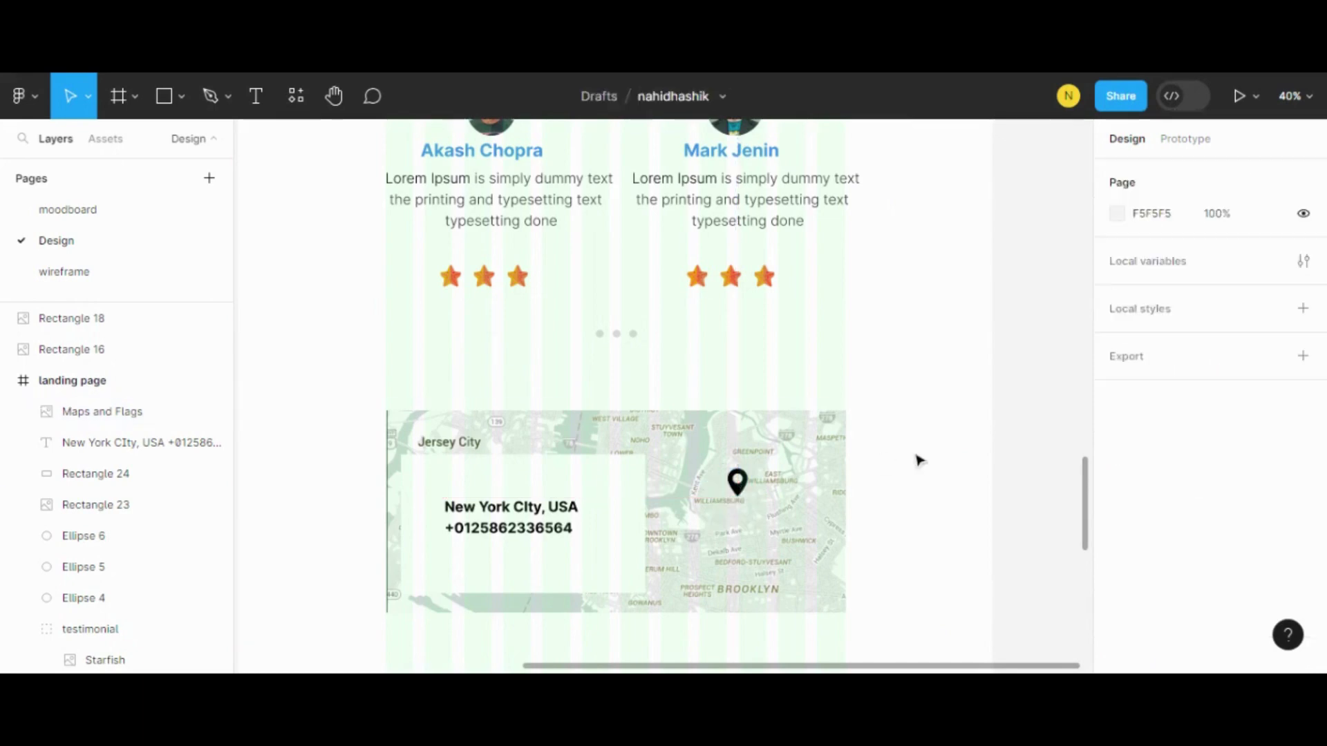
{"action": "scroll", "coordinate": [918, 459], "scroll_direction": "down", "scroll_amount": 1}
{"action": "scroll", "coordinate": [918, 460], "scroll_direction": "down", "scroll_amount": 2}
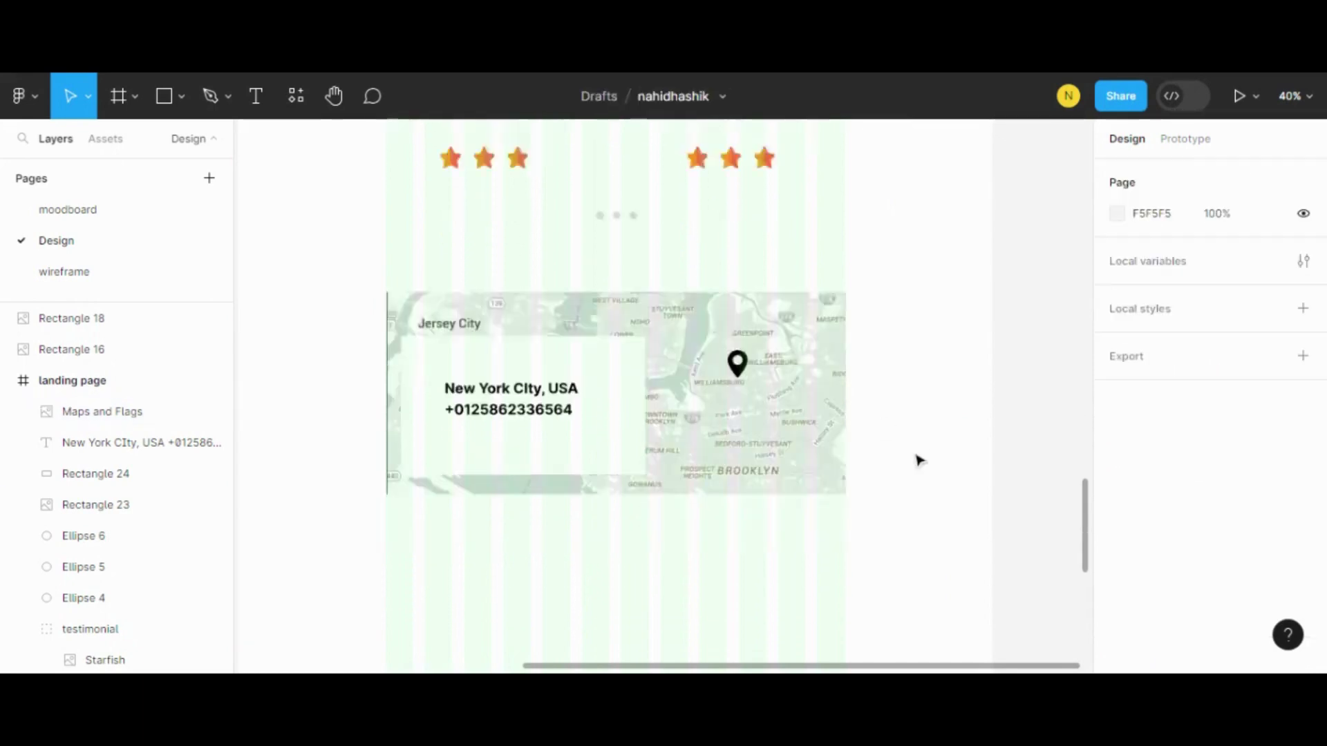
{"action": "scroll", "coordinate": [918, 459], "scroll_direction": "down", "scroll_amount": 3}
{"action": "scroll", "coordinate": [918, 460], "scroll_direction": "down", "scroll_amount": 1}
{"action": "scroll", "coordinate": [917, 459], "scroll_direction": "down", "scroll_amount": 1}
{"action": "scroll", "coordinate": [918, 460], "scroll_direction": "down", "scroll_amount": 1}
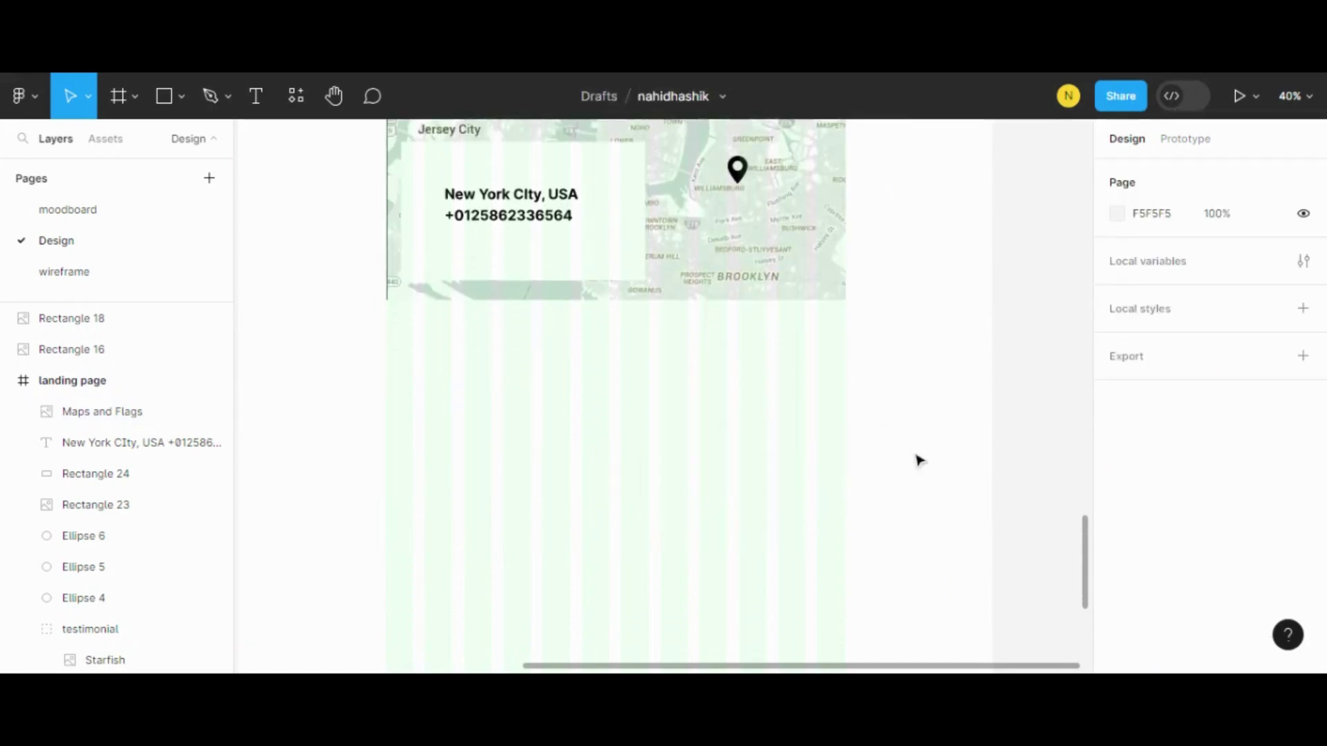
{"action": "scroll", "coordinate": [918, 460], "scroll_direction": "down", "scroll_amount": 1}
{"action": "scroll", "coordinate": [918, 459], "scroll_direction": "down", "scroll_amount": 2}
{"action": "scroll", "coordinate": [918, 460], "scroll_direction": "down", "scroll_amount": 1}
{"action": "scroll", "coordinate": [918, 460], "scroll_direction": "down", "scroll_amount": 2}
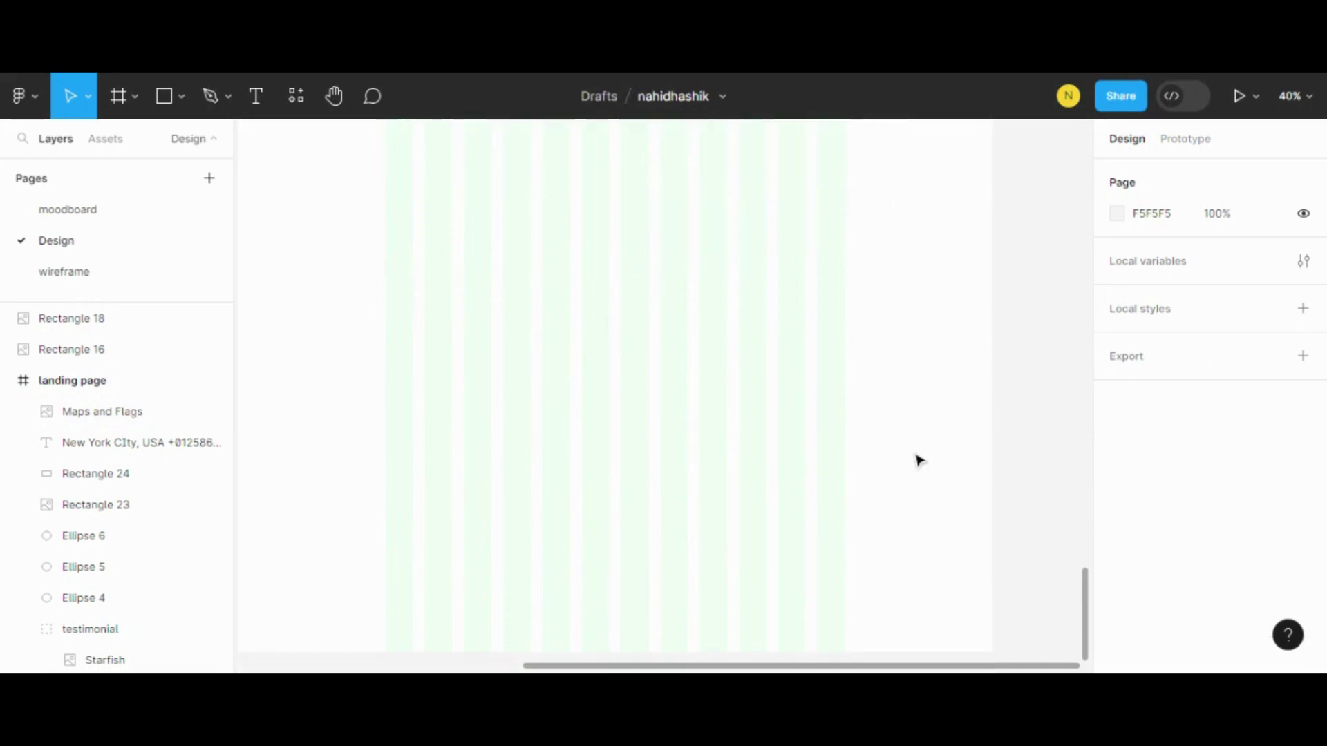
{"action": "scroll", "coordinate": [918, 460], "scroll_direction": "down", "scroll_amount": 1}
{"action": "scroll", "coordinate": [918, 460], "scroll_direction": "up", "scroll_amount": 1}
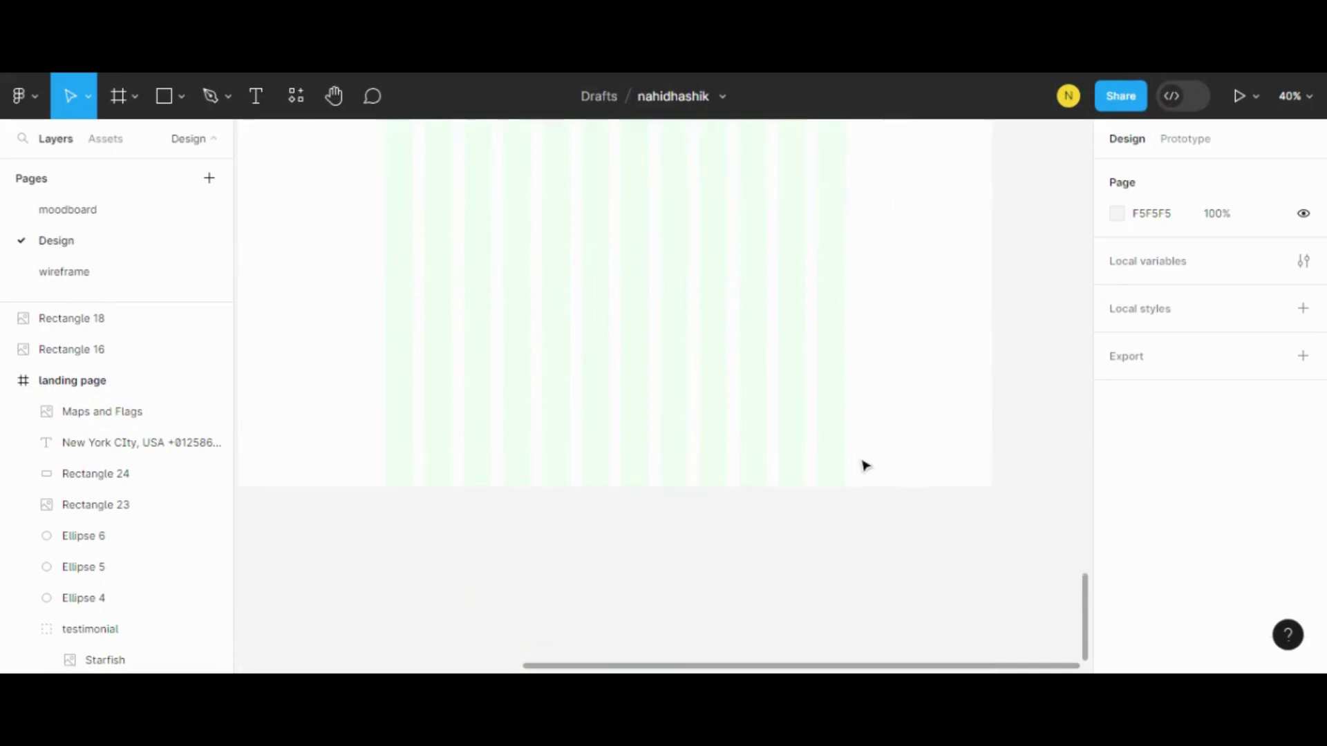
{"action": "scroll", "coordinate": [865, 465], "scroll_direction": "up", "scroll_amount": 5}
{"action": "scroll", "coordinate": [865, 465], "scroll_direction": "up", "scroll_amount": 4}
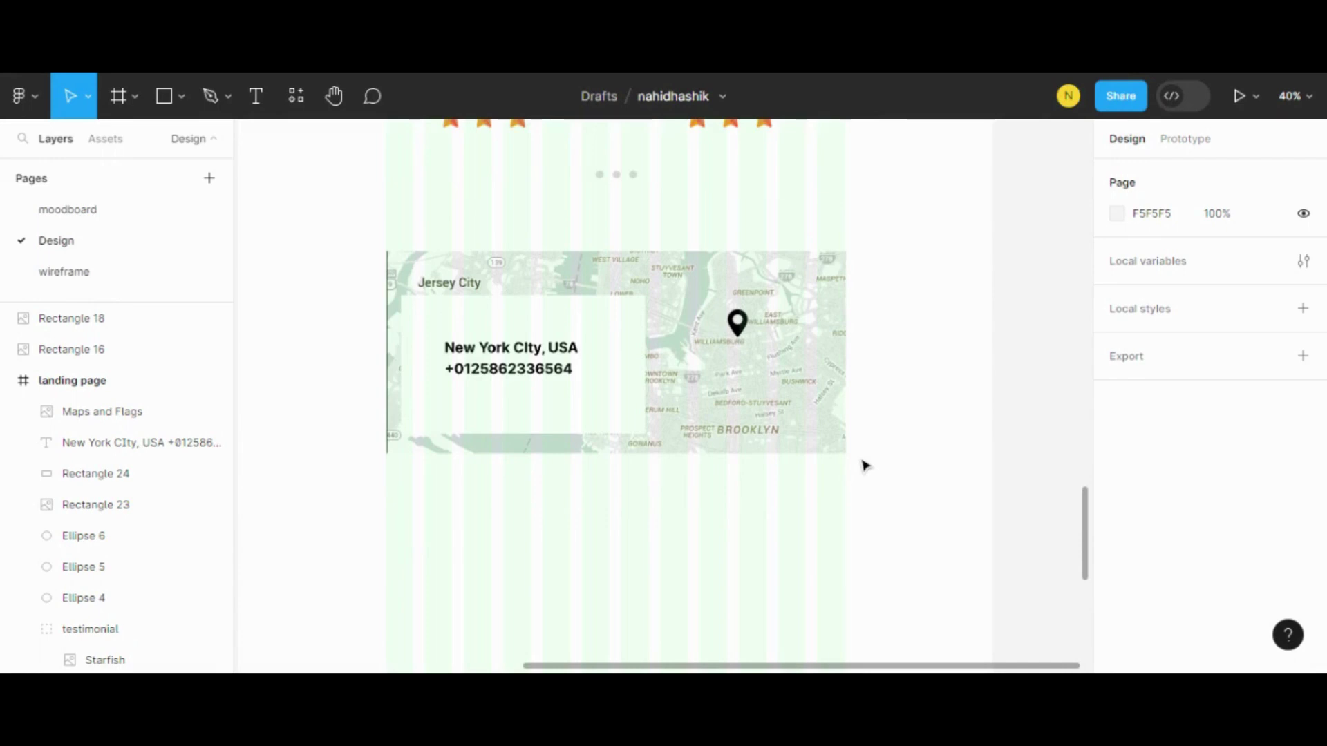
{"action": "scroll", "coordinate": [865, 465], "scroll_direction": "up", "scroll_amount": 1}
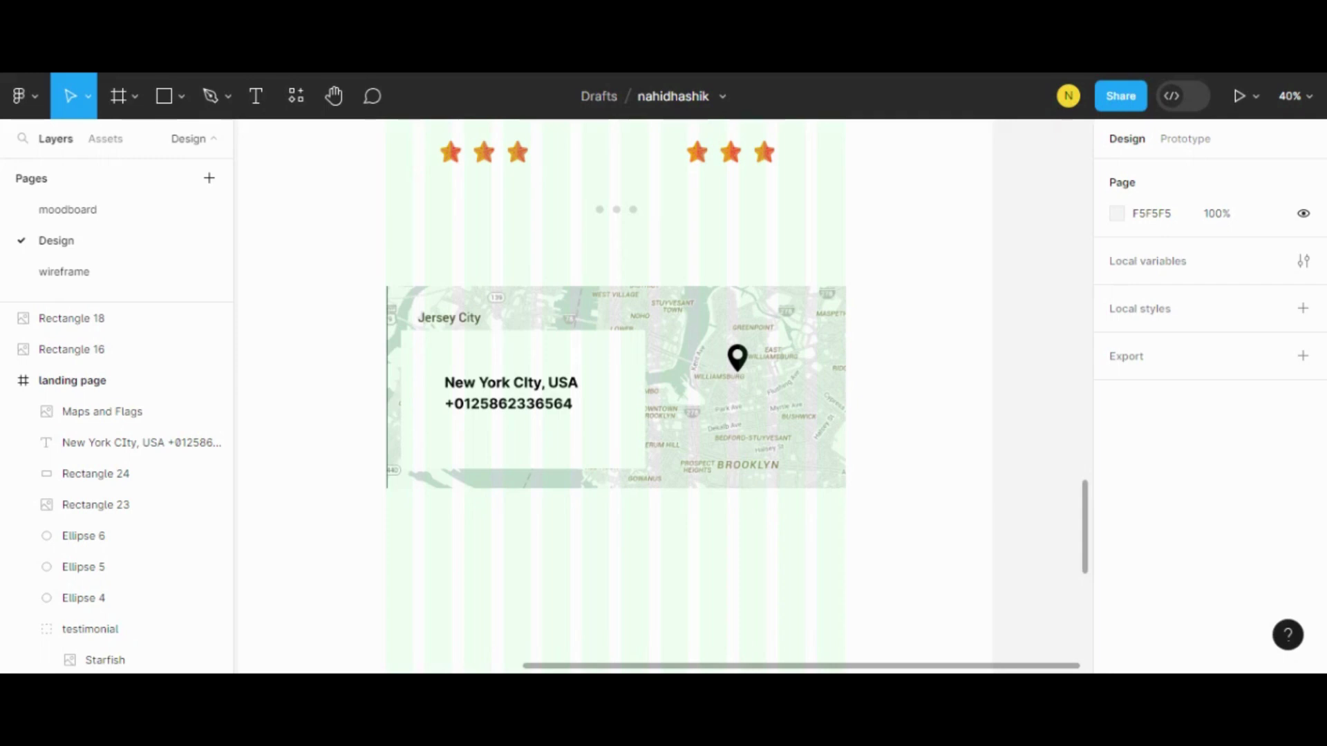
Group the map image, white card and New York address text into a layer named 'map'
{"action": "left_click_drag", "start_coordinate": [505, 232], "coordinate": [368, 386]}
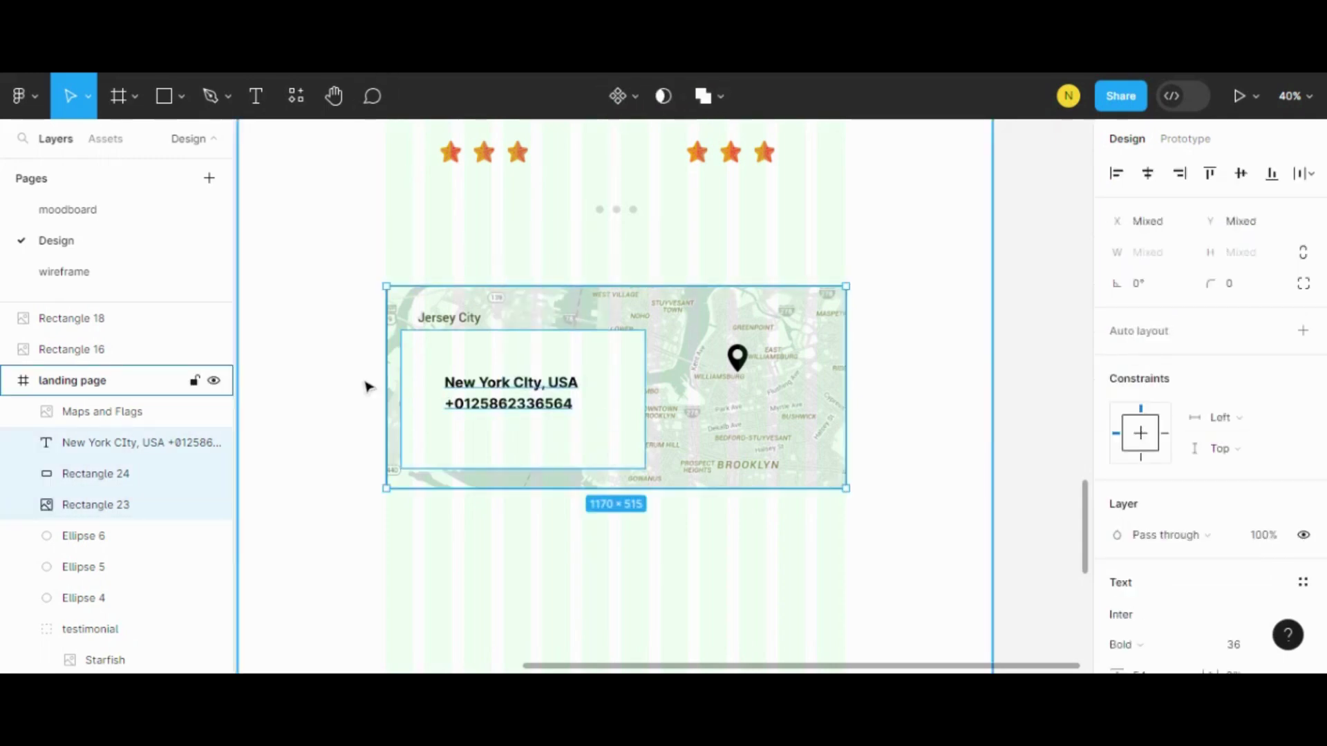
{"action": "key", "text": "ctrl+g"}
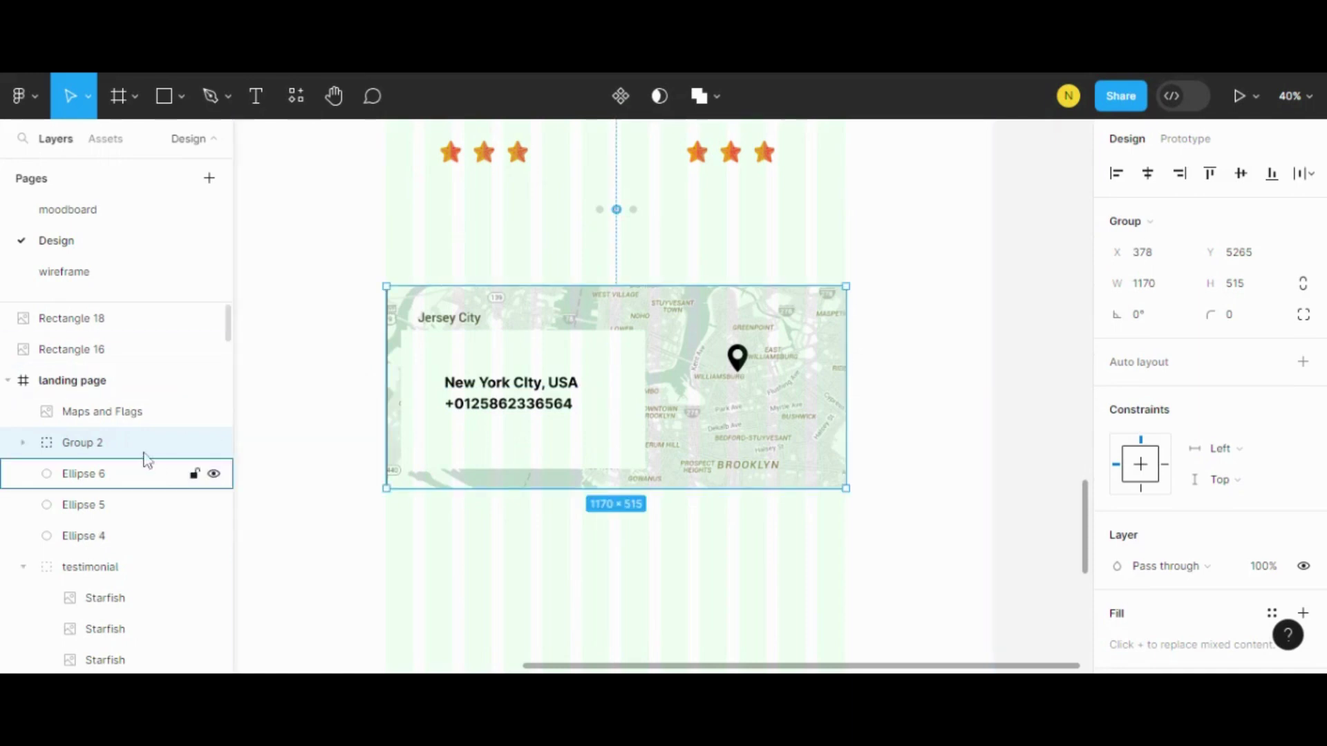
{"action": "double_click", "coordinate": [128, 450]}
{"action": "type", "text": "M"}
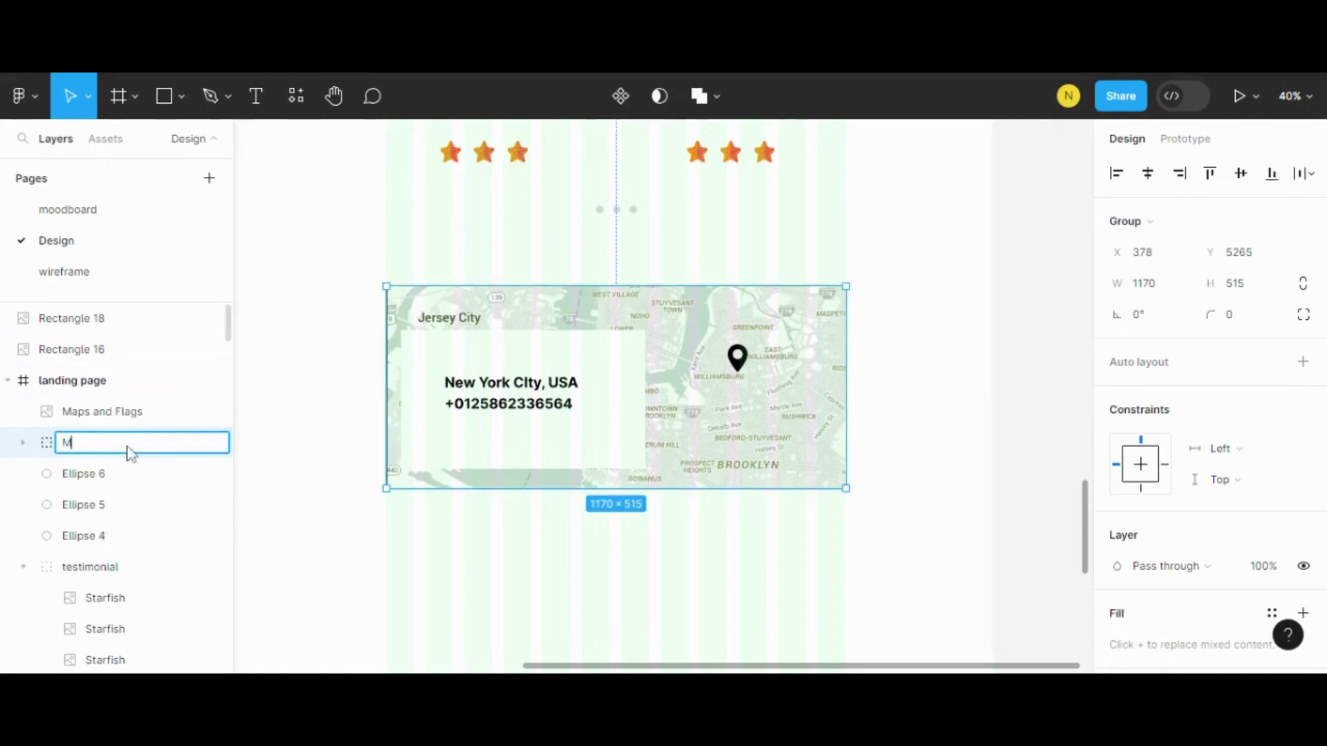
{"action": "key", "text": "BackSpace"}
{"action": "key", "text": "BackSpace"}
{"action": "key", "text": "BackSpace"}
{"action": "key", "text": "Return"}
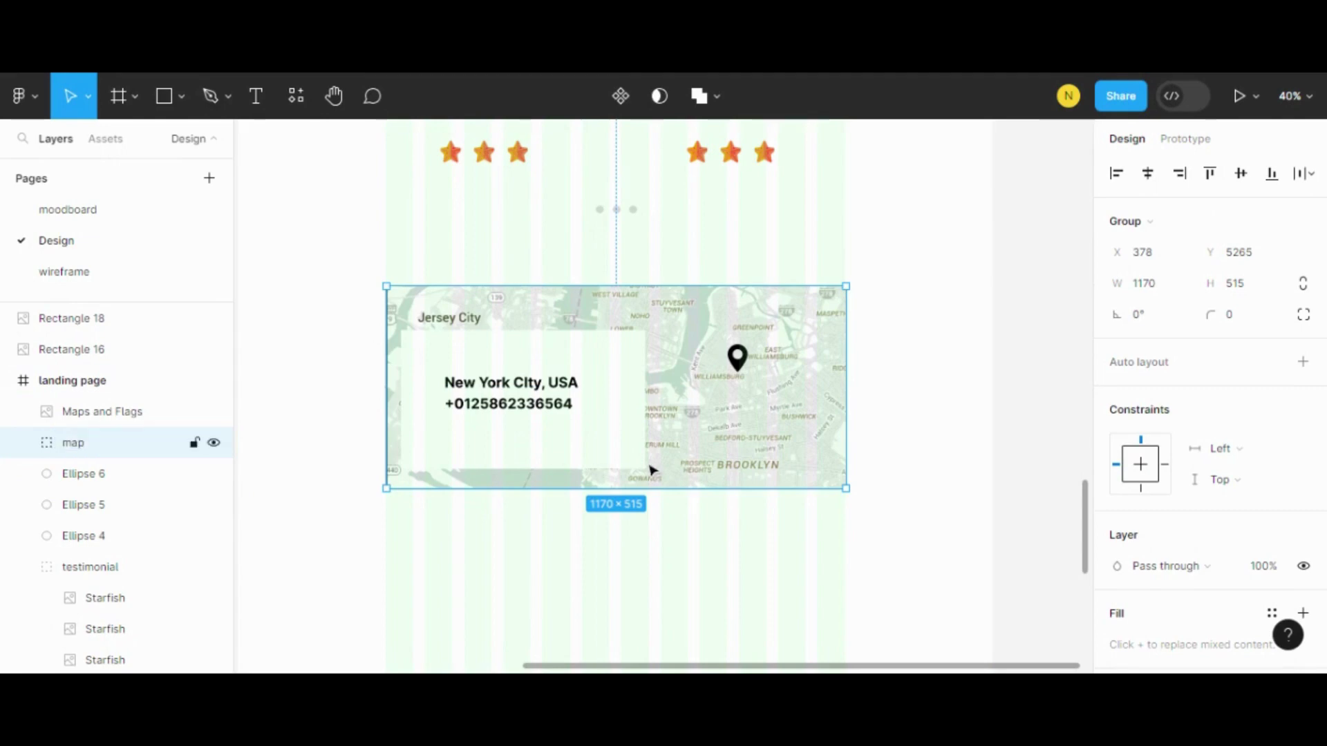
{"action": "left_click", "coordinate": [904, 431]}
{"action": "scroll", "coordinate": [880, 431], "scroll_direction": "down", "scroll_amount": 2}
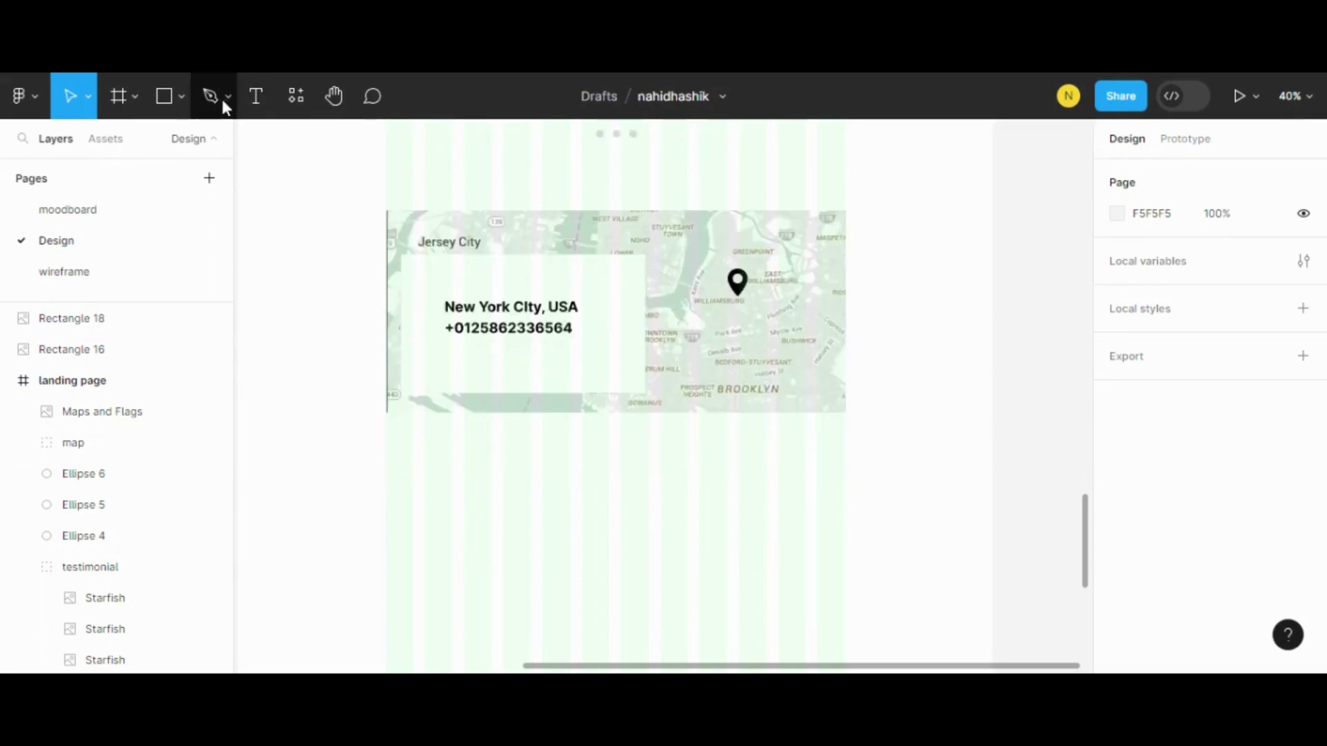
Draw a level black line 1170 wide just beneath the map card
{"action": "left_click", "coordinate": [174, 99]}
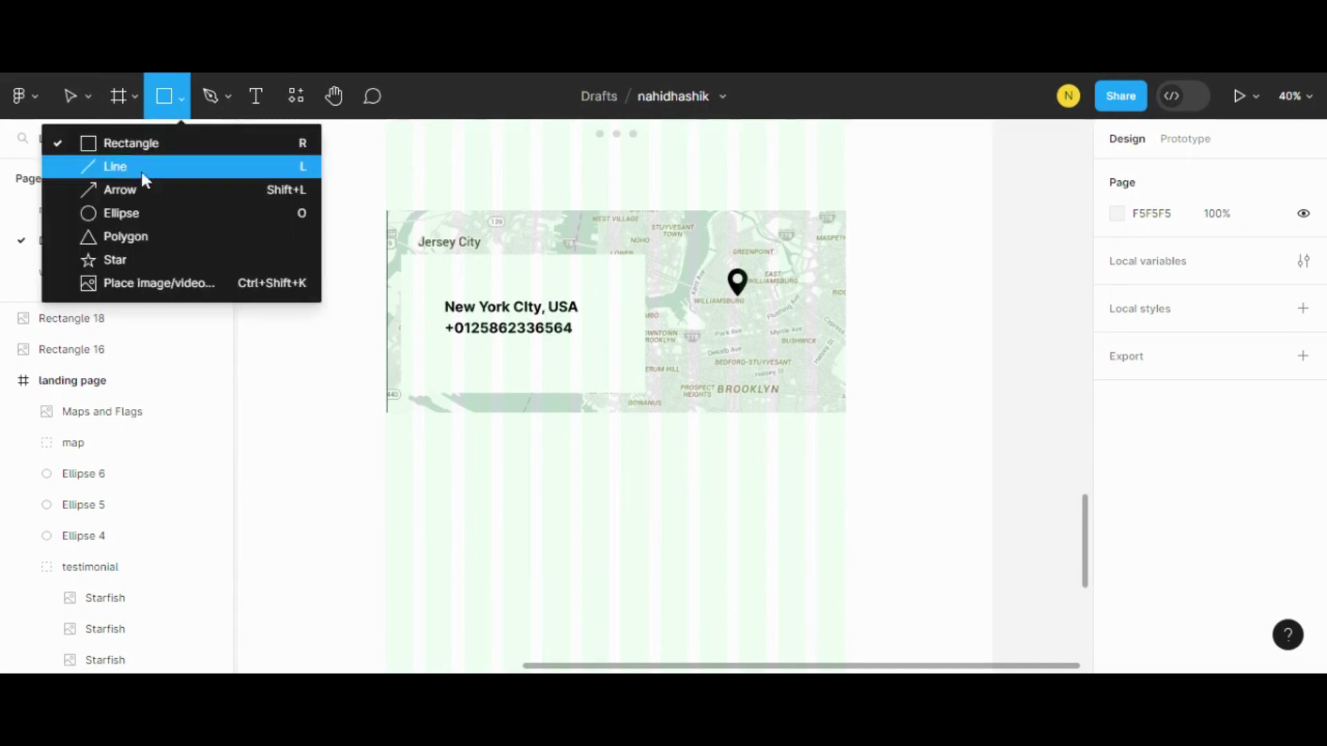
{"action": "left_click", "coordinate": [142, 171]}
{"action": "left_click_drag", "start_coordinate": [385, 480], "coordinate": [700, 469]}
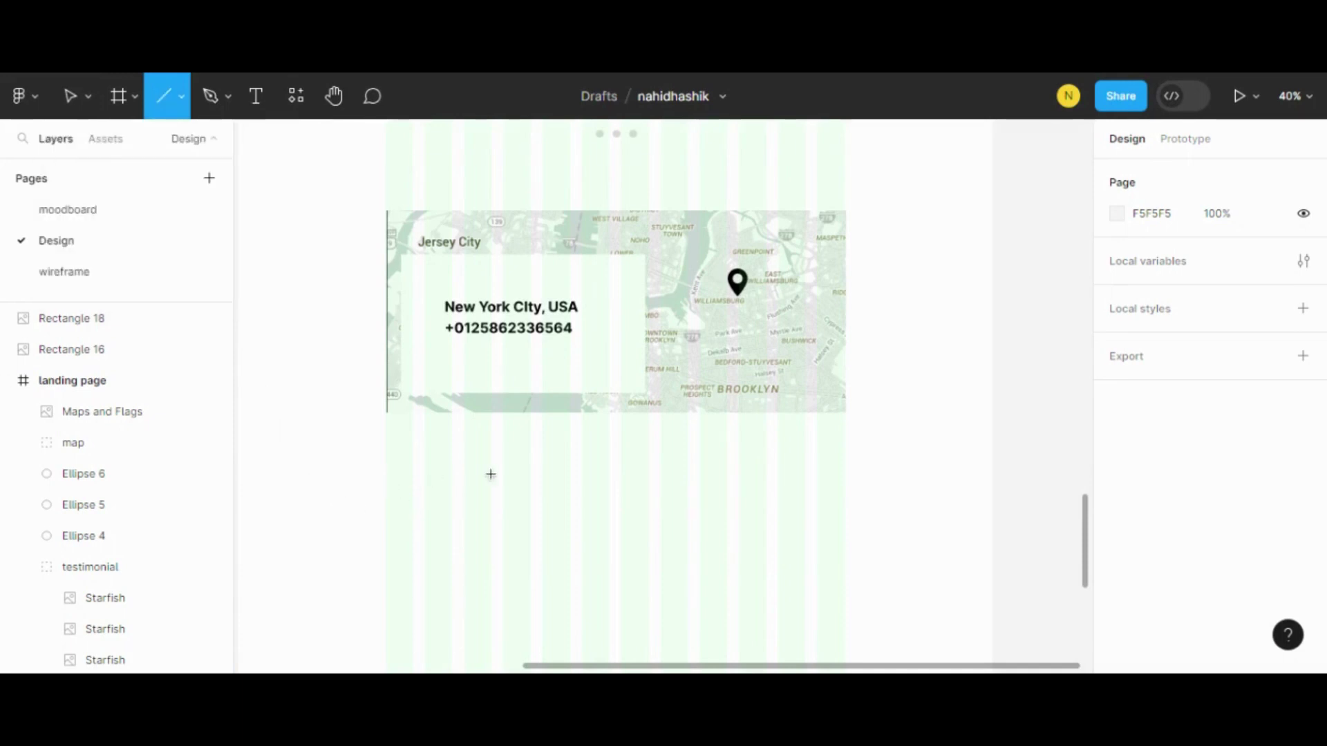
{"action": "left_click_drag", "start_coordinate": [790, 487], "coordinate": [847, 482]}
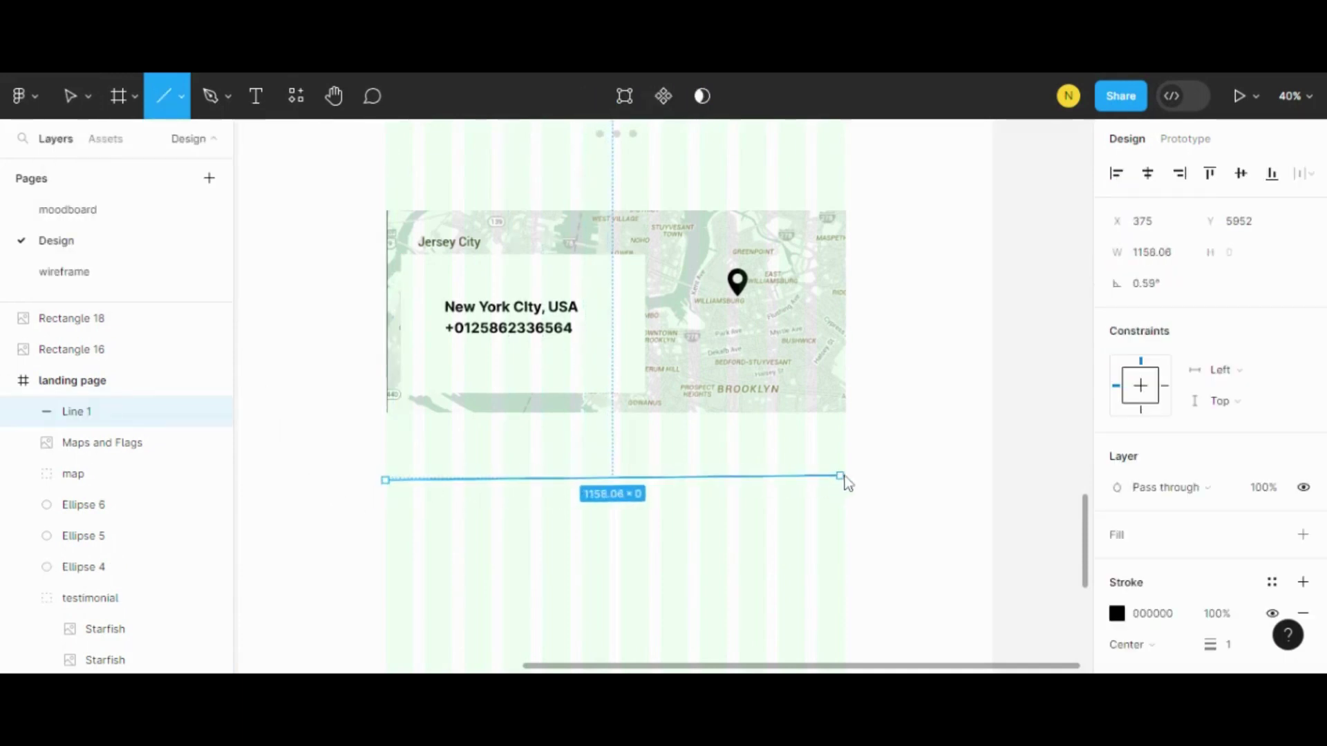
{"action": "left_click_drag", "start_coordinate": [847, 482], "coordinate": [848, 489]}
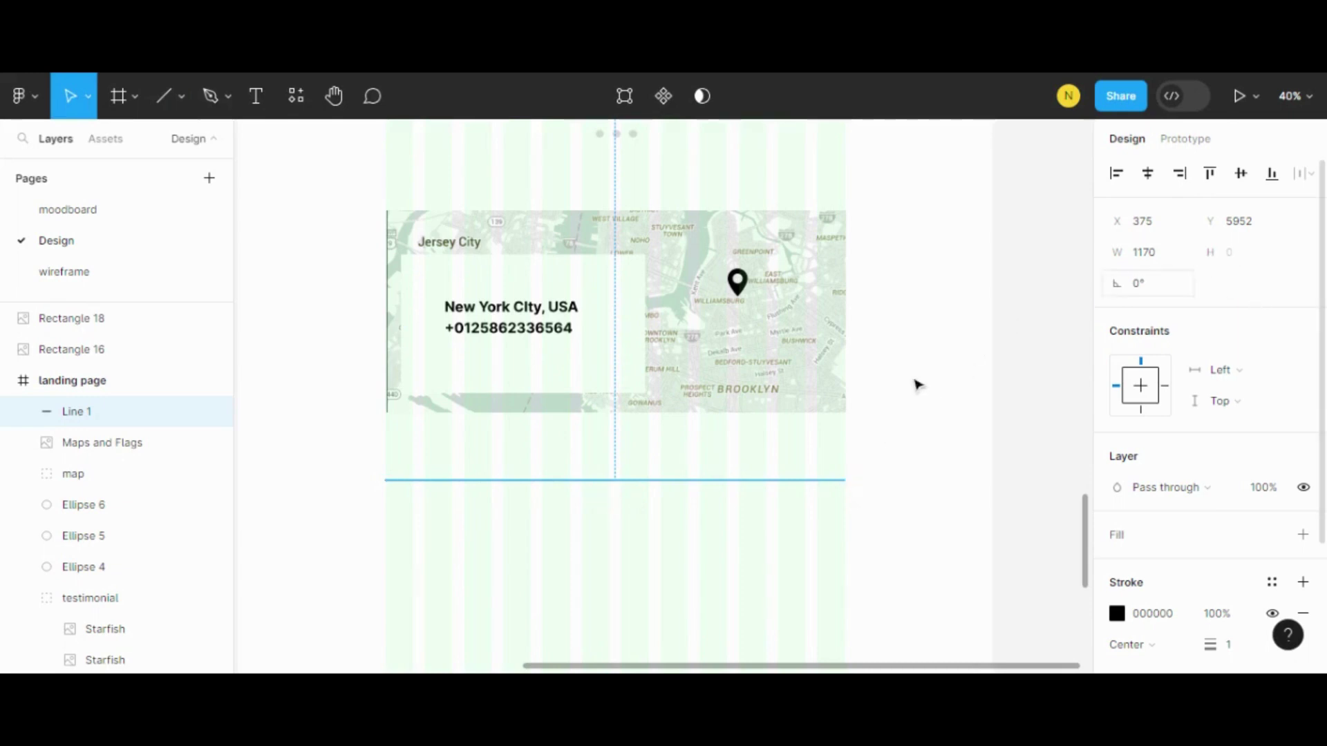
{"action": "double_click", "coordinate": [754, 486]}
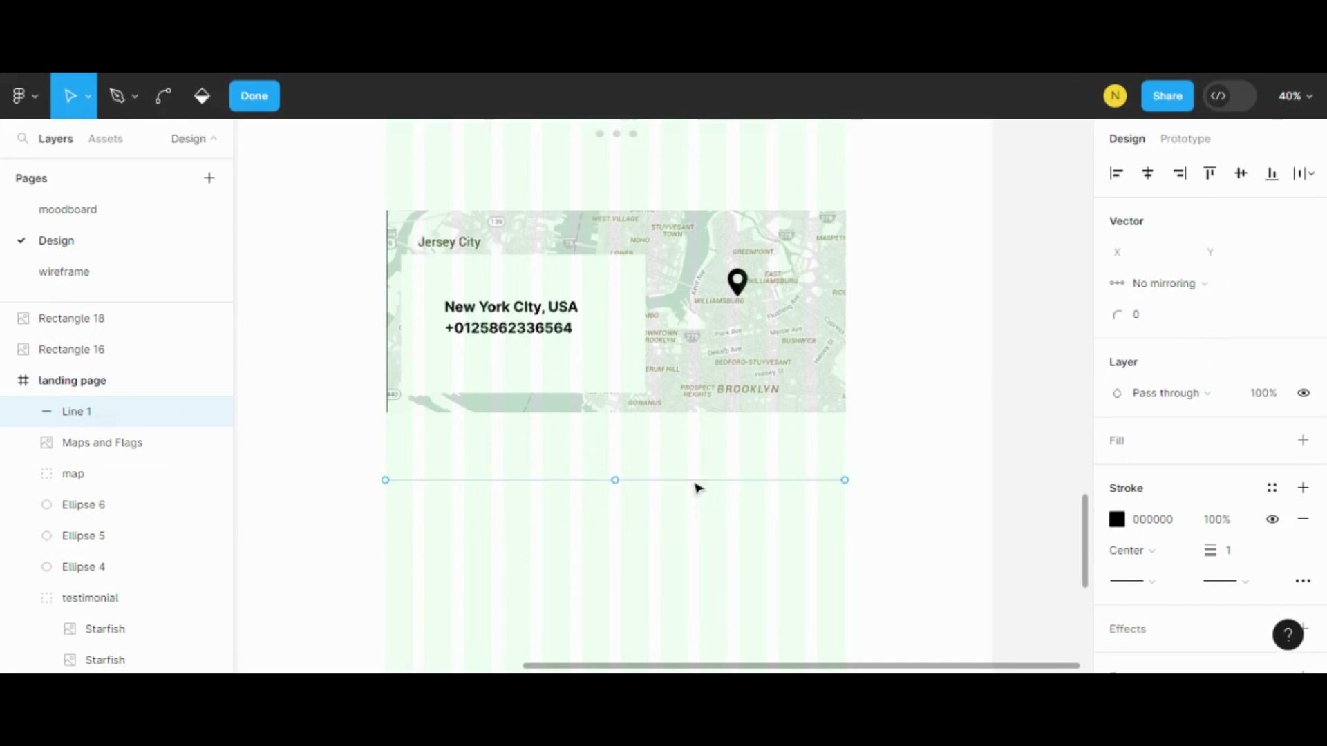
{"action": "key", "text": "Escape"}
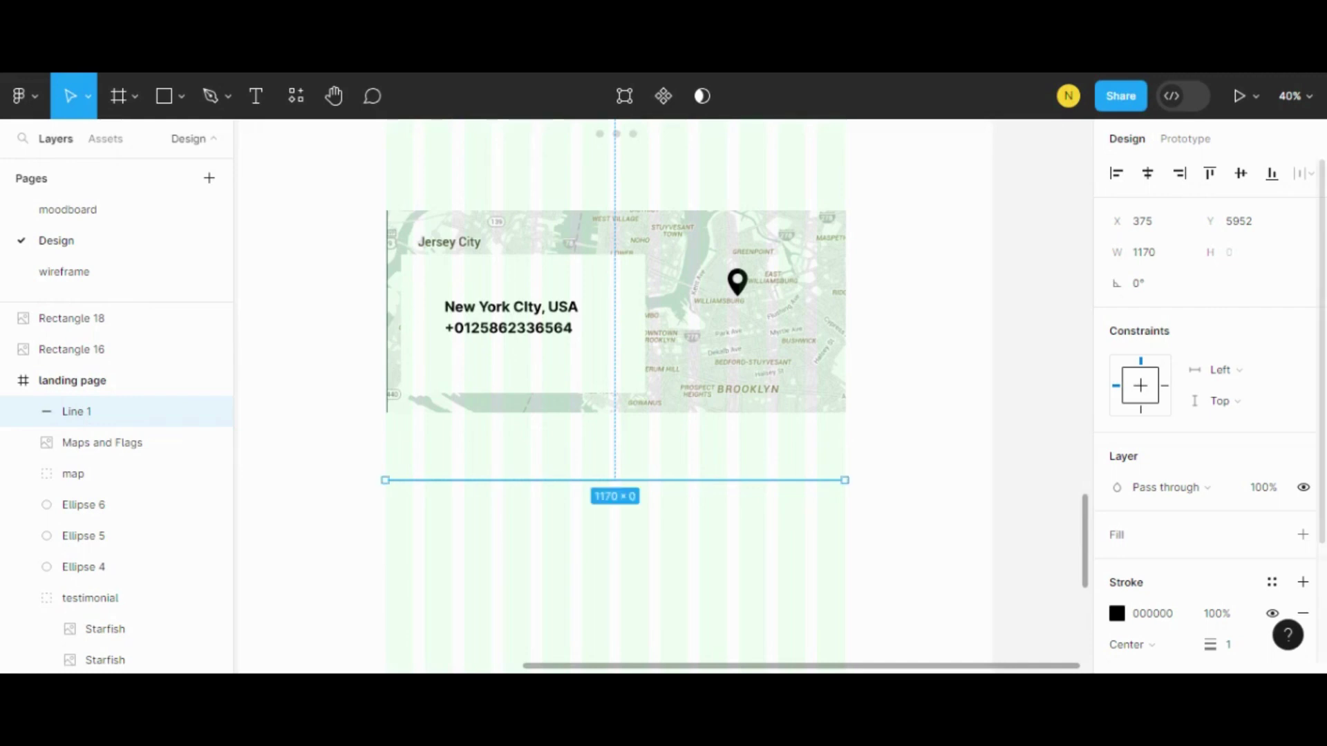
{"action": "left_click", "coordinate": [892, 421]}
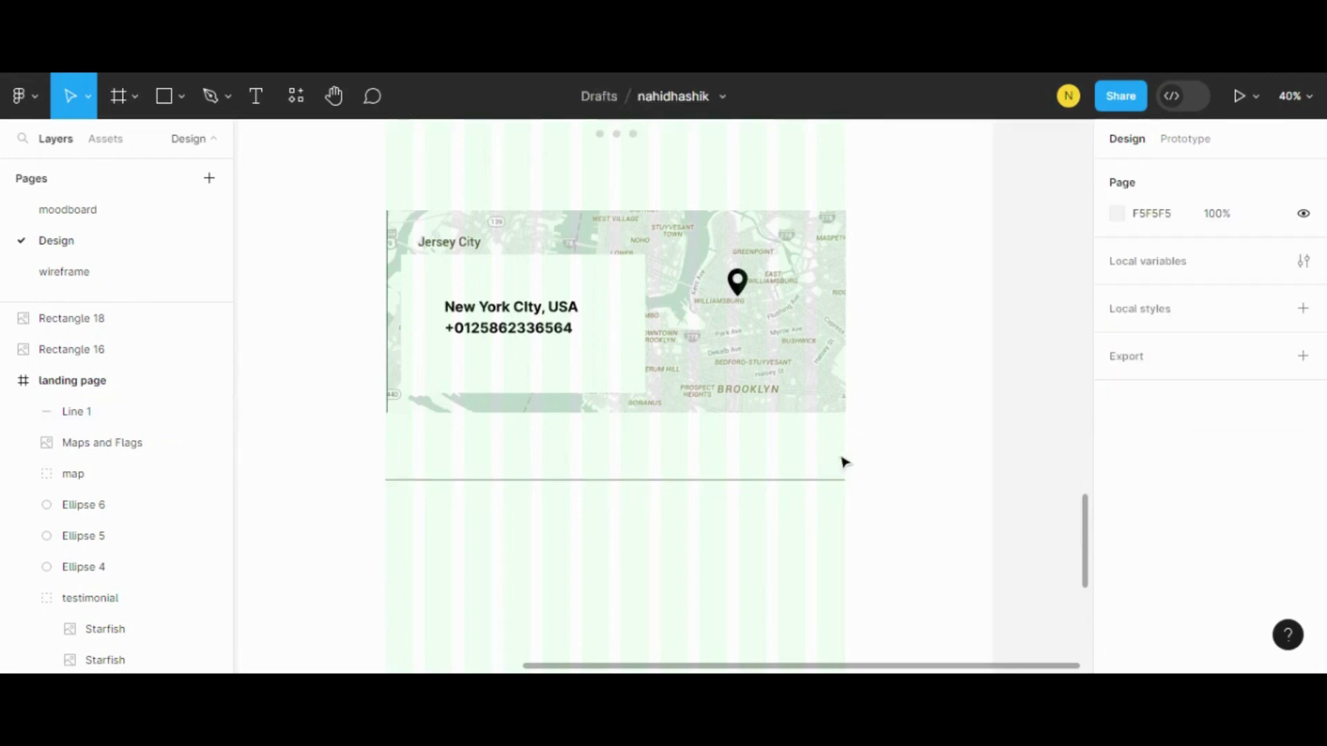
Change the divider line's stroke colour to light grey D9D9D9
{"action": "left_click", "coordinate": [776, 482]}
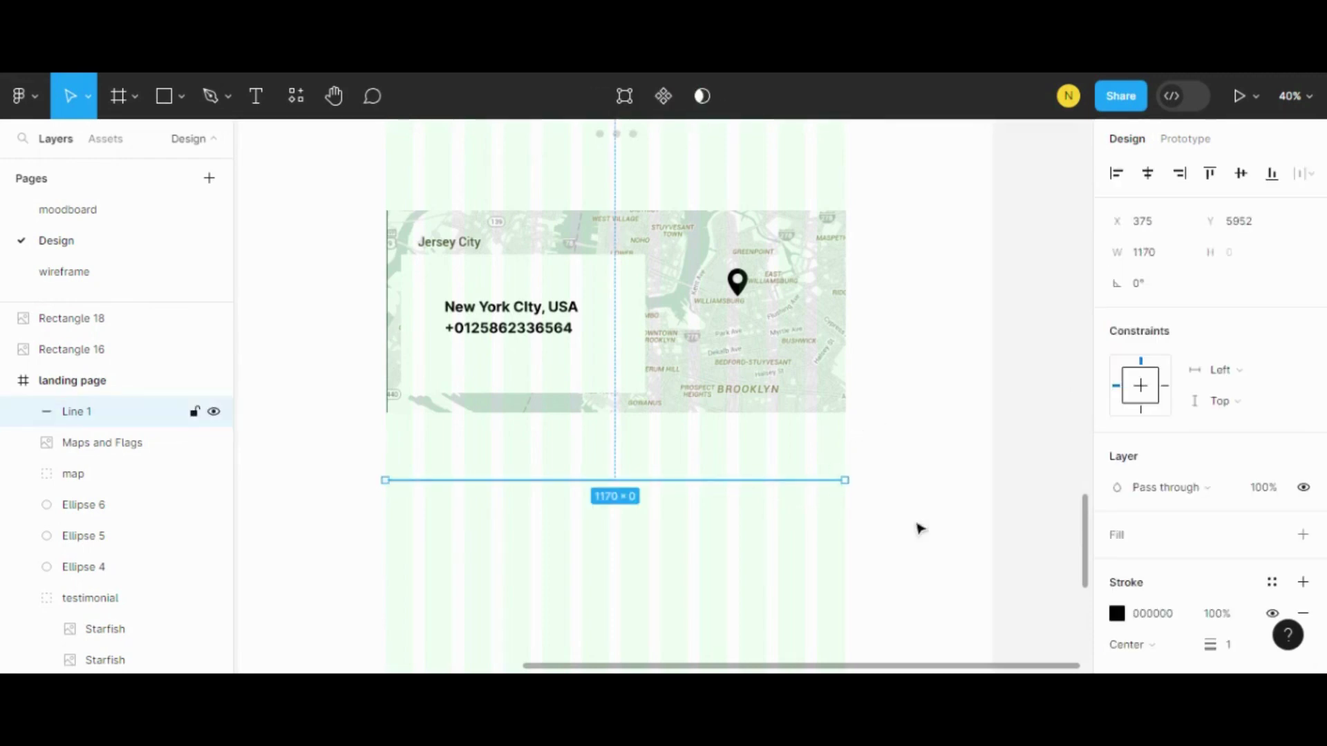
{"action": "left_click", "coordinate": [1117, 613]}
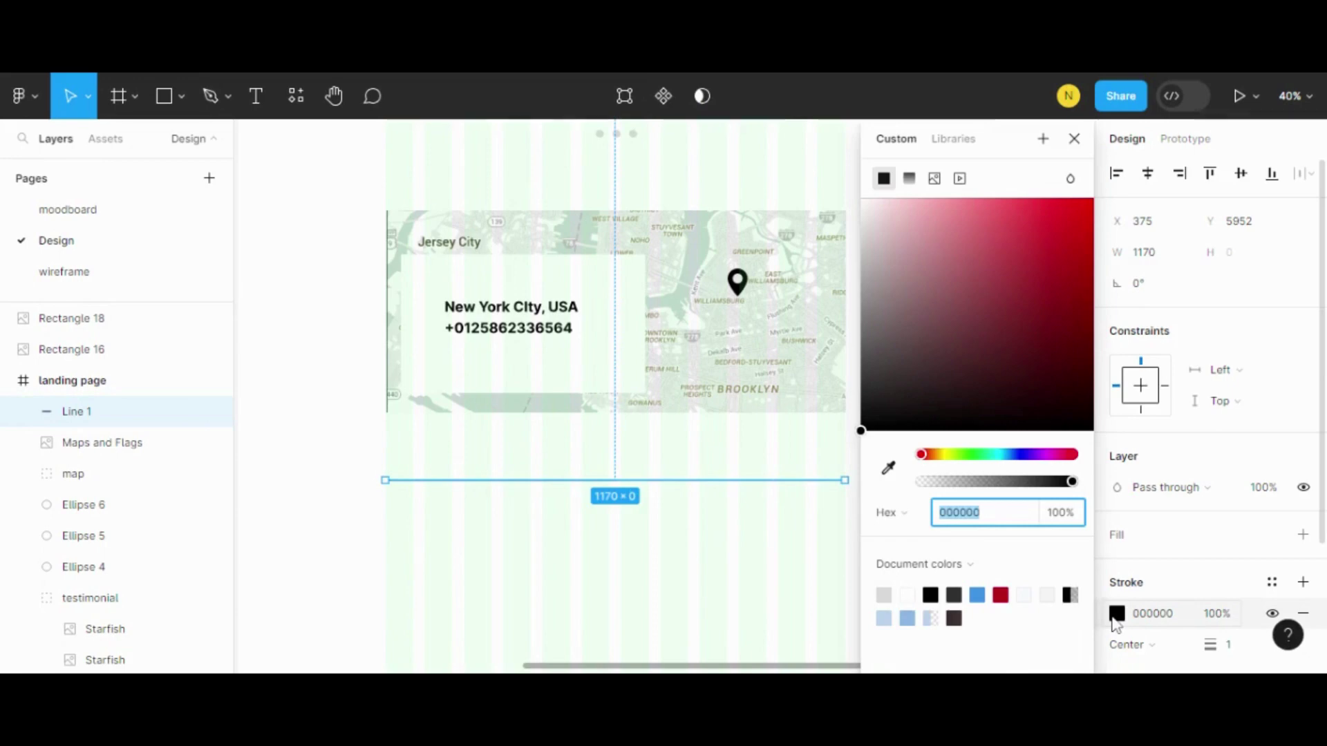
{"action": "left_click", "coordinate": [884, 596]}
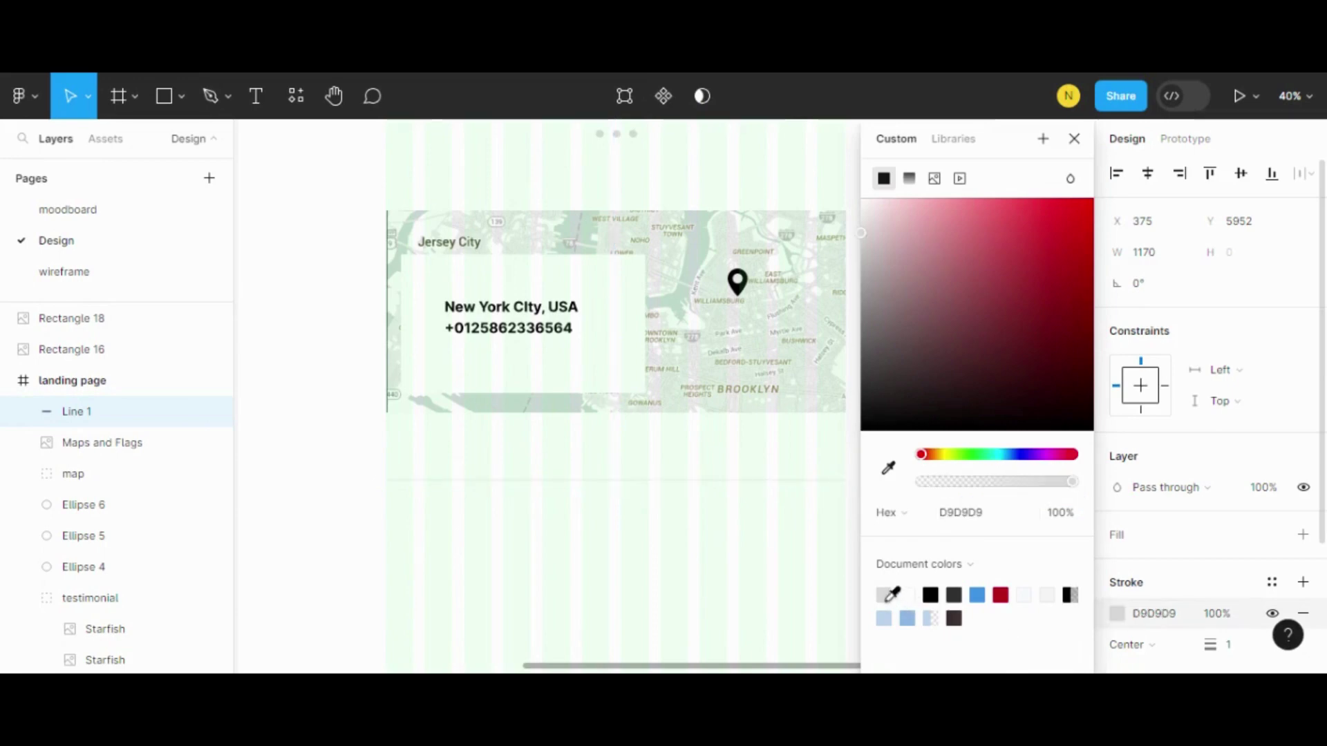
{"action": "left_click", "coordinate": [708, 484]}
Nudge the grey divider line slightly into a new position below the map
{"action": "double_click", "coordinate": [697, 482]}
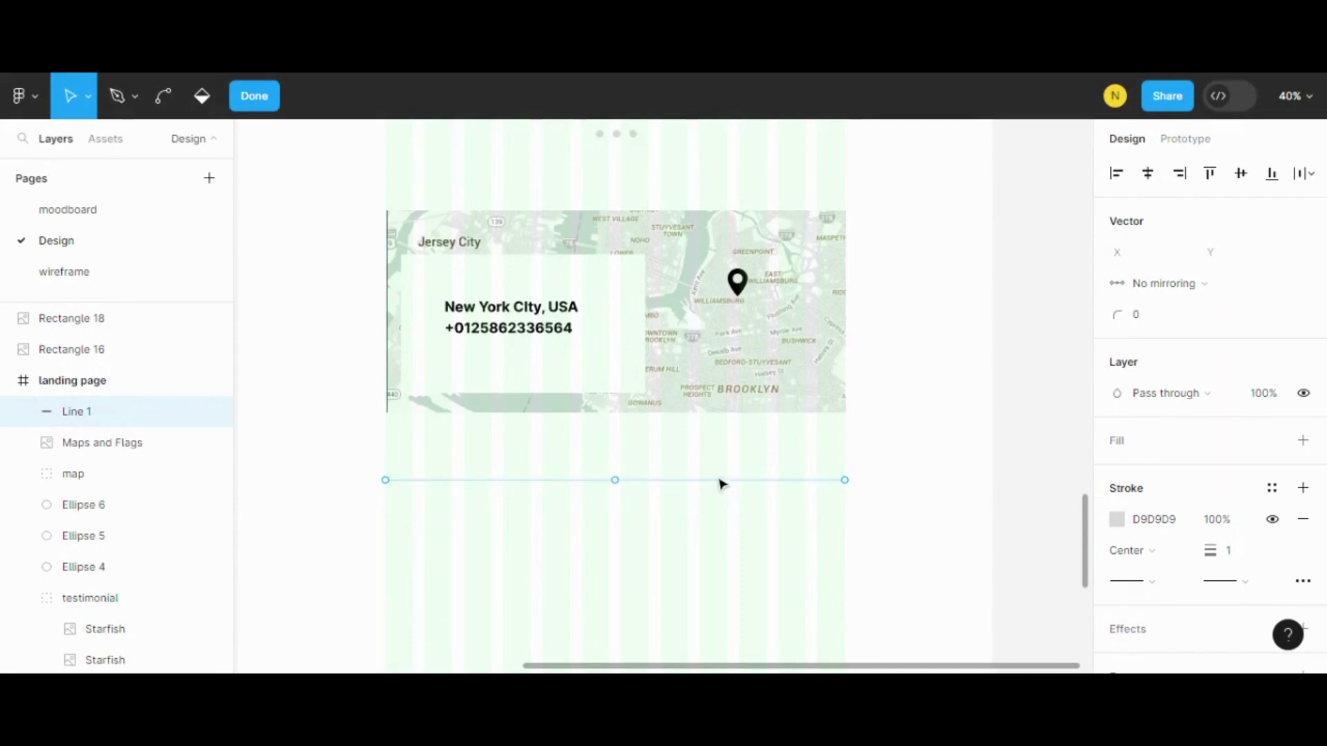
{"action": "key", "text": "Escape"}
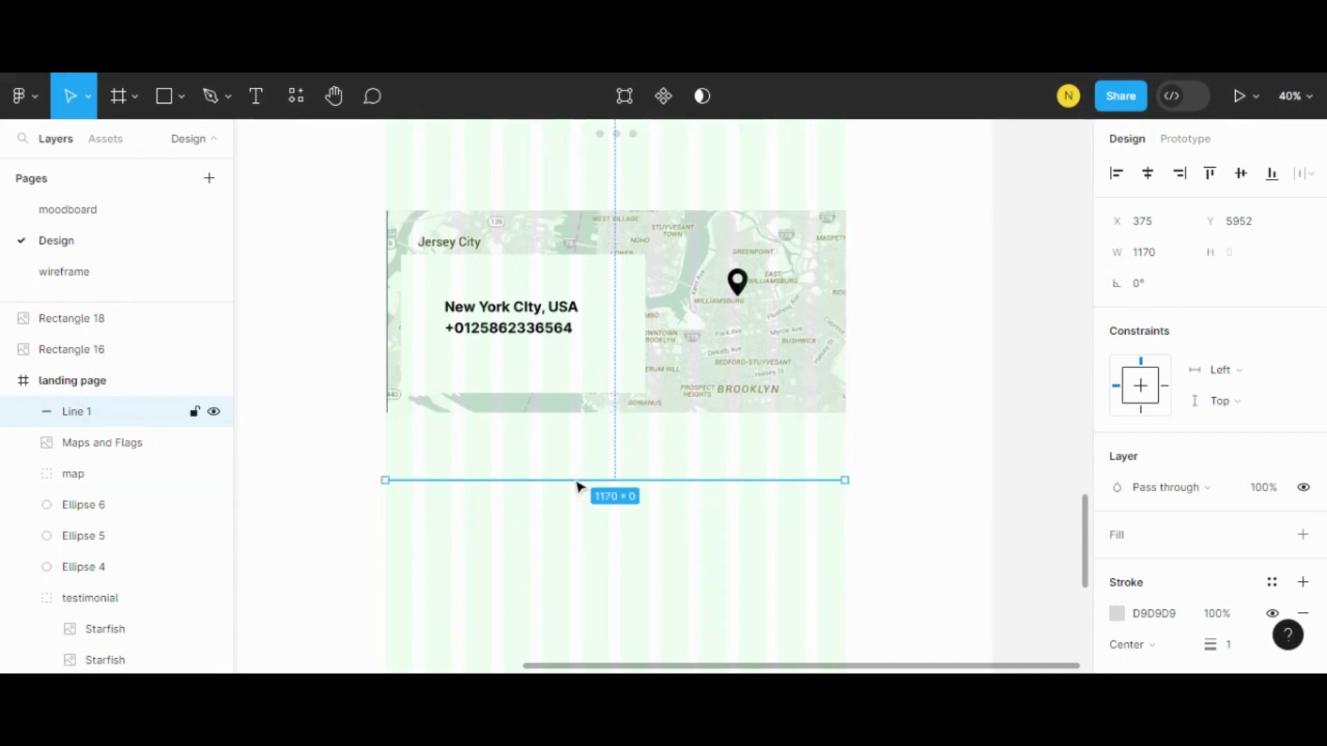
{"action": "mouse_move", "coordinate": [587, 493]}
{"action": "left_mouse_down"}
{"action": "mouse_move", "coordinate": [600, 499]}
{"action": "mouse_move", "coordinate": [593, 485]}
{"action": "left_mouse_up"}
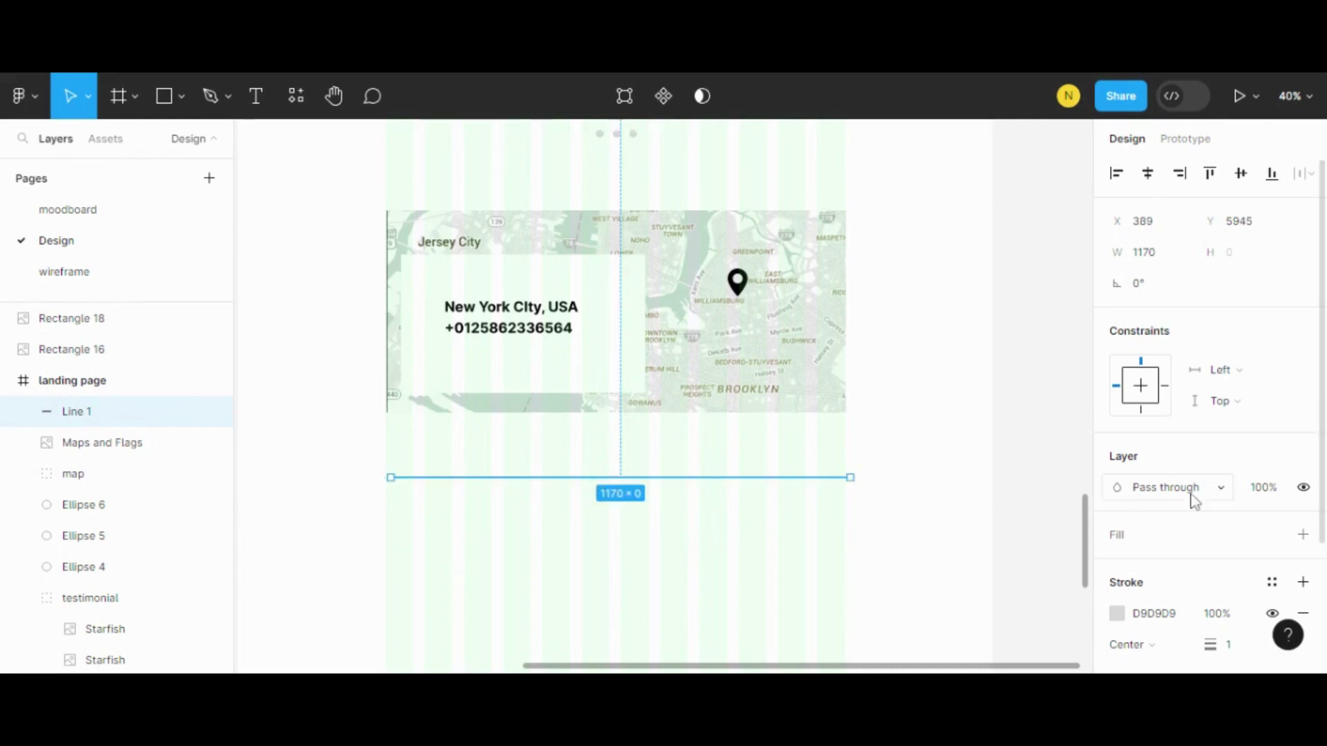
{"action": "scroll", "coordinate": [1195, 501], "scroll_direction": "down", "scroll_amount": 3}
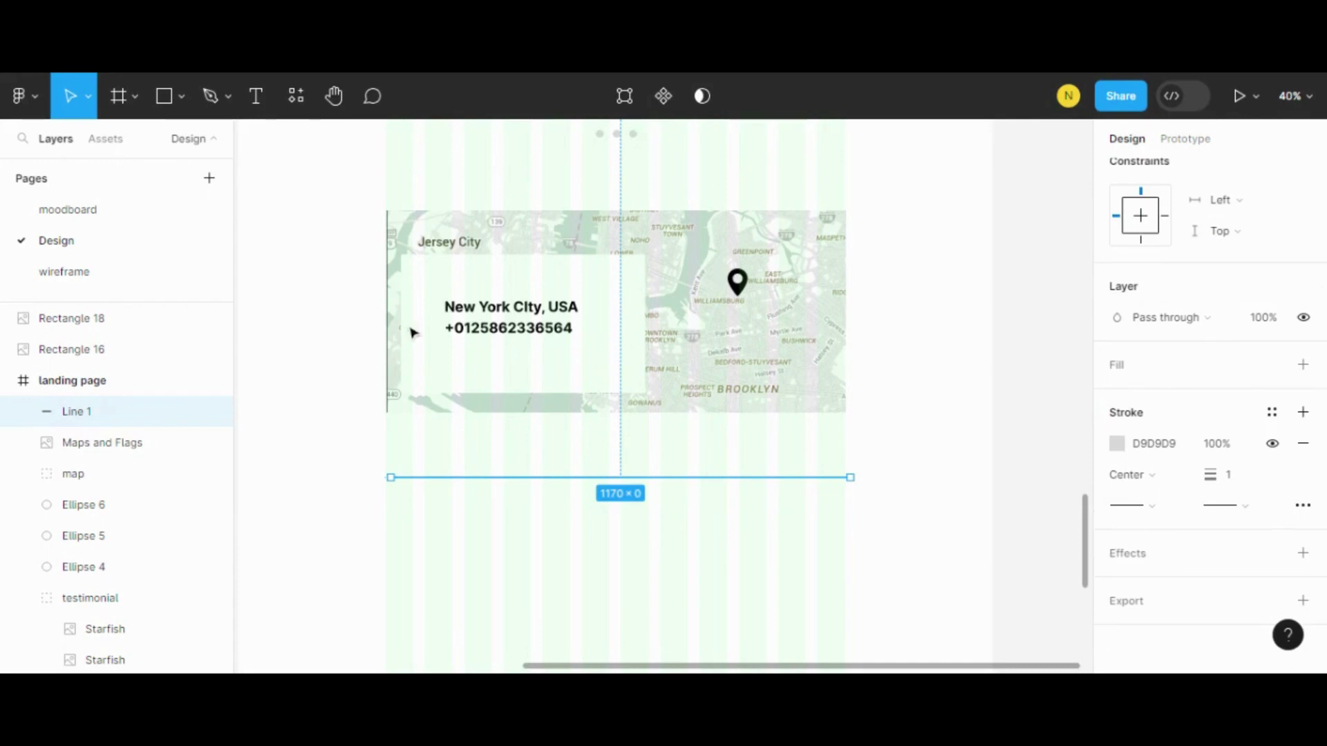
{"action": "left_click", "coordinate": [181, 96]}
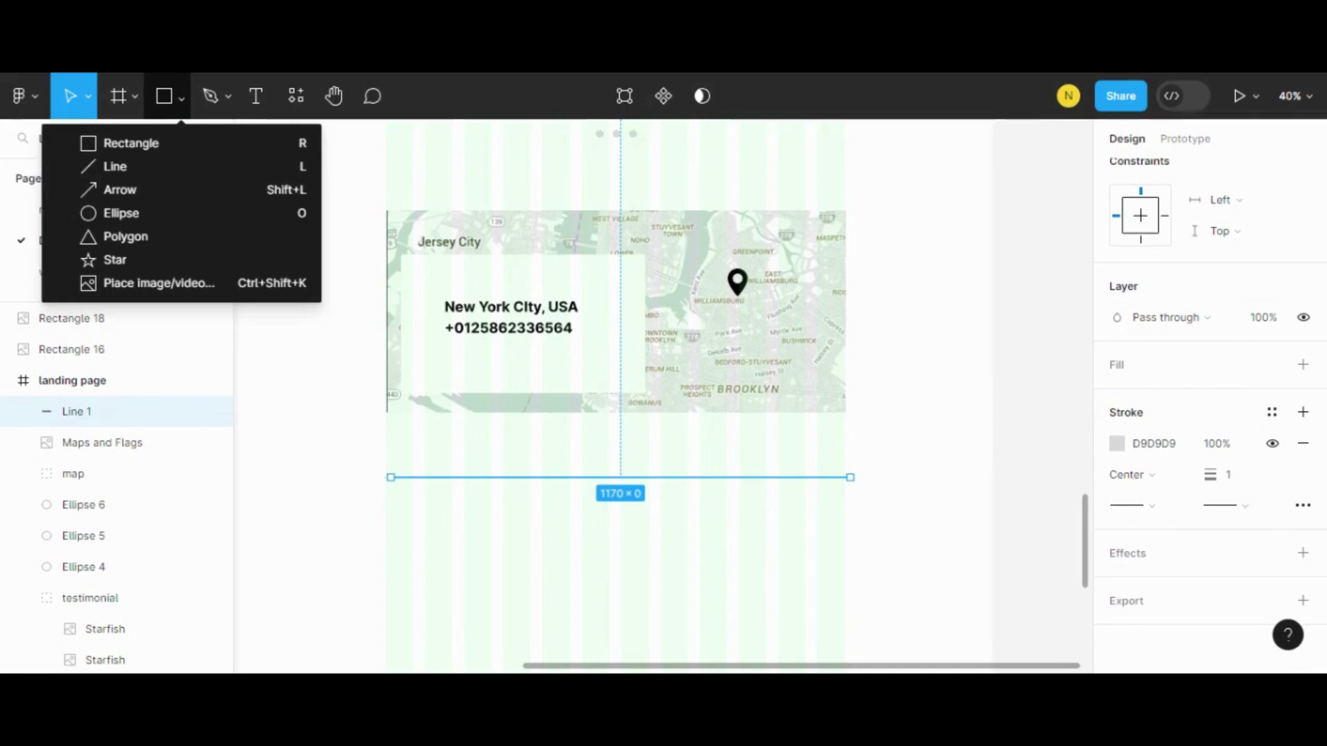
{"action": "key", "text": "Escape"}
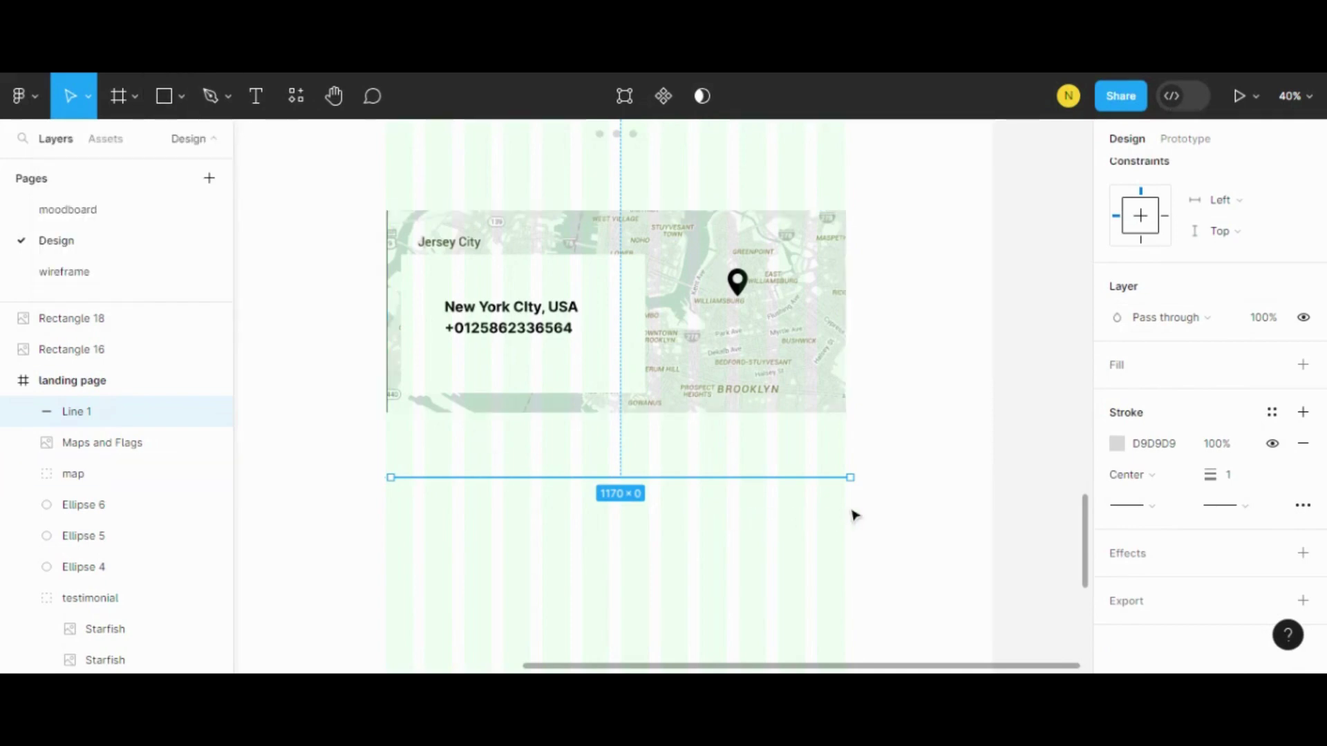
{"action": "left_click", "coordinate": [905, 520]}
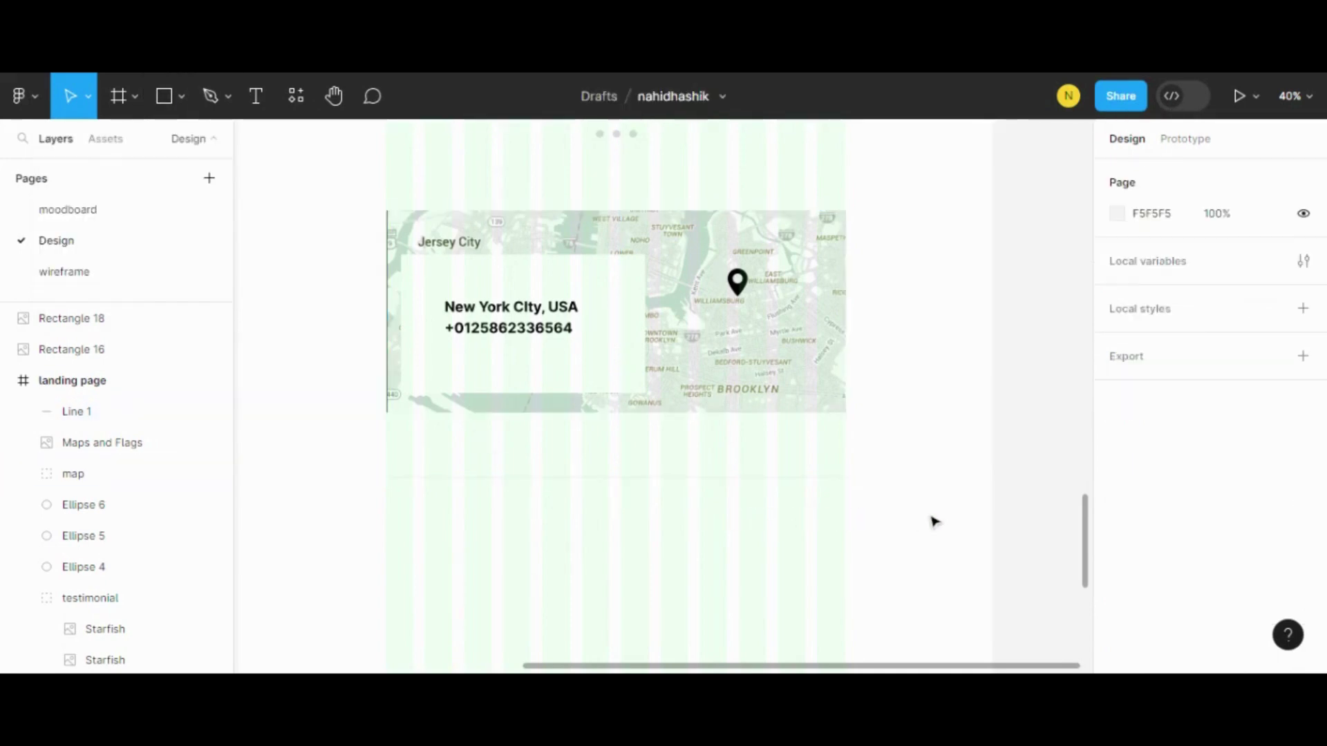
{"action": "scroll", "coordinate": [933, 520], "scroll_direction": "up", "scroll_amount": 5}
{"action": "scroll", "coordinate": [932, 519], "scroll_direction": "up", "scroll_amount": 5}
{"action": "scroll", "coordinate": [931, 518], "scroll_direction": "up", "scroll_amount": 5}
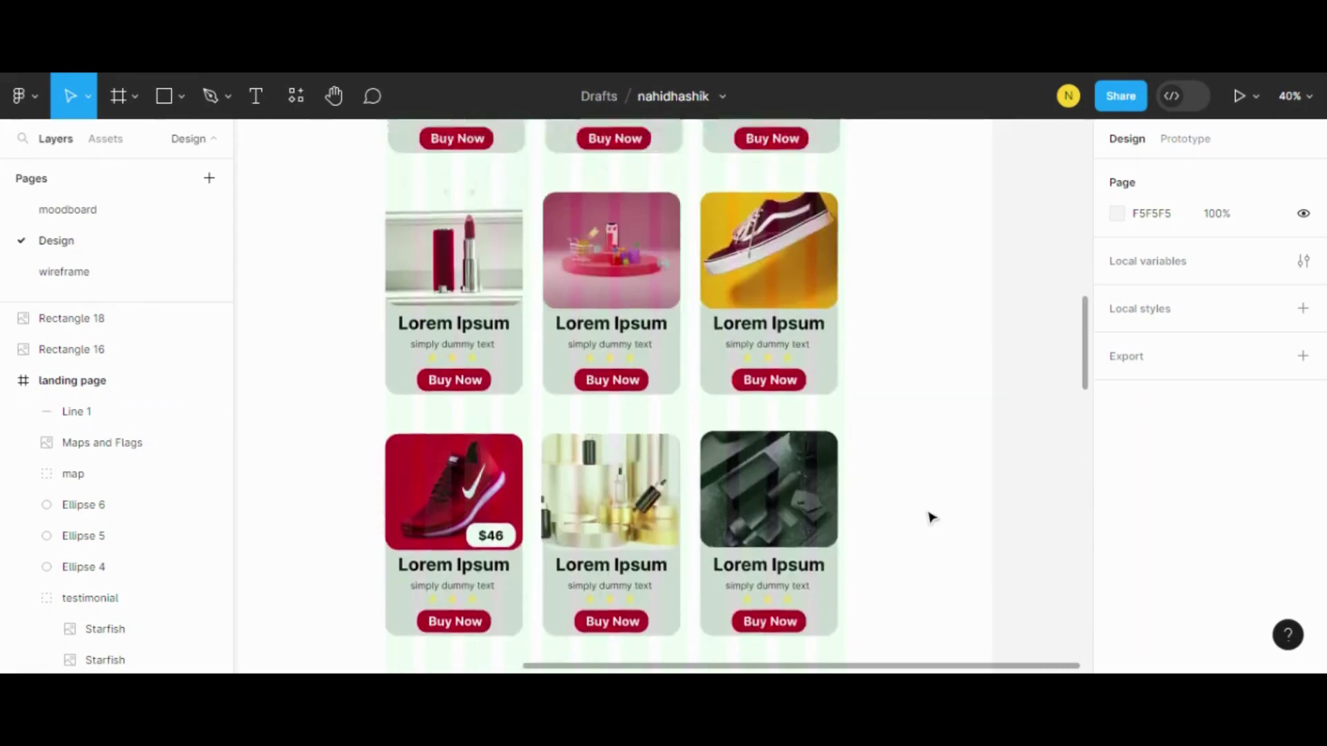
{"action": "scroll", "coordinate": [932, 518], "scroll_direction": "up", "scroll_amount": 5}
{"action": "scroll", "coordinate": [929, 518], "scroll_direction": "up", "scroll_amount": 5}
{"action": "scroll", "coordinate": [930, 518], "scroll_direction": "up", "scroll_amount": 5}
{"action": "scroll", "coordinate": [930, 519], "scroll_direction": "up", "scroll_amount": 5}
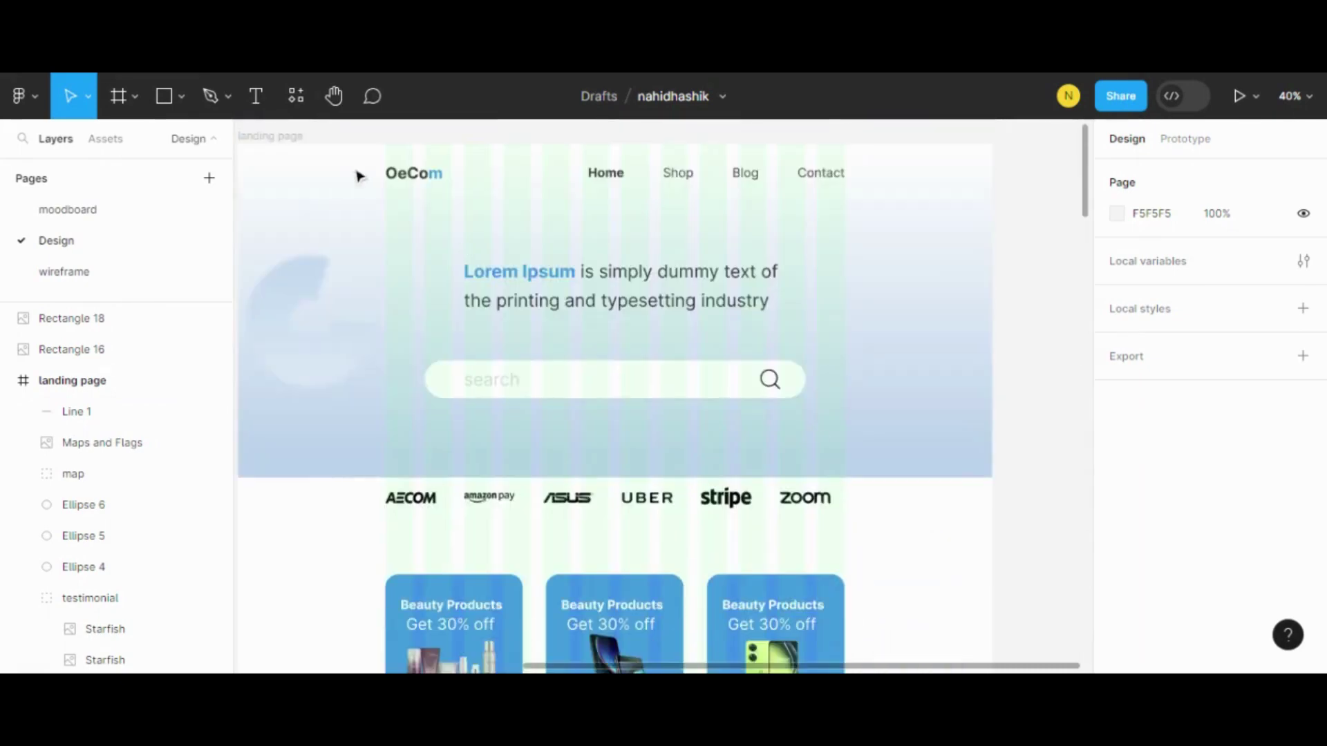
{"action": "left_click", "coordinate": [278, 136]}
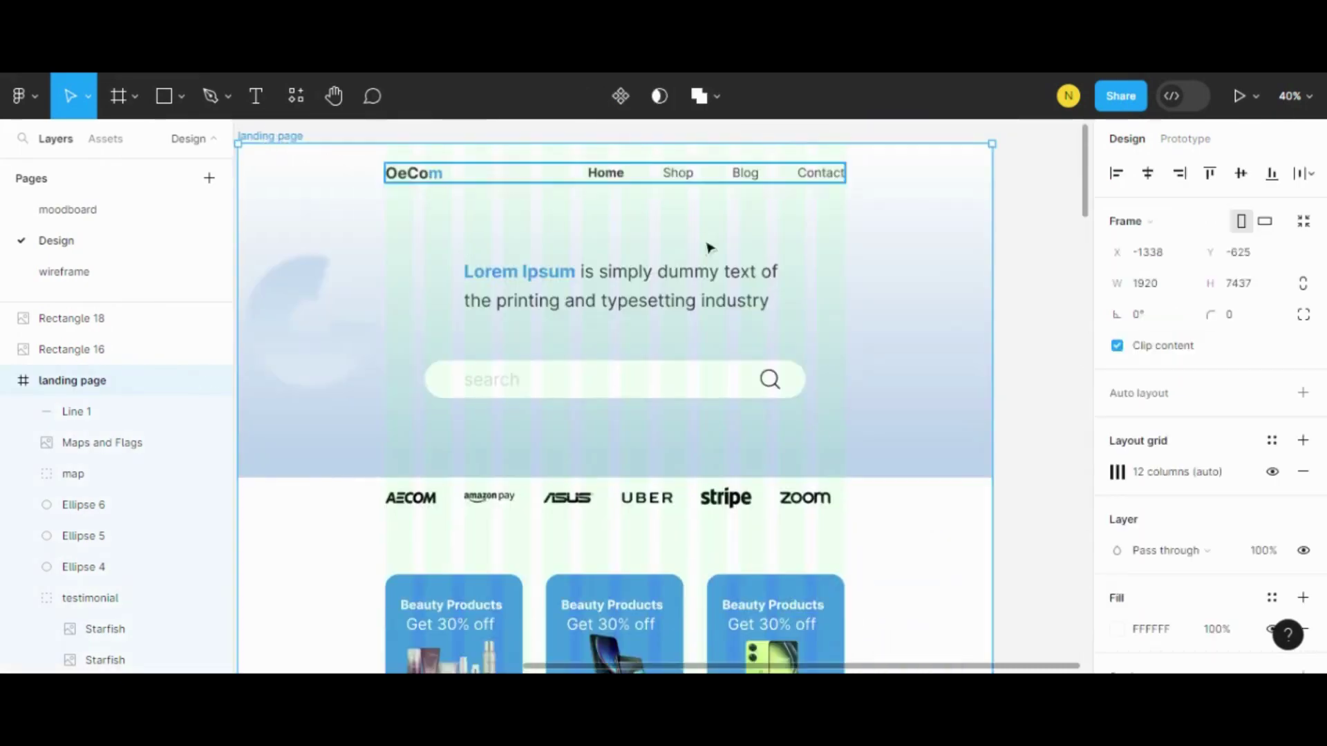
{"action": "left_click", "coordinate": [1273, 475]}
{"action": "scroll", "coordinate": [987, 416], "scroll_direction": "down", "scroll_amount": 5}
{"action": "scroll", "coordinate": [987, 417], "scroll_direction": "down", "scroll_amount": 5}
{"action": "scroll", "coordinate": [988, 417], "scroll_direction": "down", "scroll_amount": 5}
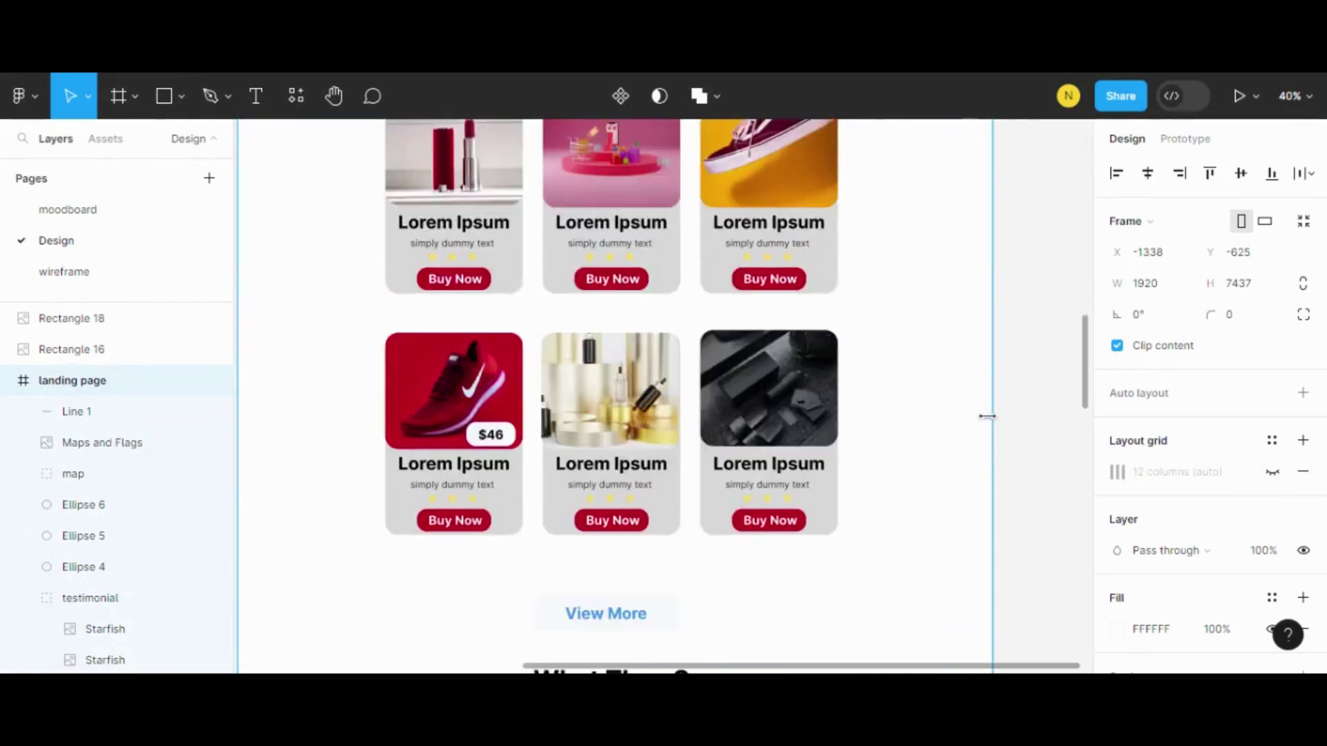
{"action": "scroll", "coordinate": [987, 417], "scroll_direction": "down", "scroll_amount": 3}
{"action": "scroll", "coordinate": [987, 417], "scroll_direction": "down", "scroll_amount": 5}
{"action": "scroll", "coordinate": [987, 417], "scroll_direction": "down", "scroll_amount": 5}
{"action": "scroll", "coordinate": [987, 417], "scroll_direction": "up", "scroll_amount": 3}
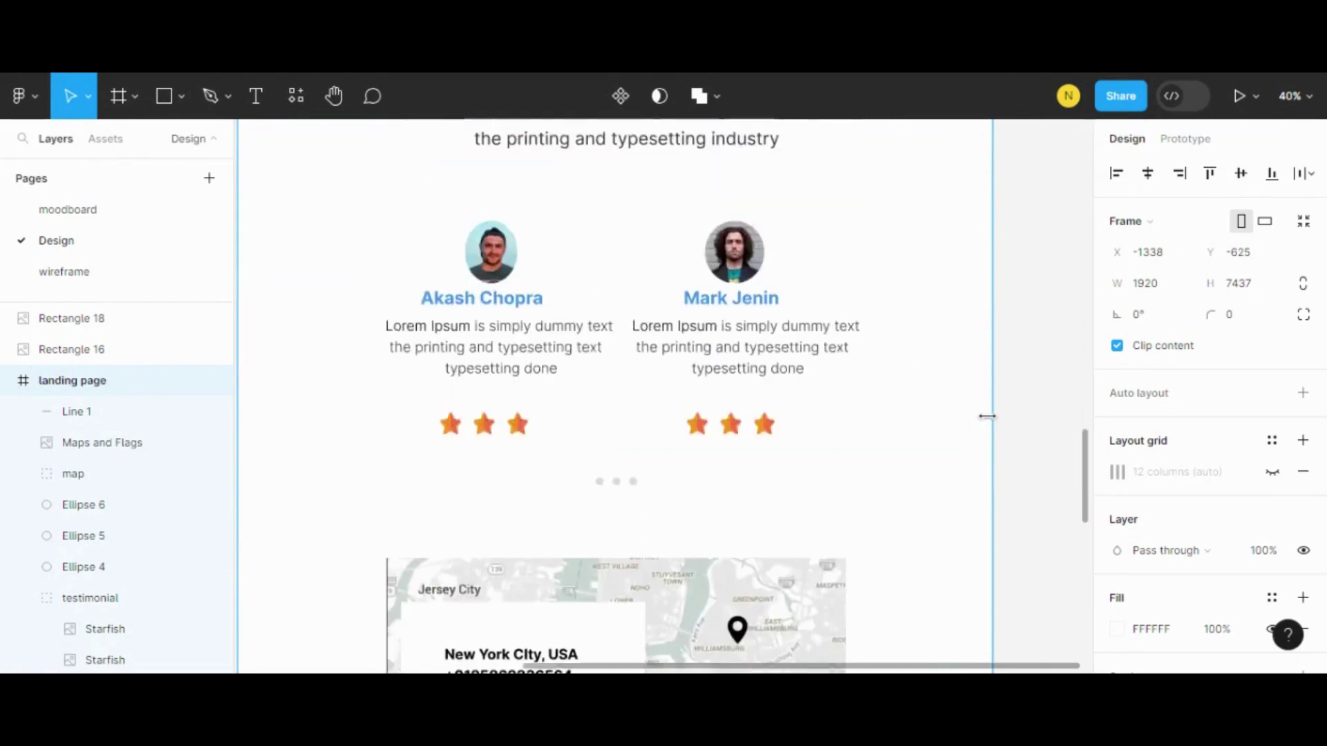
{"action": "scroll", "coordinate": [987, 417], "scroll_direction": "up", "scroll_amount": 5}
{"action": "scroll", "coordinate": [987, 417], "scroll_direction": "up", "scroll_amount": 1}
{"action": "scroll", "coordinate": [987, 417], "scroll_direction": "up", "scroll_amount": 1}
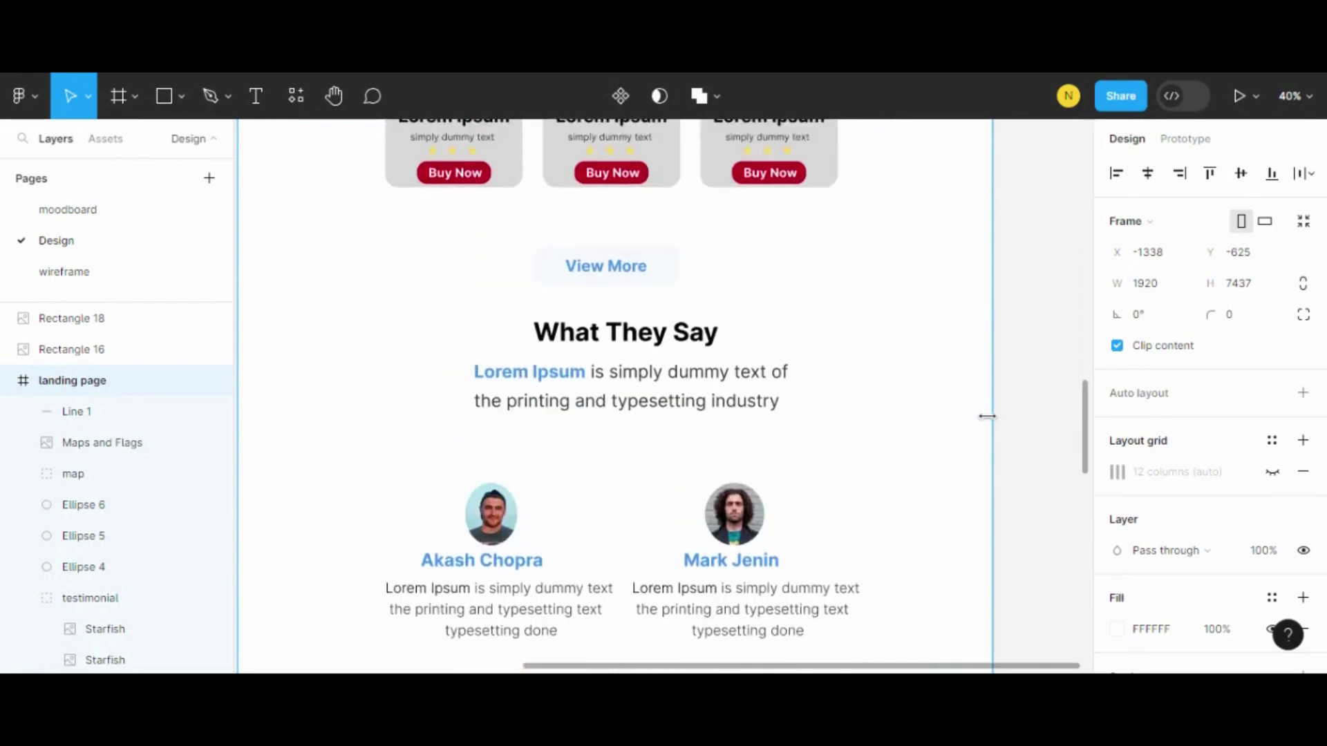
{"action": "scroll", "coordinate": [987, 417], "scroll_direction": "down", "scroll_amount": 5}
{"action": "scroll", "coordinate": [987, 417], "scroll_direction": "down", "scroll_amount": 3}
{"action": "scroll", "coordinate": [987, 416], "scroll_direction": "down", "scroll_amount": 1}
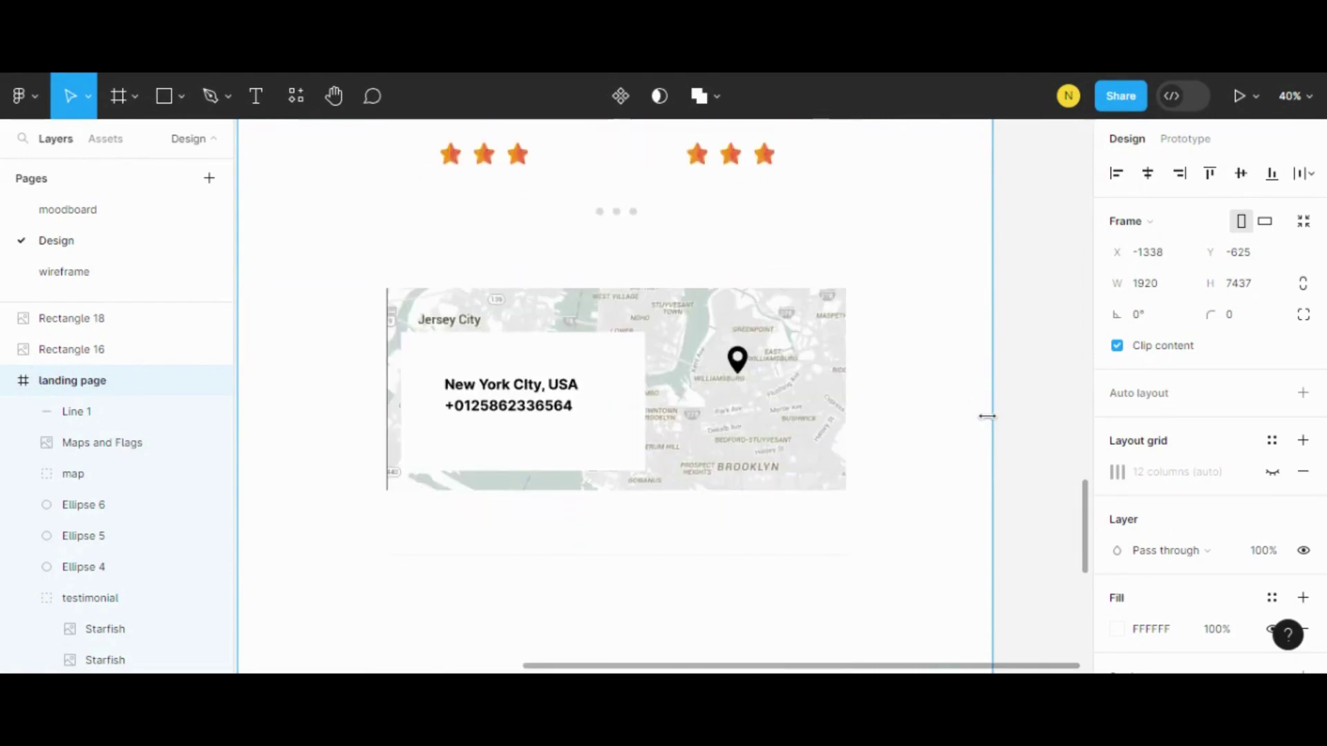
{"action": "scroll", "coordinate": [987, 416], "scroll_direction": "down", "scroll_amount": 5}
{"action": "scroll", "coordinate": [987, 417], "scroll_direction": "up", "scroll_amount": 1}
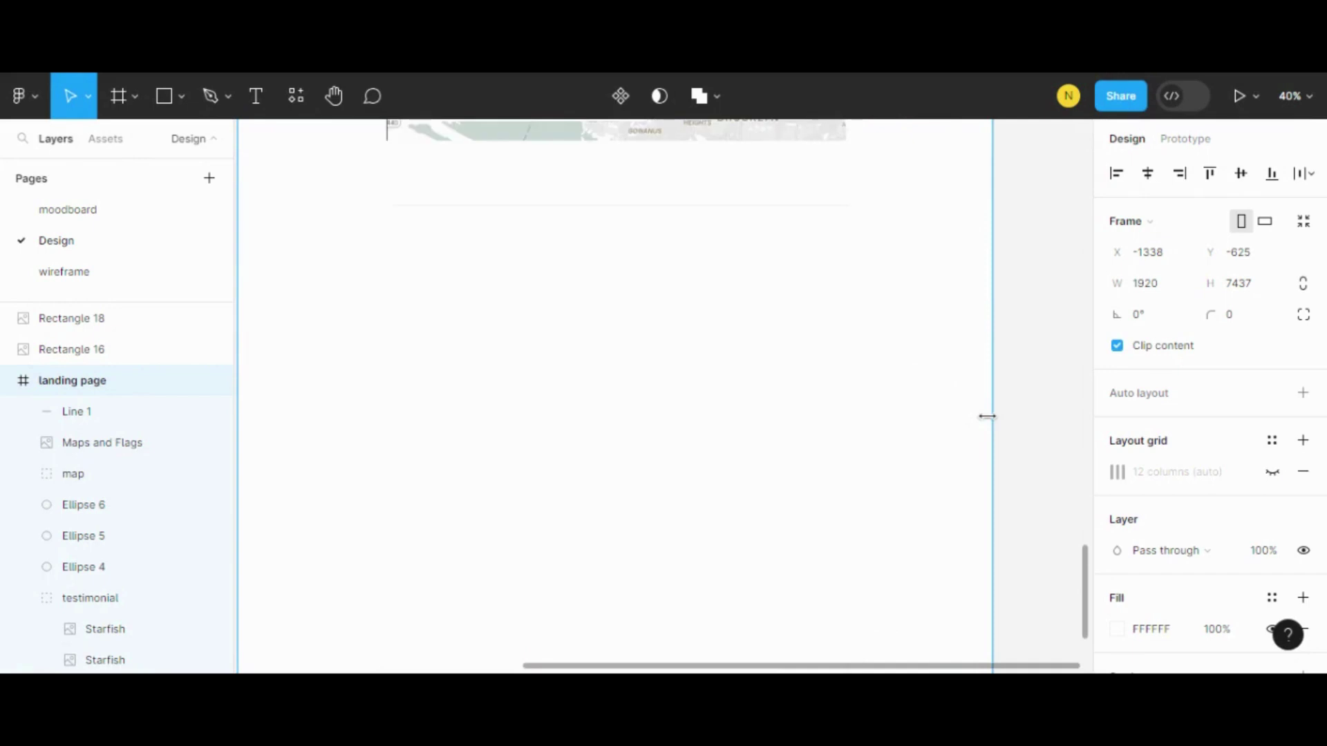
{"action": "scroll", "coordinate": [987, 417], "scroll_direction": "up", "scroll_amount": 1}
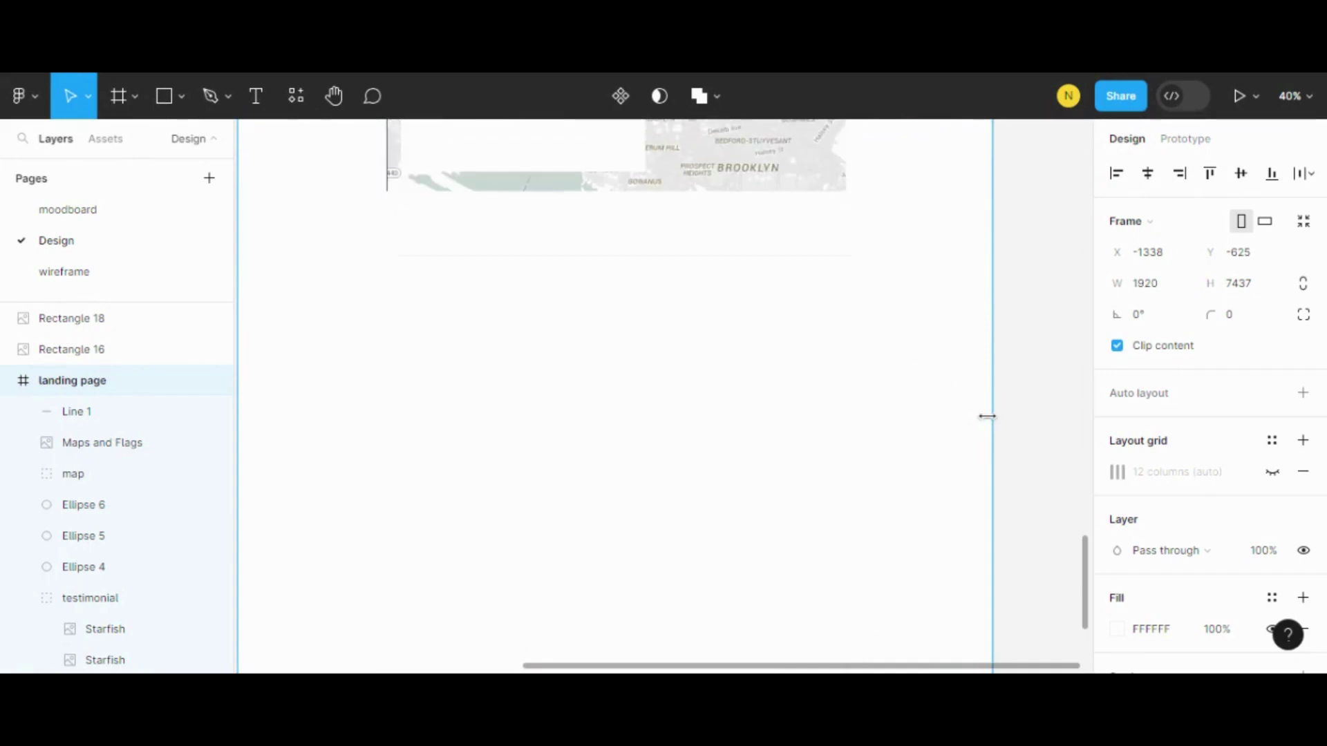
{"action": "scroll", "coordinate": [987, 417], "scroll_direction": "up", "scroll_amount": 1}
{"action": "scroll", "coordinate": [987, 417], "scroll_direction": "up", "scroll_amount": 2}
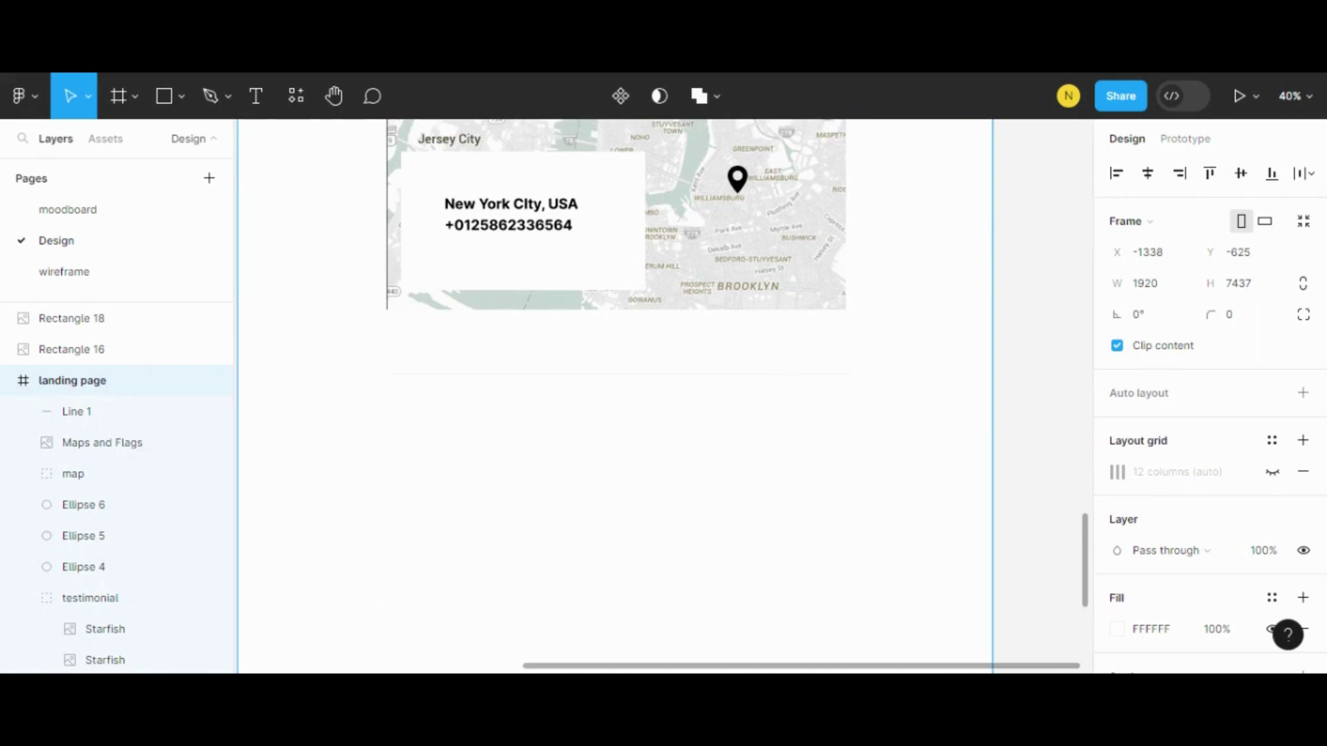
Stretch the divider line's endpoints out to span the full 1920-wide frame
{"action": "left_click", "coordinate": [714, 375]}
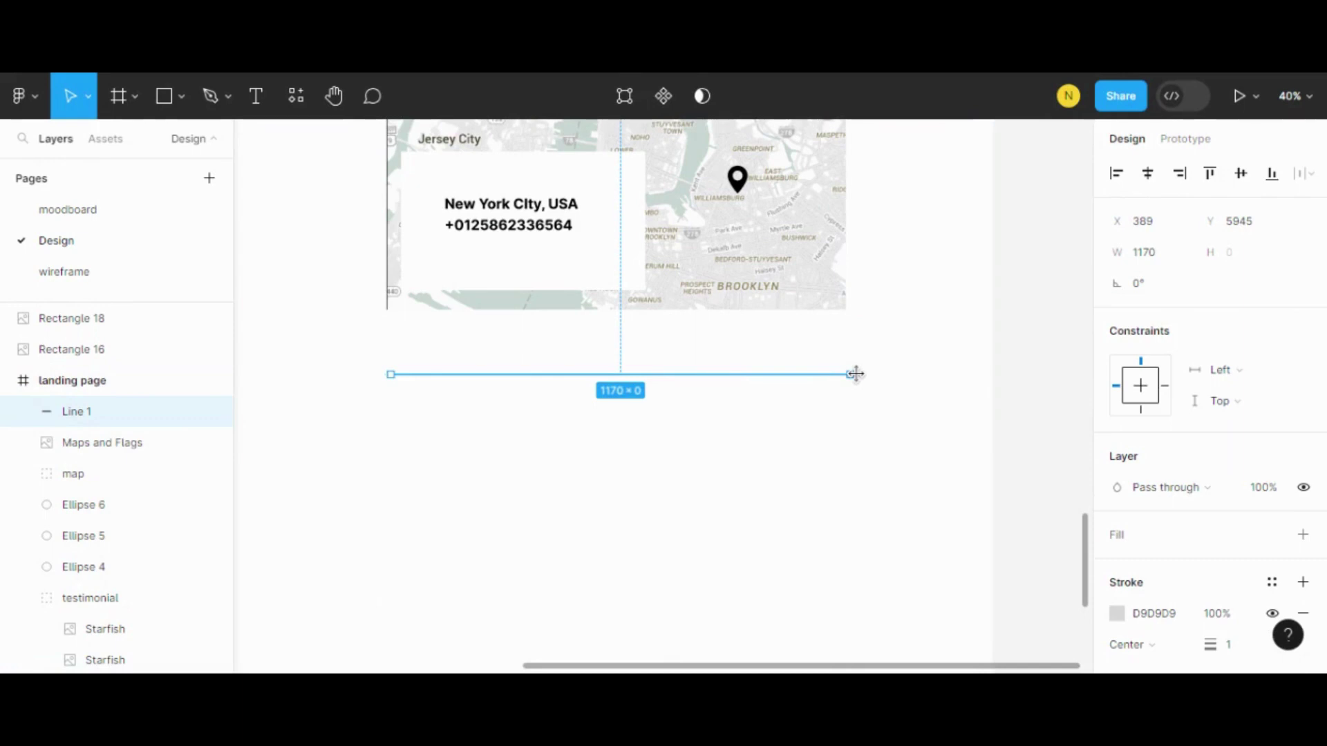
{"action": "left_click_drag", "start_coordinate": [855, 374], "coordinate": [992, 374]}
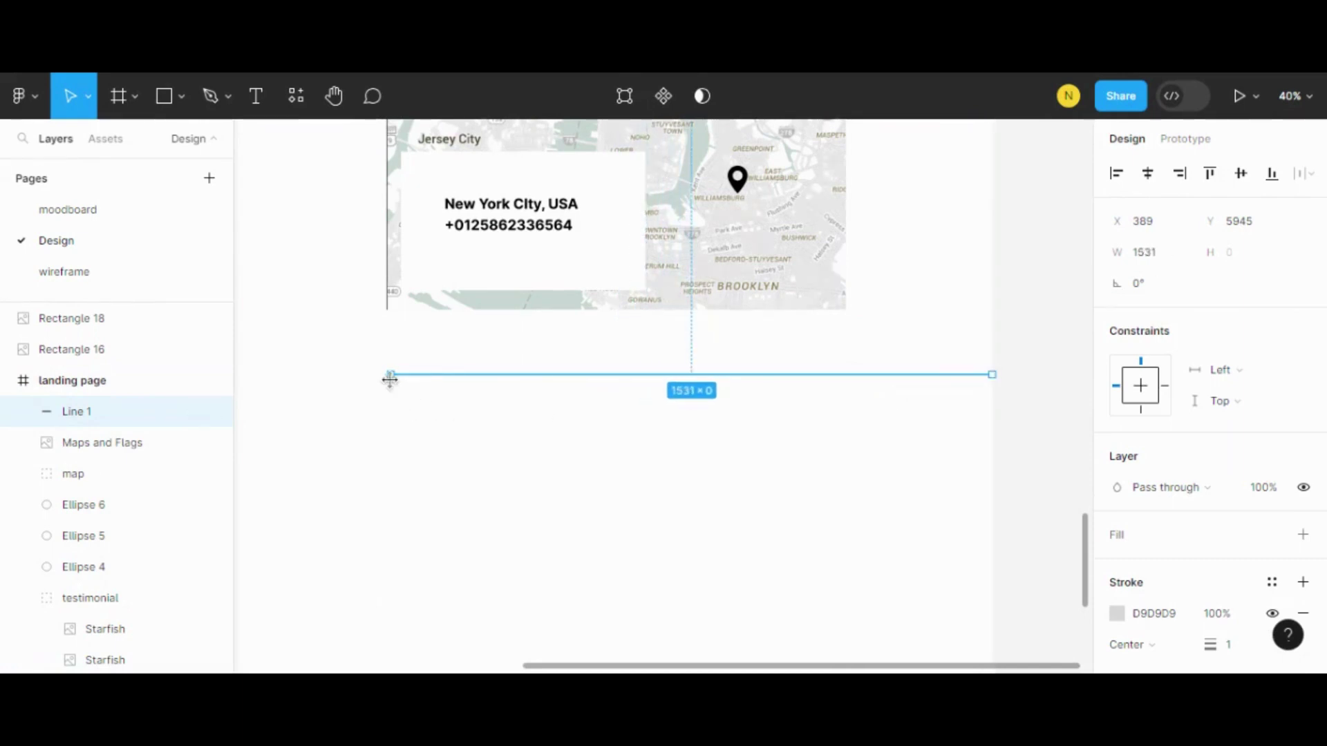
{"action": "mouse_move", "coordinate": [390, 376]}
{"action": "left_mouse_down"}
{"action": "mouse_move", "coordinate": [262, 372]}
{"action": "mouse_move", "coordinate": [491, 377]}
{"action": "left_mouse_up"}
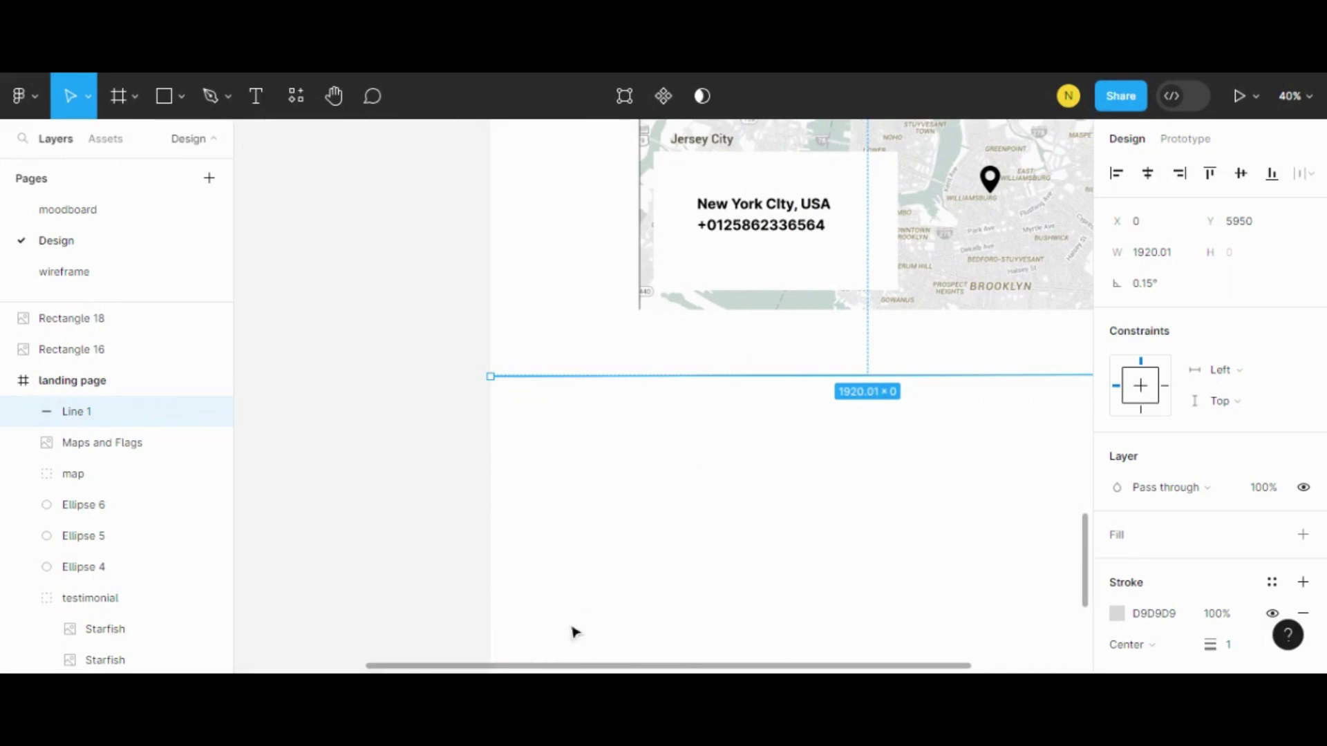
{"action": "left_click_drag", "start_coordinate": [593, 667], "coordinate": [755, 665]}
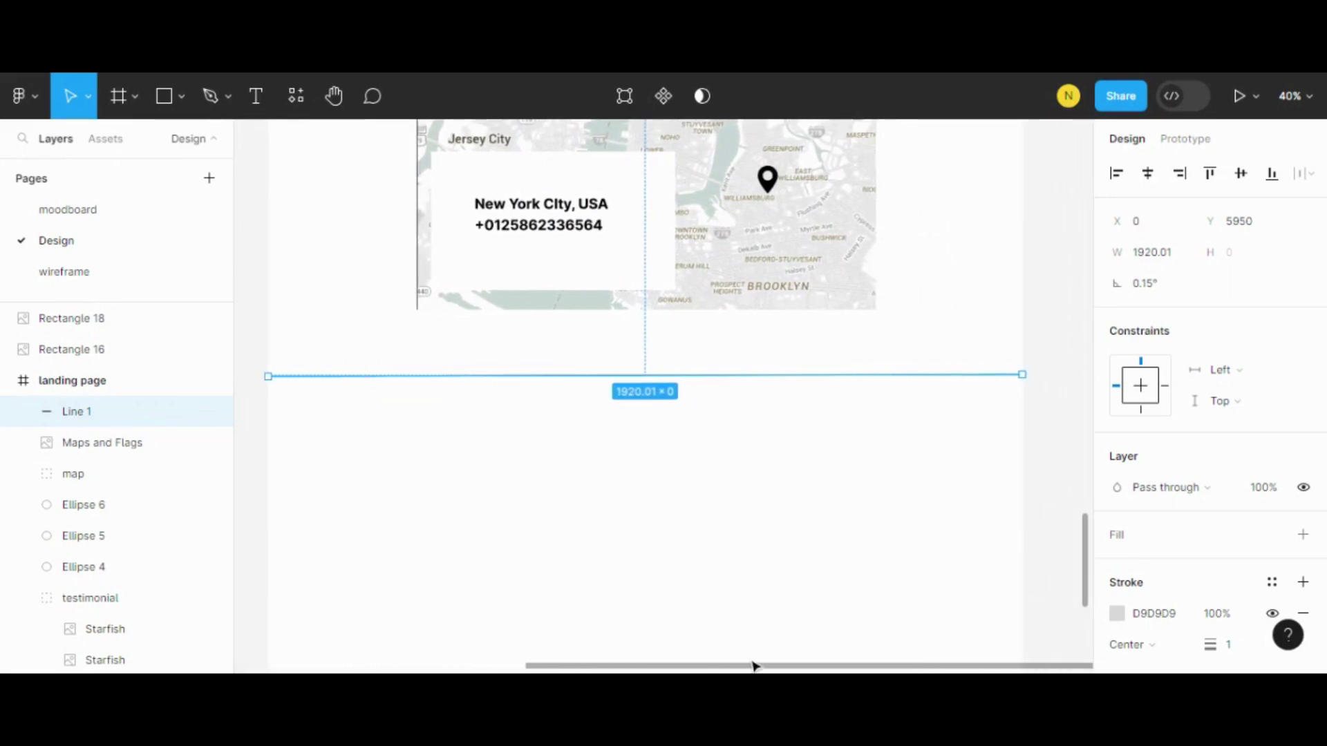
{"action": "left_click", "coordinate": [709, 571]}
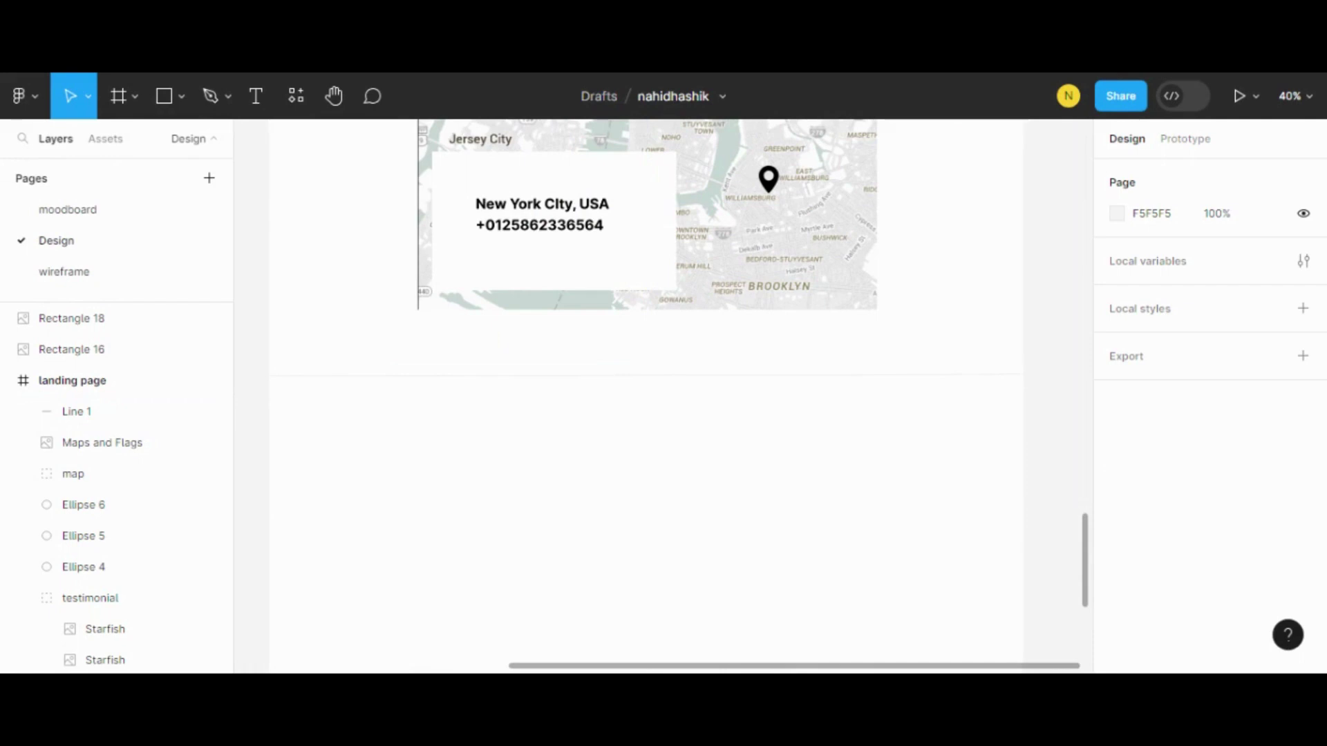
Set the full-width divider line's stroke to black from Document colors
{"action": "left_click", "coordinate": [714, 377]}
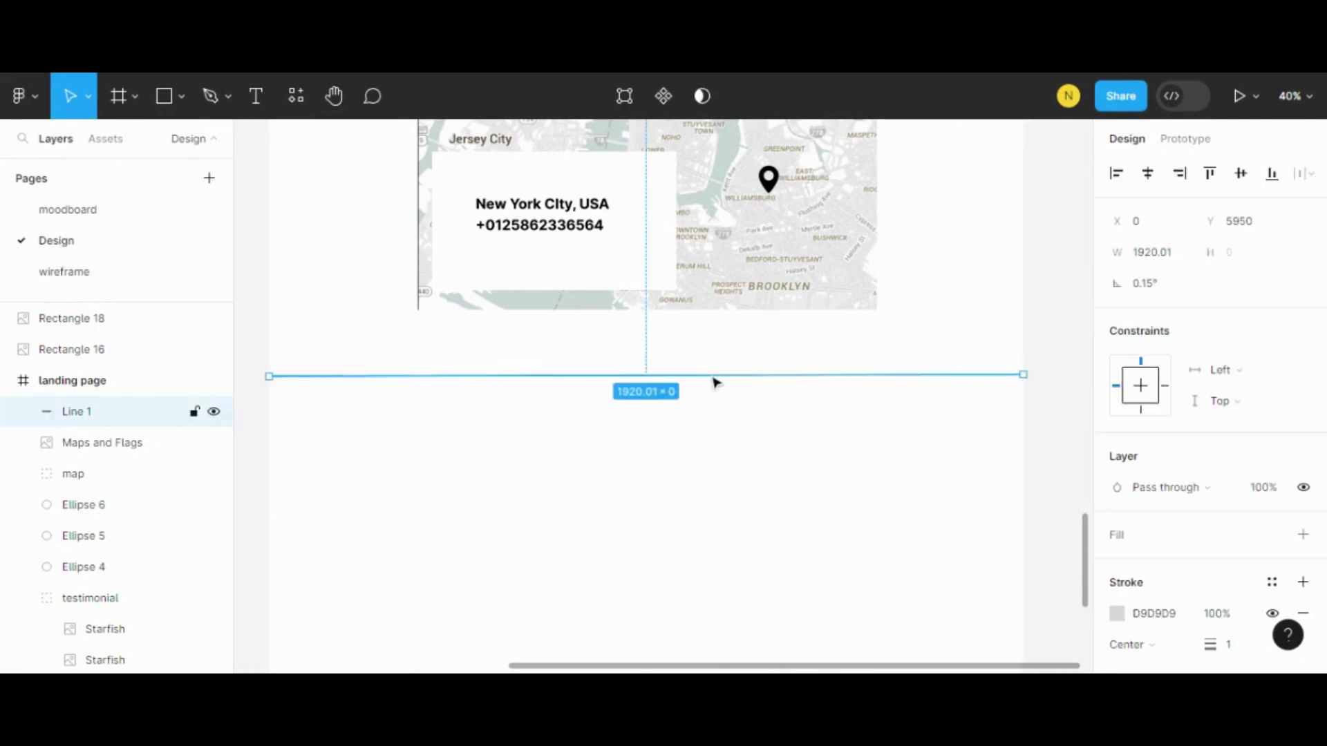
{"action": "left_click", "coordinate": [1125, 618]}
{"action": "left_click", "coordinate": [931, 596]}
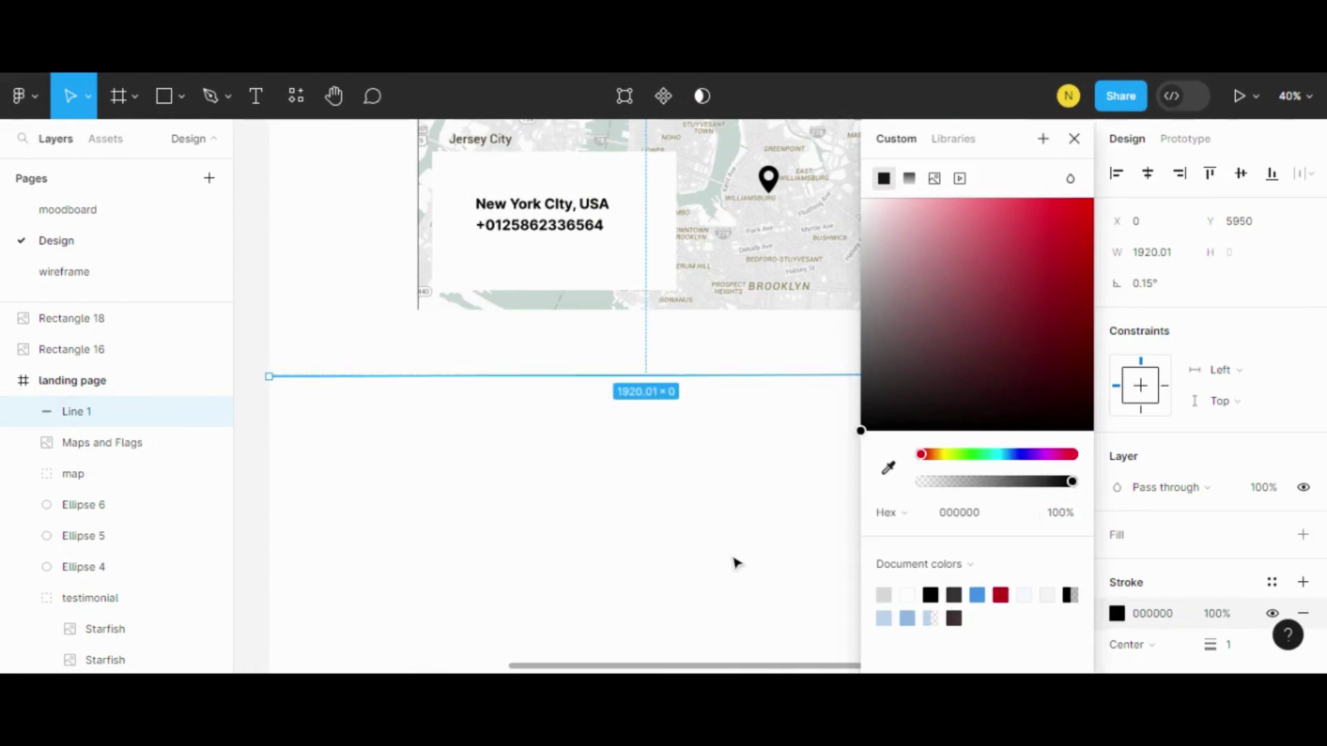
{"action": "left_click", "coordinate": [734, 563]}
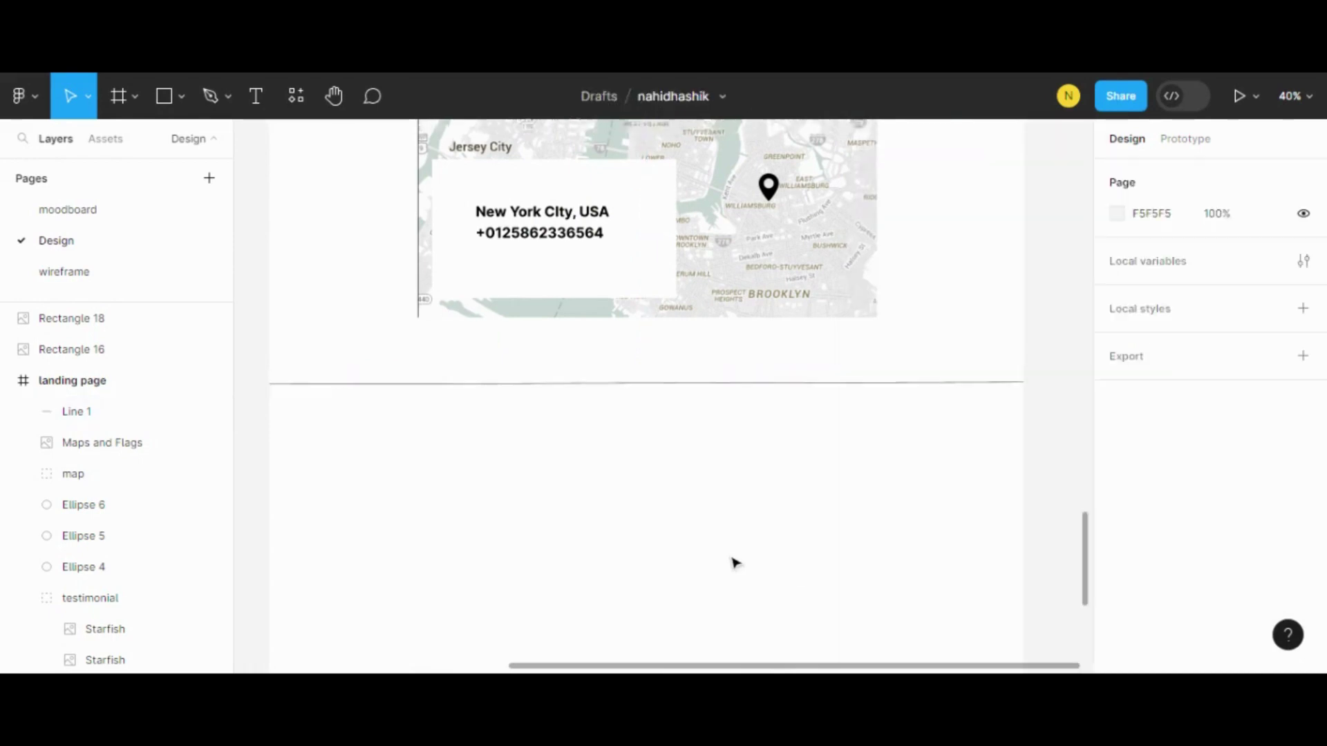
{"action": "scroll", "coordinate": [735, 563], "scroll_direction": "up", "scroll_amount": 5}
Duplicate the faded blue ring decoration beside the products section
{"action": "scroll", "coordinate": [735, 563], "scroll_direction": "down", "scroll_amount": 5, "text": "ctrl"}
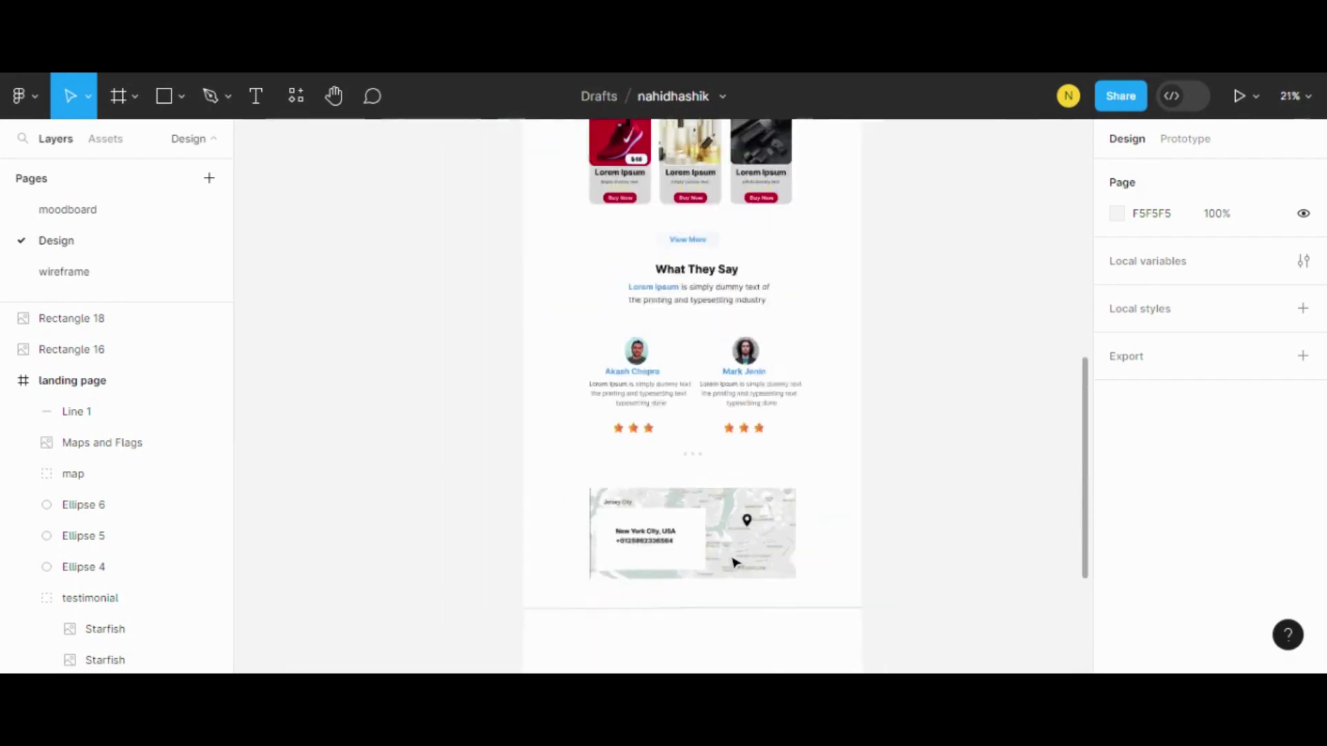
{"action": "scroll", "coordinate": [802, 543], "scroll_direction": "down", "scroll_amount": 5}
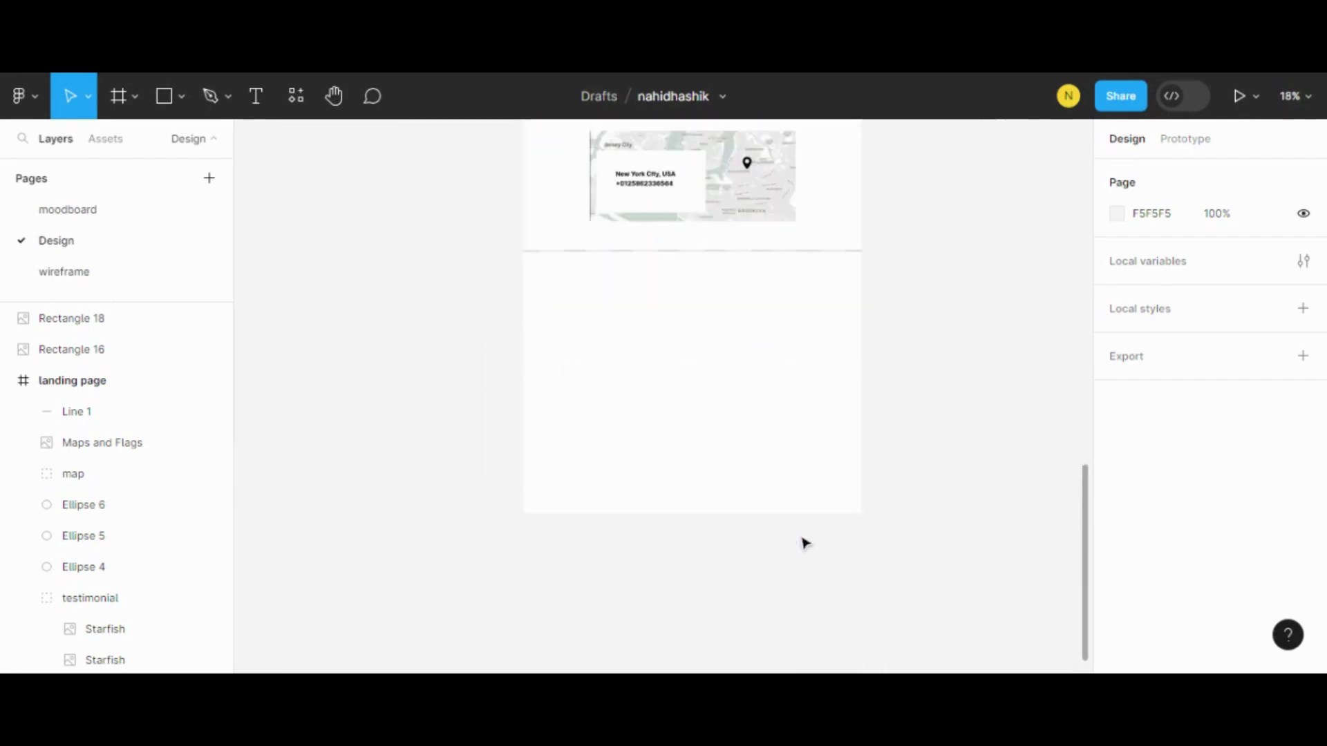
{"action": "scroll", "coordinate": [835, 462], "scroll_direction": "up", "scroll_amount": 2, "text": "ctrl"}
{"action": "scroll", "coordinate": [744, 430], "scroll_direction": "up", "scroll_amount": 3}
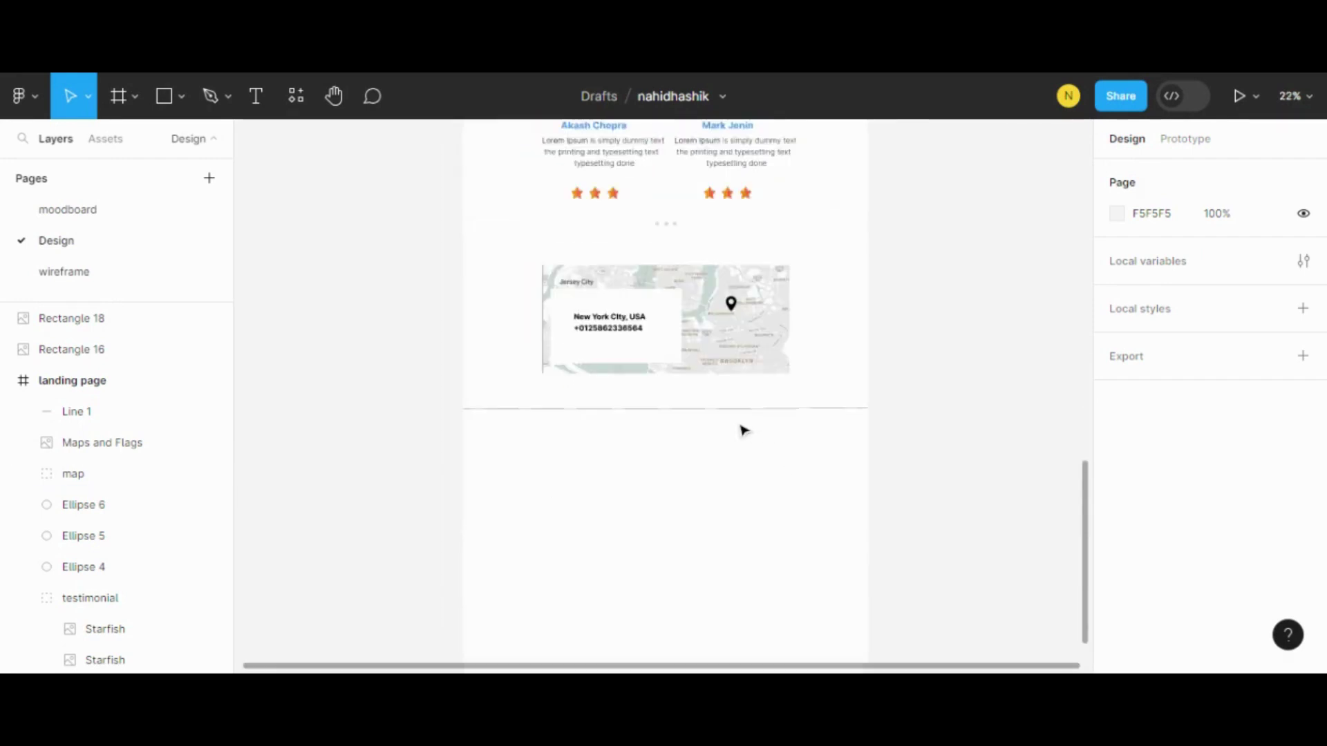
{"action": "scroll", "coordinate": [741, 431], "scroll_direction": "up", "scroll_amount": 1}
{"action": "scroll", "coordinate": [726, 450], "scroll_direction": "up", "scroll_amount": 1}
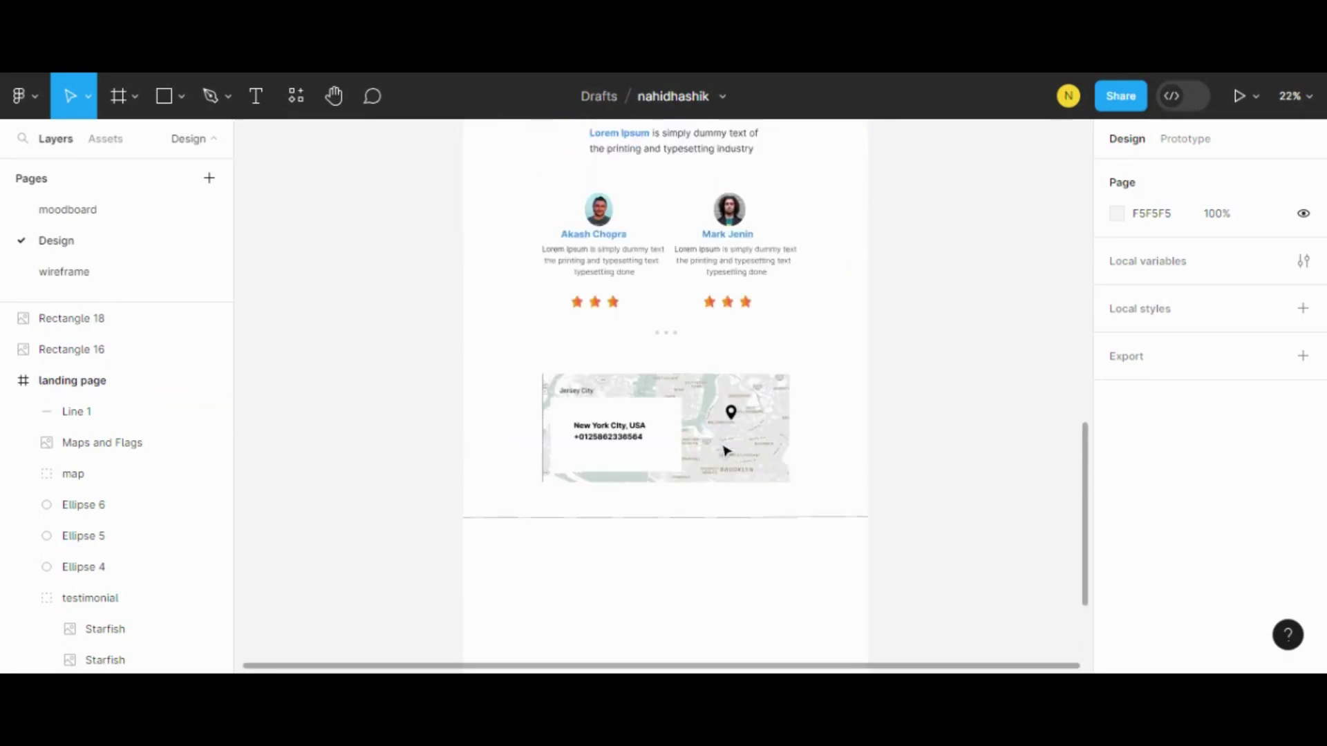
{"action": "scroll", "coordinate": [726, 451], "scroll_direction": "up", "scroll_amount": 4}
{"action": "scroll", "coordinate": [788, 436], "scroll_direction": "up", "scroll_amount": 2}
{"action": "scroll", "coordinate": [788, 435], "scroll_direction": "up", "scroll_amount": 3}
{"action": "scroll", "coordinate": [788, 436], "scroll_direction": "up", "scroll_amount": 1}
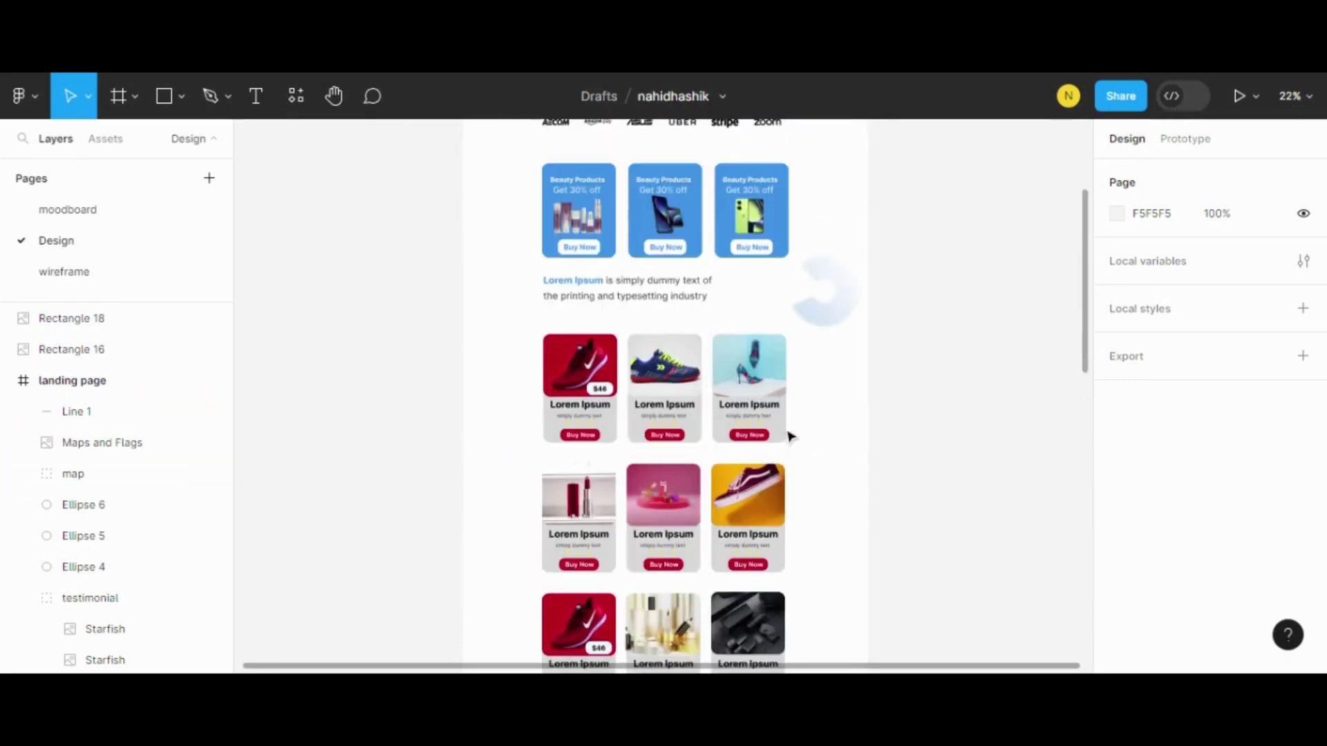
{"action": "left_click", "coordinate": [844, 317]}
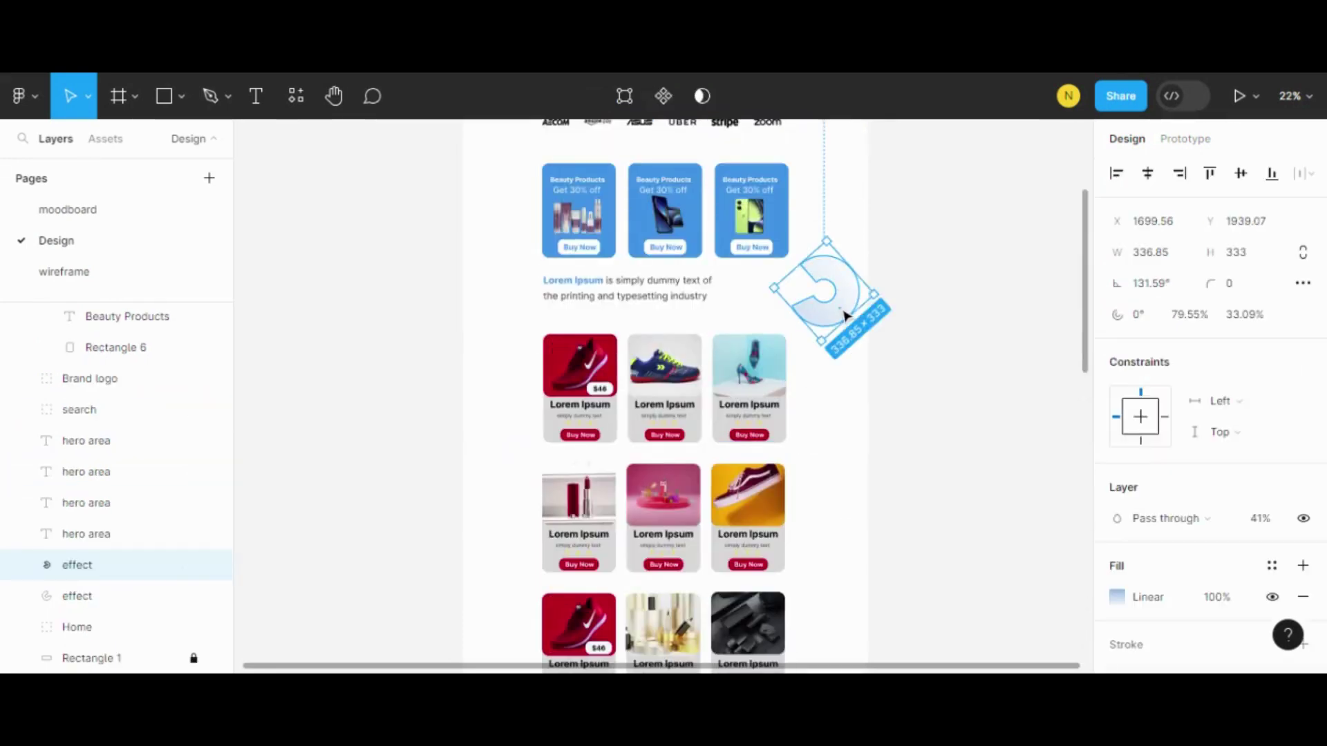
{"action": "left_click", "coordinate": [915, 442]}
{"action": "left_click_drag", "start_coordinate": [833, 305], "coordinate": [788, 542]}
Place the ring copy below the map divider at the frame's left edge
{"action": "scroll", "coordinate": [788, 543], "scroll_direction": "down", "scroll_amount": 2}
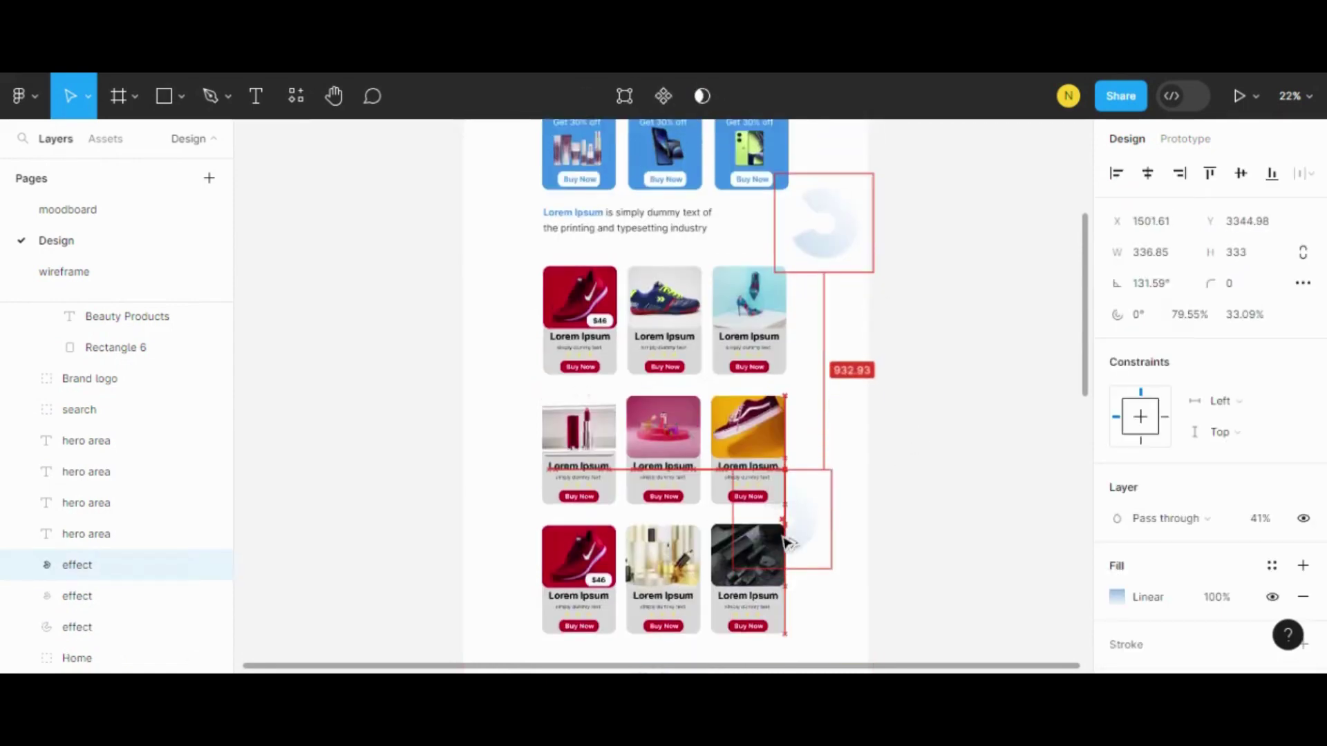
{"action": "scroll", "coordinate": [788, 543], "scroll_direction": "down", "scroll_amount": 5}
{"action": "scroll", "coordinate": [784, 543], "scroll_direction": "down", "scroll_amount": 1}
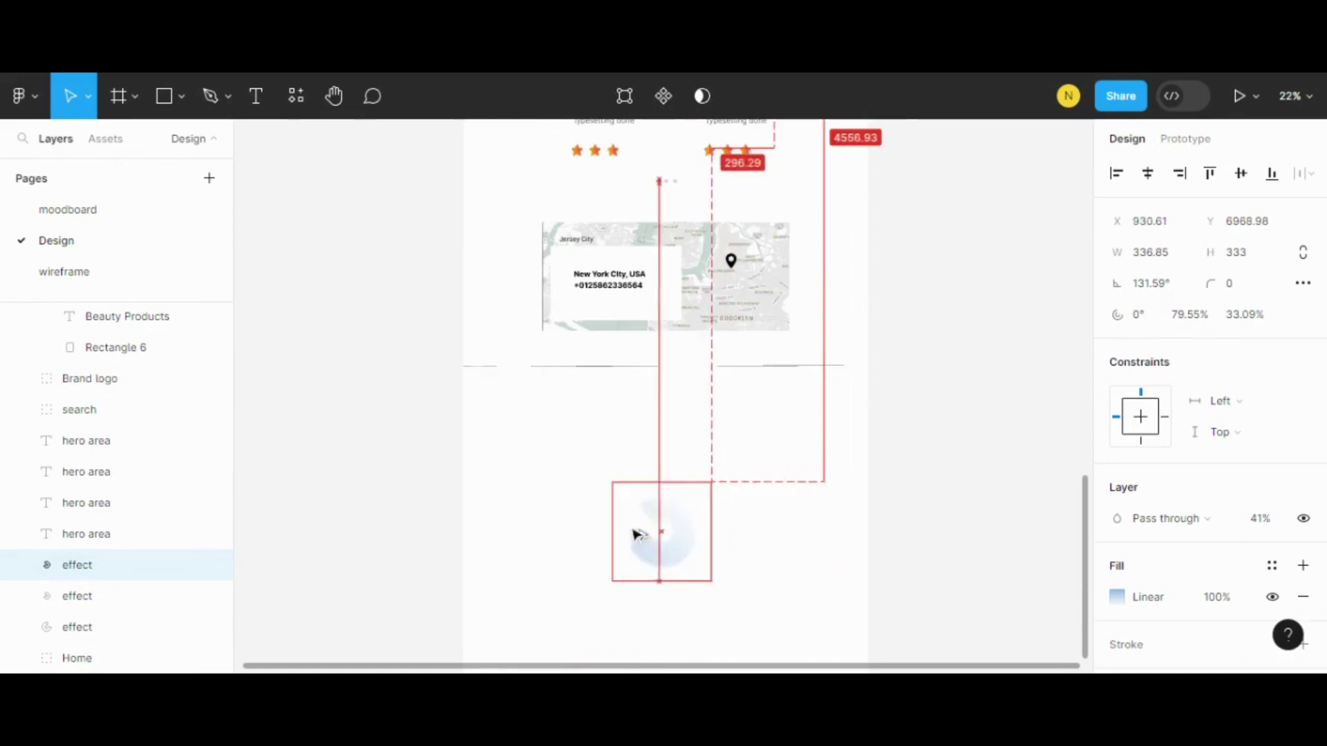
{"action": "left_click_drag", "start_coordinate": [783, 544], "coordinate": [518, 488]}
{"action": "left_click", "coordinate": [634, 489]}
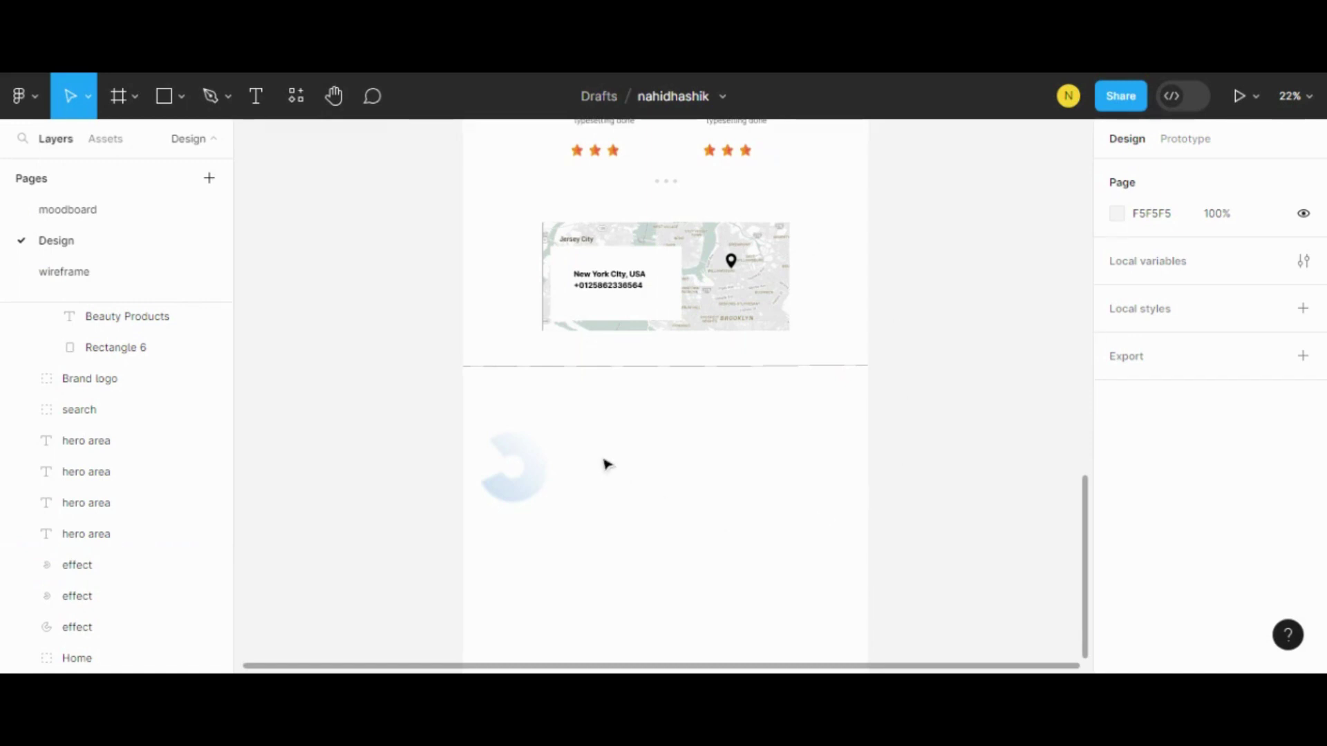
{"action": "left_click_drag", "start_coordinate": [488, 456], "coordinate": [477, 449]}
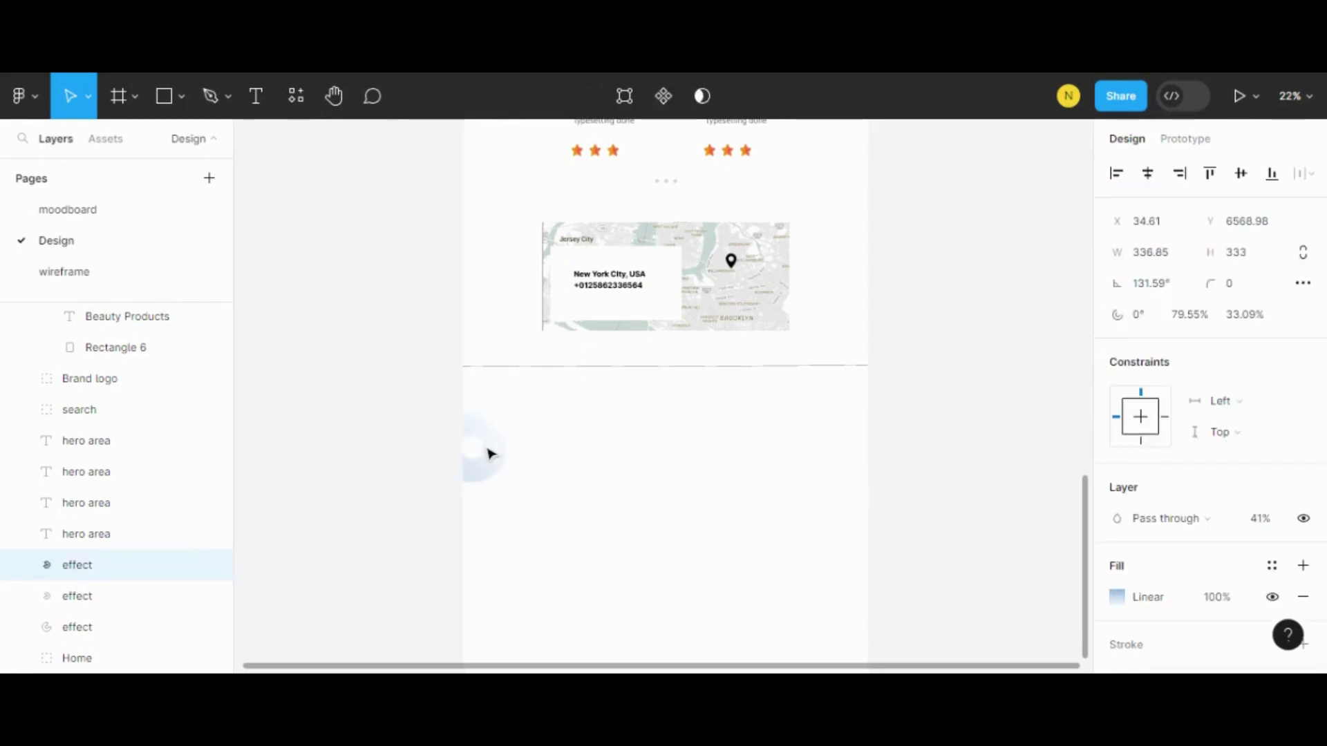
{"action": "left_click", "coordinate": [729, 472]}
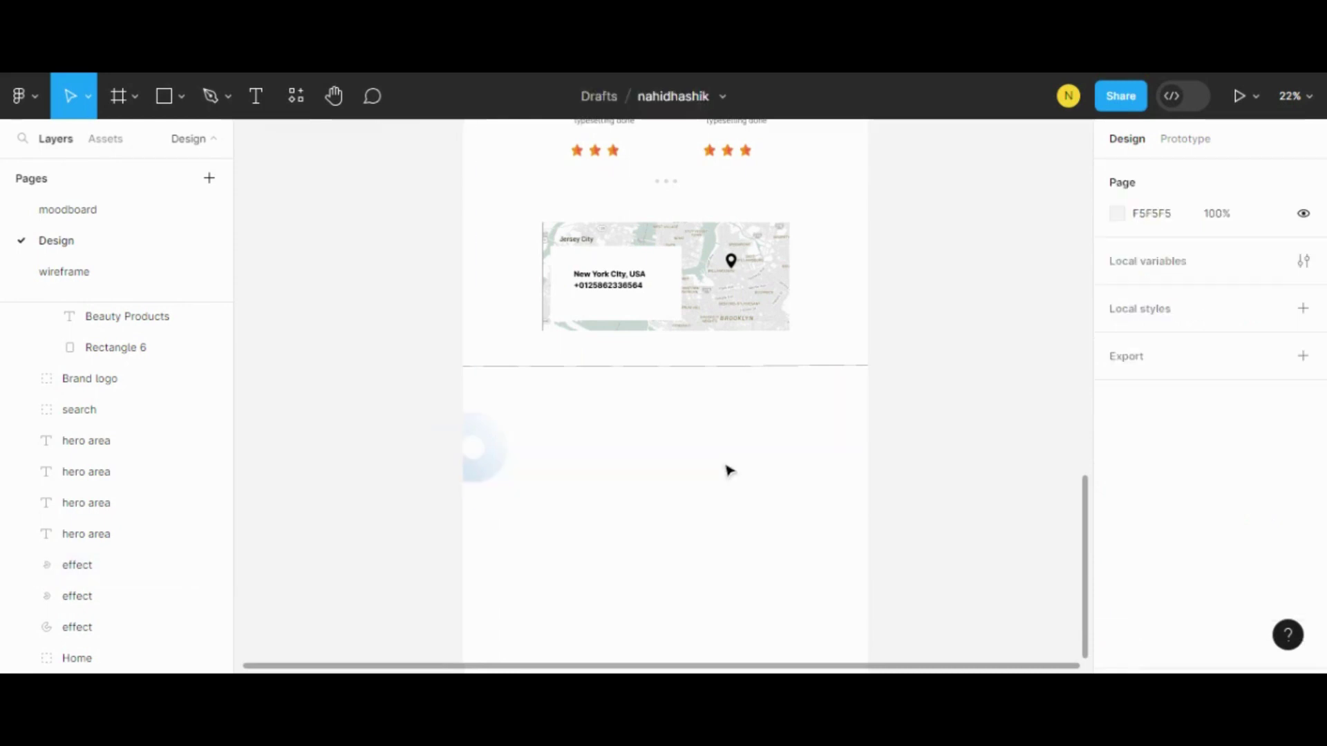
{"action": "scroll", "coordinate": [726, 468], "scroll_direction": "up", "scroll_amount": 3}
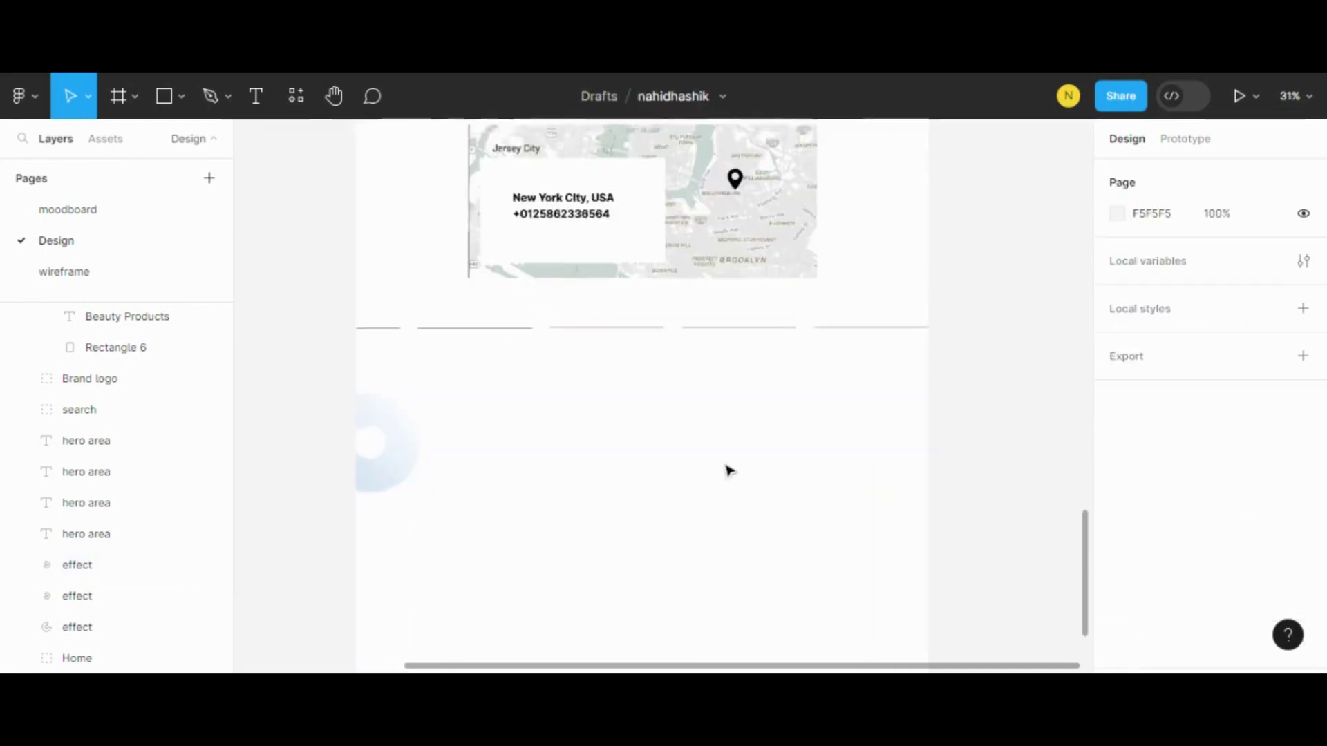
{"action": "scroll", "coordinate": [636, 465], "scroll_direction": "up", "scroll_amount": 1}
{"action": "scroll", "coordinate": [551, 450], "scroll_direction": "up", "scroll_amount": 2}
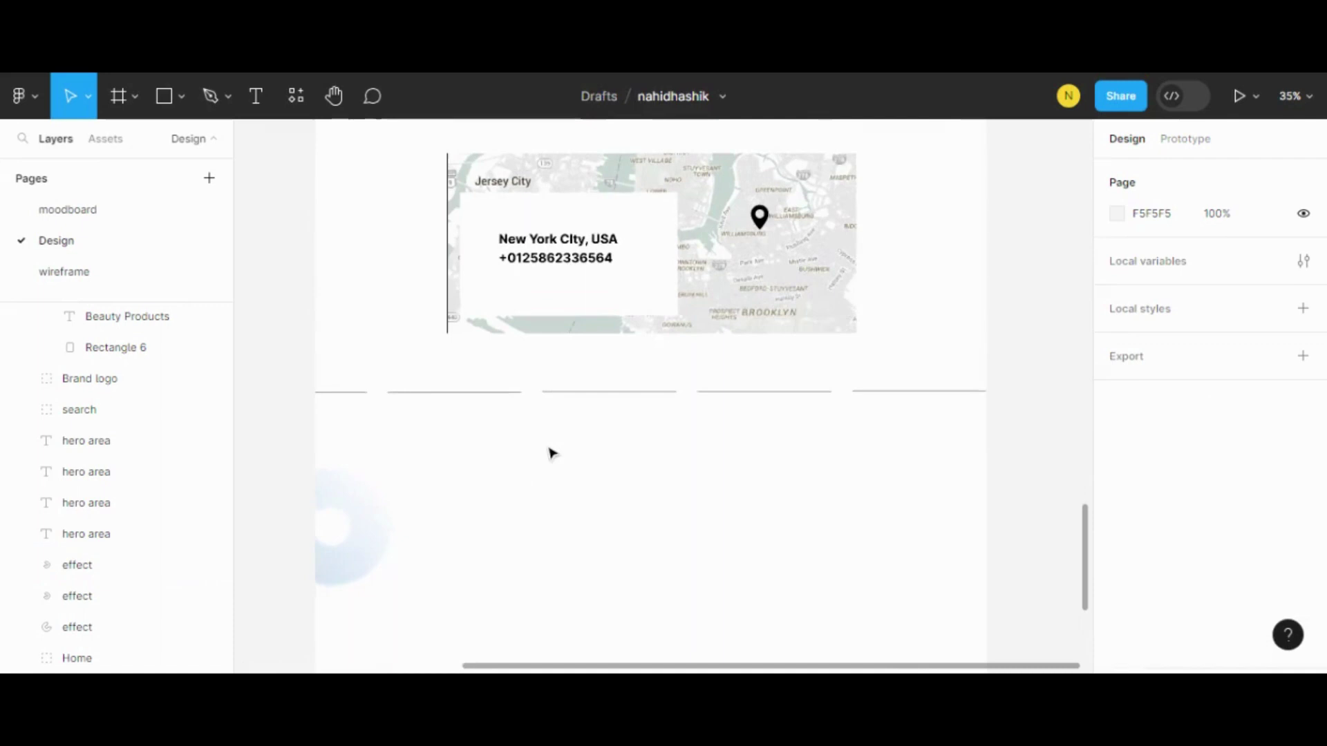
Set the divider line's stroke back to light grey D9D9D9
{"action": "left_click", "coordinate": [634, 401]}
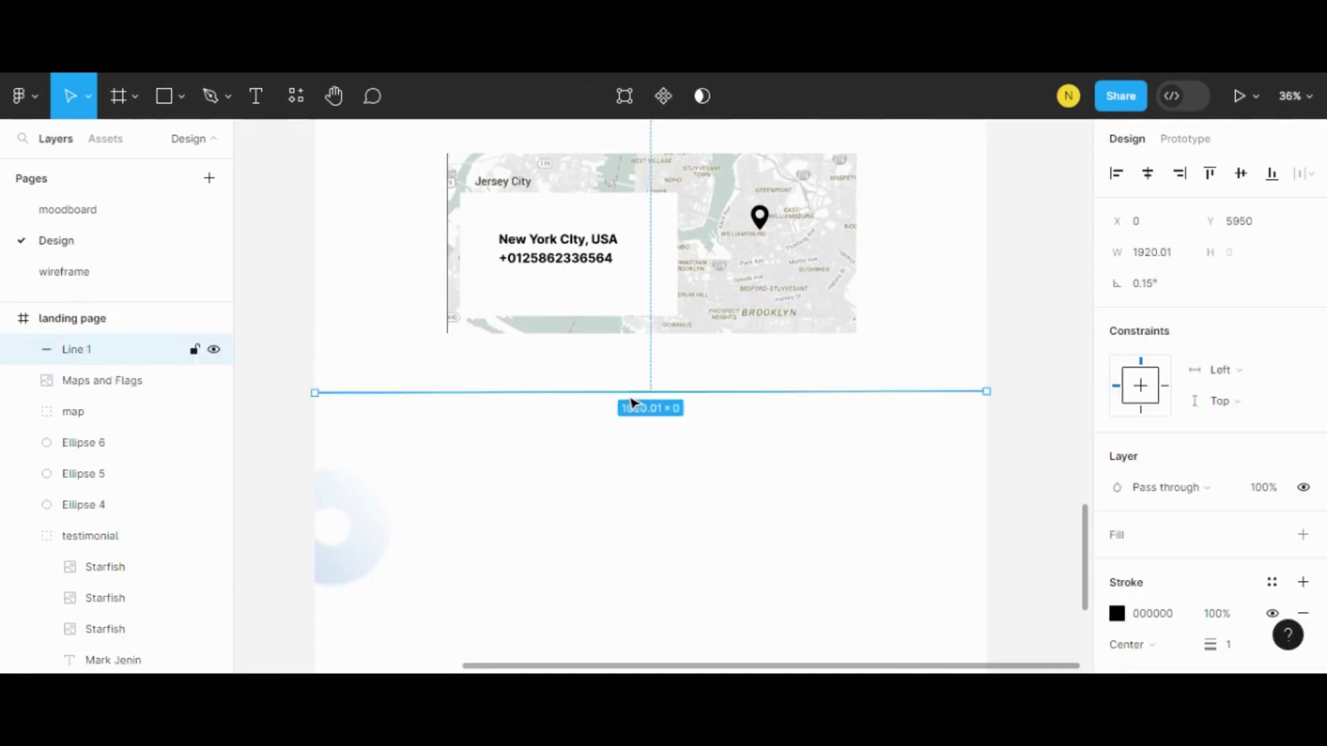
{"action": "left_click", "coordinate": [1117, 615]}
{"action": "left_click", "coordinate": [884, 595]}
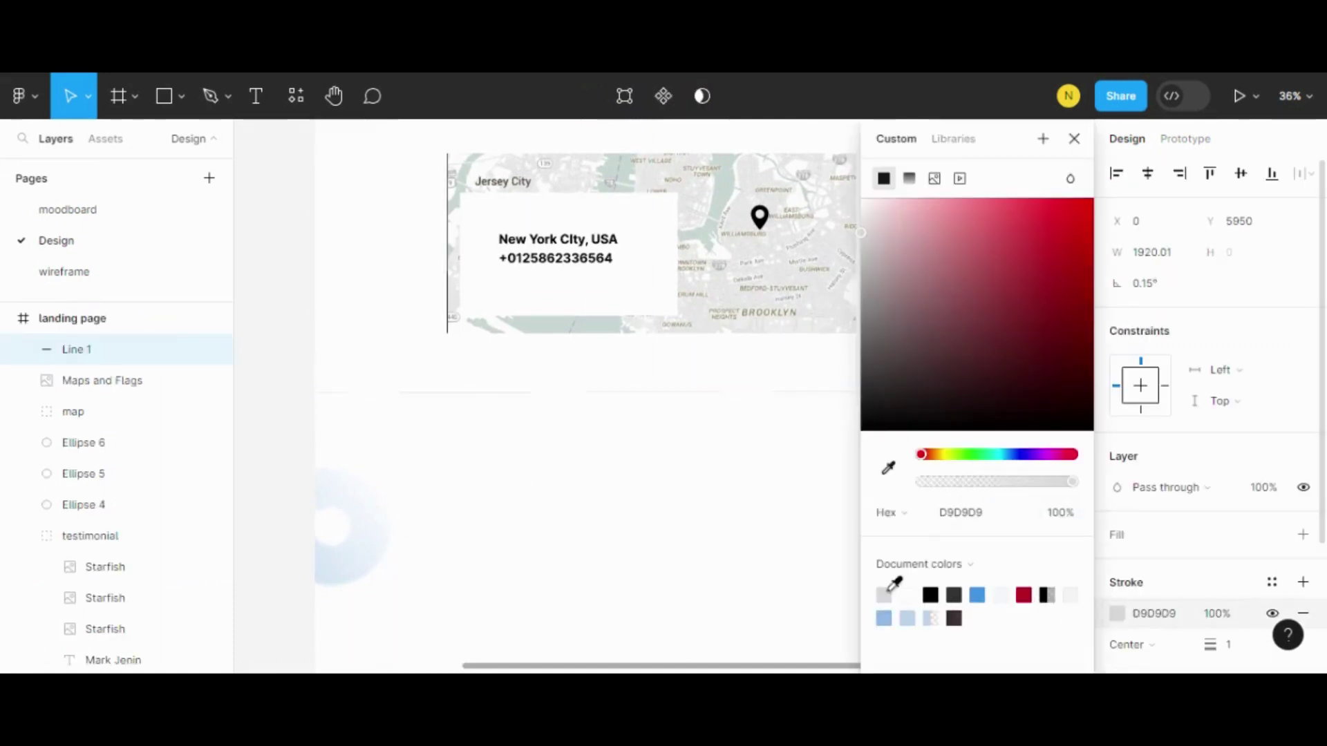
{"action": "left_click", "coordinate": [711, 555]}
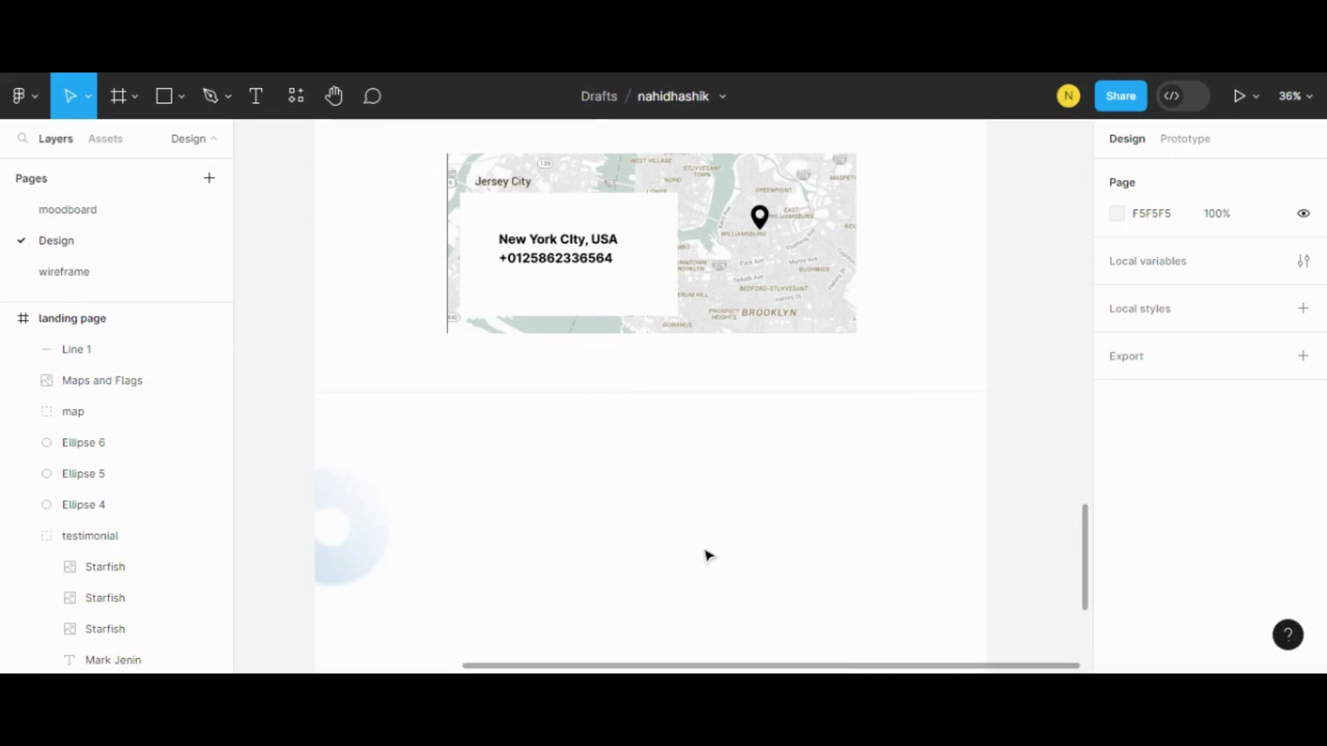
Move the ring decoration slightly higher on the frame's left edge
{"action": "left_click_drag", "start_coordinate": [376, 524], "coordinate": [371, 457]}
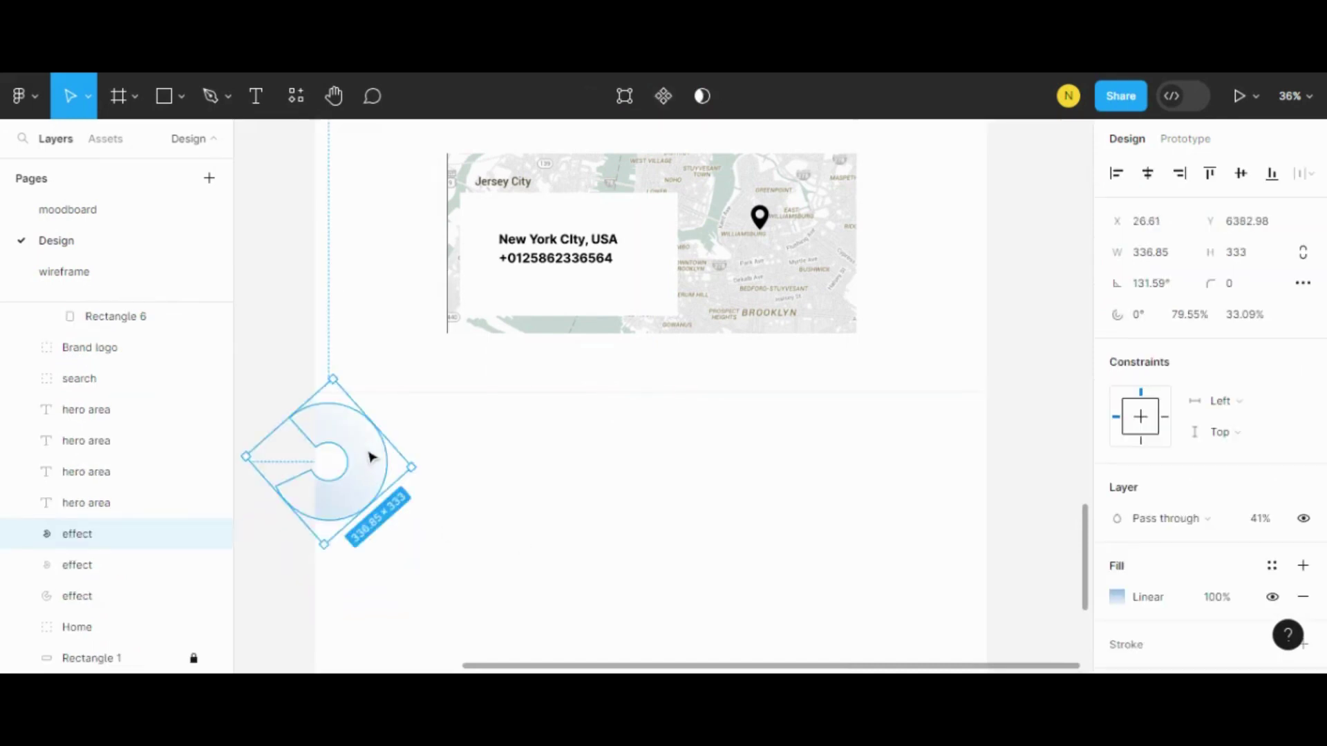
{"action": "left_click", "coordinate": [533, 498]}
{"action": "scroll", "coordinate": [853, 504], "scroll_direction": "down", "scroll_amount": 5}
{"action": "scroll", "coordinate": [762, 504], "scroll_direction": "up", "scroll_amount": 3}
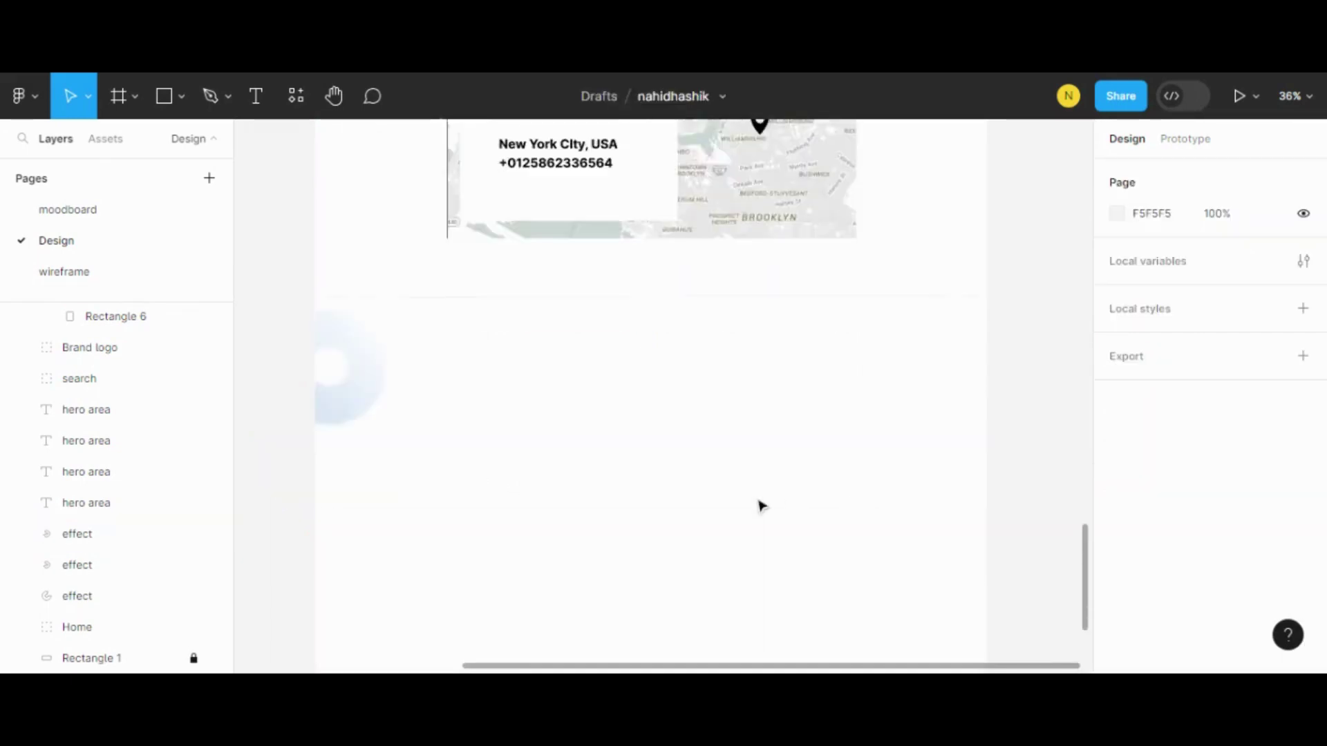
{"action": "scroll", "coordinate": [762, 504], "scroll_direction": "up", "scroll_amount": 5}
{"action": "scroll", "coordinate": [762, 504], "scroll_direction": "up", "scroll_amount": 5}
{"action": "scroll", "coordinate": [761, 507], "scroll_direction": "up", "scroll_amount": 3}
{"action": "scroll", "coordinate": [761, 507], "scroll_direction": "up", "scroll_amount": 3}
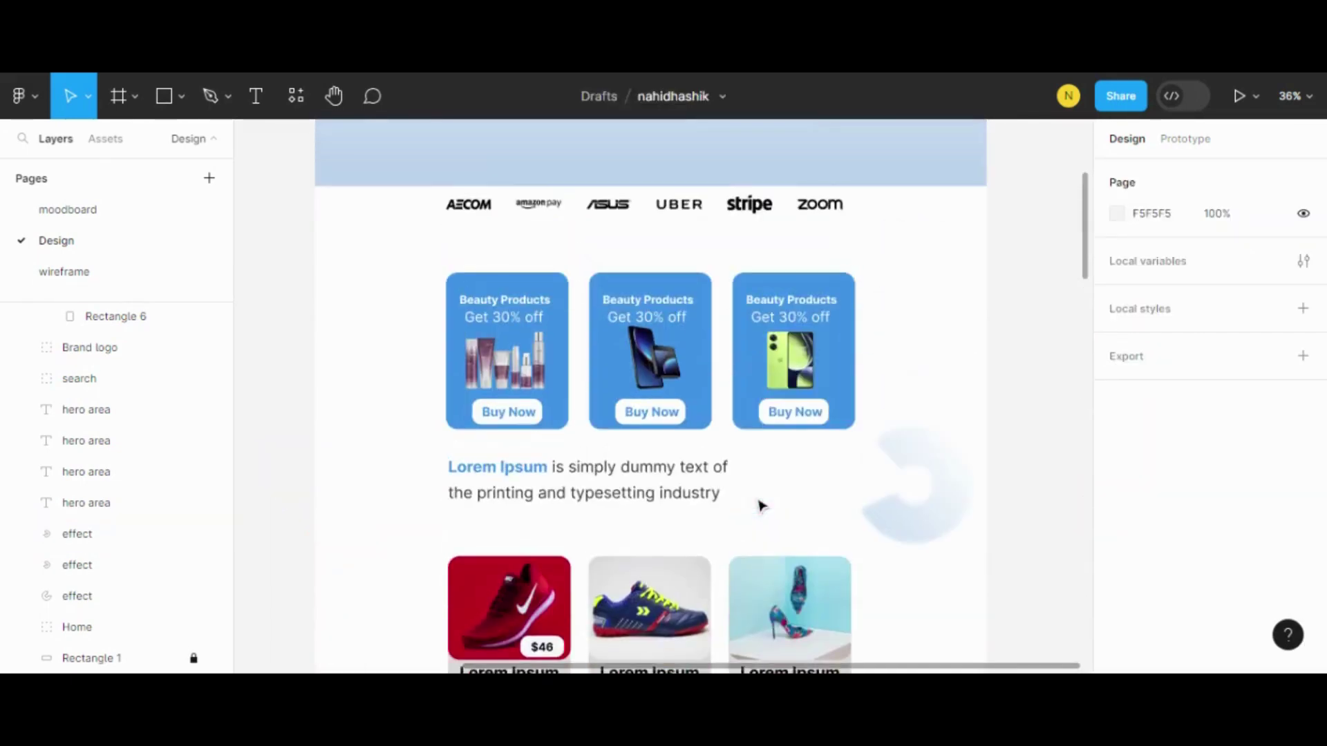
{"action": "scroll", "coordinate": [760, 507], "scroll_direction": "up", "scroll_amount": 5}
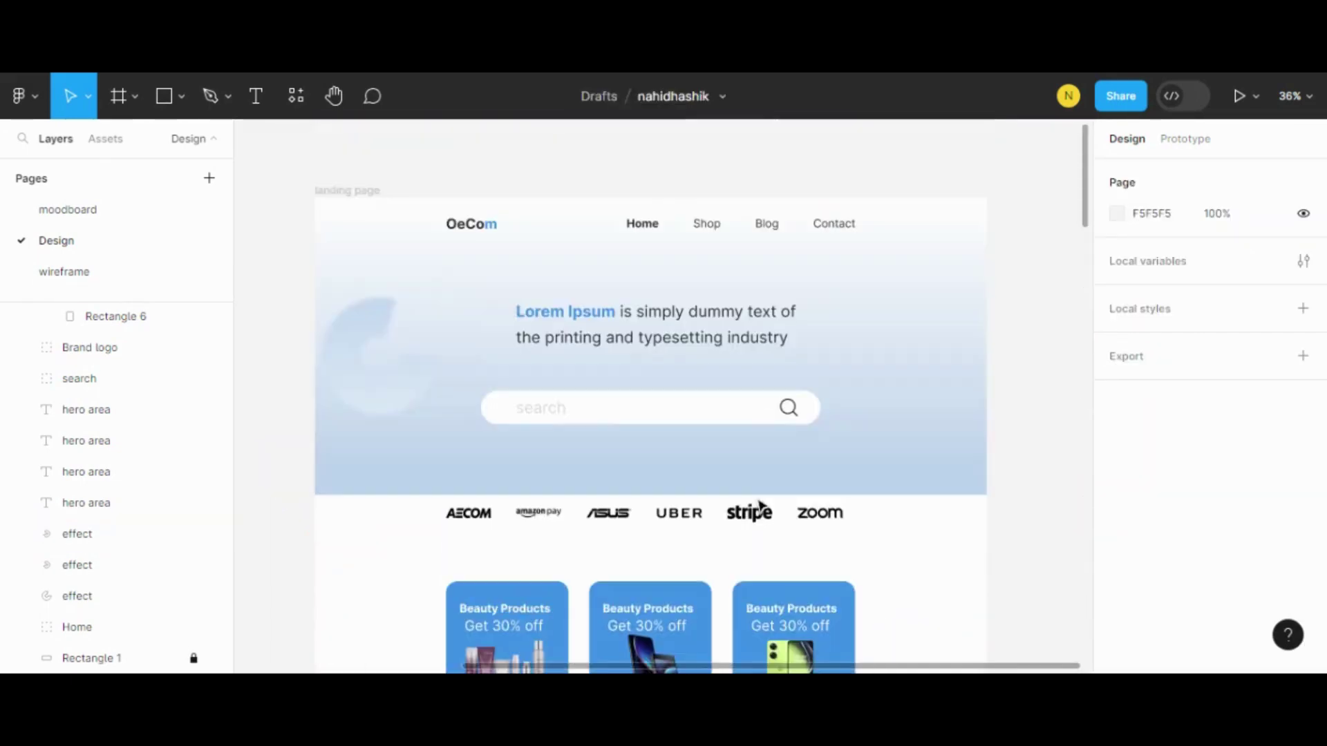
Shorten the landing page frame to about 6447 px tall, ending just below the map
{"action": "left_click", "coordinate": [345, 197]}
{"action": "scroll", "coordinate": [637, 569], "scroll_direction": "down", "scroll_amount": 5}
{"action": "scroll", "coordinate": [636, 569], "scroll_direction": "down", "scroll_amount": 5}
{"action": "scroll", "coordinate": [640, 569], "scroll_direction": "down", "scroll_amount": 5}
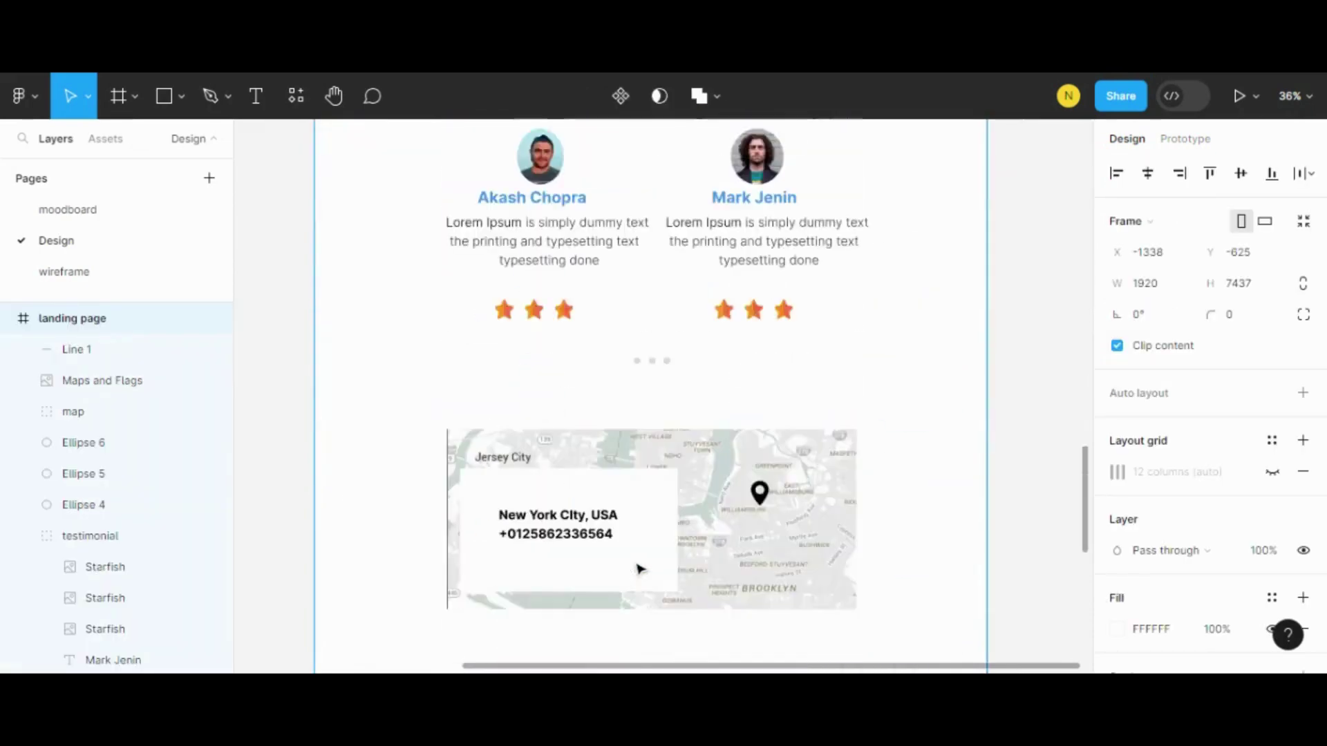
{"action": "scroll", "coordinate": [640, 569], "scroll_direction": "down", "scroll_amount": 5}
{"action": "scroll", "coordinate": [637, 569], "scroll_direction": "down", "scroll_amount": 5}
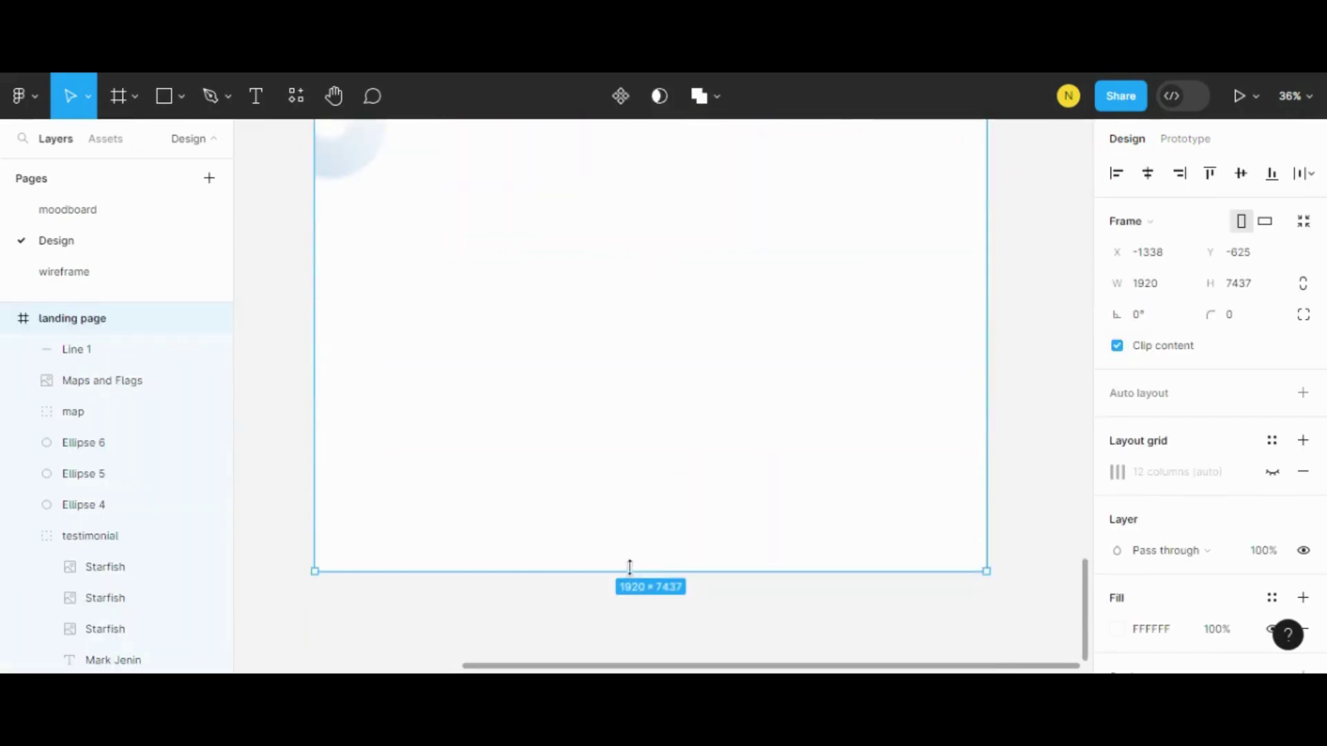
{"action": "left_click_drag", "start_coordinate": [629, 568], "coordinate": [628, 183]}
{"action": "scroll", "coordinate": [691, 380], "scroll_direction": "up", "scroll_amount": 5}
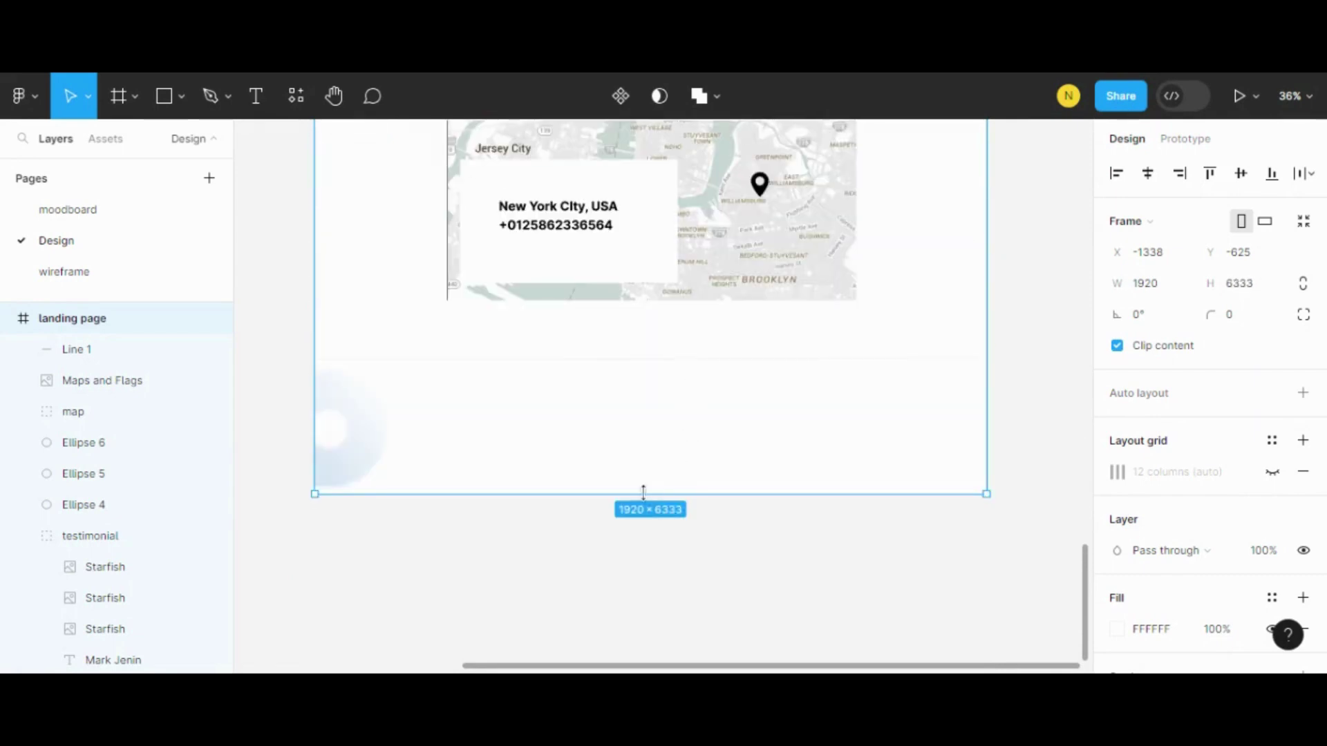
{"action": "left_click_drag", "start_coordinate": [642, 512], "coordinate": [645, 534]}
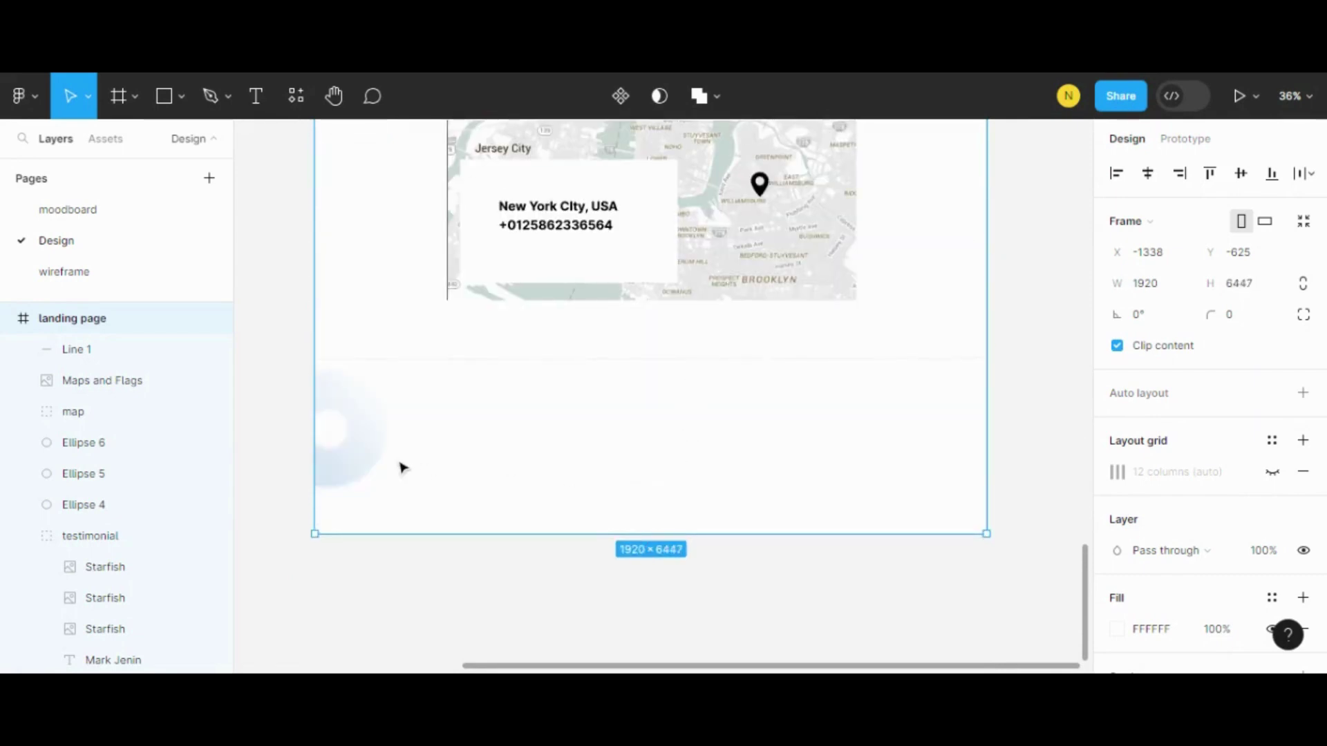
Shift the blurred circle slightly left so it's partly cut off at the frame edge
{"action": "left_click_drag", "start_coordinate": [377, 455], "coordinate": [394, 484]}
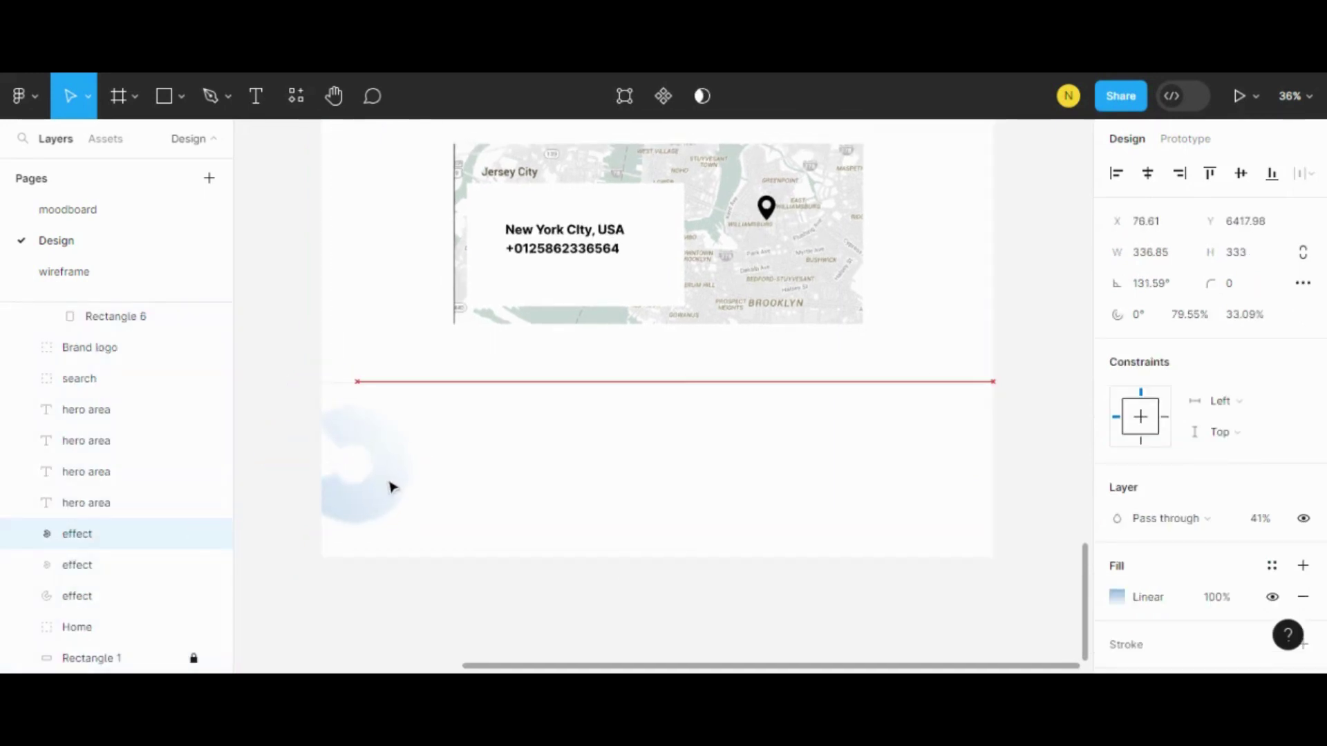
{"action": "left_click", "coordinate": [740, 518]}
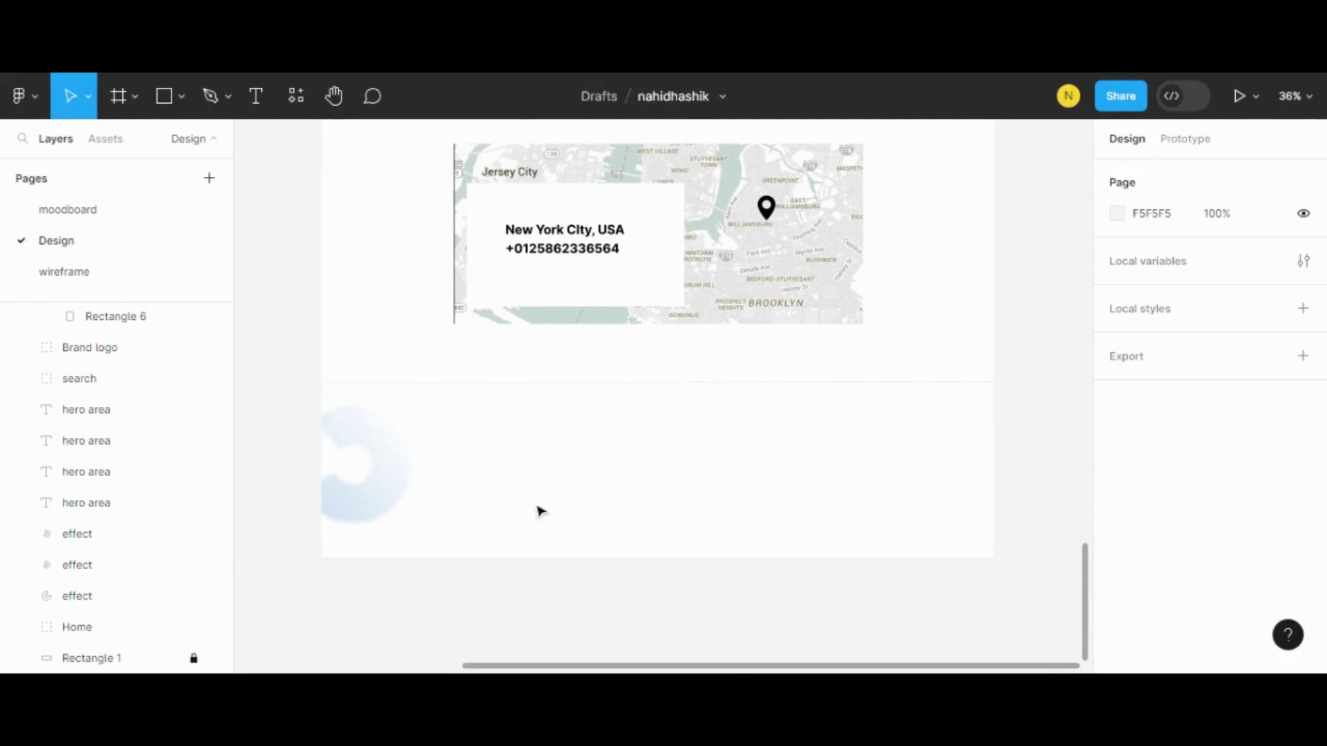
{"action": "left_click_drag", "start_coordinate": [385, 489], "coordinate": [365, 490]}
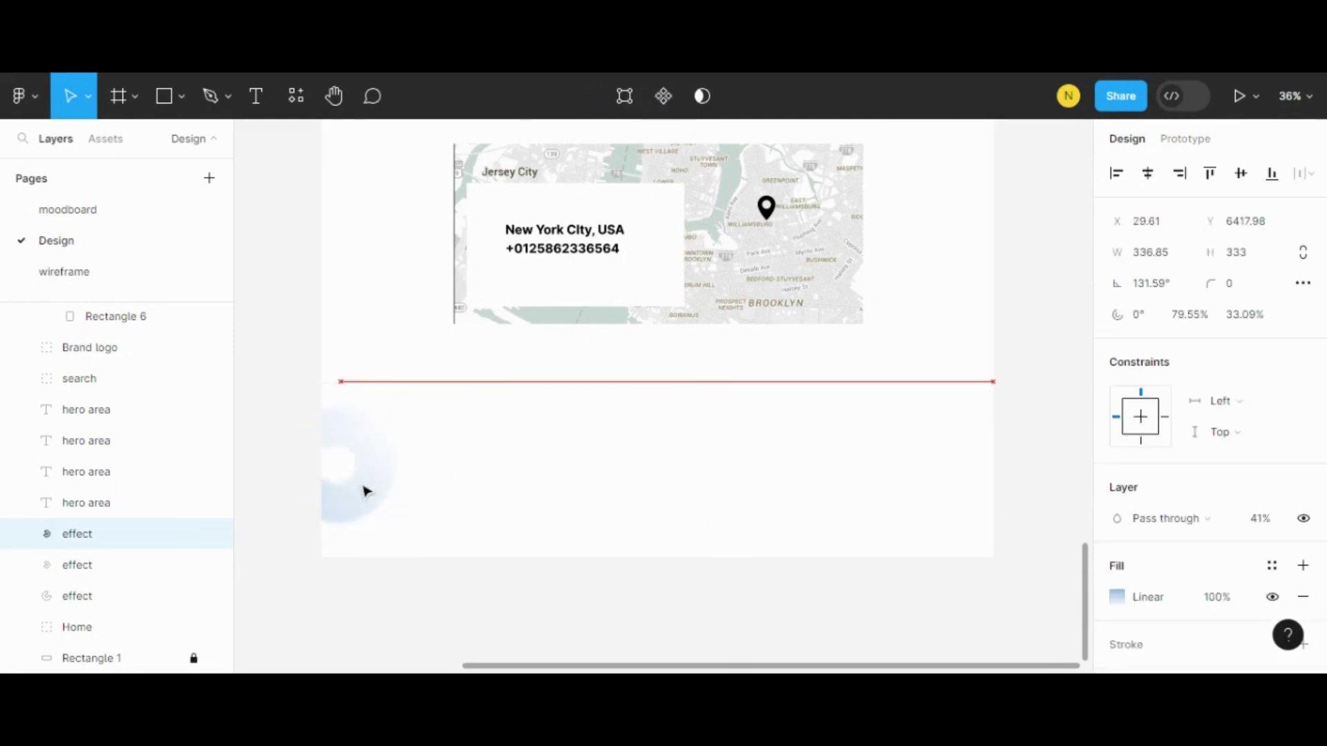
{"action": "left_click", "coordinate": [691, 479]}
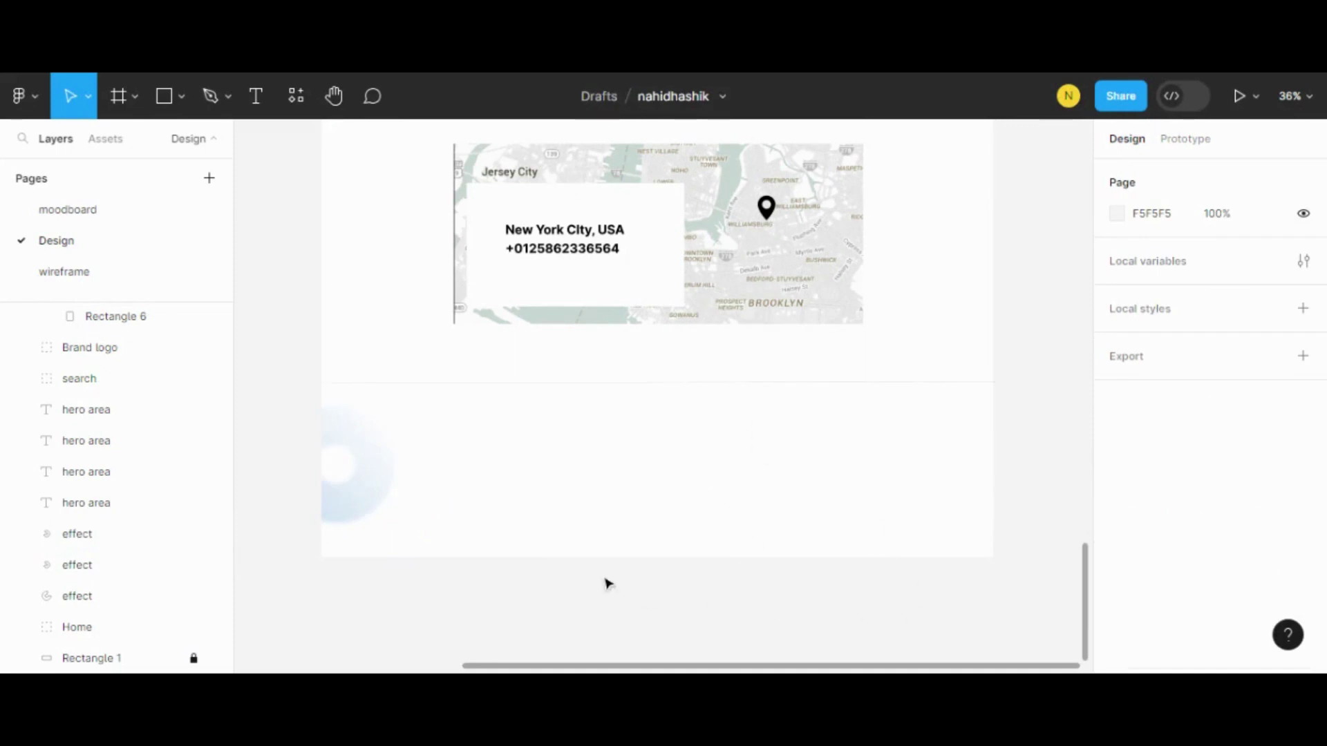
{"action": "scroll", "coordinate": [720, 392], "scroll_direction": "up", "scroll_amount": 5}
{"action": "scroll", "coordinate": [779, 484], "scroll_direction": "up", "scroll_amount": 3}
{"action": "scroll", "coordinate": [780, 489], "scroll_direction": "up", "scroll_amount": 5}
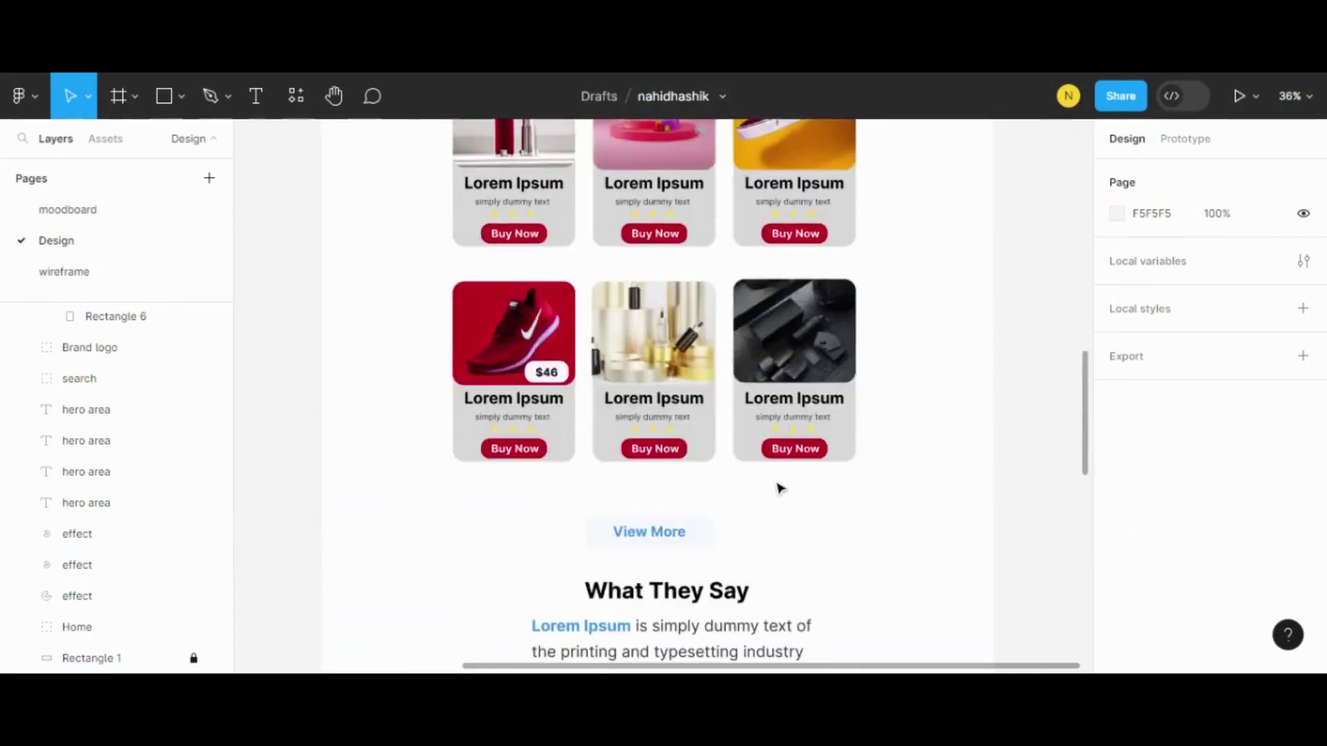
{"action": "scroll", "coordinate": [779, 489], "scroll_direction": "up", "scroll_amount": 5}
{"action": "scroll", "coordinate": [779, 489], "scroll_direction": "up", "scroll_amount": 5}
{"action": "scroll", "coordinate": [779, 489], "scroll_direction": "up", "scroll_amount": 5}
{"action": "scroll", "coordinate": [525, 463], "scroll_direction": "down", "scroll_amount": 3}
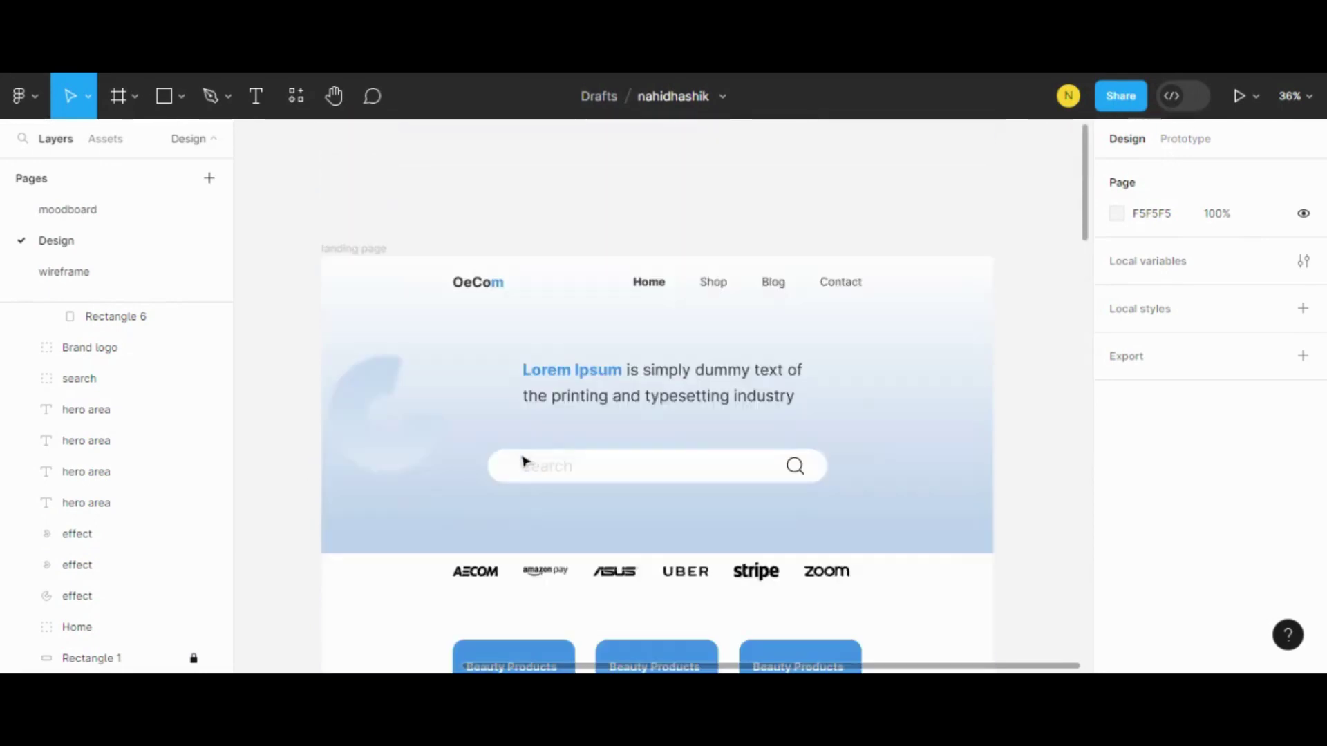
Add an 'OeCom' logo text at the left of the footer area below the map divider
{"action": "left_click", "coordinate": [483, 289]}
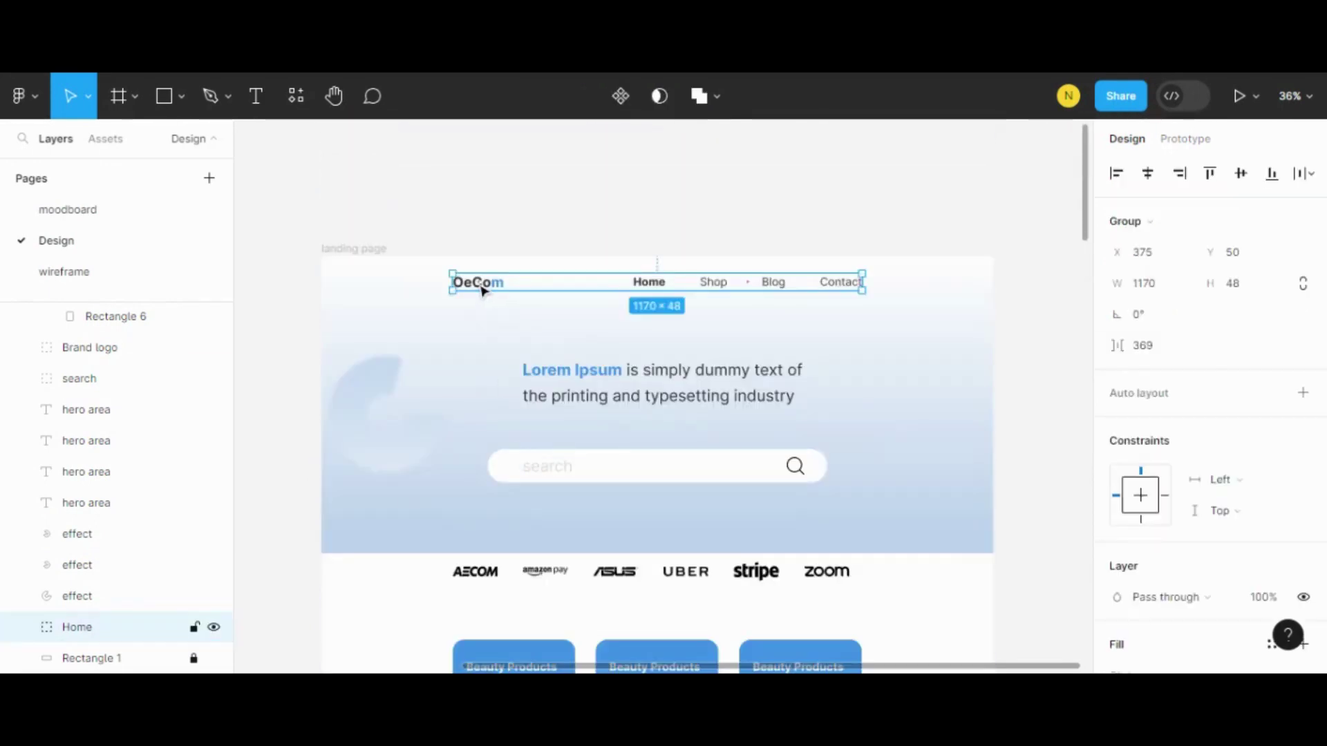
{"action": "double_click", "coordinate": [483, 289]}
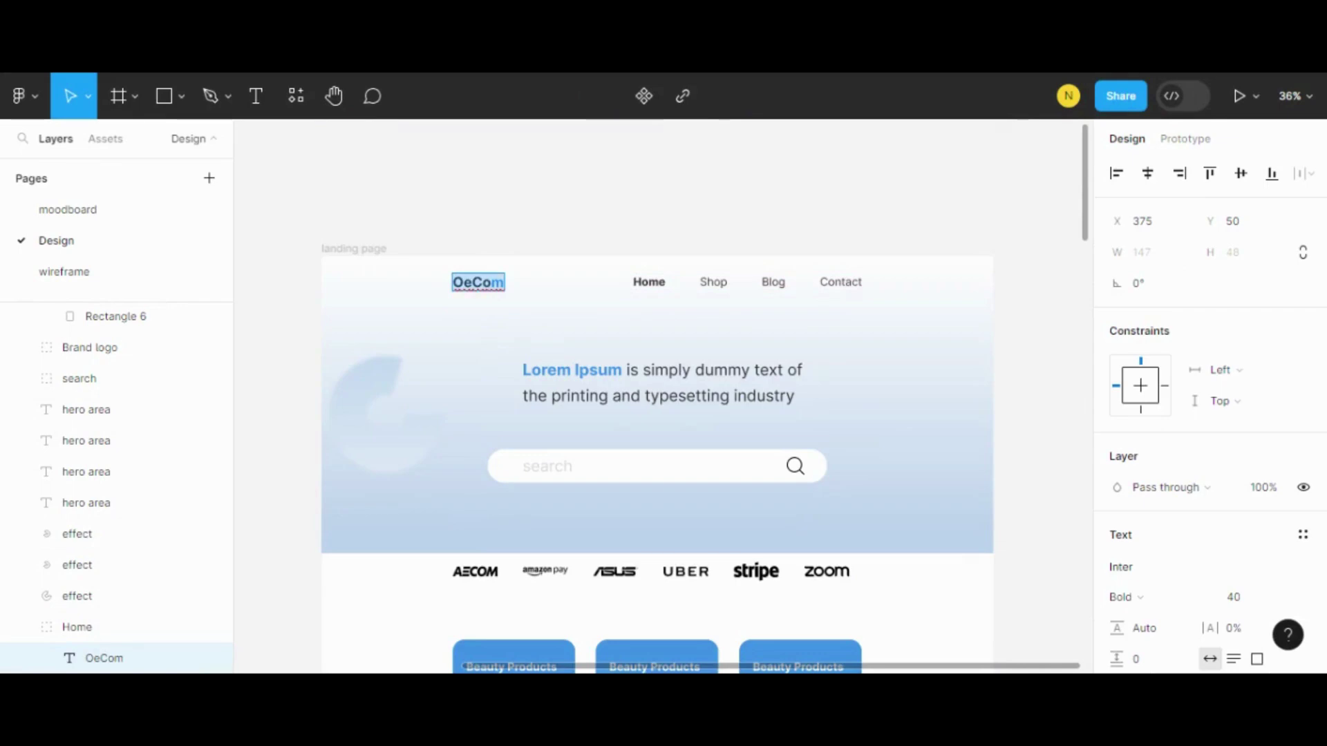
{"action": "left_click", "coordinate": [256, 96]}
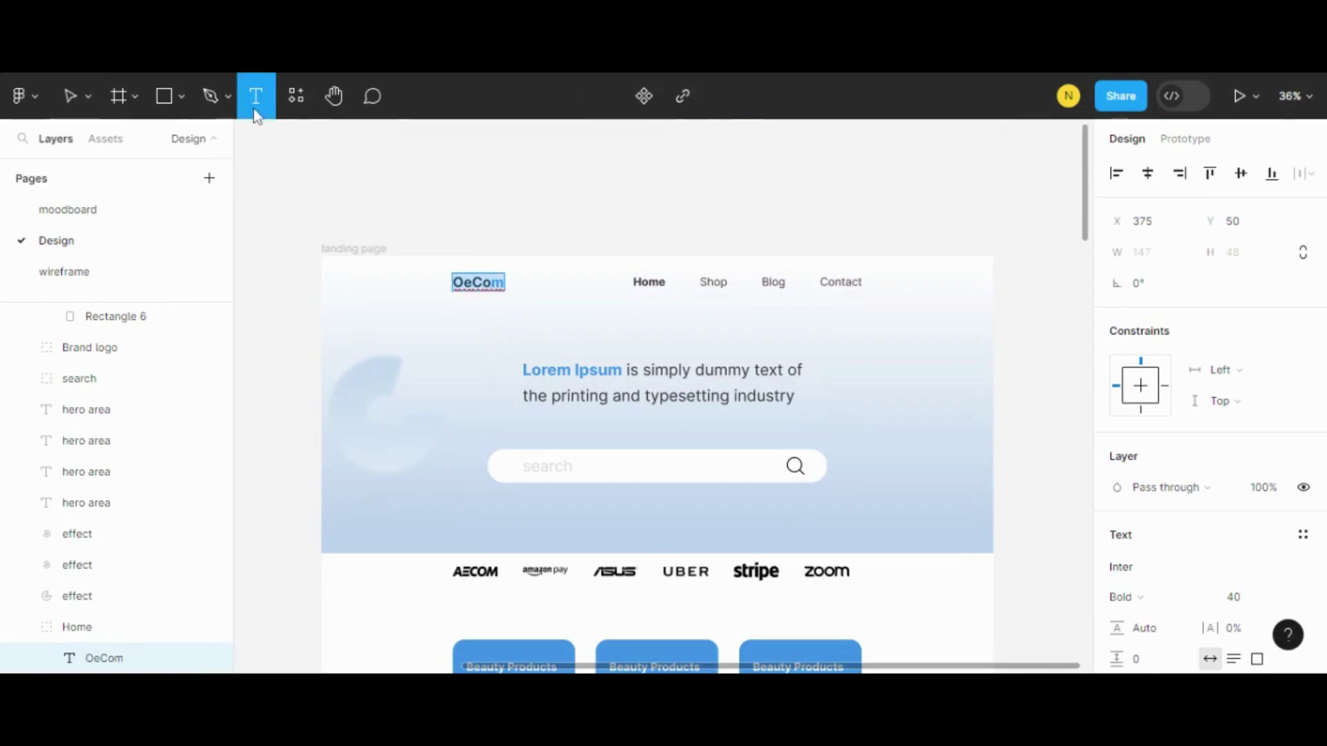
{"action": "scroll", "coordinate": [399, 413], "scroll_direction": "down", "scroll_amount": 5}
{"action": "scroll", "coordinate": [399, 413], "scroll_direction": "down", "scroll_amount": 5}
{"action": "scroll", "coordinate": [400, 413], "scroll_direction": "down", "scroll_amount": 5}
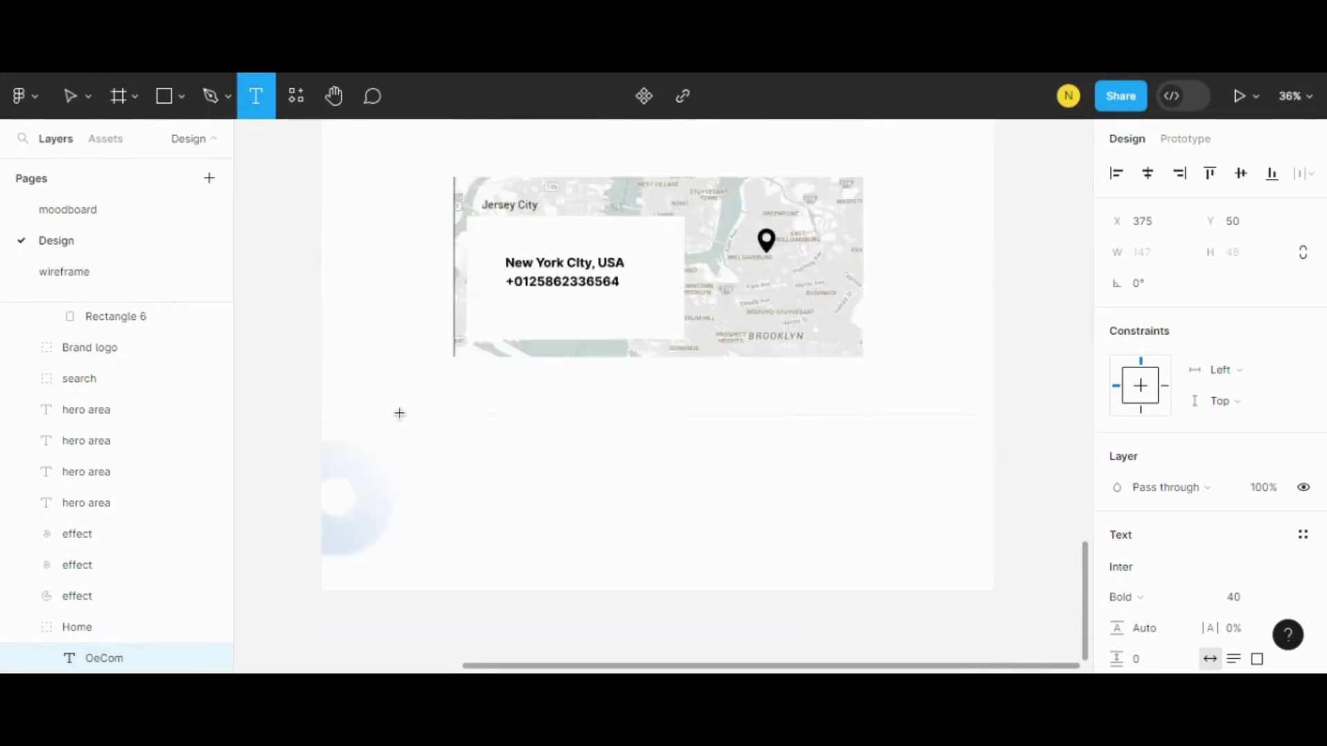
{"action": "scroll", "coordinate": [399, 413], "scroll_direction": "down", "scroll_amount": 3}
{"action": "scroll", "coordinate": [408, 374], "scroll_direction": "up", "scroll_amount": 2}
{"action": "left_click_drag", "start_coordinate": [414, 328], "coordinate": [487, 345]}
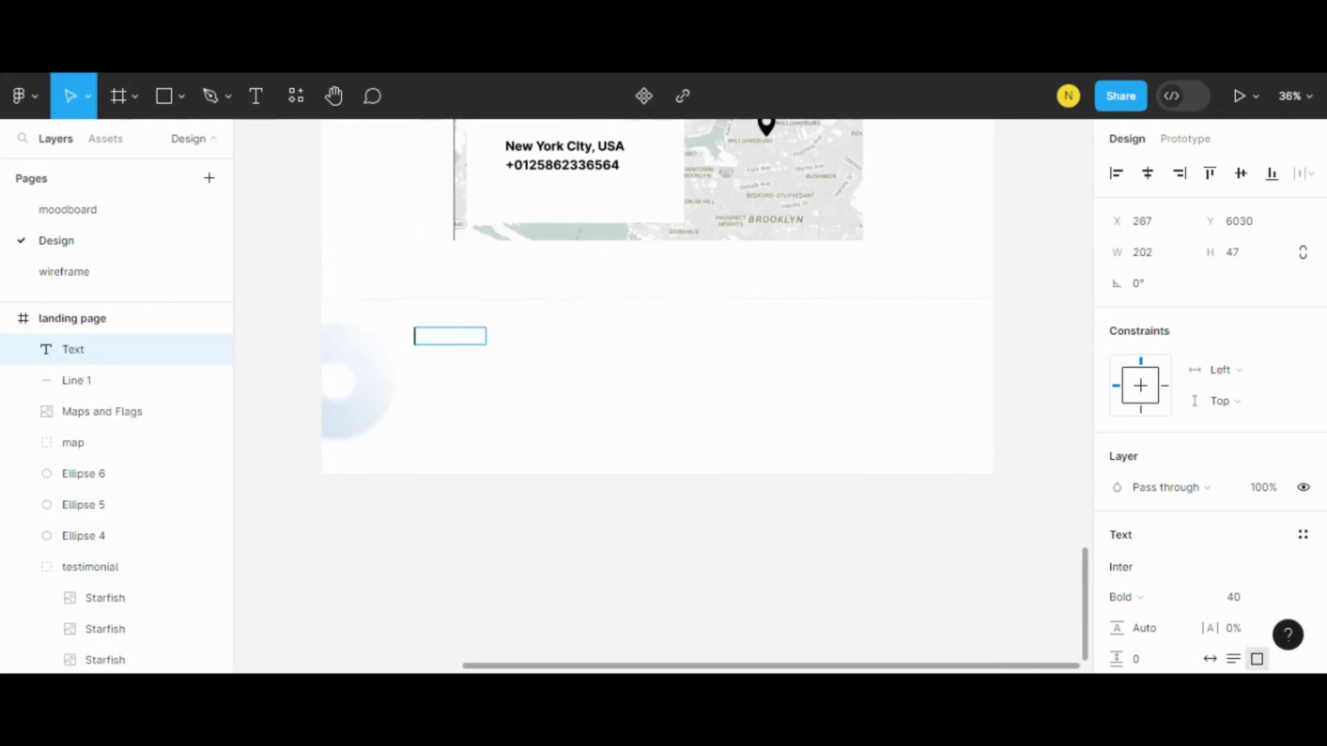
{"action": "type", "text": "OeCom"}
{"action": "key", "text": "Escape"}
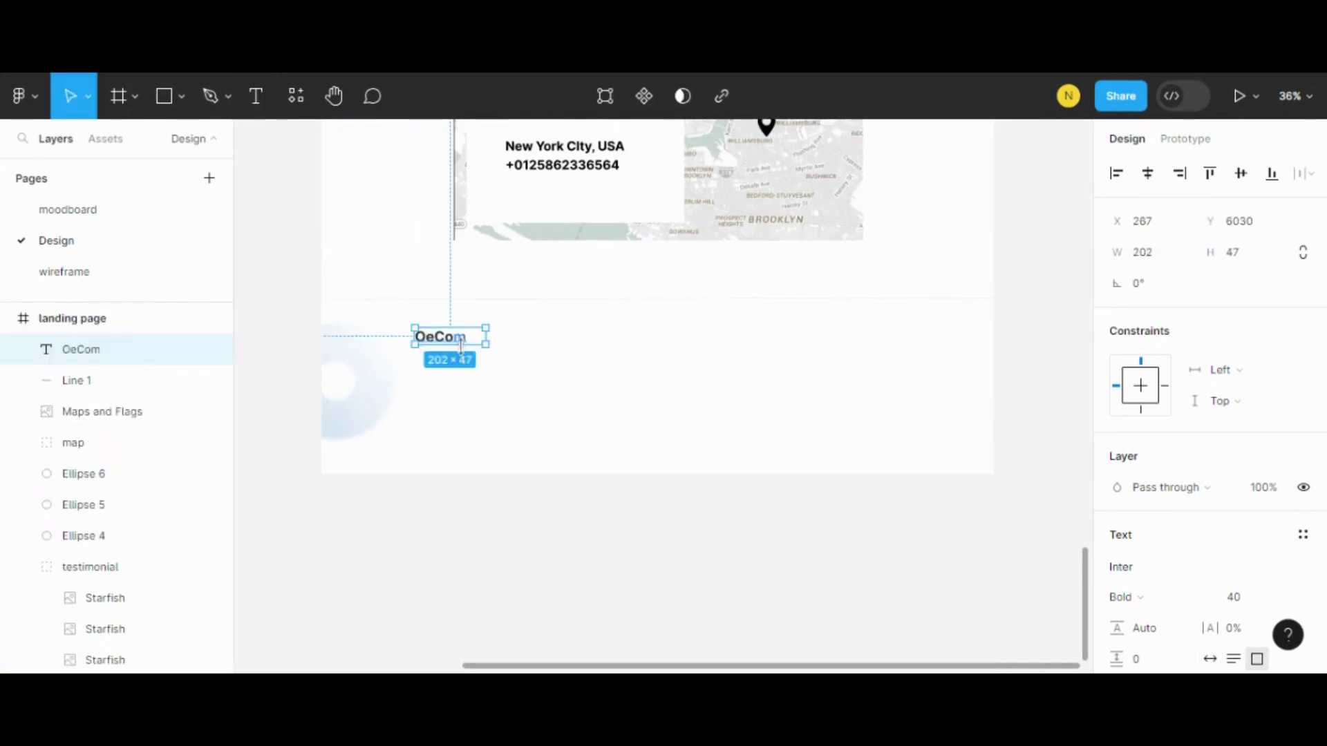
{"action": "left_click", "coordinate": [539, 379]}
{"action": "scroll", "coordinate": [547, 380], "scroll_direction": "up", "scroll_amount": 5}
Select the first two lines of the testimonial description text
{"action": "scroll", "coordinate": [548, 380], "scroll_direction": "up", "scroll_amount": 5}
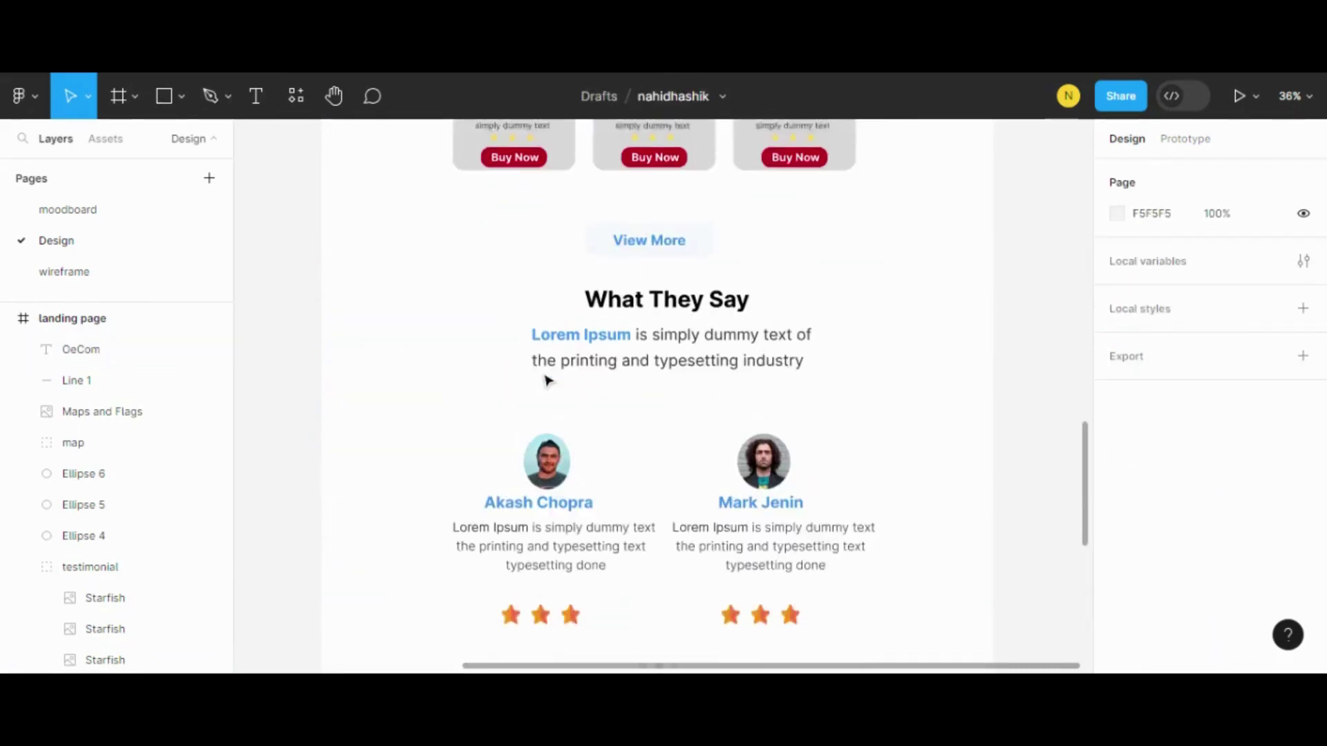
{"action": "scroll", "coordinate": [546, 380], "scroll_direction": "up", "scroll_amount": 1}
{"action": "scroll", "coordinate": [548, 379], "scroll_direction": "down", "scroll_amount": 5}
{"action": "scroll", "coordinate": [554, 308], "scroll_direction": "down", "scroll_amount": 1}
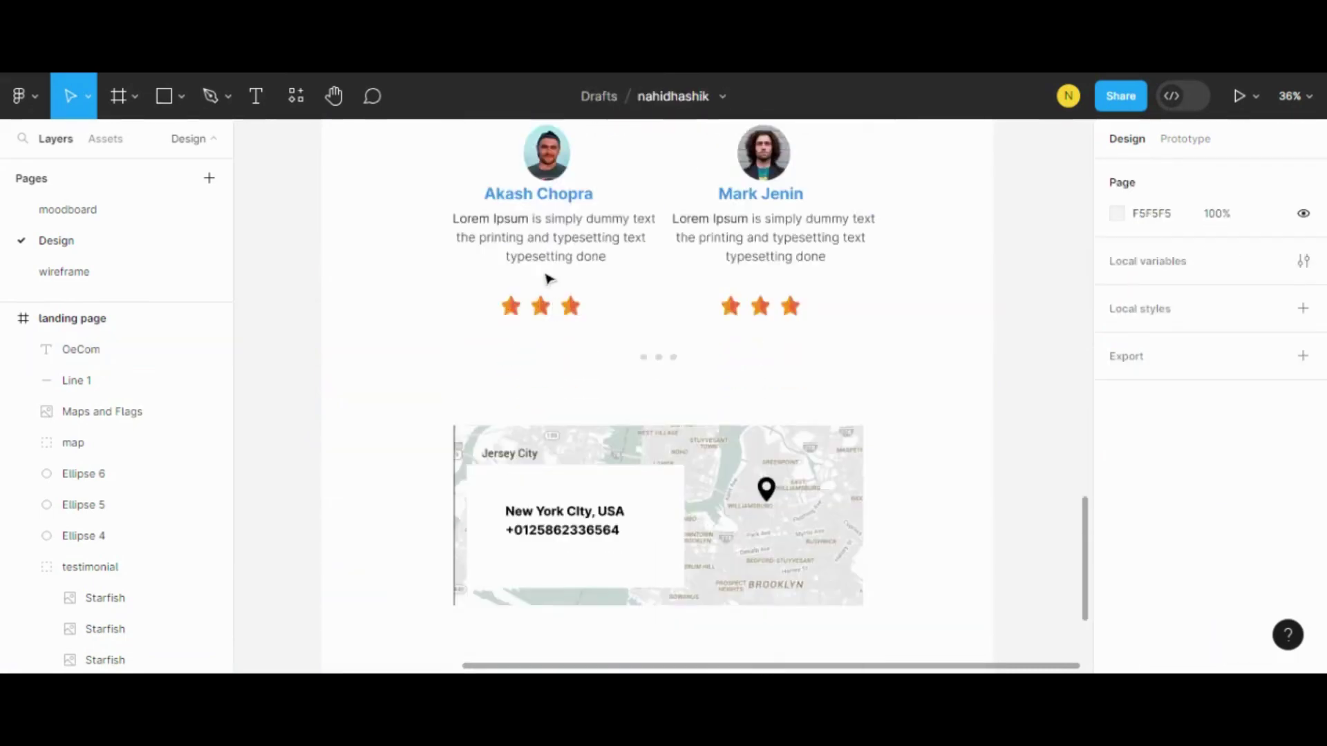
{"action": "double_click", "coordinate": [546, 257]}
{"action": "double_click", "coordinate": [546, 257]}
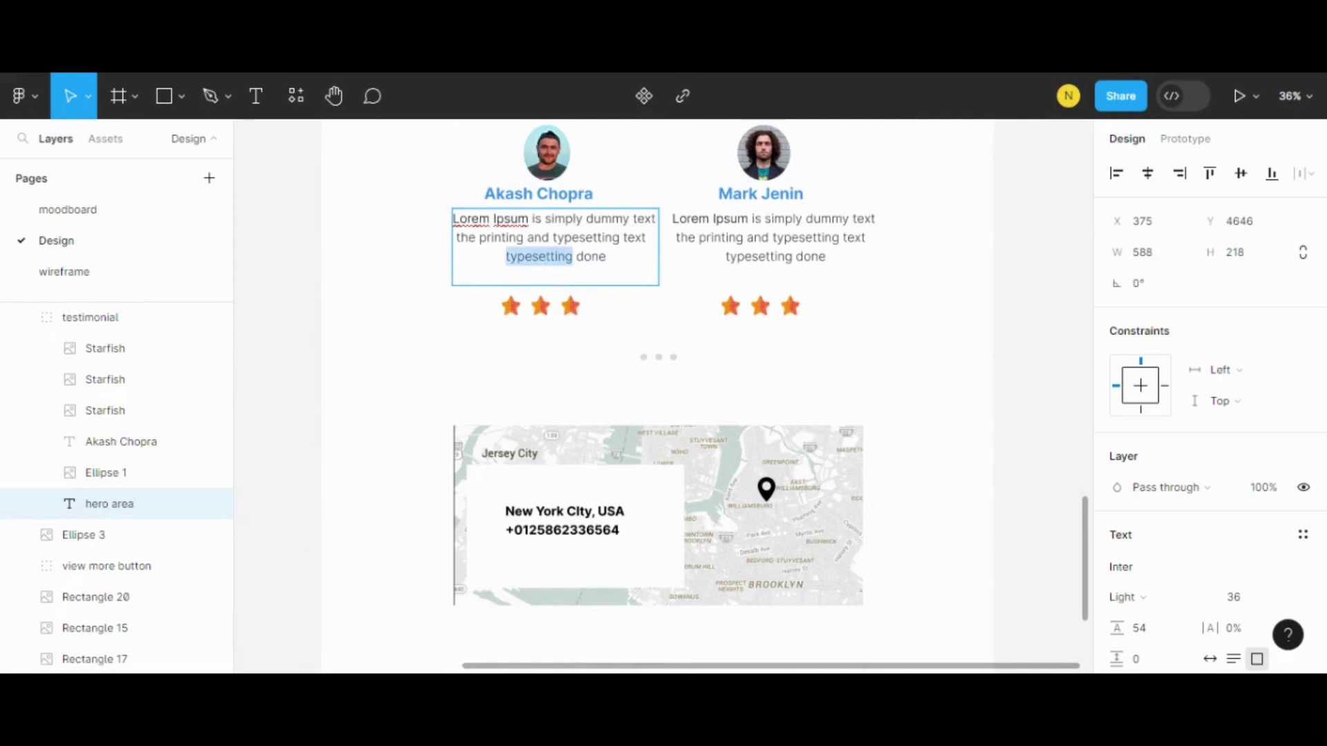
{"action": "triple_click", "coordinate": [546, 257]}
{"action": "left_click", "coordinate": [546, 257]}
{"action": "triple_click", "coordinate": [546, 257]}
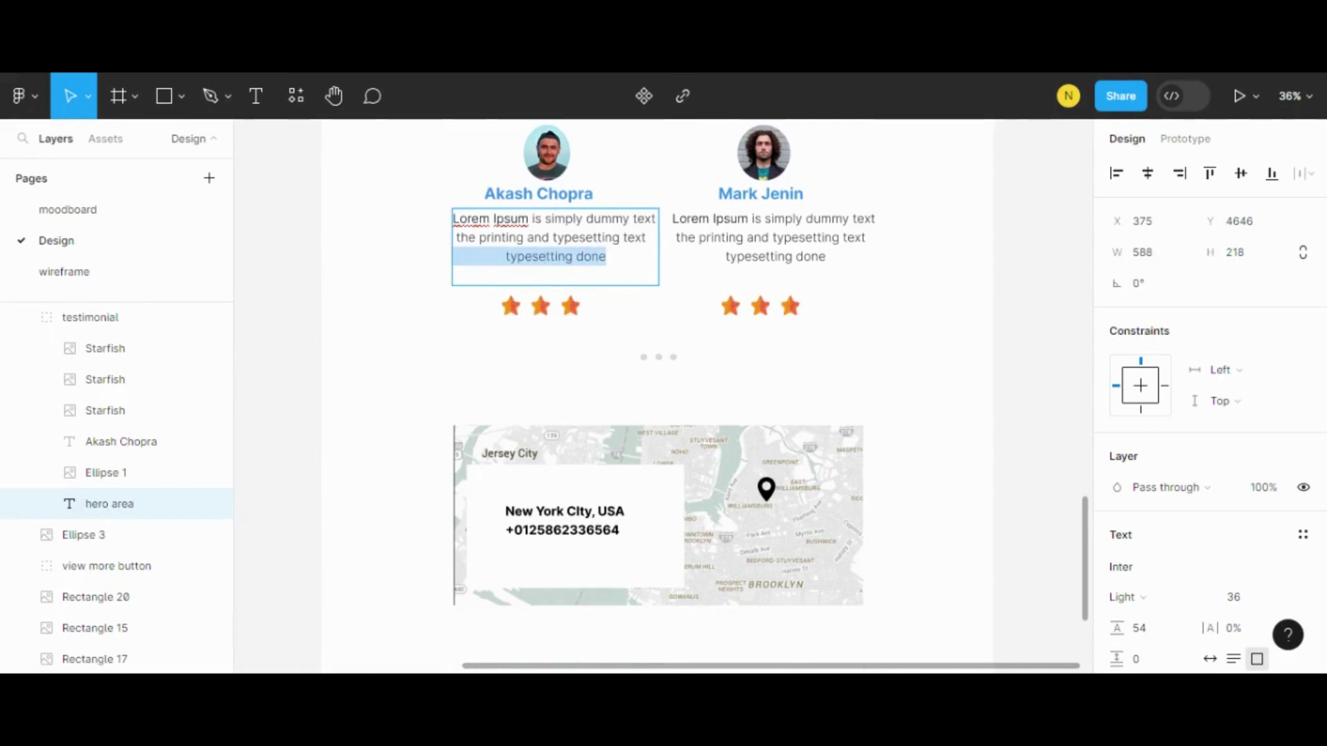
{"action": "left_click", "coordinate": [635, 237]}
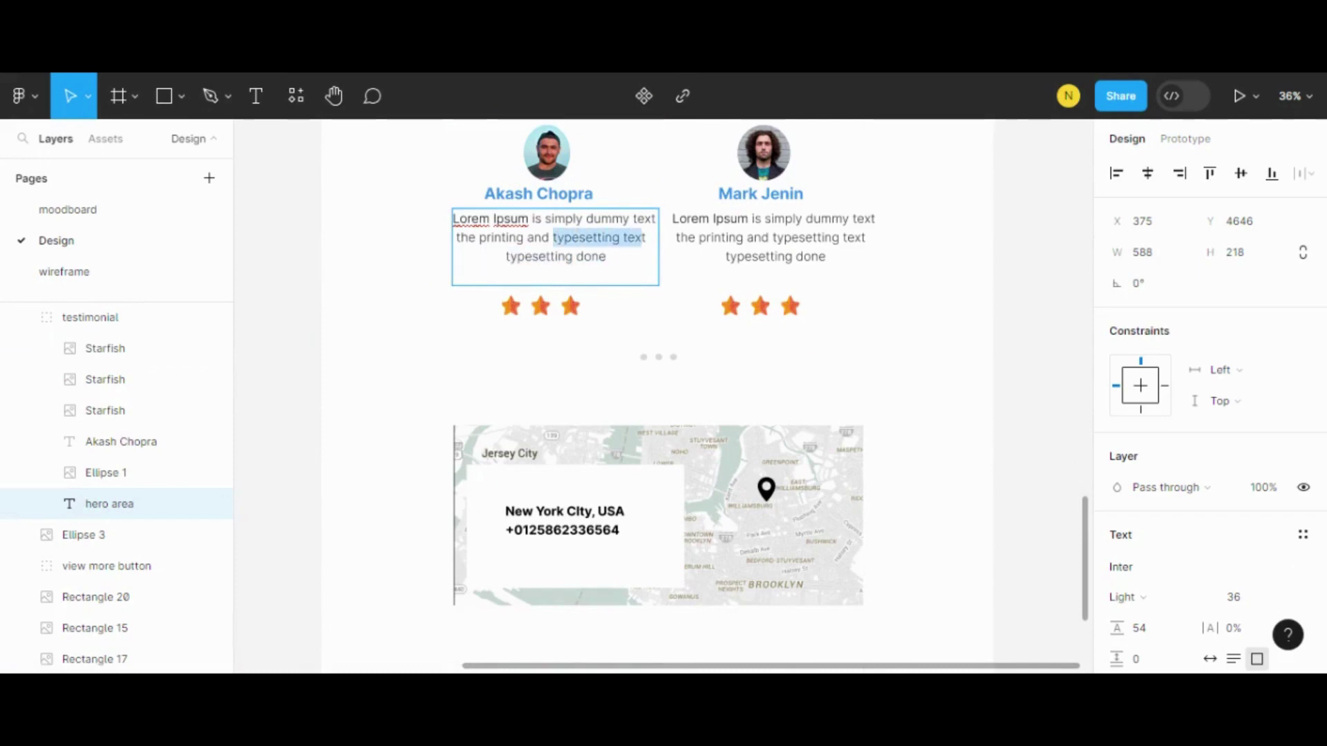
{"action": "left_click_drag", "start_coordinate": [642, 237], "coordinate": [524, 237]}
{"action": "mouse_move", "coordinate": [645, 237]}
{"action": "left_mouse_down"}
{"action": "mouse_move", "coordinate": [469, 237]}
{"action": "mouse_move", "coordinate": [452, 218]}
{"action": "left_mouse_up"}
{"action": "key", "text": "ctrl+c"}
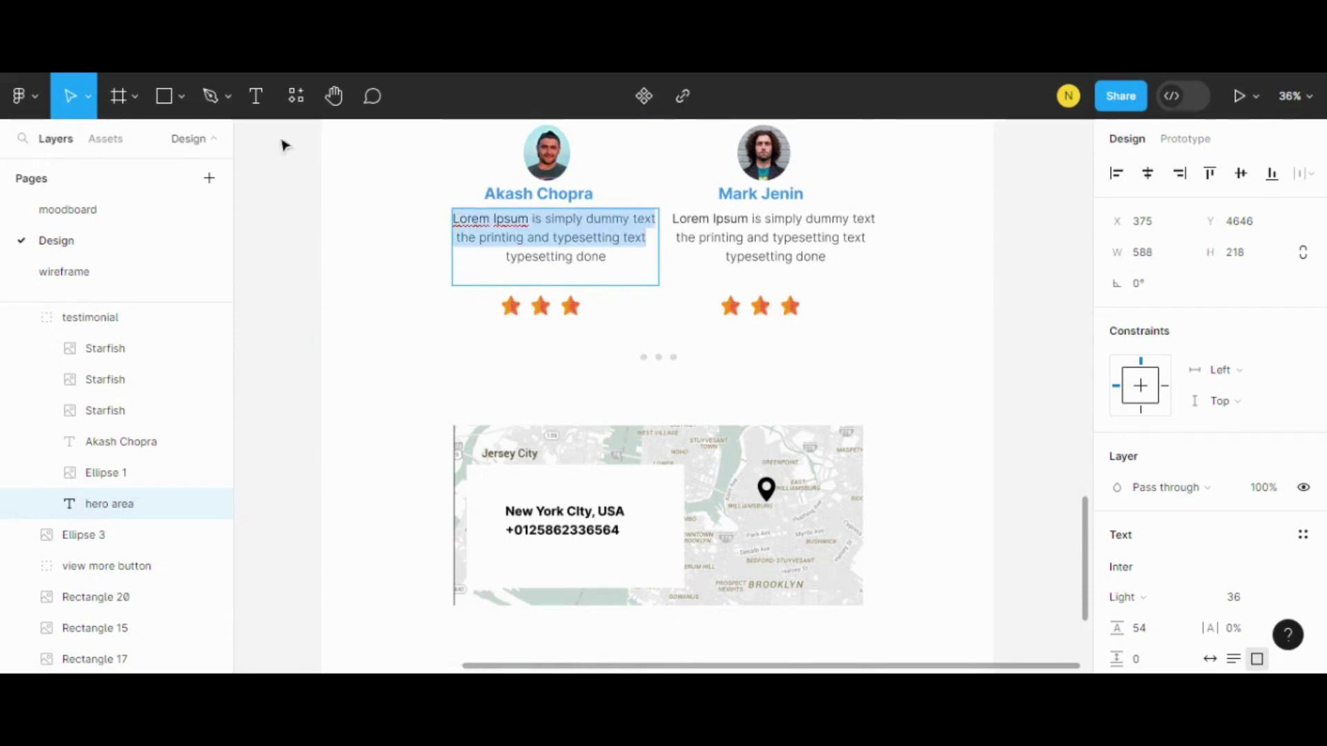
Draw an empty text box just below the footer OeCom logo
{"action": "left_click", "coordinate": [256, 96]}
{"action": "scroll", "coordinate": [498, 379], "scroll_direction": "down", "scroll_amount": 5}
{"action": "scroll", "coordinate": [497, 379], "scroll_direction": "down", "scroll_amount": 4}
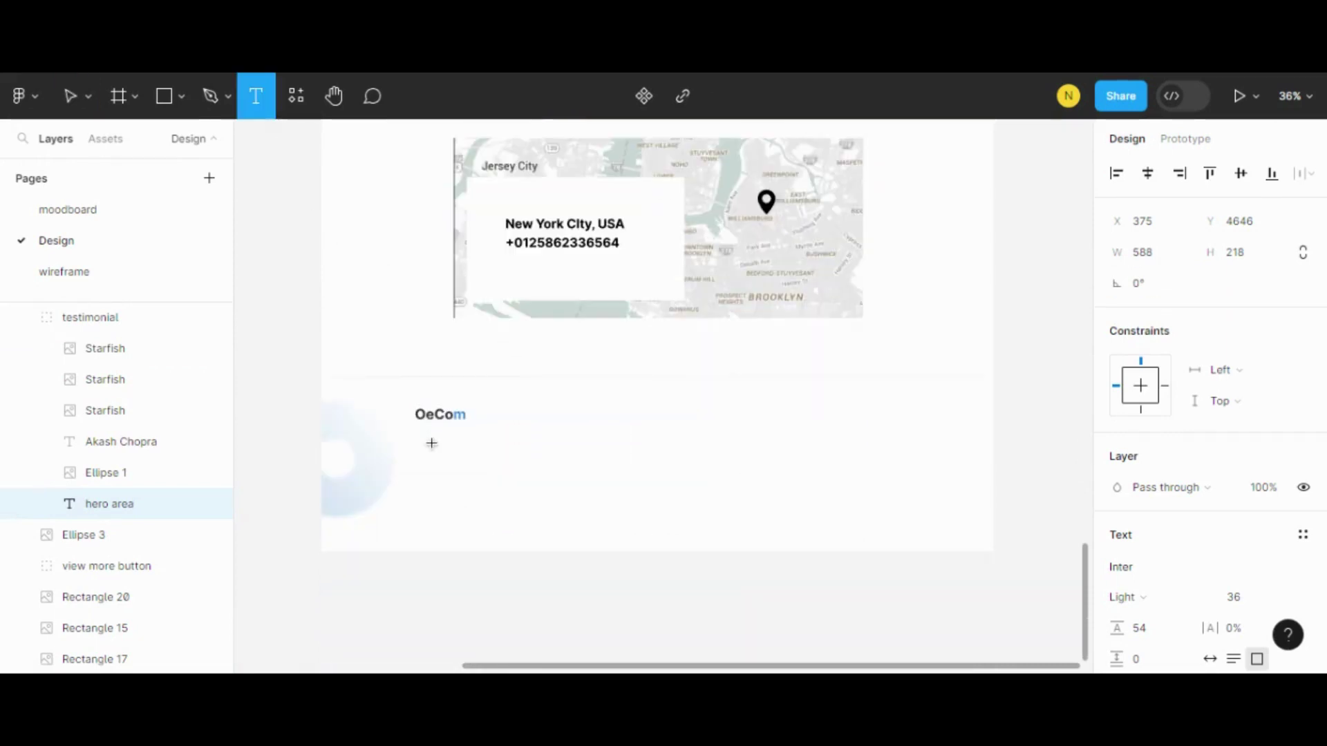
{"action": "key", "text": "Escape"}
{"action": "key", "text": "Escape"}
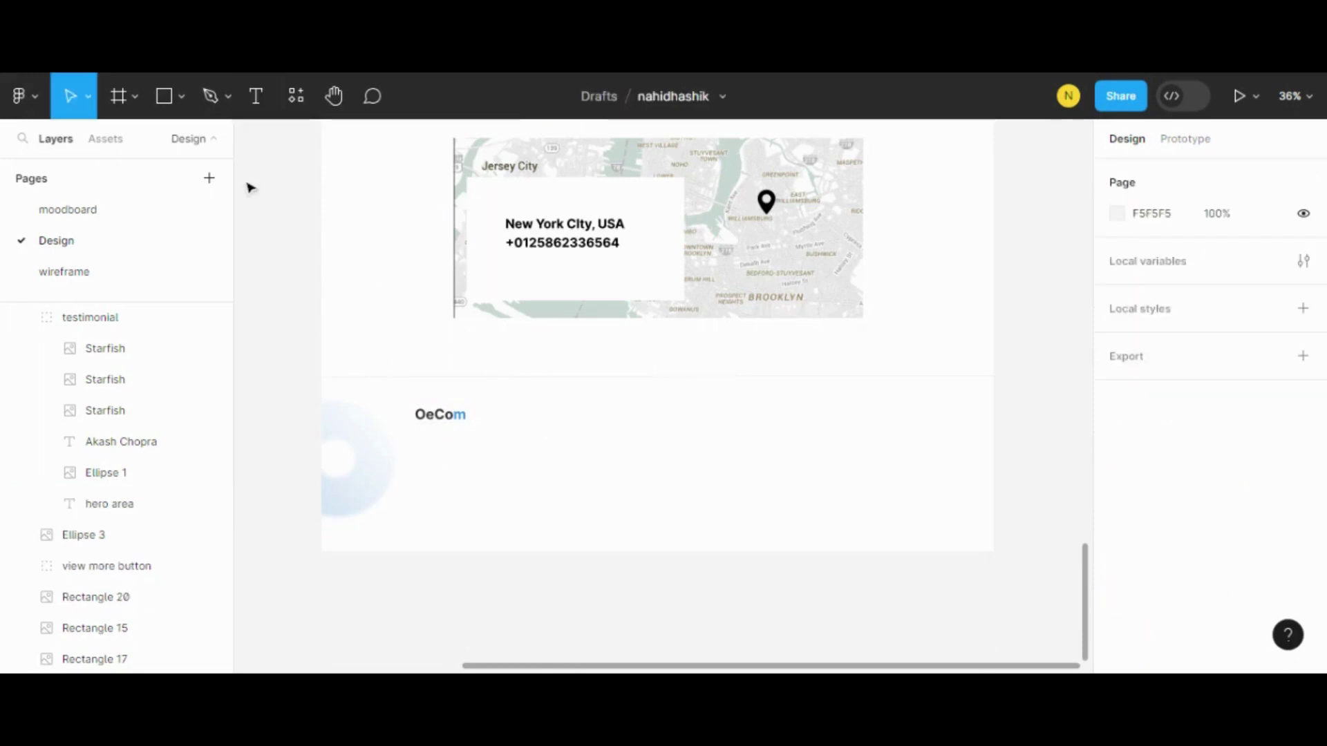
{"action": "left_click", "coordinate": [256, 96]}
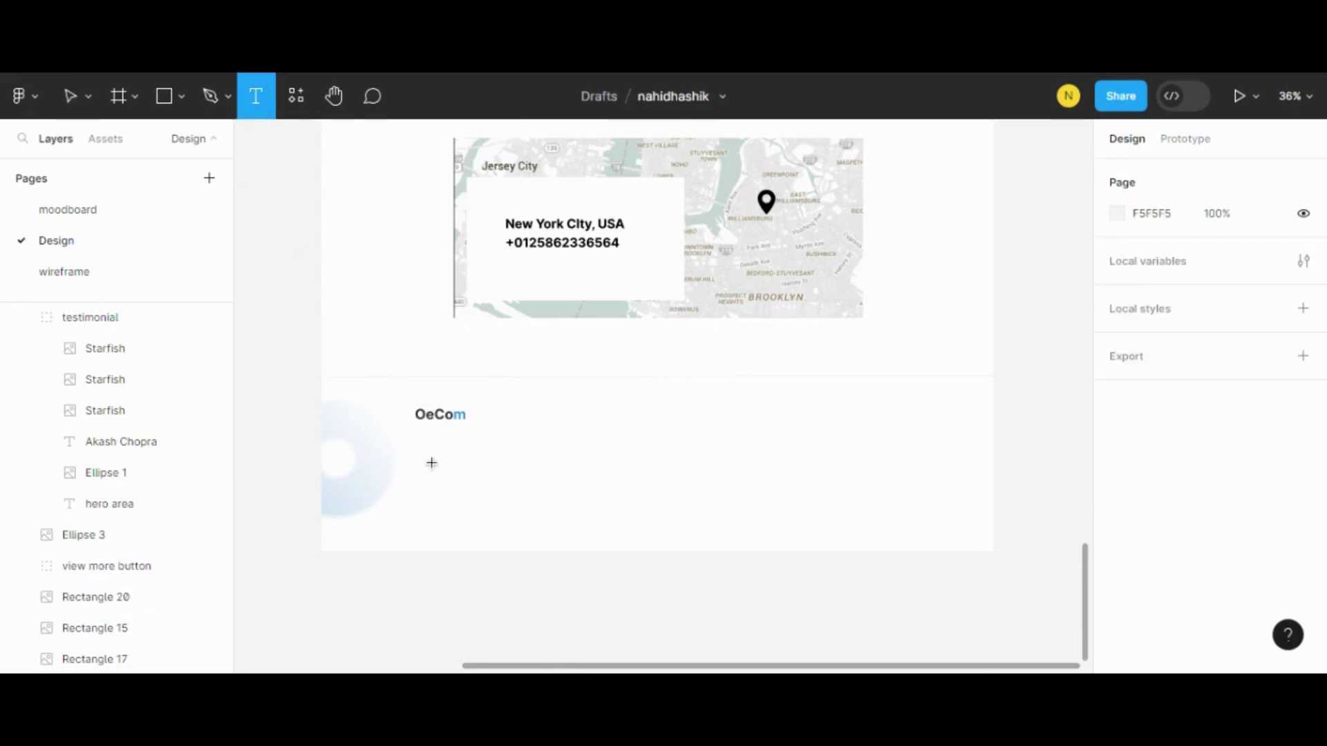
{"action": "left_click_drag", "start_coordinate": [412, 432], "coordinate": [553, 474]}
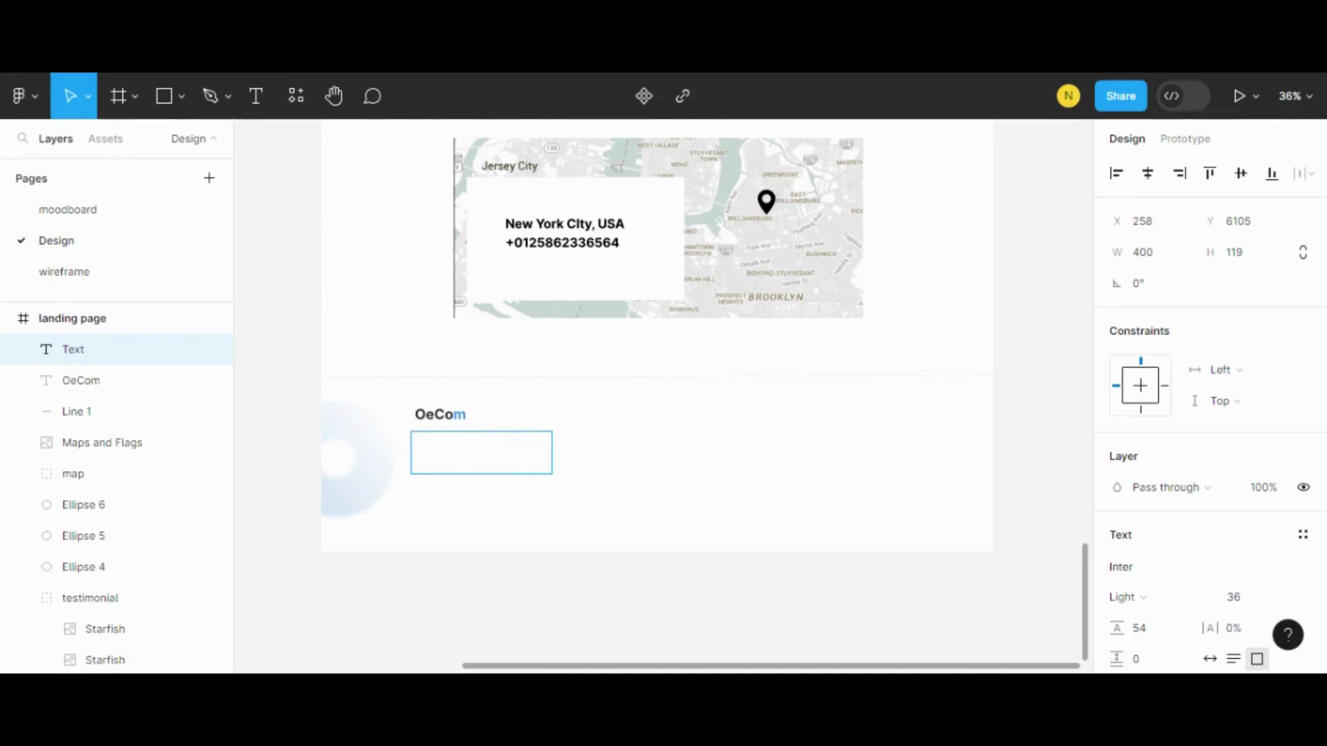
Paste the Lorem Ipsum description into the footer and widen it to wrap on two lines
{"action": "key", "text": "ctrl+v"}
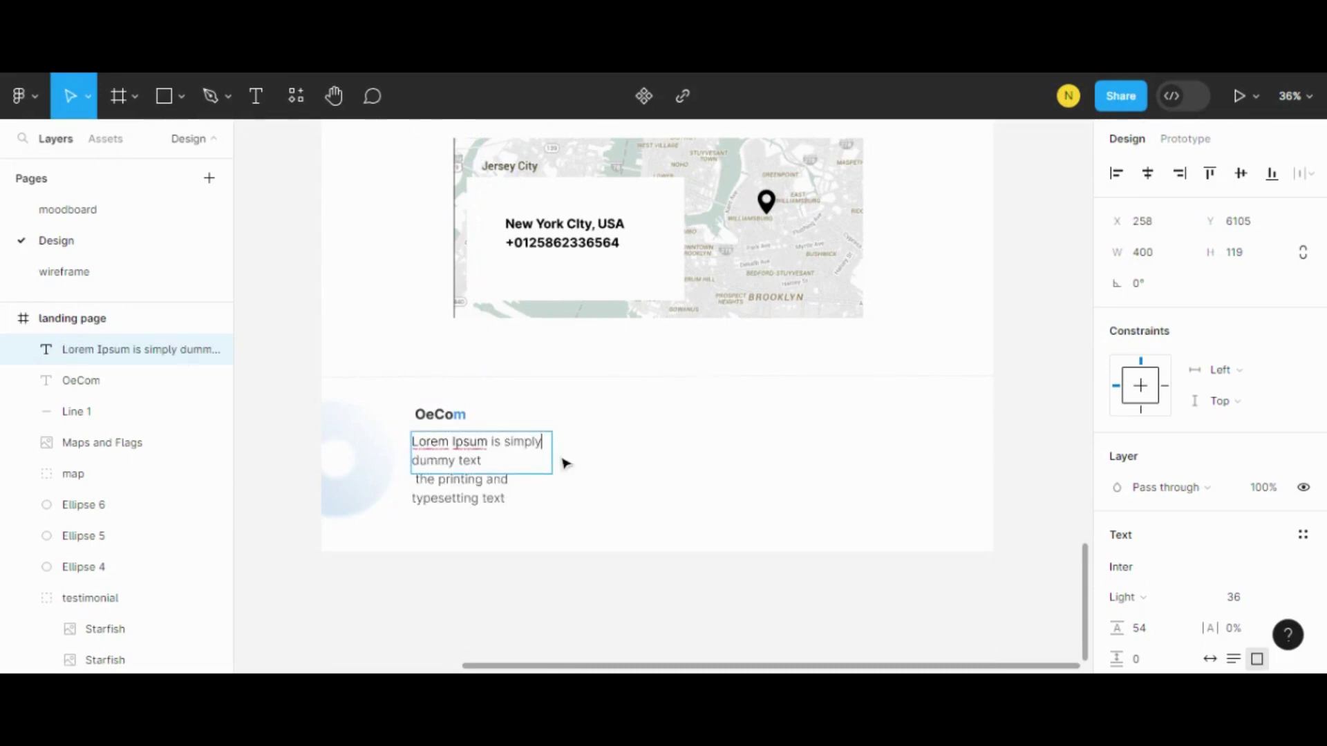
{"action": "key", "text": "Escape"}
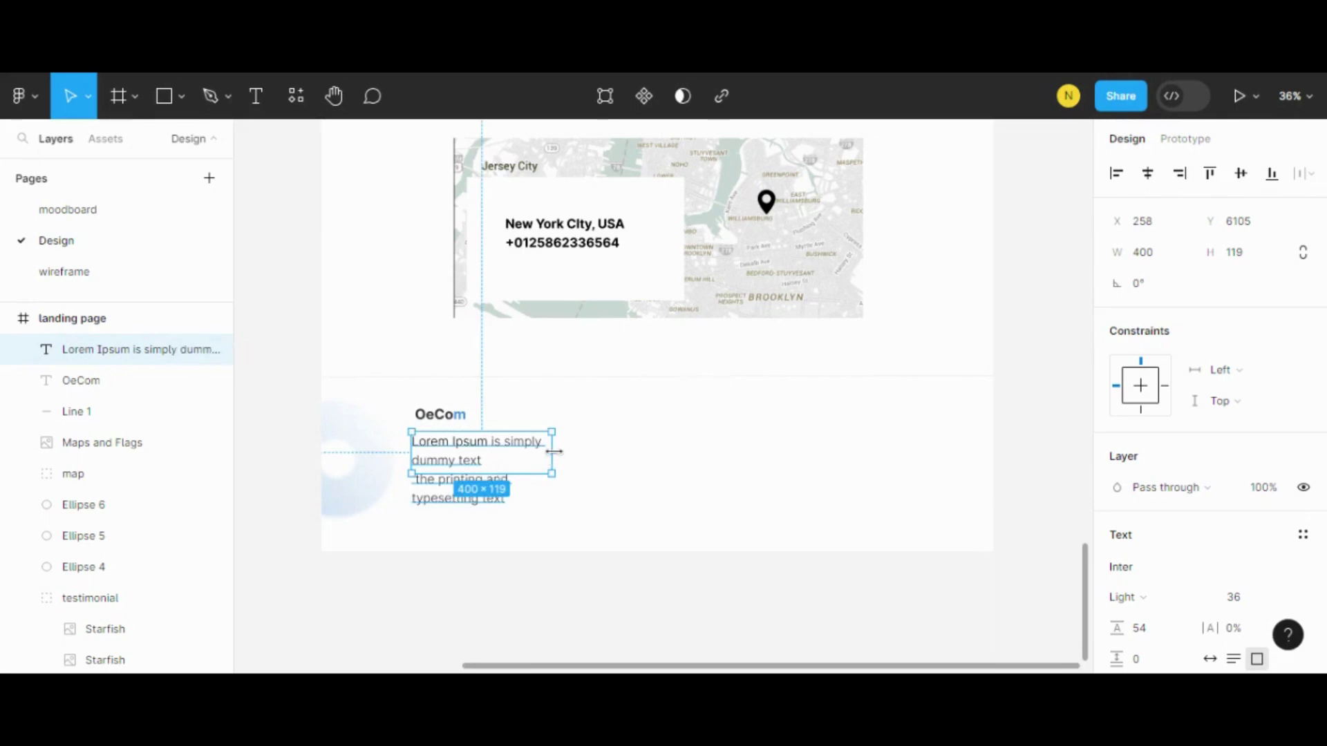
{"action": "left_click_drag", "start_coordinate": [552, 453], "coordinate": [617, 452]}
{"action": "left_click", "coordinate": [672, 465]}
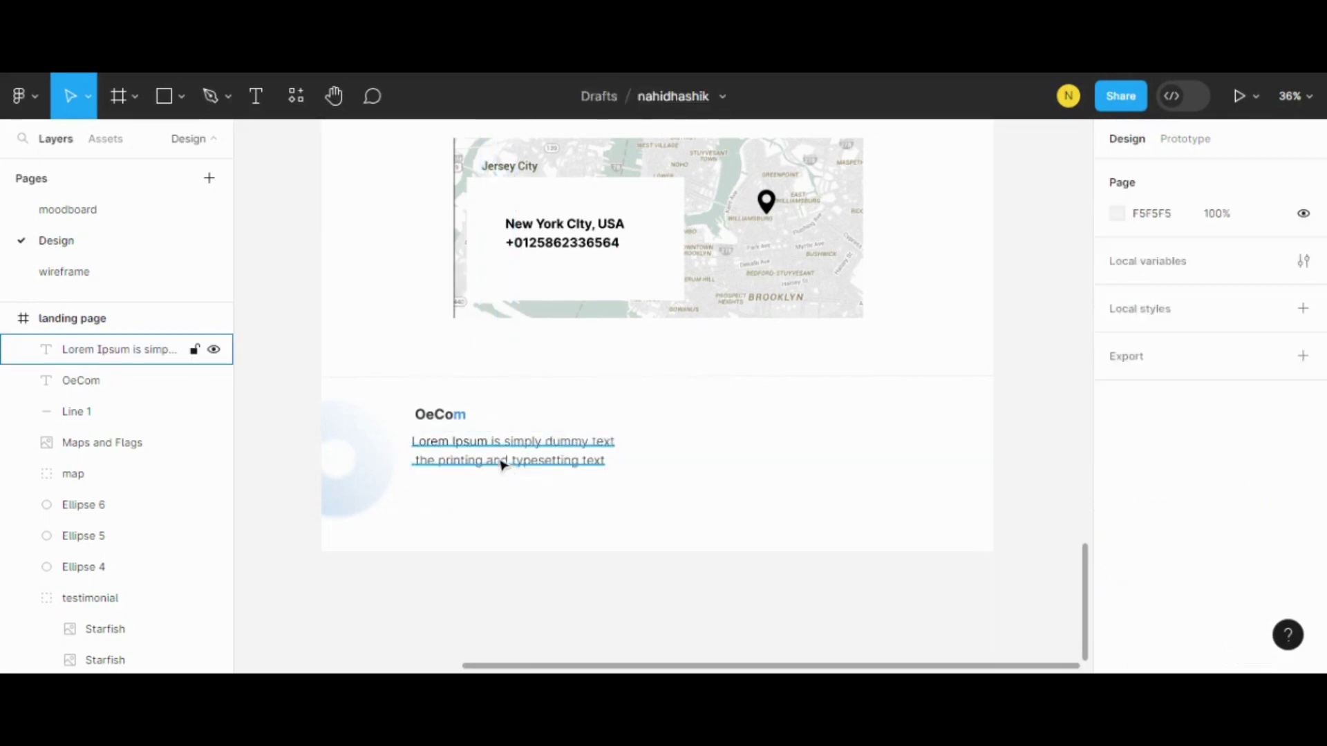
{"action": "left_click", "coordinate": [504, 463]}
{"action": "left_click", "coordinate": [548, 404]}
{"action": "left_click", "coordinate": [495, 446]}
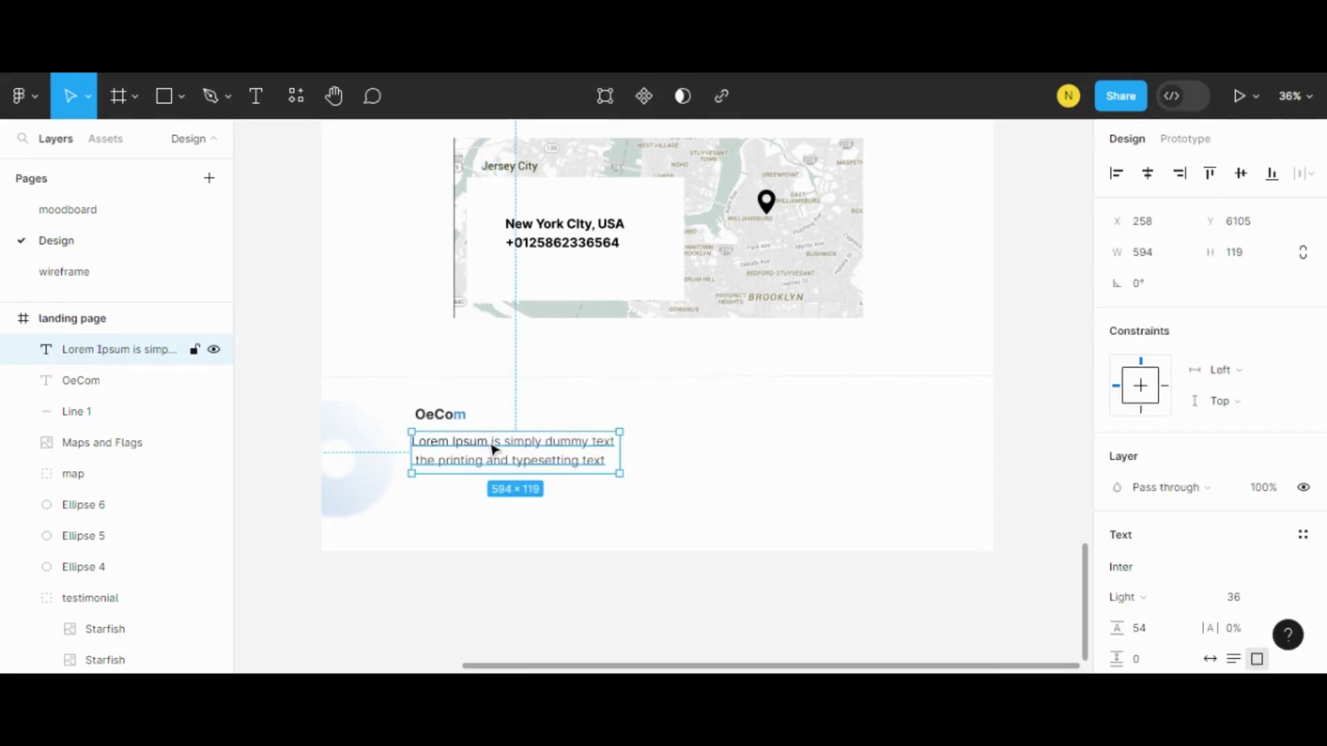
{"action": "double_click", "coordinate": [488, 449]}
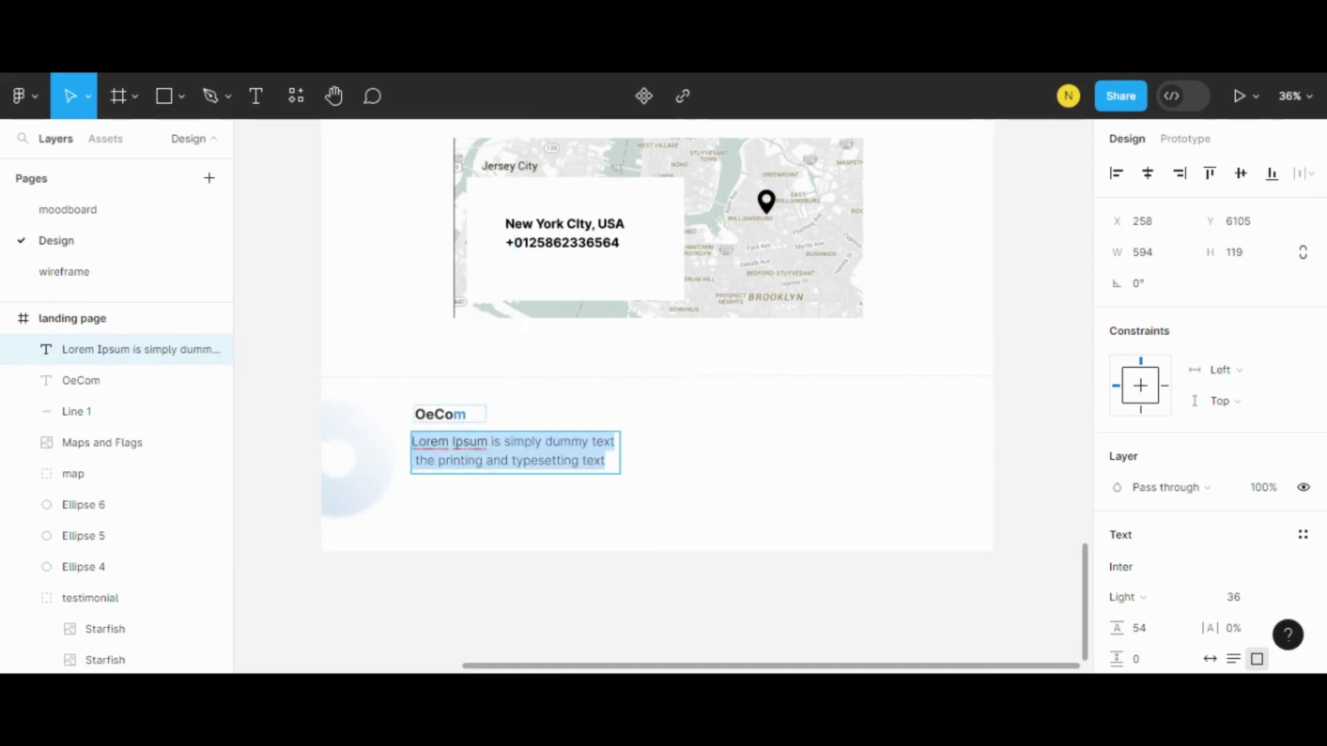
Set the OeCom heading to font size 64 and widen its box to fit
{"action": "double_click", "coordinate": [440, 415]}
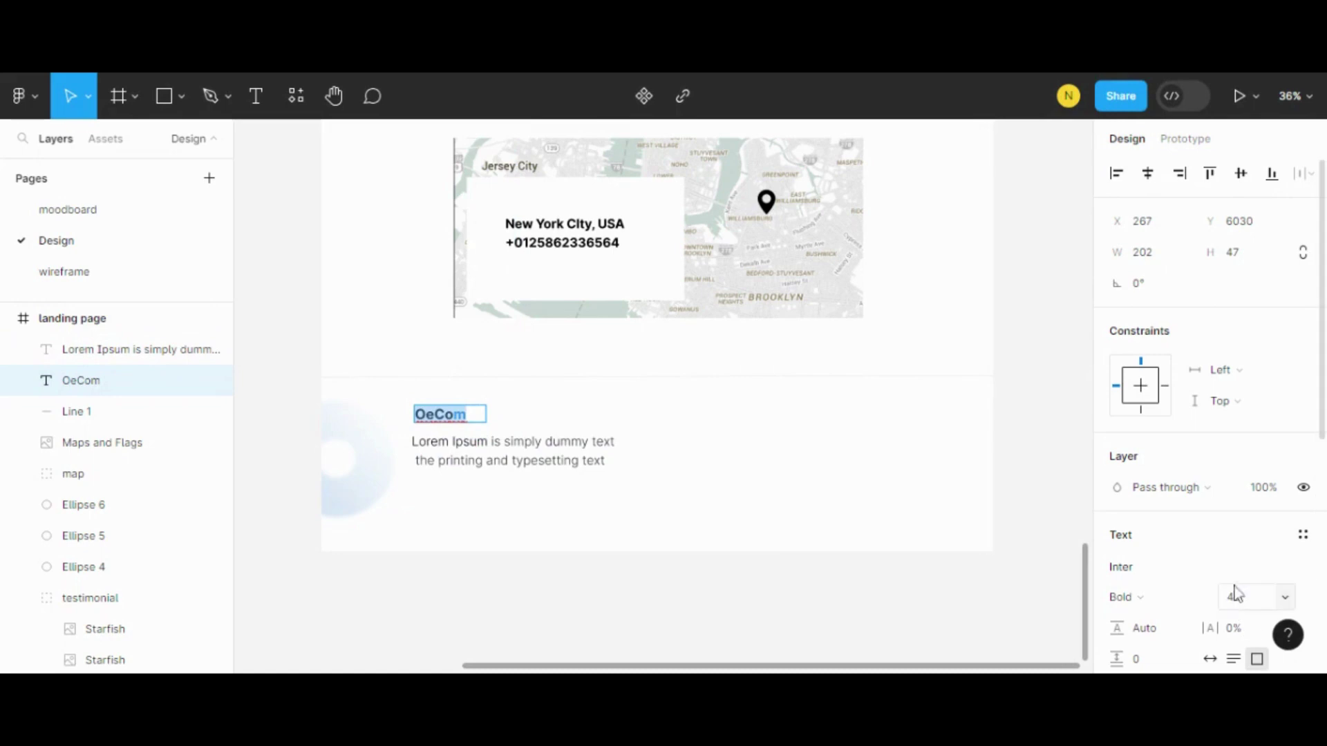
{"action": "left_click", "coordinate": [1287, 598]}
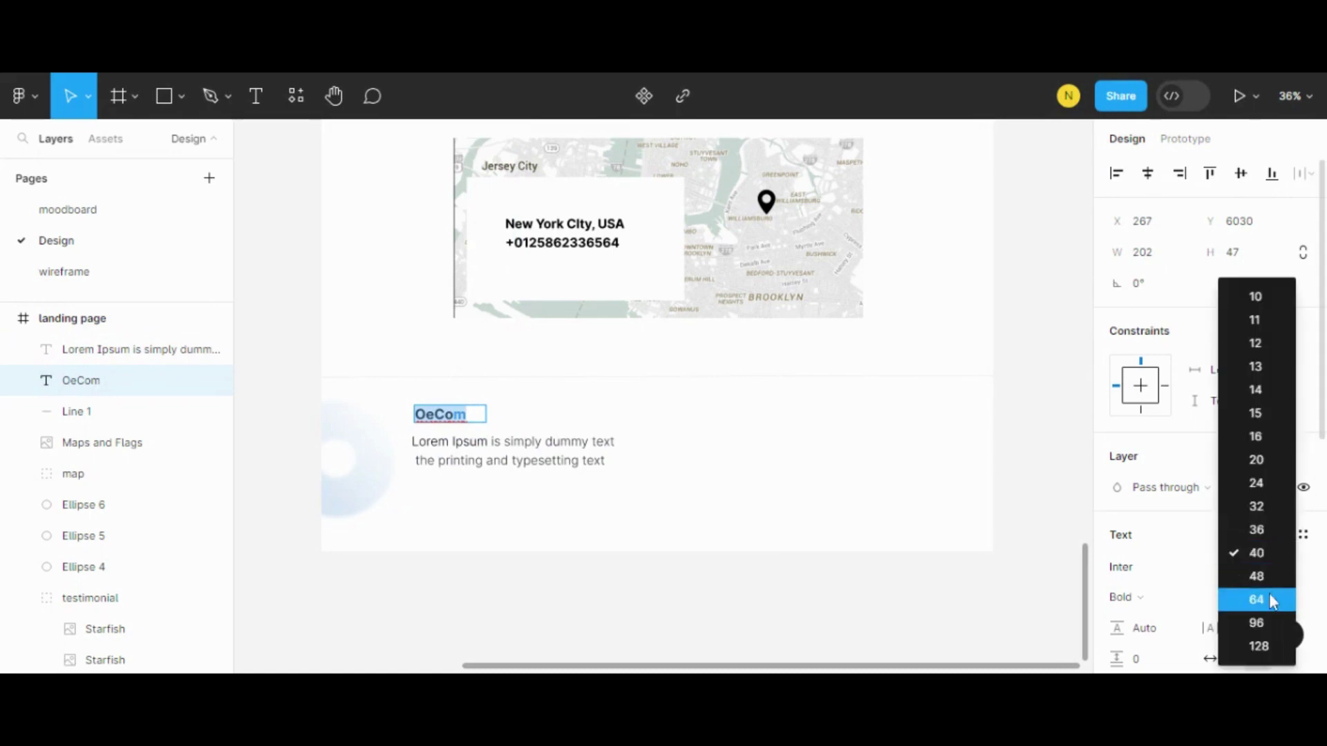
{"action": "left_click", "coordinate": [1272, 599]}
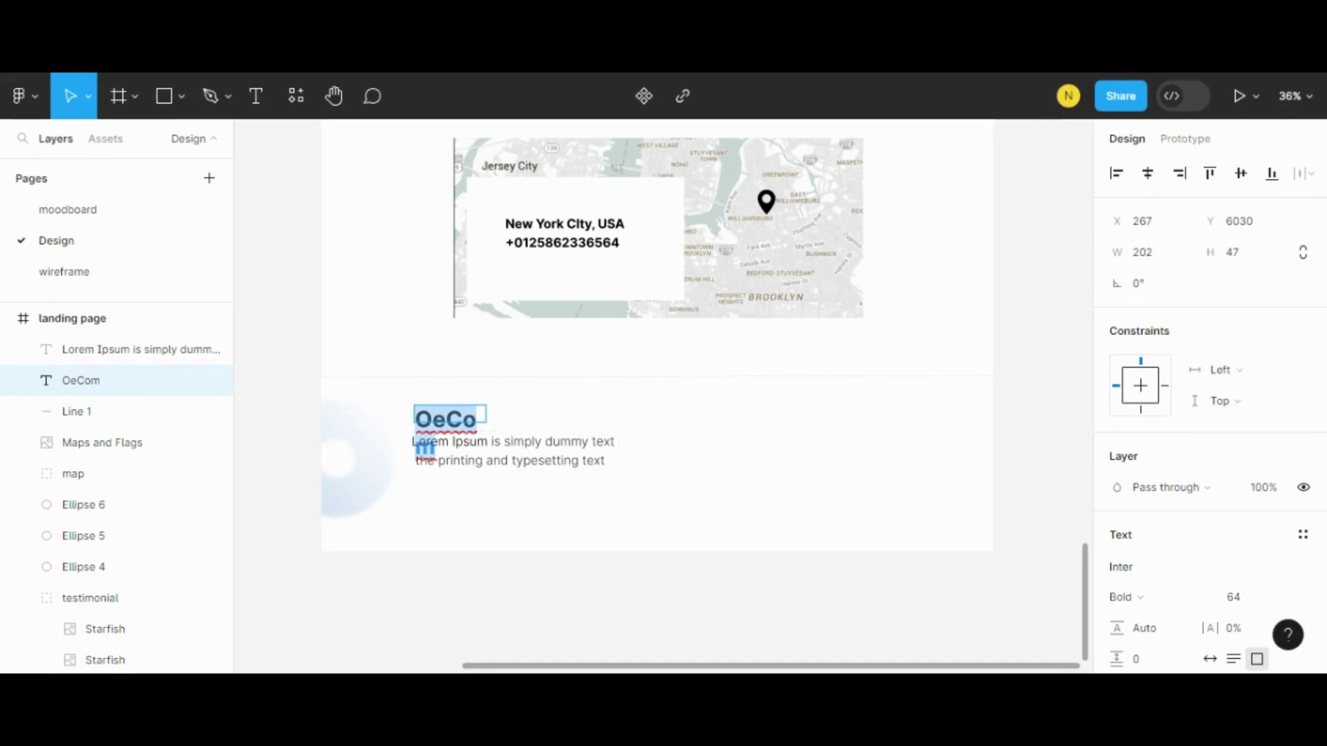
{"action": "key", "text": "Escape"}
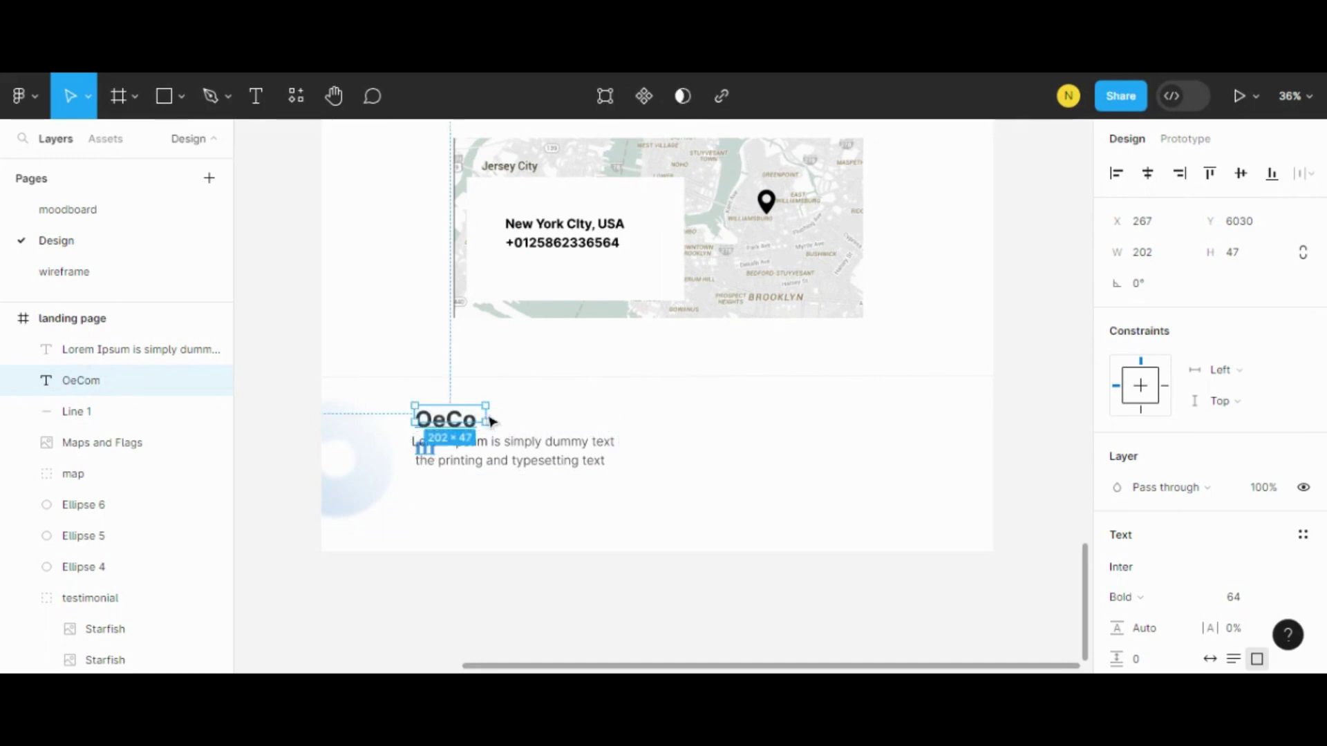
{"action": "left_click_drag", "start_coordinate": [488, 420], "coordinate": [508, 415]}
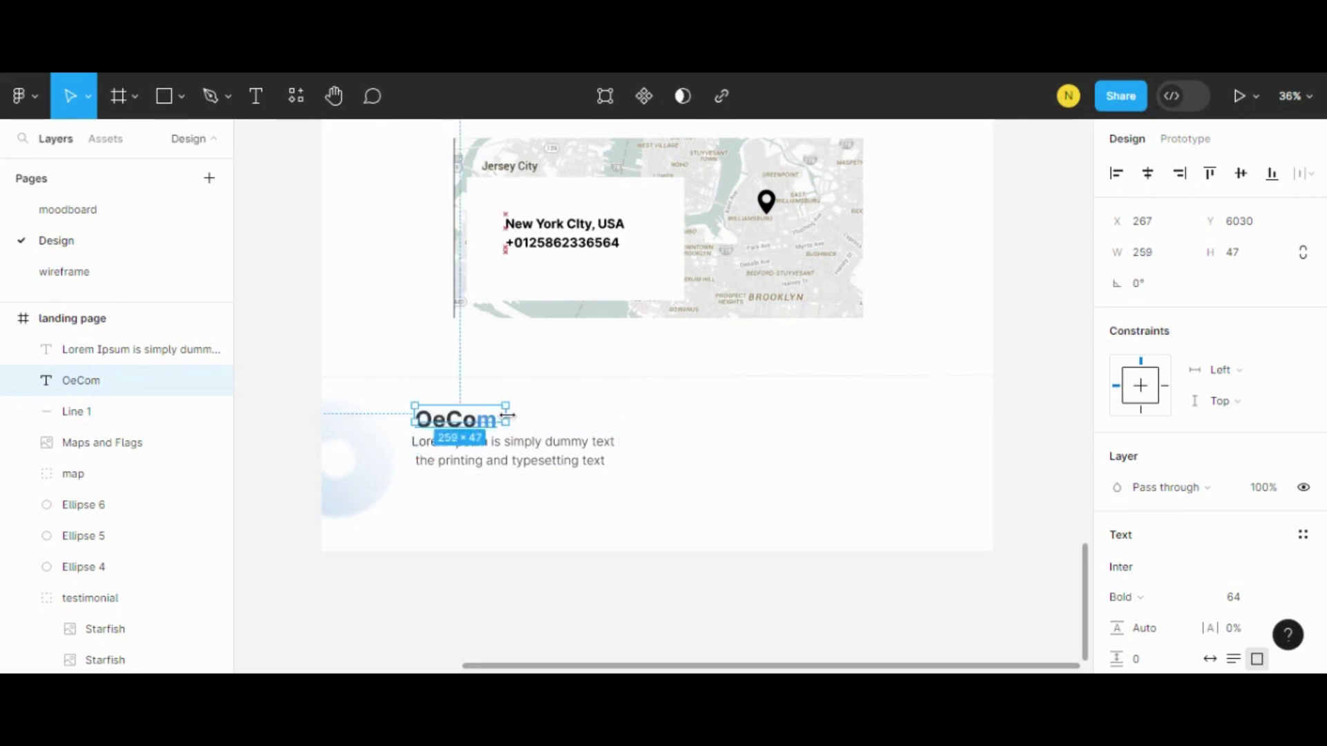
{"action": "left_click", "coordinate": [572, 430]}
Left-align the OeCom heading directly above the Lorem Ipsum description
{"action": "left_click_drag", "start_coordinate": [476, 461], "coordinate": [470, 466]}
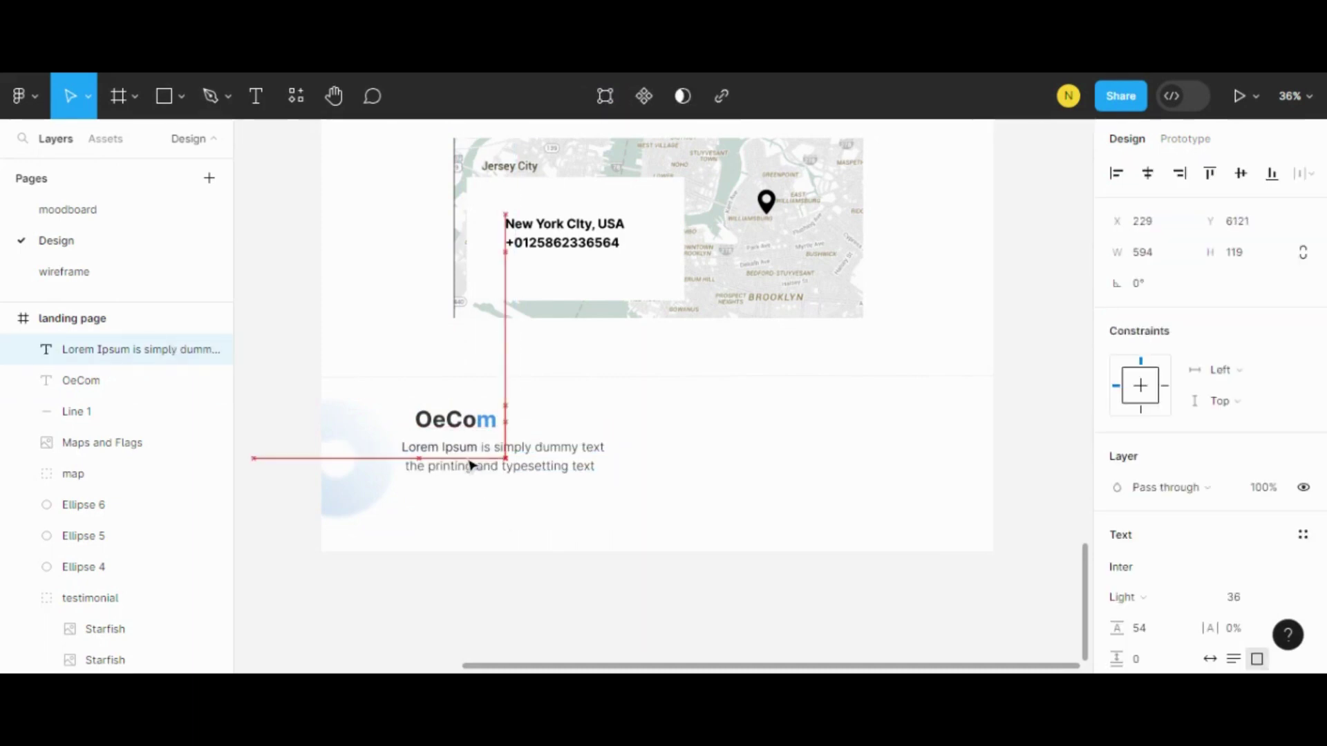
{"action": "left_click_drag", "start_coordinate": [452, 420], "coordinate": [433, 413]}
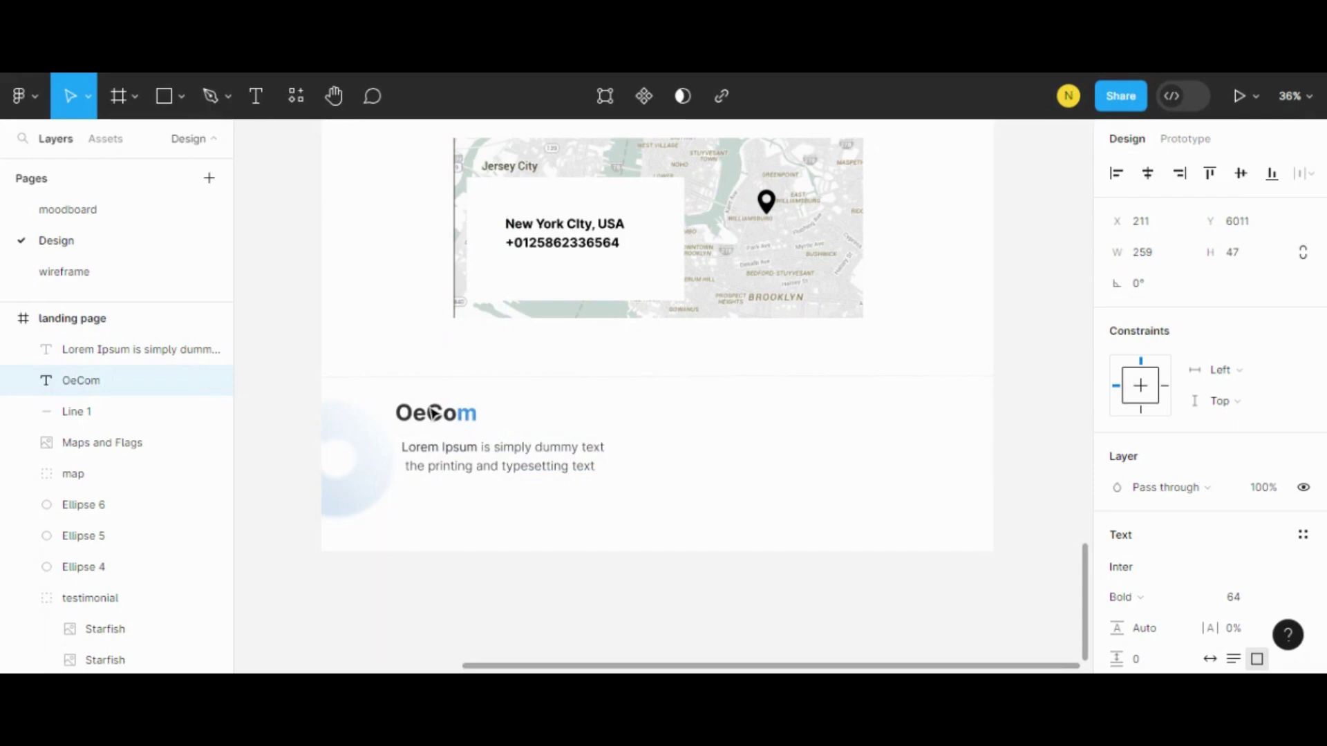
{"action": "left_click_drag", "start_coordinate": [469, 468], "coordinate": [465, 469]}
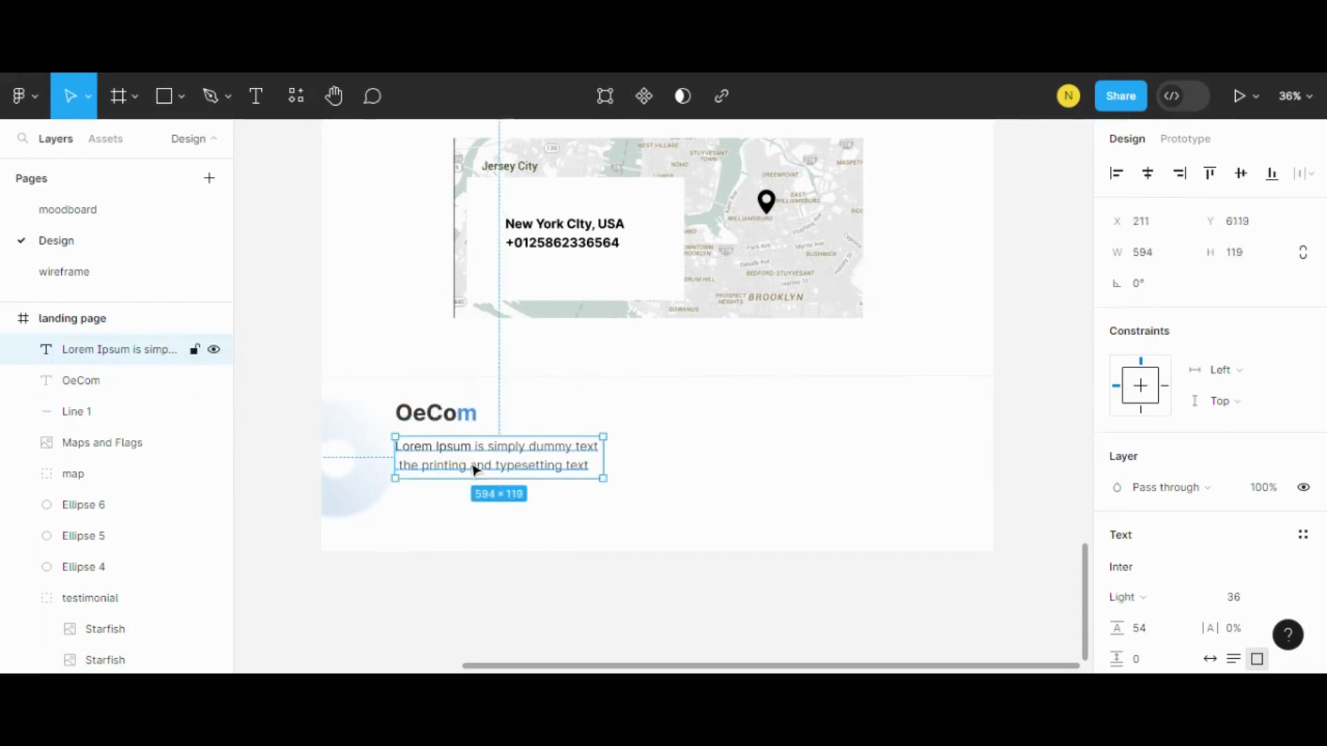
{"action": "left_click", "coordinate": [733, 450]}
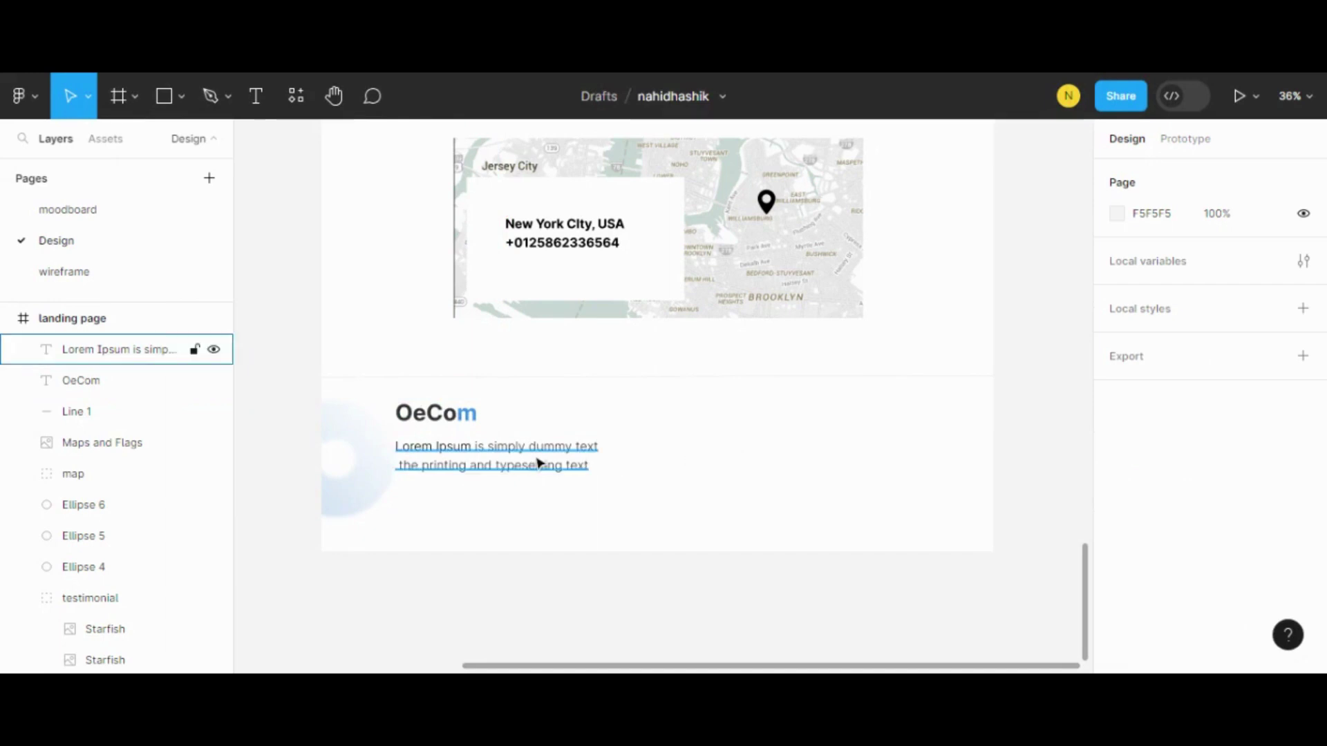
{"action": "left_click_drag", "start_coordinate": [434, 422], "coordinate": [415, 408]}
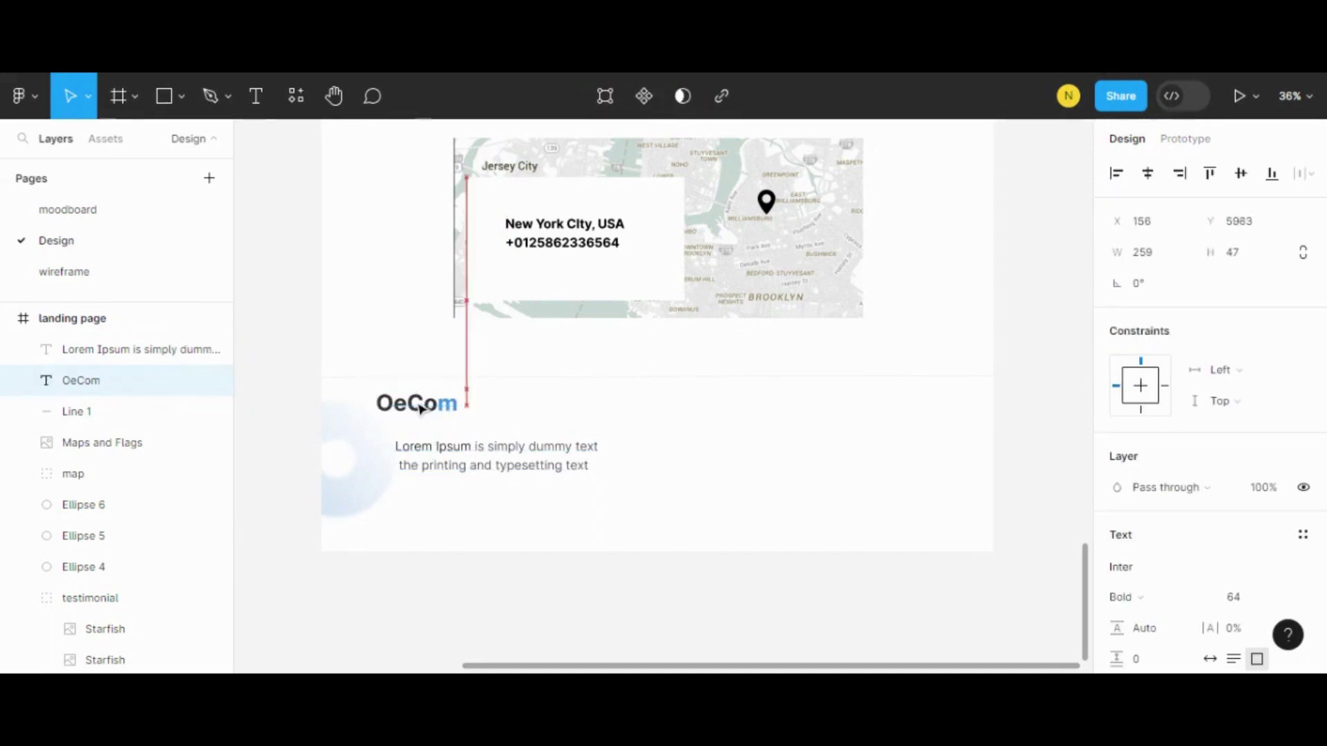
{"action": "mouse_move", "coordinate": [414, 408]}
{"action": "left_mouse_down"}
{"action": "mouse_move", "coordinate": [444, 446]}
{"action": "mouse_move", "coordinate": [412, 448]}
{"action": "mouse_move", "coordinate": [412, 432]}
{"action": "mouse_move", "coordinate": [423, 441]}
{"action": "mouse_move", "coordinate": [399, 444]}
{"action": "mouse_move", "coordinate": [397, 412]}
{"action": "left_mouse_up"}
{"action": "left_click", "coordinate": [617, 461]}
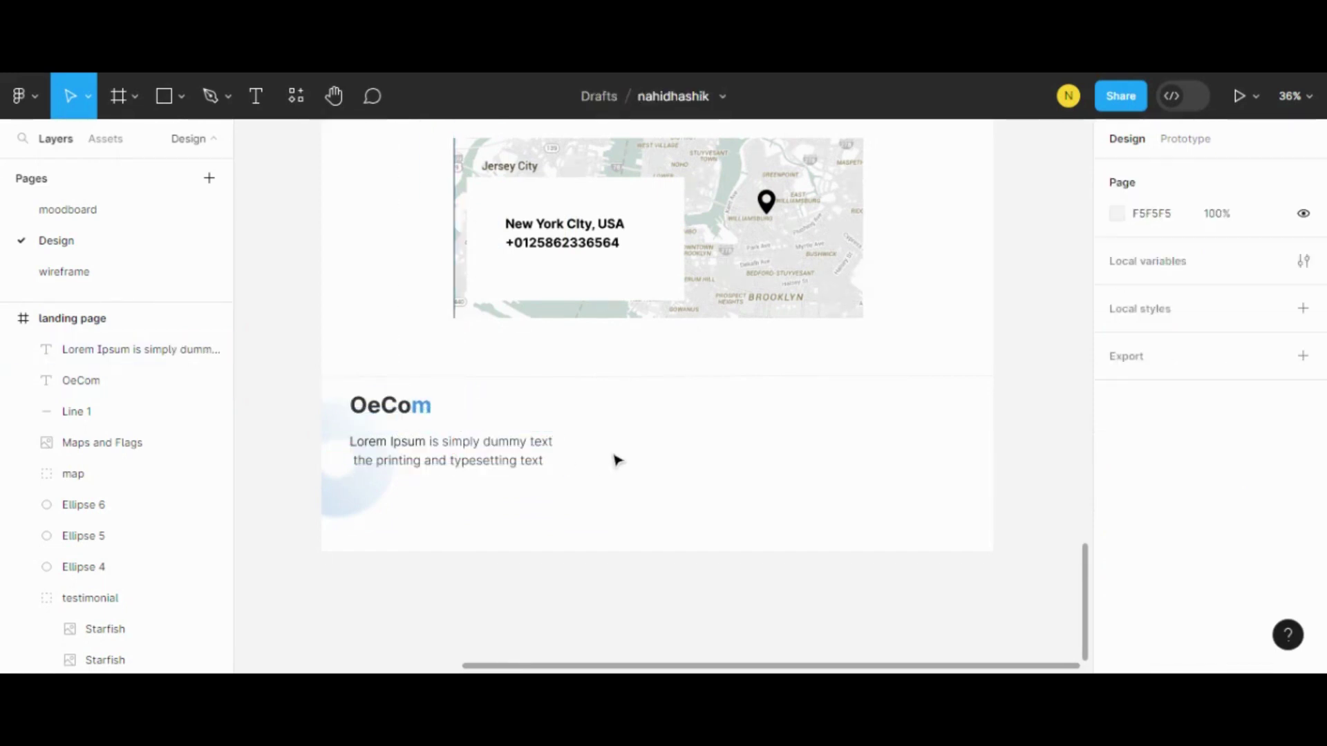
{"action": "left_click", "coordinate": [406, 410]}
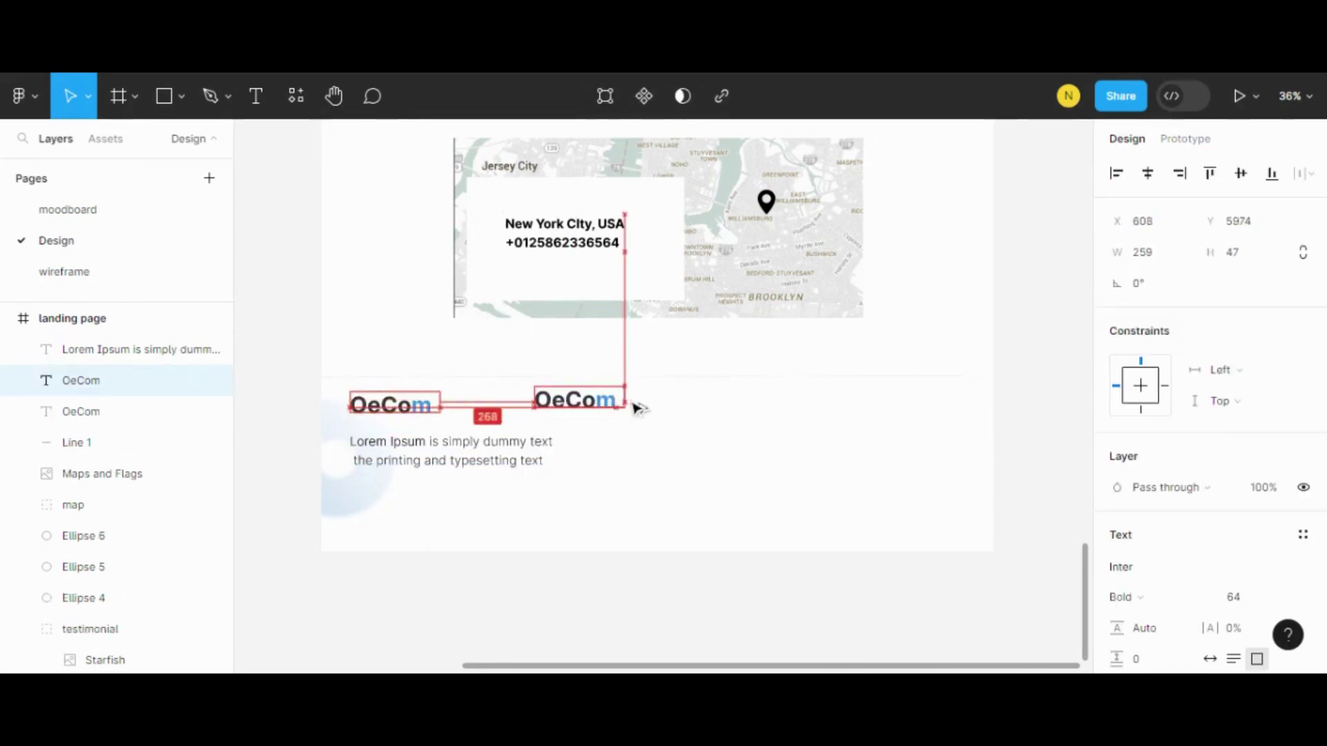
Duplicate the OeCom heading to the right and retype it as 'Quick Link'
{"action": "left_click_drag", "start_coordinate": [407, 410], "coordinate": [634, 410], "text": "alt"}
{"action": "key", "text": "Return"}
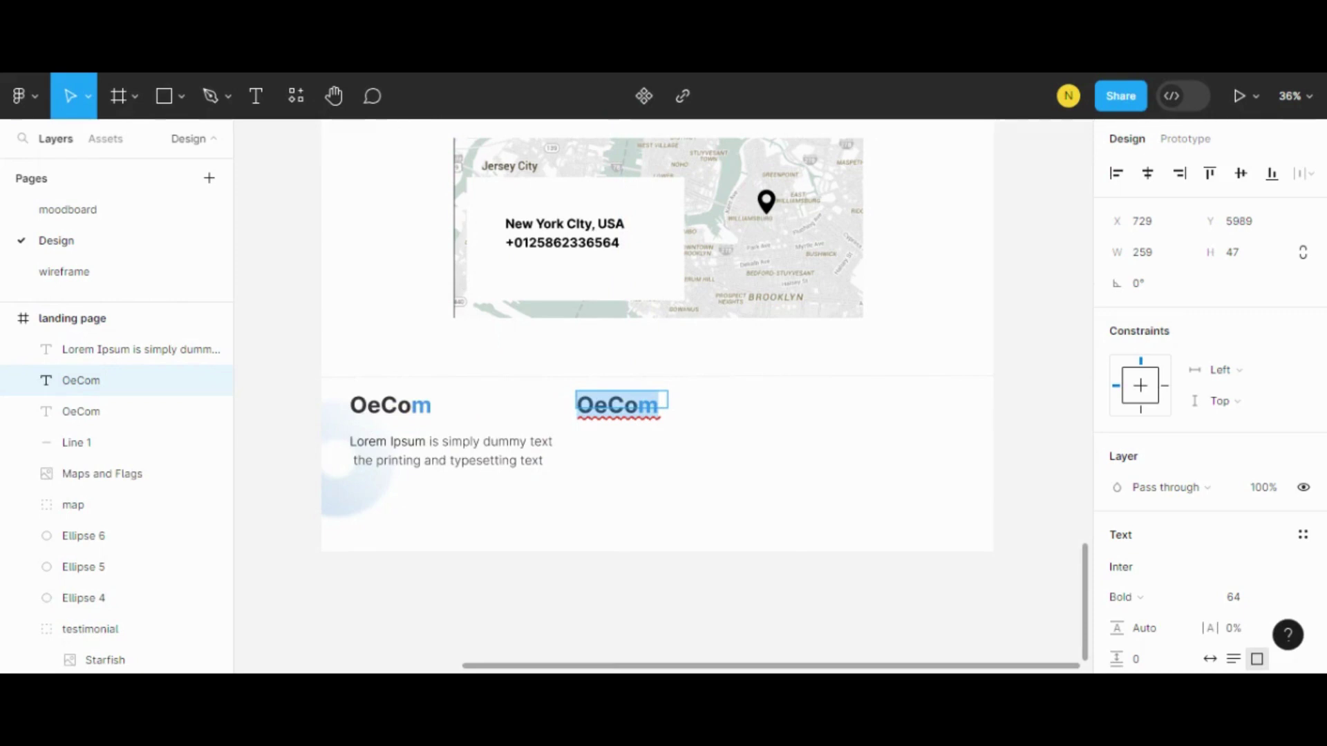
{"action": "type", "text": "Quick"}
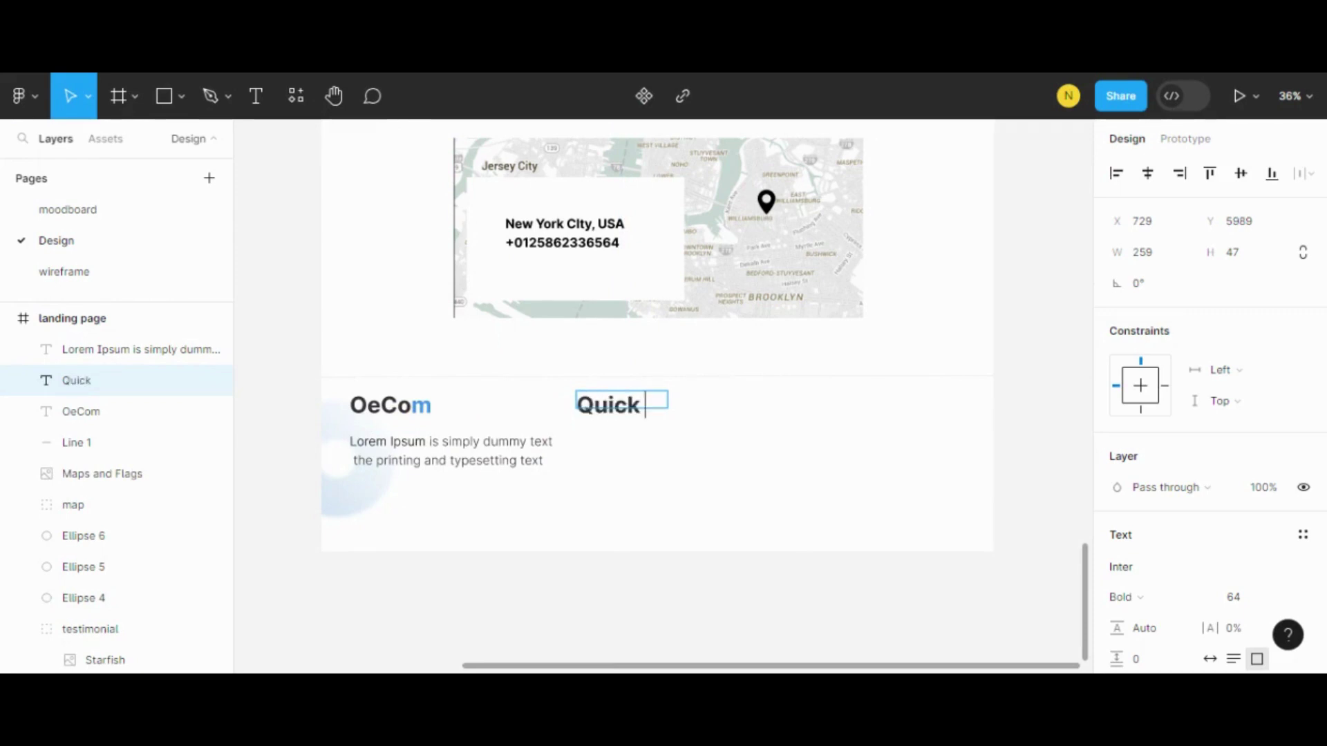
{"action": "type", "text": " LINK"}
{"action": "key", "text": "BackSpace"}
{"action": "key", "text": "BackSpace"}
{"action": "key", "text": "BackSpace"}
{"action": "type", "text": "in"}
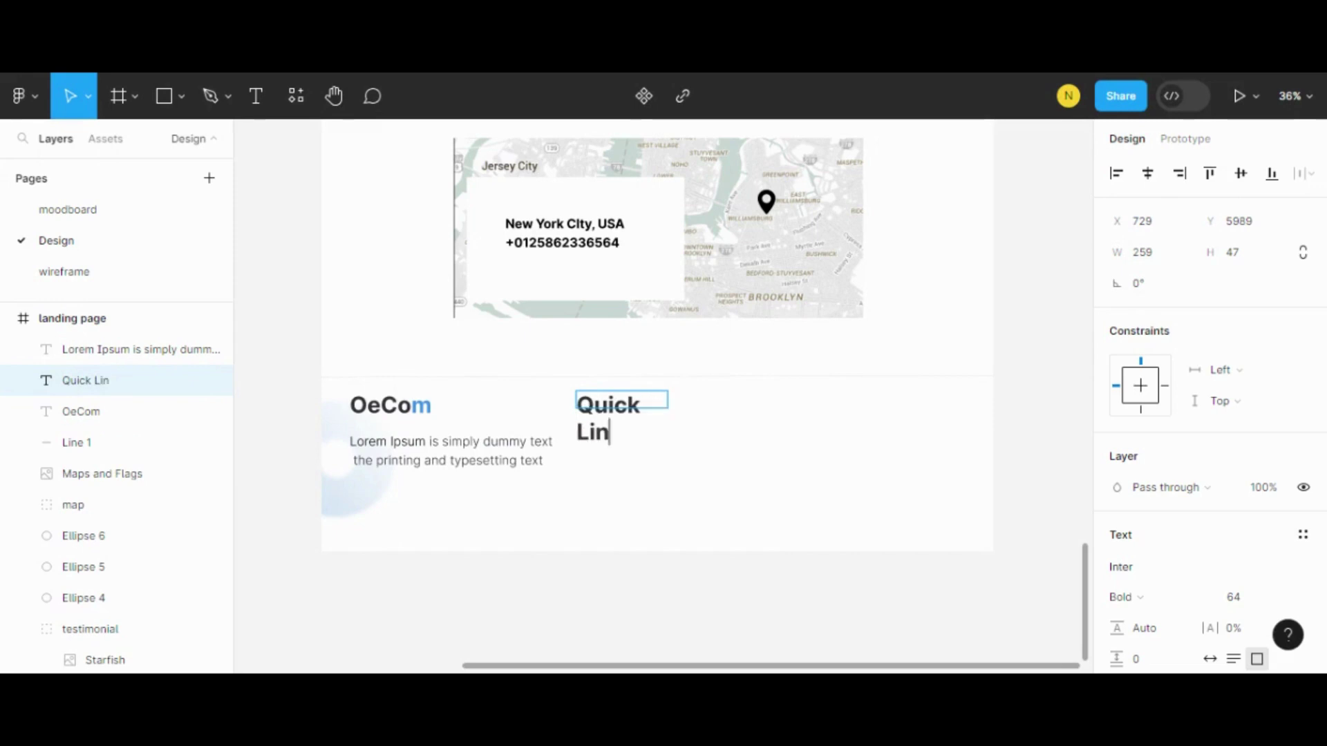
{"action": "type", "text": "k"}
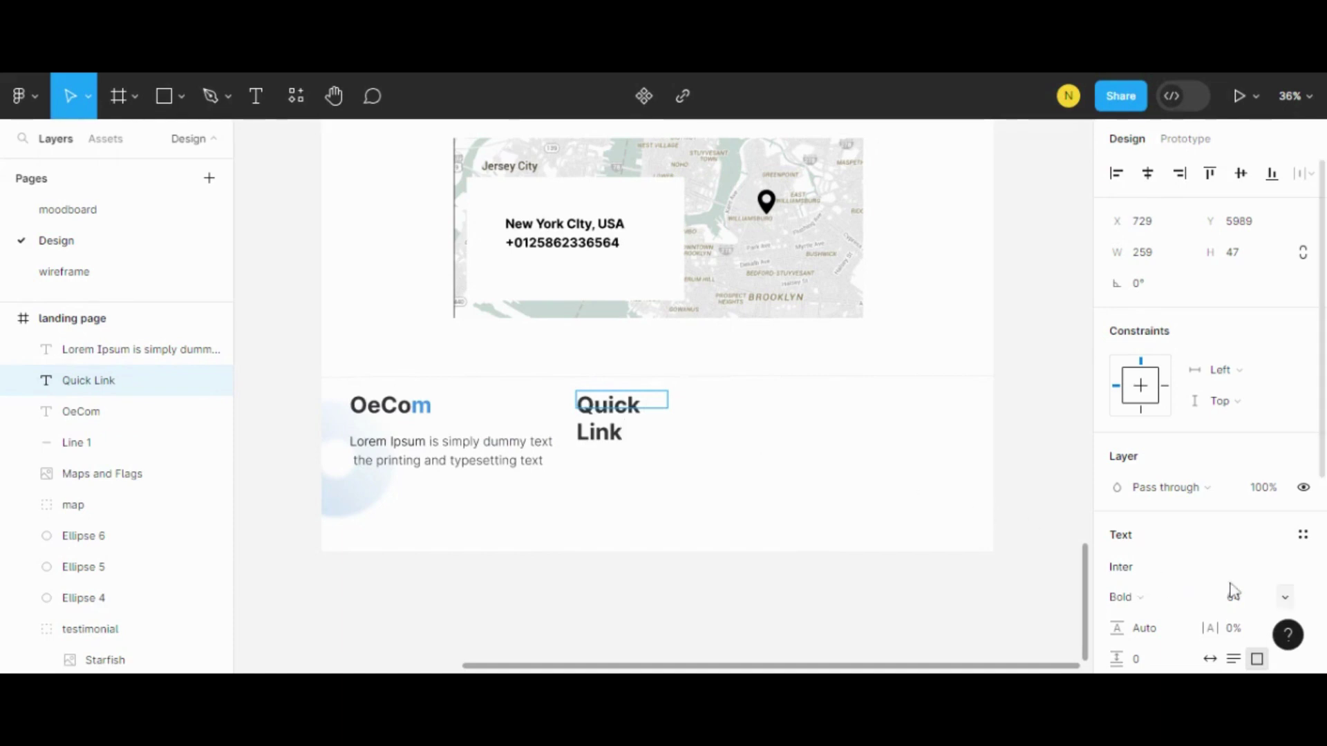
Reduce the Quick Link heading to font size 40 so it fits on one line
{"action": "left_click", "coordinate": [1283, 599]}
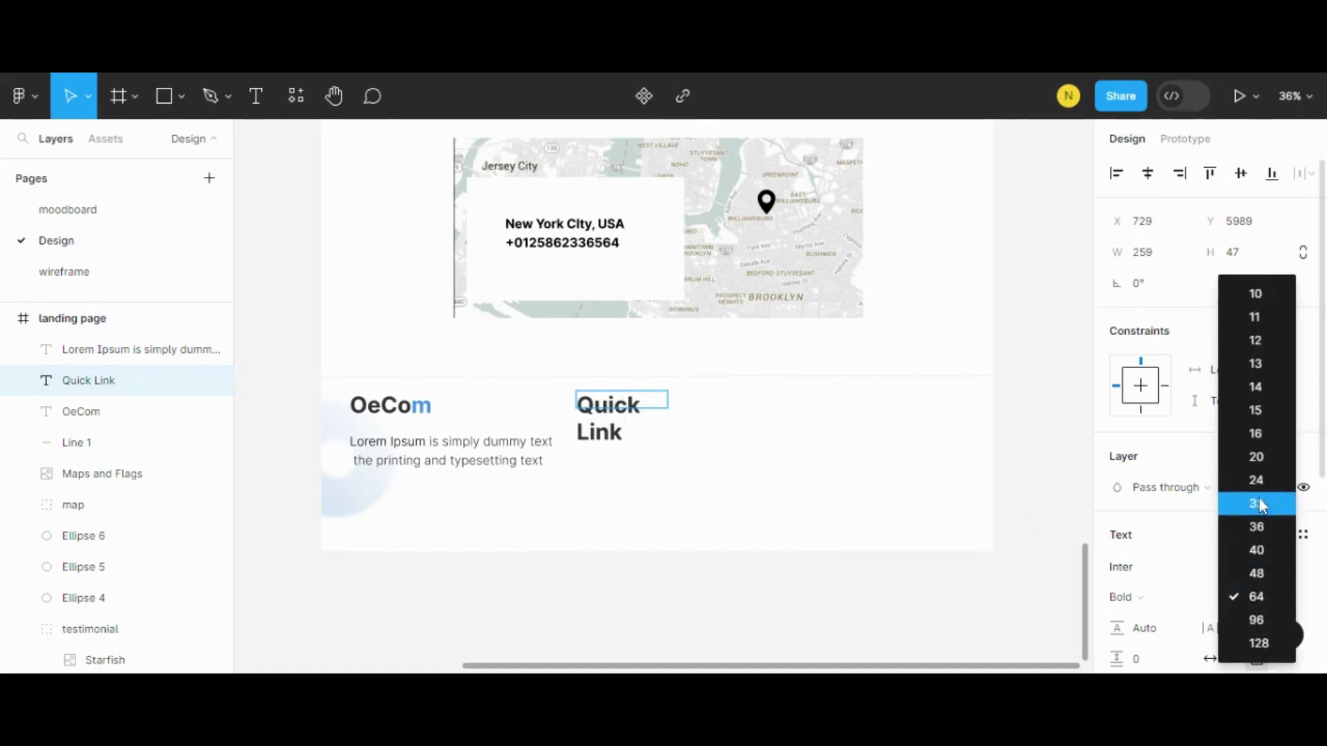
{"action": "left_click", "coordinate": [1262, 549]}
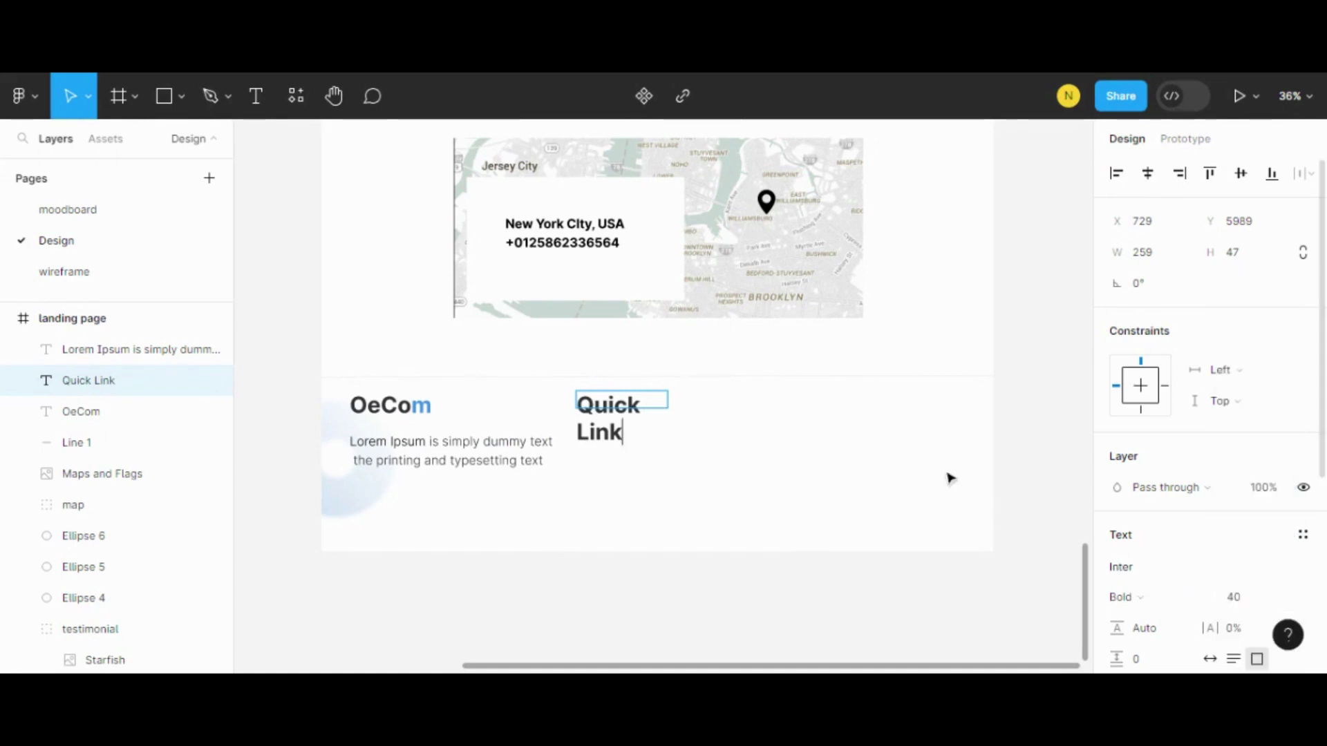
{"action": "left_click", "coordinate": [620, 448]}
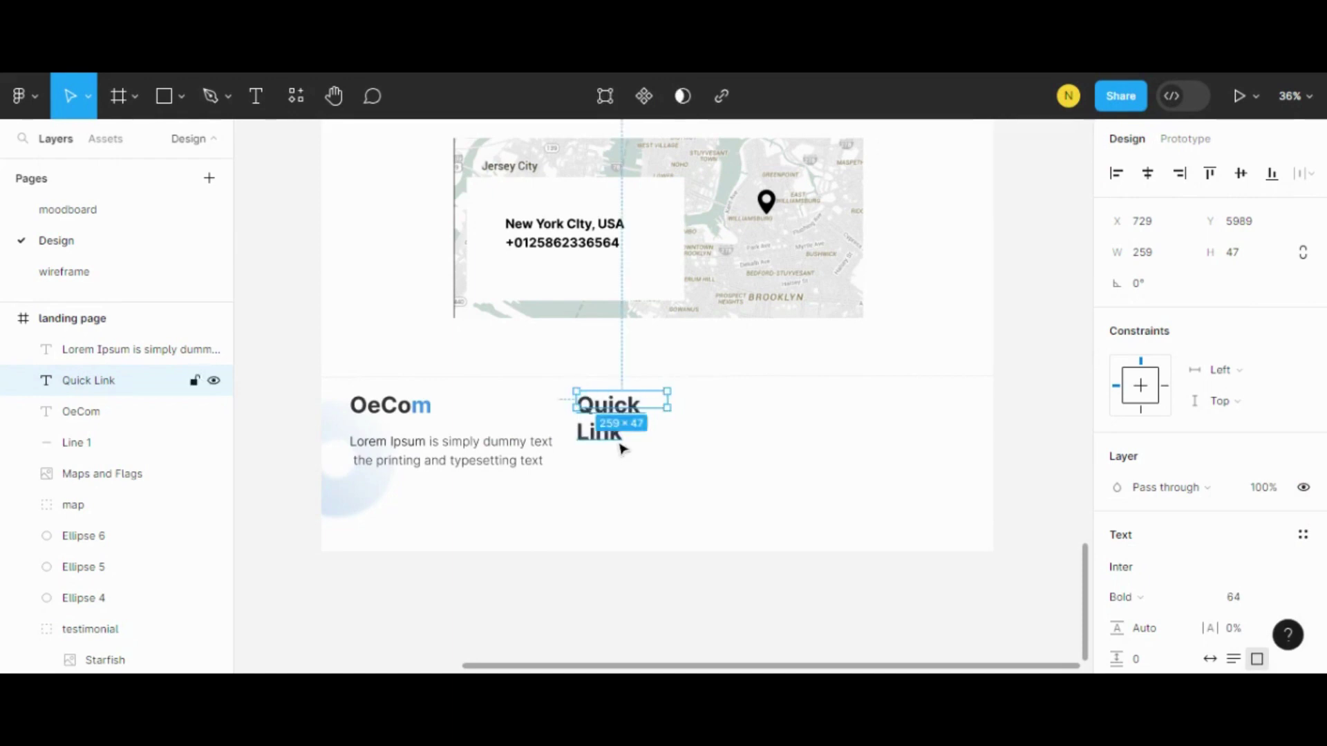
{"action": "double_click", "coordinate": [620, 445]}
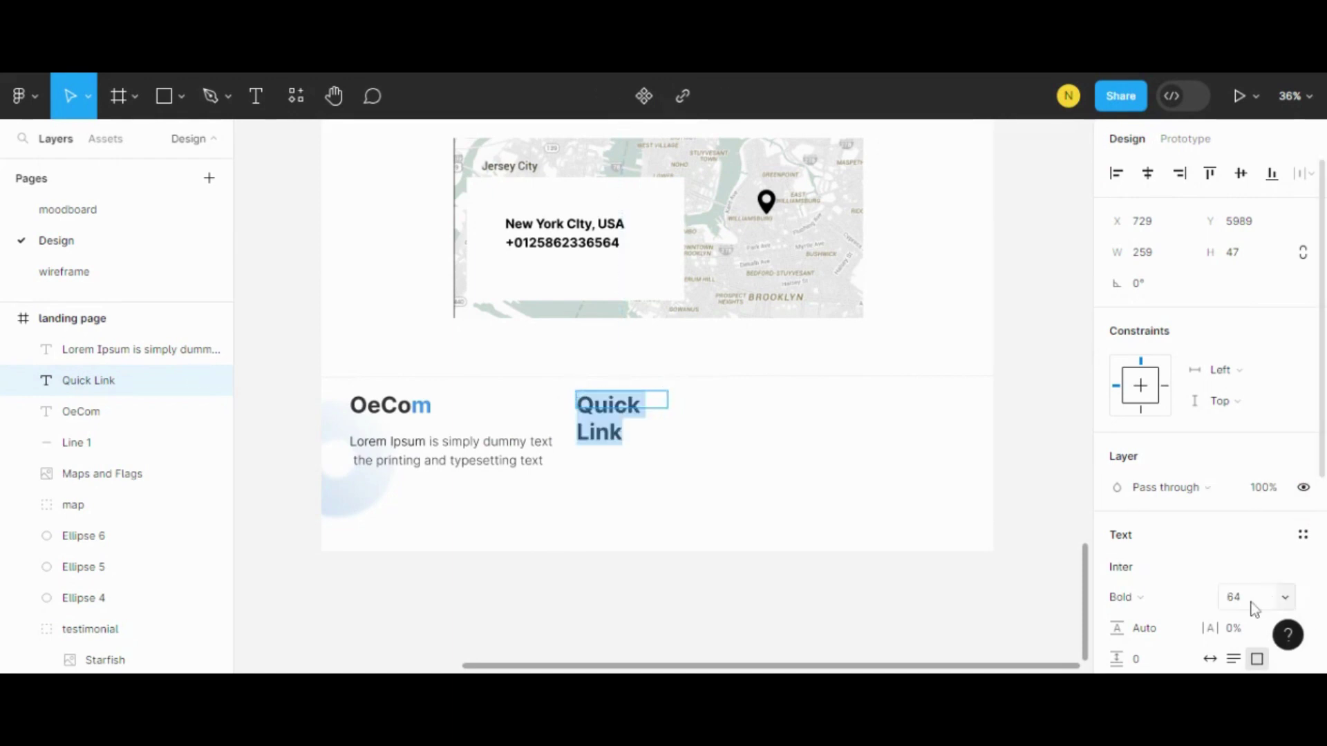
{"action": "left_click", "coordinate": [1293, 600]}
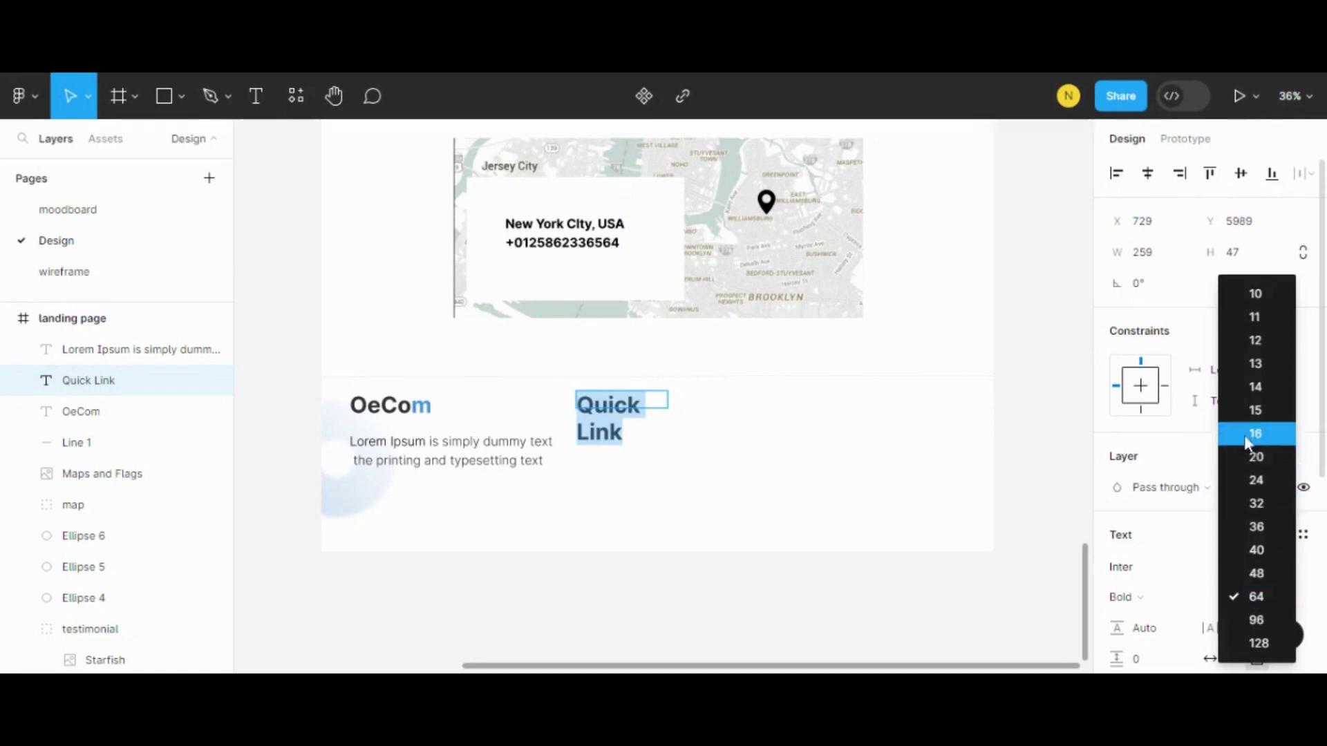
{"action": "left_click", "coordinate": [1257, 551]}
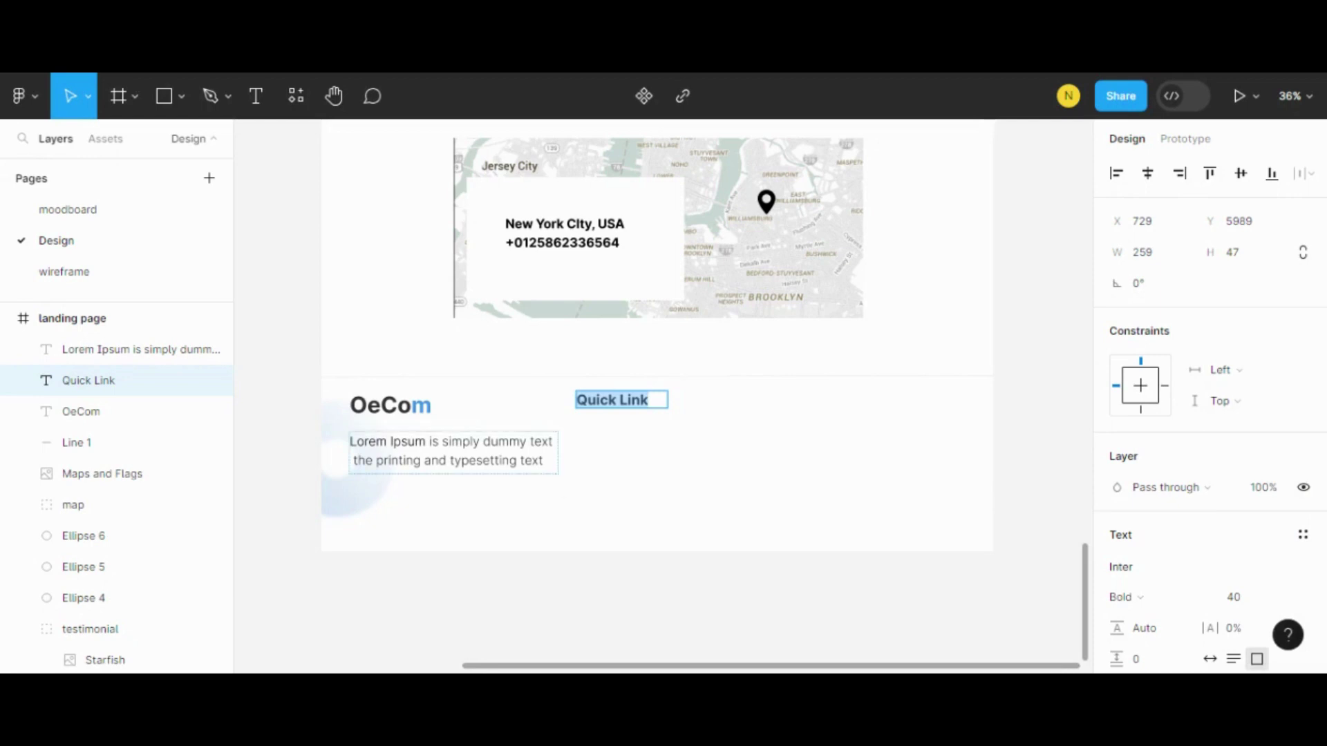
Move the Lorem Ipsum description under OeCom and narrow it to wrap onto more lines
{"action": "left_click", "coordinate": [393, 453]}
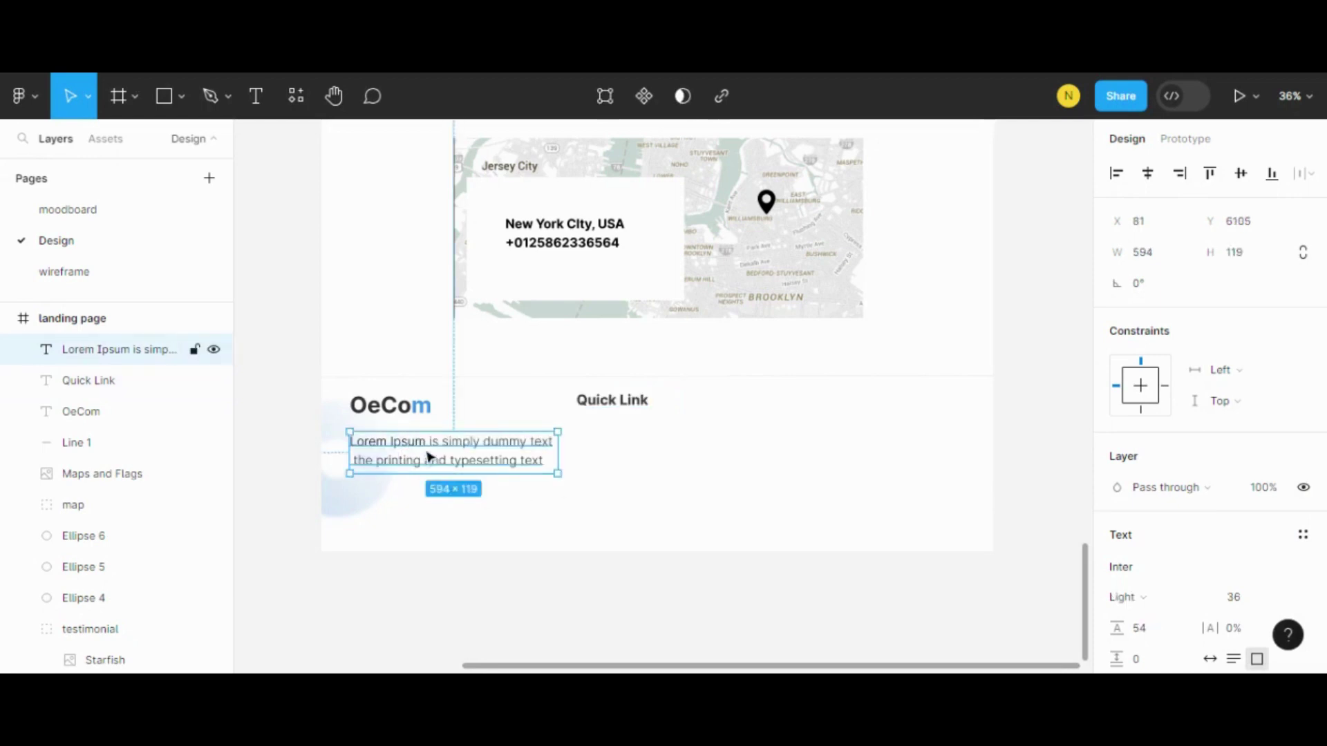
{"action": "left_click_drag", "start_coordinate": [430, 456], "coordinate": [428, 446]}
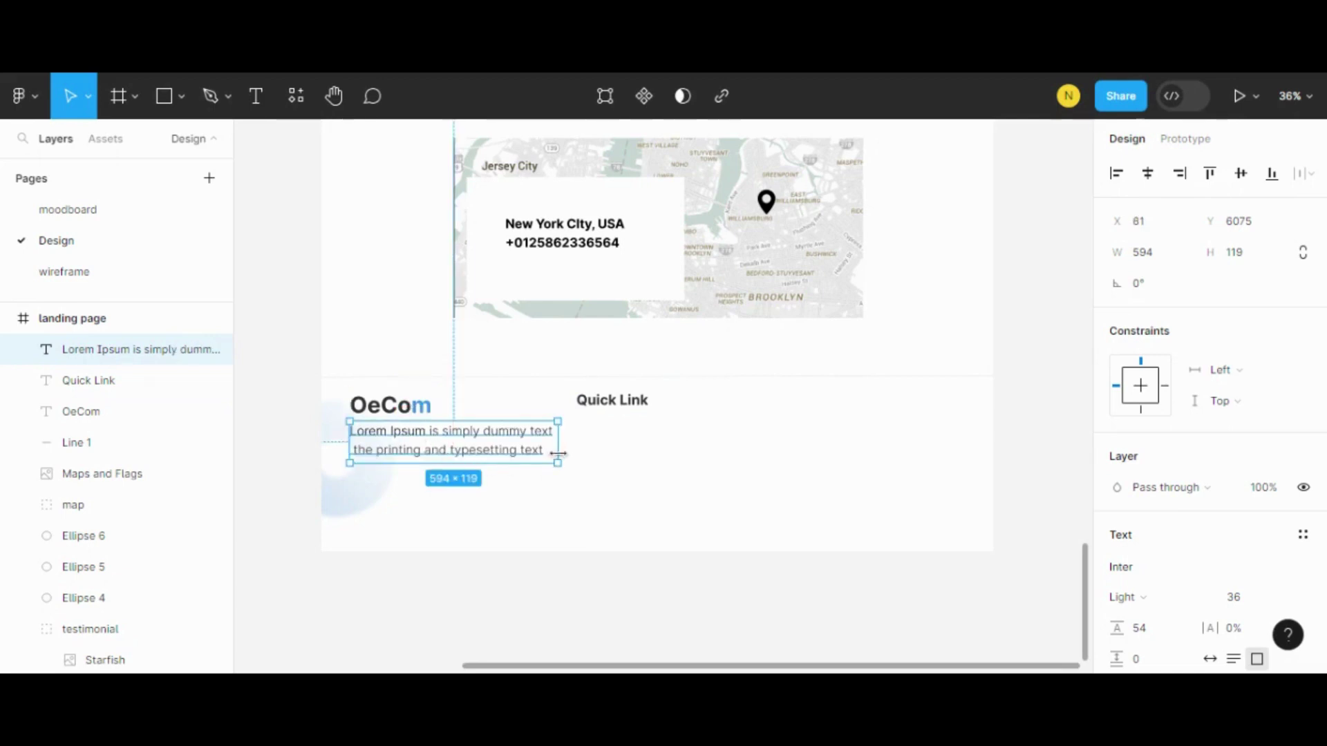
{"action": "mouse_move", "coordinate": [561, 453]}
{"action": "left_mouse_down"}
{"action": "mouse_move", "coordinate": [484, 458]}
{"action": "mouse_move", "coordinate": [425, 503]}
{"action": "left_mouse_up"}
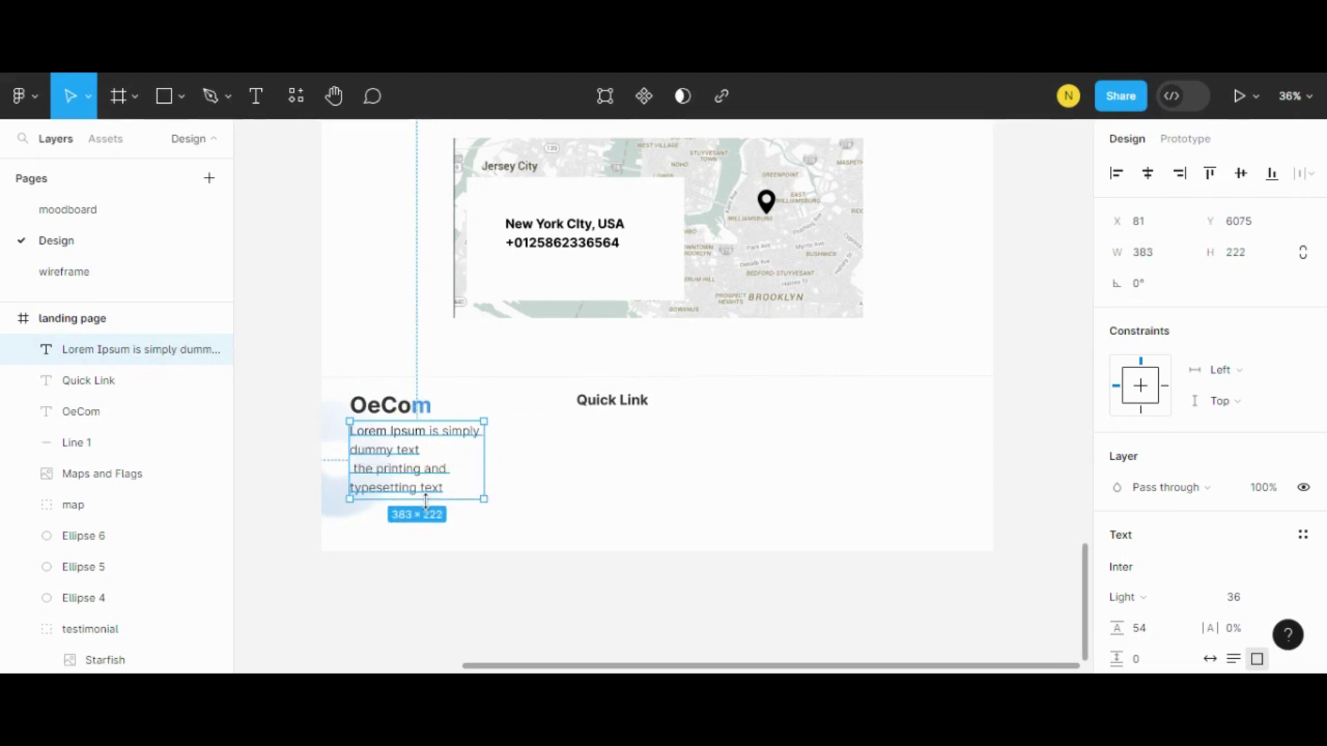
{"action": "left_click", "coordinate": [558, 499]}
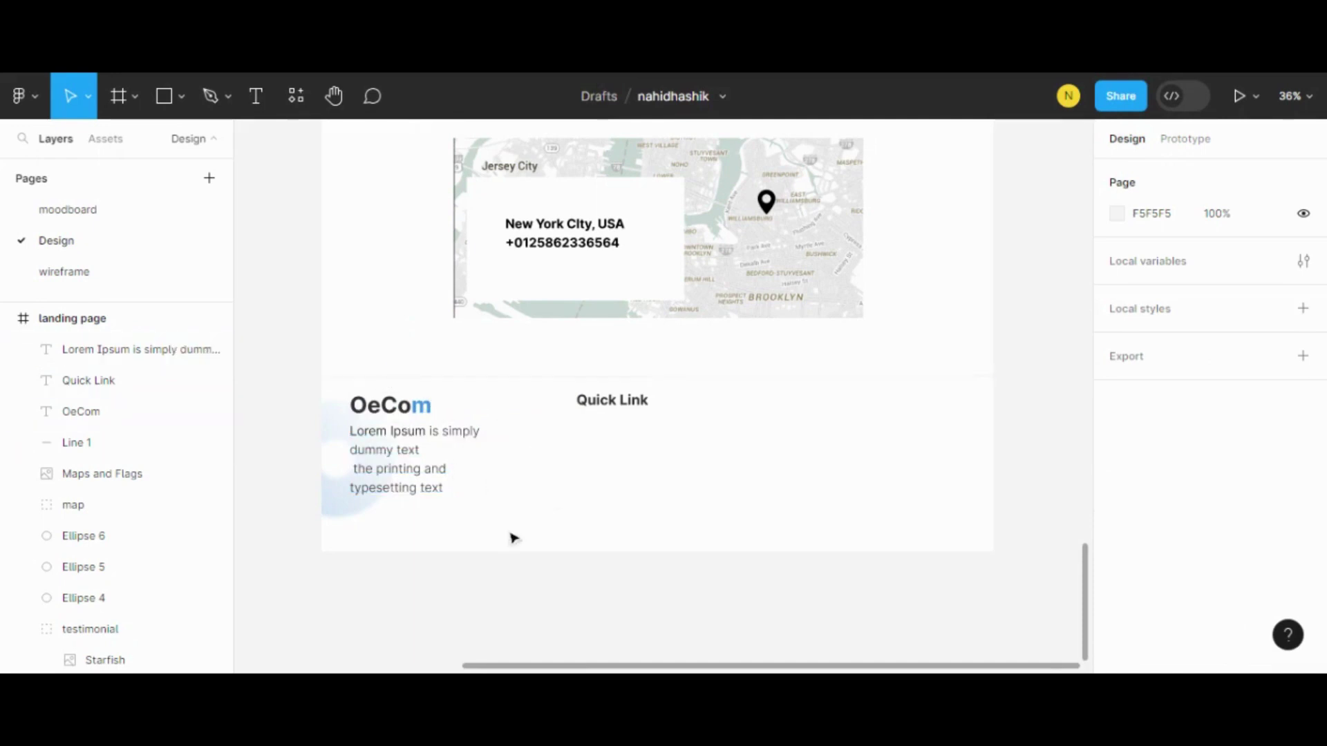
Shift the description and OeCom title right to align with the Quick Link heading
{"action": "left_click", "coordinate": [423, 492]}
{"action": "left_click", "coordinate": [373, 408], "text": "shift"}
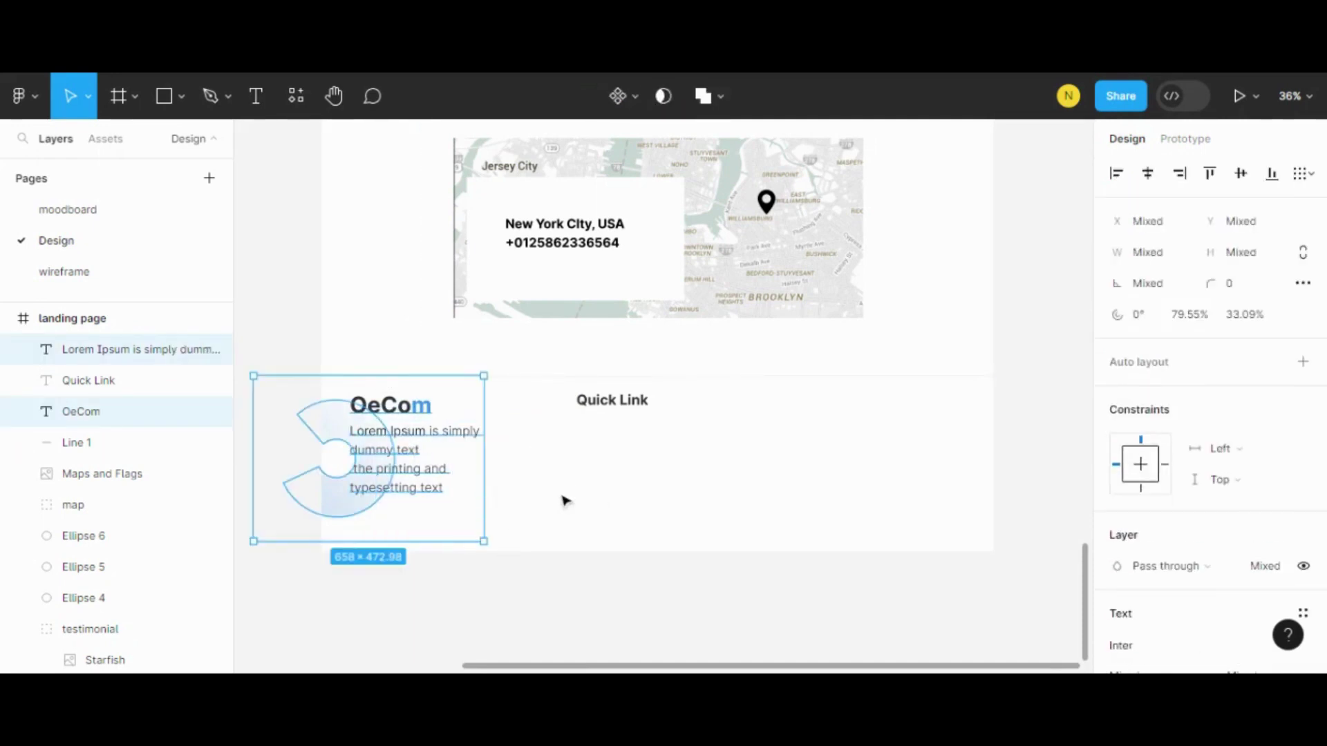
{"action": "left_click", "coordinate": [565, 499]}
{"action": "left_click", "coordinate": [416, 424]}
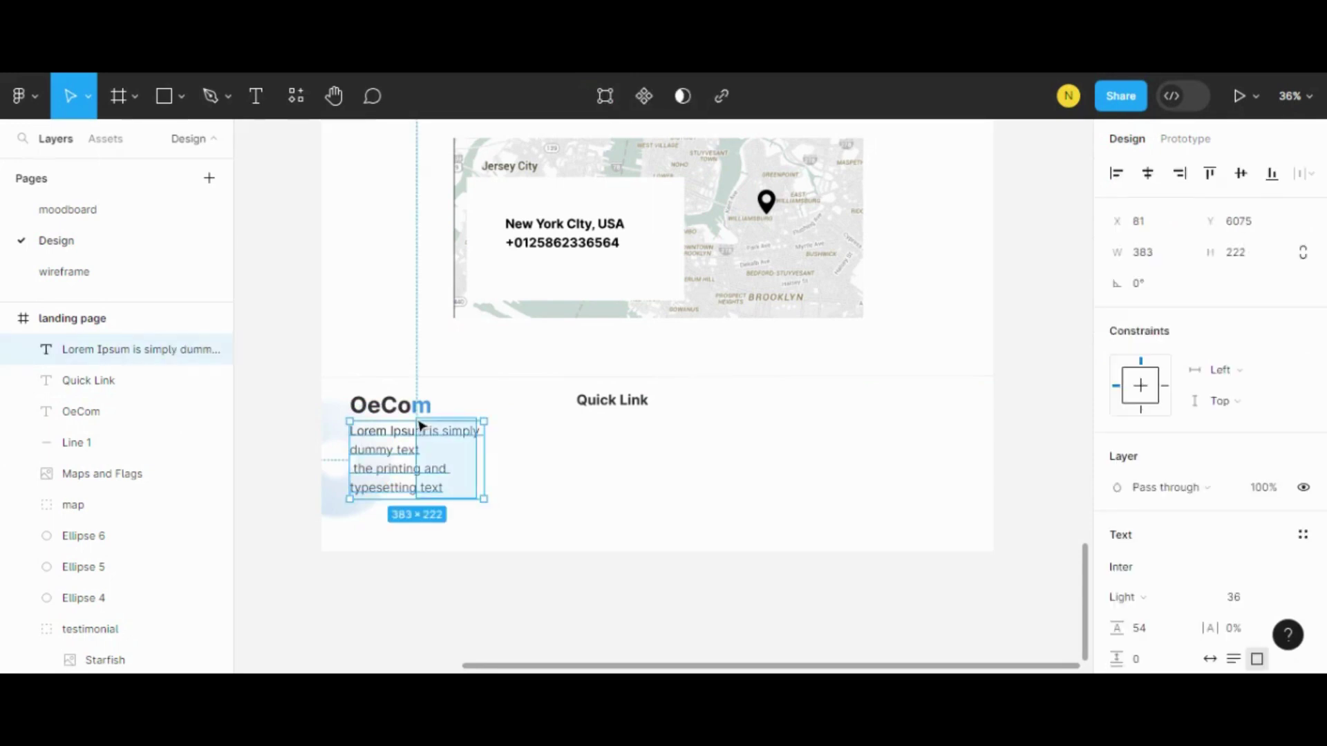
{"action": "left_click_drag", "start_coordinate": [403, 472], "coordinate": [443, 479]}
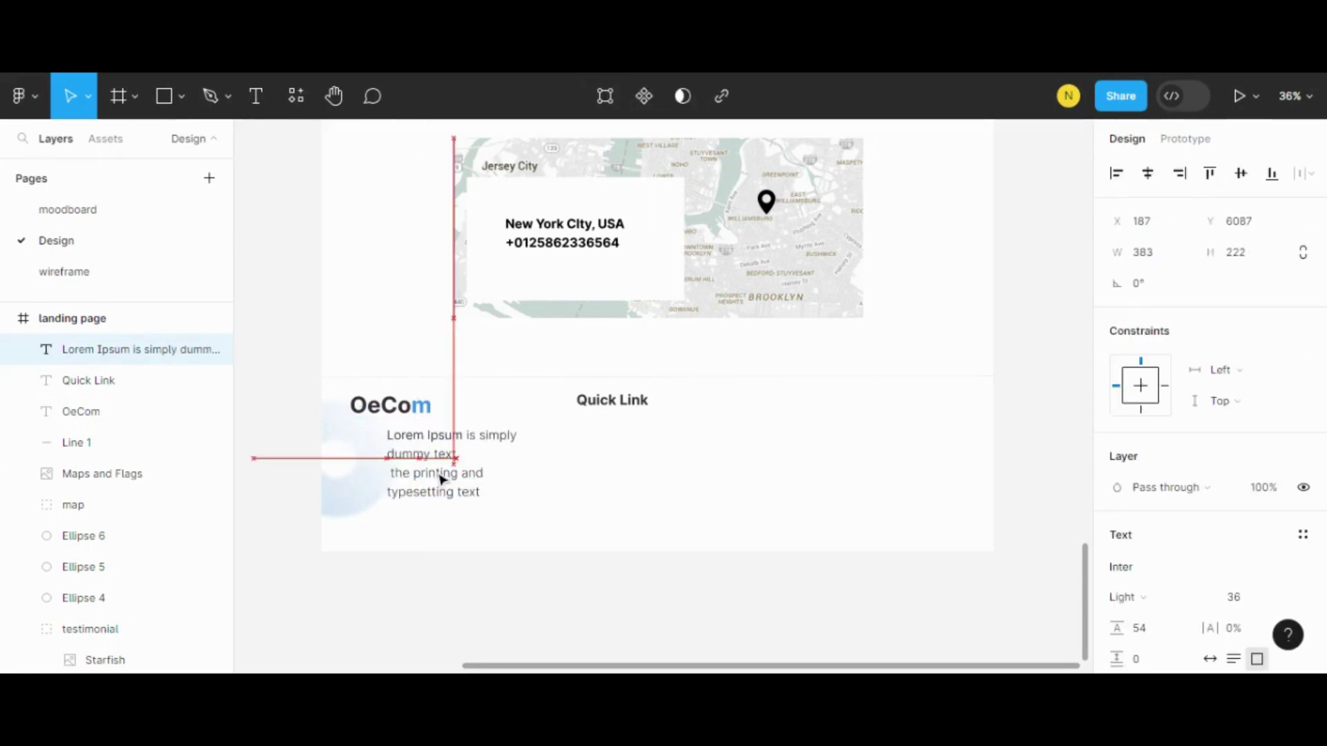
{"action": "left_click_drag", "start_coordinate": [408, 416], "coordinate": [443, 419]}
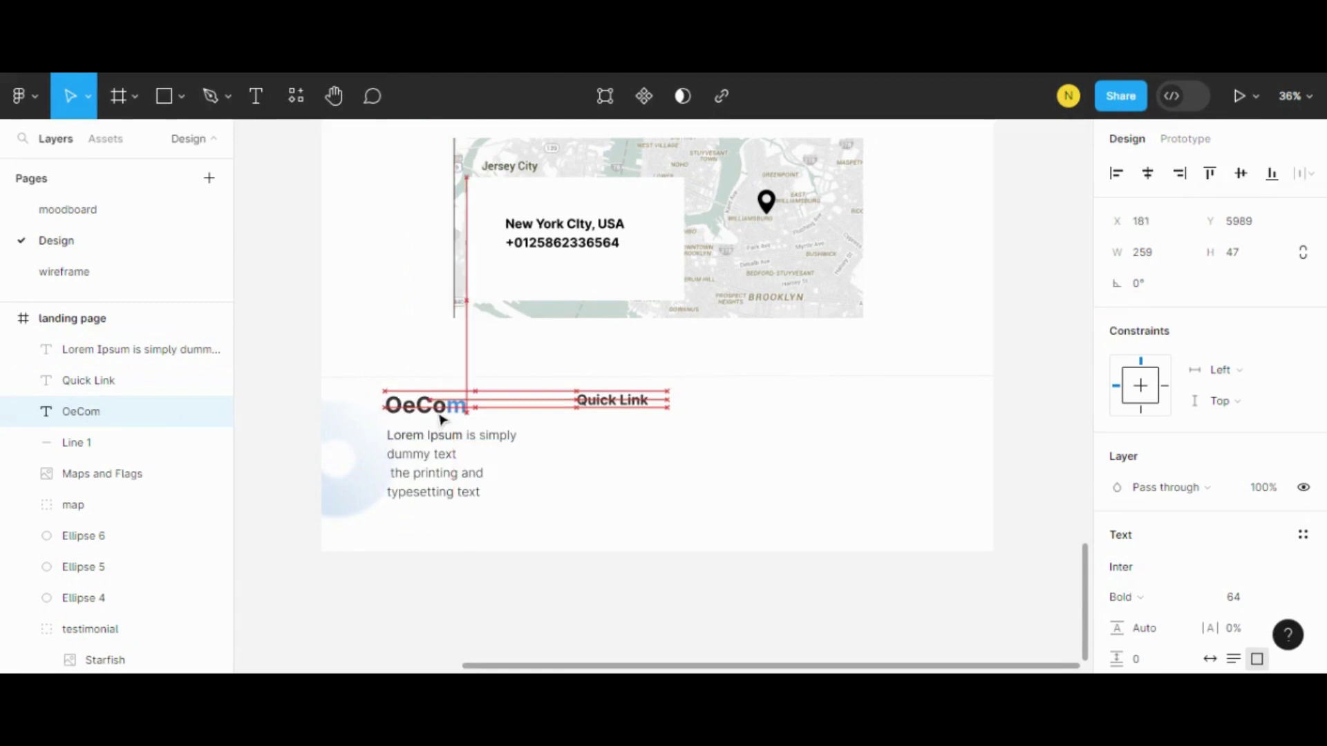
{"action": "left_click", "coordinate": [594, 511]}
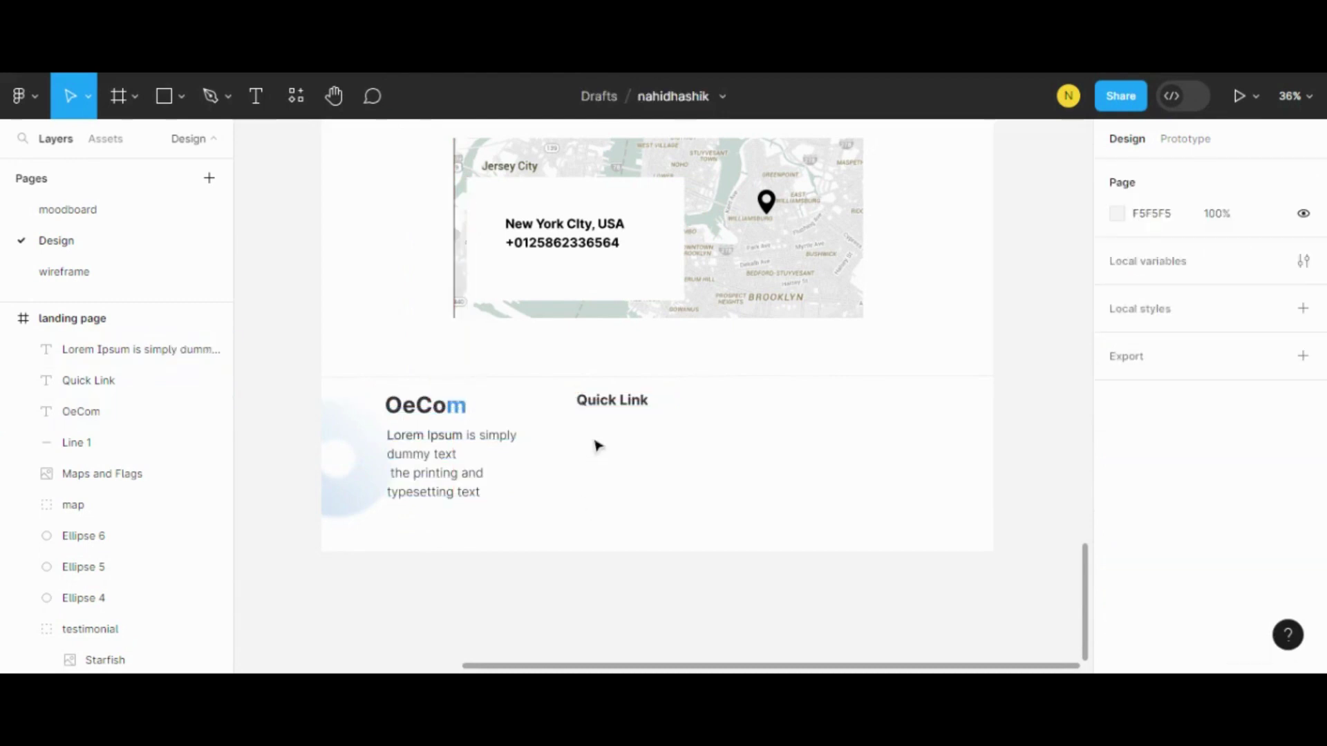
Duplicate the Quick Link heading directly below the original
{"action": "left_click", "coordinate": [612, 403]}
{"action": "left_click", "coordinate": [579, 485]}
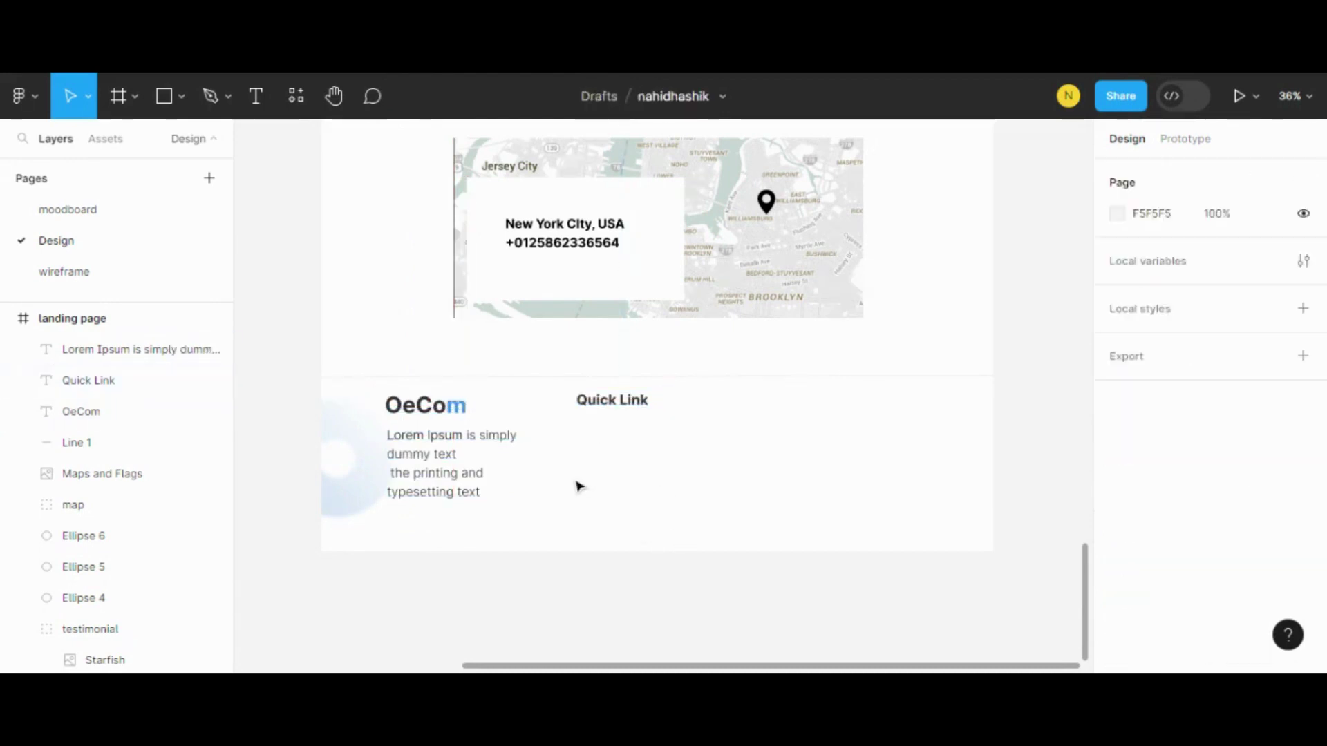
{"action": "left_click", "coordinate": [609, 409]}
{"action": "left_click_drag", "start_coordinate": [609, 409], "coordinate": [611, 445]}
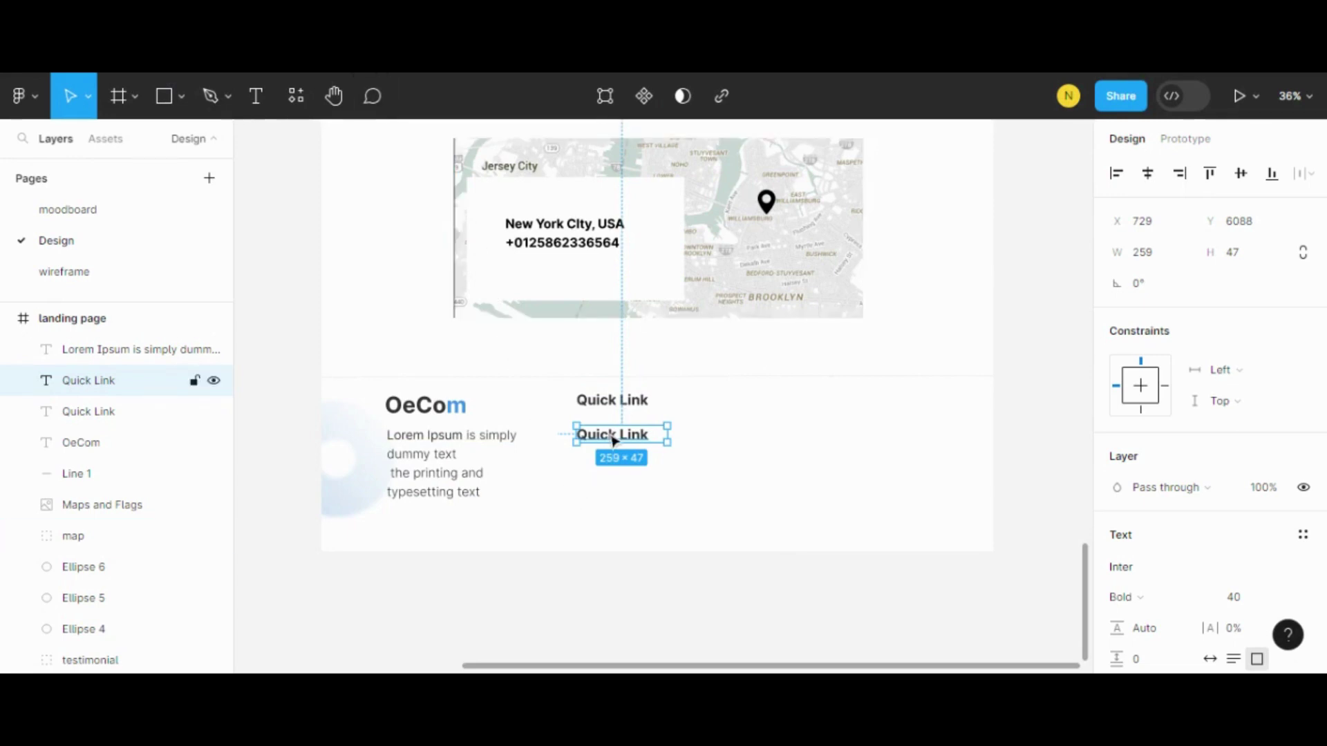
Delete the extra Quick Link copy and duplicate the description text under the Quick Link heading
{"action": "key", "text": "Delete"}
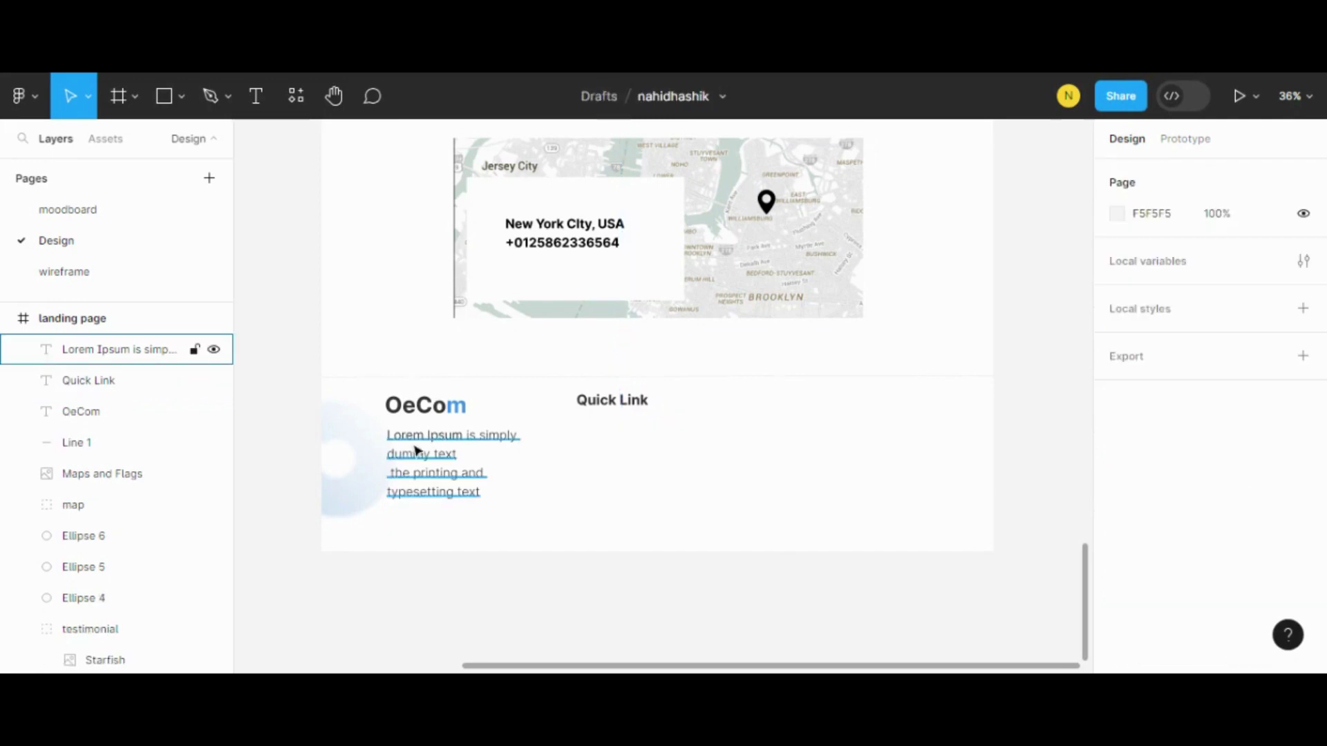
{"action": "left_click", "coordinate": [401, 478]}
{"action": "left_click_drag", "start_coordinate": [454, 479], "coordinate": [641, 482]}
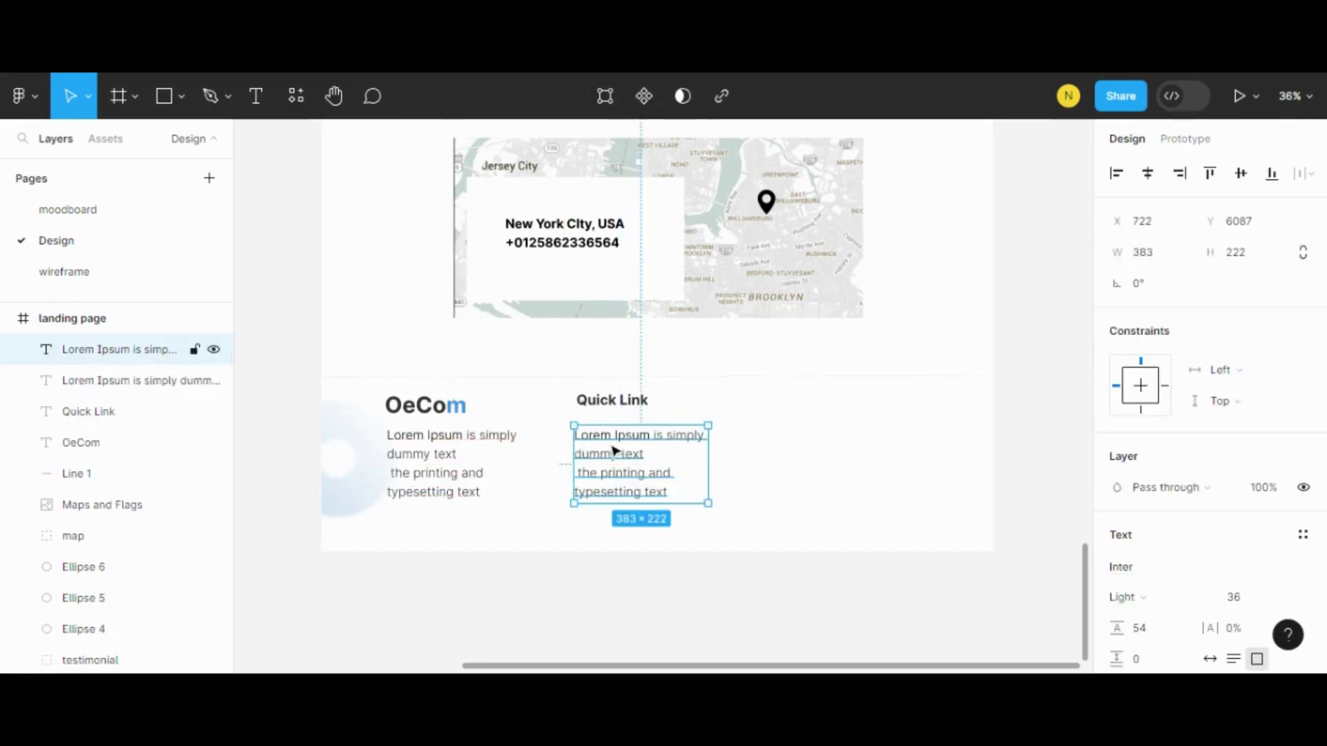
Retype the copied text as the link list Home, Shop, Blog, Contact
{"action": "double_click", "coordinate": [613, 450]}
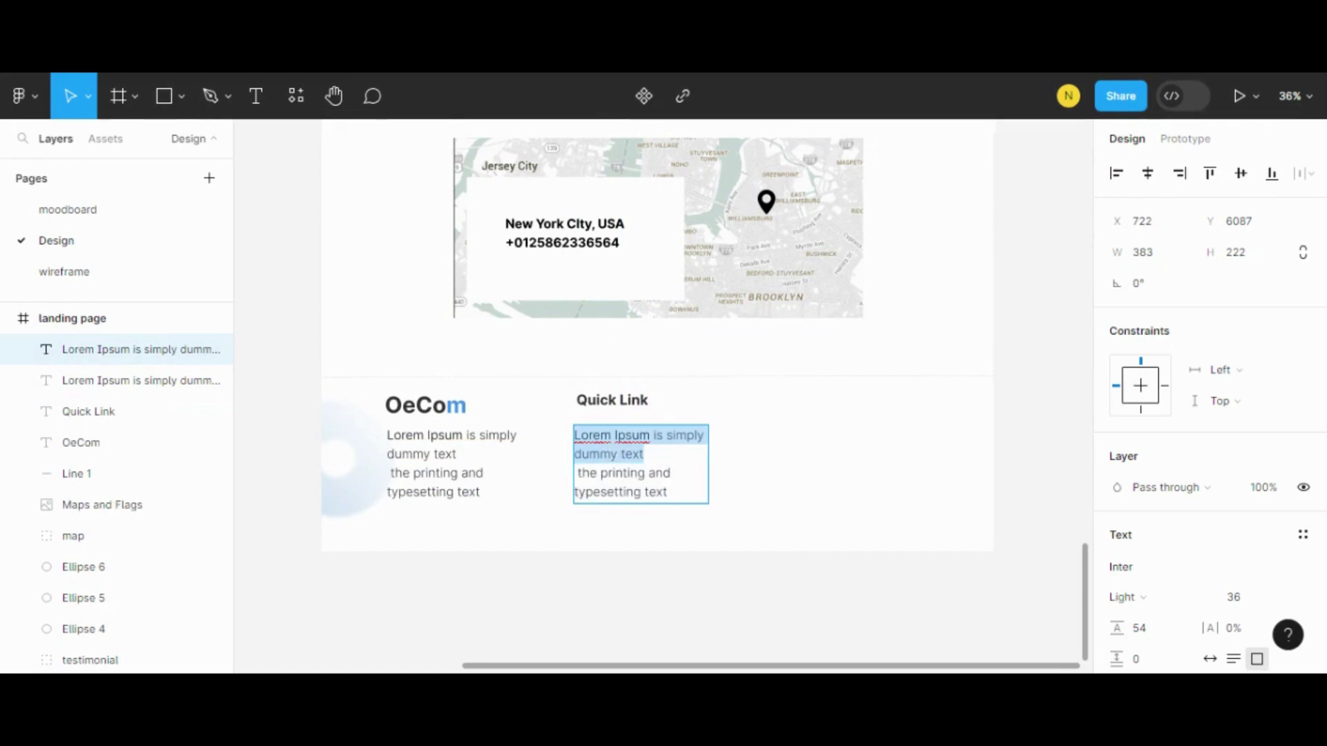
{"action": "type", "text": "Home"}
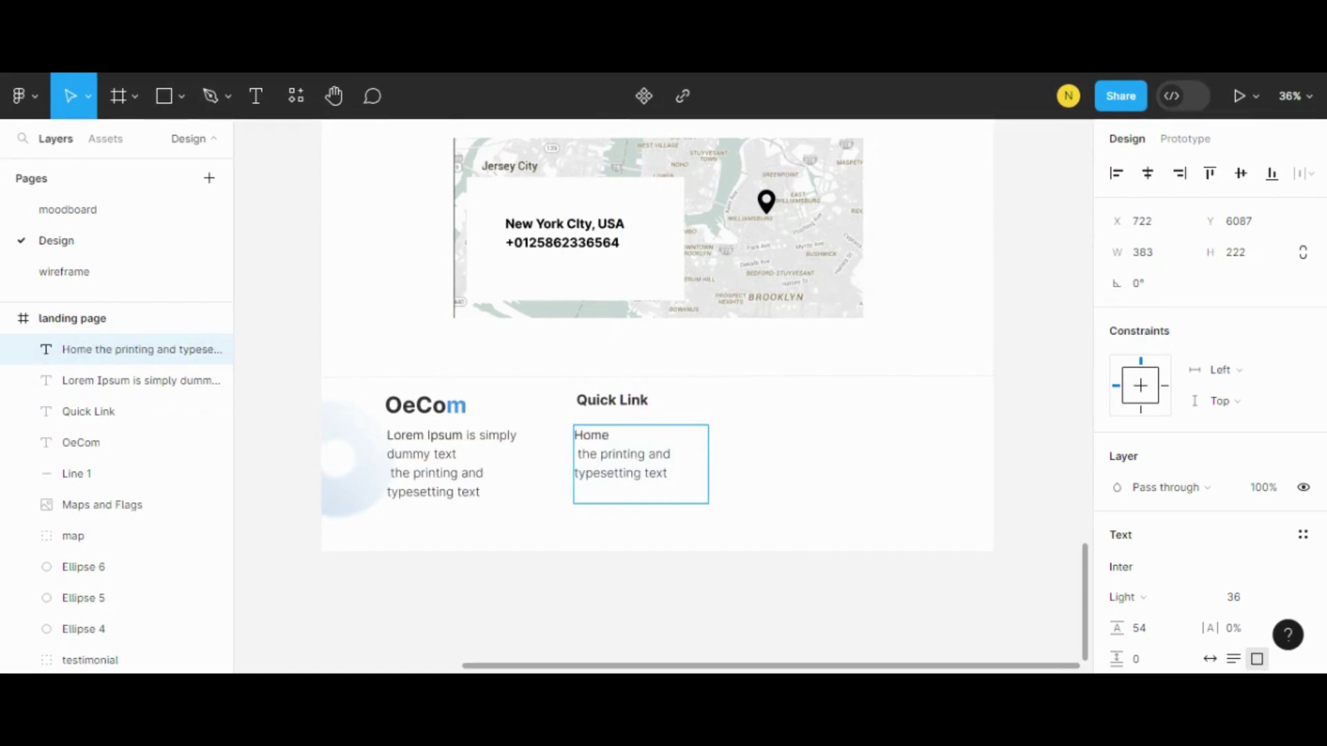
{"action": "left_click_drag", "start_coordinate": [577, 454], "coordinate": [668, 474]}
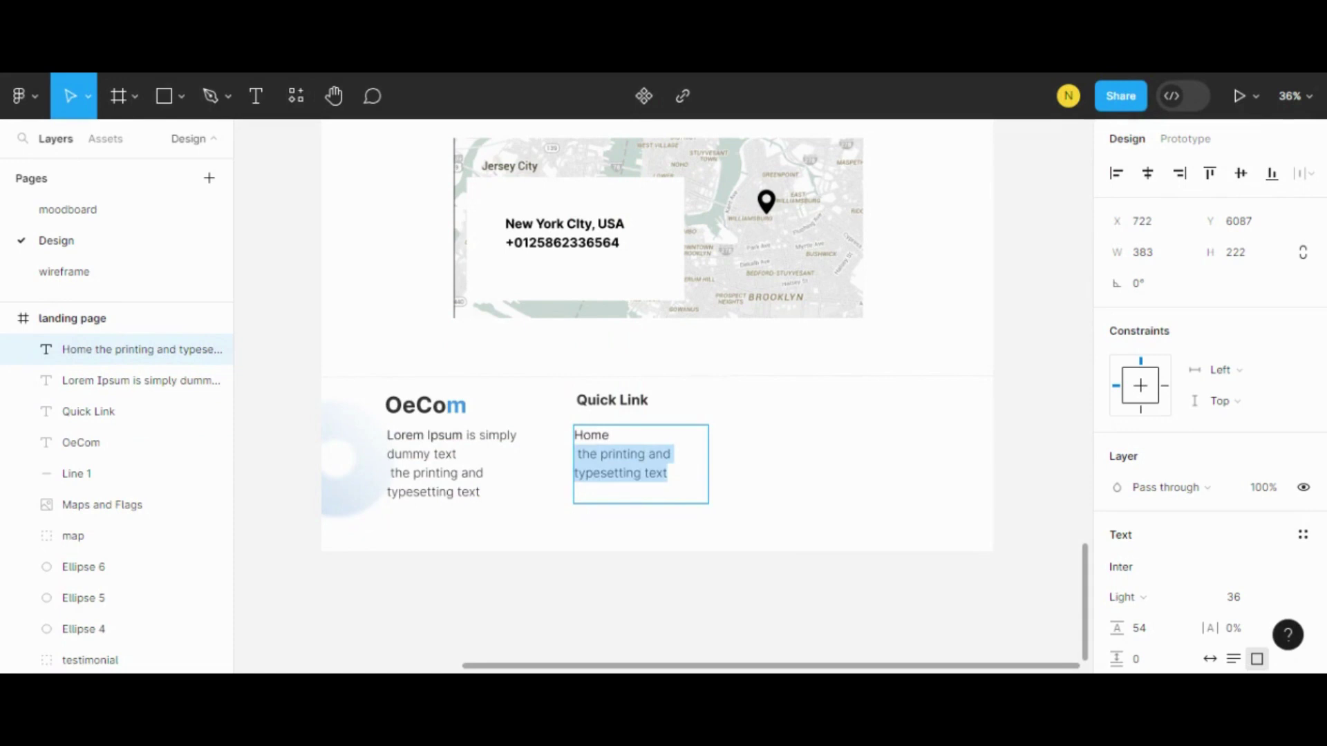
{"action": "type", "text": "Shop "}
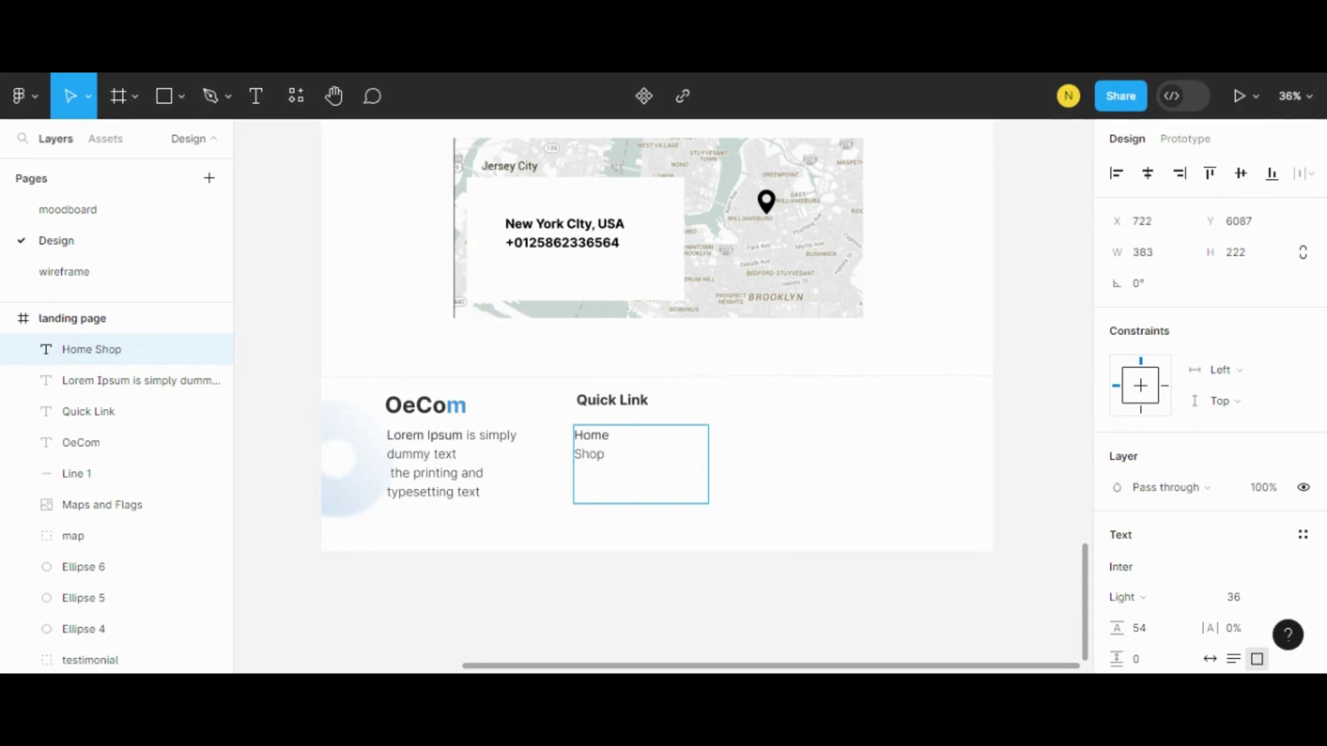
{"action": "type", "text": "Co"}
{"action": "type", "text": "n"}
{"action": "key", "text": "BackSpace"}
{"action": "key", "text": "BackSpace"}
{"action": "key", "text": "BackSpace"}
{"action": "type", "text": "B"}
{"action": "type", "text": "log "}
{"action": "type", "text": "C"}
{"action": "type", "text": "ontact"}
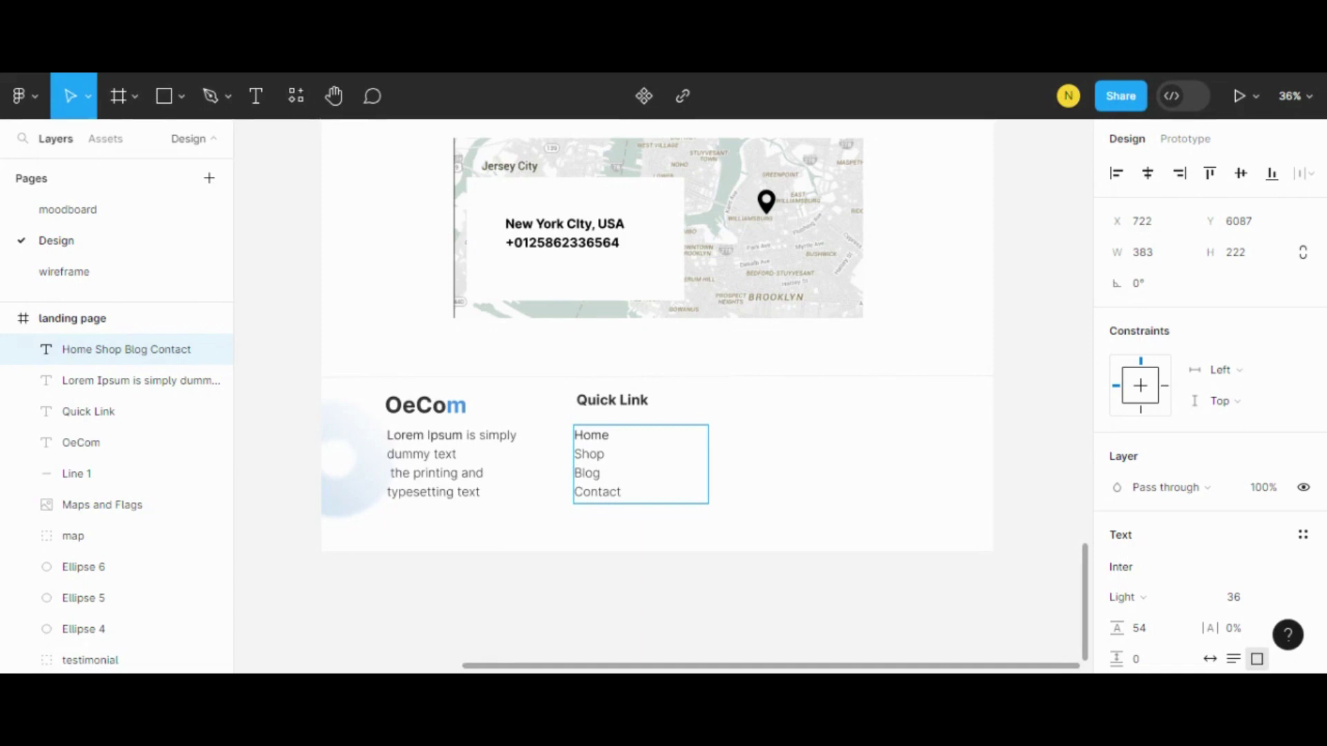
{"action": "key", "text": "Escape"}
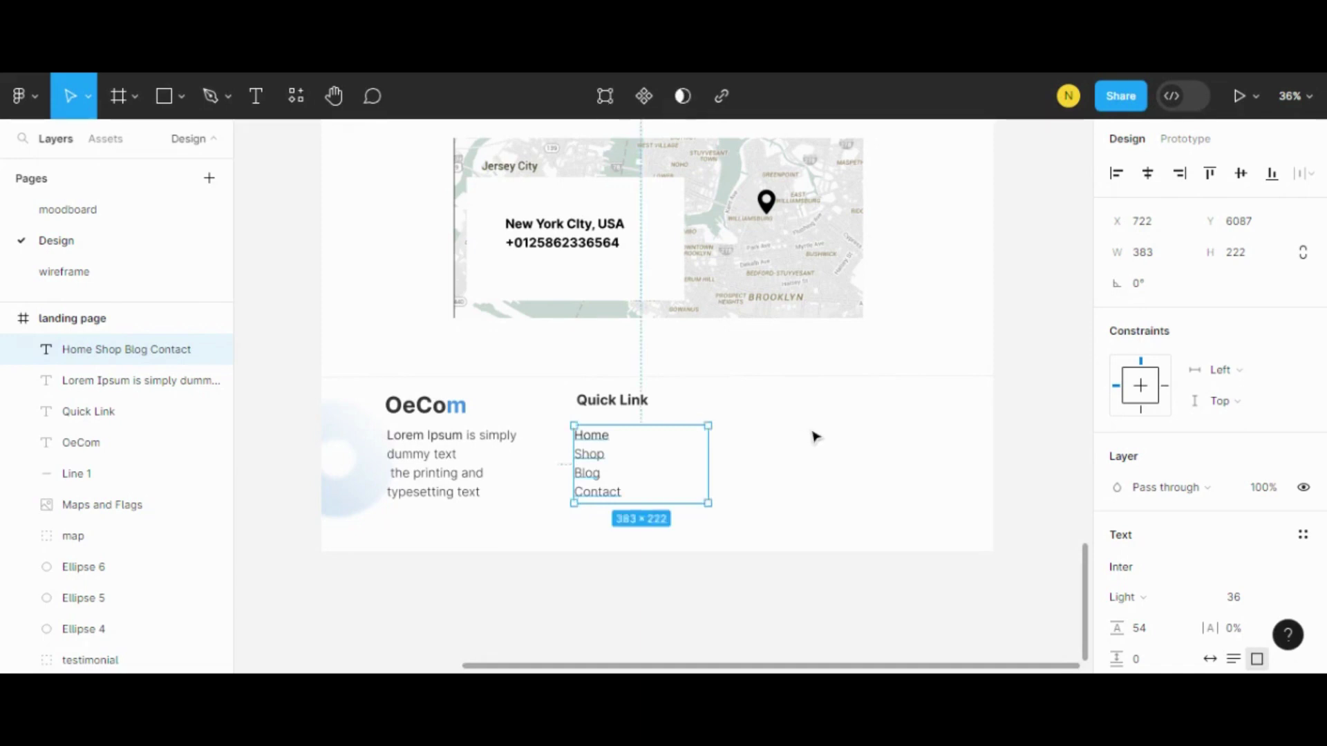
{"action": "key", "text": "Escape"}
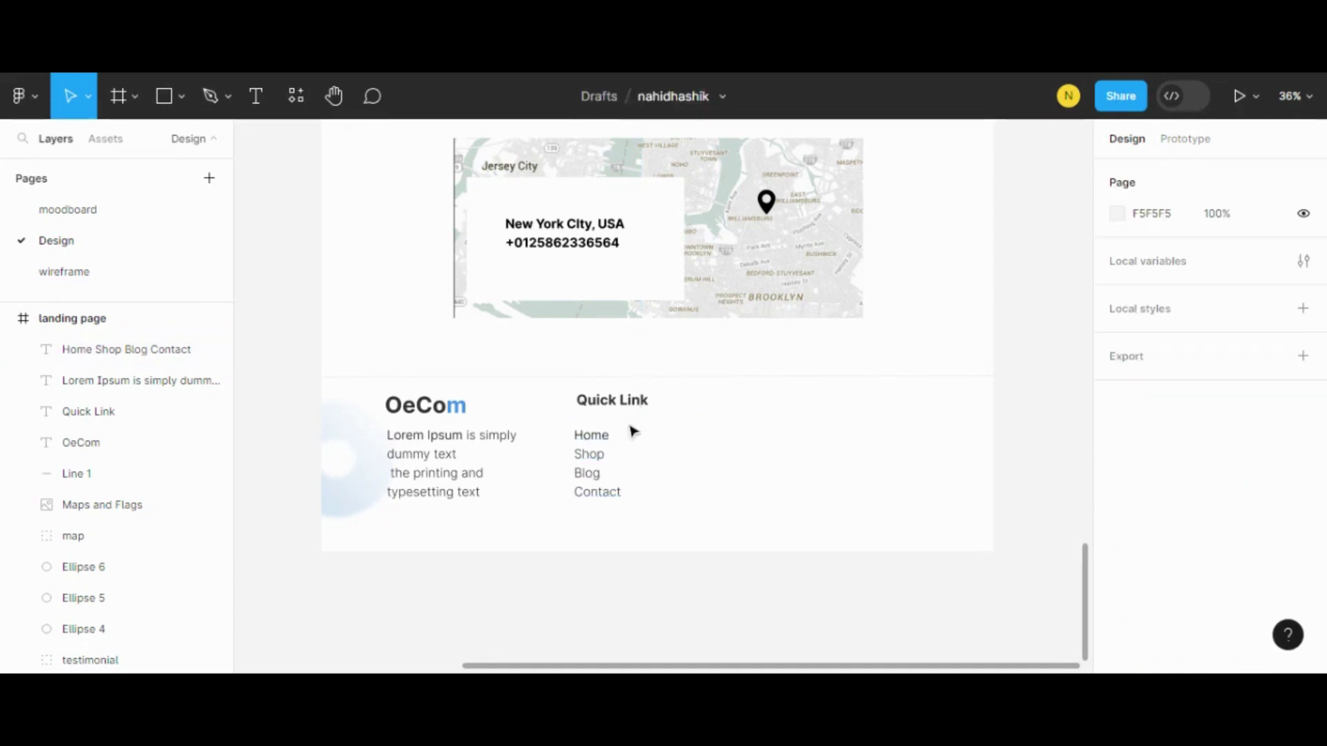
Snap the Quick Link heading and its Home/Shop/Blog/Contact list to a shared left edge
{"action": "left_click_drag", "start_coordinate": [613, 402], "coordinate": [603, 399]}
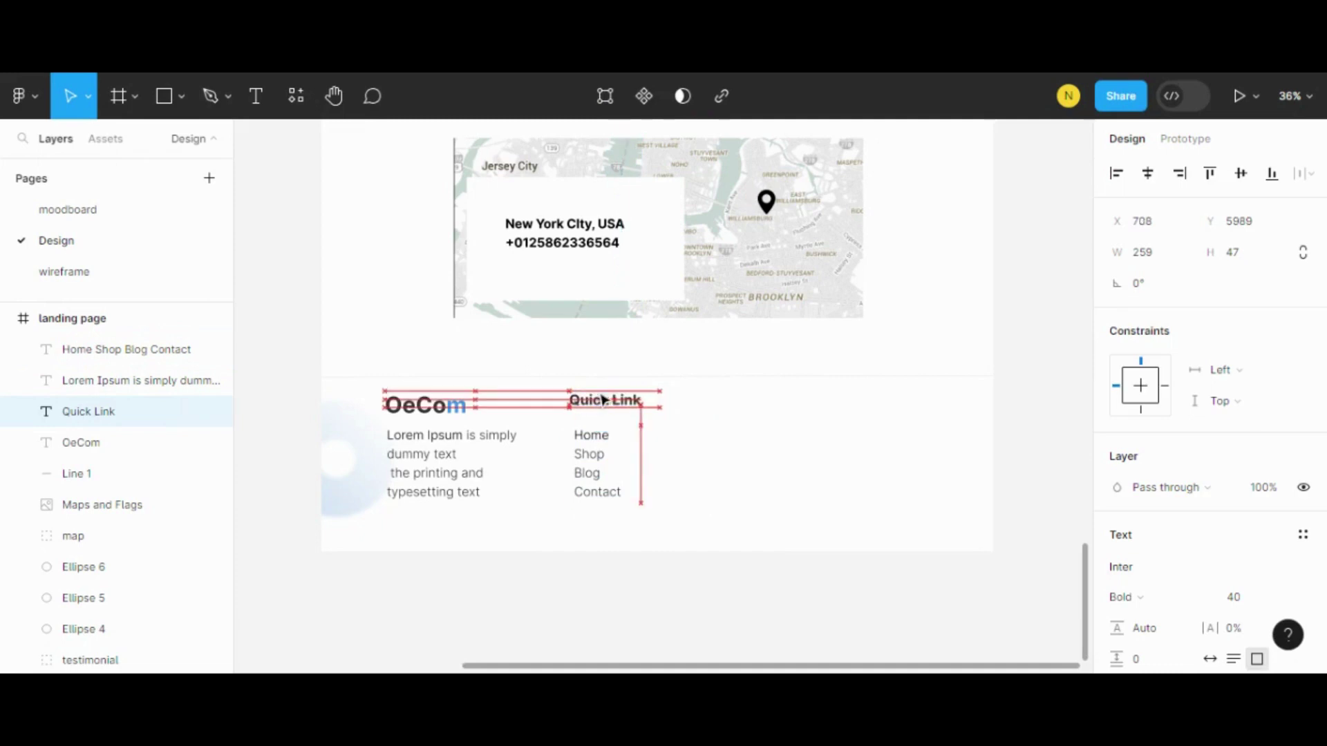
{"action": "left_click_drag", "start_coordinate": [592, 464], "coordinate": [596, 463]}
{"action": "left_click", "coordinate": [771, 470]}
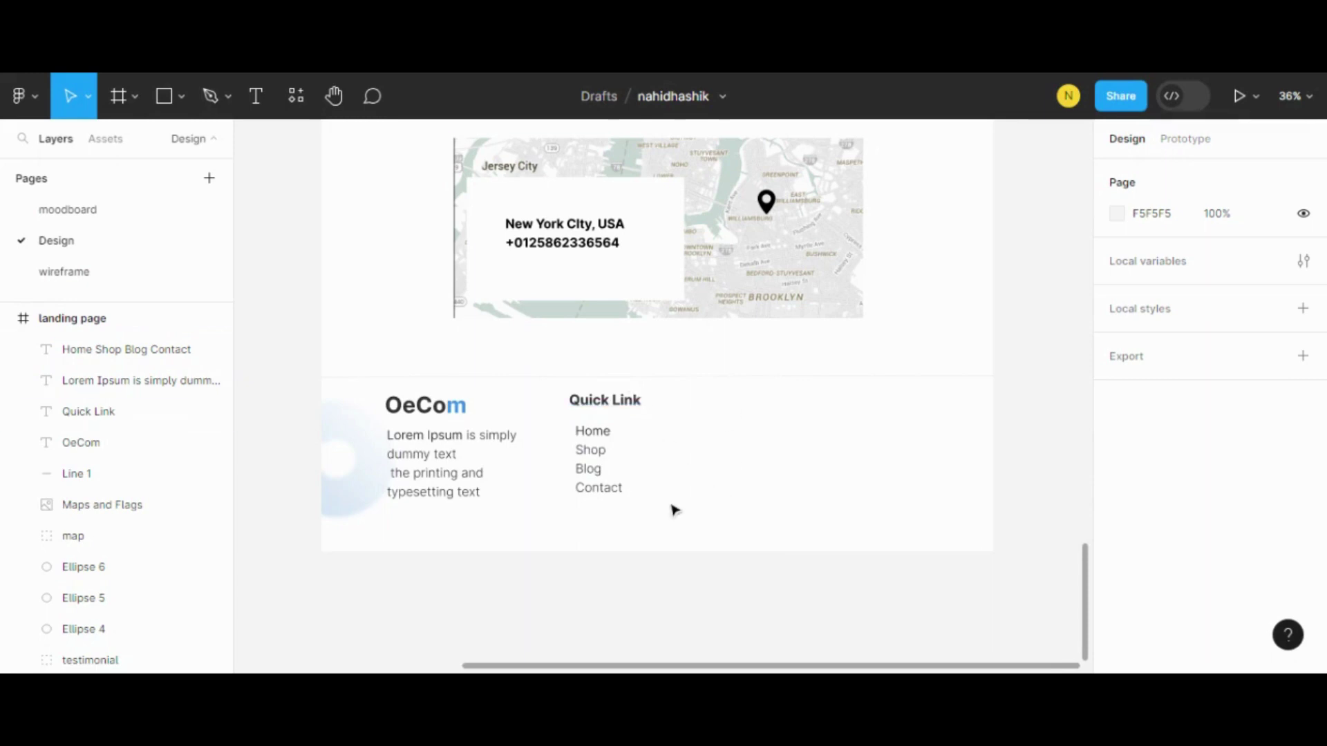
Duplicate the Quick Link column with its link list to the right
{"action": "mouse_move", "coordinate": [663, 519]}
{"action": "left_mouse_down"}
{"action": "mouse_move", "coordinate": [619, 476]}
{"action": "mouse_move", "coordinate": [568, 389]}
{"action": "left_mouse_up"}
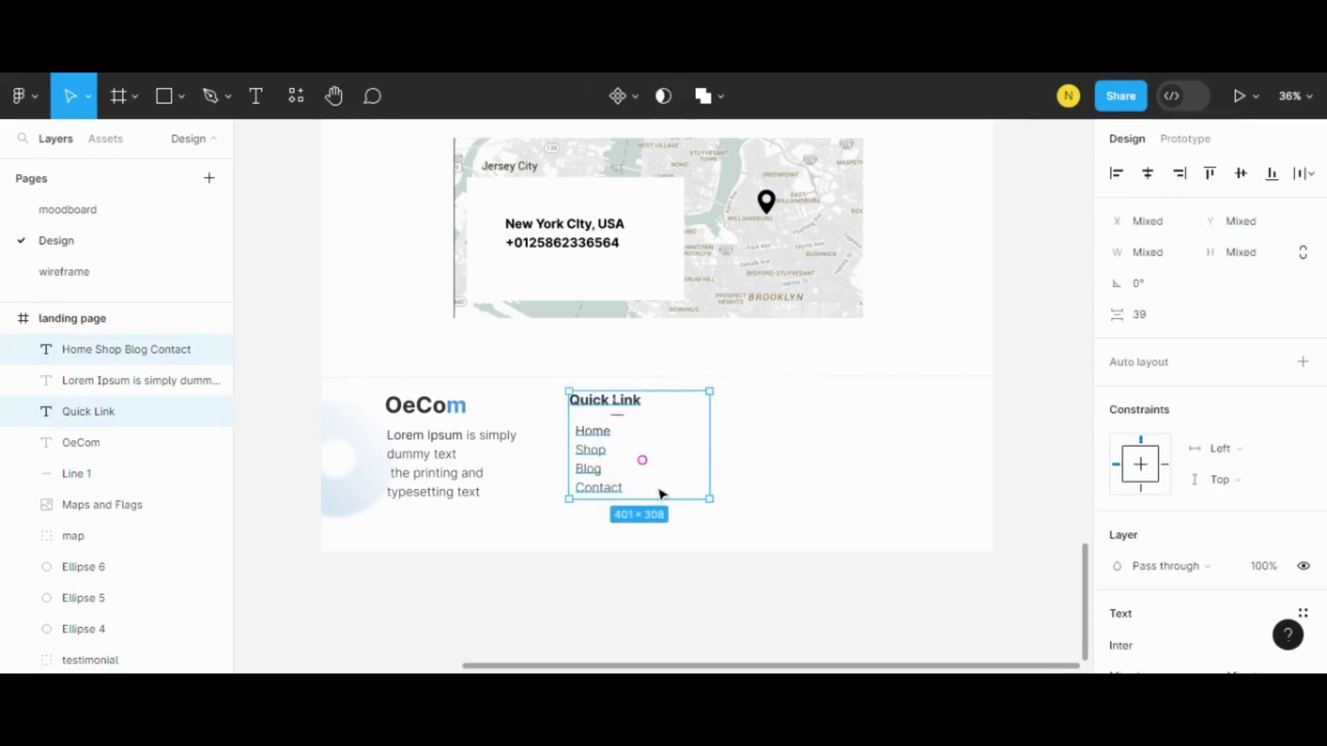
{"action": "mouse_move", "coordinate": [661, 493]}
{"action": "left_mouse_down"}
{"action": "mouse_move", "coordinate": [827, 488]}
{"action": "mouse_move", "coordinate": [982, 450]}
{"action": "left_mouse_up"}
{"action": "mouse_move", "coordinate": [563, 400]}
{"action": "left_mouse_down"}
{"action": "mouse_move", "coordinate": [640, 489]}
{"action": "mouse_move", "coordinate": [577, 404]}
{"action": "mouse_move", "coordinate": [578, 449]}
{"action": "mouse_move", "coordinate": [614, 446]}
{"action": "left_mouse_up"}
{"action": "left_click", "coordinate": [669, 555]}
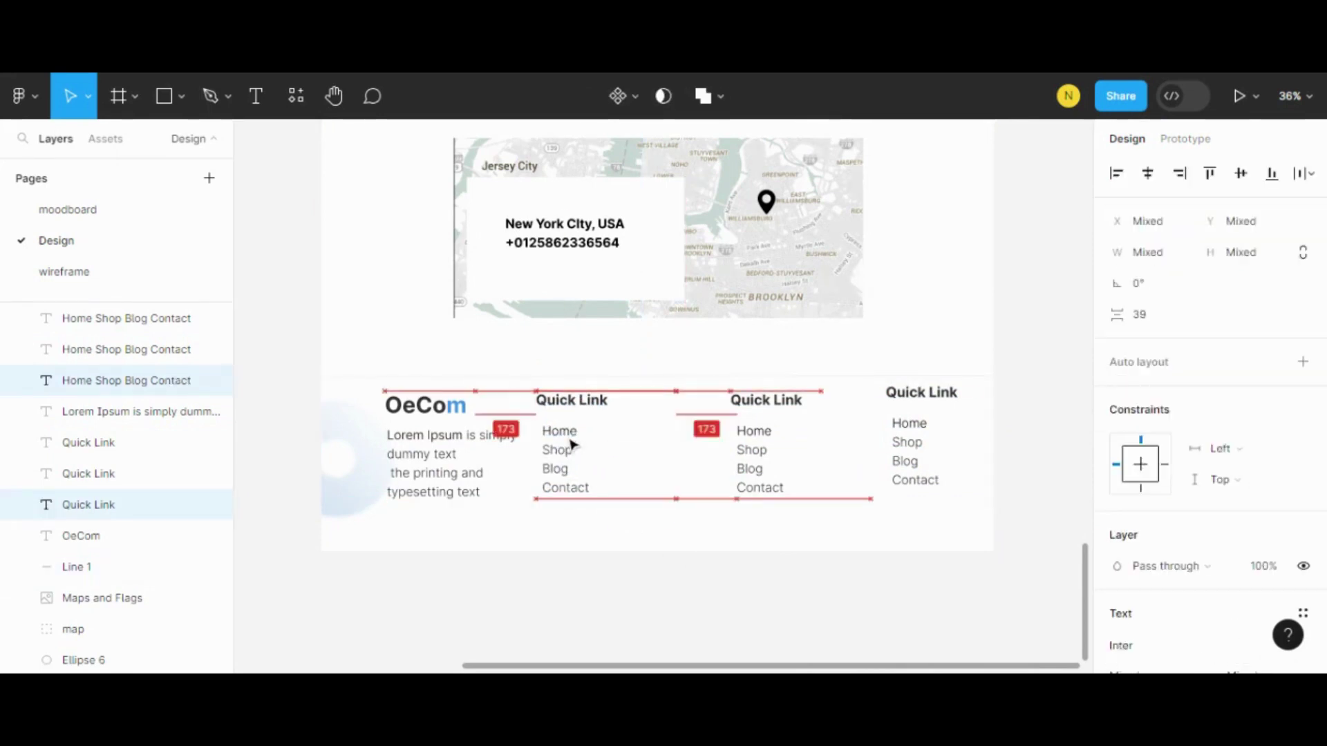
Position the second and third Quick Link columns 43 px apart beside the first
{"action": "left_click", "coordinate": [800, 533]}
{"action": "left_click_drag", "start_coordinate": [874, 522], "coordinate": [710, 412]}
{"action": "left_click_drag", "start_coordinate": [750, 468], "coordinate": [669, 469]}
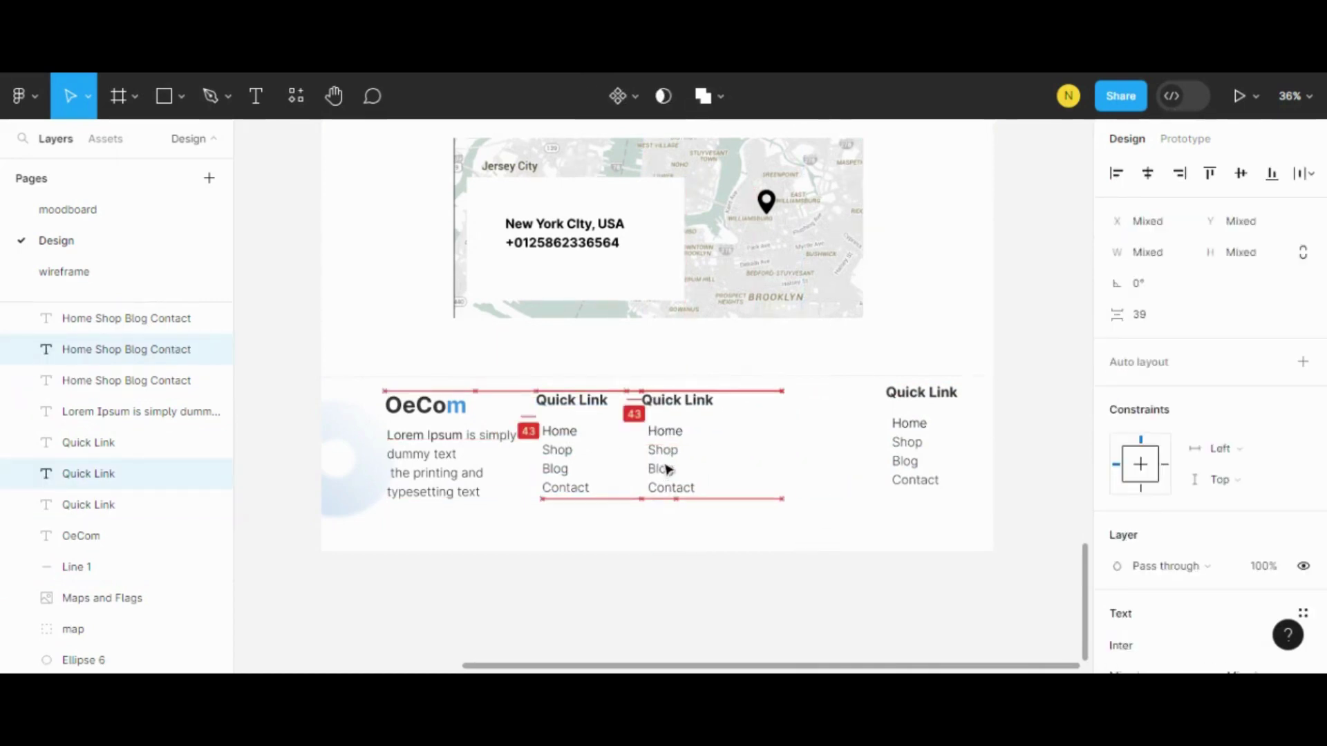
{"action": "left_click", "coordinate": [948, 519]}
{"action": "left_click", "coordinate": [893, 423]}
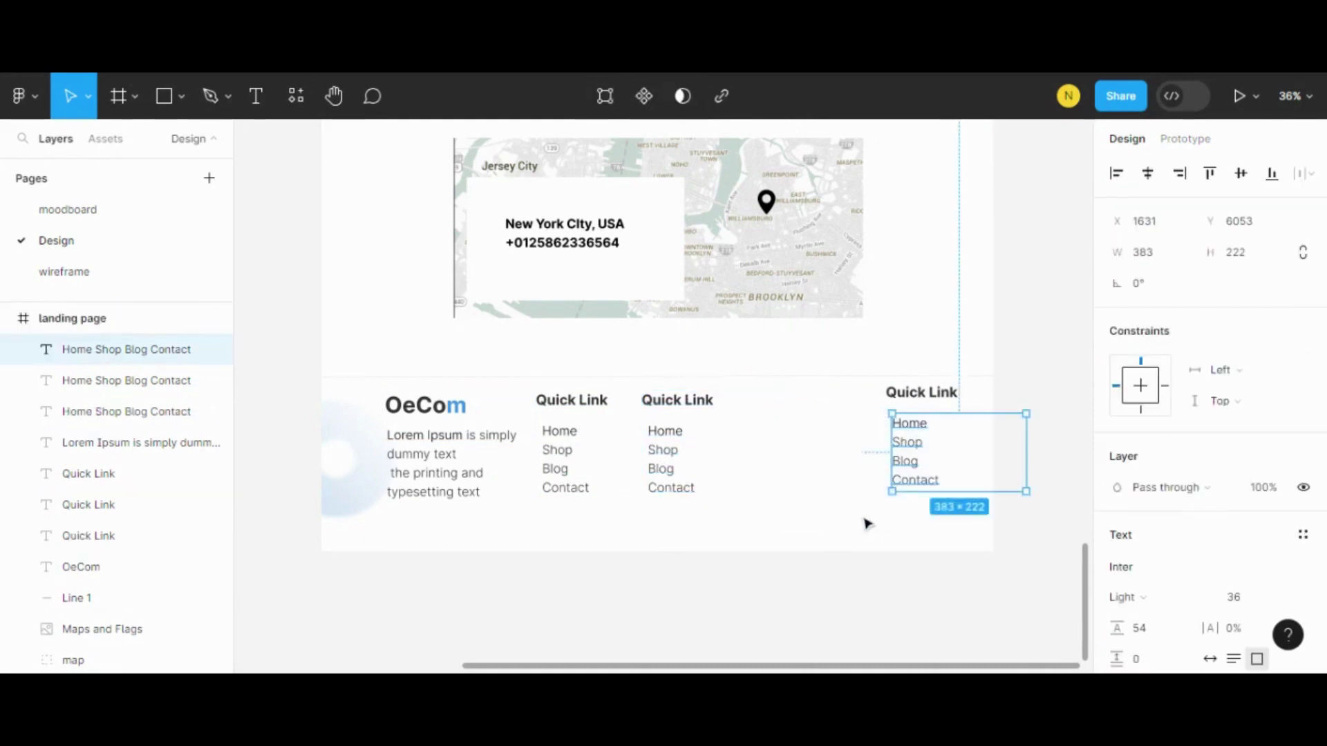
{"action": "left_click_drag", "start_coordinate": [908, 515], "coordinate": [876, 397]}
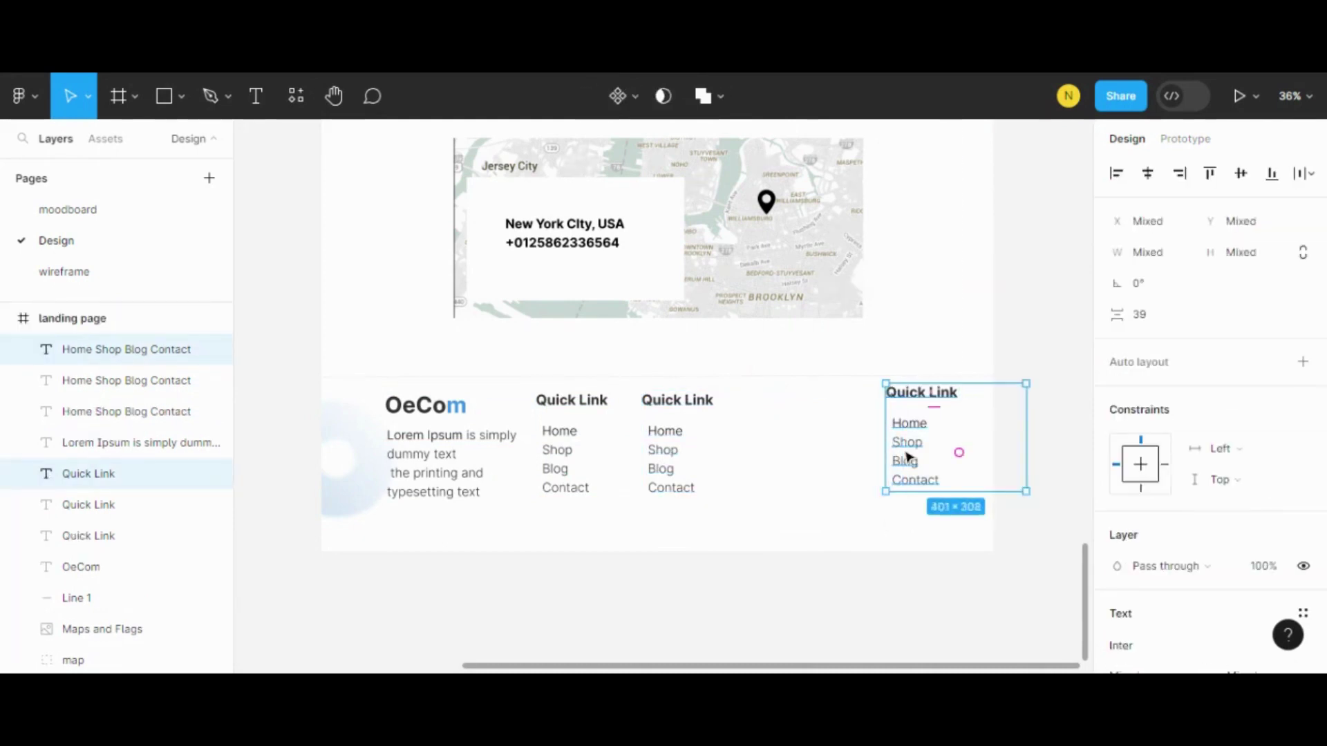
{"action": "mouse_move", "coordinate": [908, 456]}
{"action": "left_mouse_down"}
{"action": "mouse_move", "coordinate": [829, 511]}
{"action": "mouse_move", "coordinate": [534, 444]}
{"action": "mouse_move", "coordinate": [538, 387]}
{"action": "left_mouse_up"}
{"action": "left_click", "coordinate": [891, 529]}
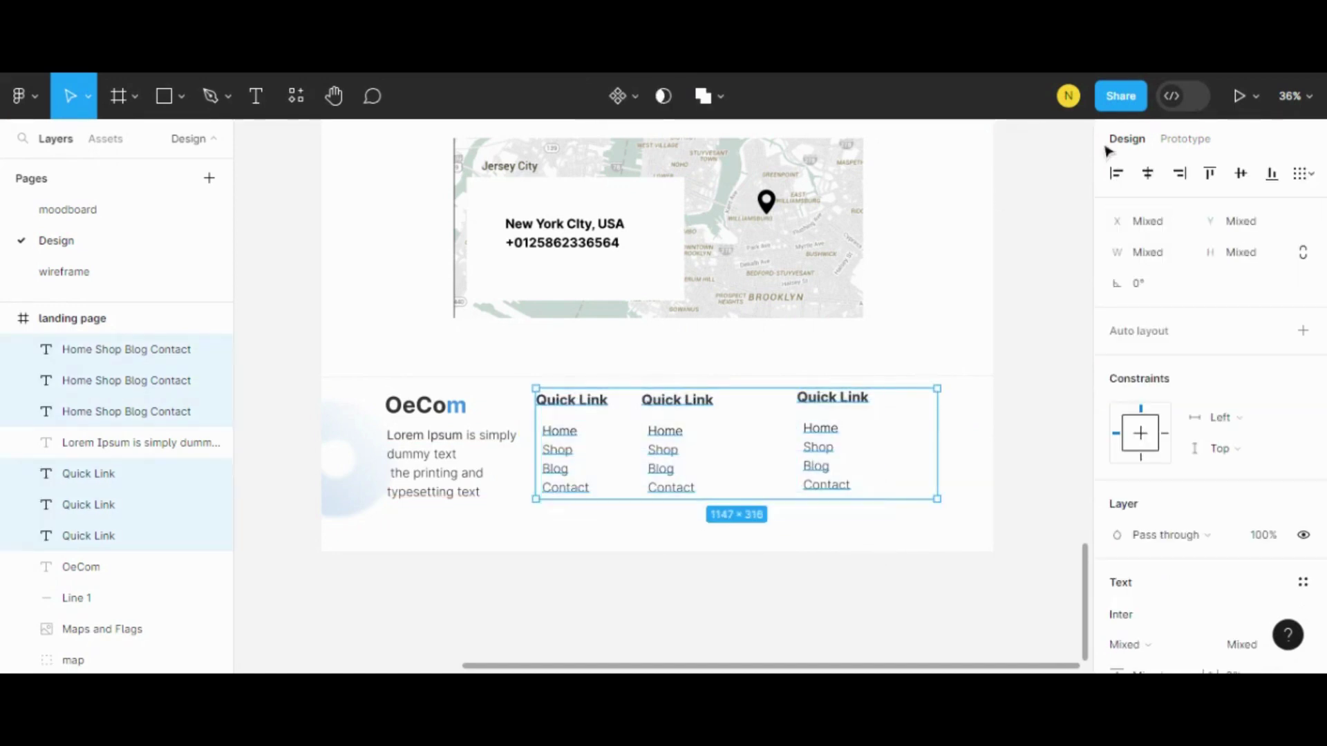
Distribute the three Quick Link columns with even horizontal spacing
{"action": "left_click", "coordinate": [1304, 174]}
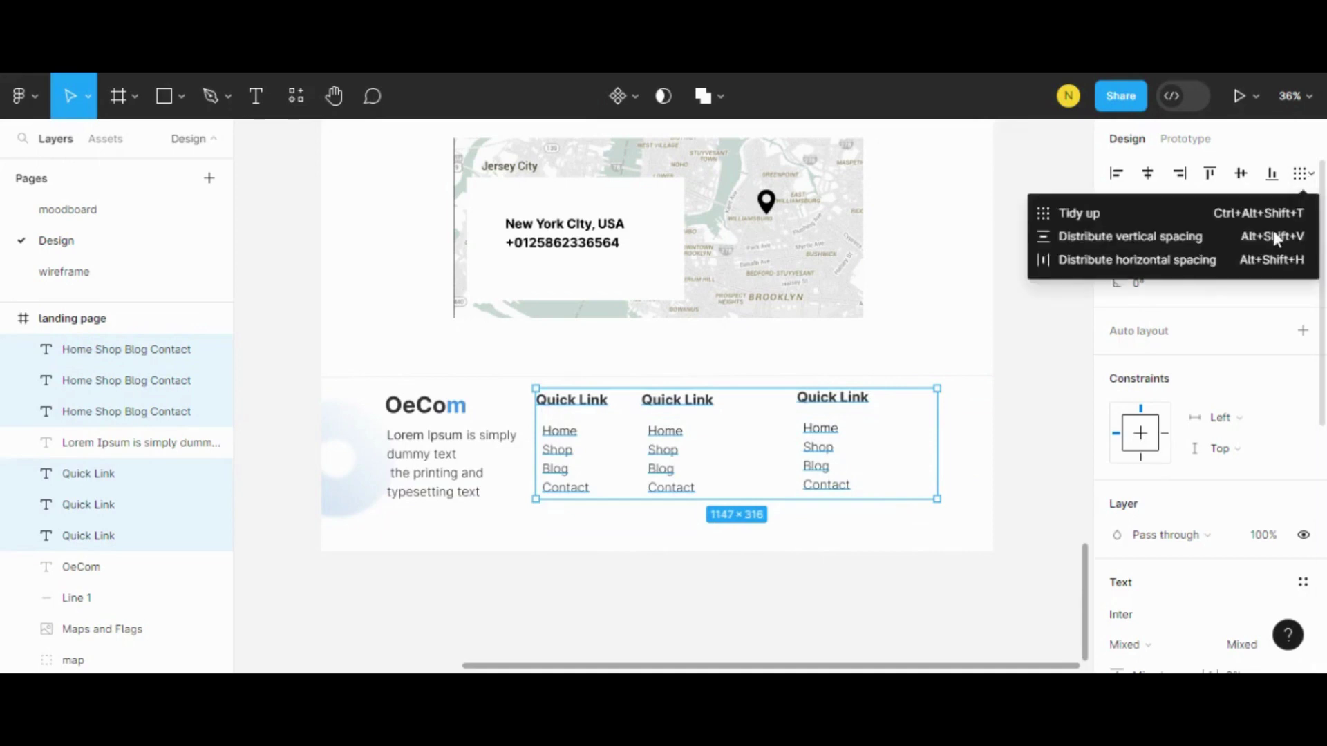
{"action": "left_click", "coordinate": [1264, 268]}
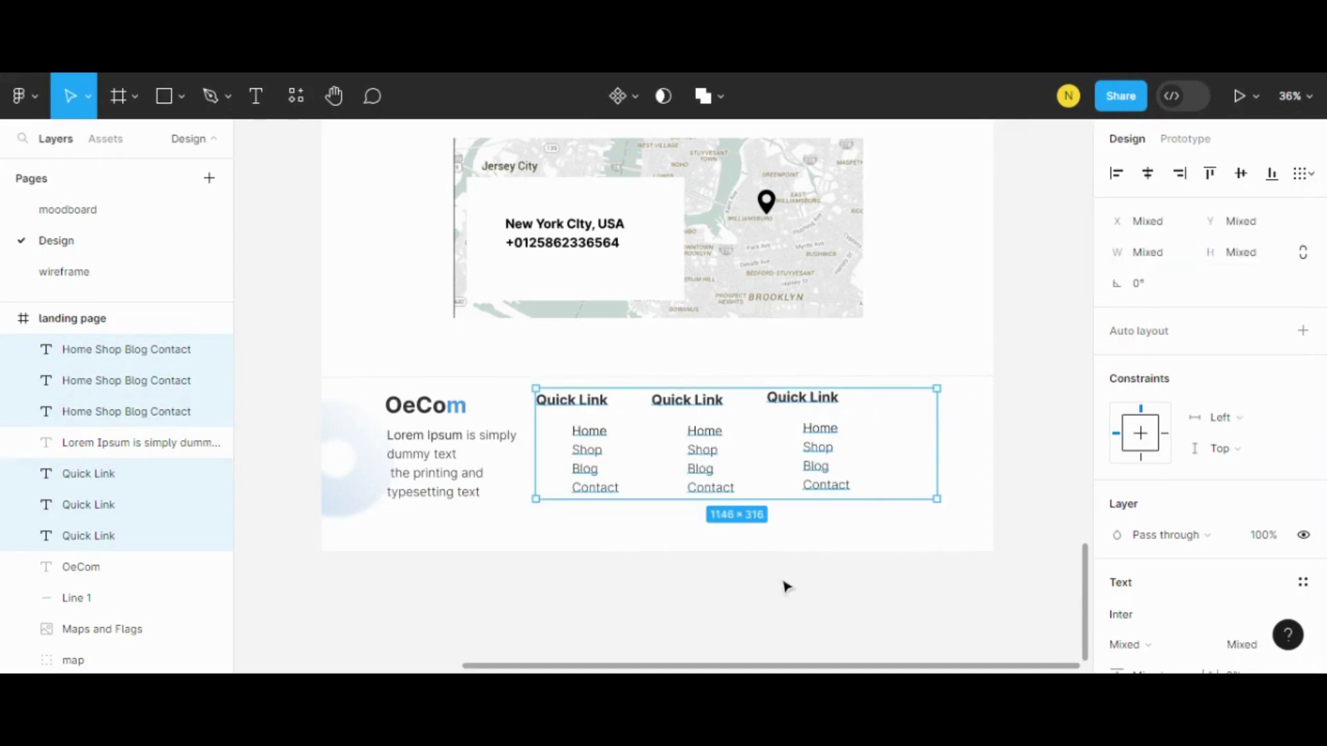
{"action": "left_click", "coordinate": [333, 427]}
{"action": "left_click", "coordinate": [477, 372]}
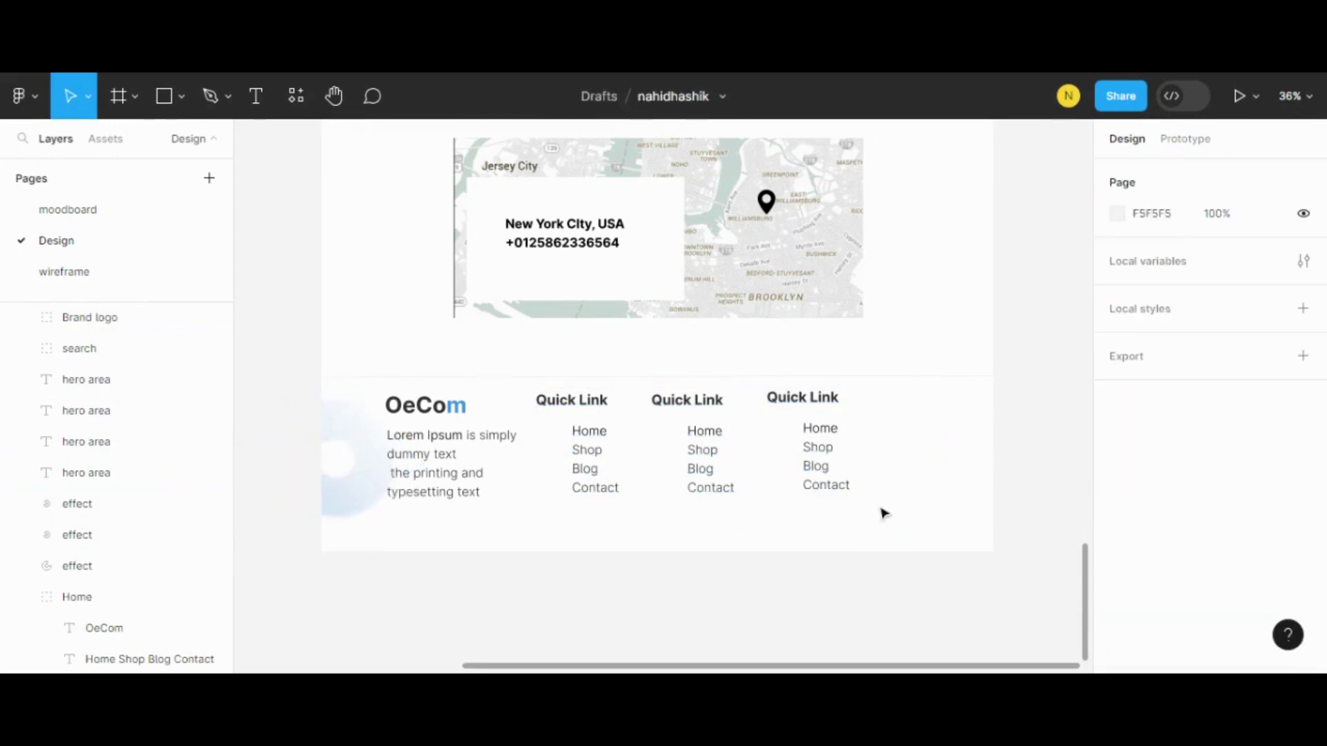
Move the three Quick Link columns further right across the footer
{"action": "left_click_drag", "start_coordinate": [893, 511], "coordinate": [408, 404]}
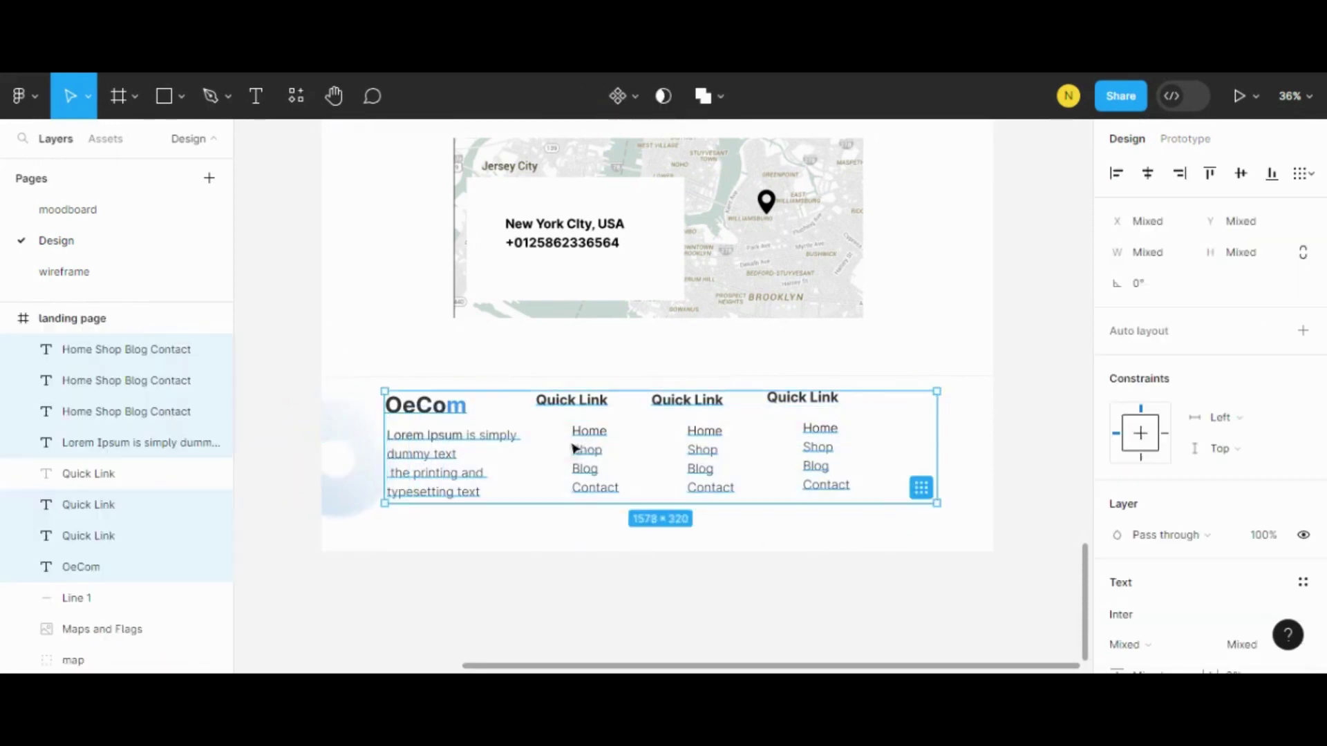
{"action": "left_click_drag", "start_coordinate": [573, 448], "coordinate": [657, 444]}
{"action": "key", "text": "ctrl+z"}
{"action": "left_click", "coordinate": [719, 542]}
{"action": "mouse_move", "coordinate": [861, 508]}
{"action": "left_mouse_down"}
{"action": "mouse_move", "coordinate": [626, 440]}
{"action": "mouse_move", "coordinate": [543, 397]}
{"action": "left_mouse_up"}
{"action": "left_click_drag", "start_coordinate": [769, 450], "coordinate": [841, 454]}
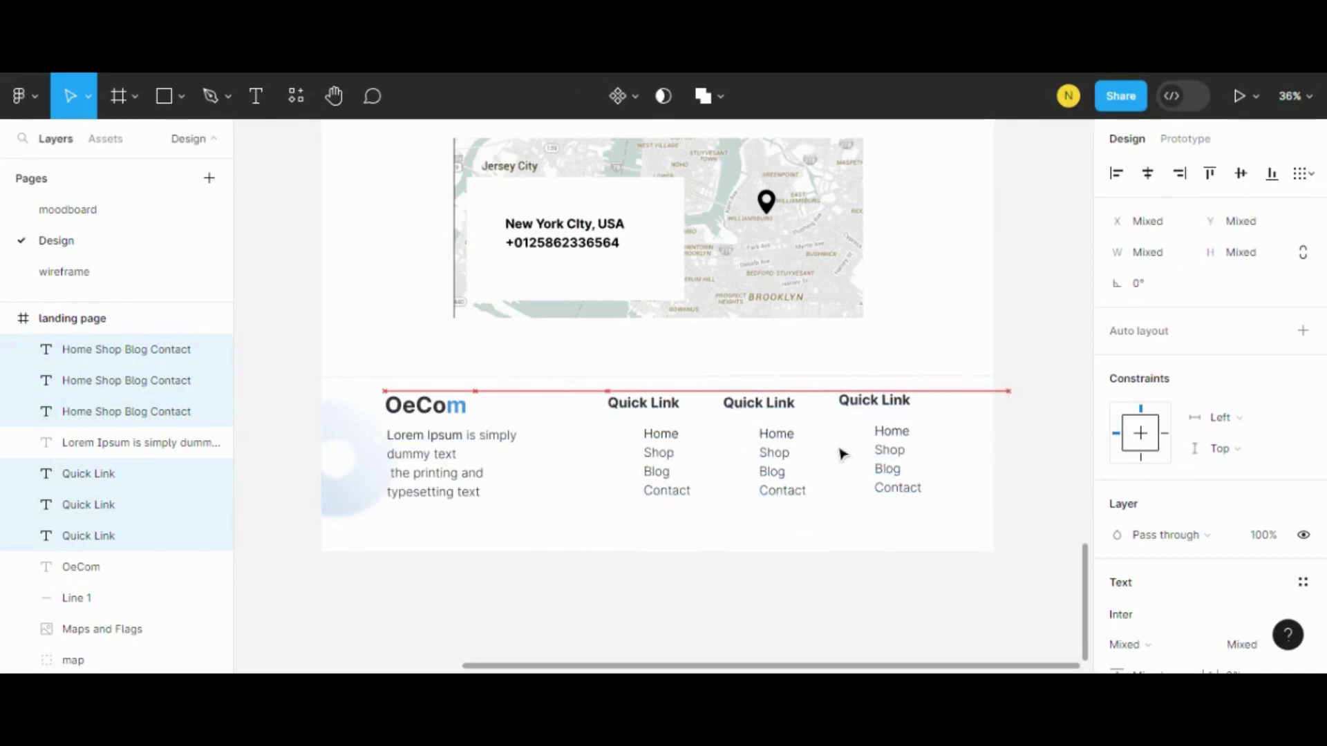
{"action": "left_click", "coordinate": [629, 494]}
Shift the OeCom title and description block to the right
{"action": "left_click_drag", "start_coordinate": [508, 510], "coordinate": [425, 404]}
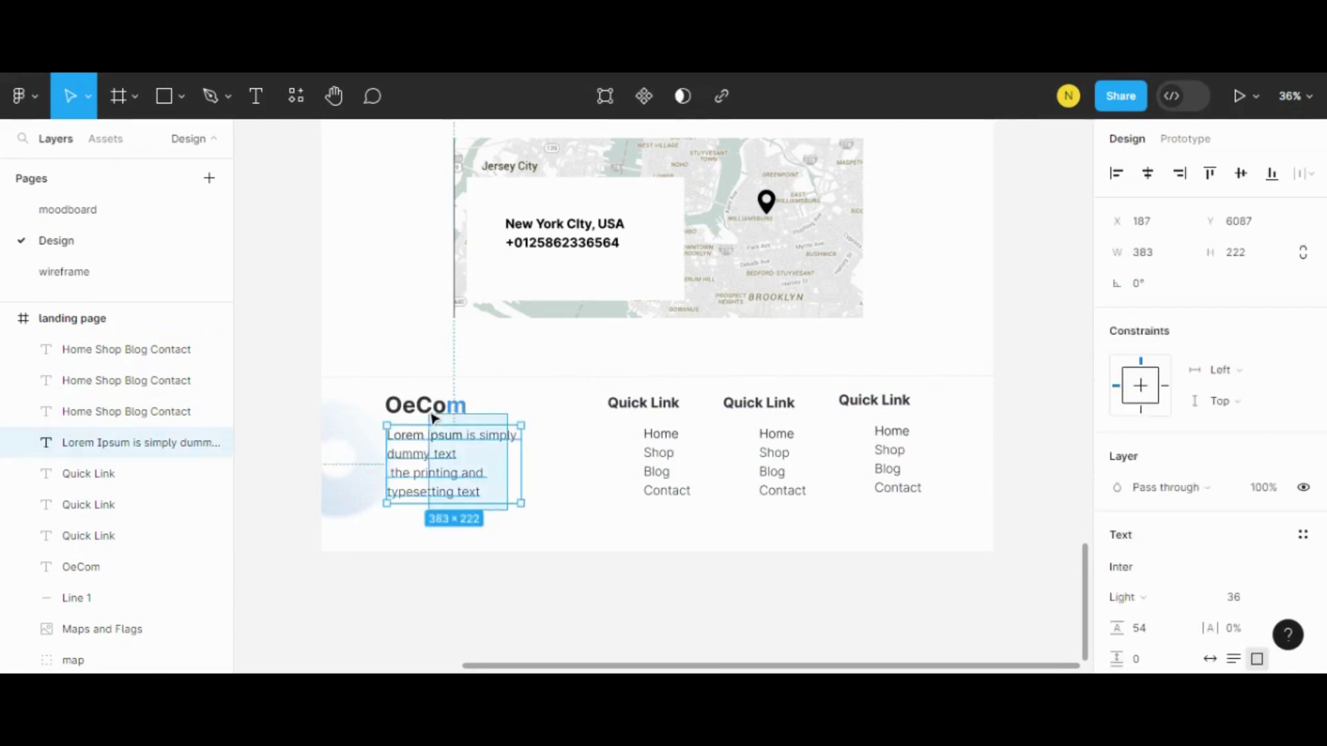
{"action": "left_click_drag", "start_coordinate": [456, 448], "coordinate": [511, 446]}
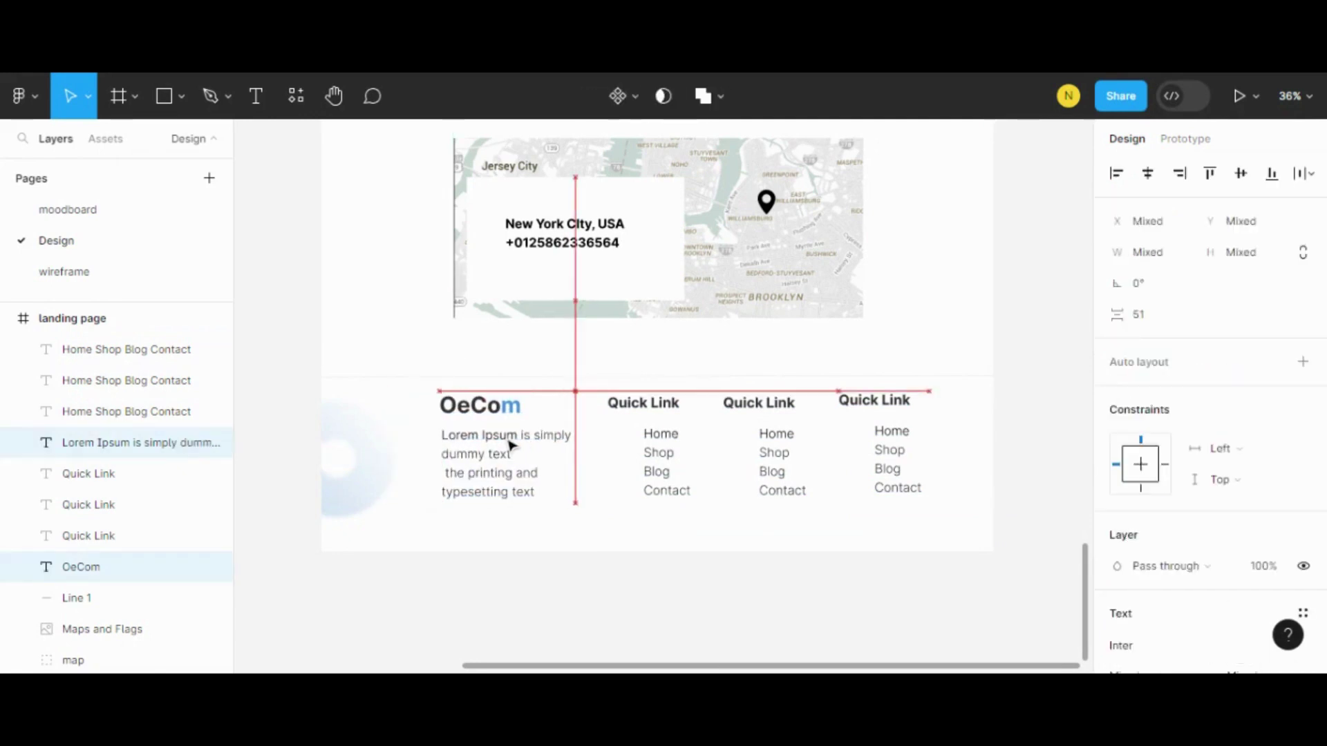
{"action": "left_click", "coordinate": [782, 542]}
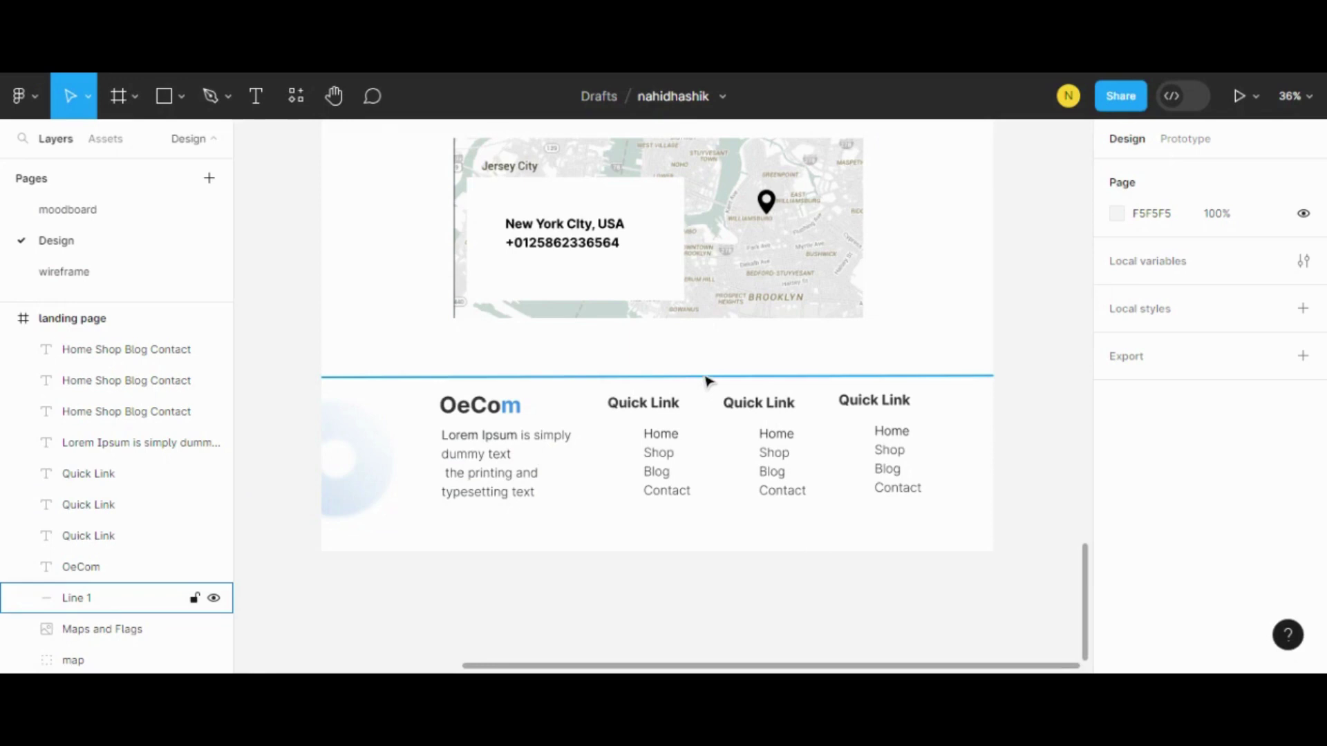
Duplicate the top divider Line 1 below the footer columns as Line 2
{"action": "left_click", "coordinate": [707, 378]}
{"action": "mouse_move", "coordinate": [708, 378]}
{"action": "left_mouse_down"}
{"action": "mouse_move", "coordinate": [726, 527]}
{"action": "mouse_move", "coordinate": [711, 531]}
{"action": "mouse_move", "coordinate": [732, 551]}
{"action": "left_mouse_up"}
{"action": "left_click", "coordinate": [901, 337]}
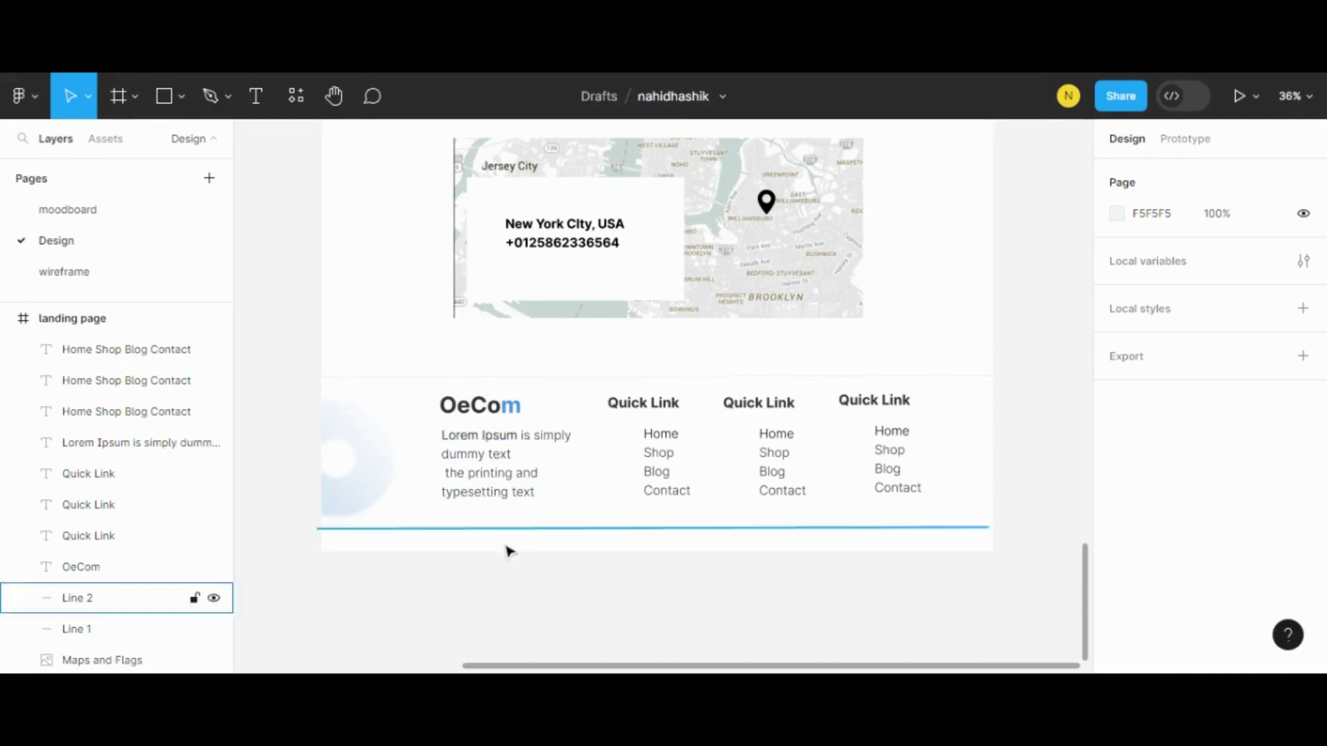
Add a copyright text box below the footer and widen it
{"action": "left_click", "coordinate": [256, 96]}
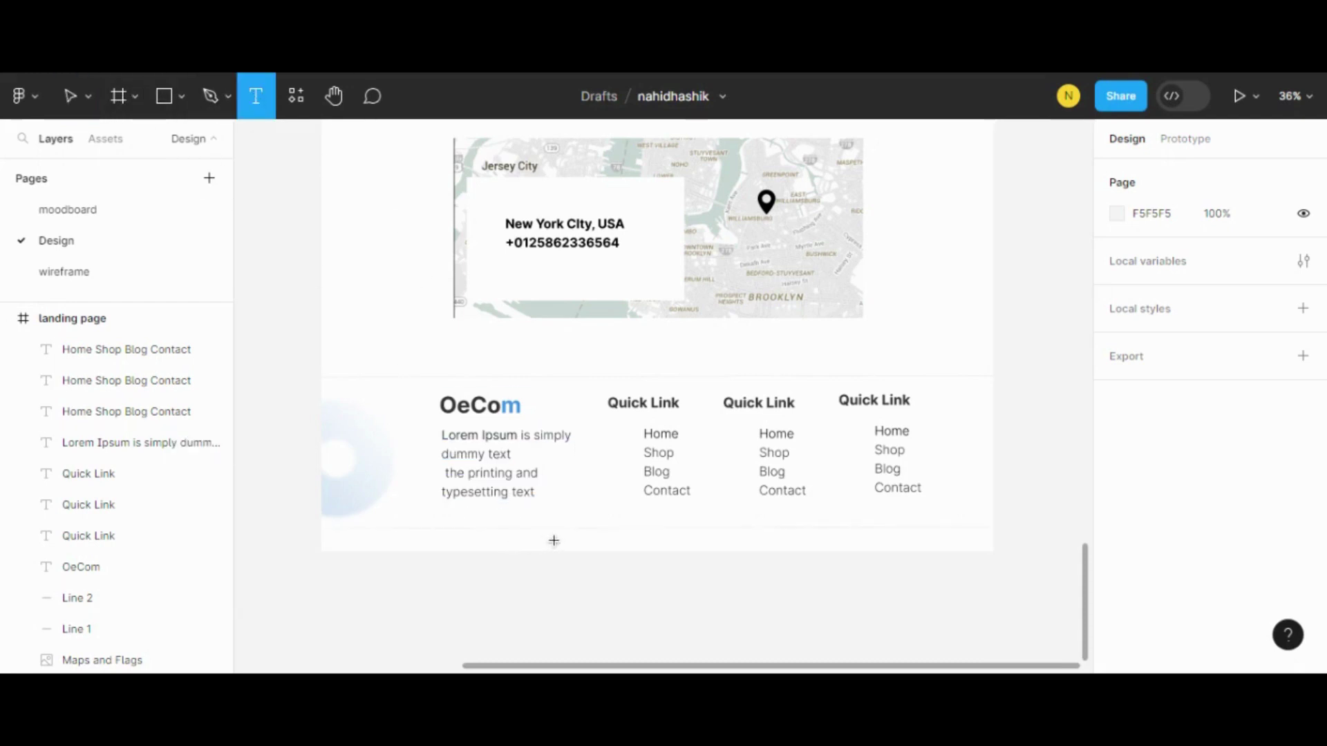
{"action": "left_click_drag", "start_coordinate": [554, 535], "coordinate": [625, 553]}
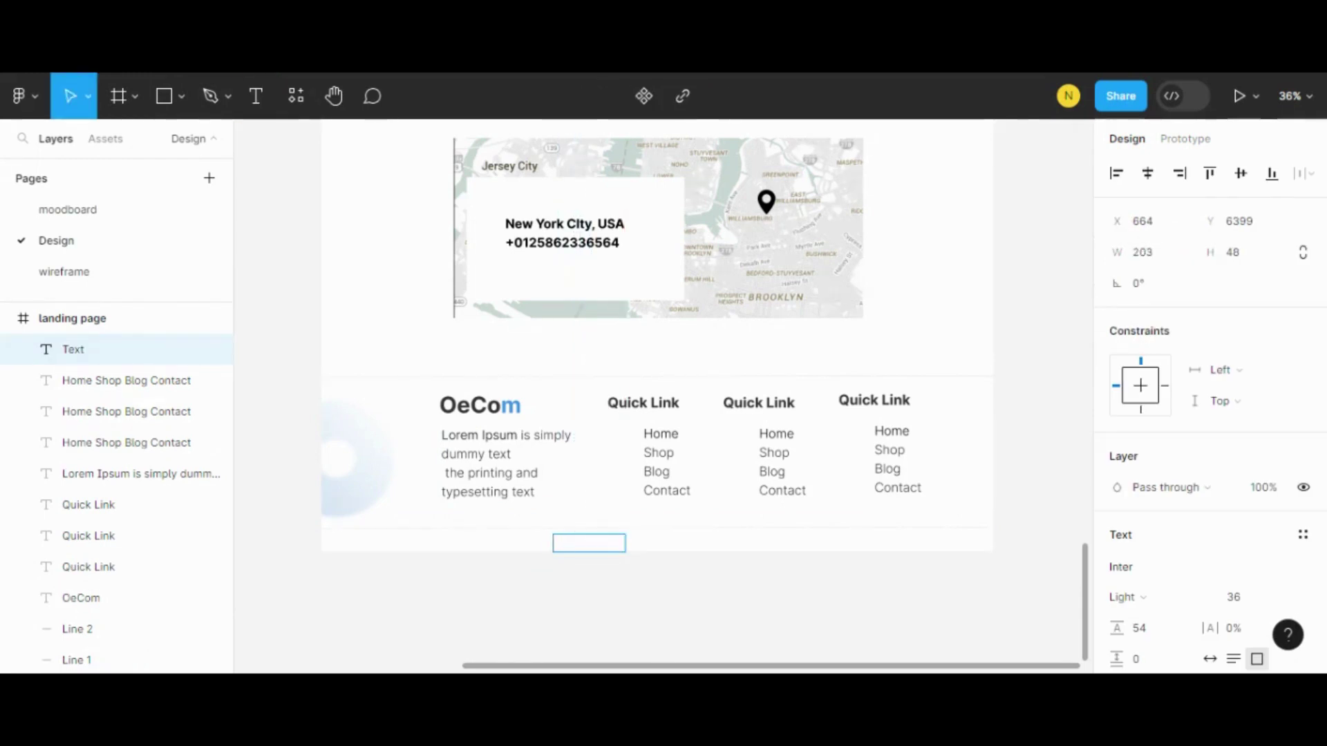
{"action": "type", "text": "@"}
{"action": "type", "text": "co"}
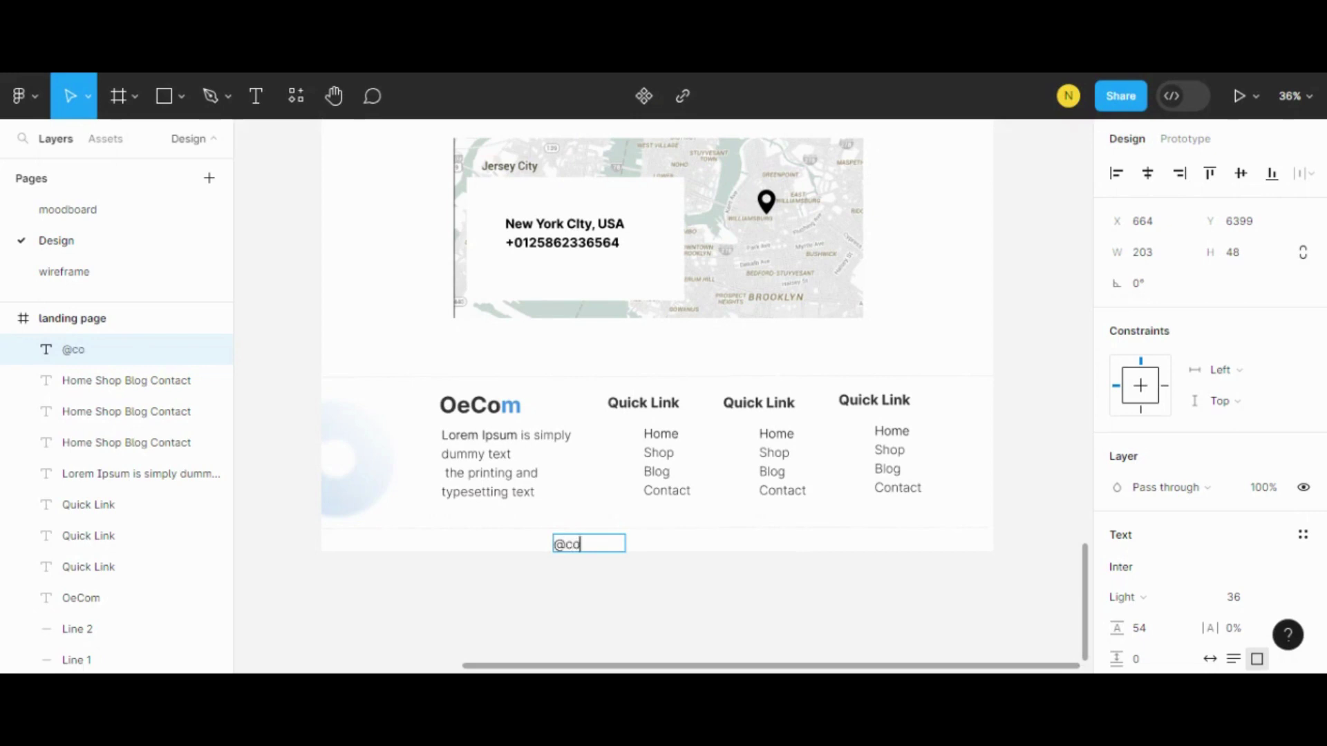
{"action": "type", "text": "pyr"}
{"action": "type", "text": "ight"}
{"action": "type", "text": " nah"}
{"action": "key", "text": "Escape"}
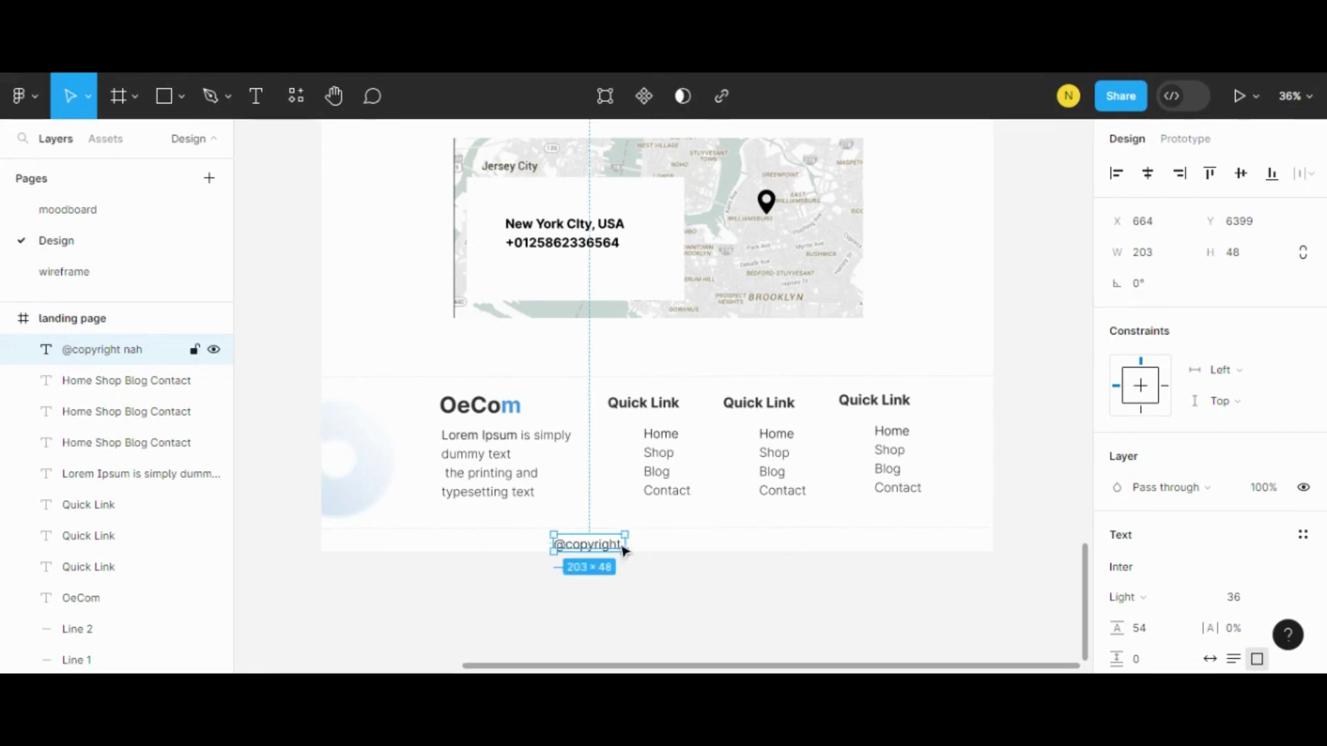
{"action": "left_click_drag", "start_coordinate": [626, 551], "coordinate": [766, 542]}
Finish the copyright line with the owner's name and 2023, centred under the columns
{"action": "left_click", "coordinate": [682, 553]}
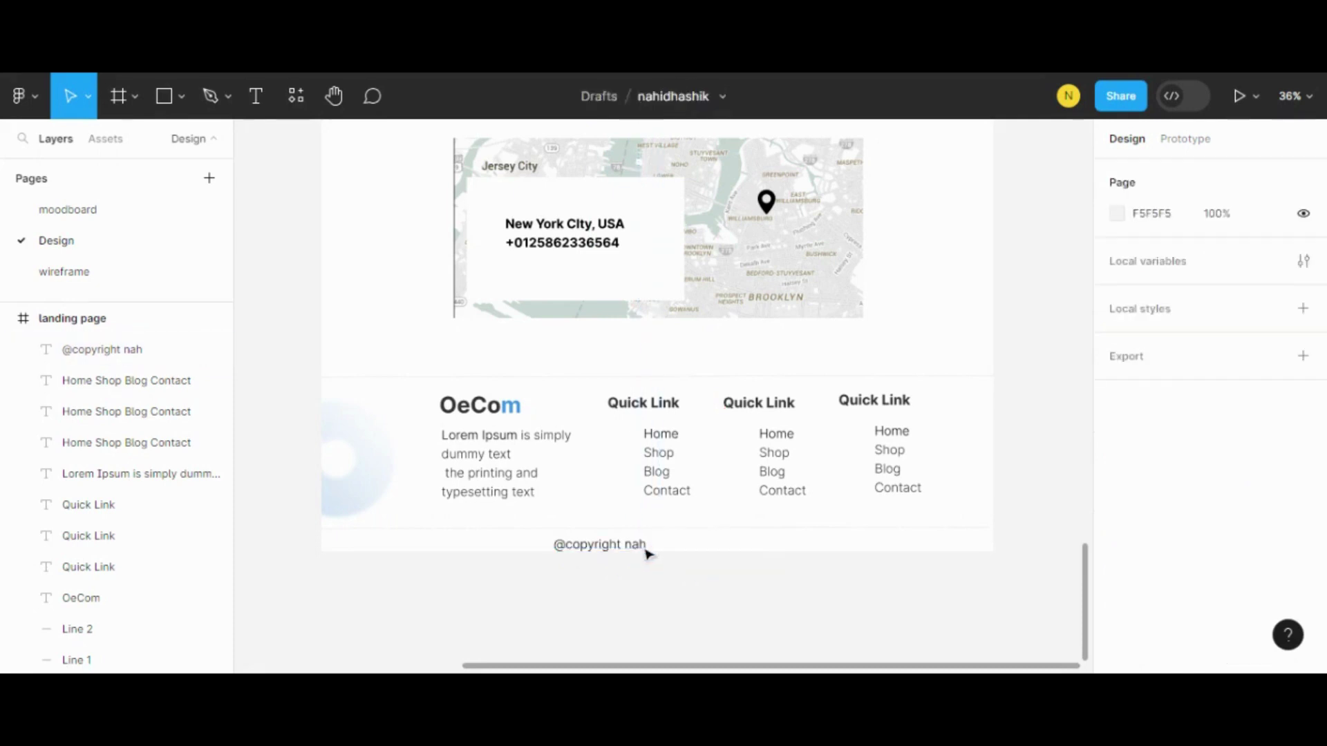
{"action": "double_click", "coordinate": [645, 550]}
{"action": "key", "text": "Right"}
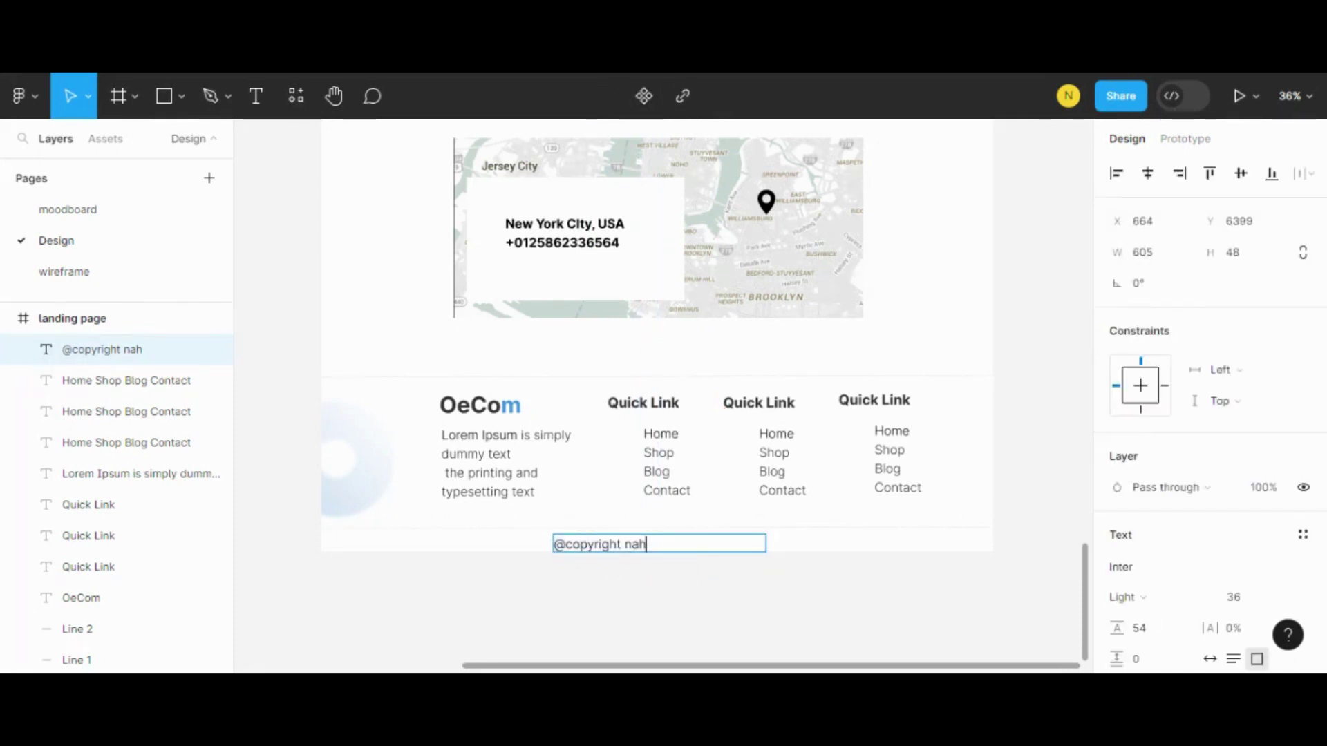
{"action": "type", "text": "idhas"}
{"action": "type", "text": "hik"}
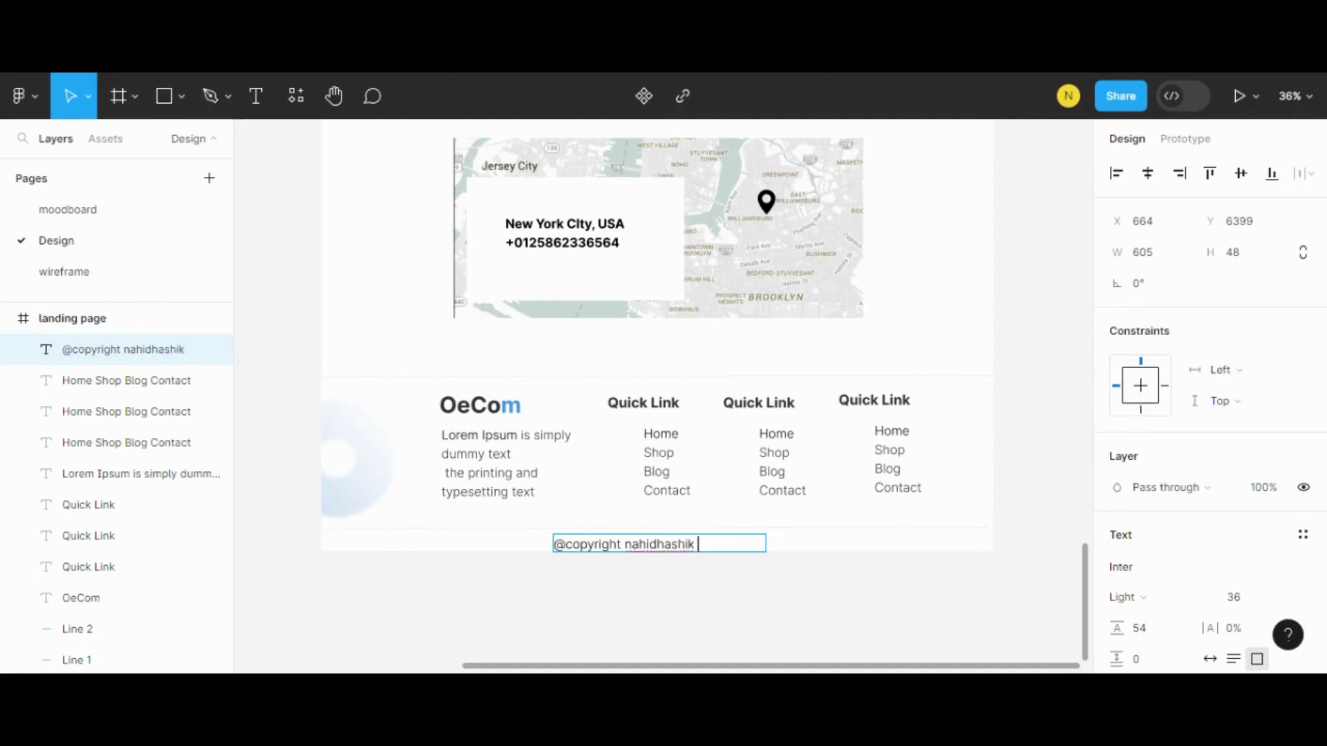
{"action": "type", "text": " 2023"}
{"action": "left_click", "coordinate": [846, 510]}
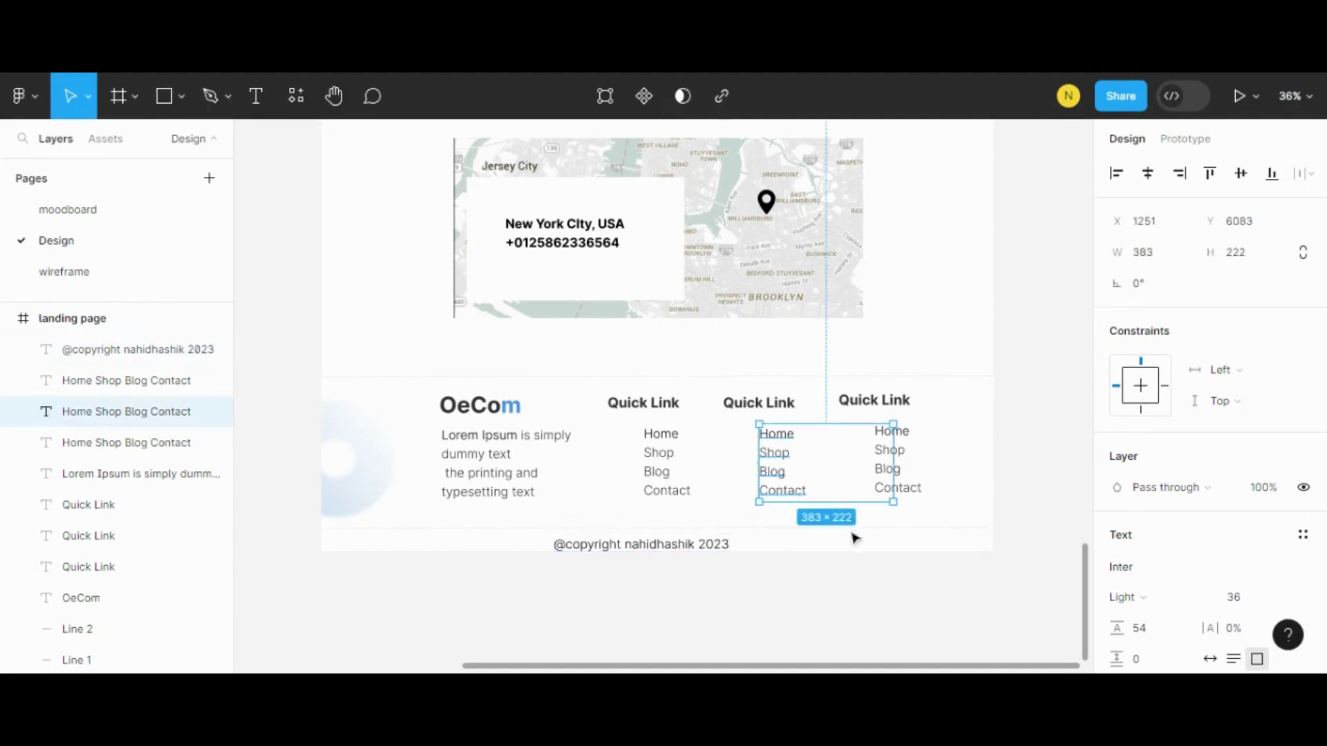
{"action": "left_click", "coordinate": [652, 550]}
{"action": "left_click_drag", "start_coordinate": [652, 549], "coordinate": [652, 543]}
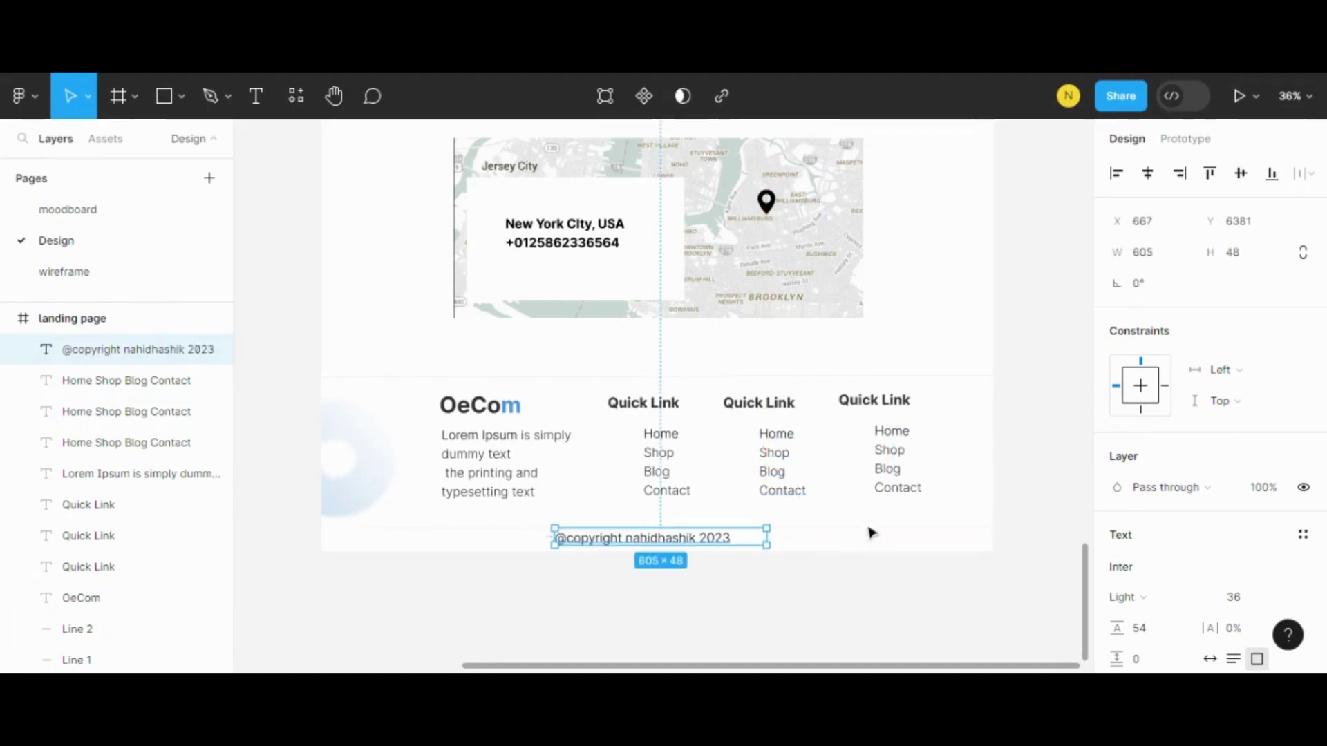
{"action": "left_click", "coordinate": [962, 334]}
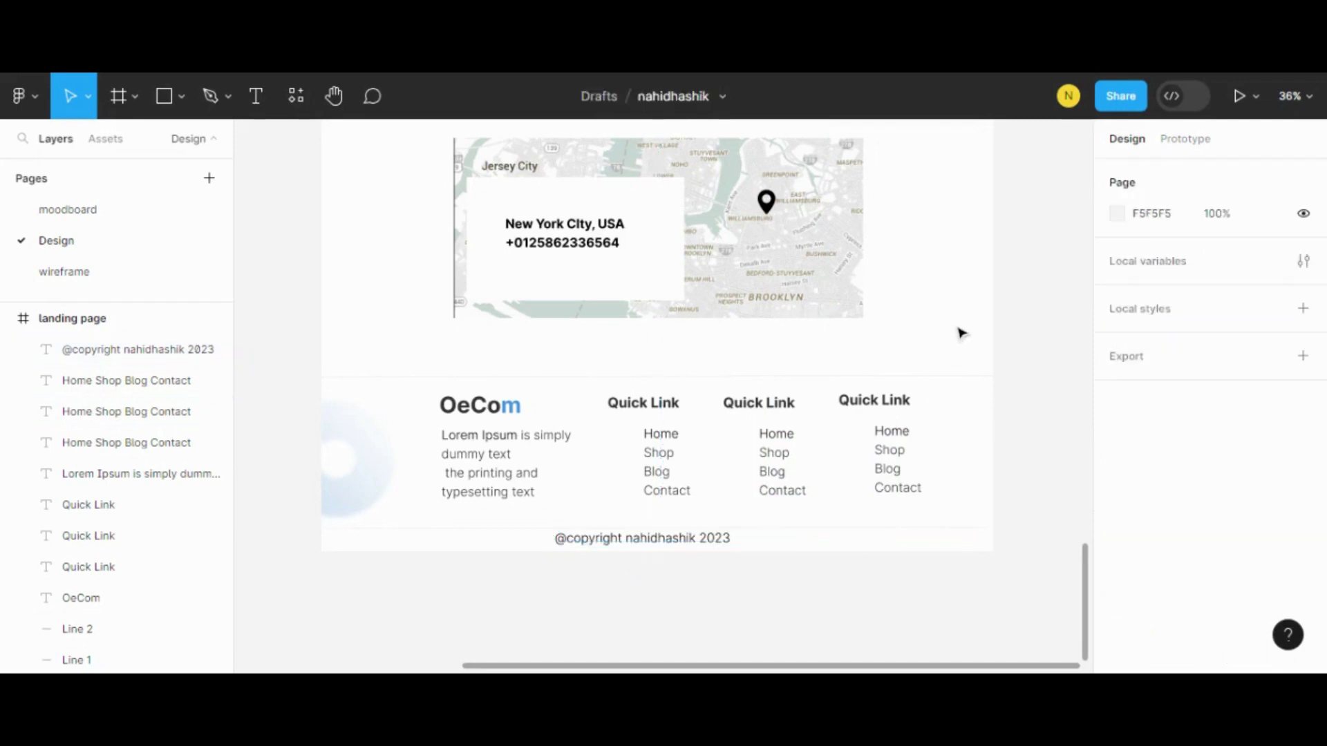
Change the copyright line's font weight from Light to Medium
{"action": "left_click", "coordinate": [655, 543]}
{"action": "double_click", "coordinate": [656, 542]}
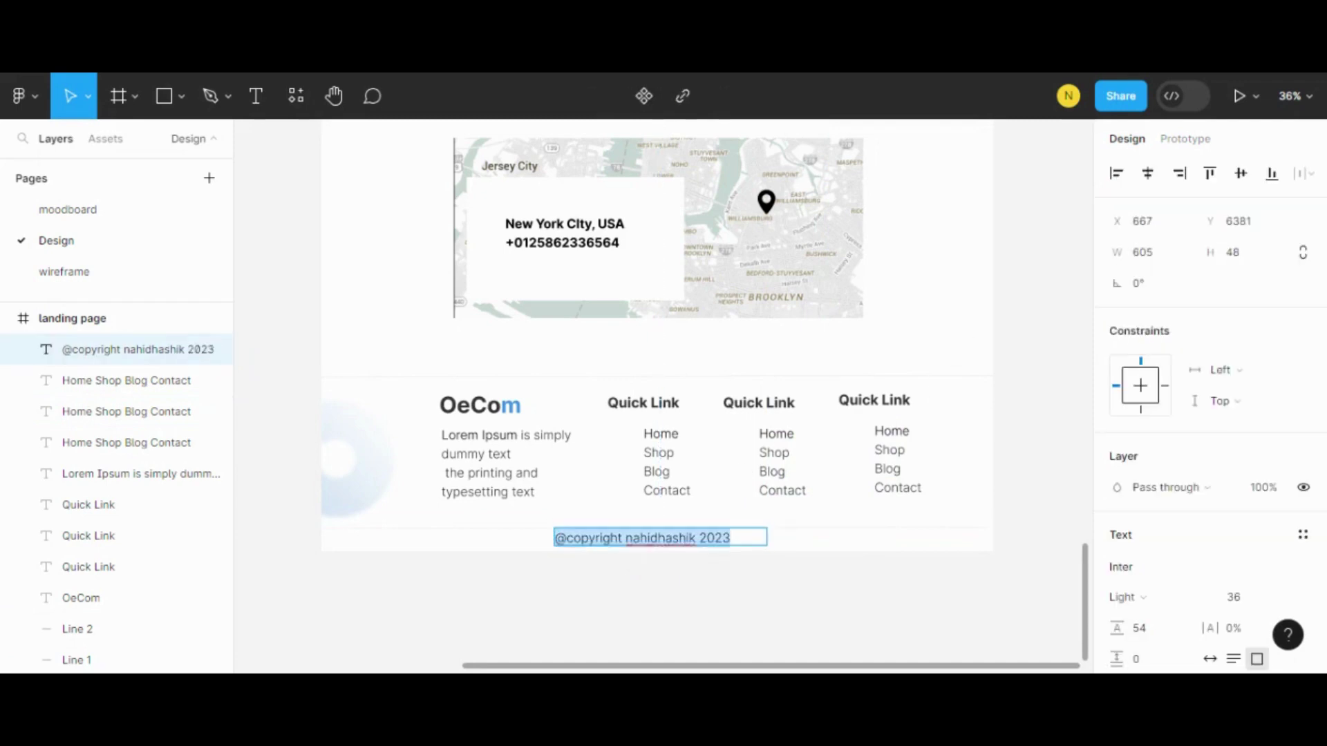
{"action": "left_click", "coordinate": [1203, 600]}
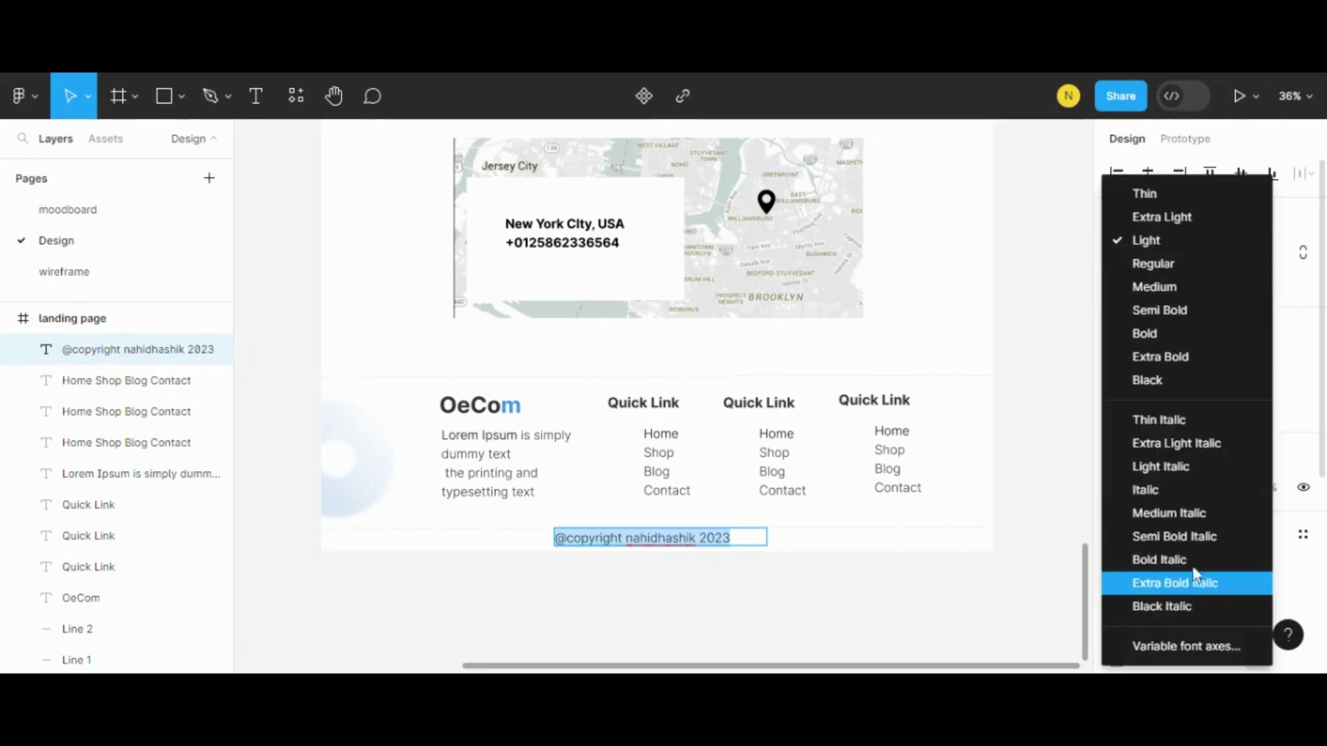
{"action": "left_click", "coordinate": [1161, 290]}
{"action": "key", "text": "Escape"}
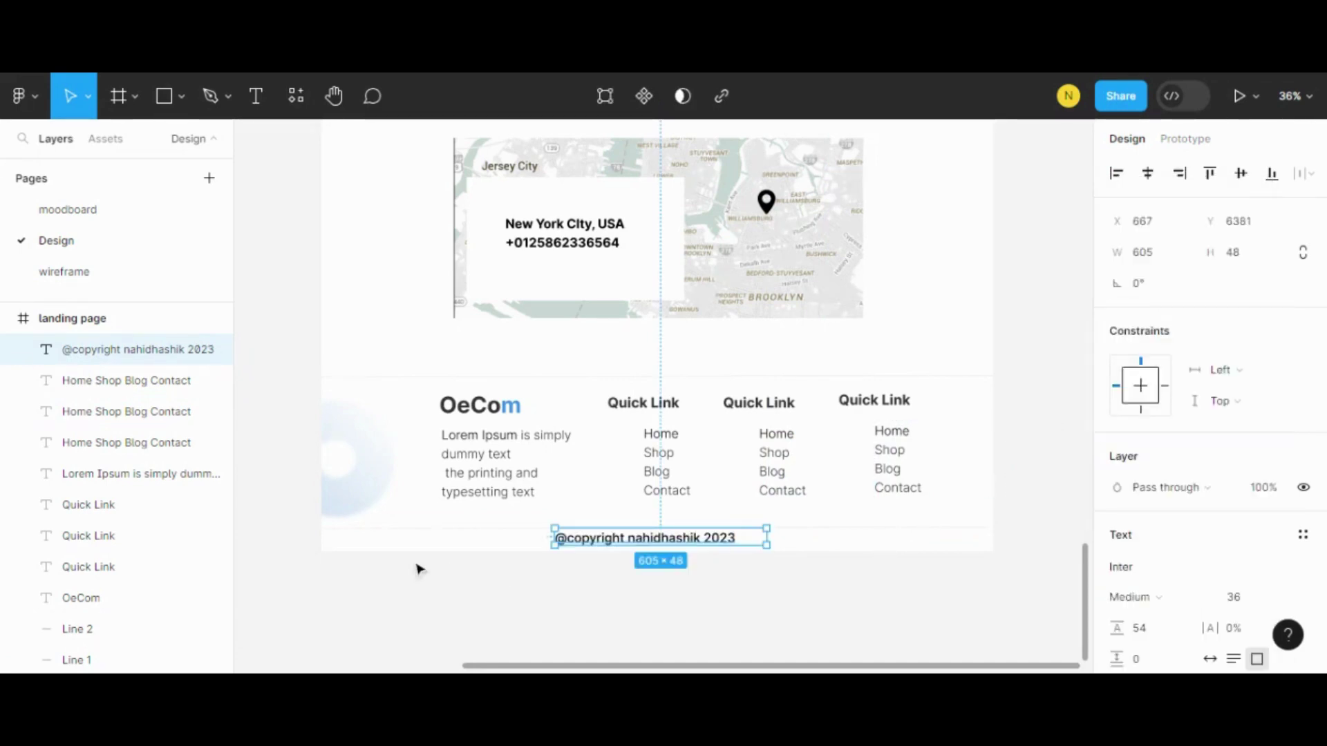
{"action": "left_click", "coordinate": [424, 553]}
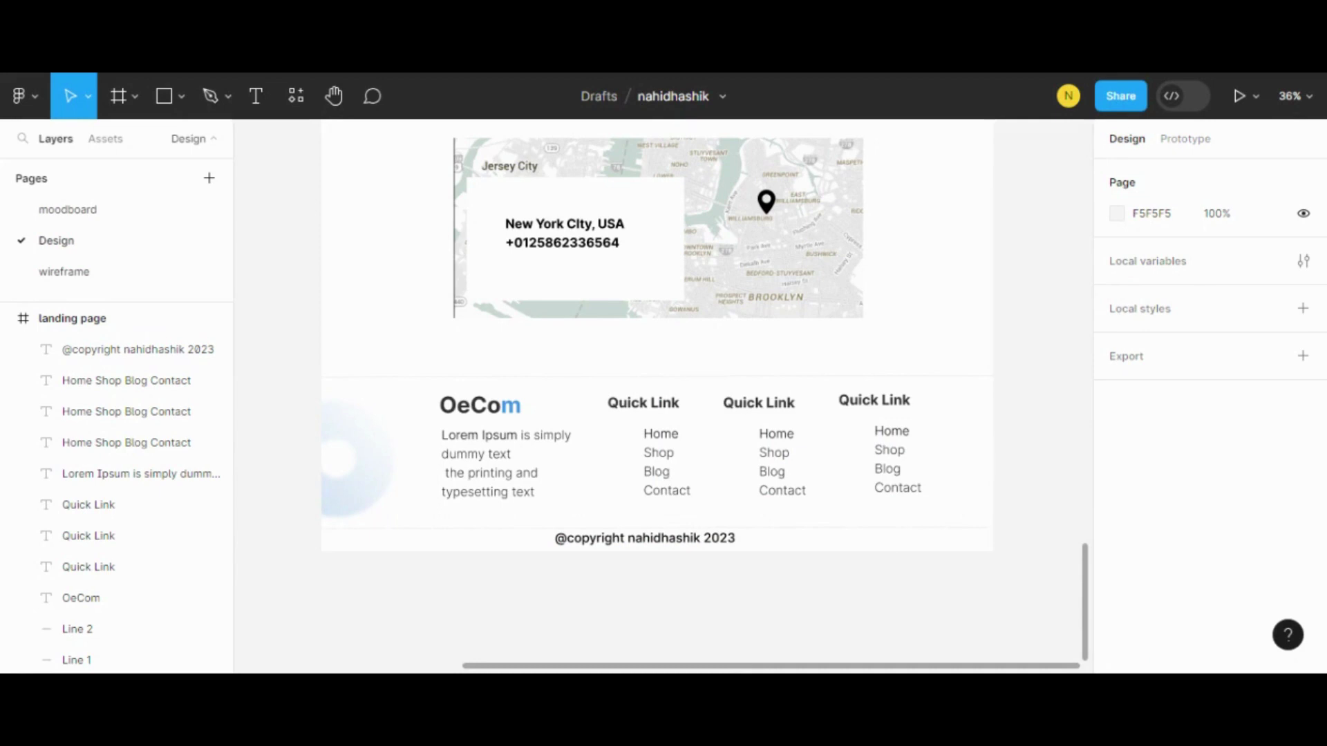
Shift the three Quick Link columns left into even spacing and open the frame's Plugins menu
{"action": "left_click", "coordinate": [654, 447]}
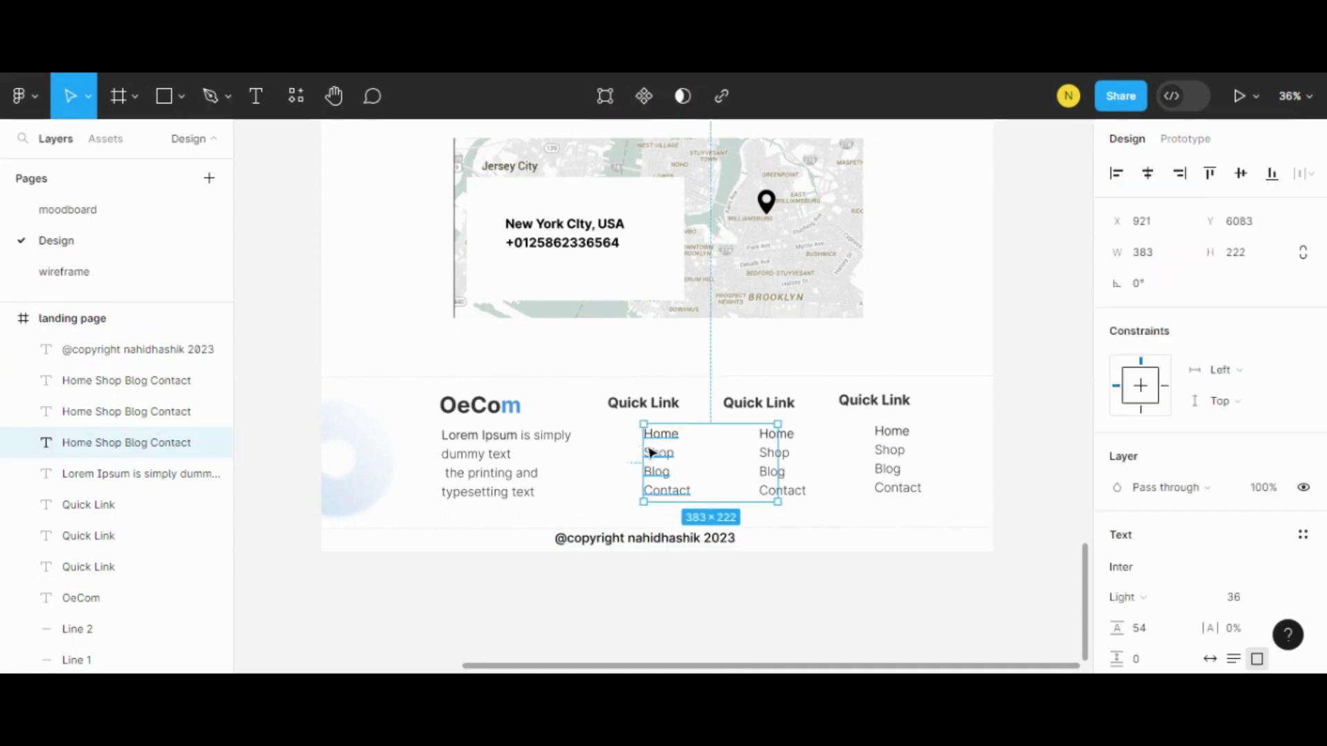
{"action": "left_click_drag", "start_coordinate": [653, 462], "coordinate": [650, 463]}
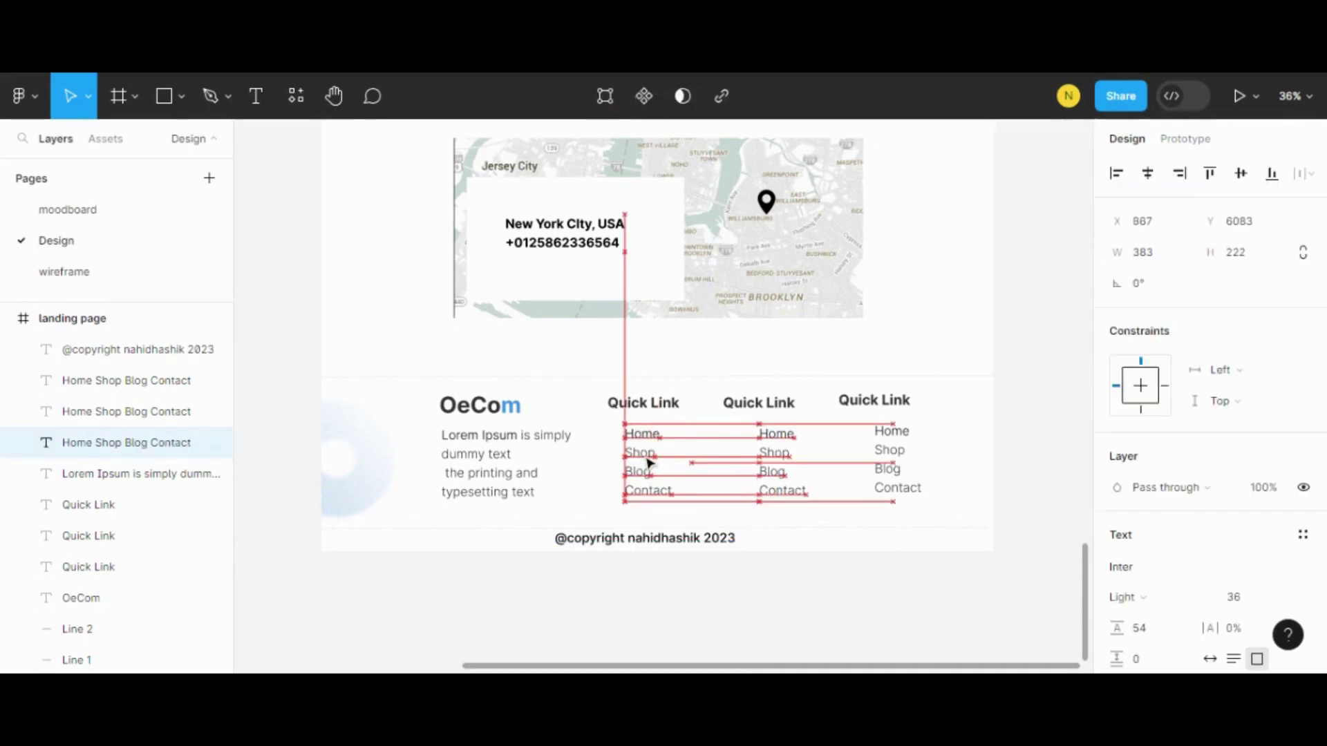
{"action": "left_click", "coordinate": [826, 459]}
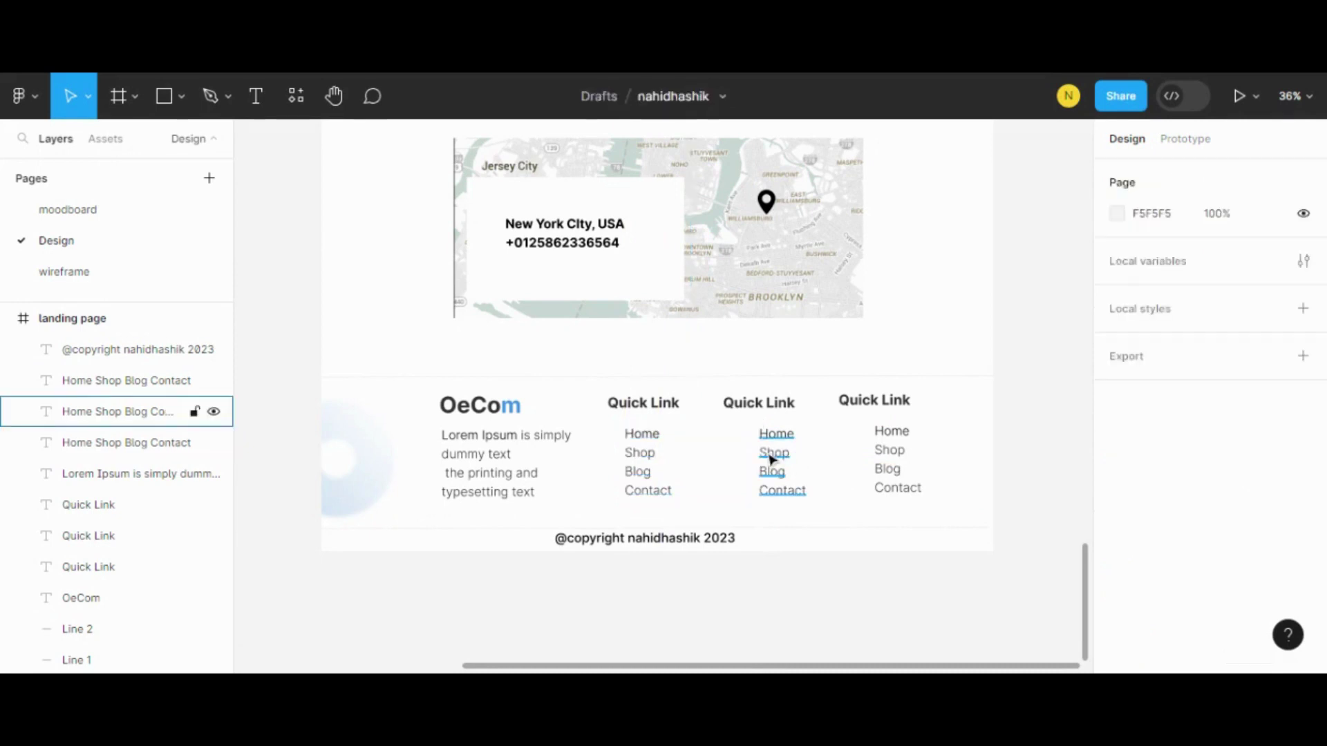
{"action": "left_click", "coordinate": [760, 458]}
{"action": "left_click_drag", "start_coordinate": [760, 458], "coordinate": [742, 458]}
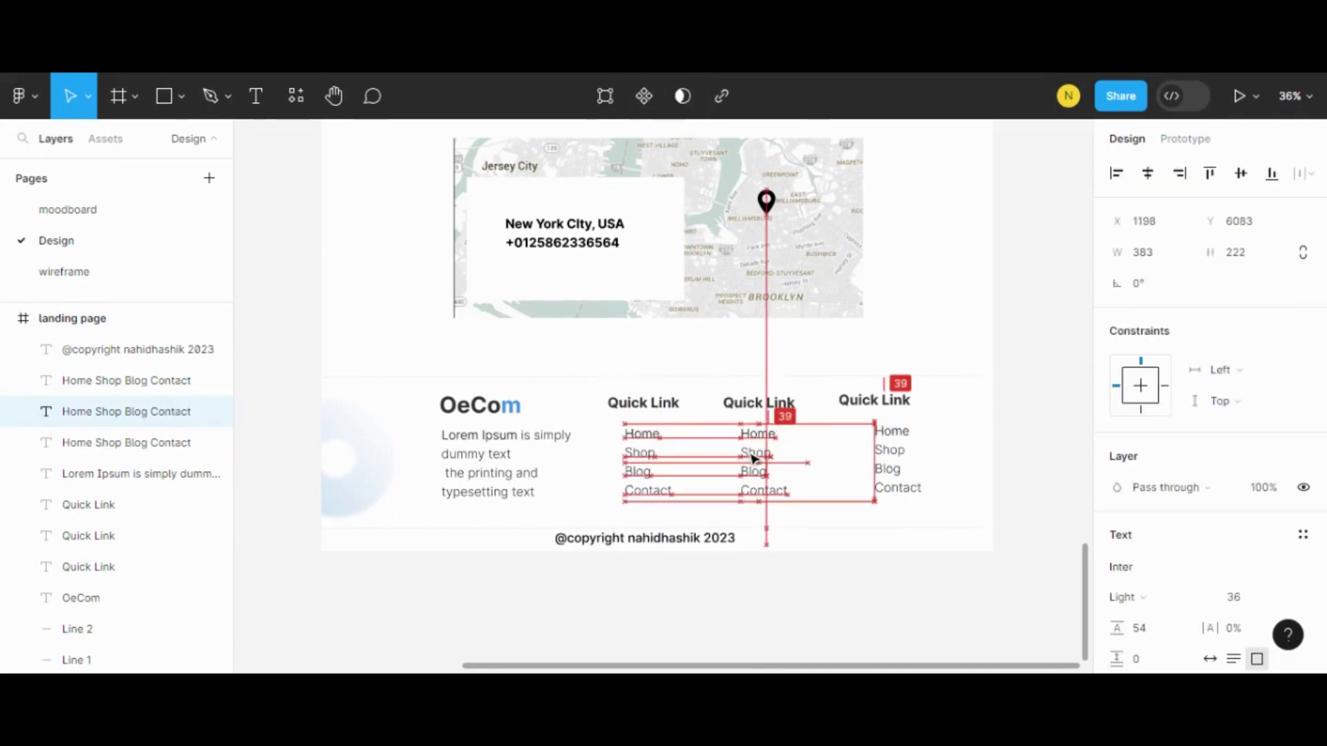
{"action": "left_click", "coordinate": [903, 453]}
{"action": "left_click_drag", "start_coordinate": [902, 453], "coordinate": [882, 453]}
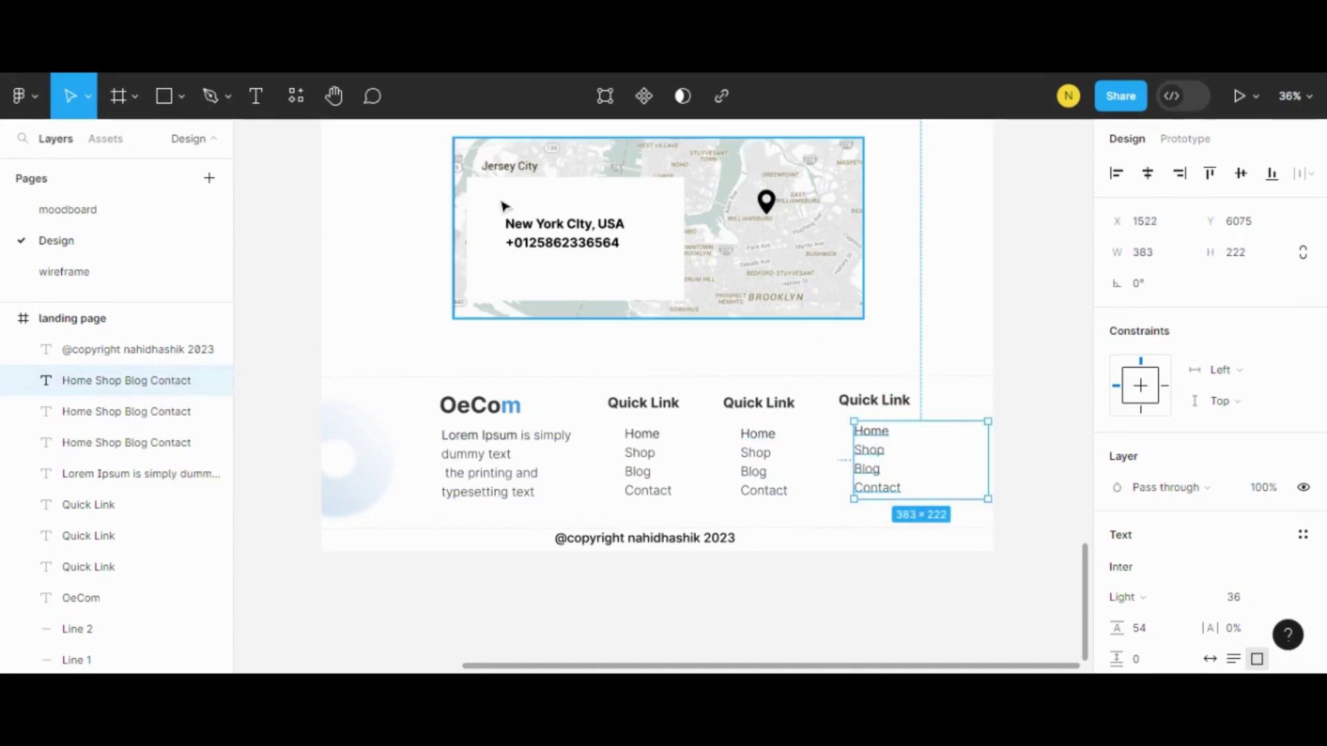
{"action": "right_click", "coordinate": [383, 338]}
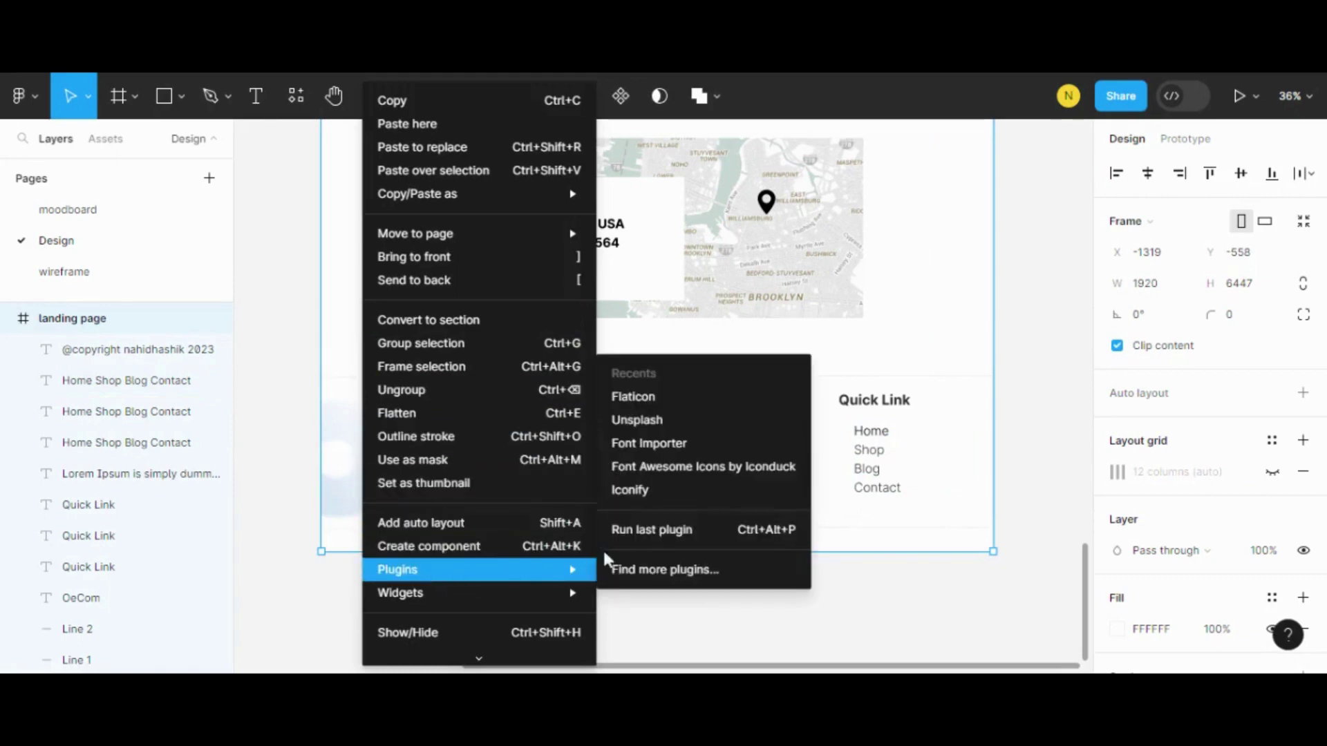
{"action": "mouse_move", "coordinate": [398, 570]}
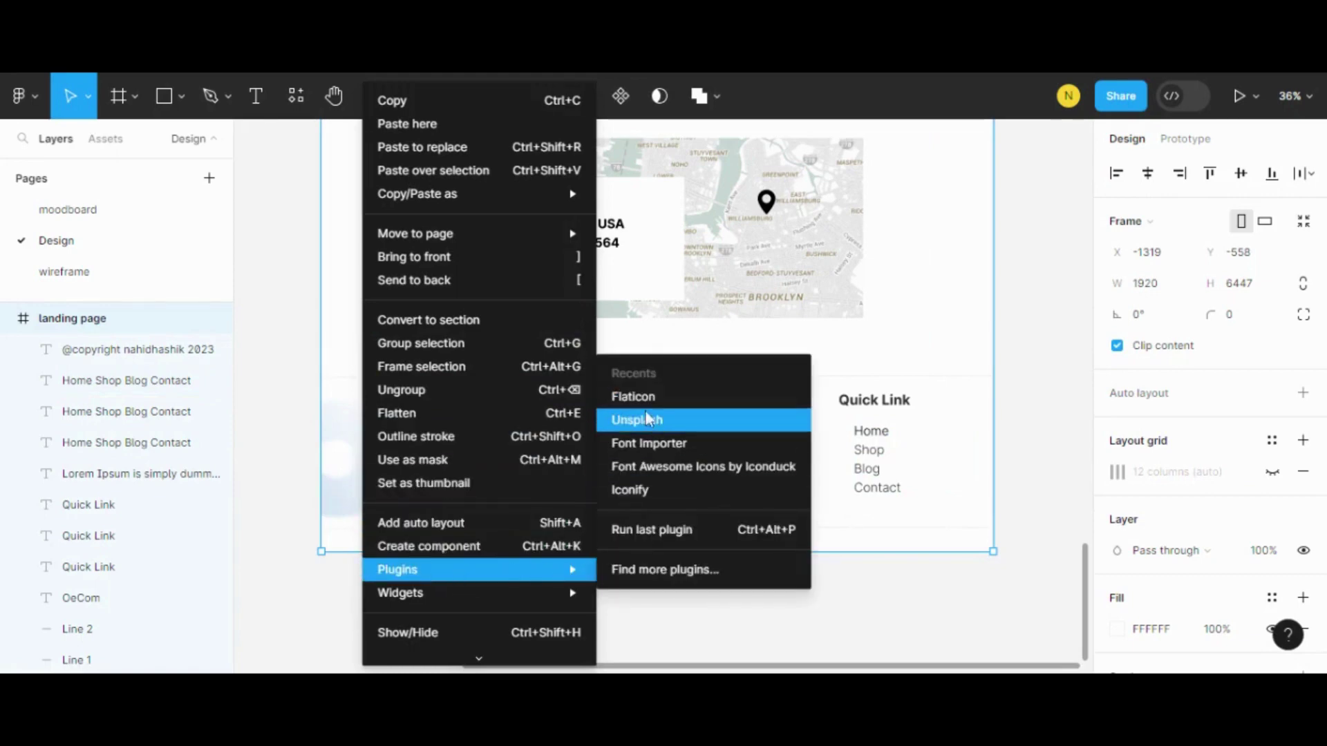
Launch the Flaticon plugin and insert a blue Twitter icon onto the page
{"action": "left_click", "coordinate": [643, 411]}
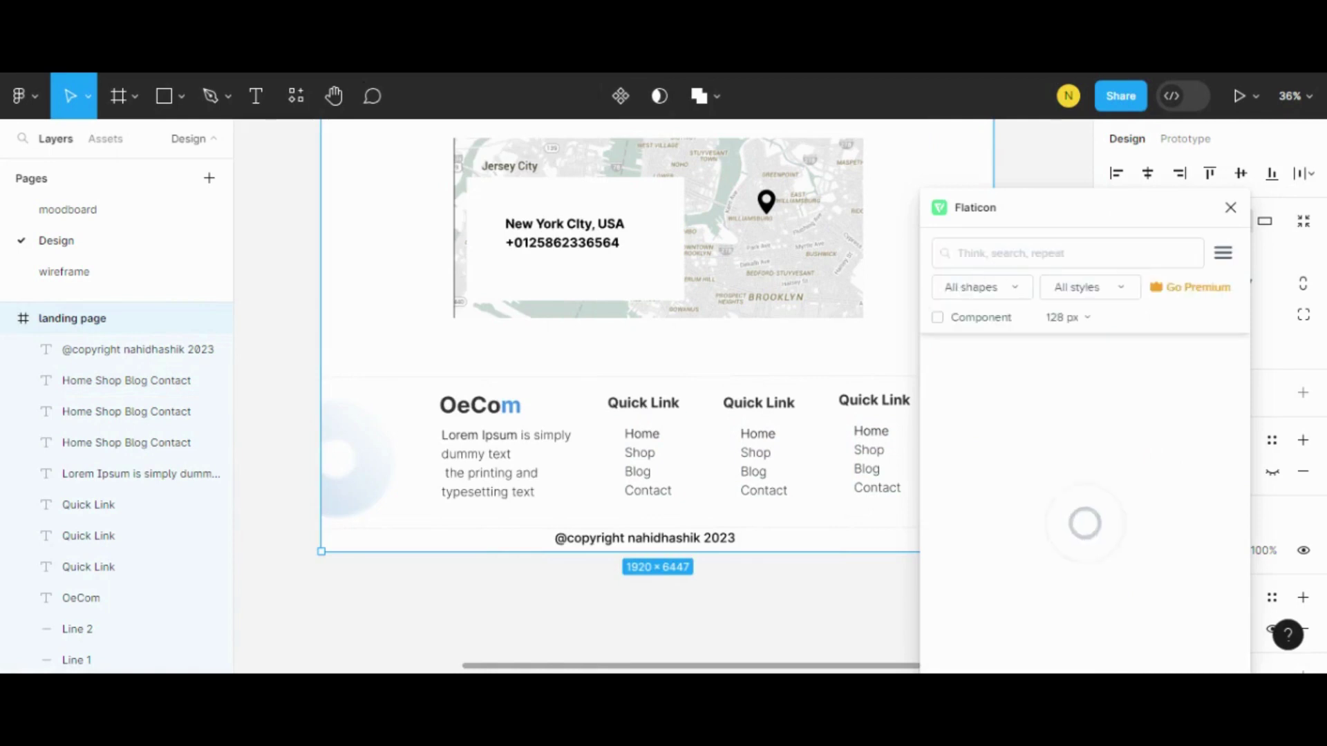
{"action": "type", "text": "t"}
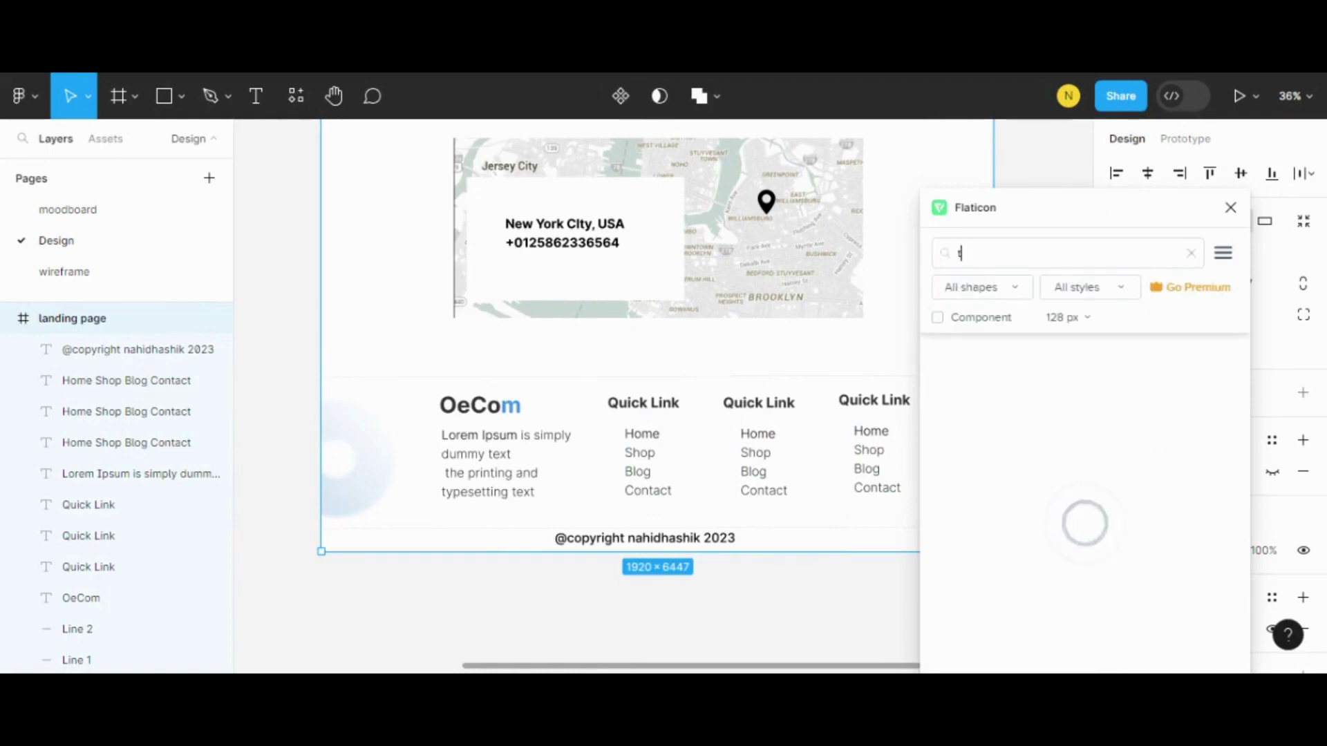
{"action": "type", "text": "witter"}
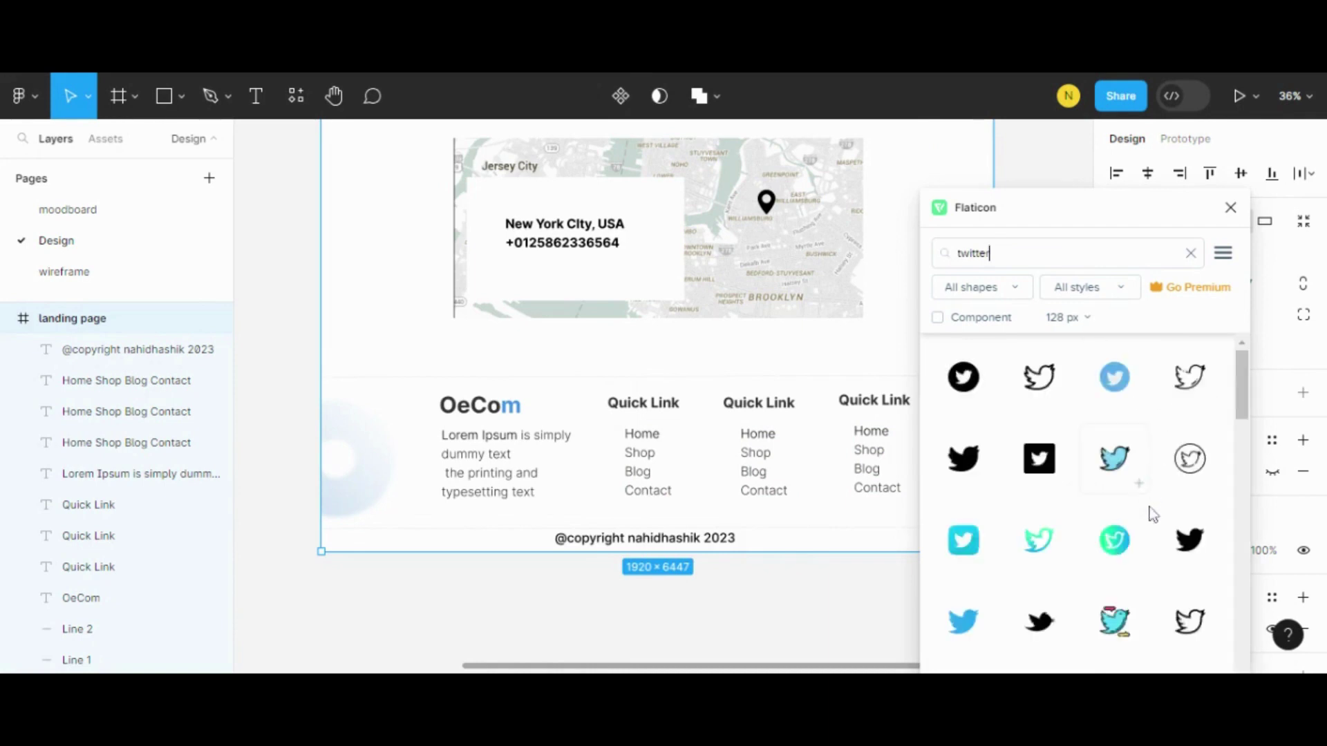
{"action": "mouse_move", "coordinate": [962, 539]}
{"action": "left_click", "coordinate": [963, 622]}
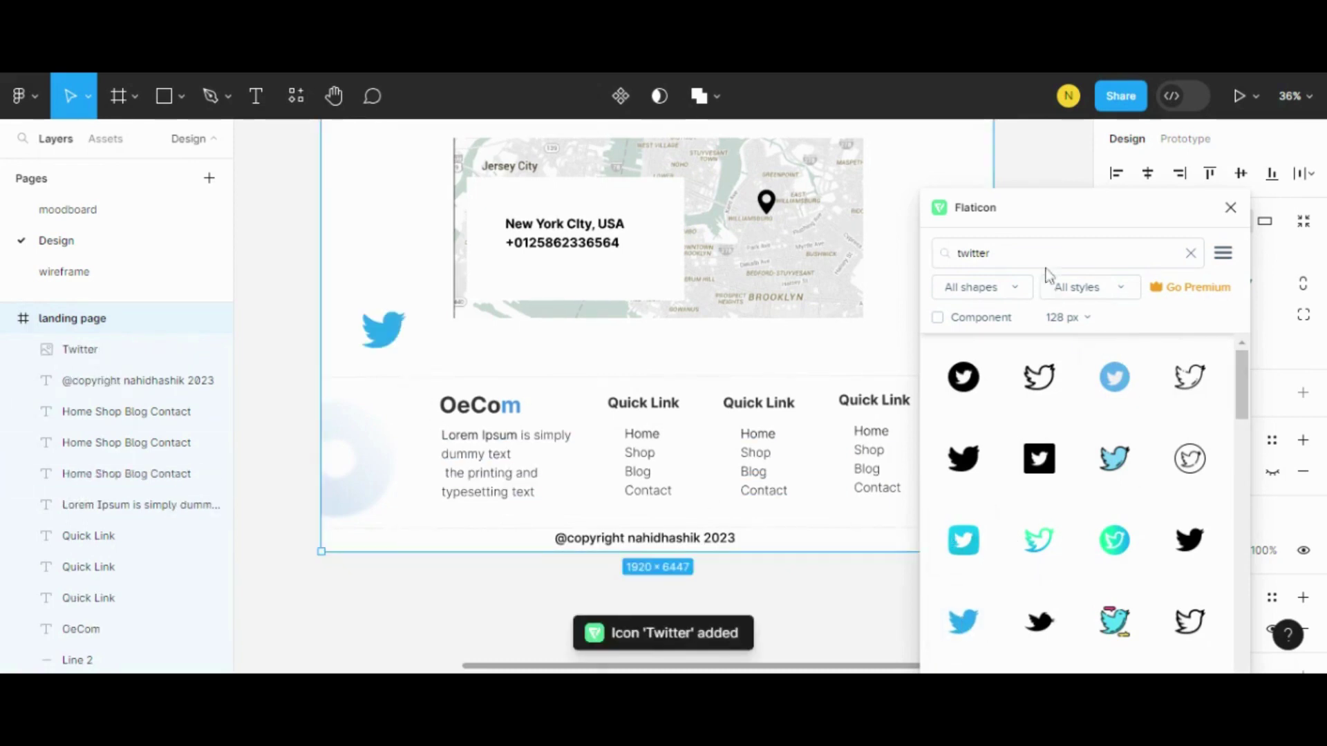
Replace the Flaticon search term with a search for Instagram icons
{"action": "double_click", "coordinate": [930, 264]}
{"action": "type", "text": "inj"}
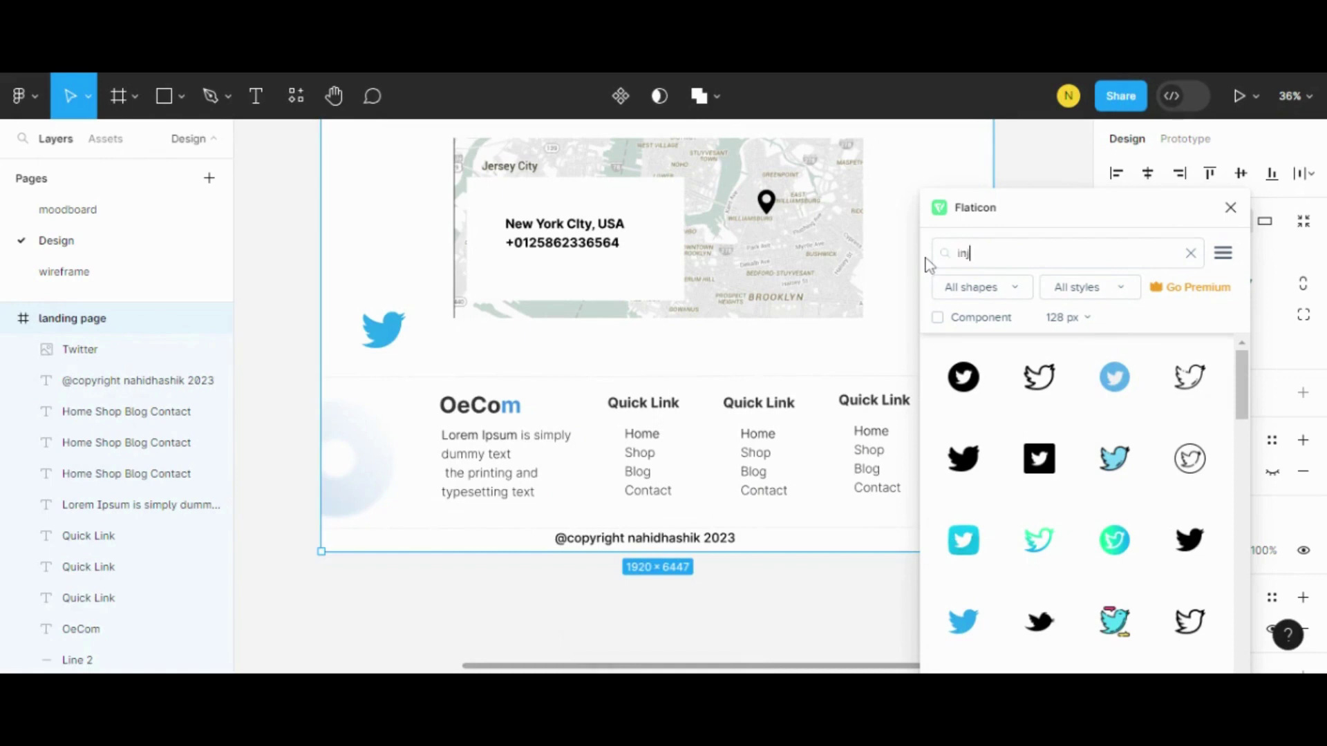
{"action": "key", "text": "BackSpace"}
{"action": "type", "text": "steg"}
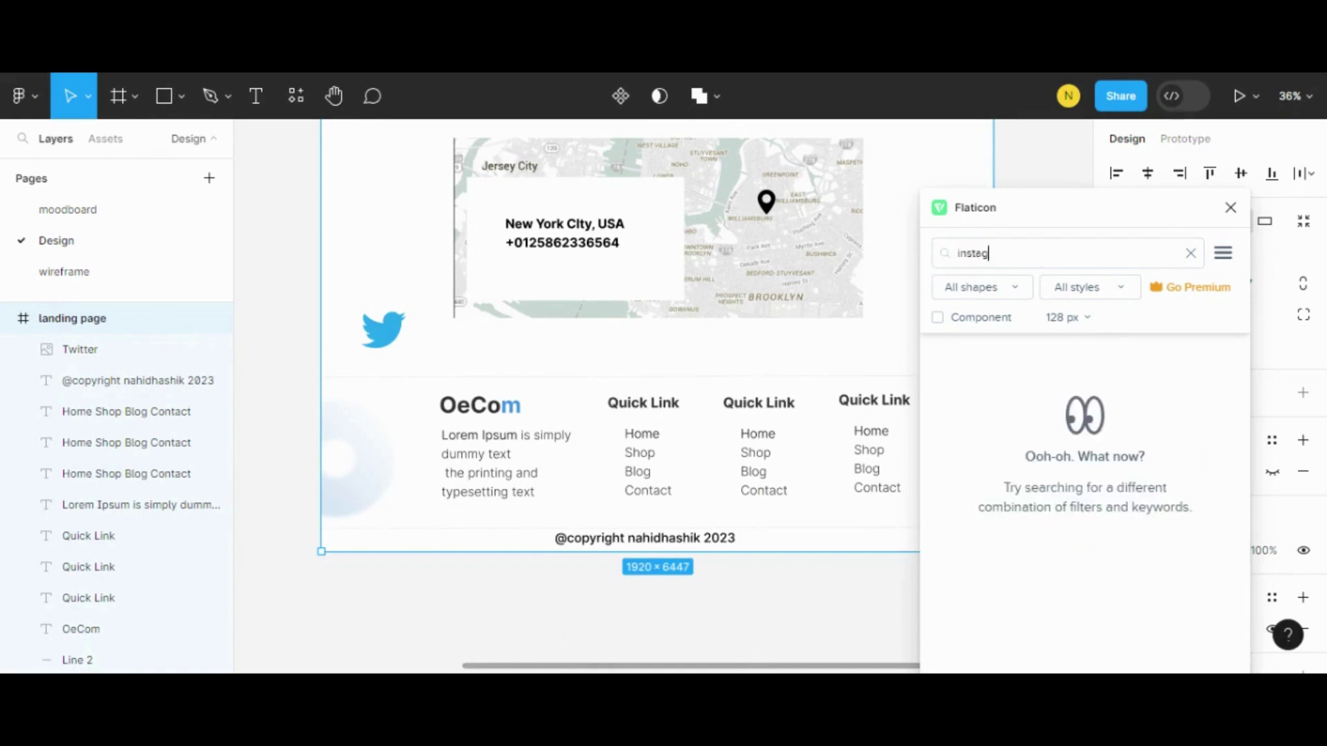
{"action": "type", "text": "arm"}
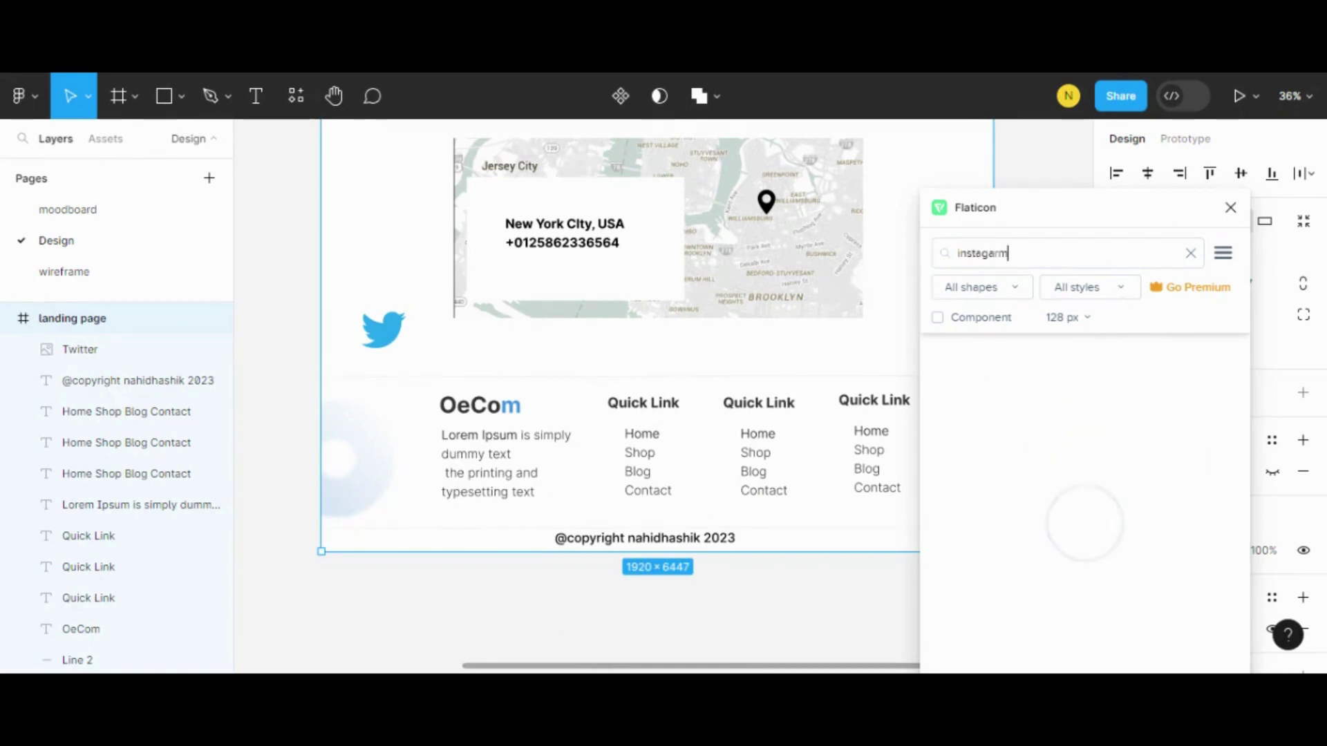
{"action": "key", "text": "BackSpace"}
{"action": "key", "text": "BackSpace"}
{"action": "key", "text": "BackSpace"}
{"action": "key", "text": "BackSpace"}
{"action": "key", "text": "BackSpace"}
{"action": "type", "text": "e"}
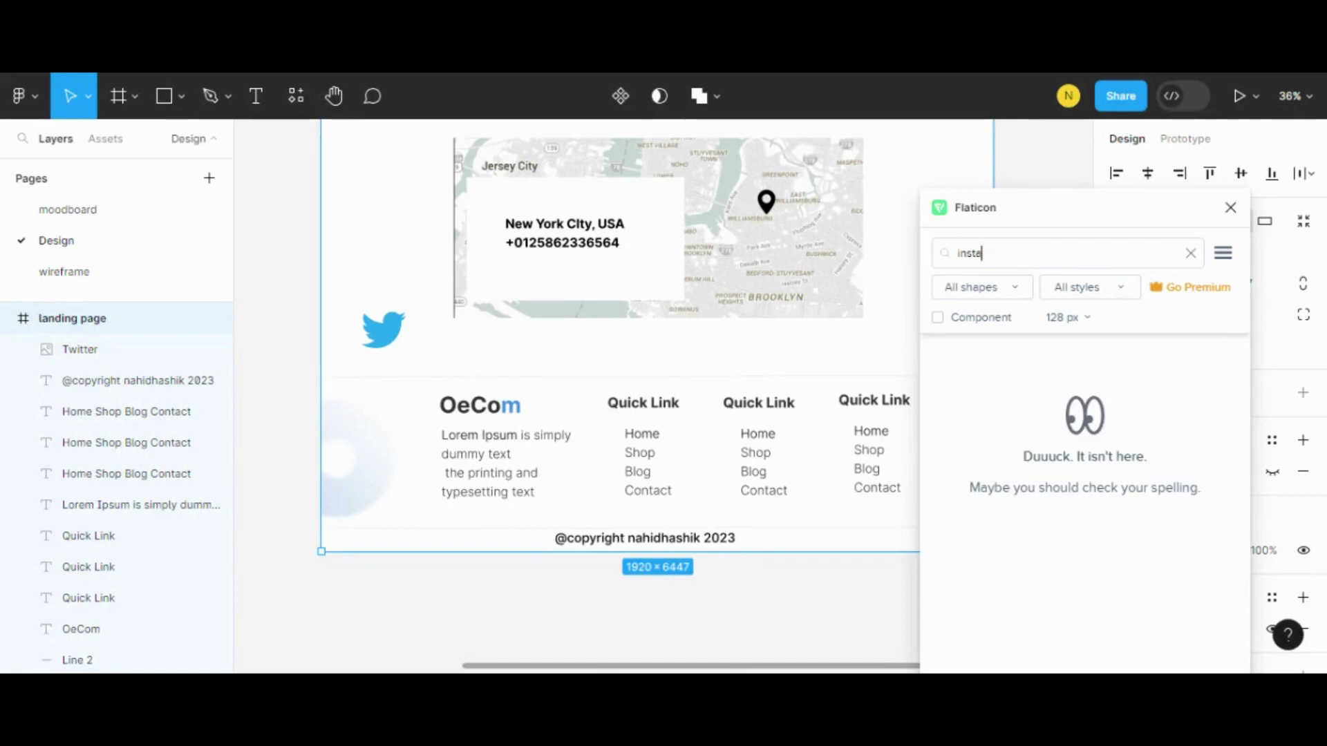
{"action": "key", "text": "BackSpace"}
{"action": "type", "text": "a"}
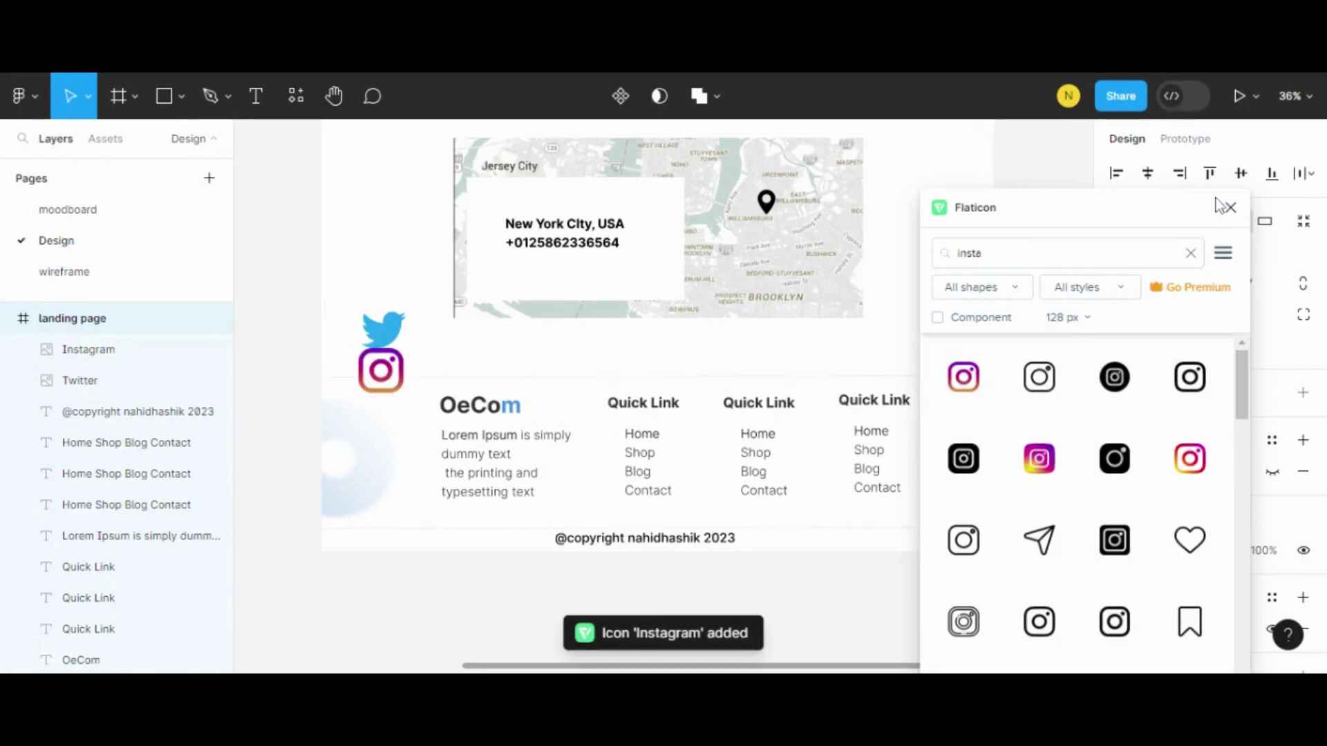
Search Flaticon for 'facebook' and browse the Facebook icon results
{"action": "double_click", "coordinate": [957, 252]}
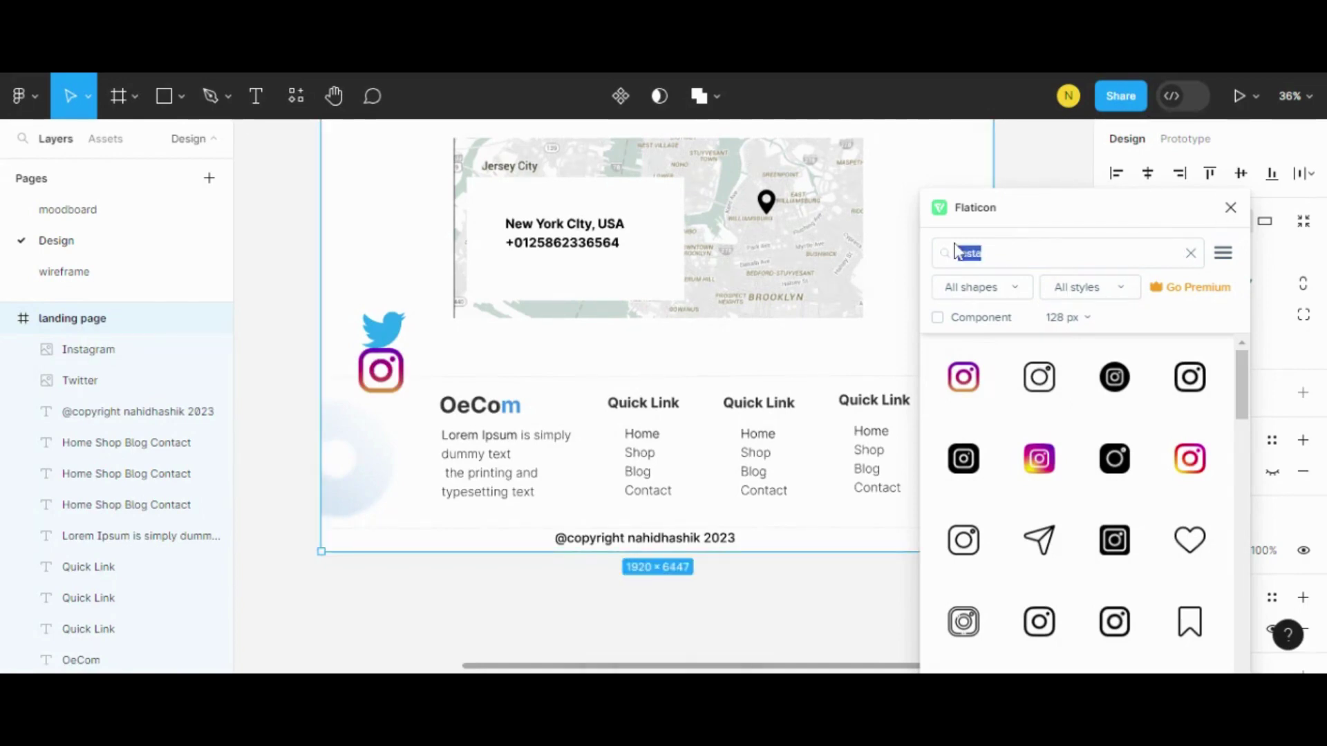
{"action": "type", "text": "face"}
{"action": "type", "text": "book"}
{"action": "key", "text": "Return"}
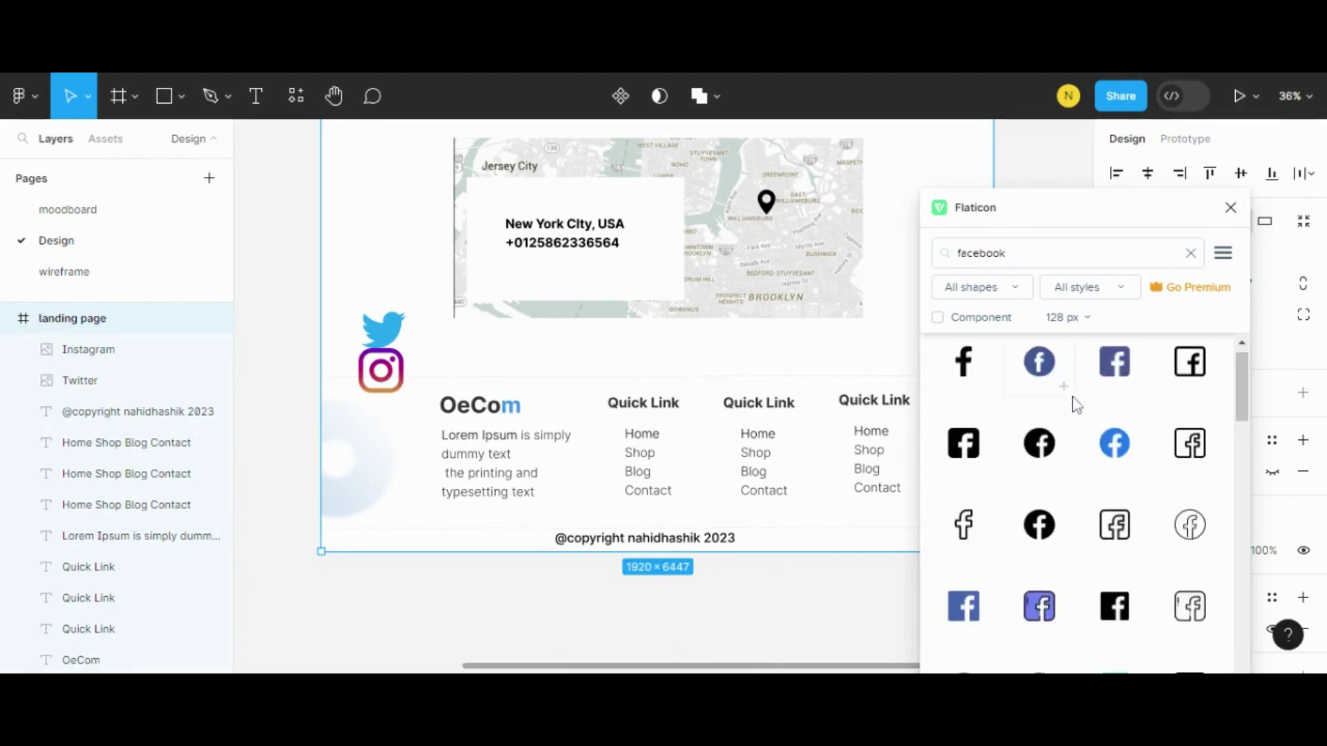
{"action": "scroll", "coordinate": [1076, 405], "scroll_direction": "down", "scroll_amount": 3}
{"action": "scroll", "coordinate": [1077, 404], "scroll_direction": "up", "scroll_amount": 3}
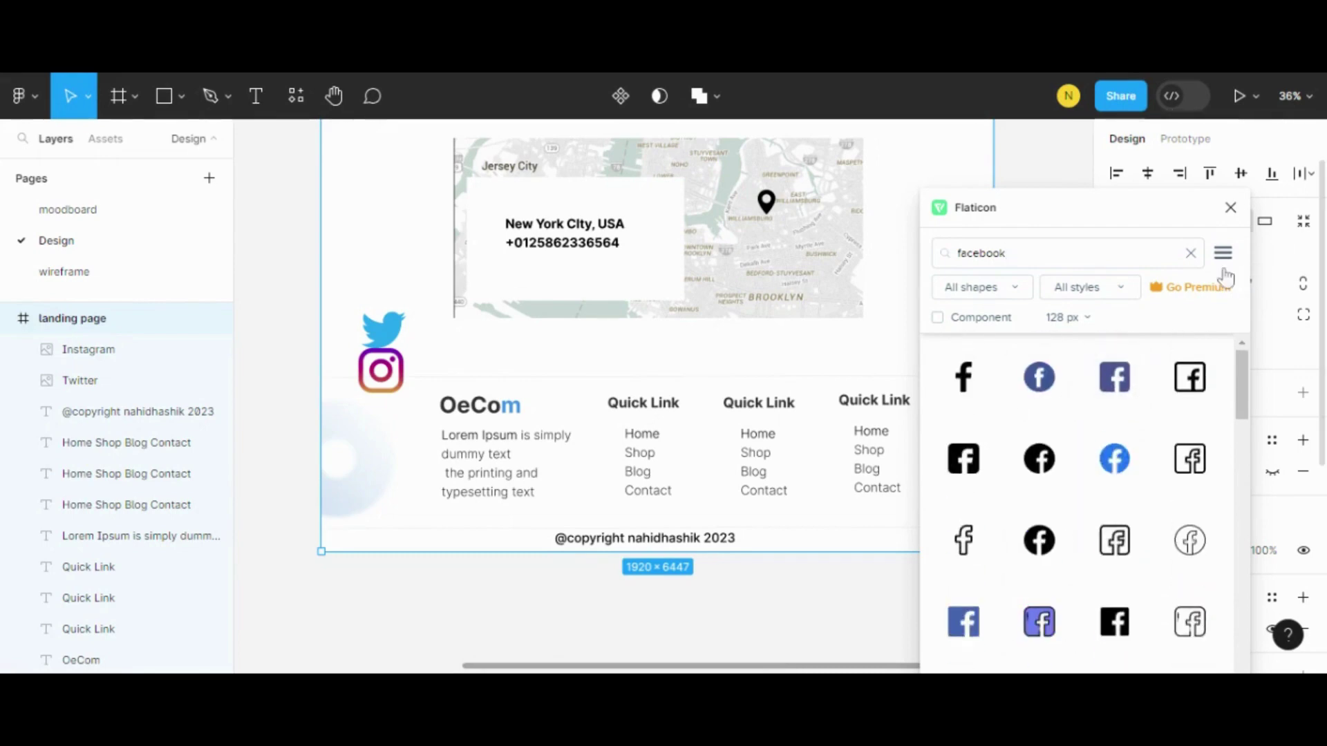
Insert the Facebook icon and move the Twitter icon under the third Quick Link heading
{"action": "left_click", "coordinate": [1231, 208]}
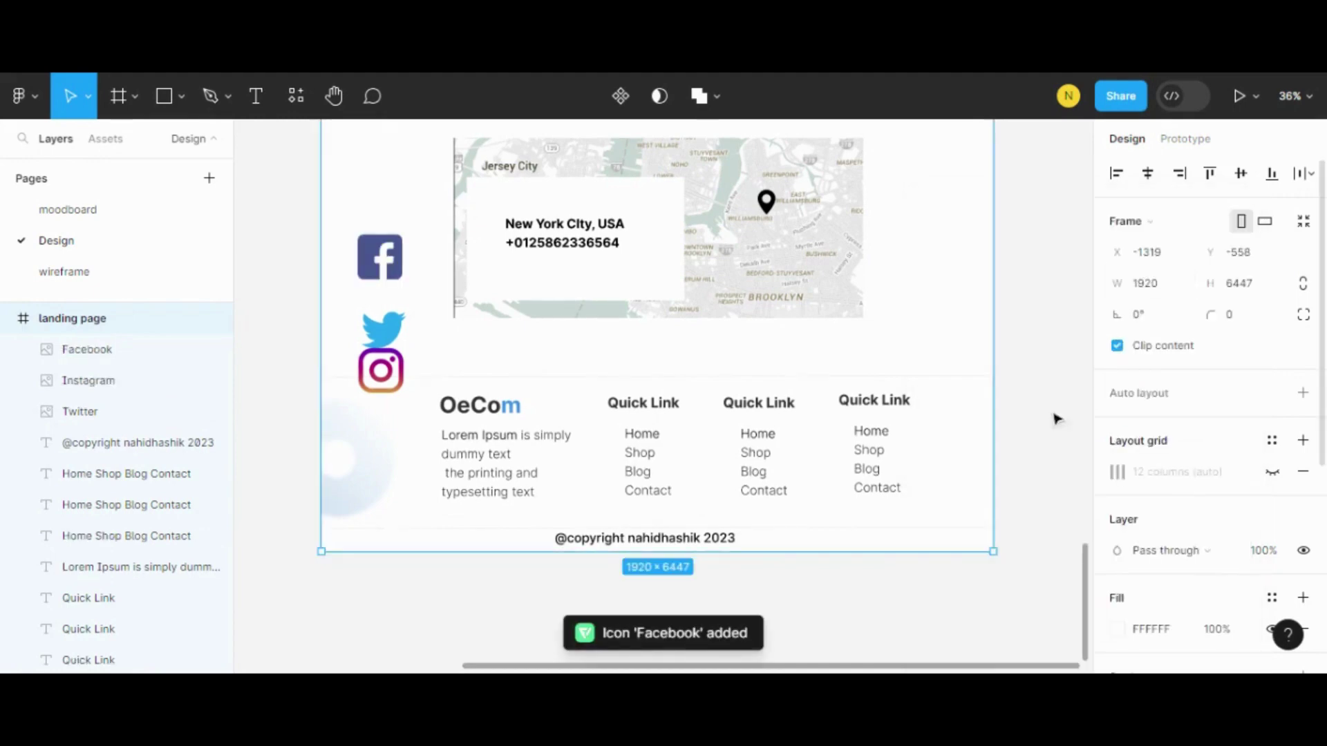
{"action": "left_click", "coordinate": [877, 492]}
{"action": "left_click", "coordinate": [833, 441]}
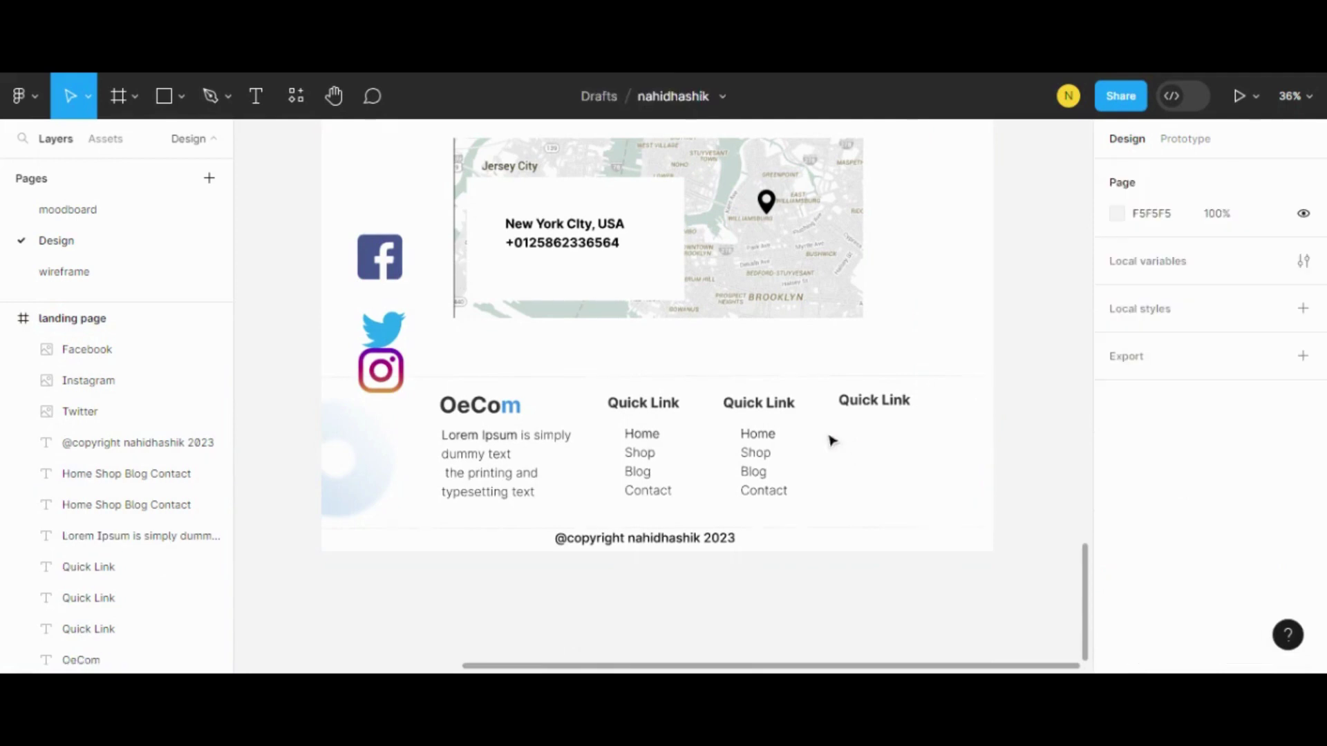
{"action": "left_click", "coordinate": [80, 411]}
{"action": "left_click_drag", "start_coordinate": [615, 368], "coordinate": [880, 457]}
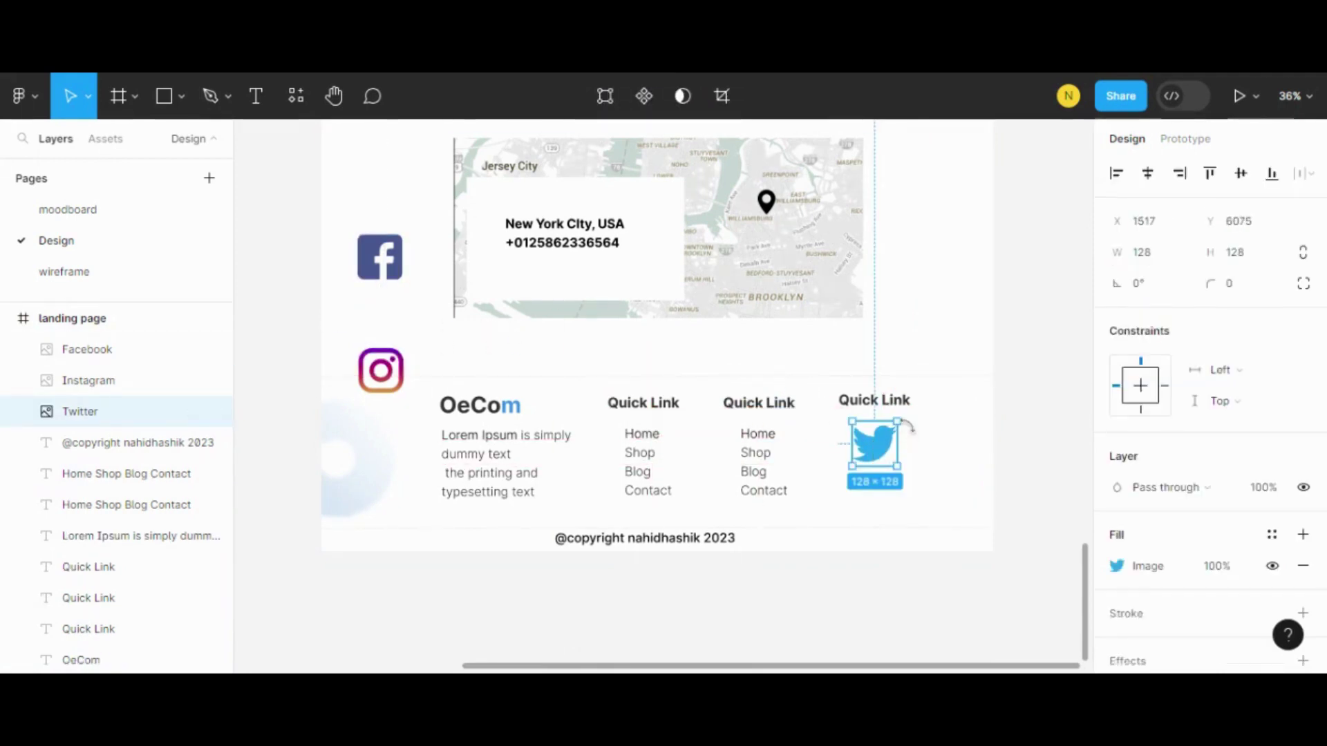
Shrink the Twitter icon to 62×62 and align it with the footer links
{"action": "left_click_drag", "start_coordinate": [900, 419], "coordinate": [889, 432]}
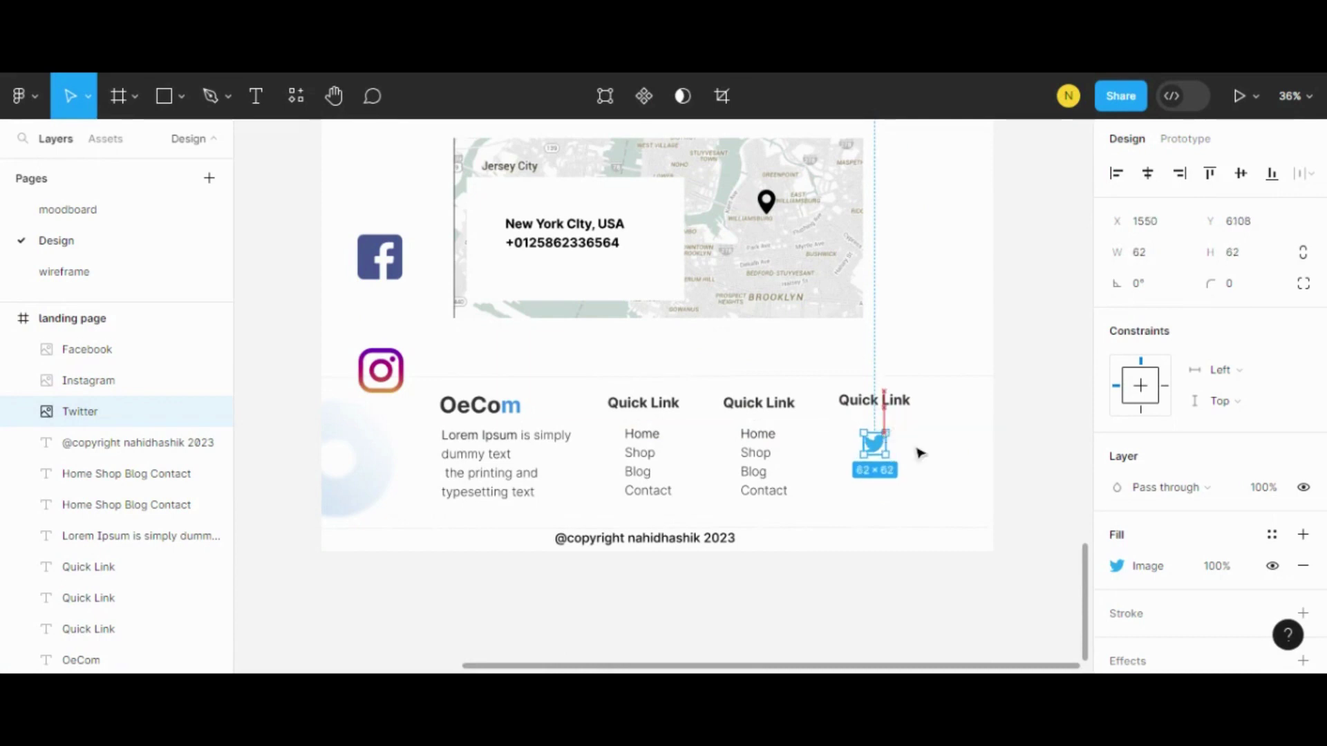
{"action": "left_click", "coordinate": [902, 451]}
{"action": "left_click_drag", "start_coordinate": [876, 452], "coordinate": [867, 449]}
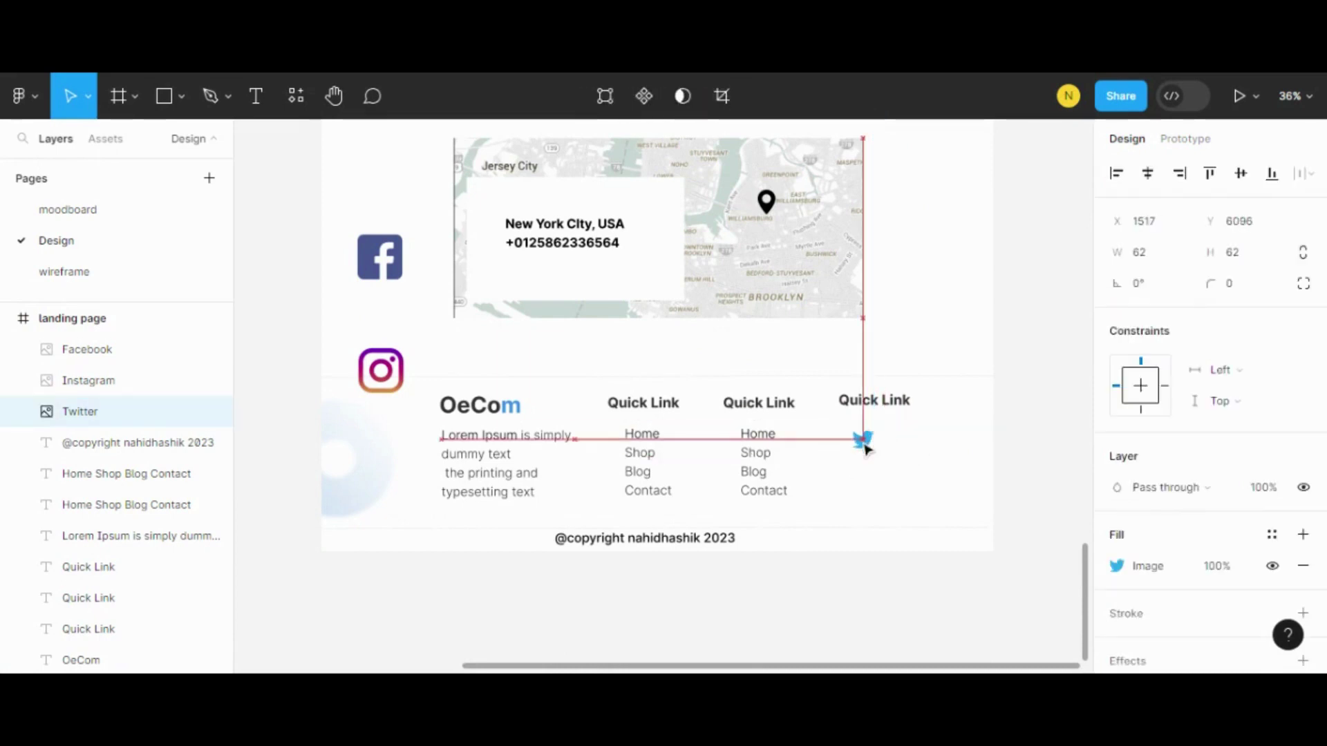
{"action": "left_click", "coordinate": [387, 363]}
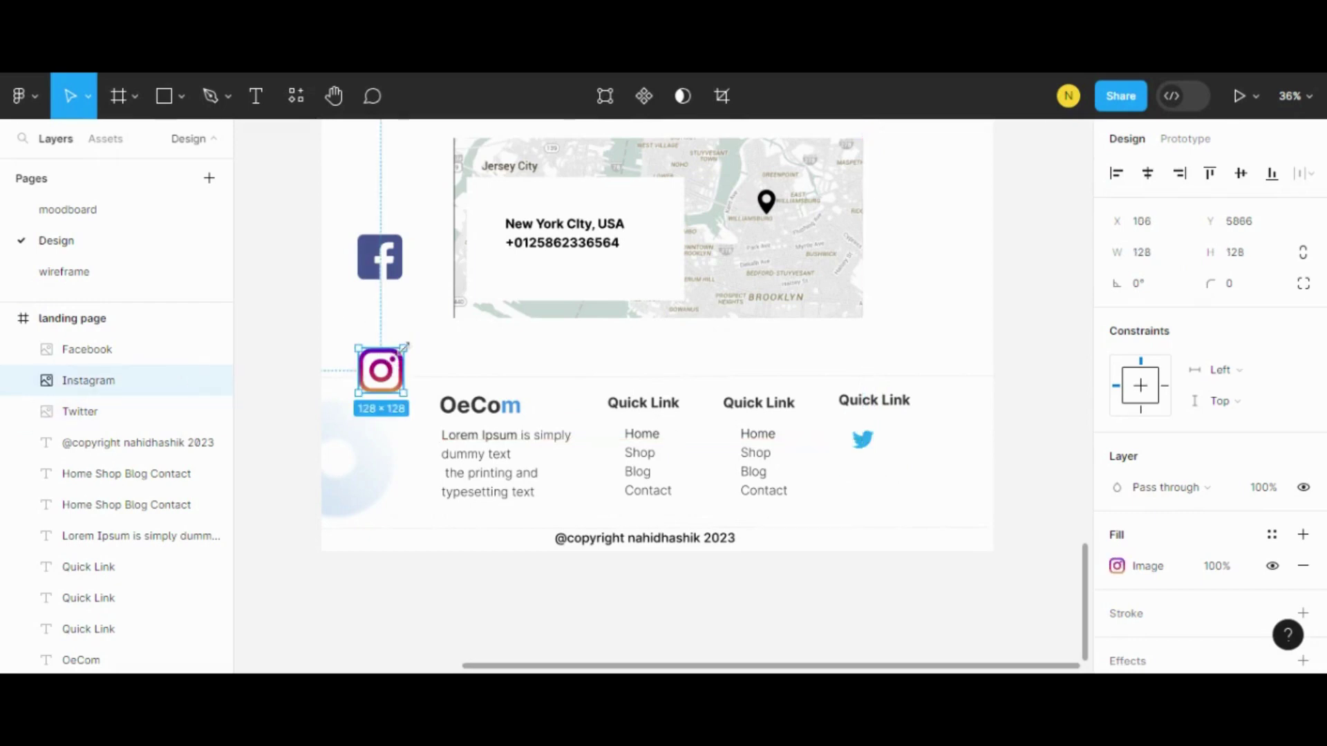
Shrink the Instagram icon to about 60×60 to match the Twitter icon
{"action": "left_click_drag", "start_coordinate": [405, 346], "coordinate": [396, 358]}
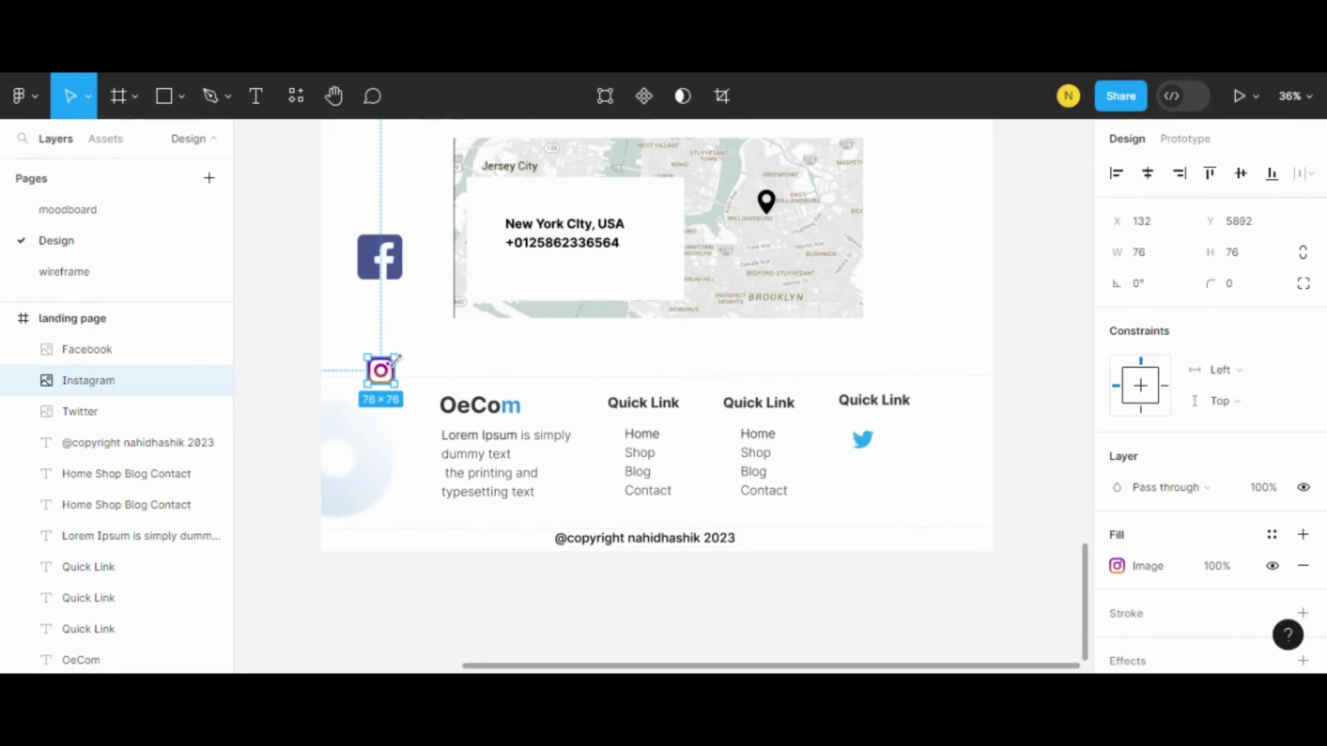
{"action": "left_click", "coordinate": [864, 441]}
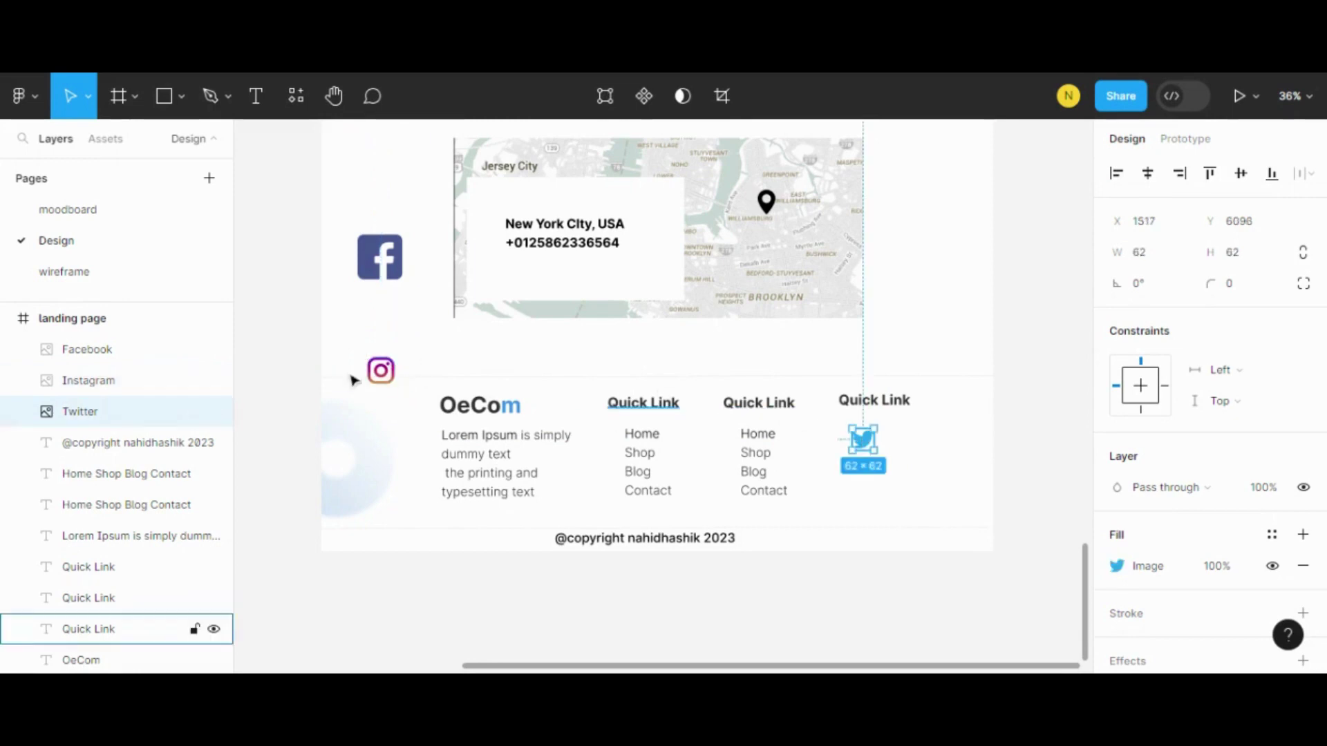
{"action": "left_click", "coordinate": [381, 371]}
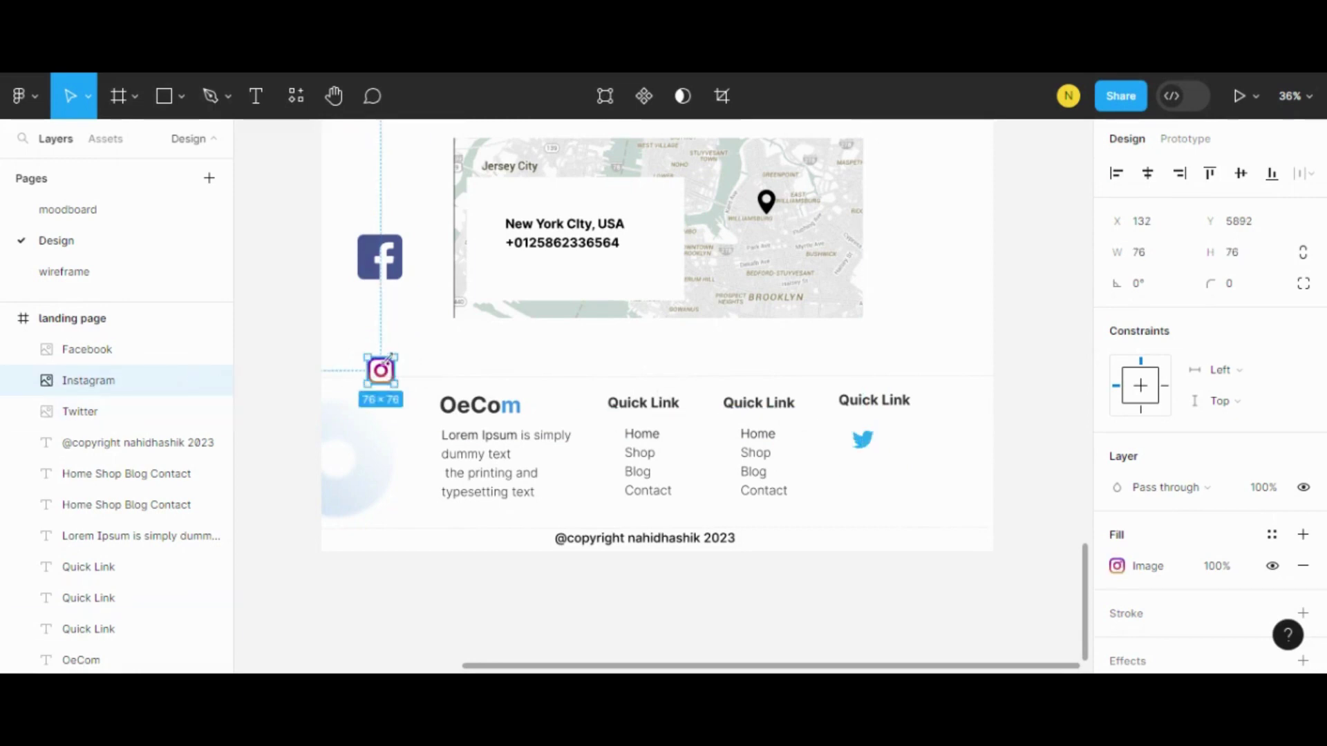
{"action": "left_click_drag", "start_coordinate": [391, 358], "coordinate": [395, 359]}
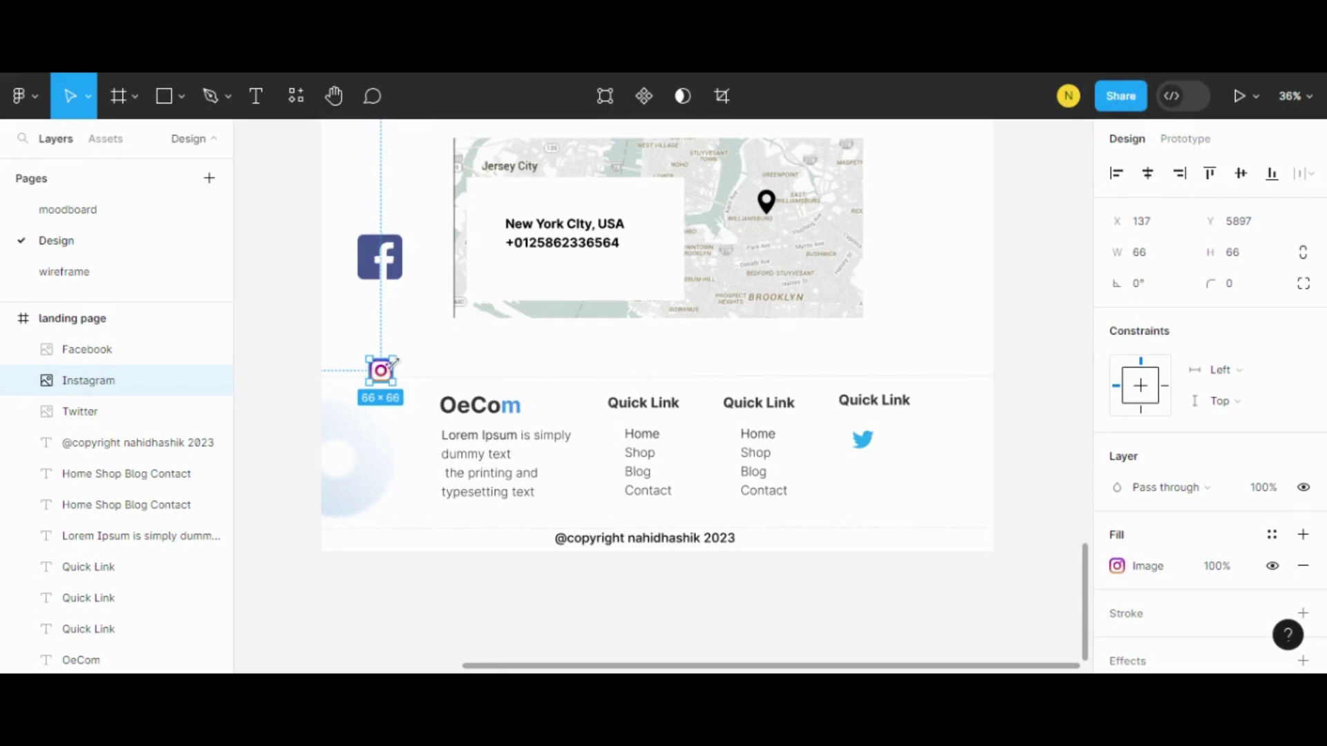
Place Instagram beside Twitter and nudge the third Quick Link heading left and down
{"action": "key", "text": "shift+v"}
{"action": "left_click_drag", "start_coordinate": [391, 361], "coordinate": [890, 449]}
{"action": "left_click", "coordinate": [401, 356]}
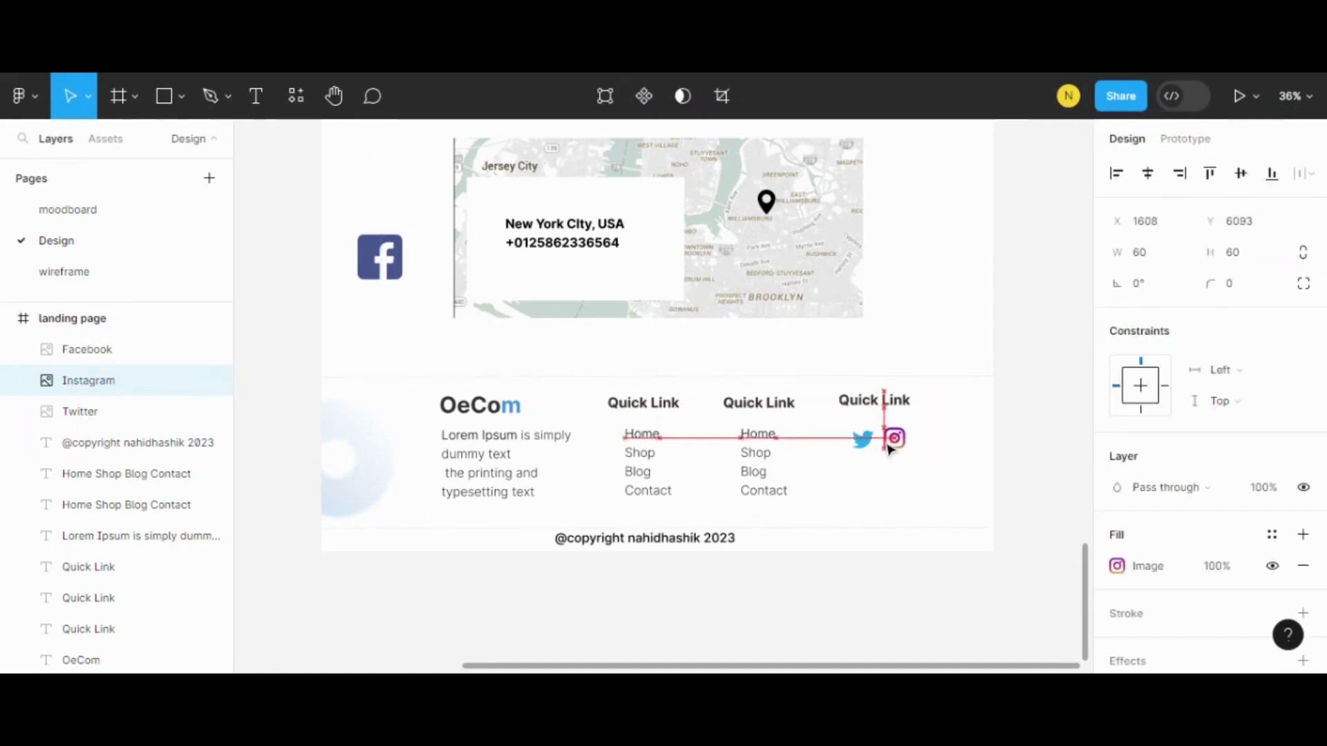
{"action": "left_click", "coordinate": [944, 434]}
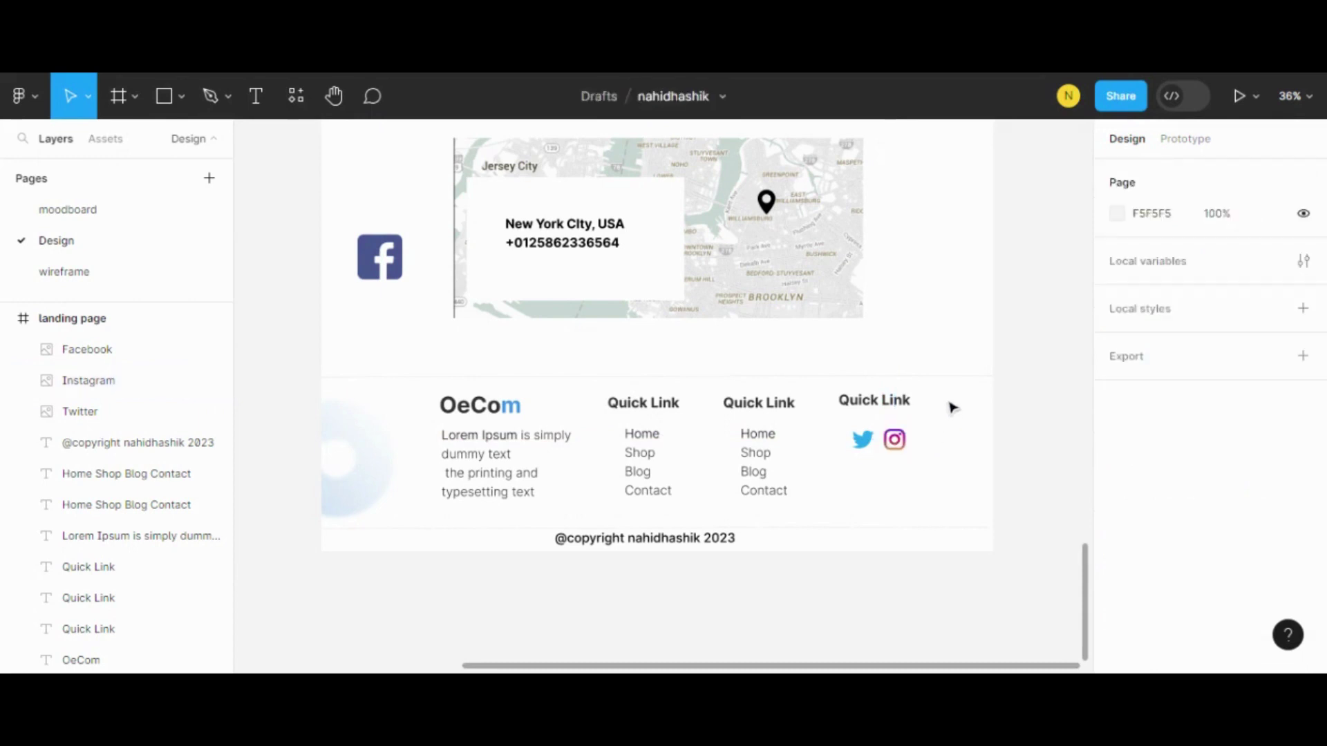
{"action": "left_click", "coordinate": [892, 405]}
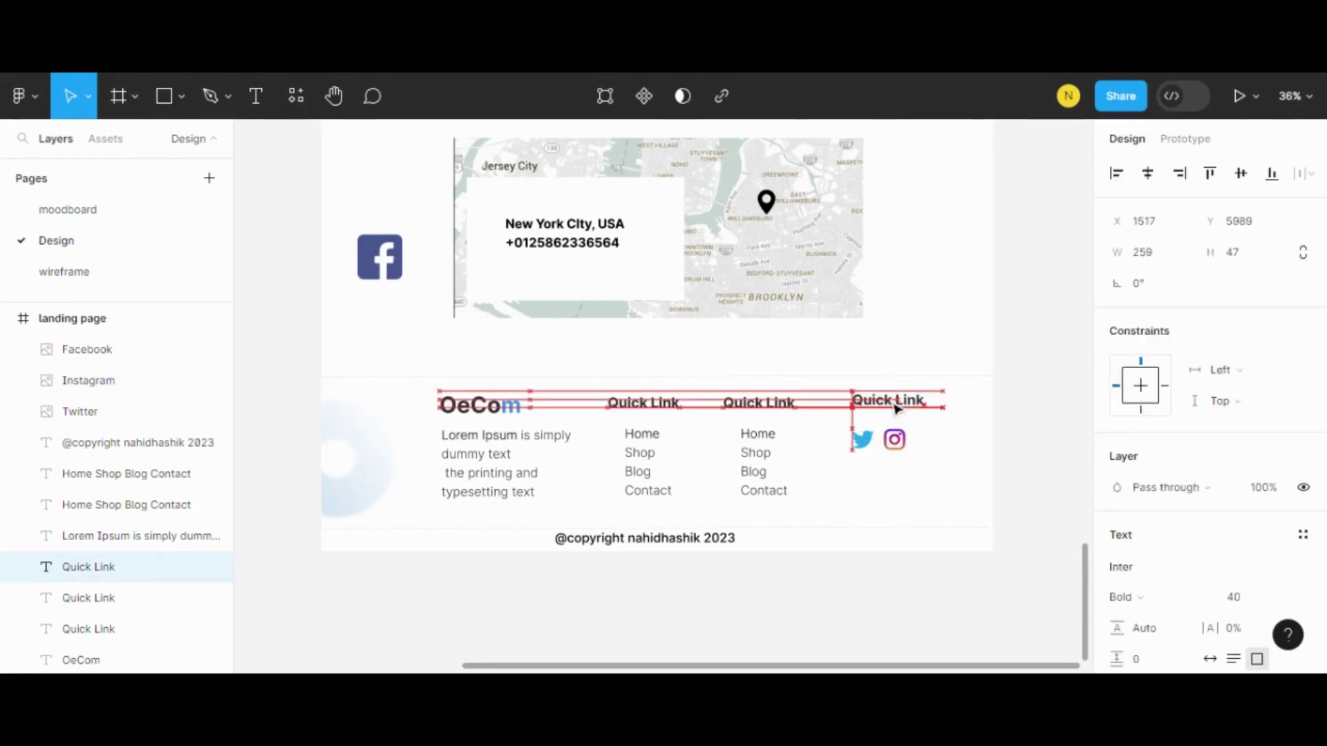
{"action": "left_click_drag", "start_coordinate": [896, 409], "coordinate": [893, 409]}
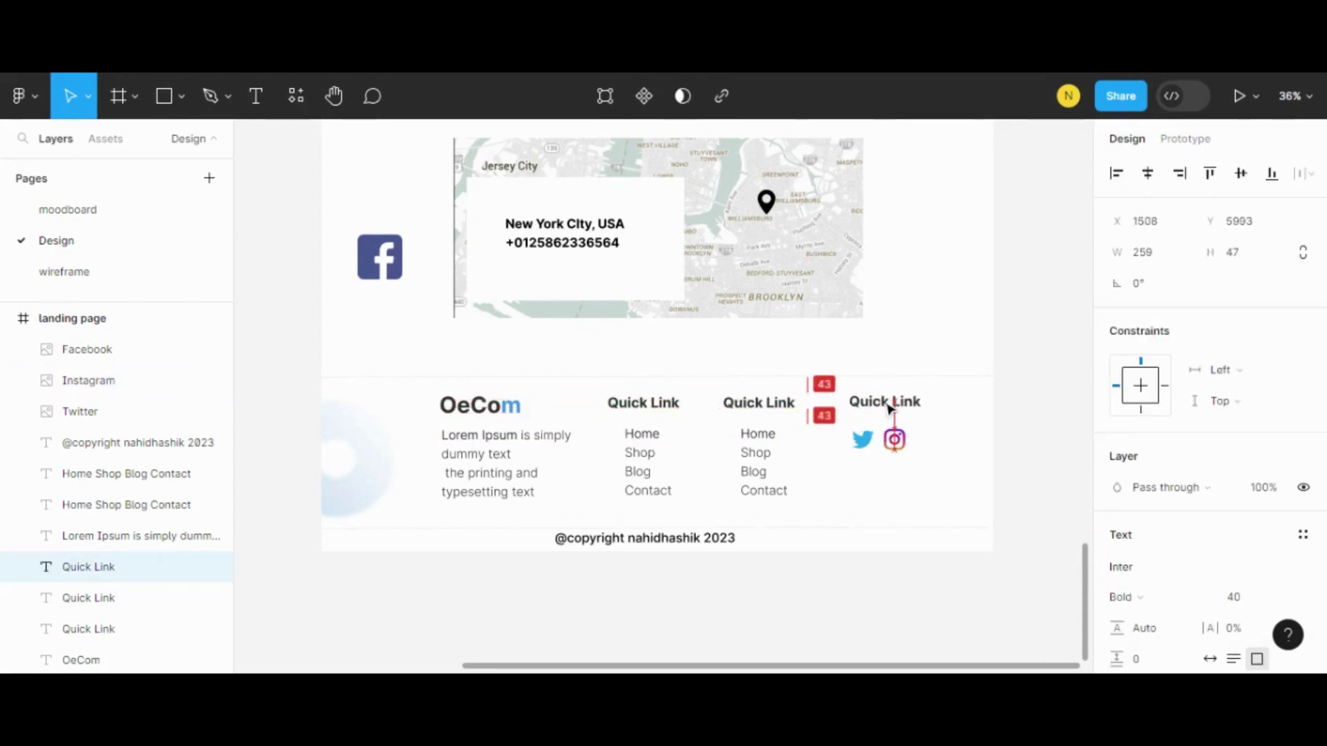
Resize the Facebook icon to 60×60 and place it beside the Instagram icon
{"action": "left_click", "coordinate": [393, 269]}
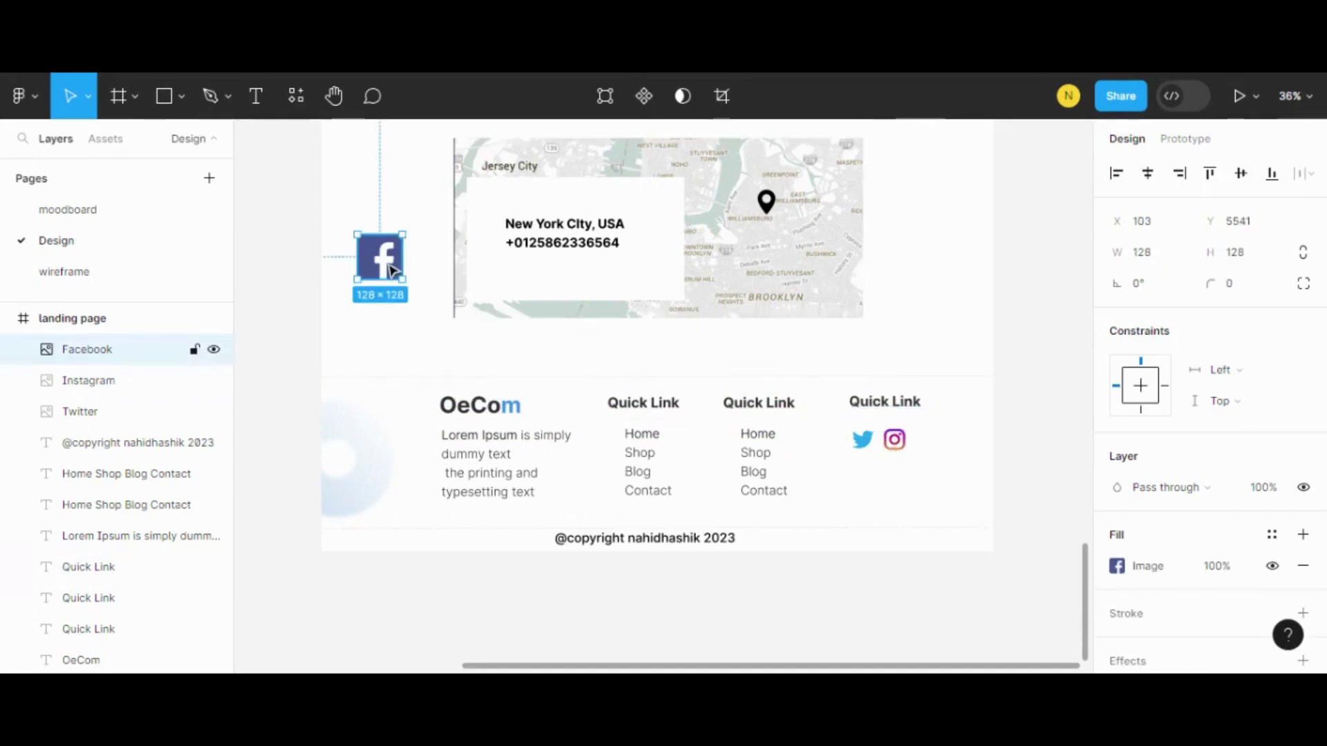
{"action": "left_click_drag", "start_coordinate": [405, 246], "coordinate": [392, 251]}
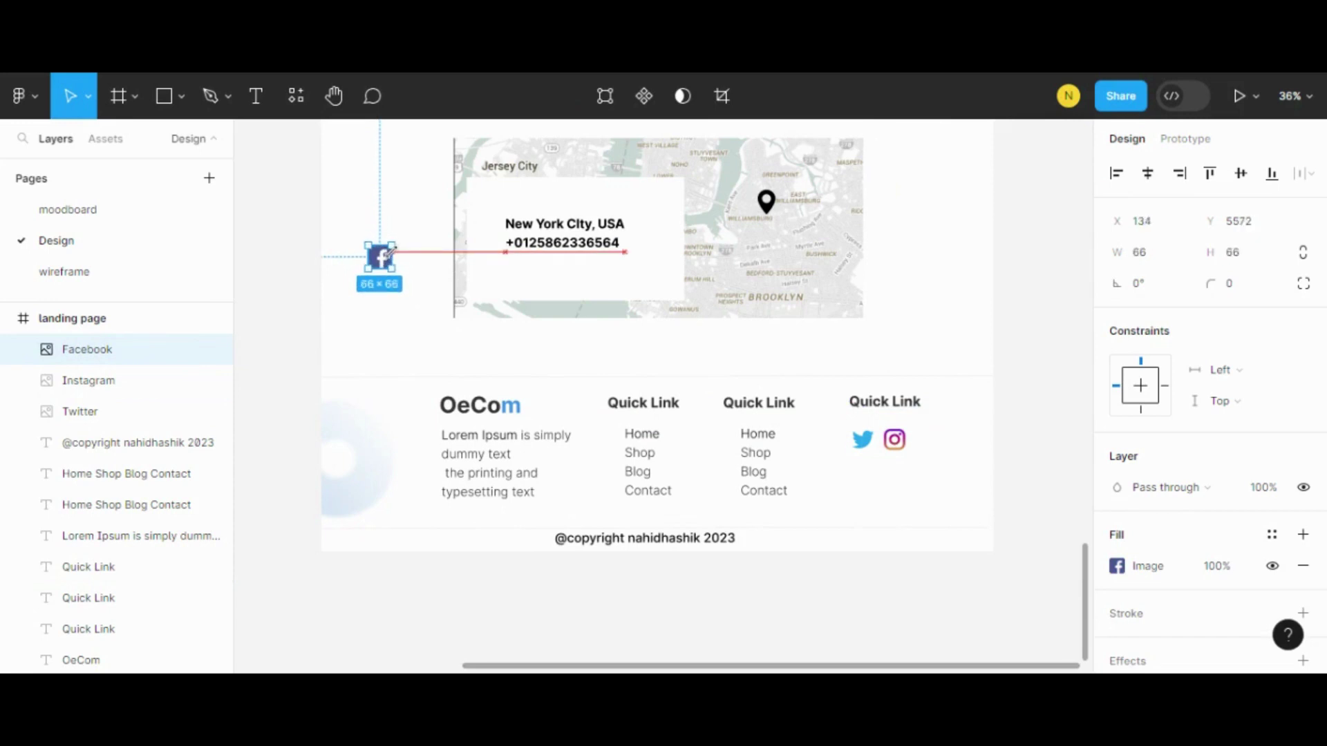
{"action": "left_click", "coordinate": [426, 270]}
{"action": "left_click_drag", "start_coordinate": [380, 261], "coordinate": [931, 441]}
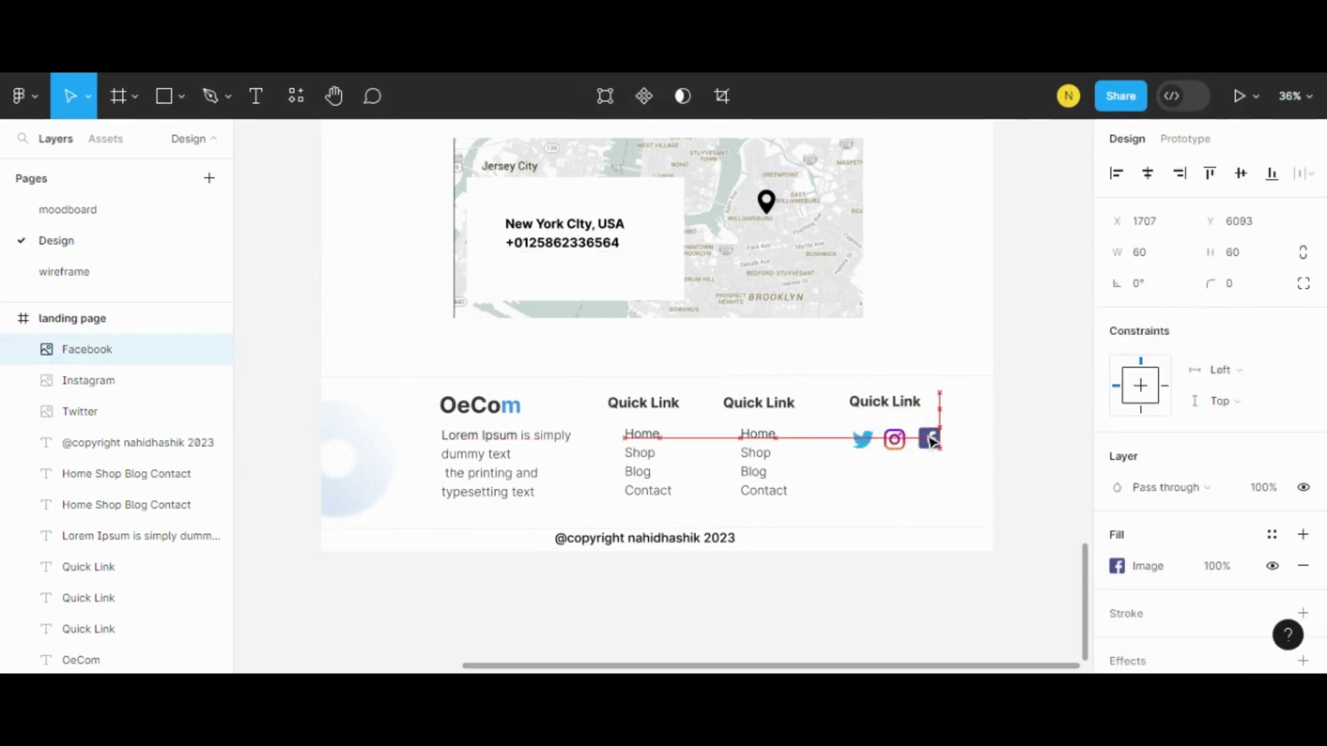
Centre the third Quick Link heading over the icons and recentre the copyright line
{"action": "left_click", "coordinate": [887, 405]}
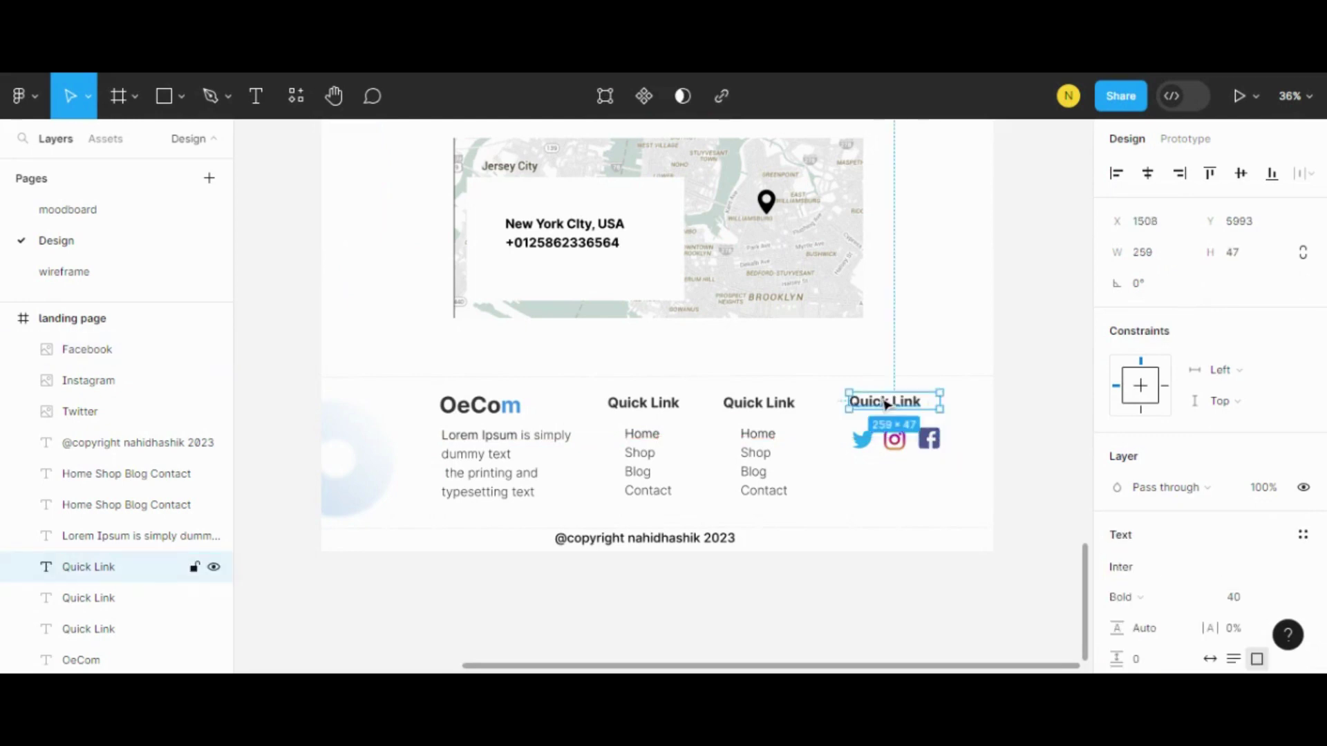
{"action": "left_click_drag", "start_coordinate": [893, 408], "coordinate": [904, 411]}
{"action": "left_click", "coordinate": [981, 430]}
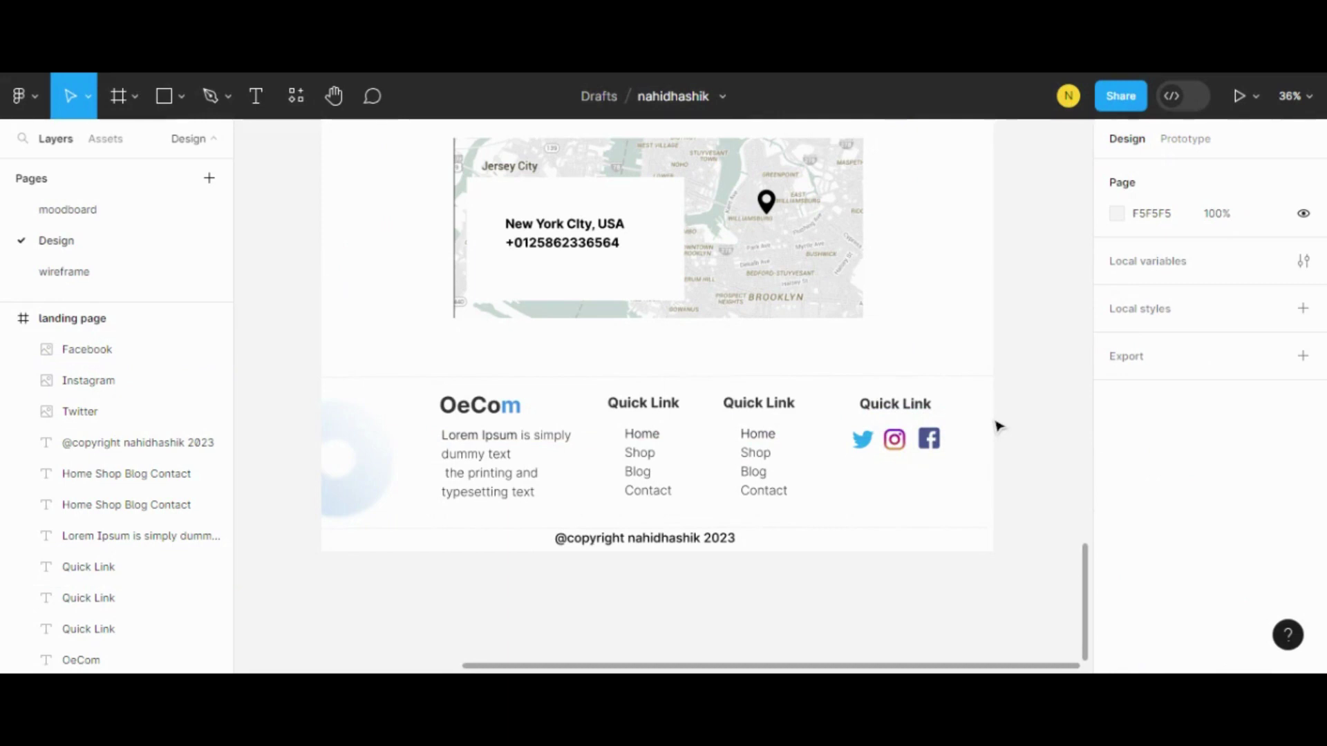
{"action": "left_click", "coordinate": [672, 546]}
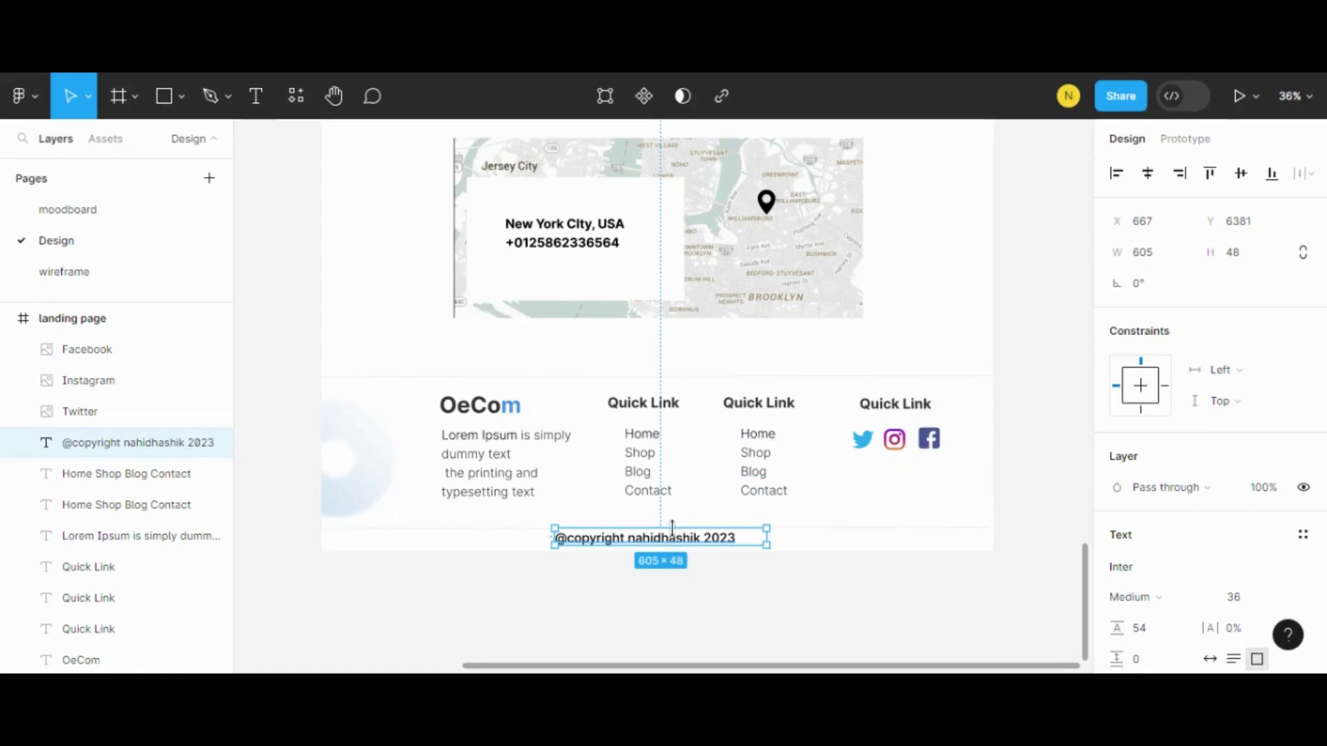
{"action": "left_click_drag", "start_coordinate": [673, 529], "coordinate": [689, 550]}
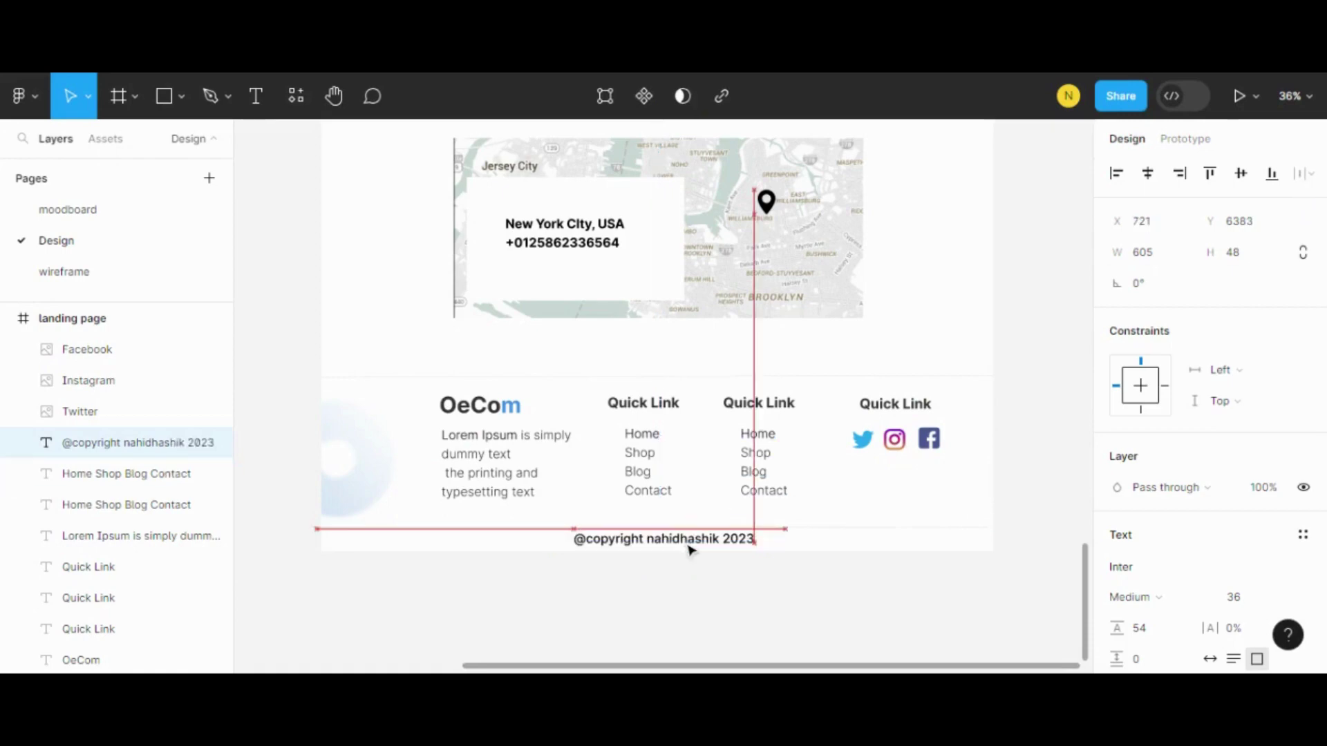
{"action": "left_click", "coordinate": [1084, 457]}
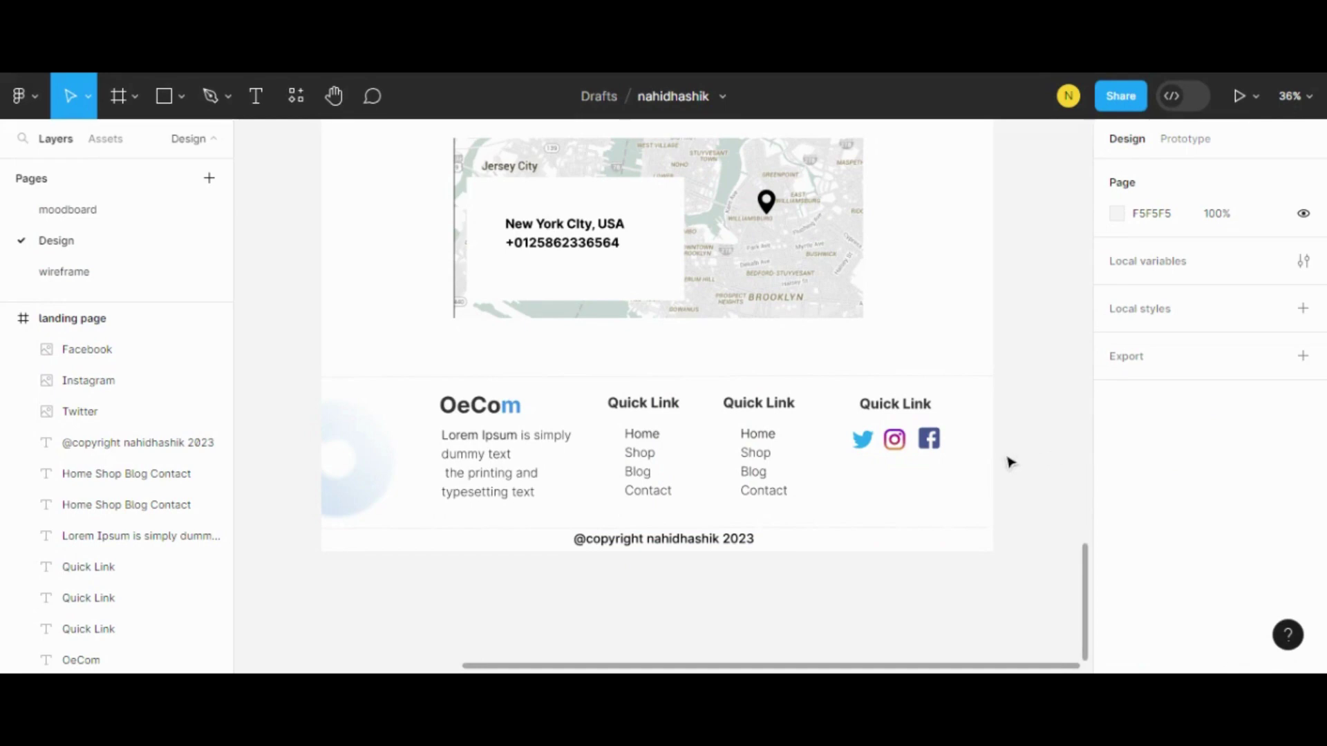
Switch to the moodboard page and scroll through its contents
{"action": "scroll", "coordinate": [868, 468], "scroll_direction": "up", "scroll_amount": 3}
{"action": "scroll", "coordinate": [868, 468], "scroll_direction": "up", "scroll_amount": 5}
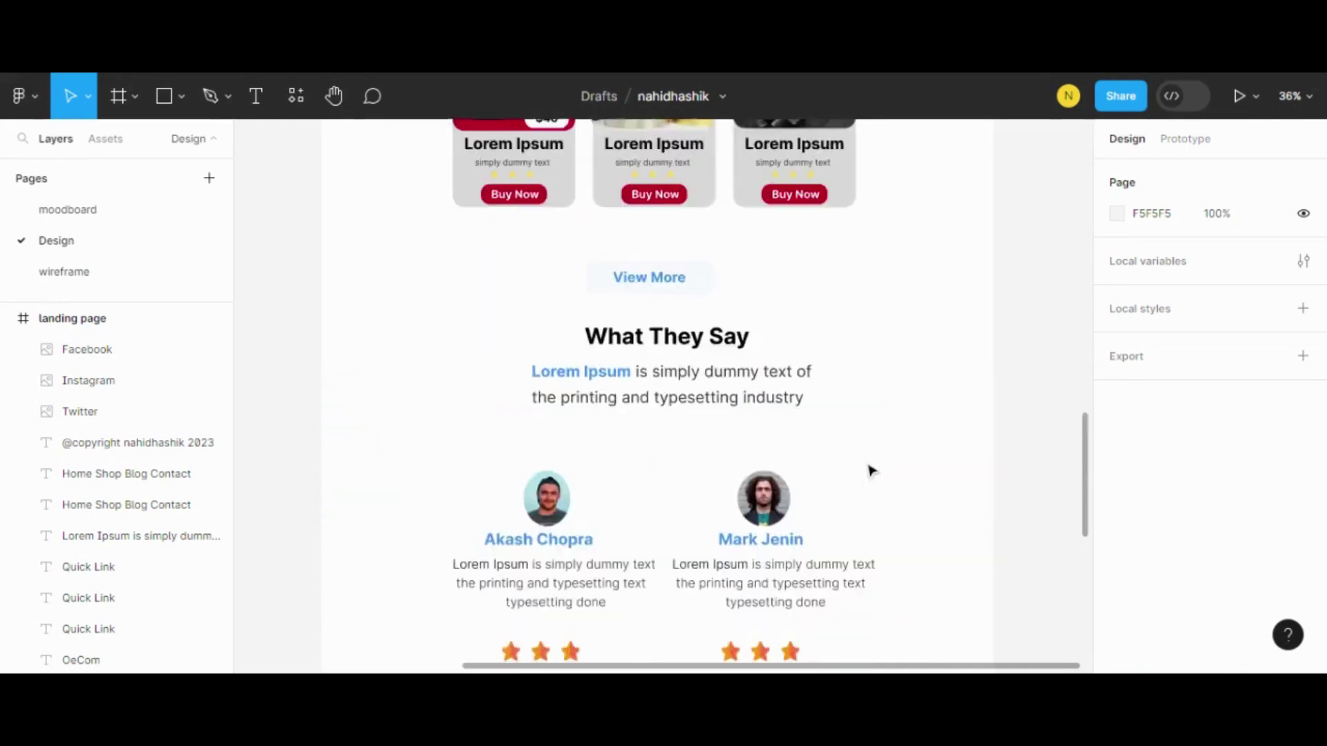
{"action": "scroll", "coordinate": [760, 415], "scroll_direction": "up", "scroll_amount": 5}
{"action": "scroll", "coordinate": [622, 375], "scroll_direction": "up", "scroll_amount": 5}
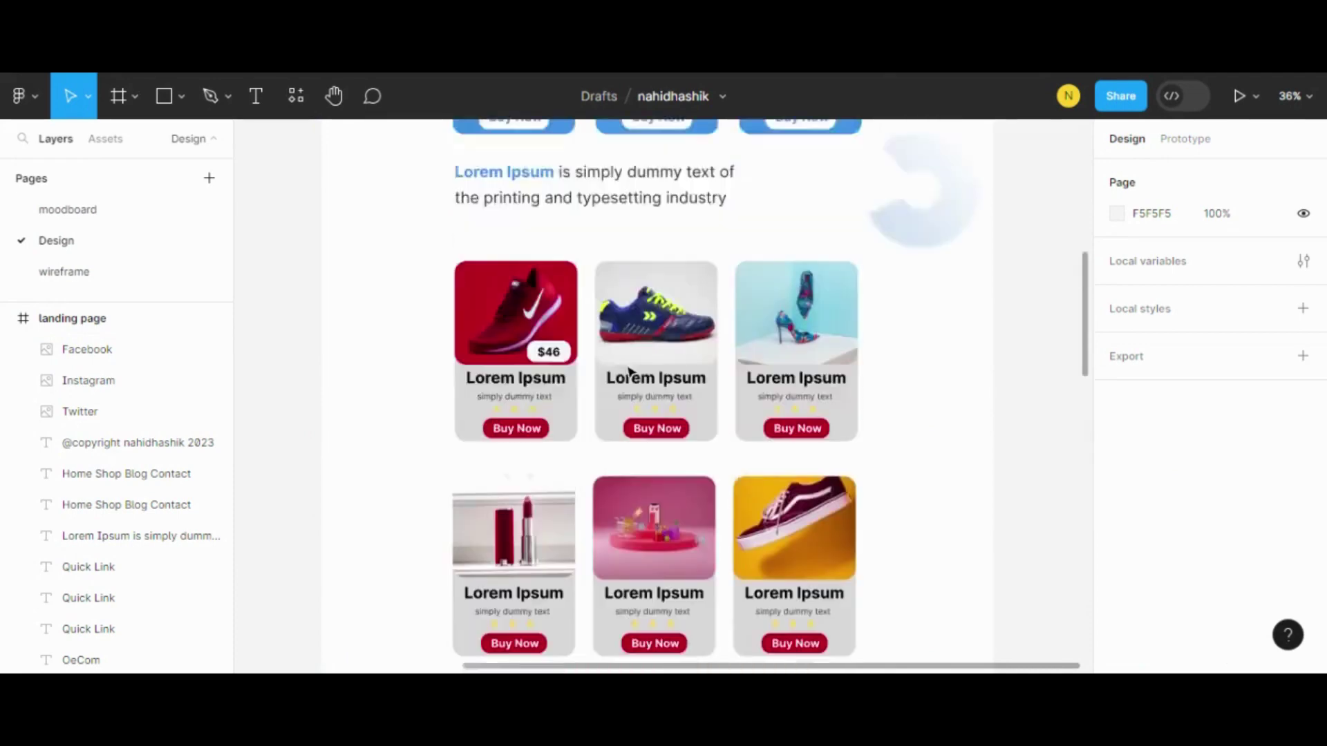
{"action": "scroll", "coordinate": [630, 372], "scroll_direction": "up", "scroll_amount": 5}
{"action": "scroll", "coordinate": [629, 371], "scroll_direction": "up", "scroll_amount": 2}
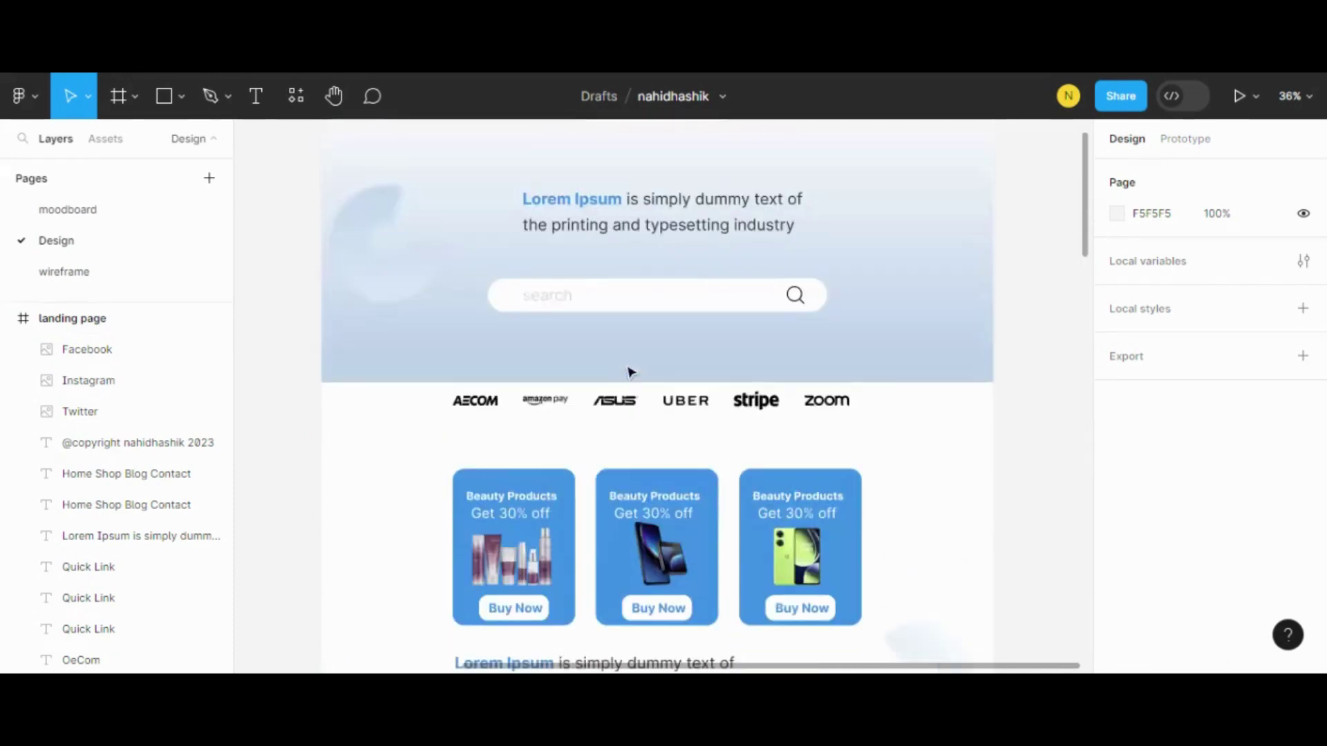
{"action": "left_click", "coordinate": [83, 214]}
{"action": "scroll", "coordinate": [791, 329], "scroll_direction": "down", "scroll_amount": 5}
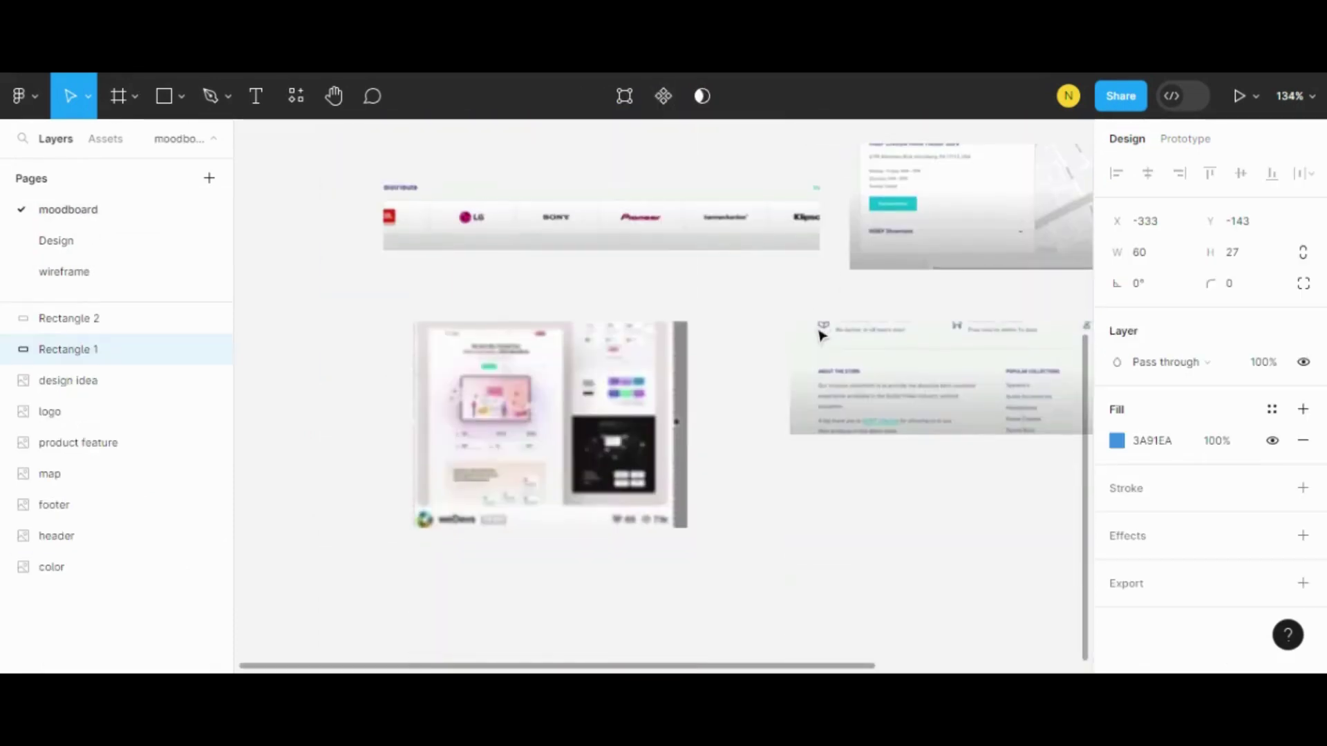
{"action": "scroll", "coordinate": [757, 349], "scroll_direction": "down", "scroll_amount": 3}
{"action": "scroll", "coordinate": [760, 359], "scroll_direction": "down", "scroll_amount": 3}
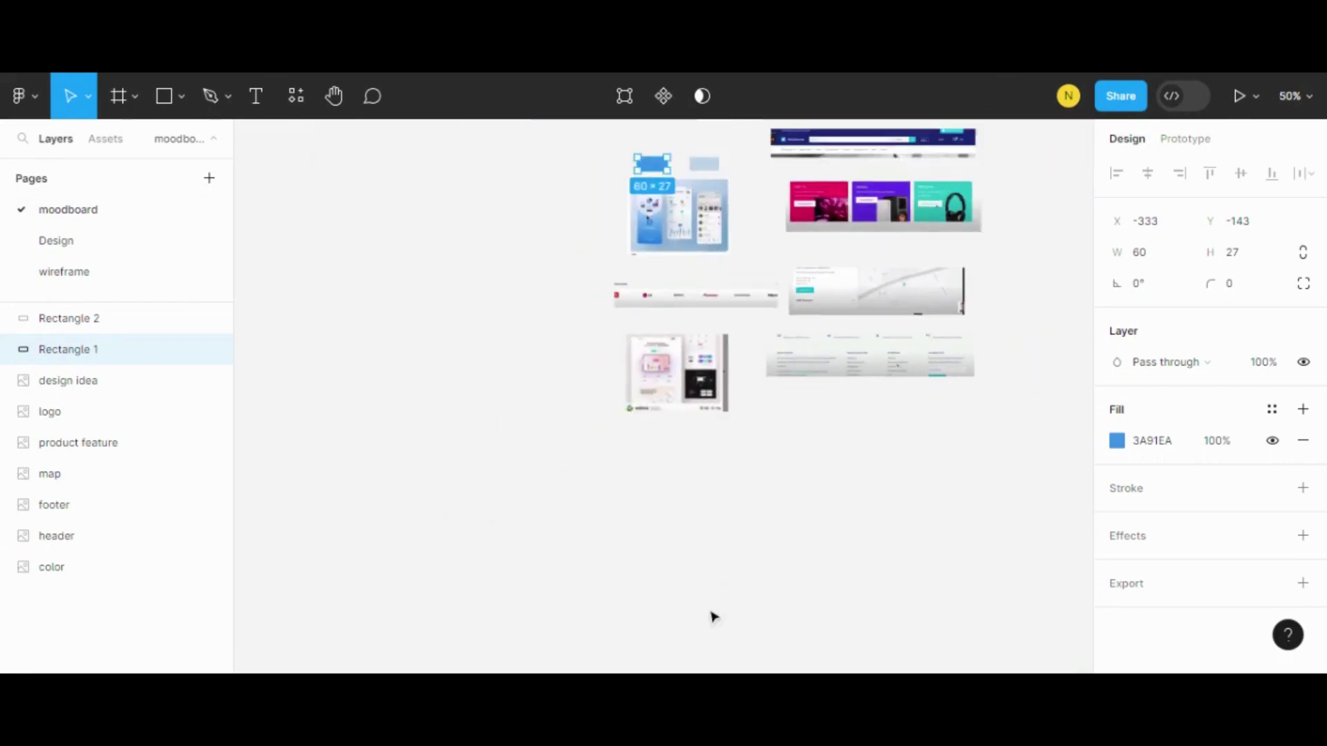
{"action": "scroll", "coordinate": [990, 503], "scroll_direction": "up", "scroll_amount": 1}
{"action": "scroll", "coordinate": [989, 504], "scroll_direction": "up", "scroll_amount": 2}
{"action": "scroll", "coordinate": [967, 504], "scroll_direction": "up", "scroll_amount": 2}
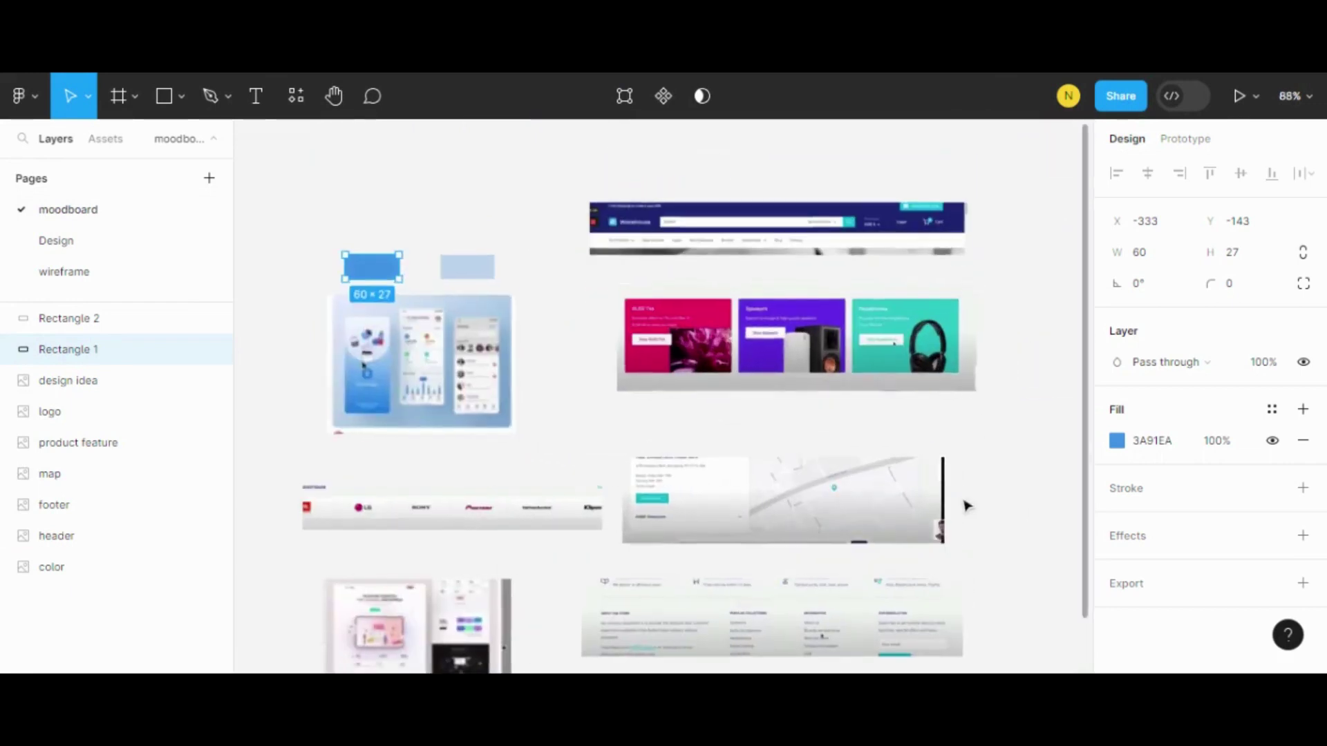
Open the wireframe page and scroll down its grey landing-page sketch to the footer placeholders
{"action": "left_click", "coordinate": [64, 271]}
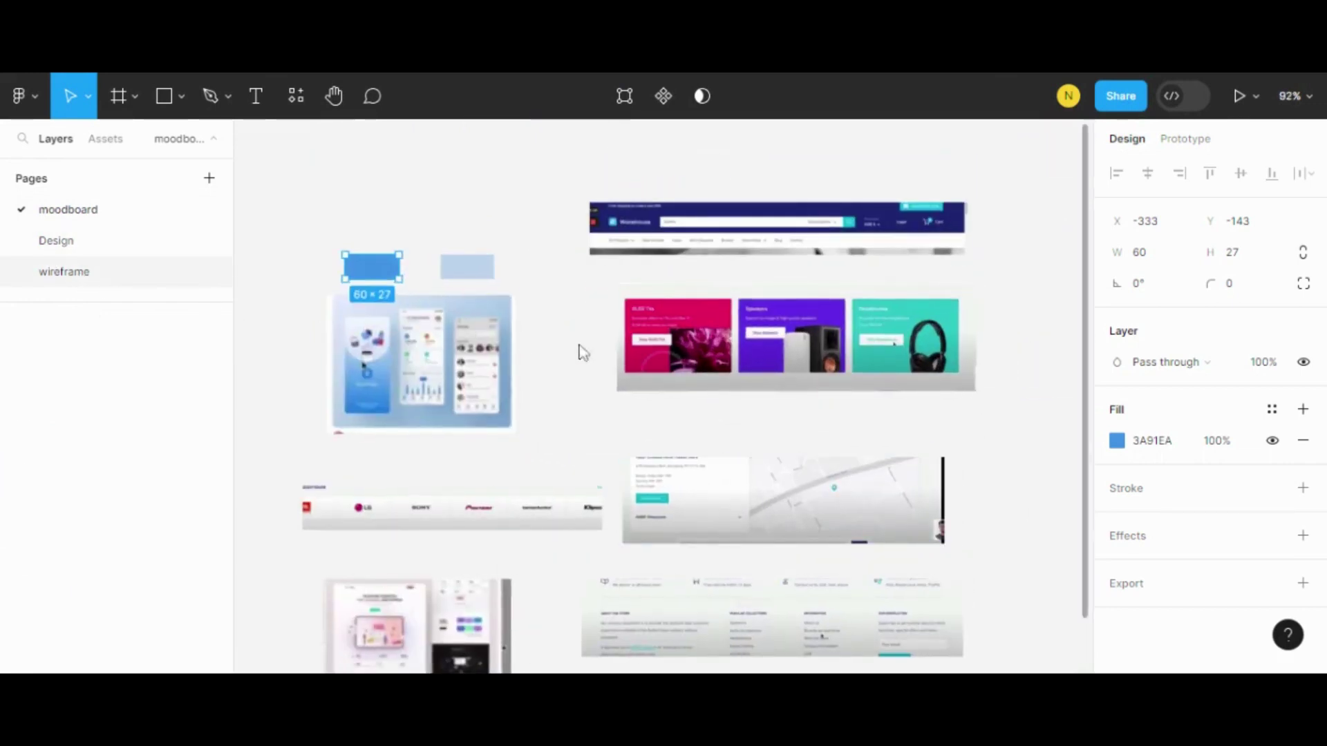
{"action": "scroll", "coordinate": [843, 381], "scroll_direction": "up", "scroll_amount": 3}
{"action": "scroll", "coordinate": [843, 380], "scroll_direction": "up", "scroll_amount": 3}
{"action": "scroll", "coordinate": [843, 380], "scroll_direction": "up", "scroll_amount": 3}
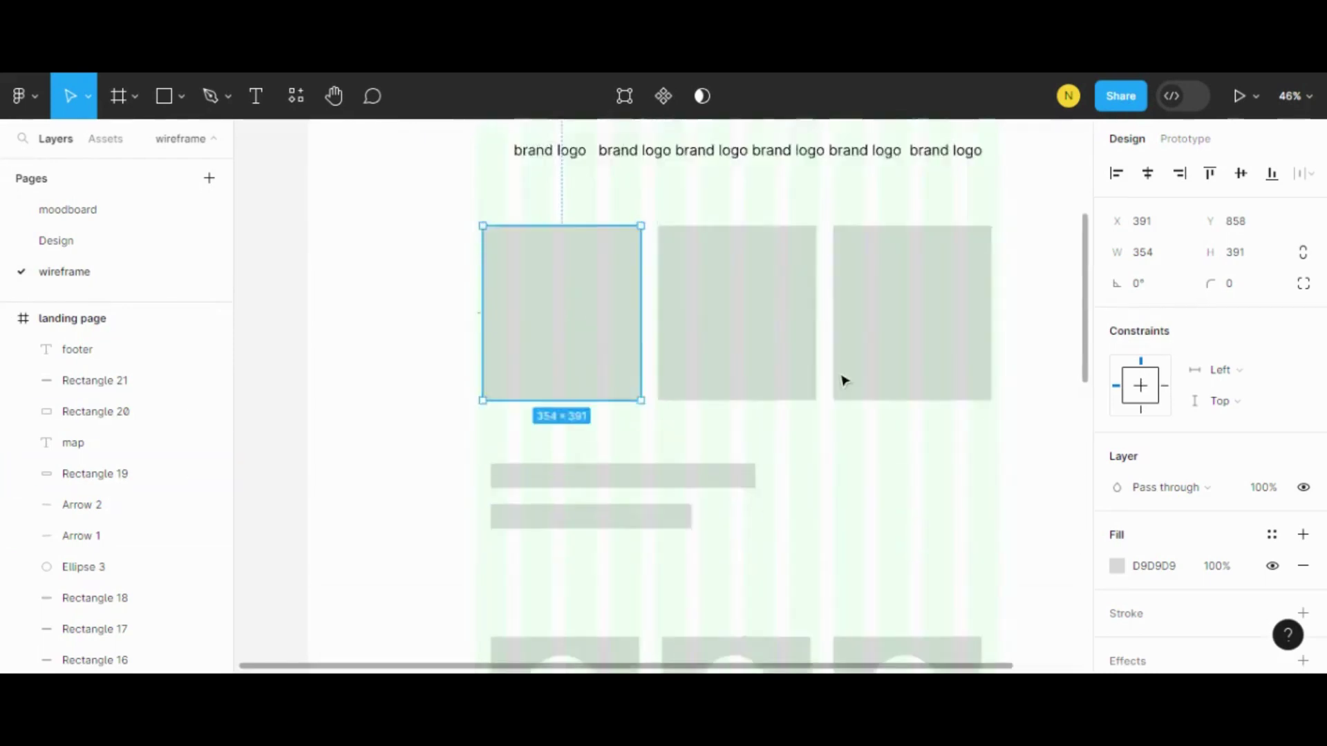
{"action": "scroll", "coordinate": [843, 380], "scroll_direction": "up", "scroll_amount": 3}
{"action": "scroll", "coordinate": [843, 380], "scroll_direction": "up", "scroll_amount": 3}
{"action": "scroll", "coordinate": [843, 380], "scroll_direction": "down", "scroll_amount": 4}
{"action": "scroll", "coordinate": [842, 377], "scroll_direction": "down", "scroll_amount": 2}
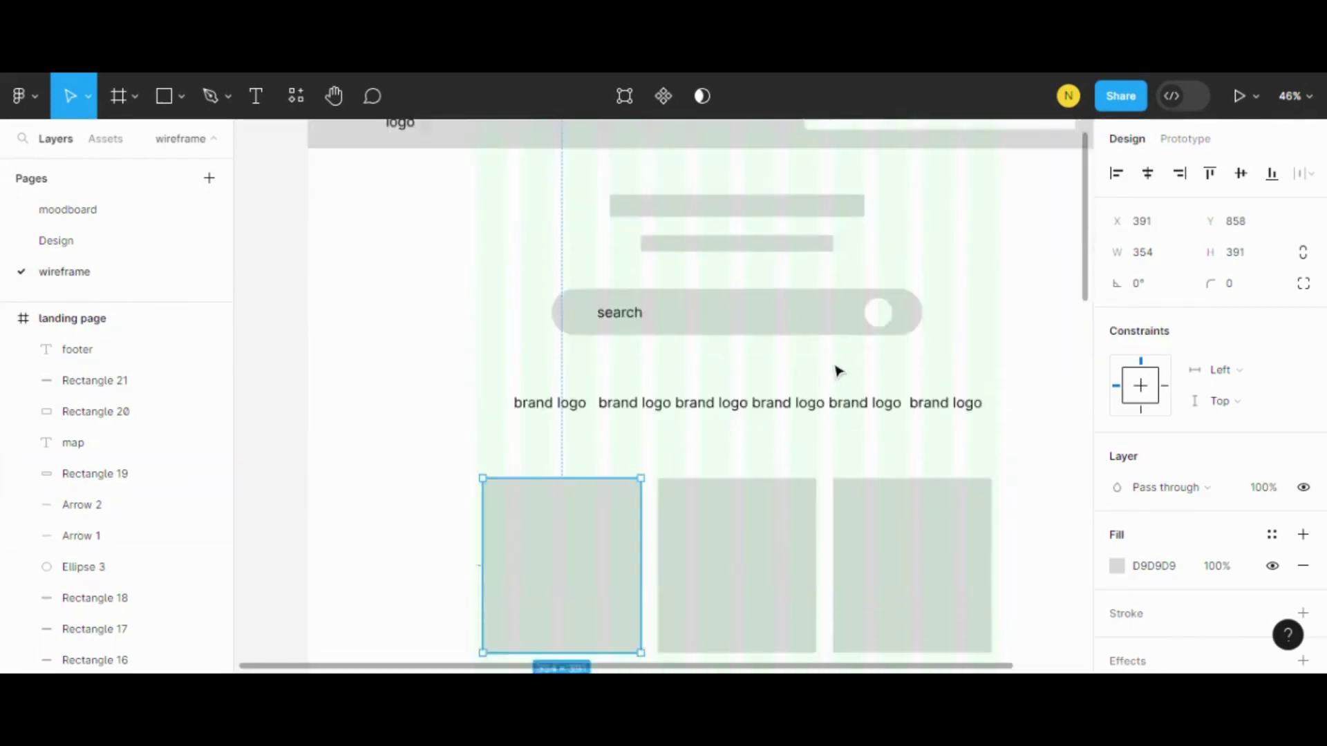
{"action": "scroll", "coordinate": [838, 371], "scroll_direction": "down", "scroll_amount": 3}
{"action": "scroll", "coordinate": [838, 373], "scroll_direction": "up", "scroll_amount": 3}
{"action": "scroll", "coordinate": [705, 265], "scroll_direction": "up", "scroll_amount": 1}
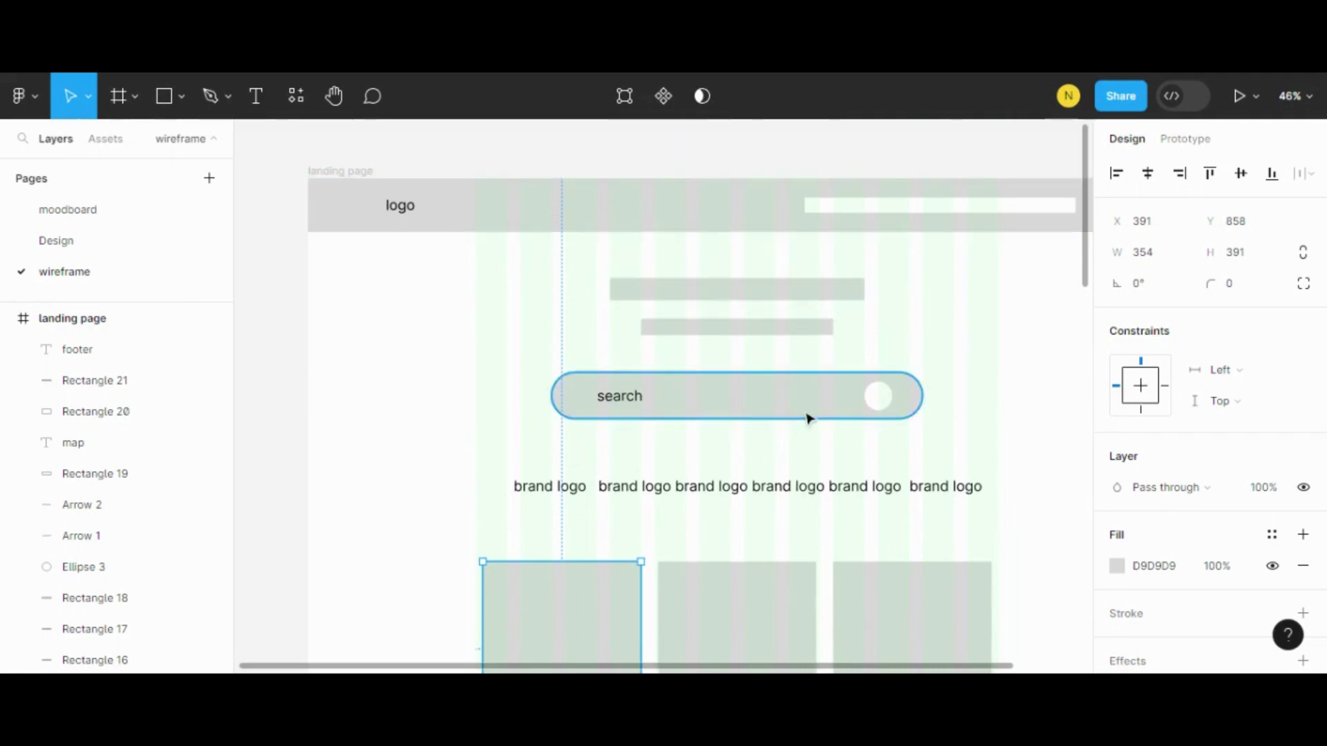
{"action": "scroll", "coordinate": [760, 408], "scroll_direction": "down", "scroll_amount": 1}
{"action": "scroll", "coordinate": [715, 398], "scroll_direction": "down", "scroll_amount": 1}
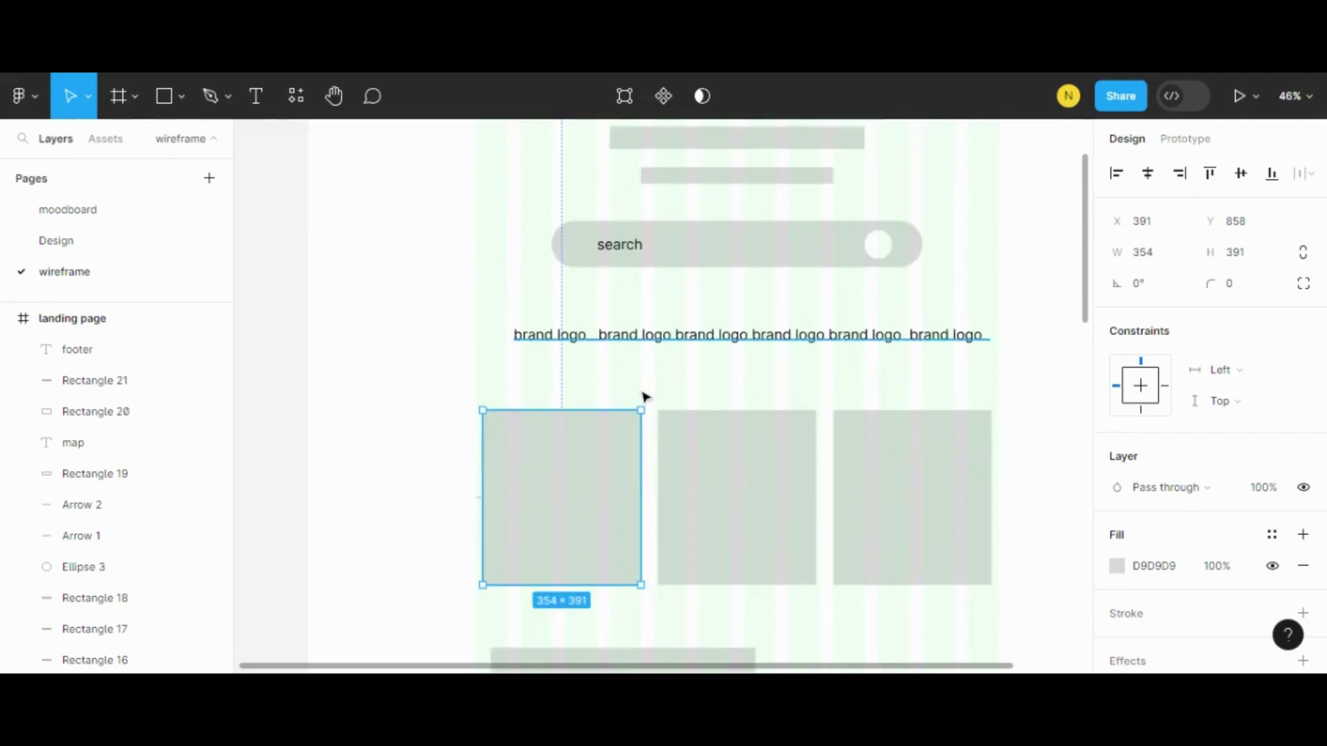
{"action": "scroll", "coordinate": [646, 539], "scroll_direction": "down", "scroll_amount": 1}
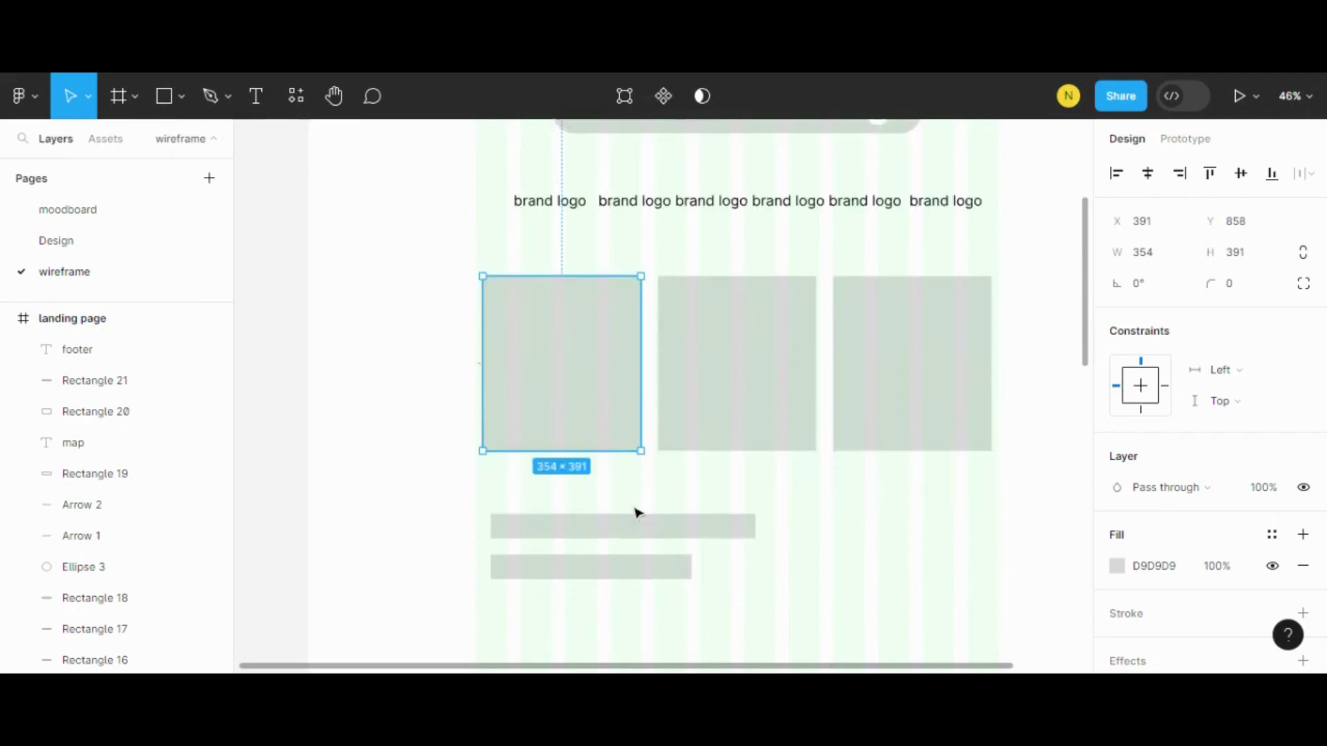
{"action": "scroll", "coordinate": [625, 484], "scroll_direction": "down", "scroll_amount": 1}
{"action": "scroll", "coordinate": [608, 498], "scroll_direction": "down", "scroll_amount": 1}
{"action": "scroll", "coordinate": [629, 560], "scroll_direction": "down", "scroll_amount": 1}
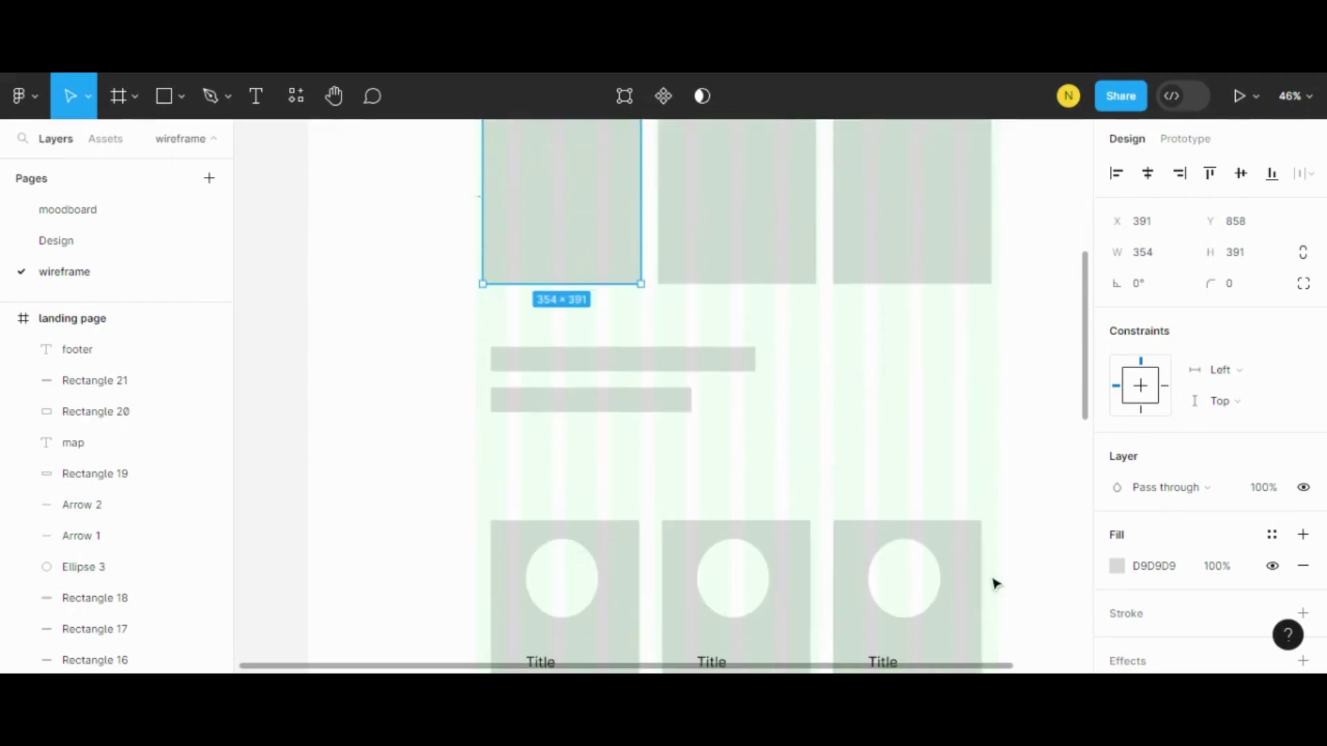
{"action": "scroll", "coordinate": [906, 582], "scroll_direction": "down", "scroll_amount": 5}
{"action": "scroll", "coordinate": [830, 484], "scroll_direction": "down", "scroll_amount": 3}
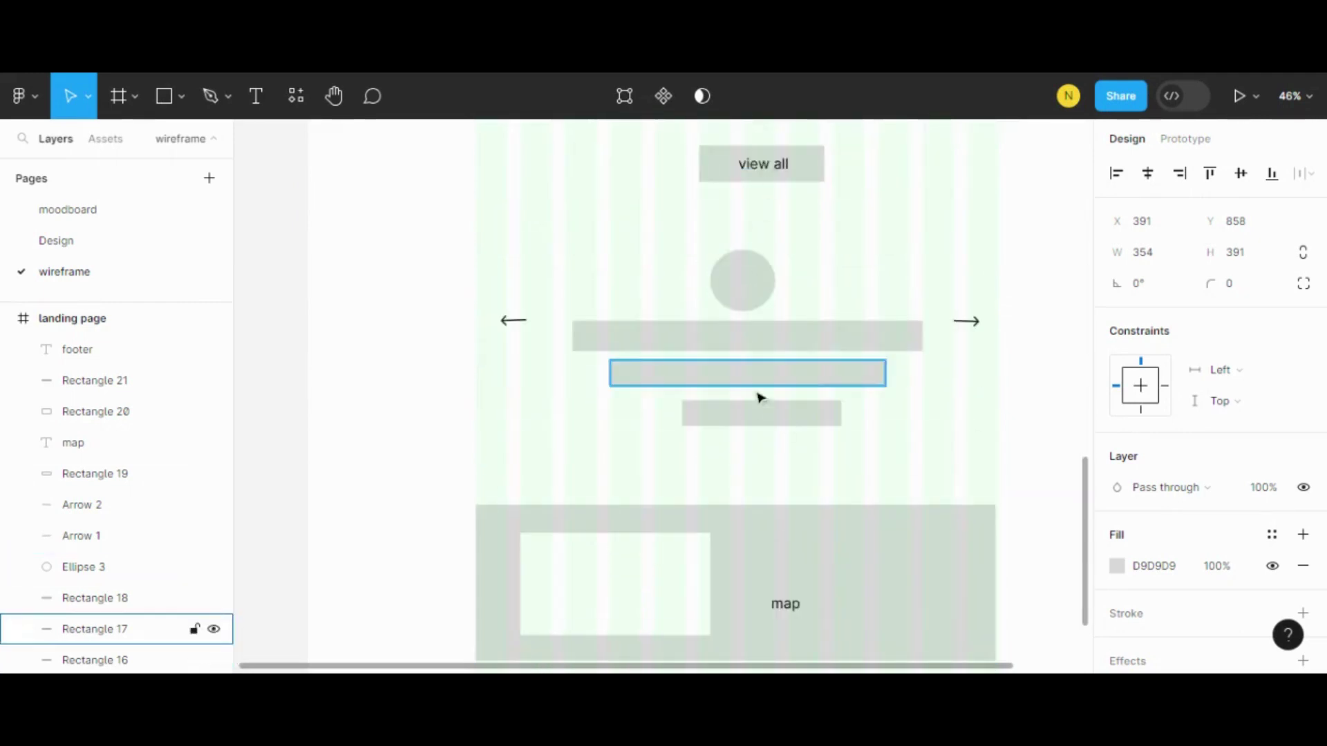
{"action": "scroll", "coordinate": [750, 442], "scroll_direction": "down", "scroll_amount": 1}
{"action": "scroll", "coordinate": [746, 462], "scroll_direction": "down", "scroll_amount": 1}
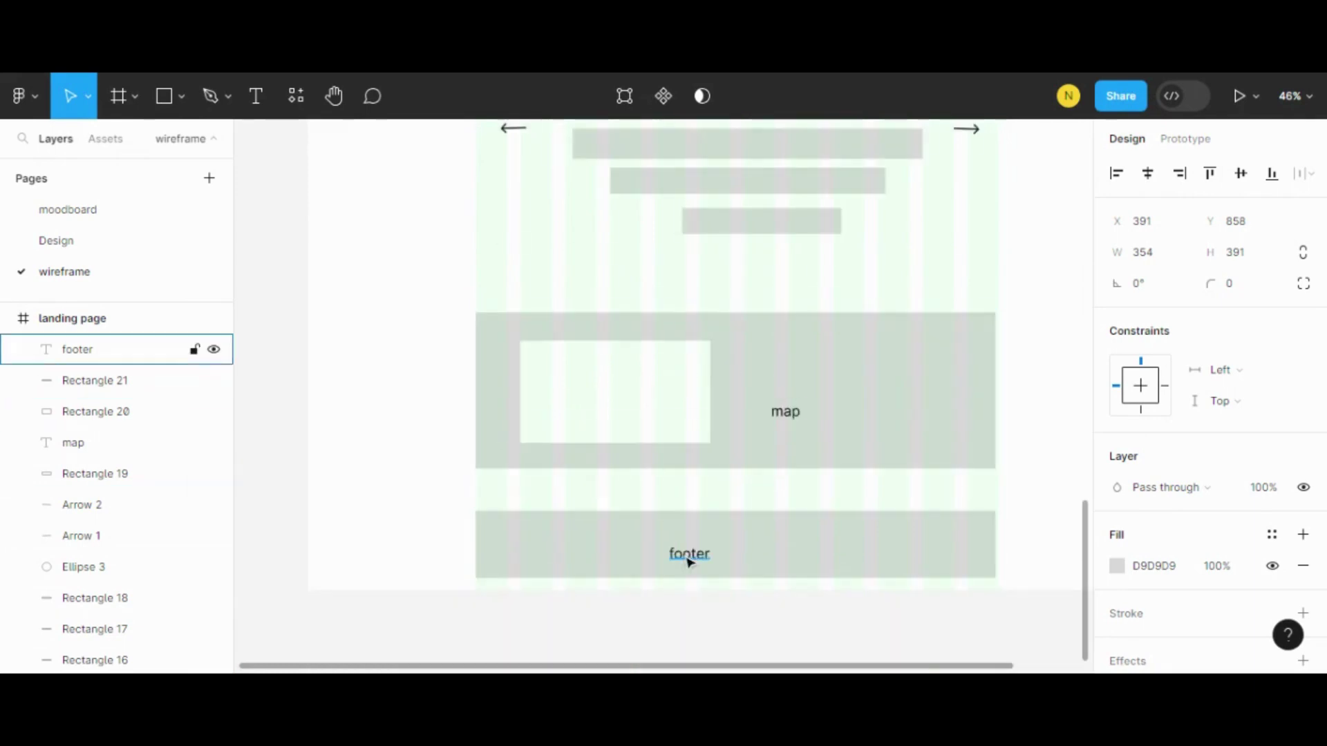
Return to the Design page and scroll down to the OeCom footer and 2023 copyright
{"action": "left_click", "coordinate": [77, 242]}
{"action": "scroll", "coordinate": [631, 352], "scroll_direction": "up", "scroll_amount": 3}
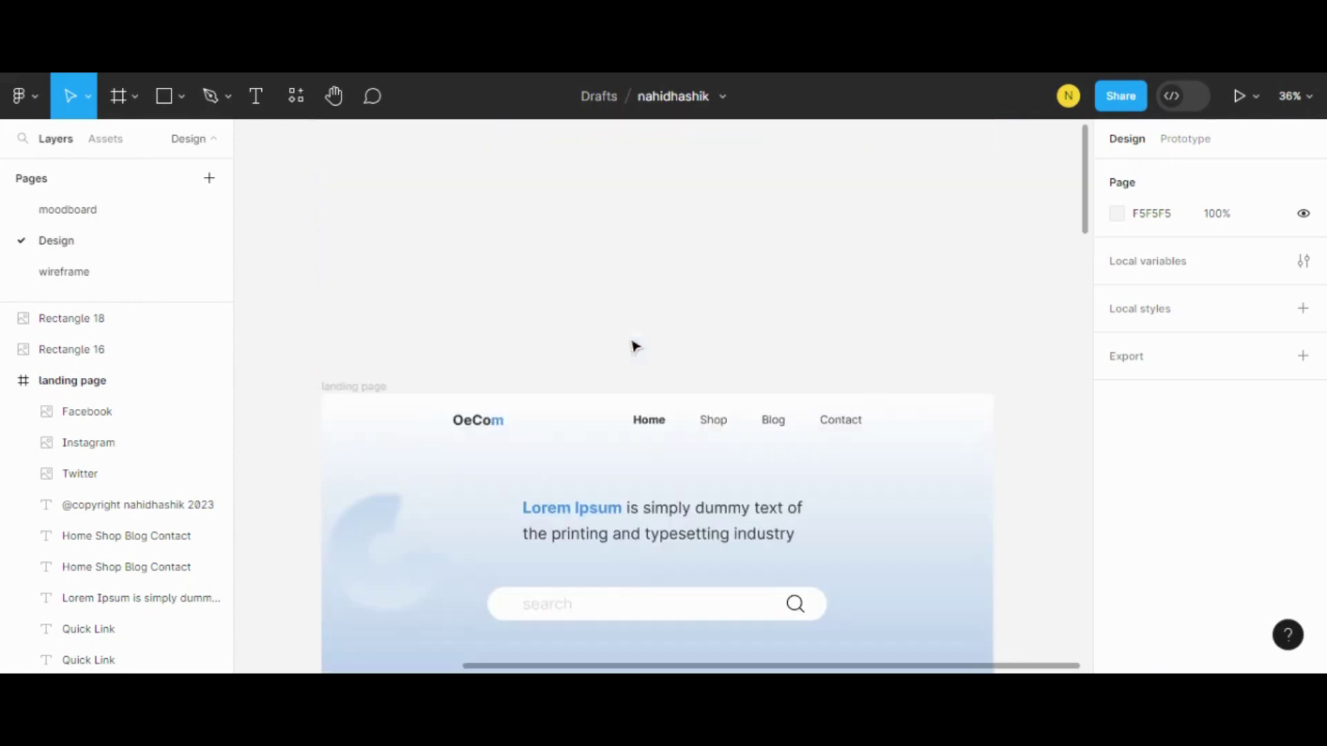
{"action": "scroll", "coordinate": [712, 470], "scroll_direction": "down", "scroll_amount": 2}
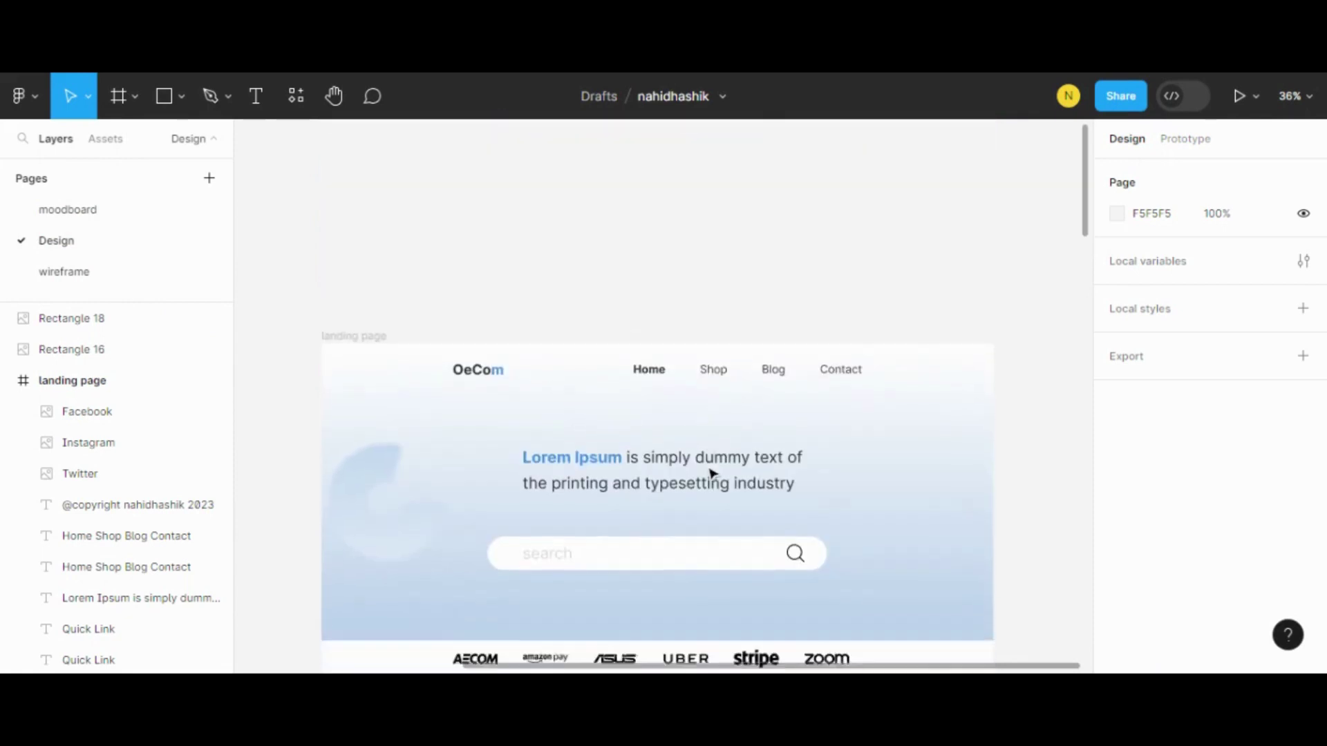
{"action": "scroll", "coordinate": [634, 445], "scroll_direction": "down", "scroll_amount": 3}
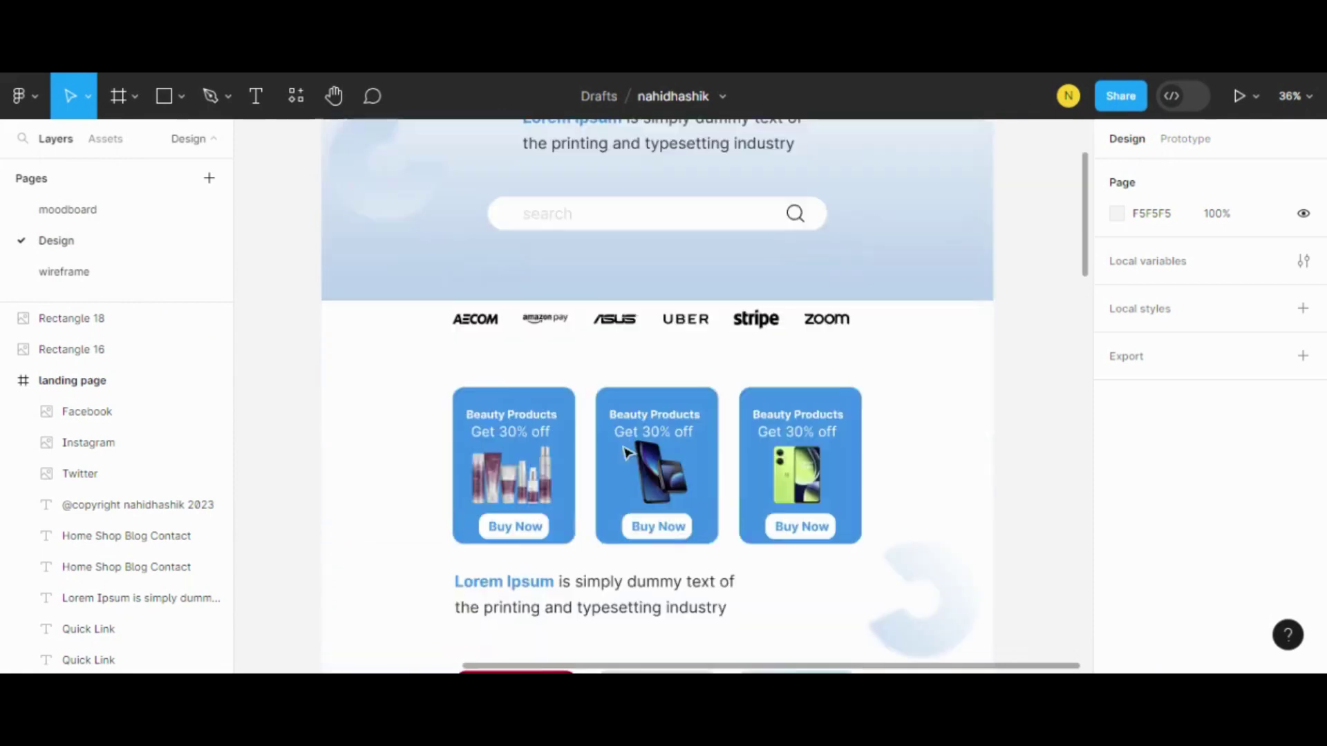
{"action": "scroll", "coordinate": [689, 399], "scroll_direction": "down", "scroll_amount": 2}
{"action": "scroll", "coordinate": [689, 399], "scroll_direction": "down", "scroll_amount": 4}
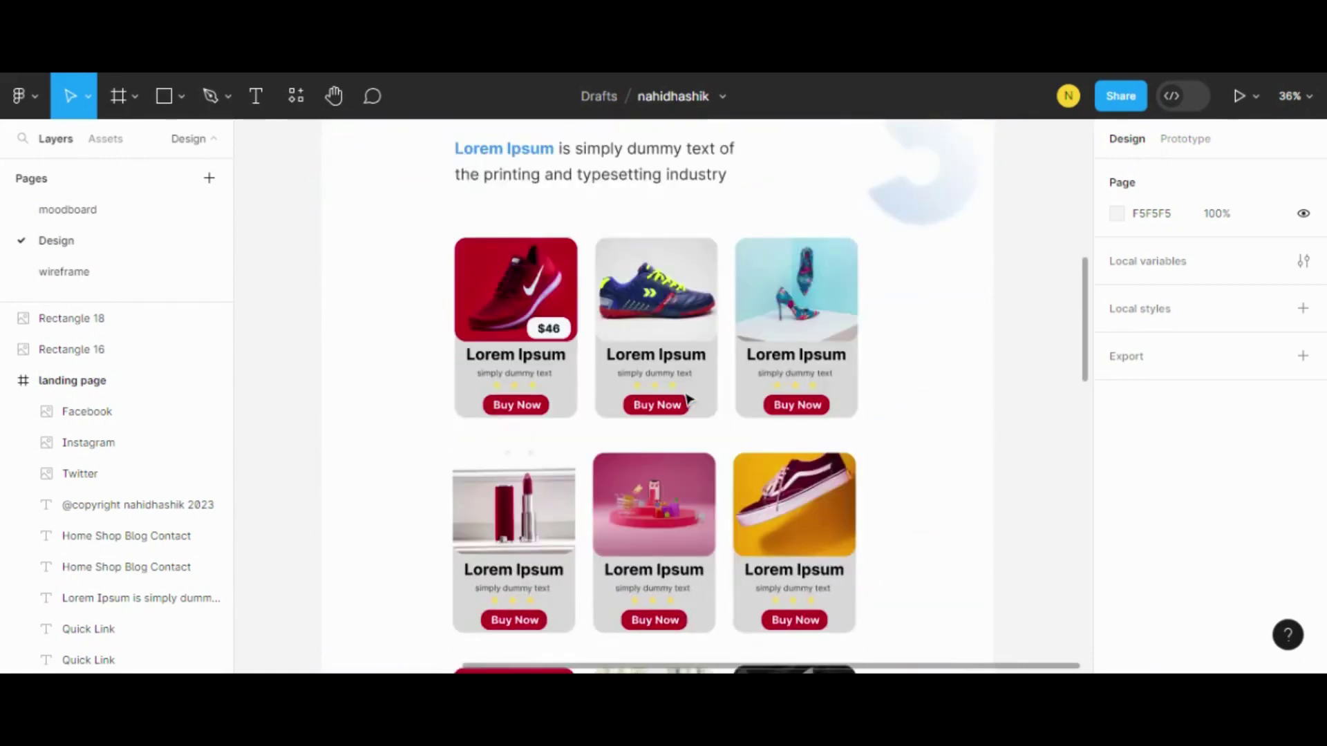
{"action": "scroll", "coordinate": [689, 399], "scroll_direction": "down", "scroll_amount": 6}
{"action": "scroll", "coordinate": [688, 398], "scroll_direction": "down", "scroll_amount": 2}
{"action": "scroll", "coordinate": [688, 398], "scroll_direction": "down", "scroll_amount": 3}
{"action": "scroll", "coordinate": [688, 400], "scroll_direction": "down", "scroll_amount": 1}
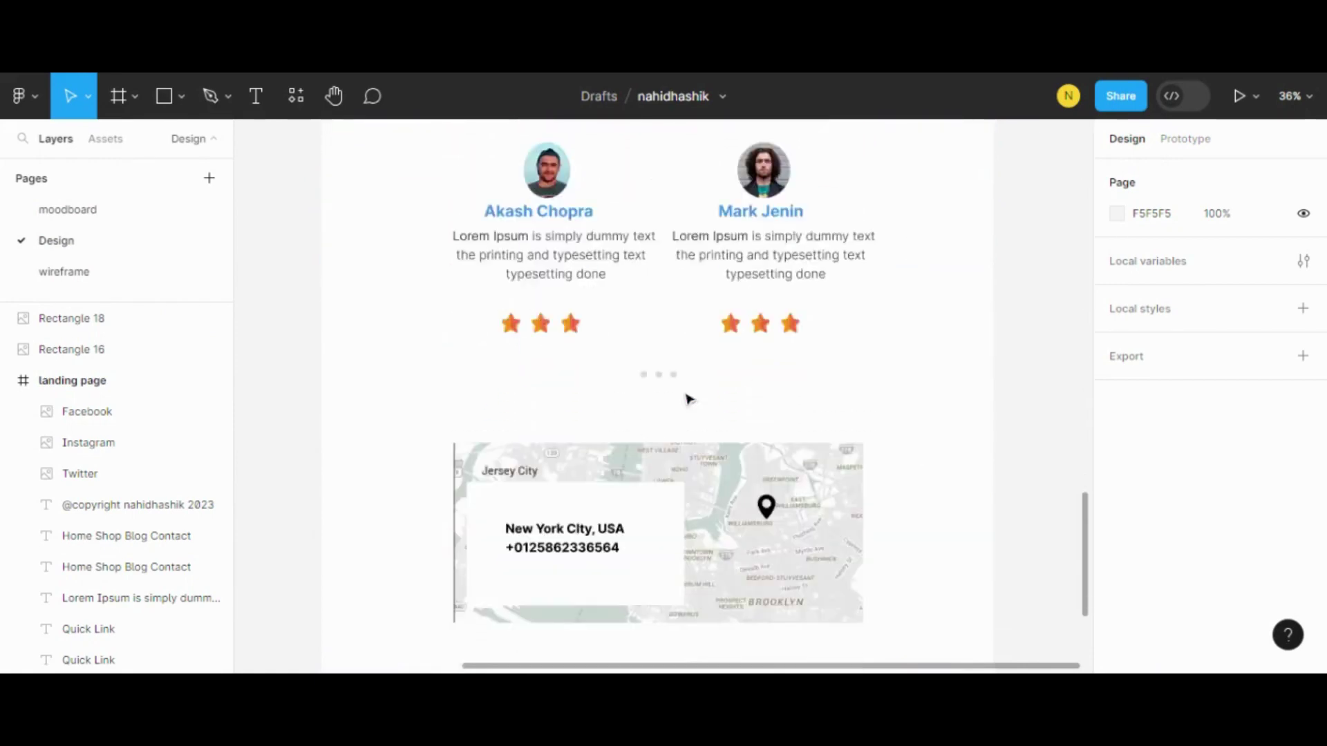
{"action": "scroll", "coordinate": [688, 400], "scroll_direction": "down", "scroll_amount": 2}
{"action": "scroll", "coordinate": [687, 399], "scroll_direction": "down", "scroll_amount": 4}
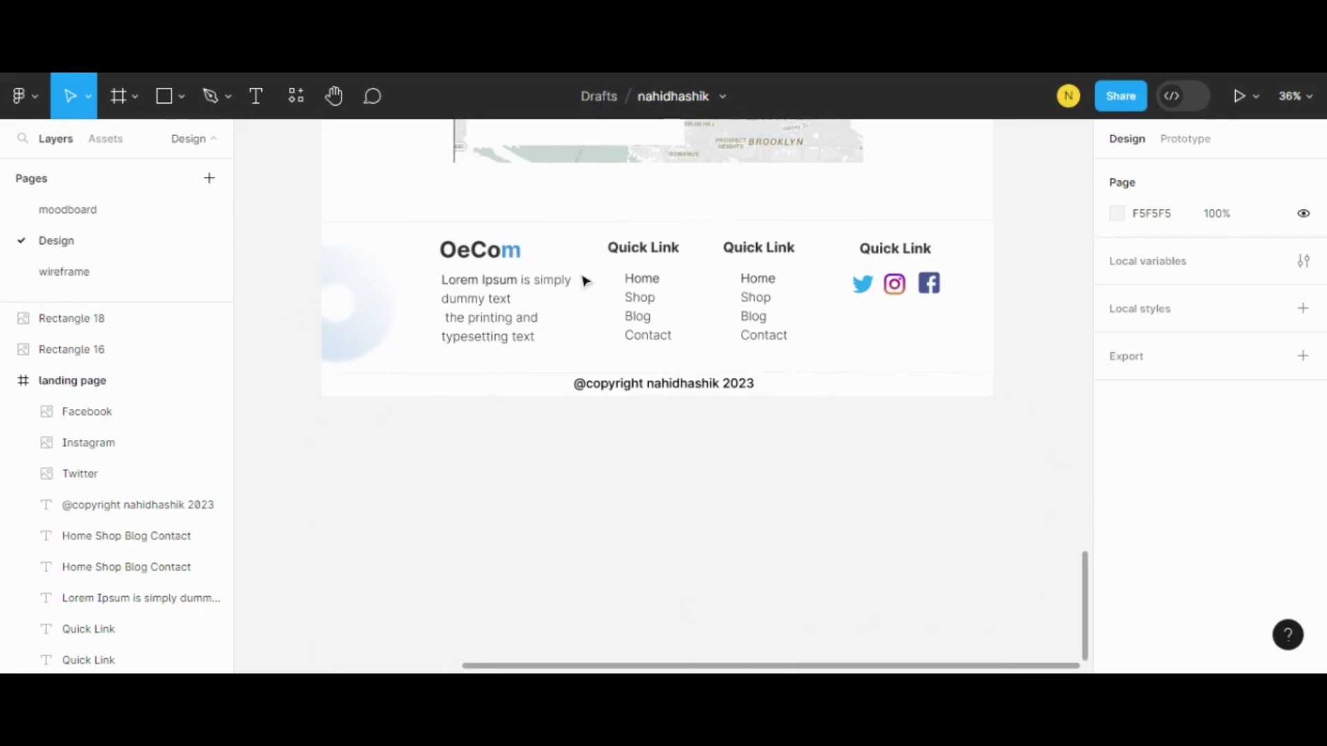
Group the footer's logo text, Quick Link columns and copyright into a layer named 'footer'
{"action": "mouse_move", "coordinate": [393, 195]}
{"action": "left_mouse_down"}
{"action": "mouse_move", "coordinate": [823, 399]}
{"action": "mouse_move", "coordinate": [810, 405]}
{"action": "left_mouse_up"}
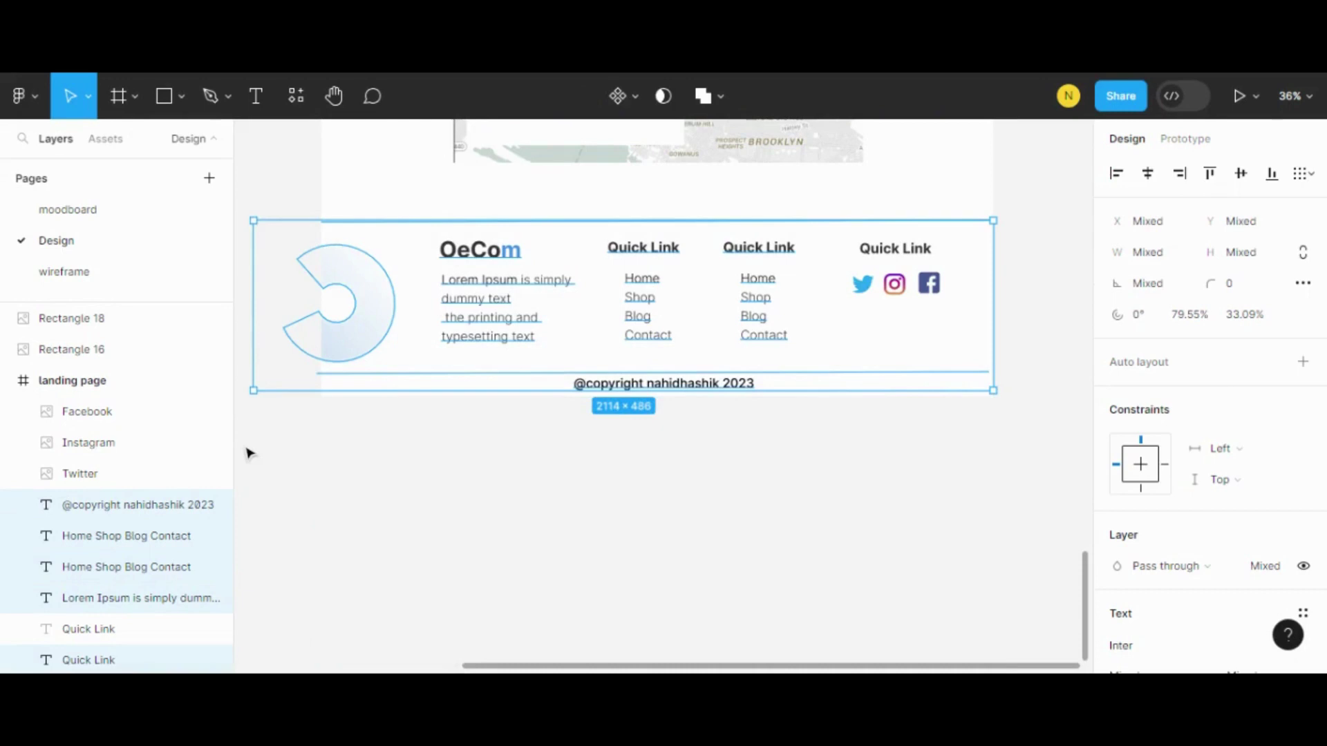
{"action": "key", "text": "ctrl+g"}
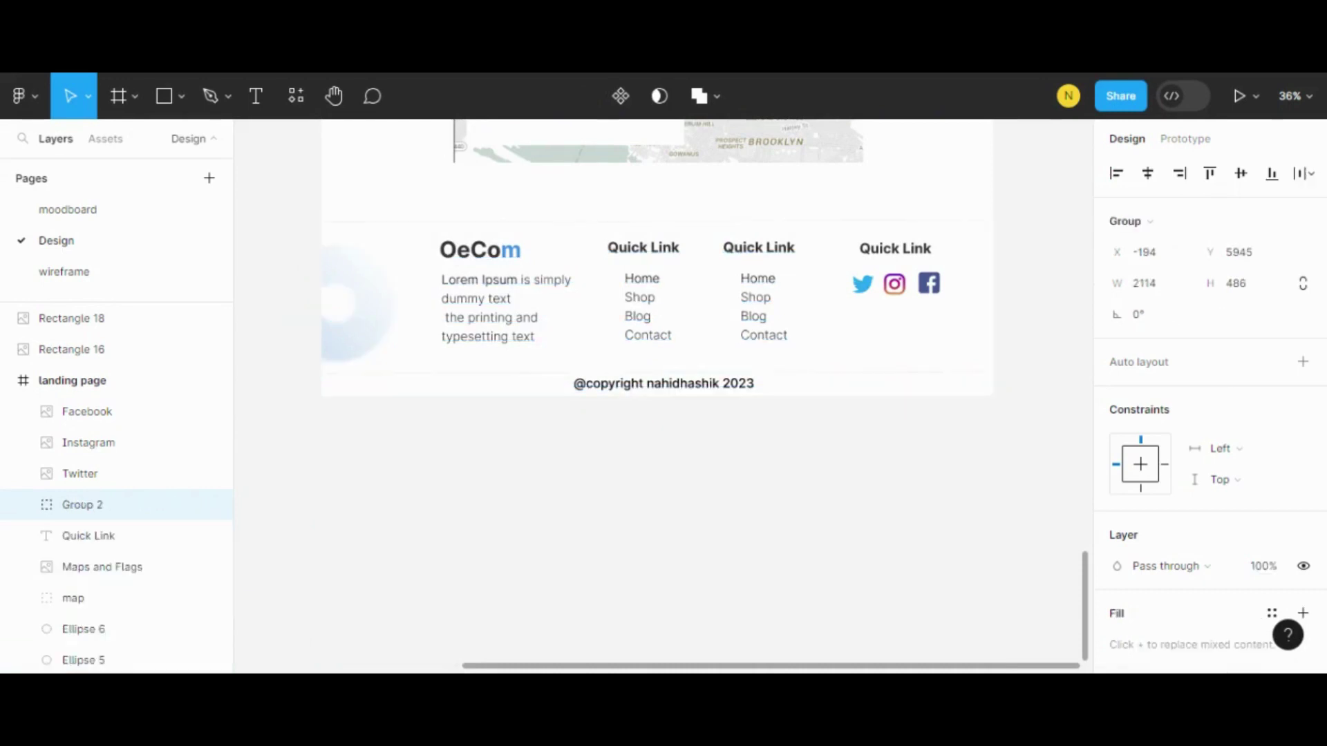
{"action": "double_click", "coordinate": [80, 508]}
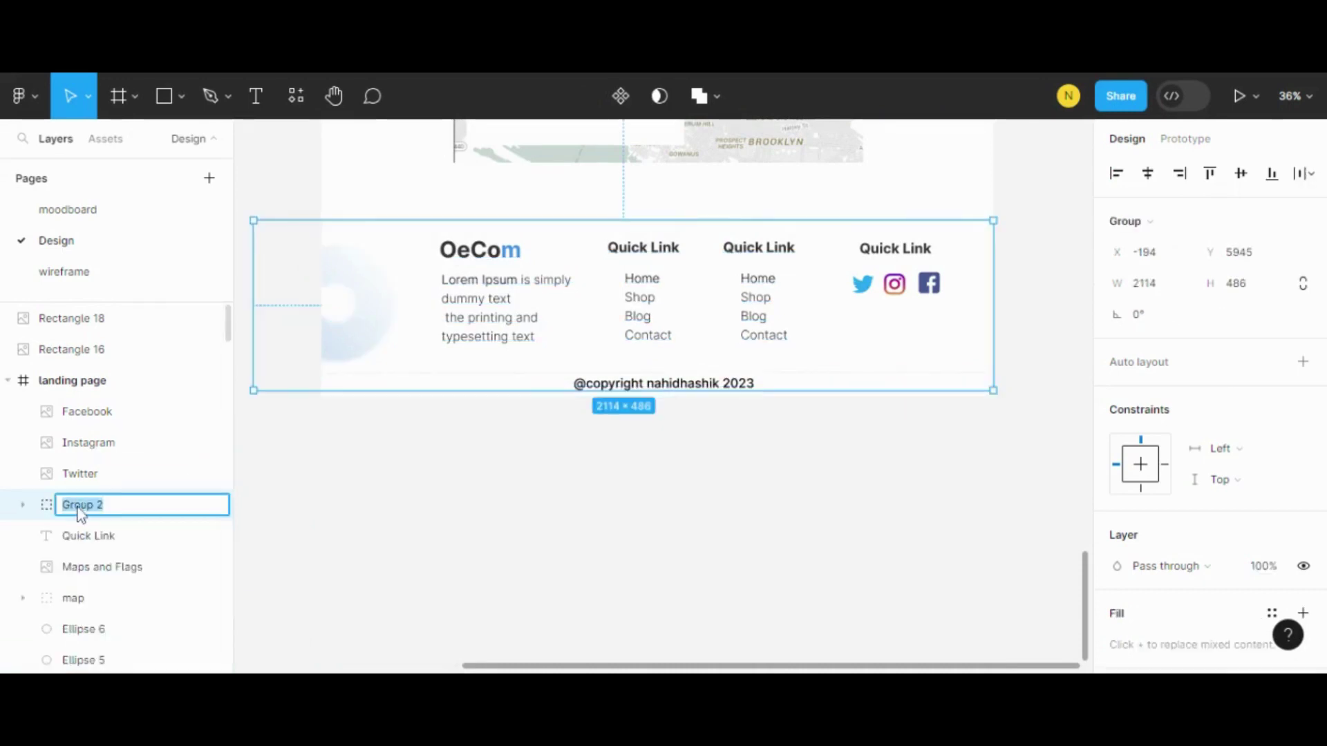
{"action": "type", "text": "g"}
{"action": "key", "text": "Return"}
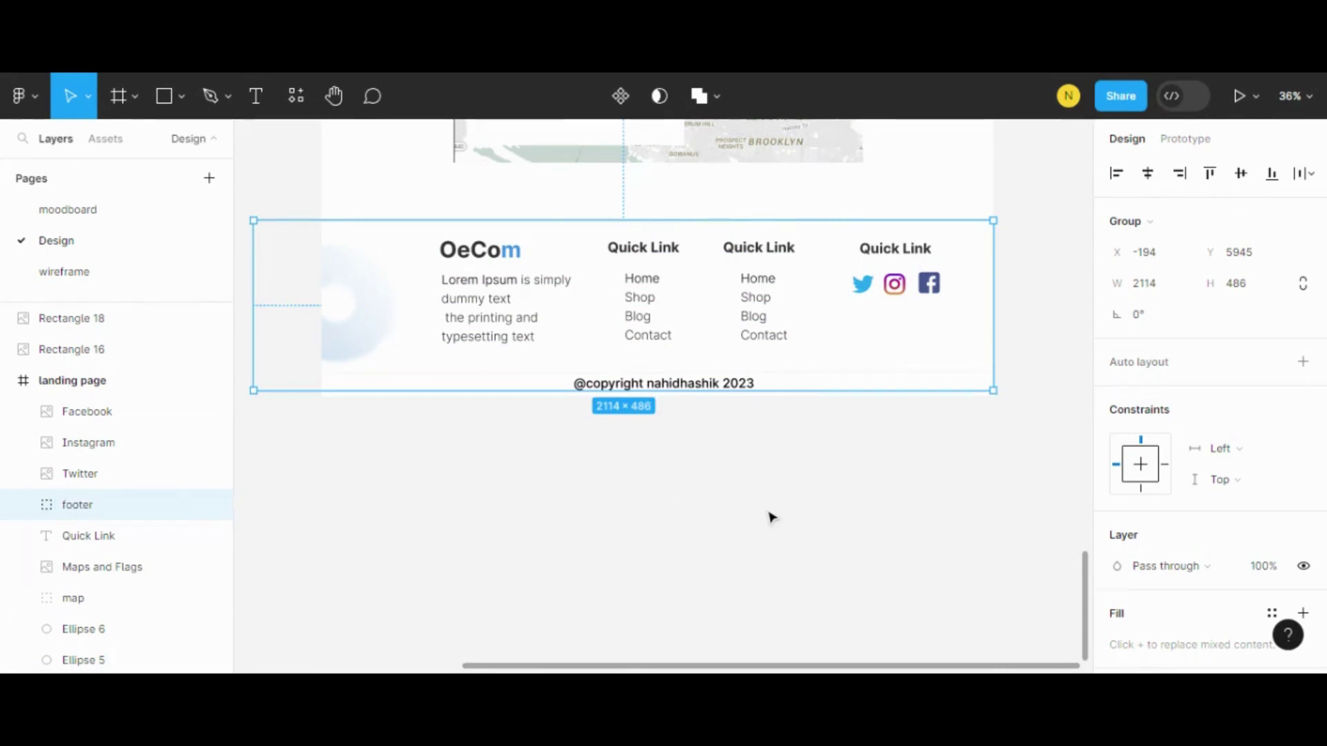
{"action": "left_click", "coordinate": [774, 513]}
Scroll up through the finished OeCom landing page and back down to review it
{"action": "scroll", "coordinate": [774, 513], "scroll_direction": "up", "scroll_amount": 3}
{"action": "scroll", "coordinate": [774, 513], "scroll_direction": "up", "scroll_amount": 4}
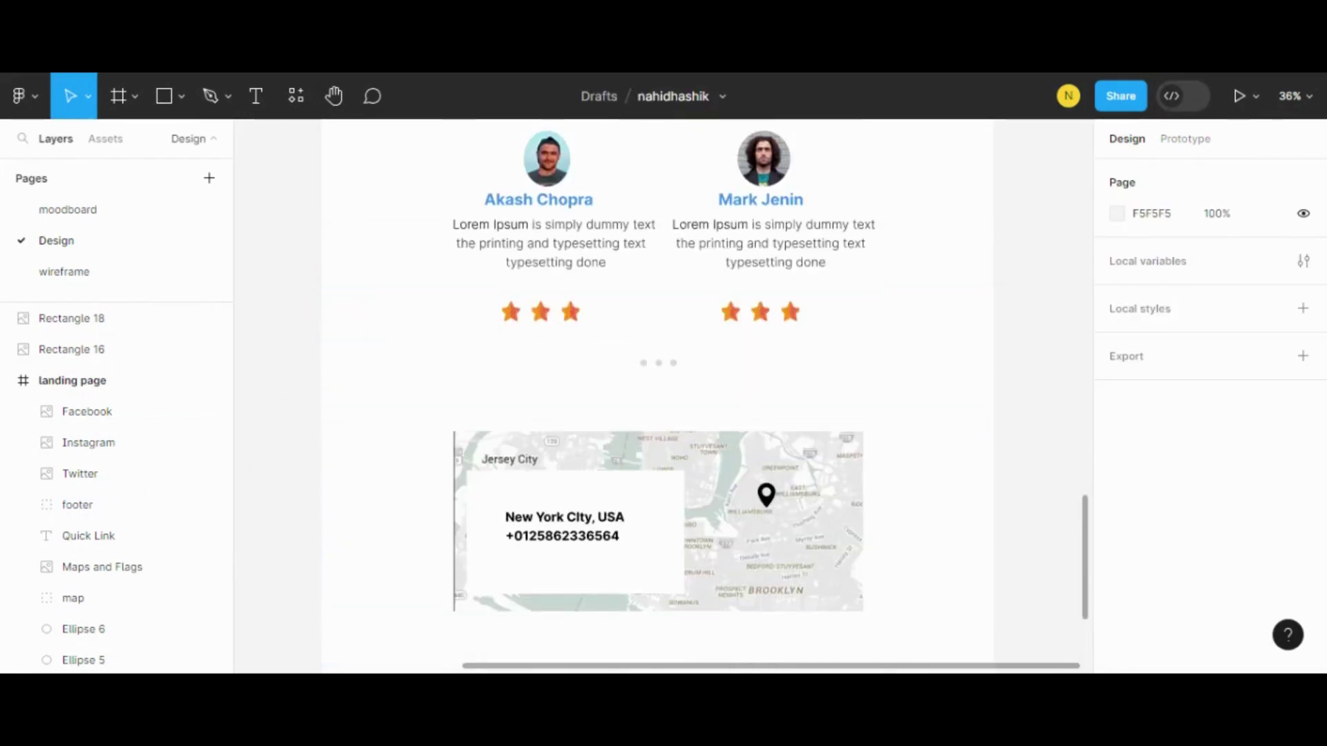
{"action": "scroll", "coordinate": [774, 513], "scroll_direction": "up", "scroll_amount": 2}
{"action": "scroll", "coordinate": [774, 513], "scroll_direction": "up", "scroll_amount": 4}
{"action": "scroll", "coordinate": [774, 513], "scroll_direction": "up", "scroll_amount": 4}
{"action": "scroll", "coordinate": [776, 513], "scroll_direction": "up", "scroll_amount": 3}
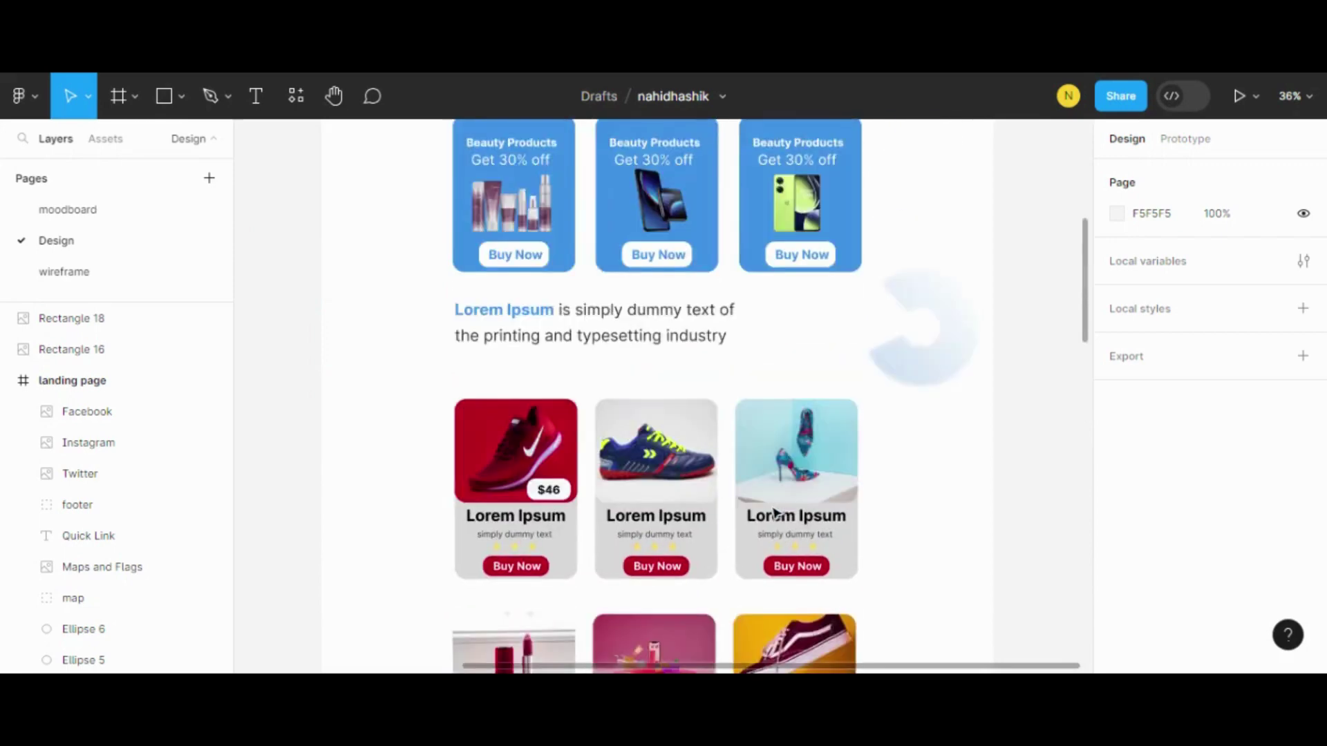
{"action": "scroll", "coordinate": [775, 513], "scroll_direction": "up", "scroll_amount": 4}
{"action": "scroll", "coordinate": [775, 512], "scroll_direction": "up", "scroll_amount": 4}
{"action": "scroll", "coordinate": [776, 513], "scroll_direction": "down", "scroll_amount": 1}
{"action": "scroll", "coordinate": [776, 513], "scroll_direction": "down", "scroll_amount": 5}
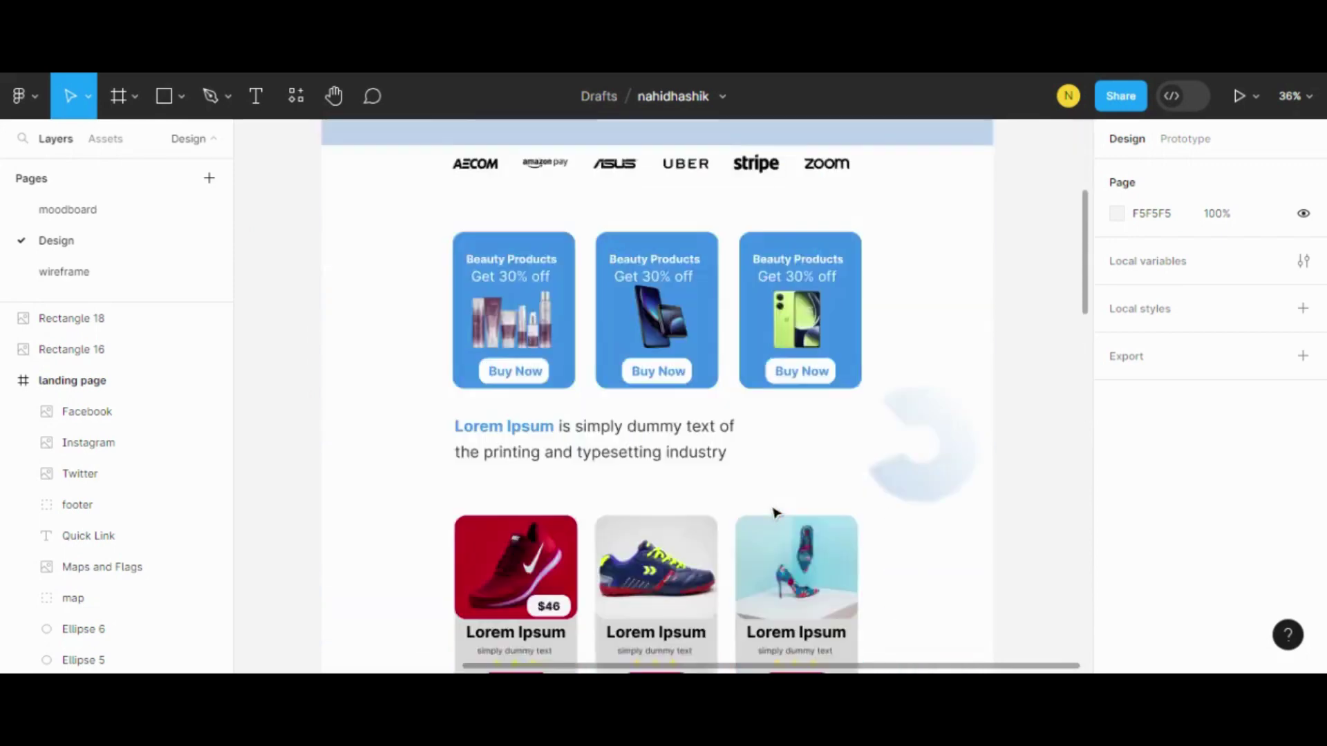
{"action": "scroll", "coordinate": [776, 513], "scroll_direction": "down", "scroll_amount": 5}
{"action": "scroll", "coordinate": [776, 513], "scroll_direction": "down", "scroll_amount": 1}
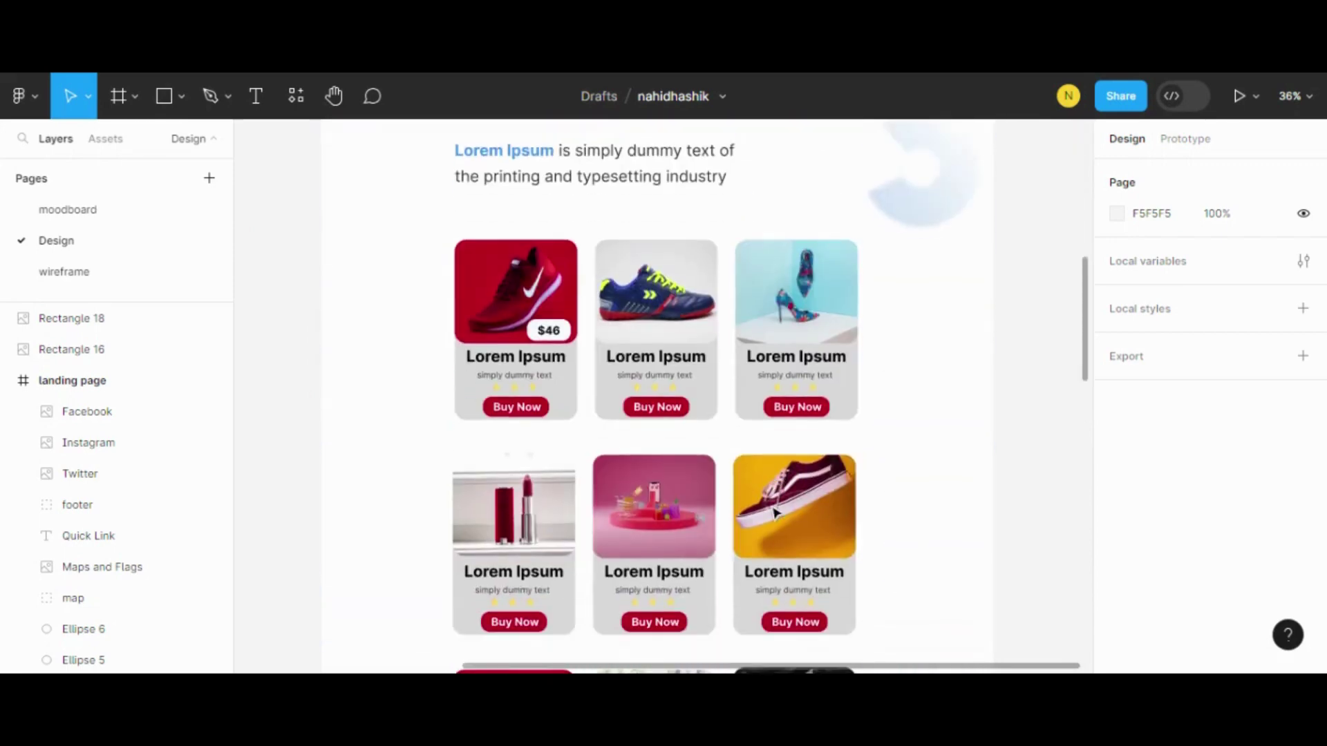